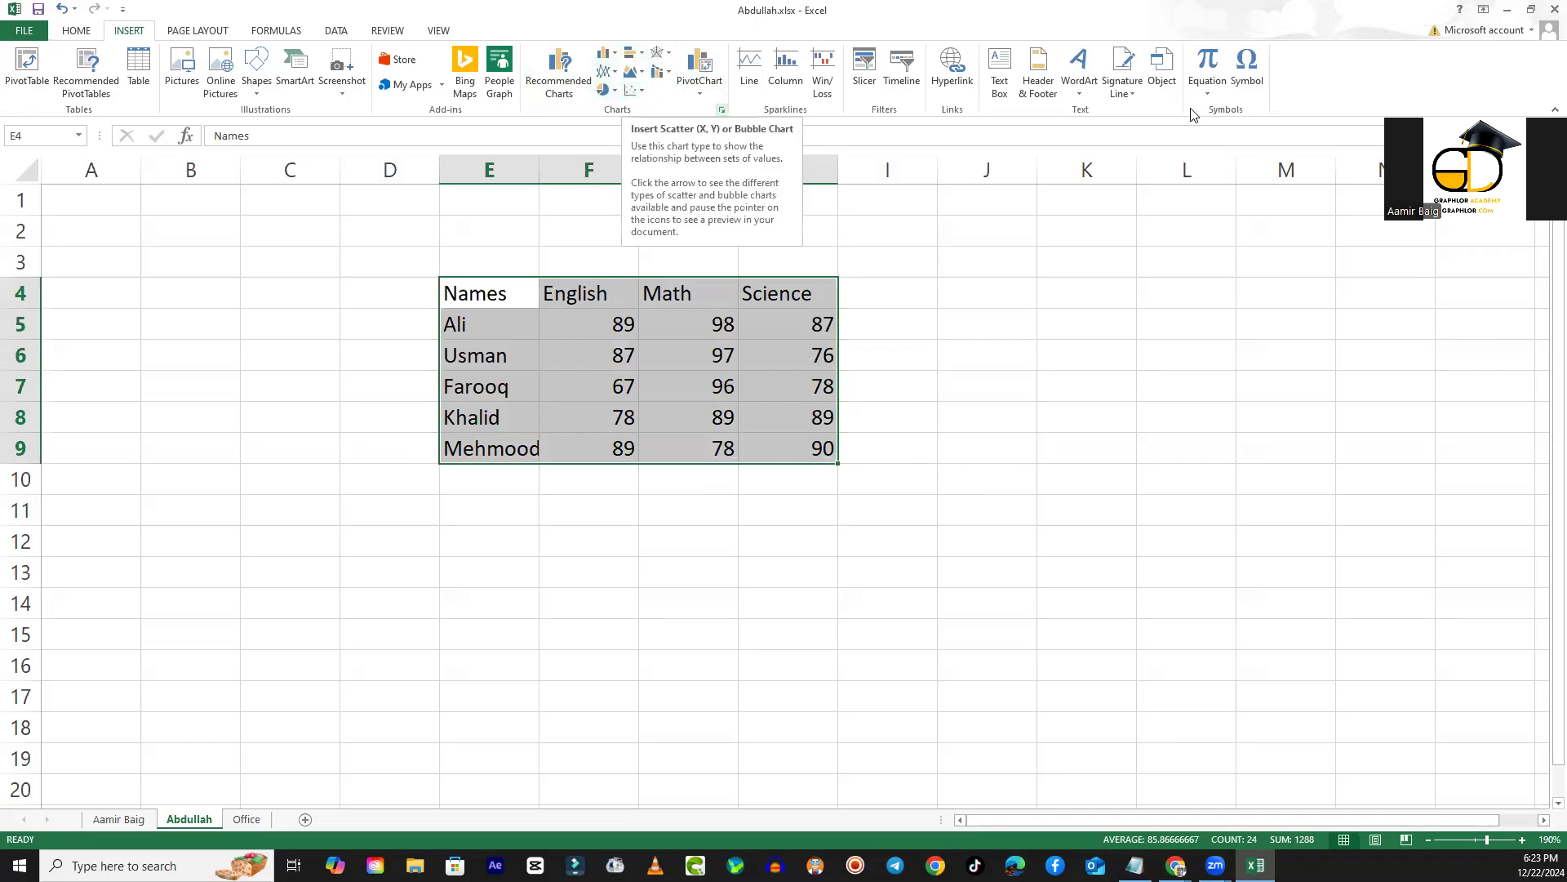
- Insert a 2-D clustered column chart from the selected marks table and move it beside the table, clear of the data
{"action": "left_click", "coordinate": [606, 63]}
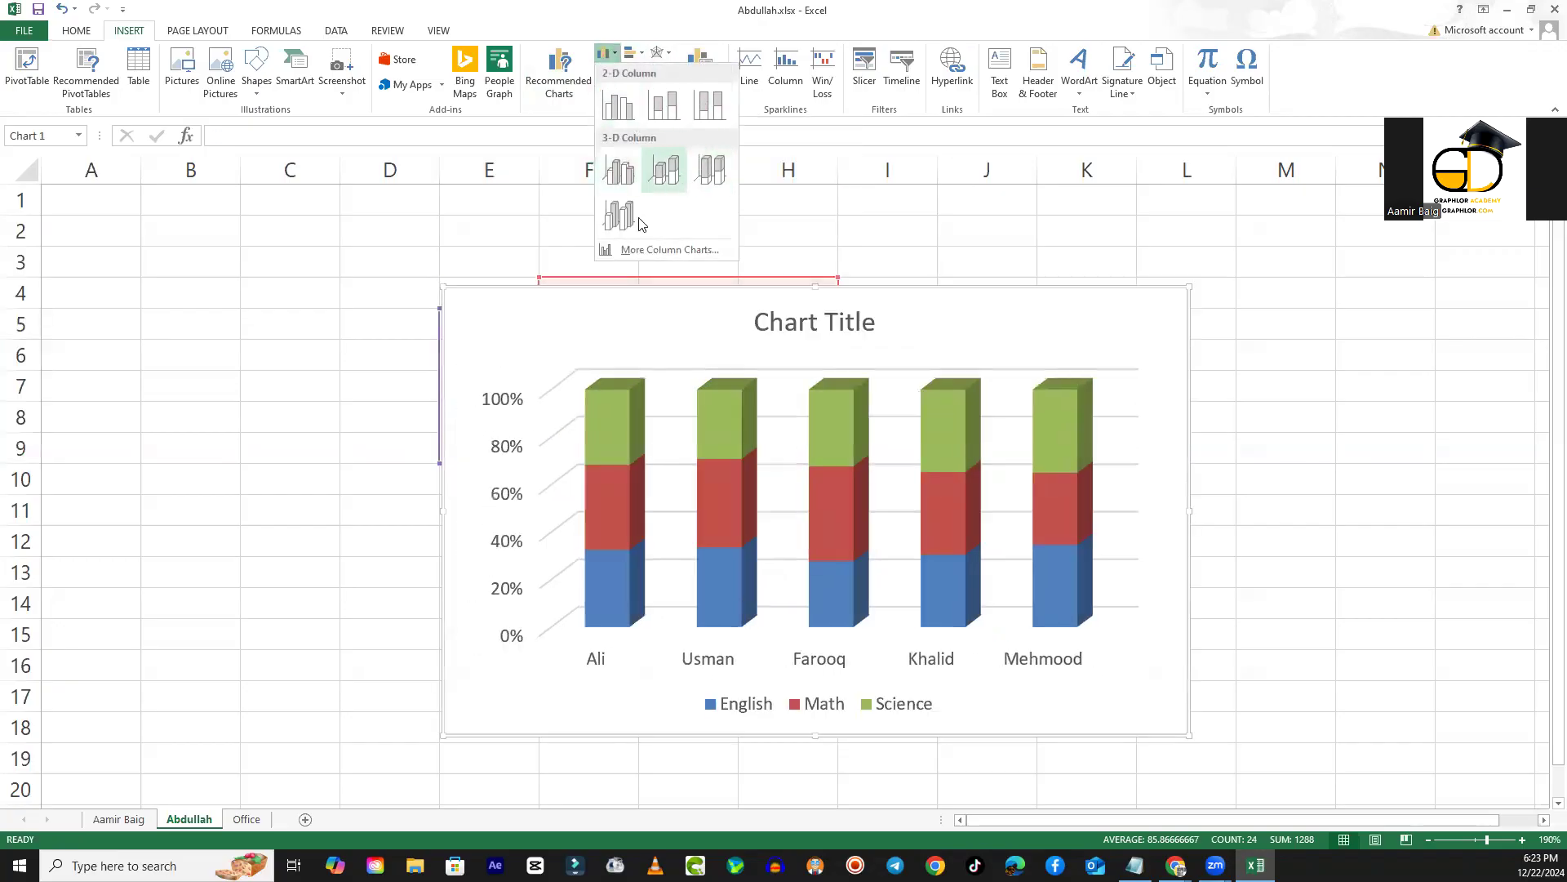
{"action": "left_click", "coordinate": [620, 107]}
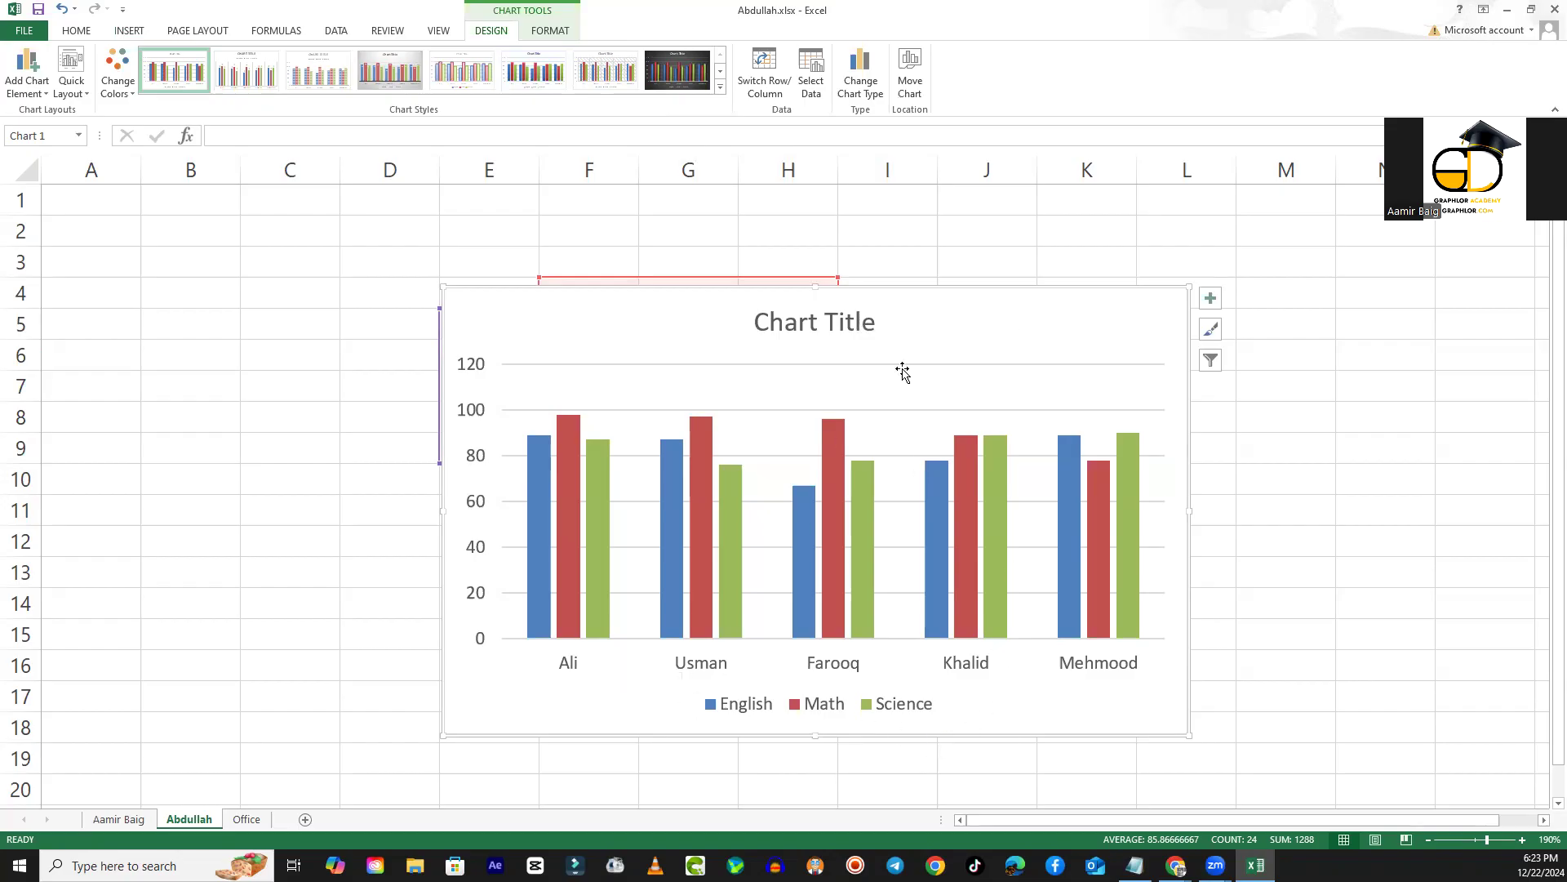
{"action": "left_click_drag", "start_coordinate": [927, 318], "coordinate": [1197, 294]}
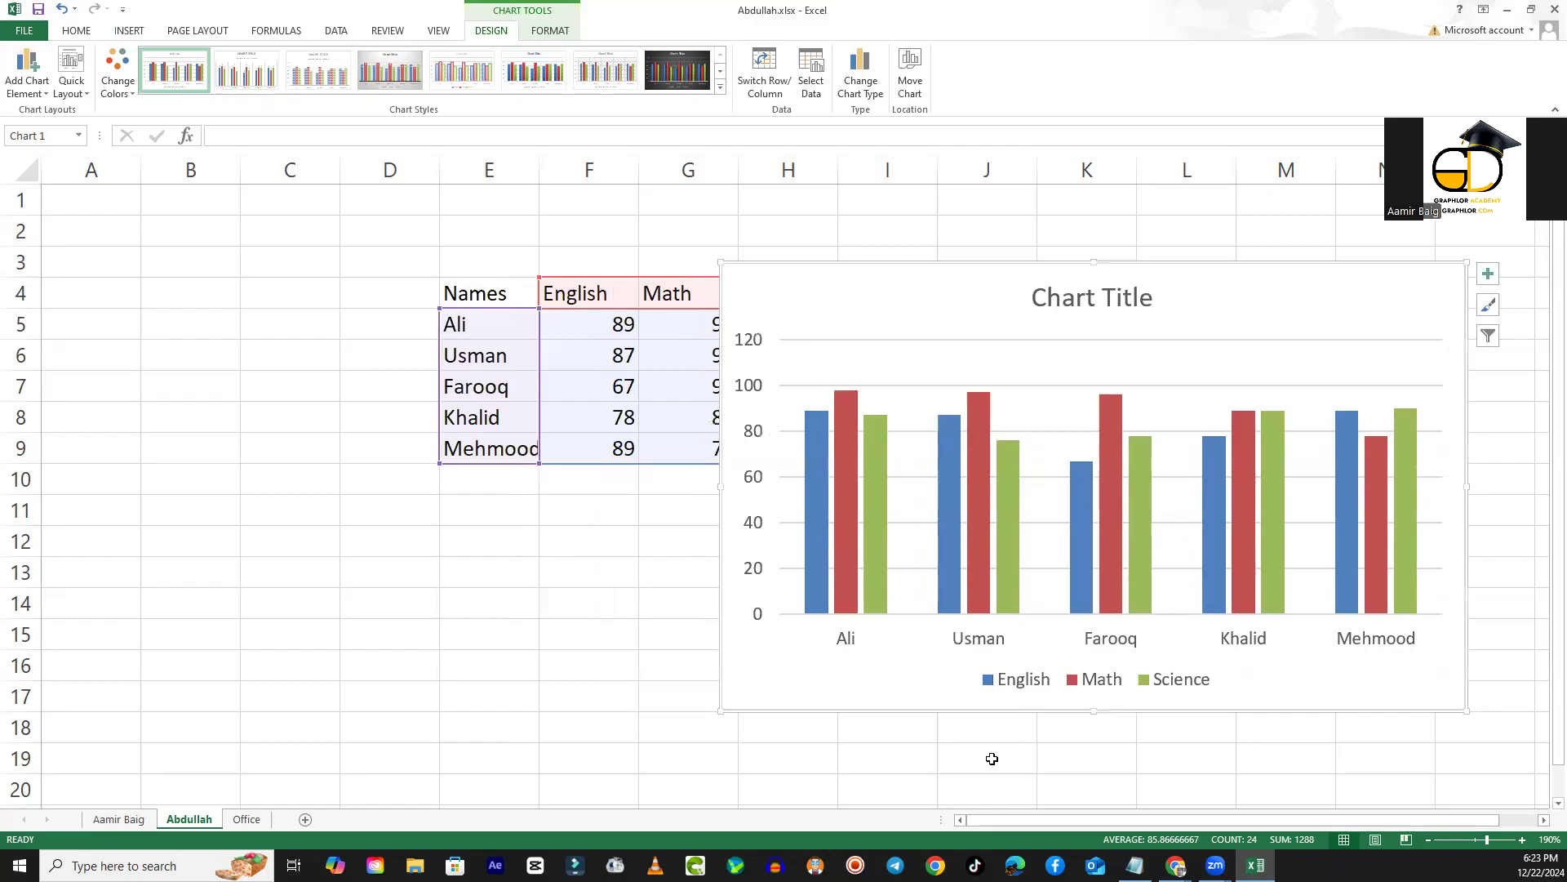
{"action": "scroll", "coordinate": [992, 759], "scroll_direction": "down", "scroll_amount": 2}
{"action": "scroll", "coordinate": [992, 758], "scroll_direction": "up", "scroll_amount": 2}
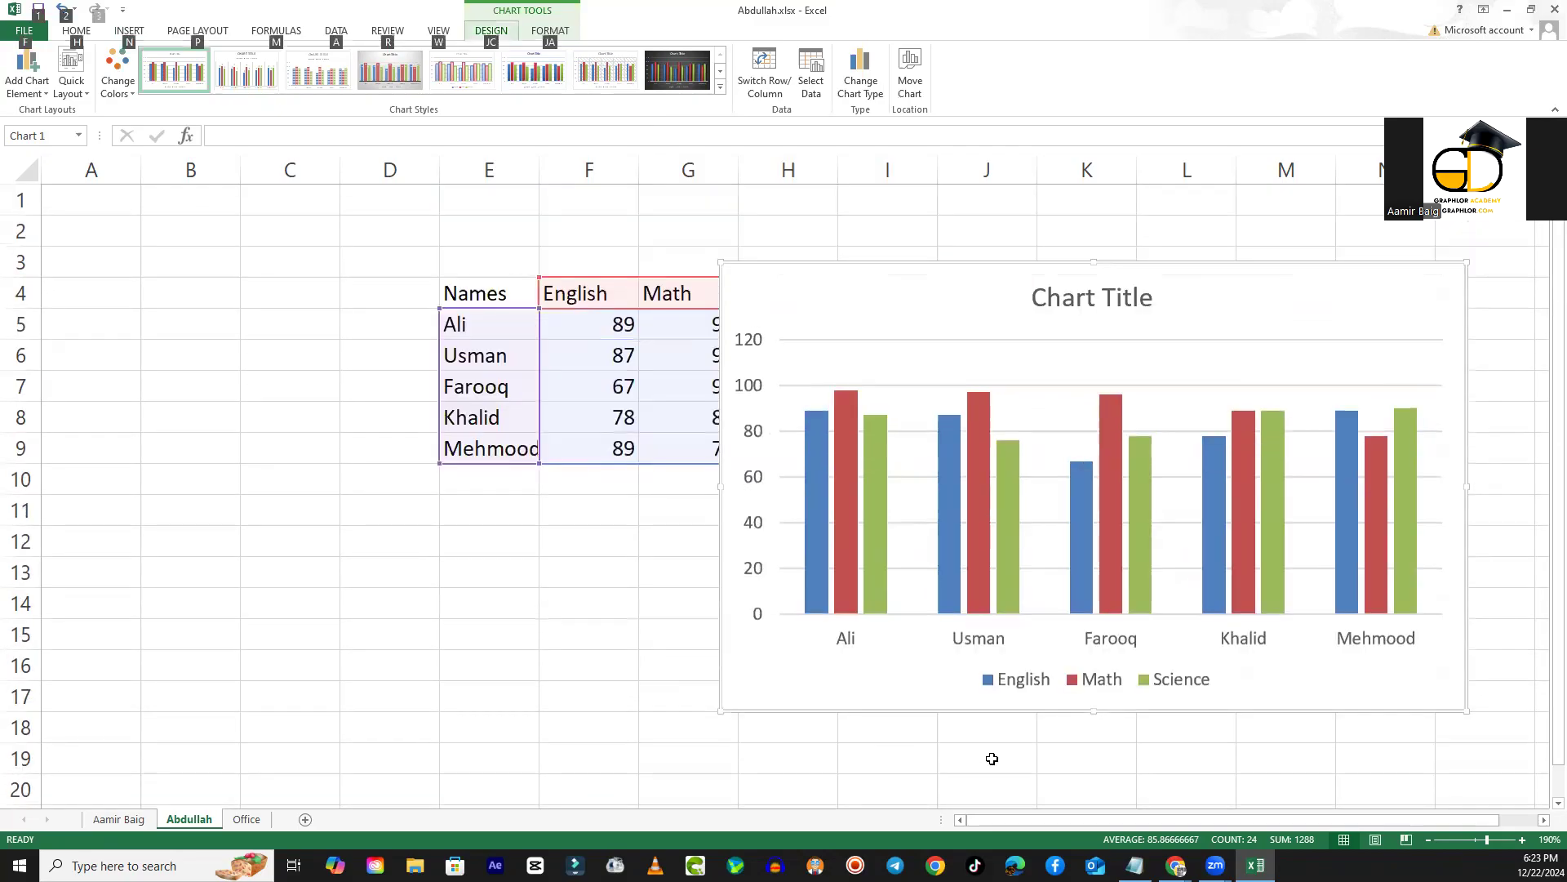
{"action": "scroll", "coordinate": [992, 758], "scroll_direction": "down", "scroll_amount": 1}
{"action": "key", "text": "alt"}
{"action": "scroll", "coordinate": [992, 758], "scroll_direction": "down", "scroll_amount": 3, "text": "ctrl"}
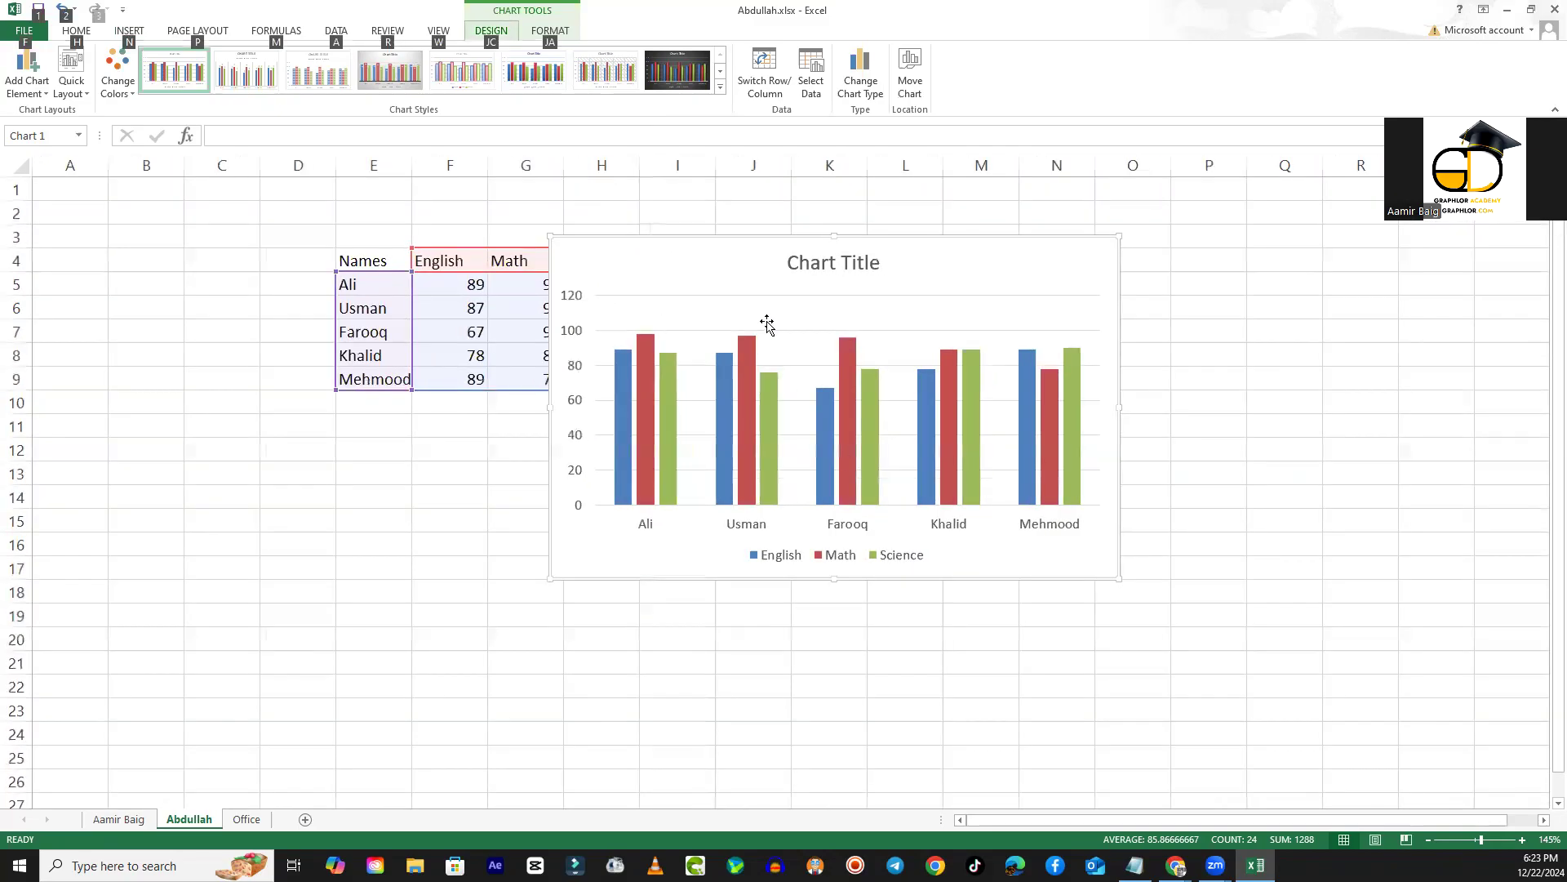
{"action": "mouse_move", "coordinate": [735, 281]}
{"action": "left_mouse_down"}
{"action": "mouse_move", "coordinate": [972, 244]}
{"action": "mouse_move", "coordinate": [836, 270]}
{"action": "left_mouse_up"}
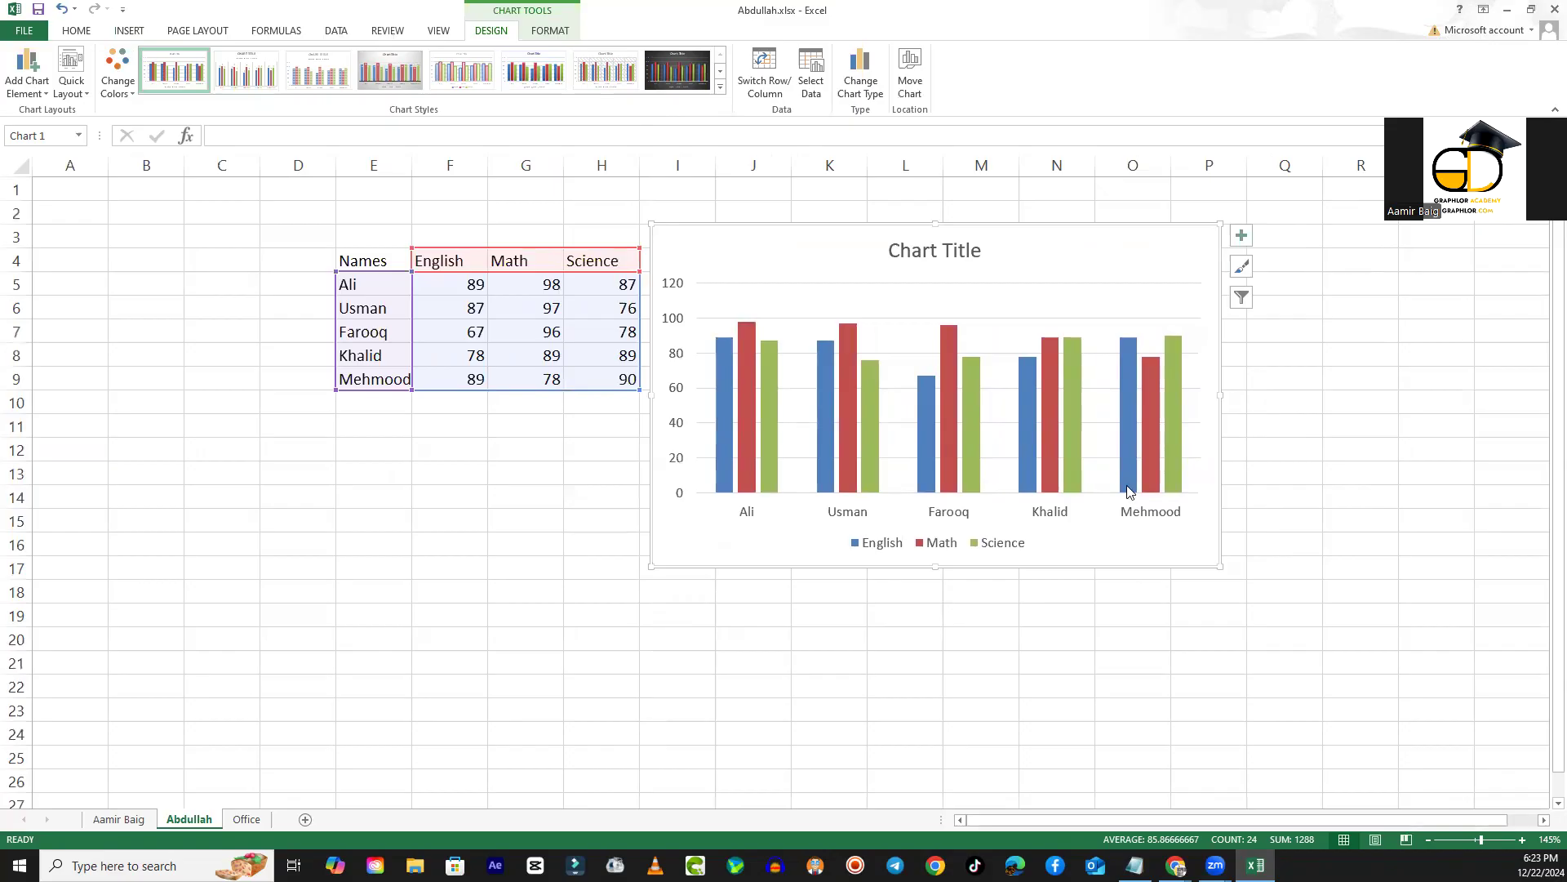
- Shift the chart legend toward the first category, and bring it back beneath the middle of the category axis
{"action": "scroll", "coordinate": [1148, 374], "scroll_direction": "up", "scroll_amount": 2}
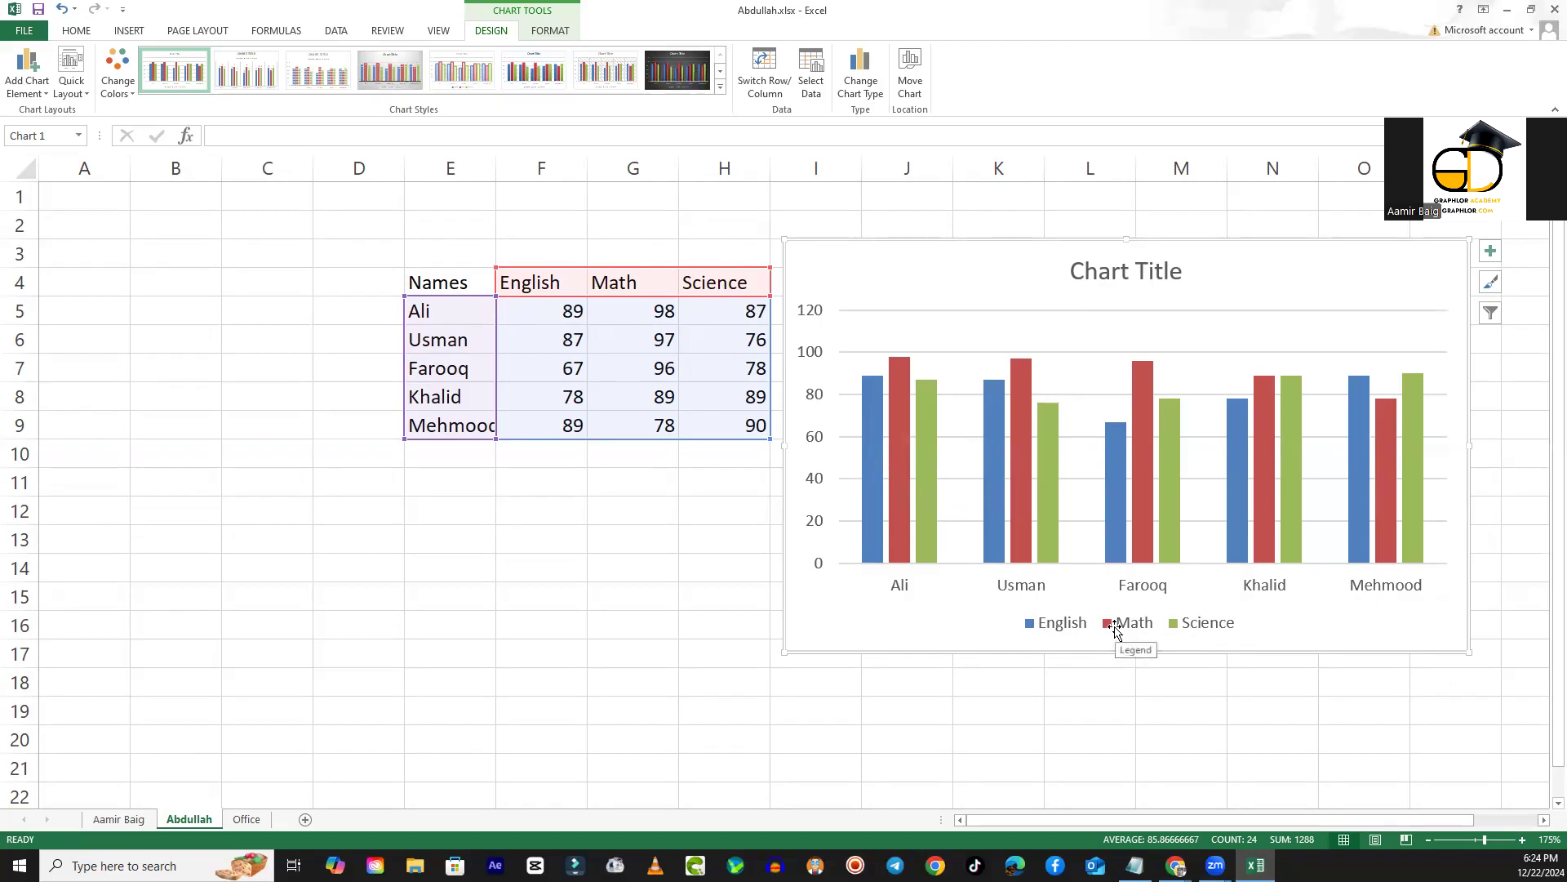
{"action": "left_click", "coordinate": [1177, 625]}
{"action": "left_click", "coordinate": [1030, 625]}
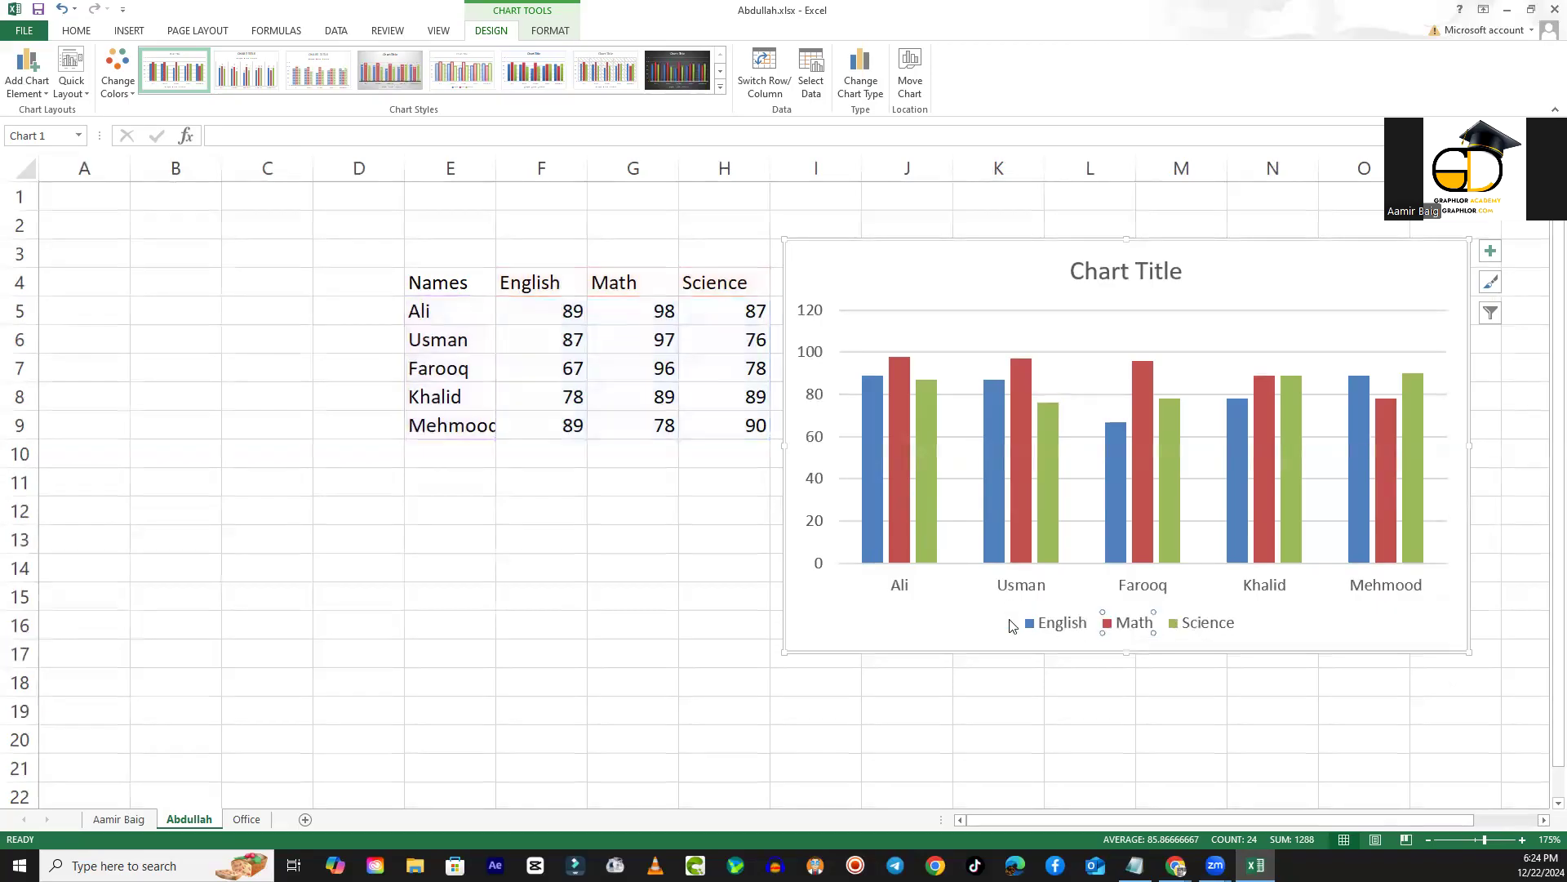
{"action": "left_click", "coordinate": [1188, 625]}
{"action": "left_click", "coordinate": [1264, 620]}
{"action": "left_click", "coordinate": [1219, 627]}
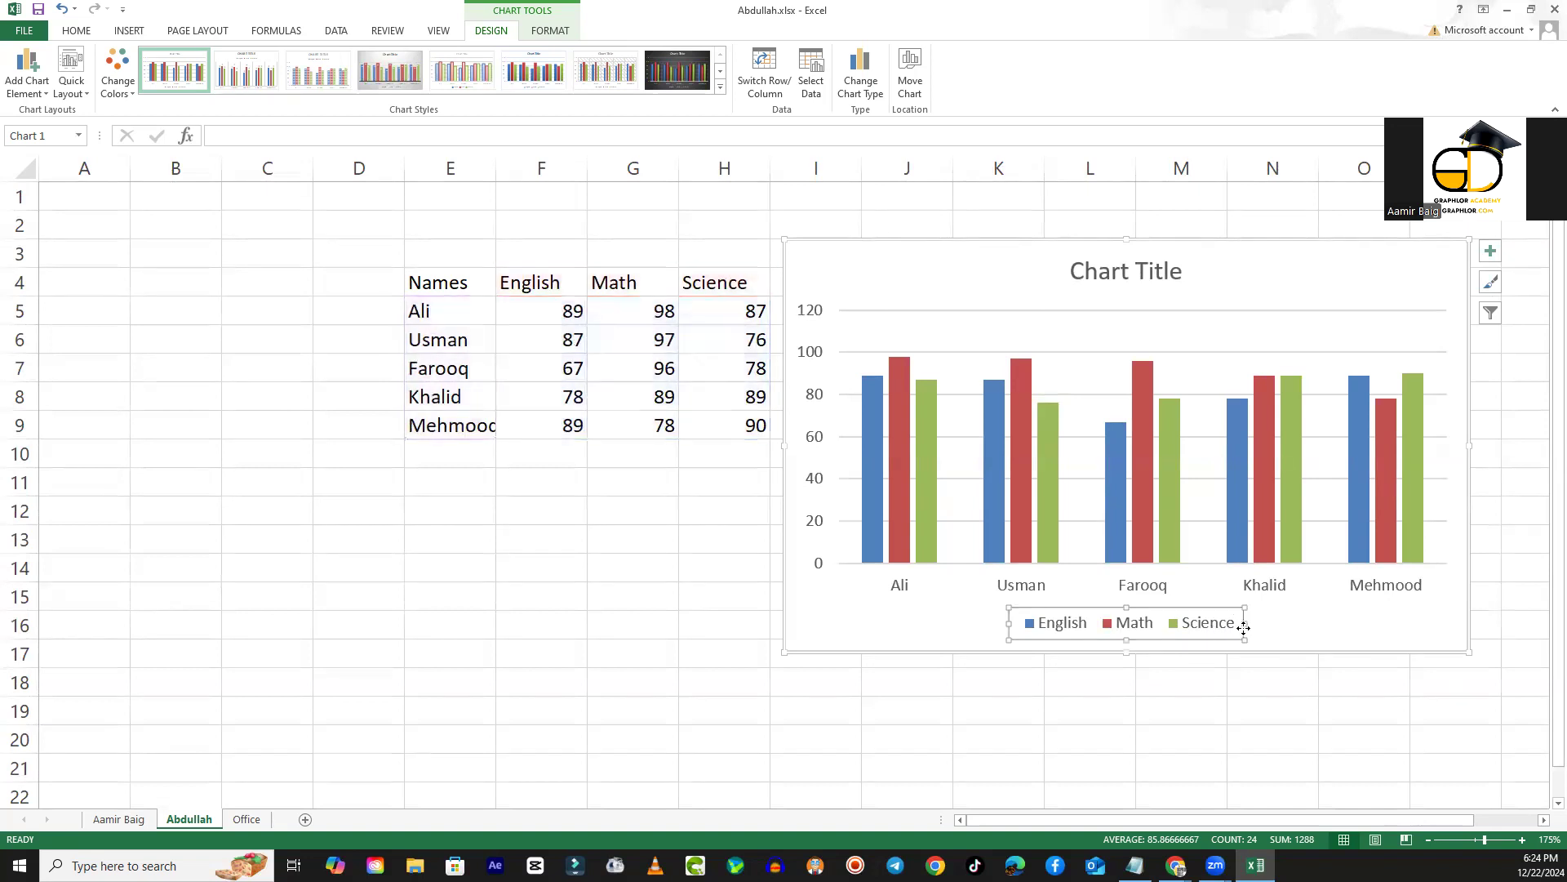
{"action": "left_click_drag", "start_coordinate": [1249, 626], "coordinate": [1099, 623]}
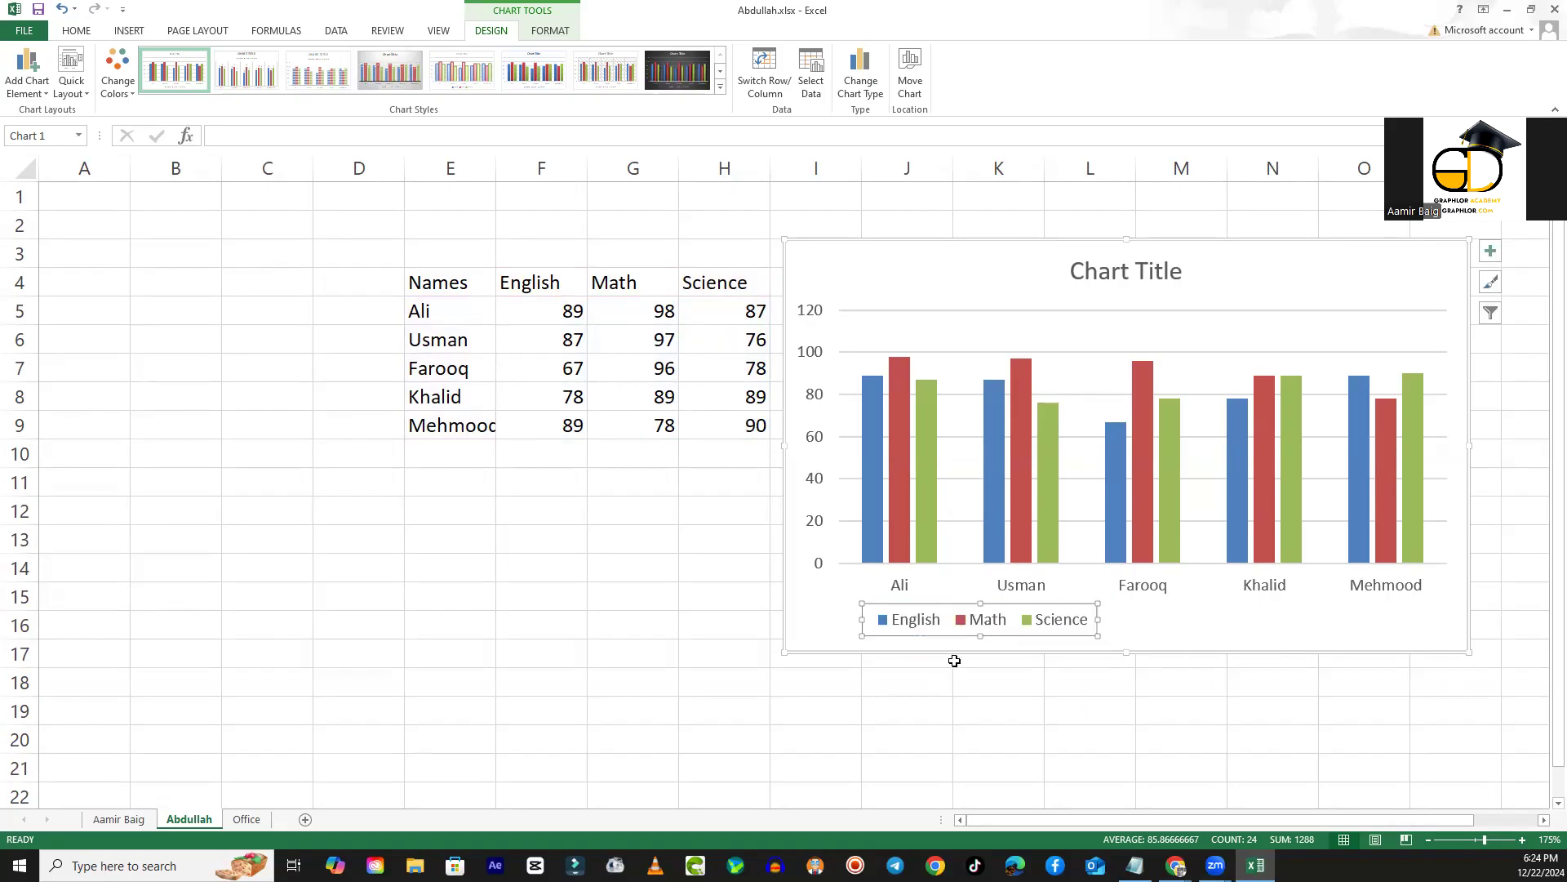
{"action": "left_click_drag", "start_coordinate": [943, 637], "coordinate": [1084, 631]}
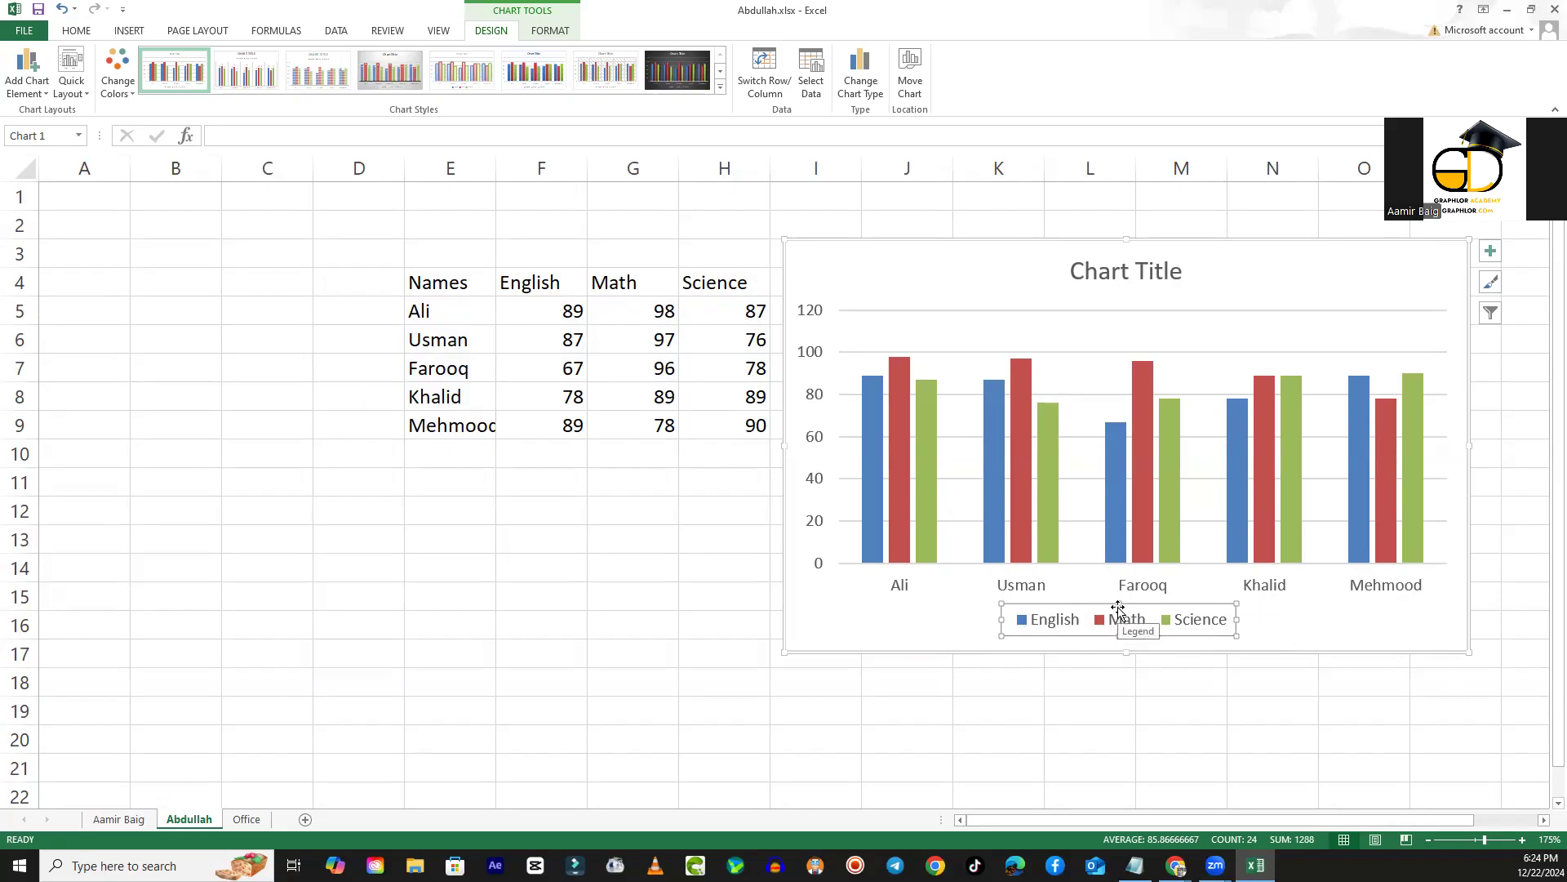
{"action": "left_click", "coordinate": [1280, 609]}
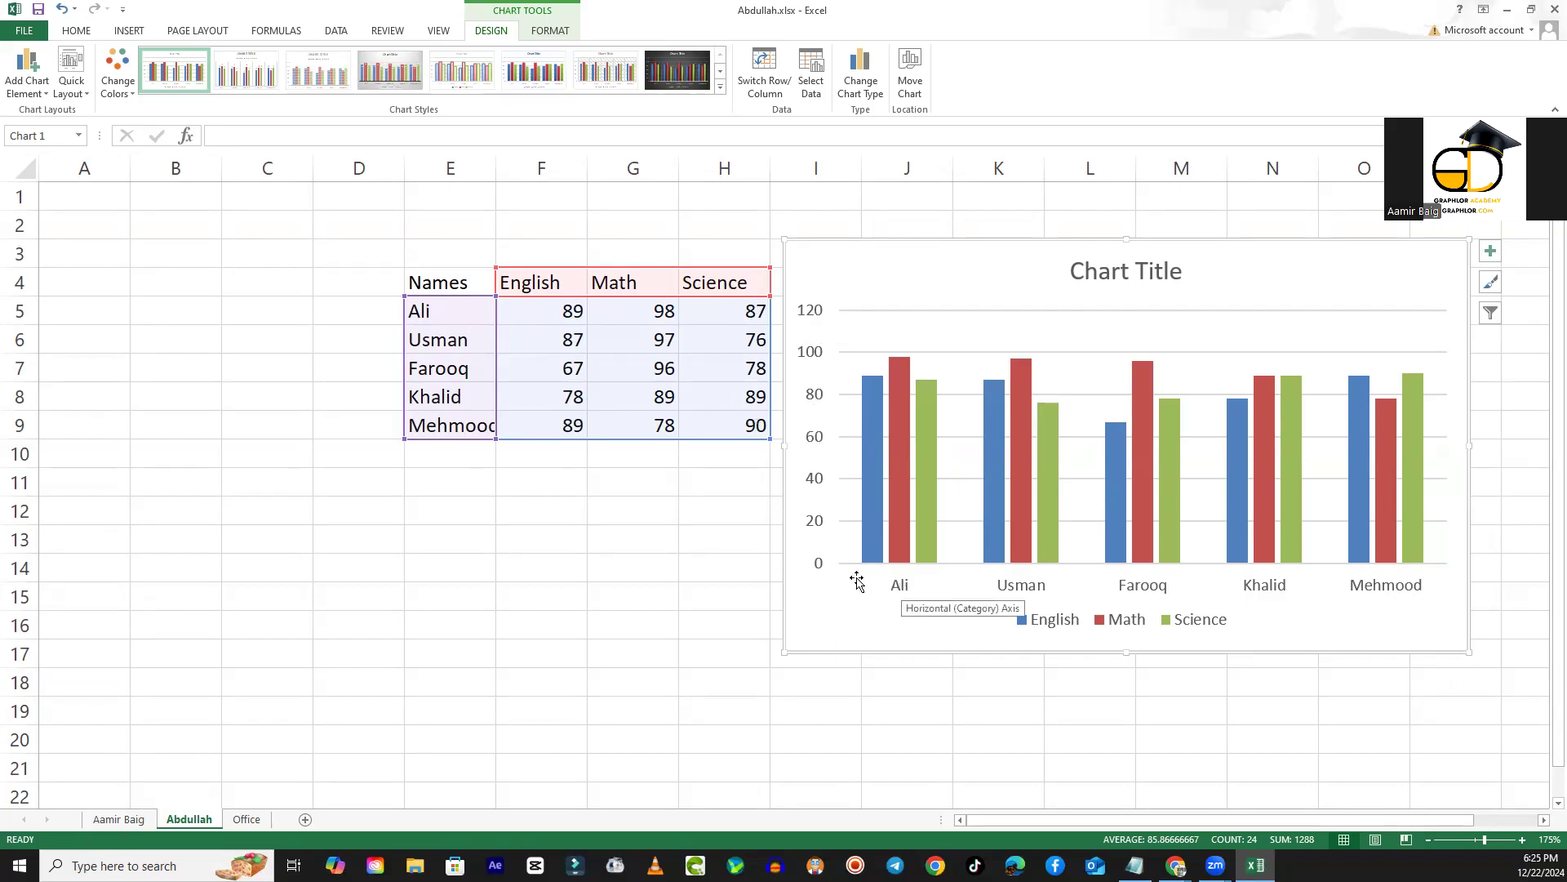
- Examine the English columns of the chart, moving the chart over the table and back beside it
{"action": "left_click", "coordinate": [867, 416]}
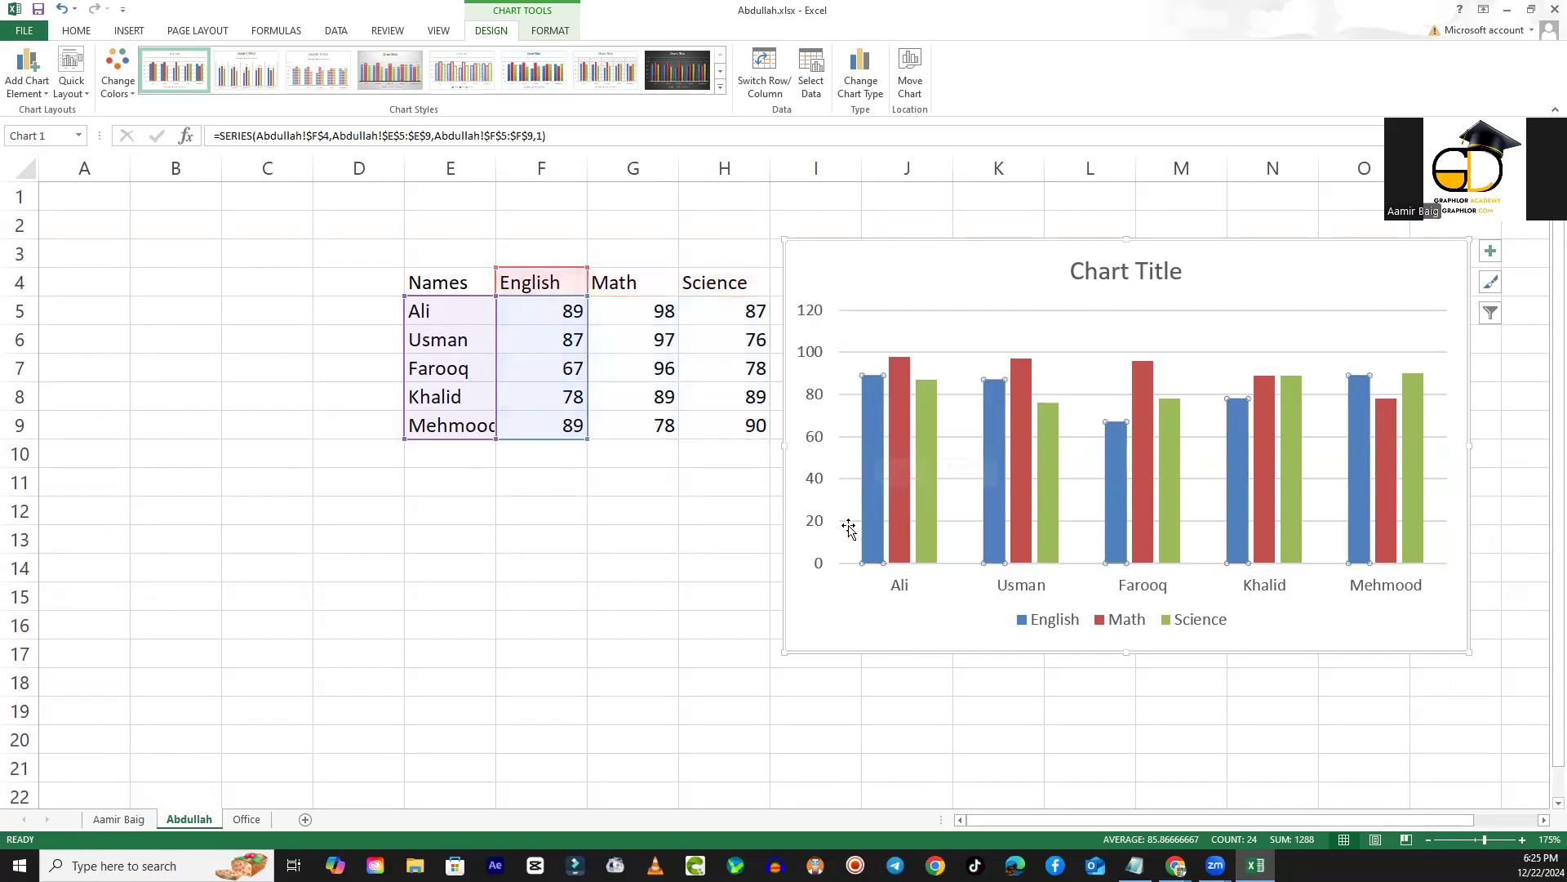
{"action": "left_click_drag", "start_coordinate": [902, 255], "coordinate": [399, 229]}
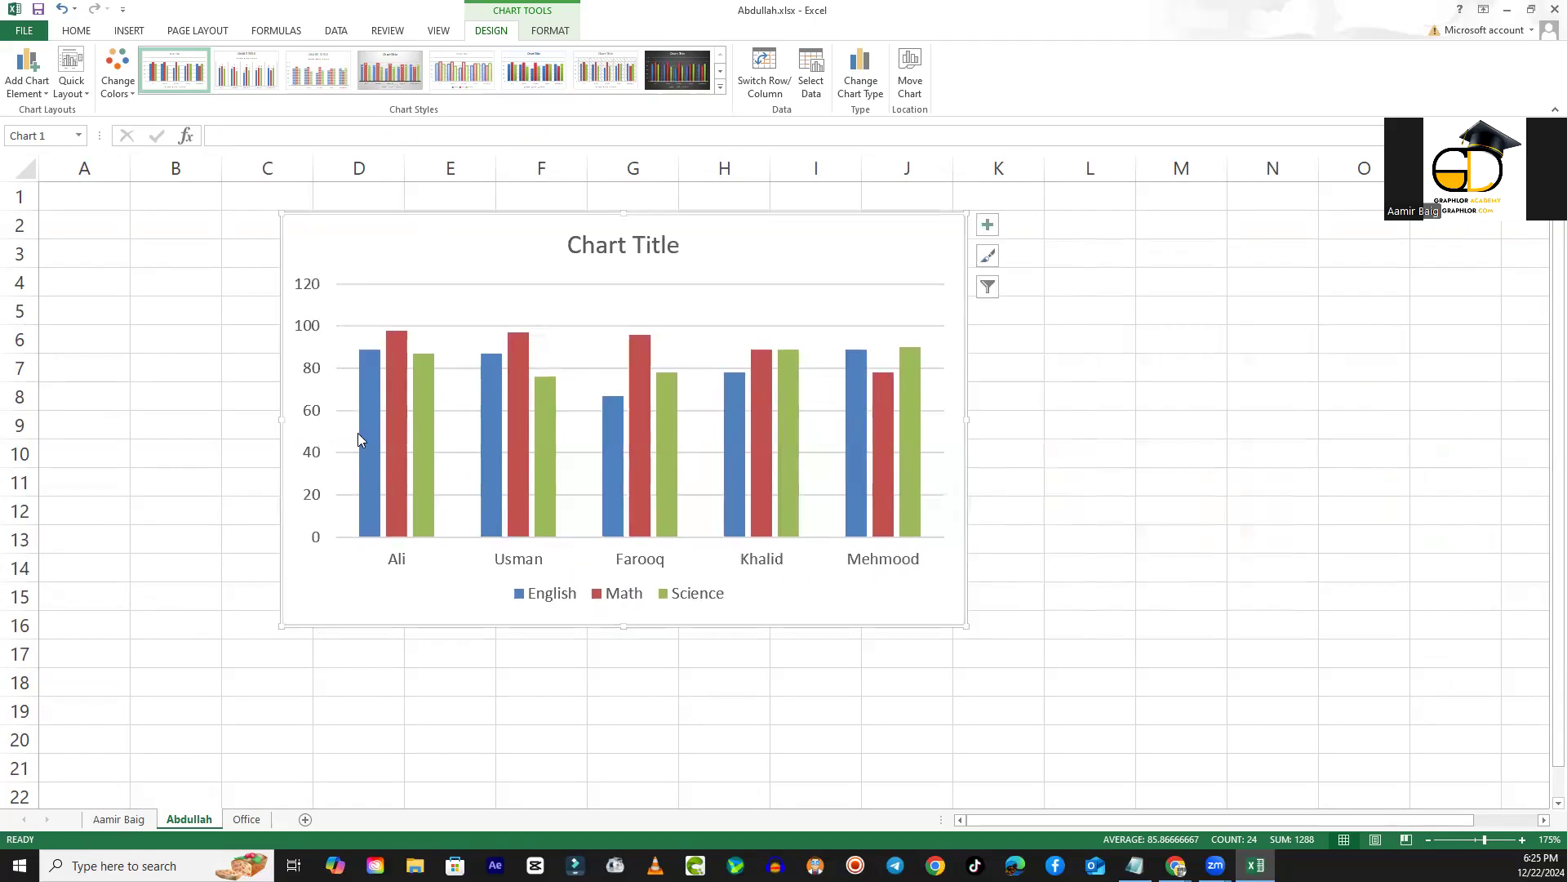
{"action": "mouse_move", "coordinate": [371, 396]}
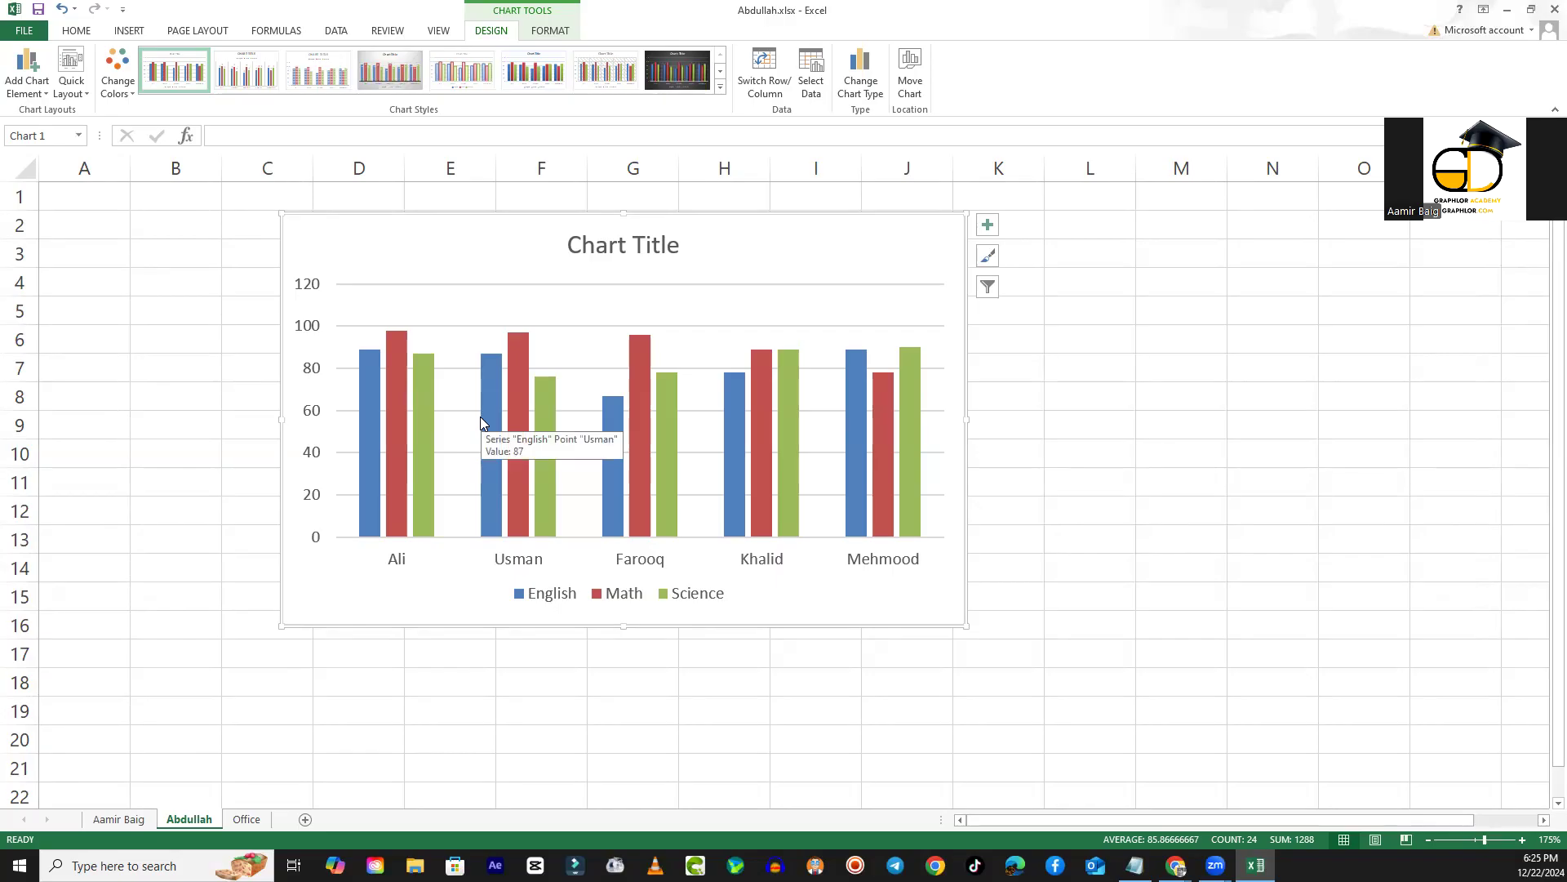
{"action": "left_click_drag", "start_coordinate": [719, 245], "coordinate": [769, 246]}
{"action": "left_click_drag", "start_coordinate": [552, 244], "coordinate": [1036, 230]}
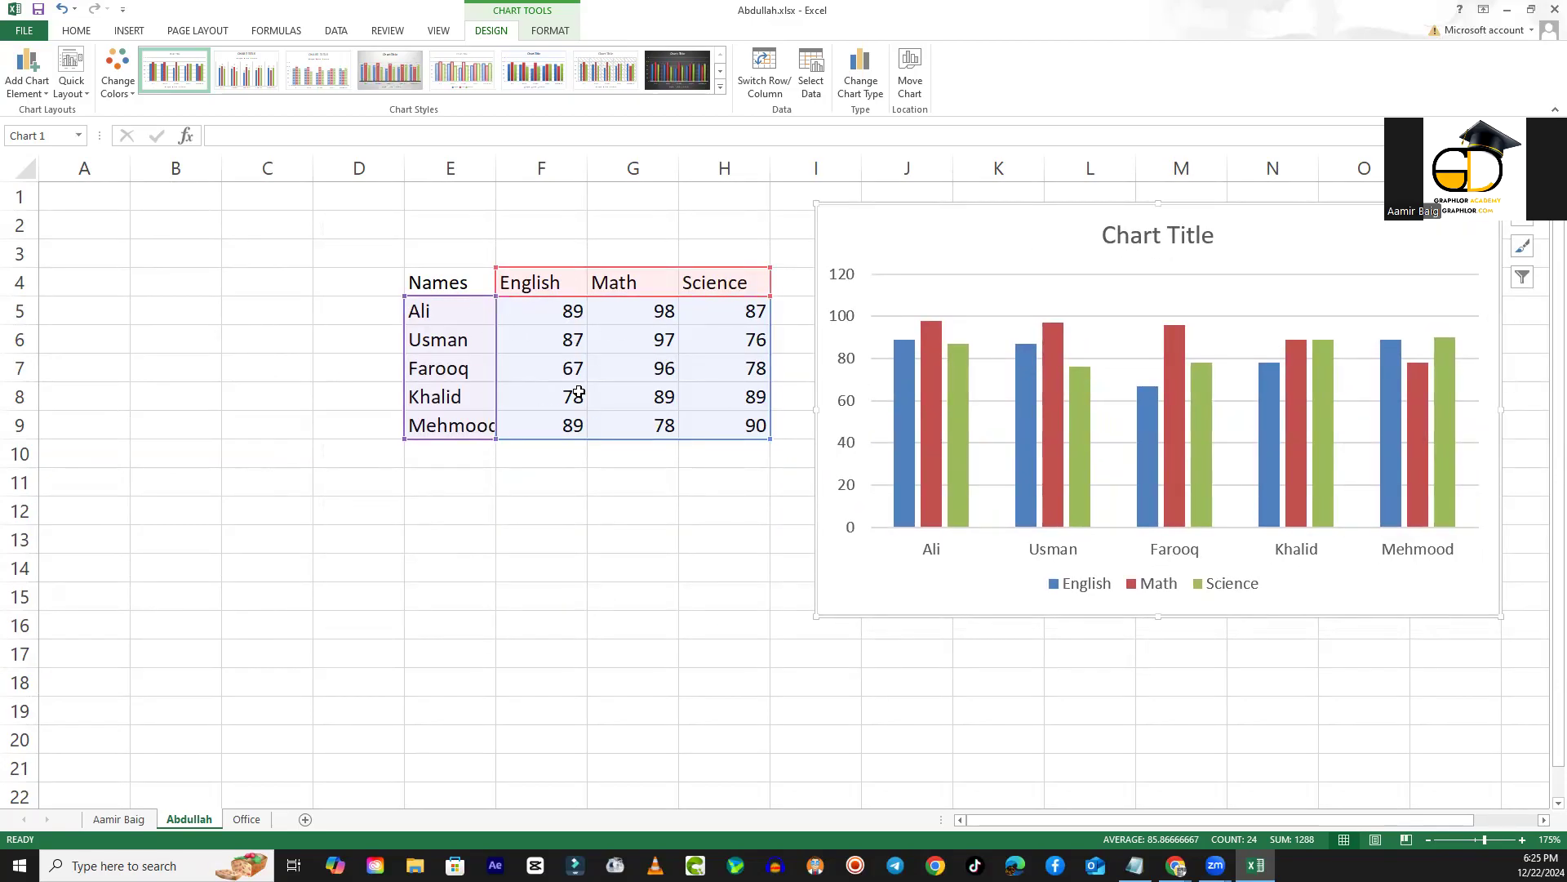
- Change the first student's English mark in F5 to 100 to test the chart's link to the data
{"action": "left_click", "coordinate": [569, 316]}
{"action": "left_click", "coordinate": [570, 340]}
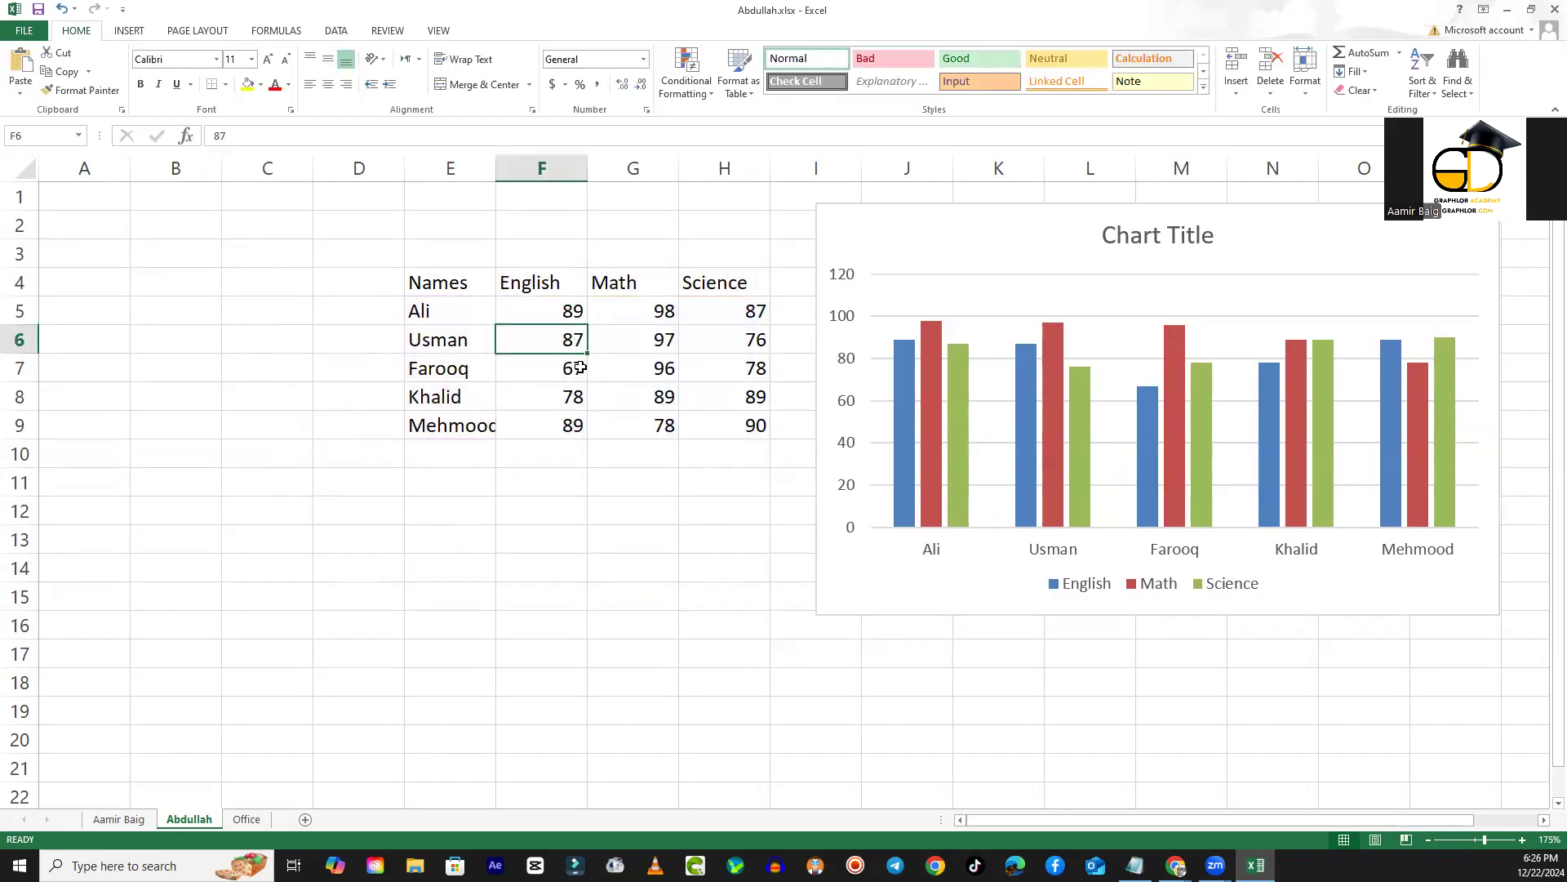
{"action": "left_click", "coordinate": [573, 369]}
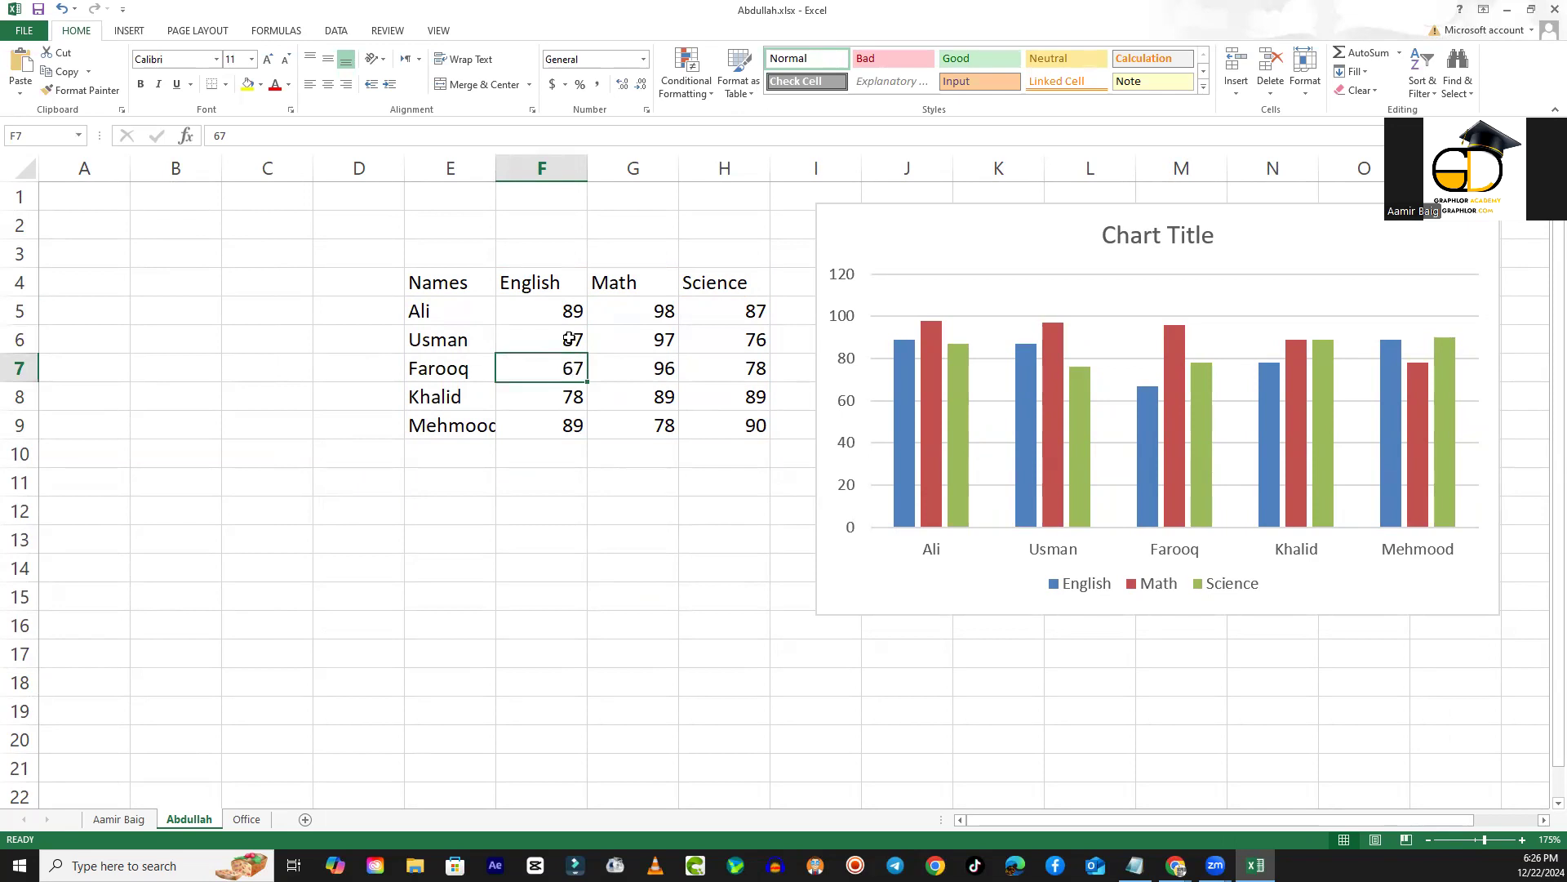
{"action": "left_click", "coordinate": [560, 312]}
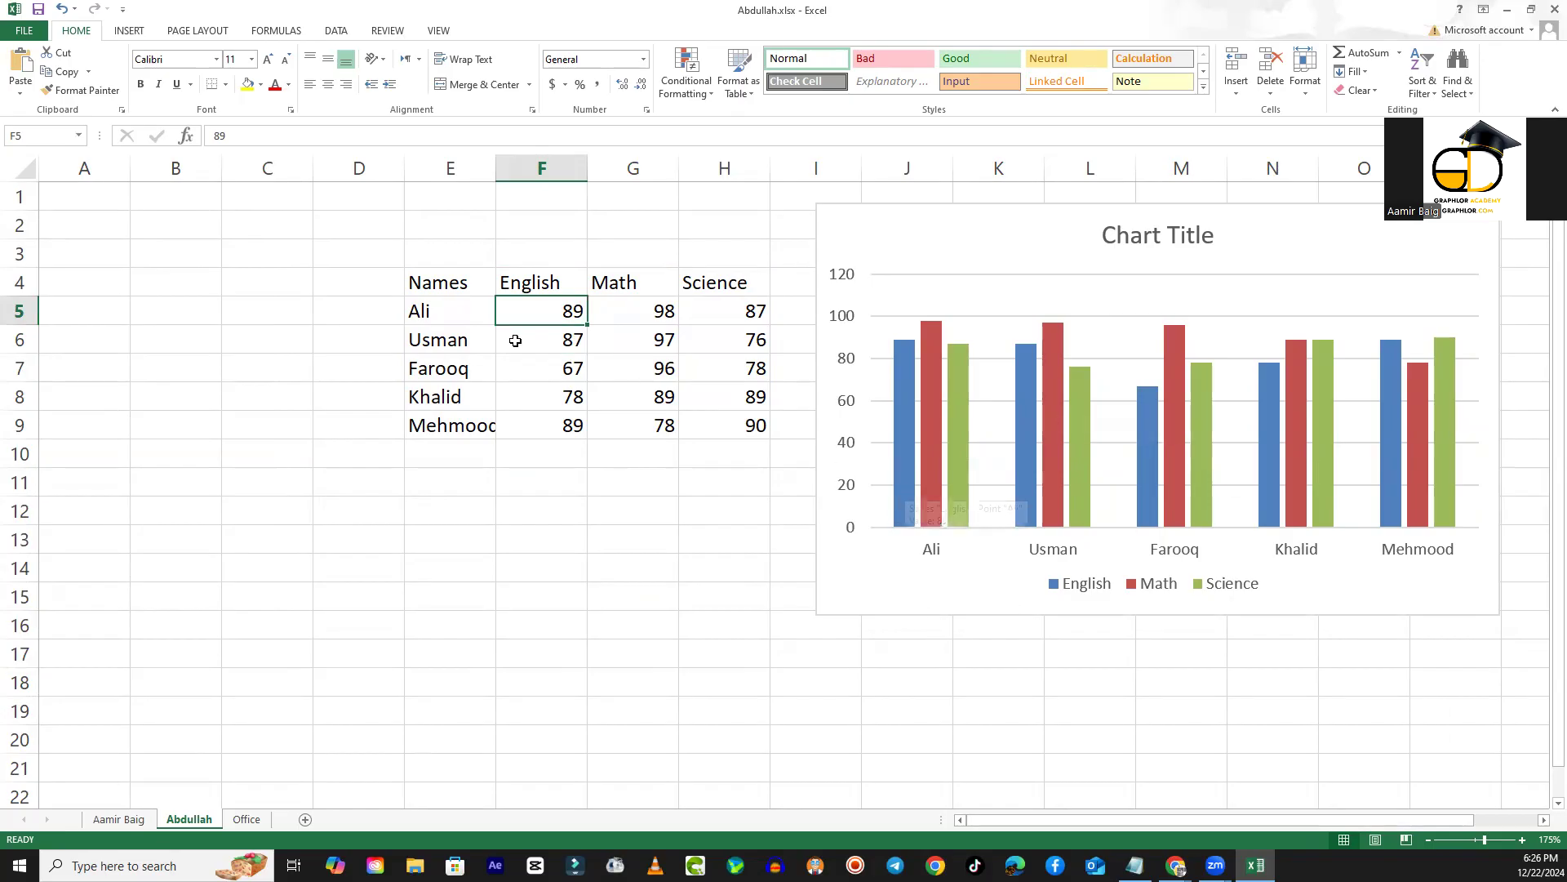
{"action": "mouse_move", "coordinate": [902, 379]}
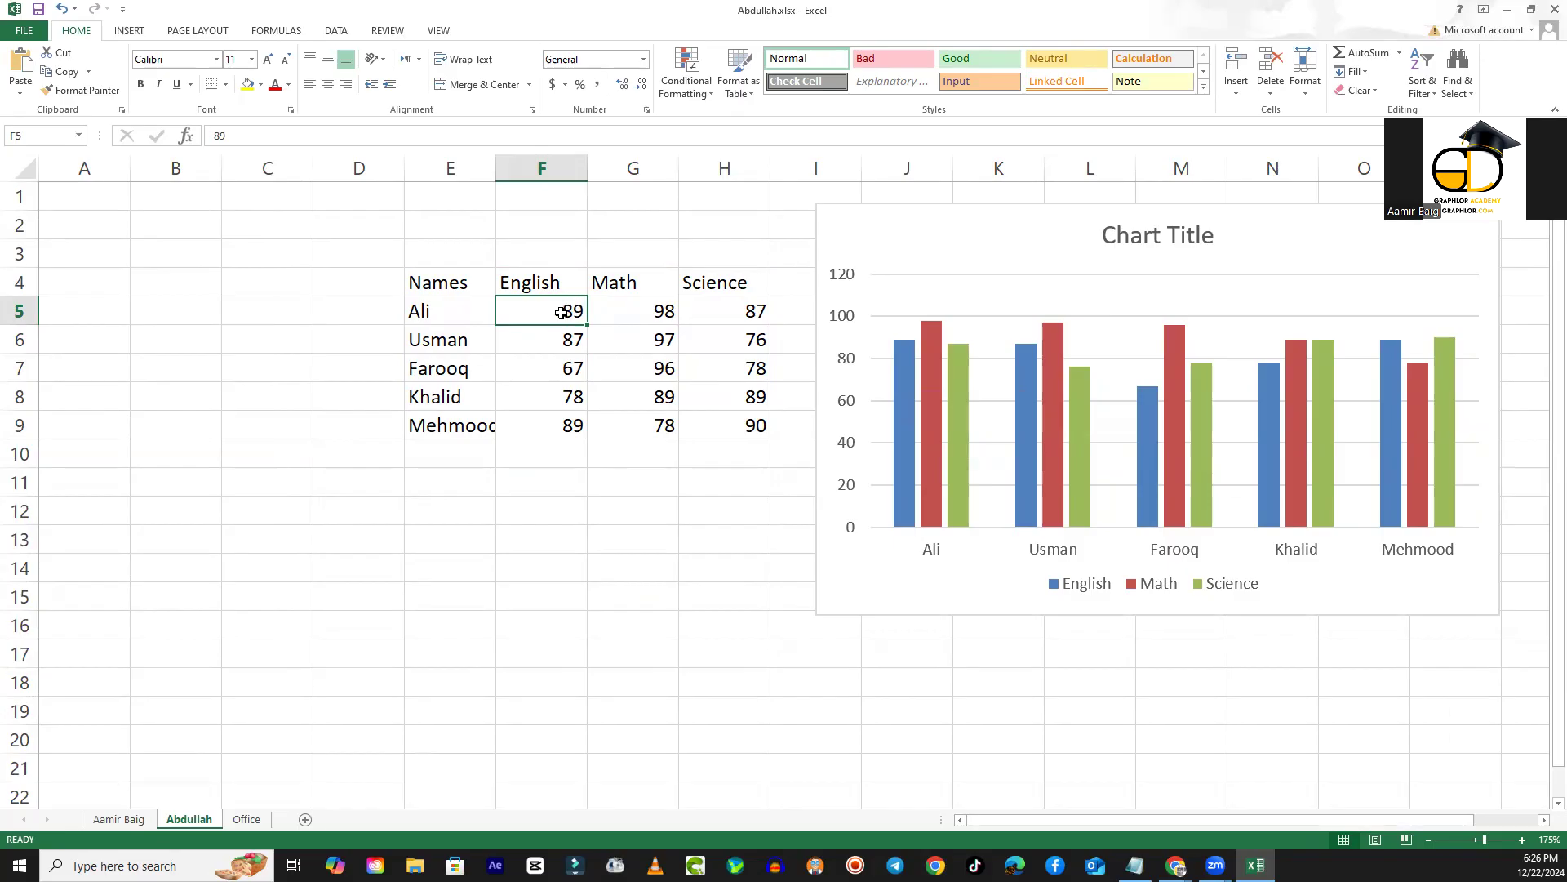
{"action": "type", "text": "100"}
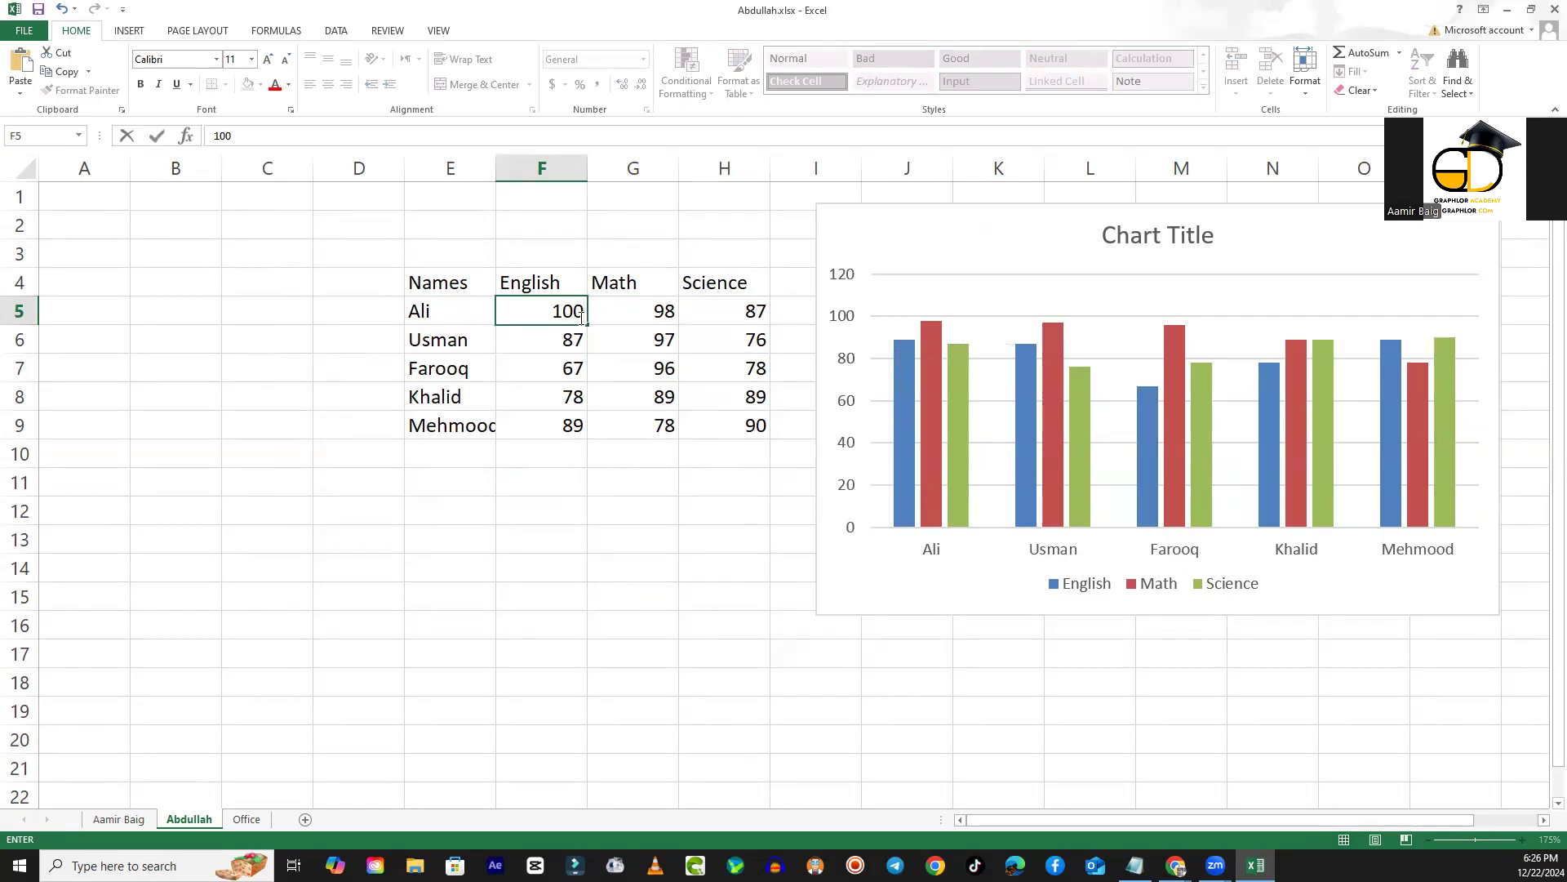
{"action": "key", "text": "Return"}
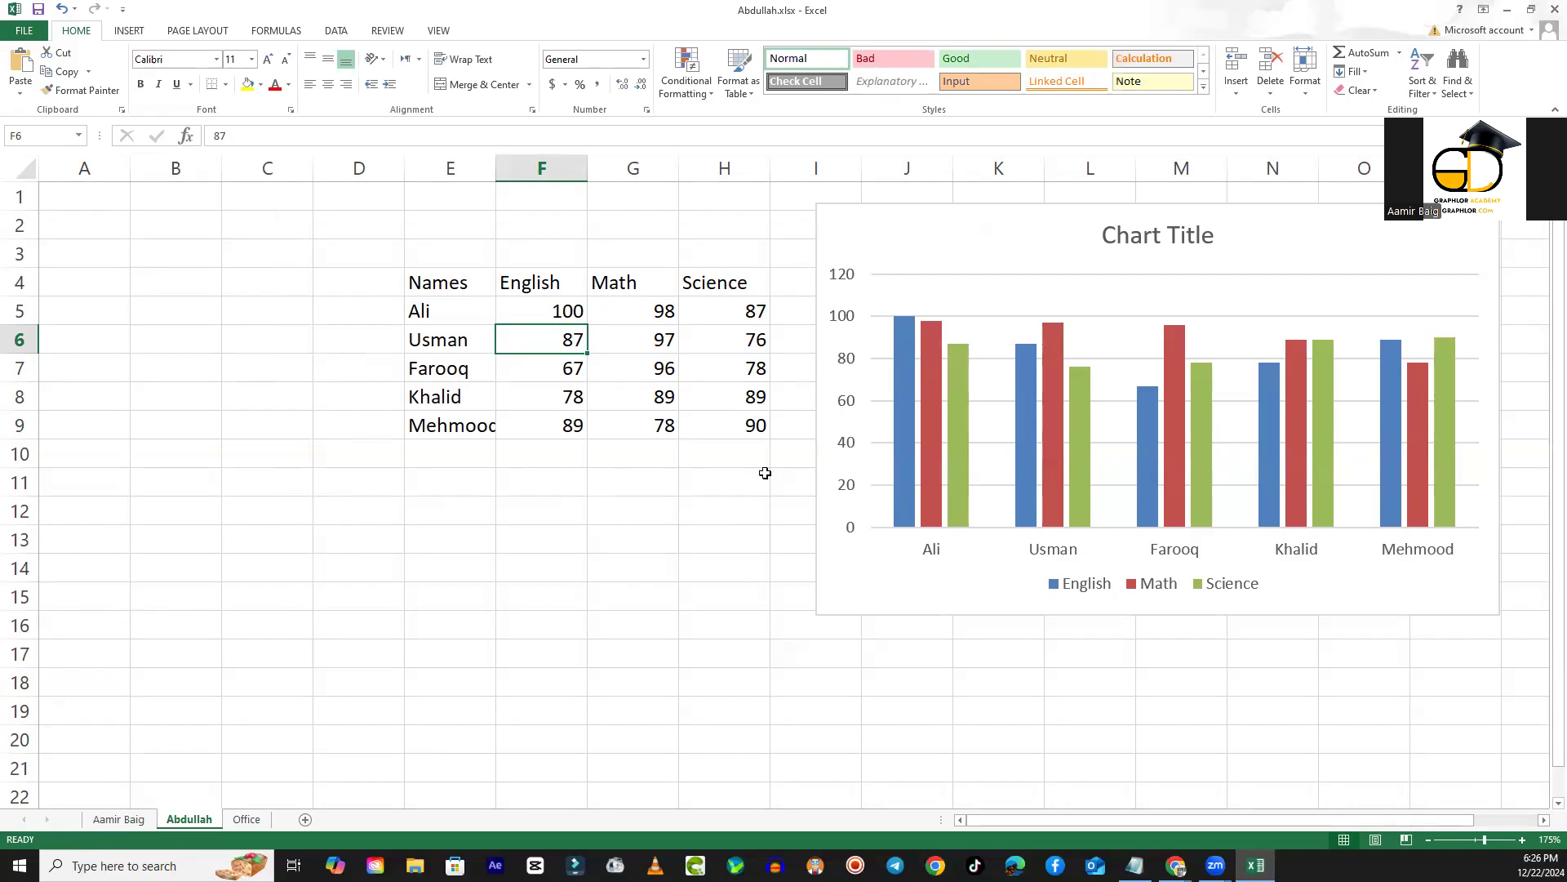
- Change the first student's English mark in F5 to 60
{"action": "left_click", "coordinate": [576, 311]}
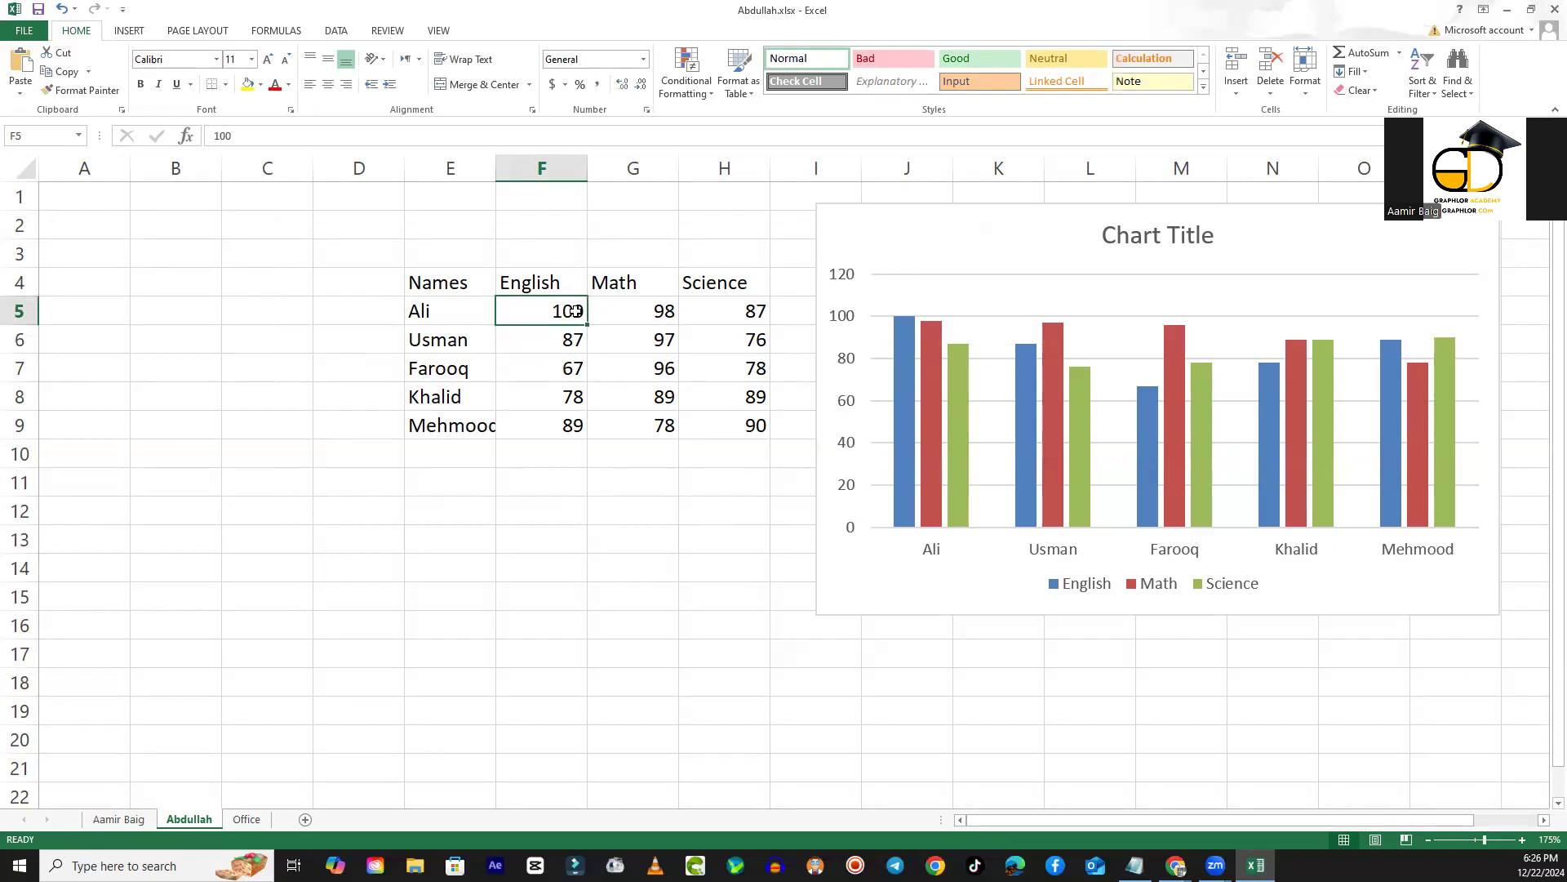
{"action": "type", "text": "60"}
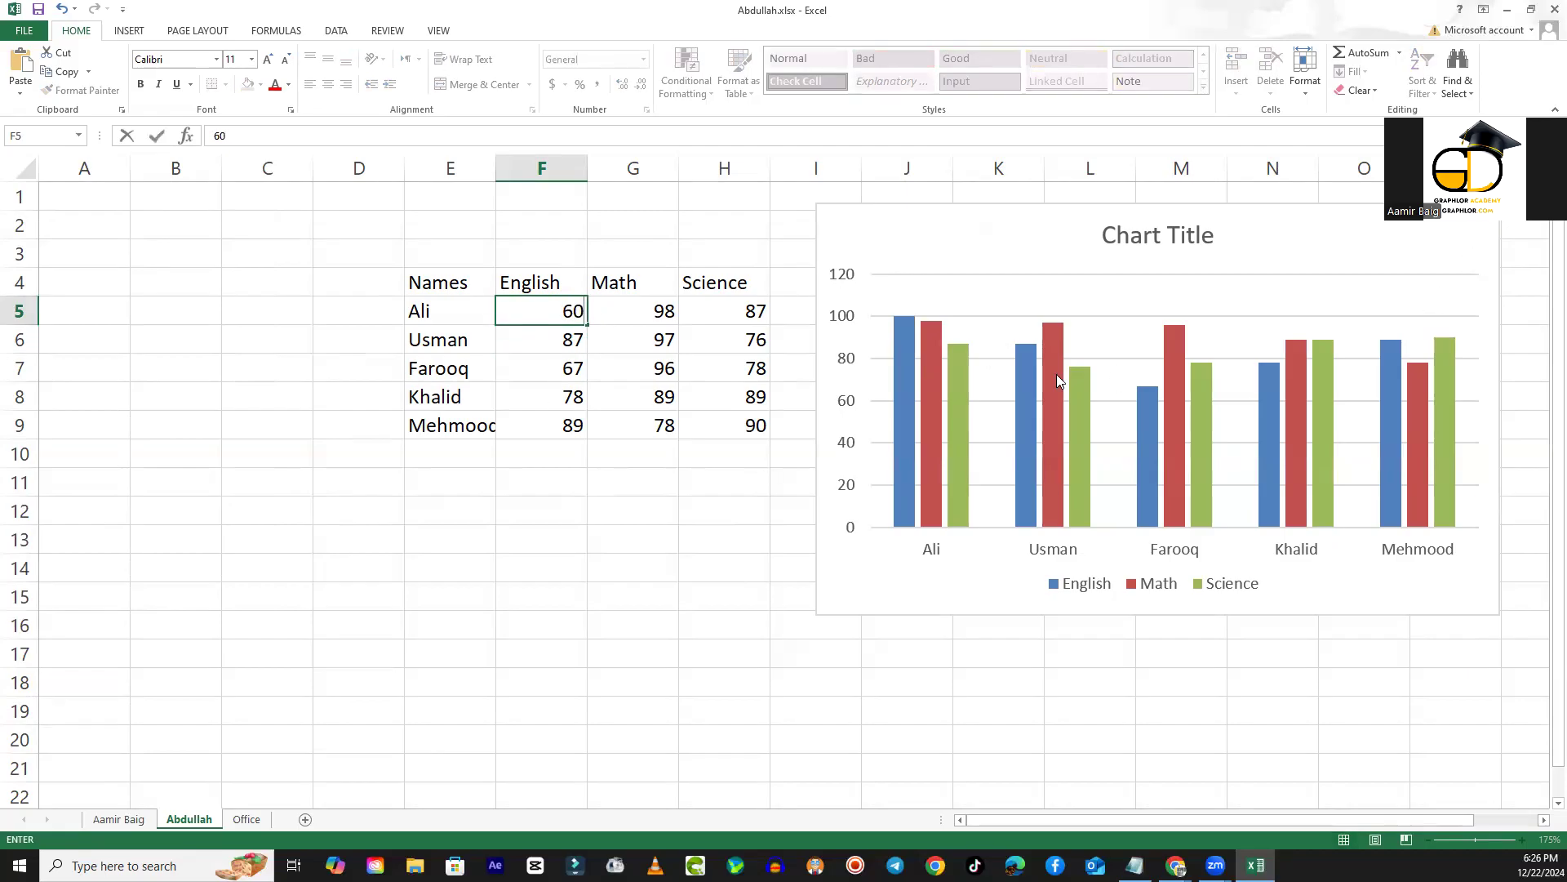
{"action": "mouse_move", "coordinate": [895, 411]}
{"action": "key", "text": "Return"}
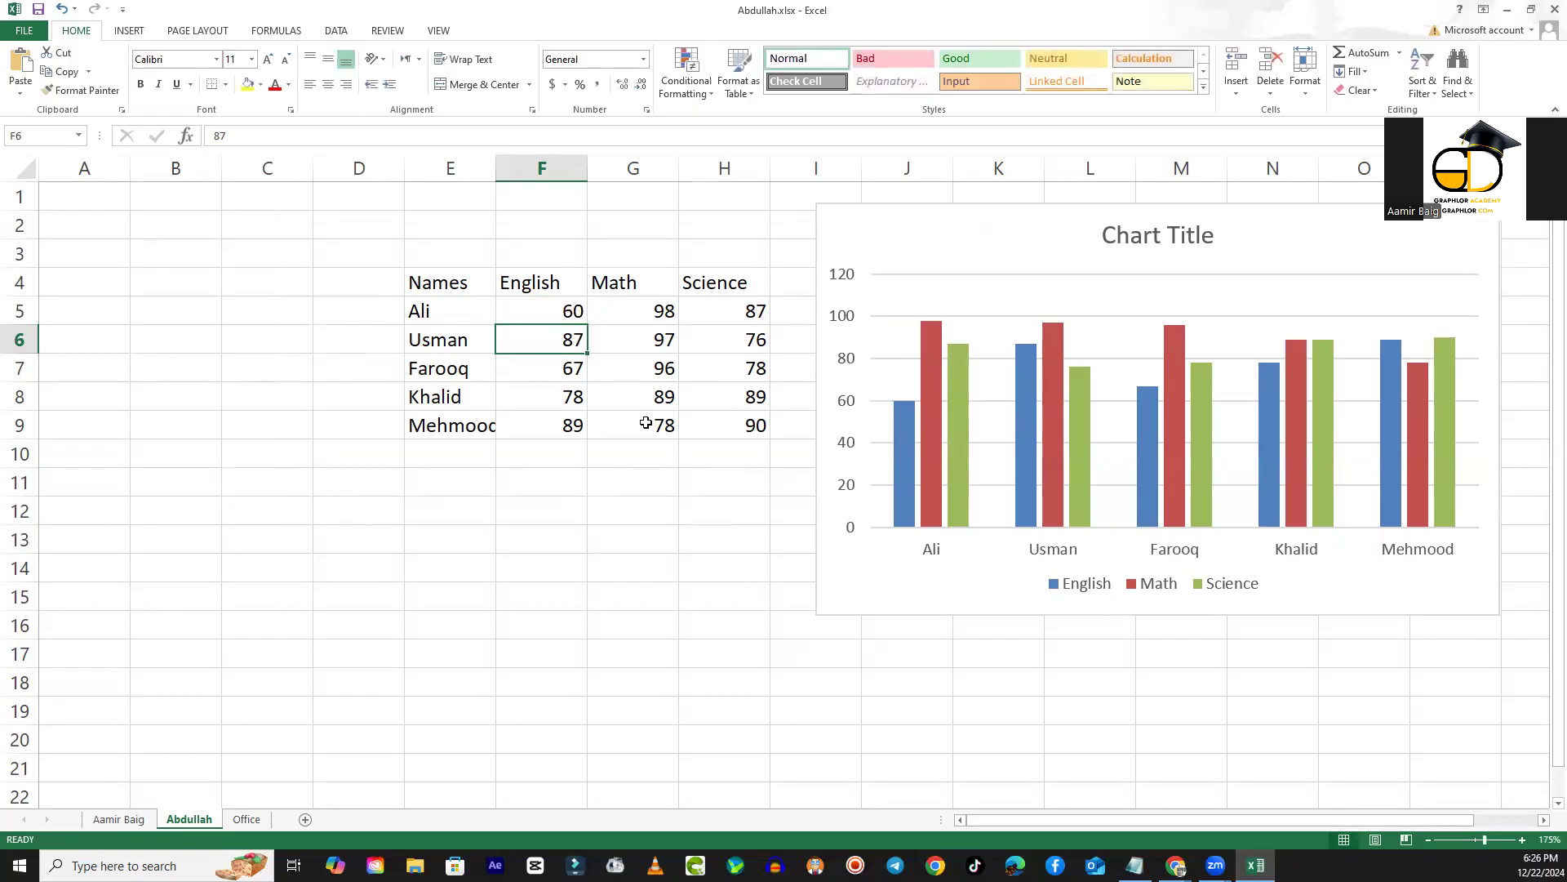
- Enter 100 for the first student's English, Math and Science marks in F5, G5 and H5
{"action": "left_click", "coordinate": [552, 316]}
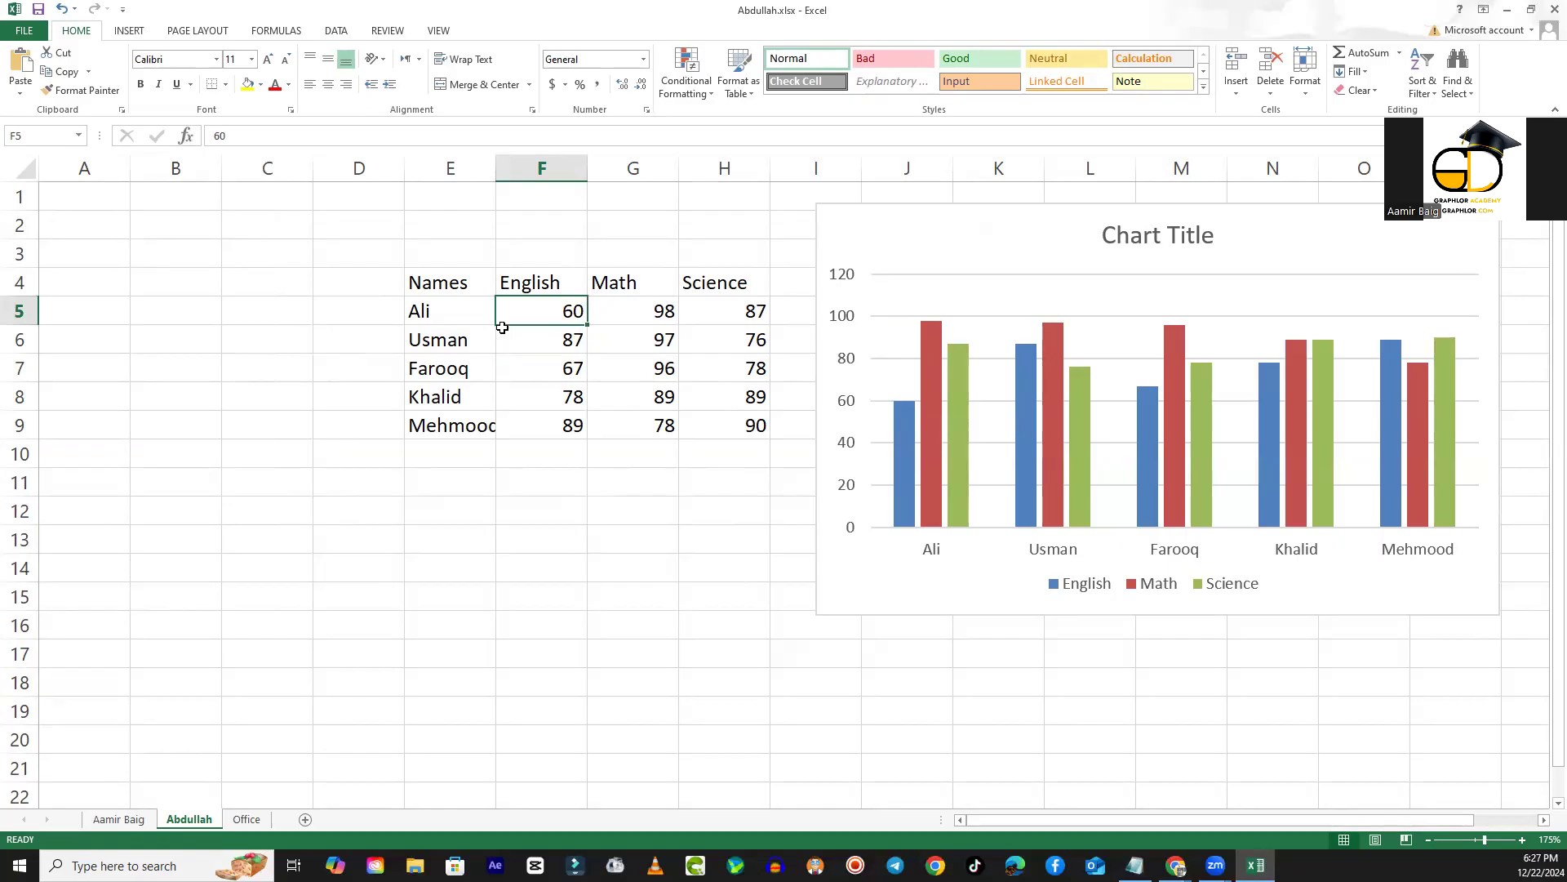
{"action": "left_click", "coordinate": [763, 316]}
{"action": "left_click", "coordinate": [519, 314]}
{"action": "type", "text": "100"}
{"action": "left_click", "coordinate": [659, 308]}
{"action": "type", "text": "100"}
{"action": "left_click", "coordinate": [718, 310]}
{"action": "type", "text": "100"}
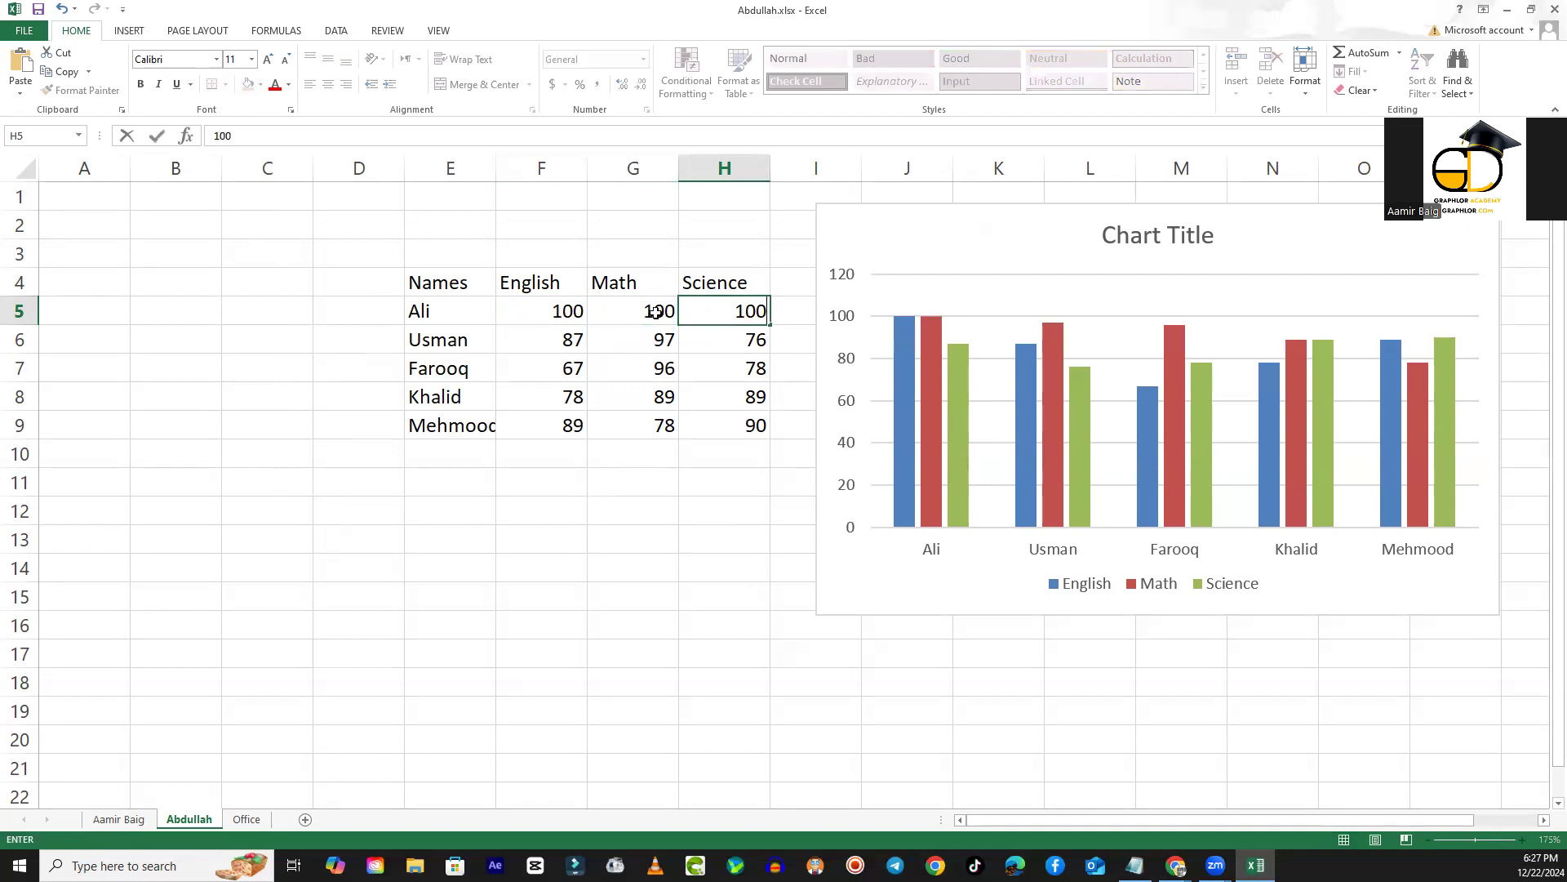
{"action": "left_click", "coordinate": [653, 310]}
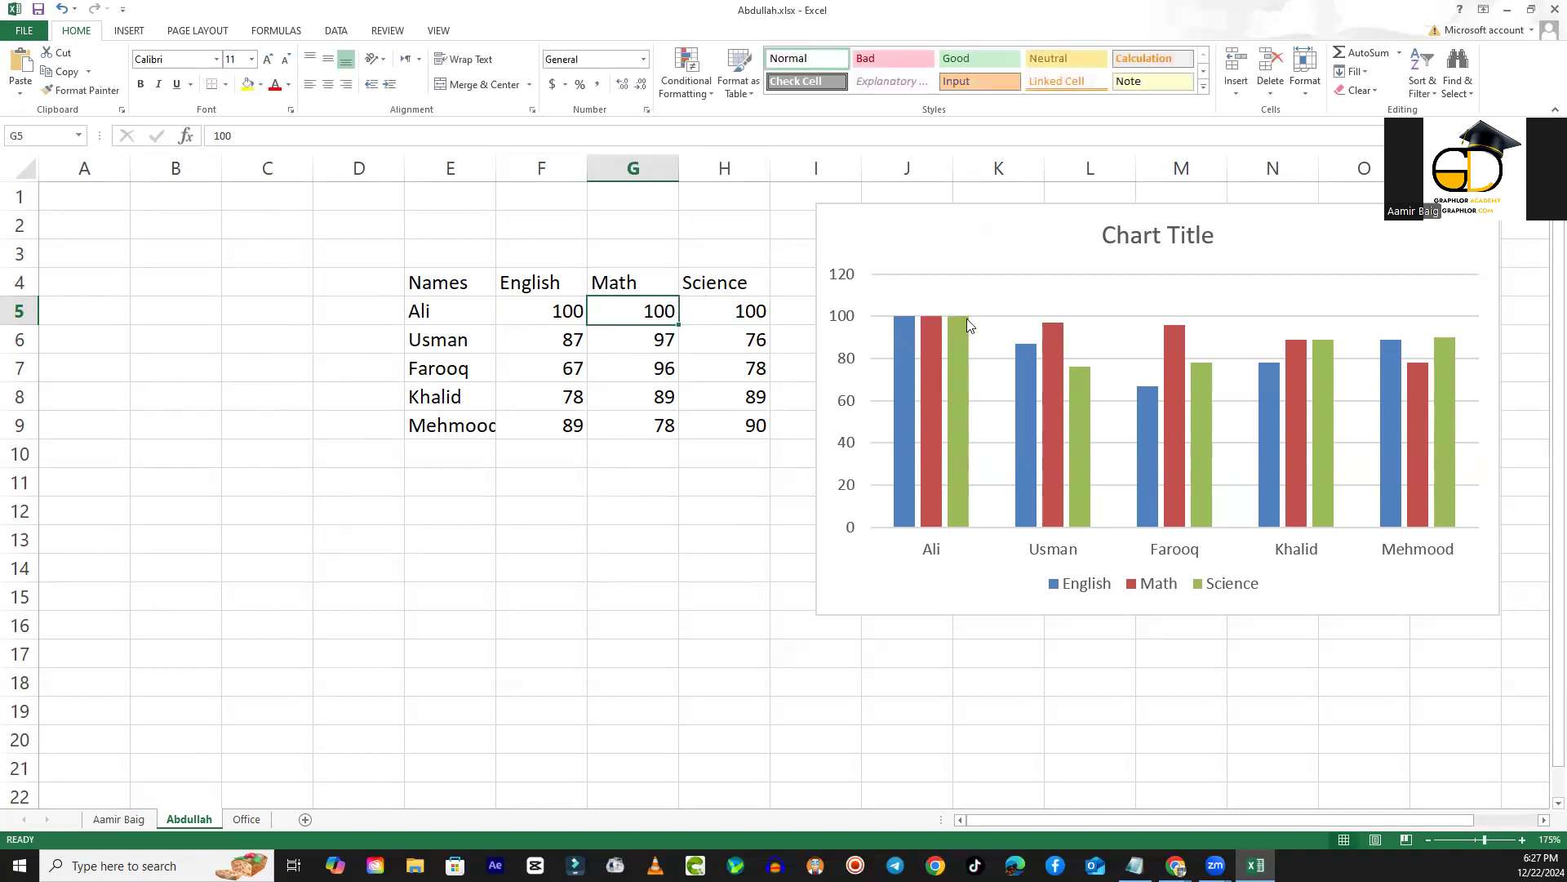
- Fill the first student's marks in F5:H5 down through row 9 for all students
{"action": "mouse_move", "coordinate": [894, 319]}
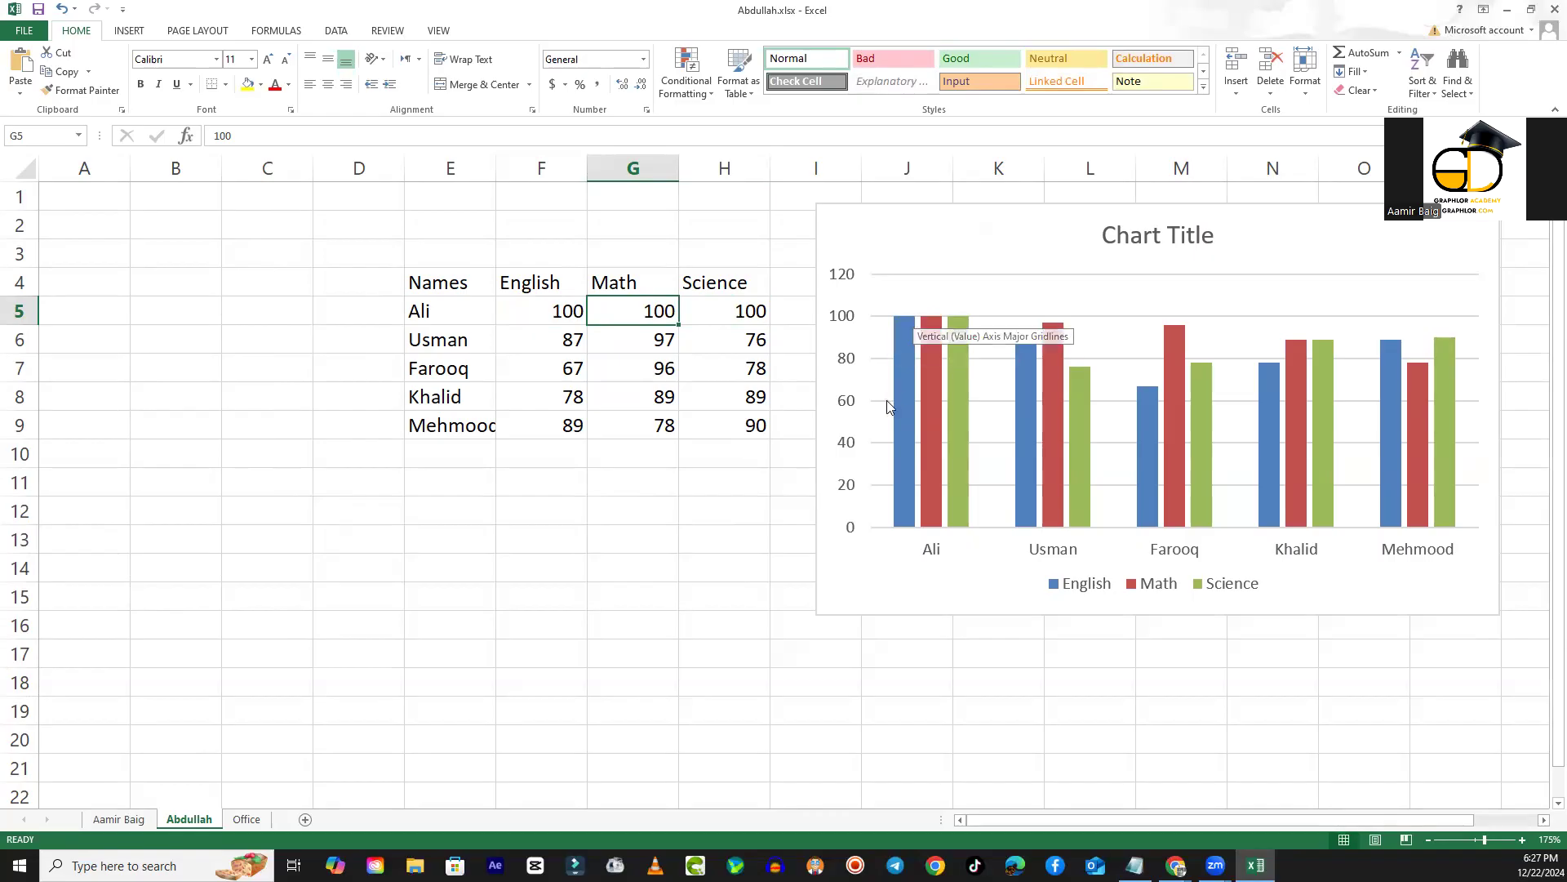
{"action": "left_click", "coordinate": [539, 317]}
{"action": "left_click_drag", "start_coordinate": [599, 319], "coordinate": [761, 428]}
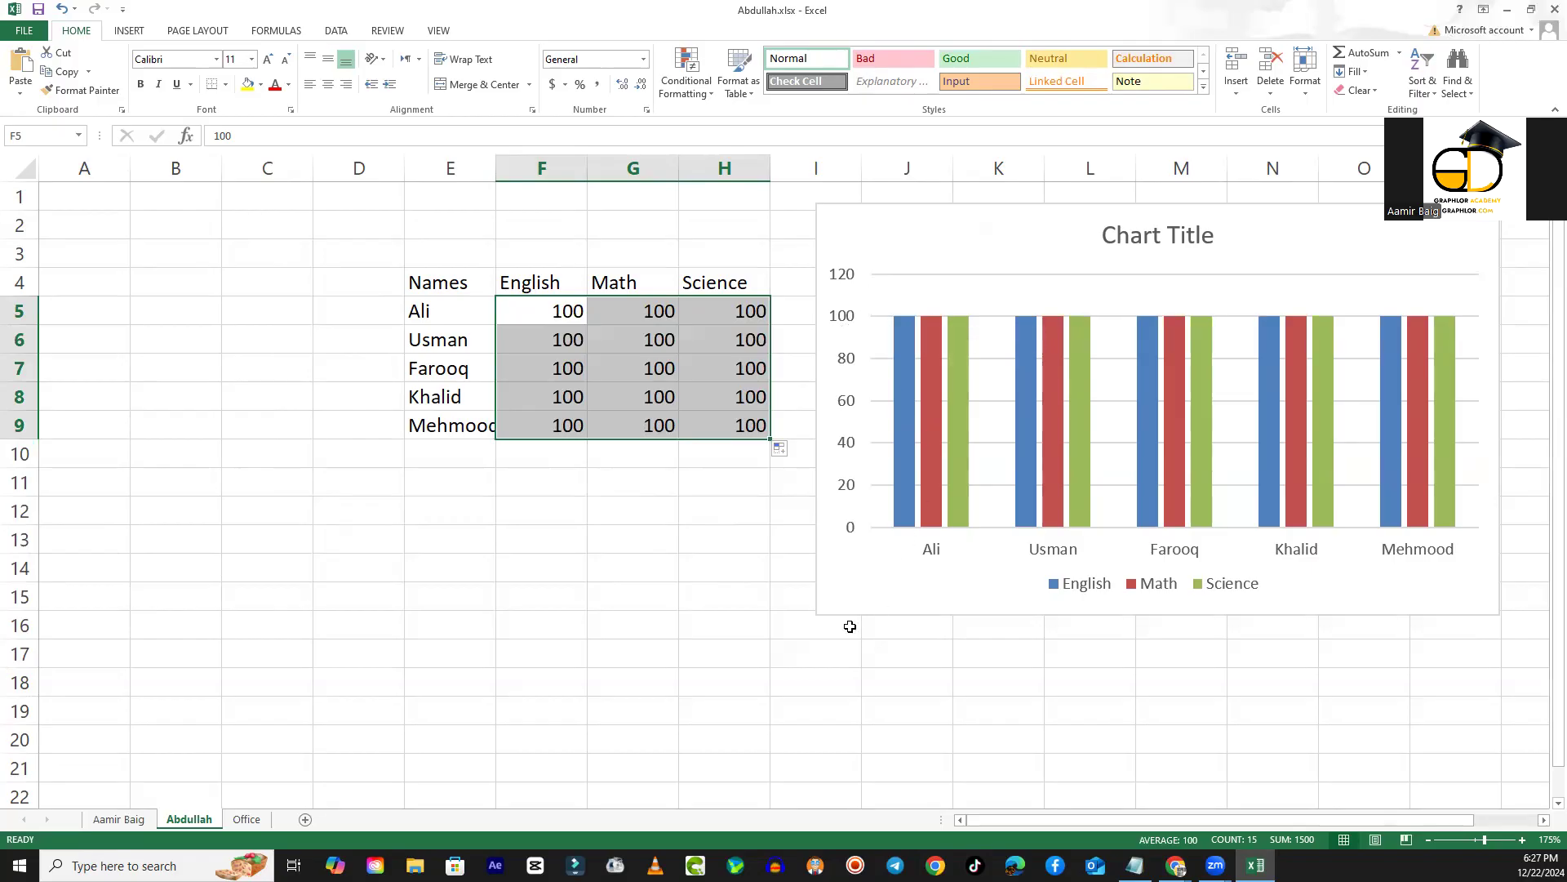
- Undo the fill down to row 9 and the last mark entries in H5 and G5
{"action": "key", "text": "ctrl+z"}
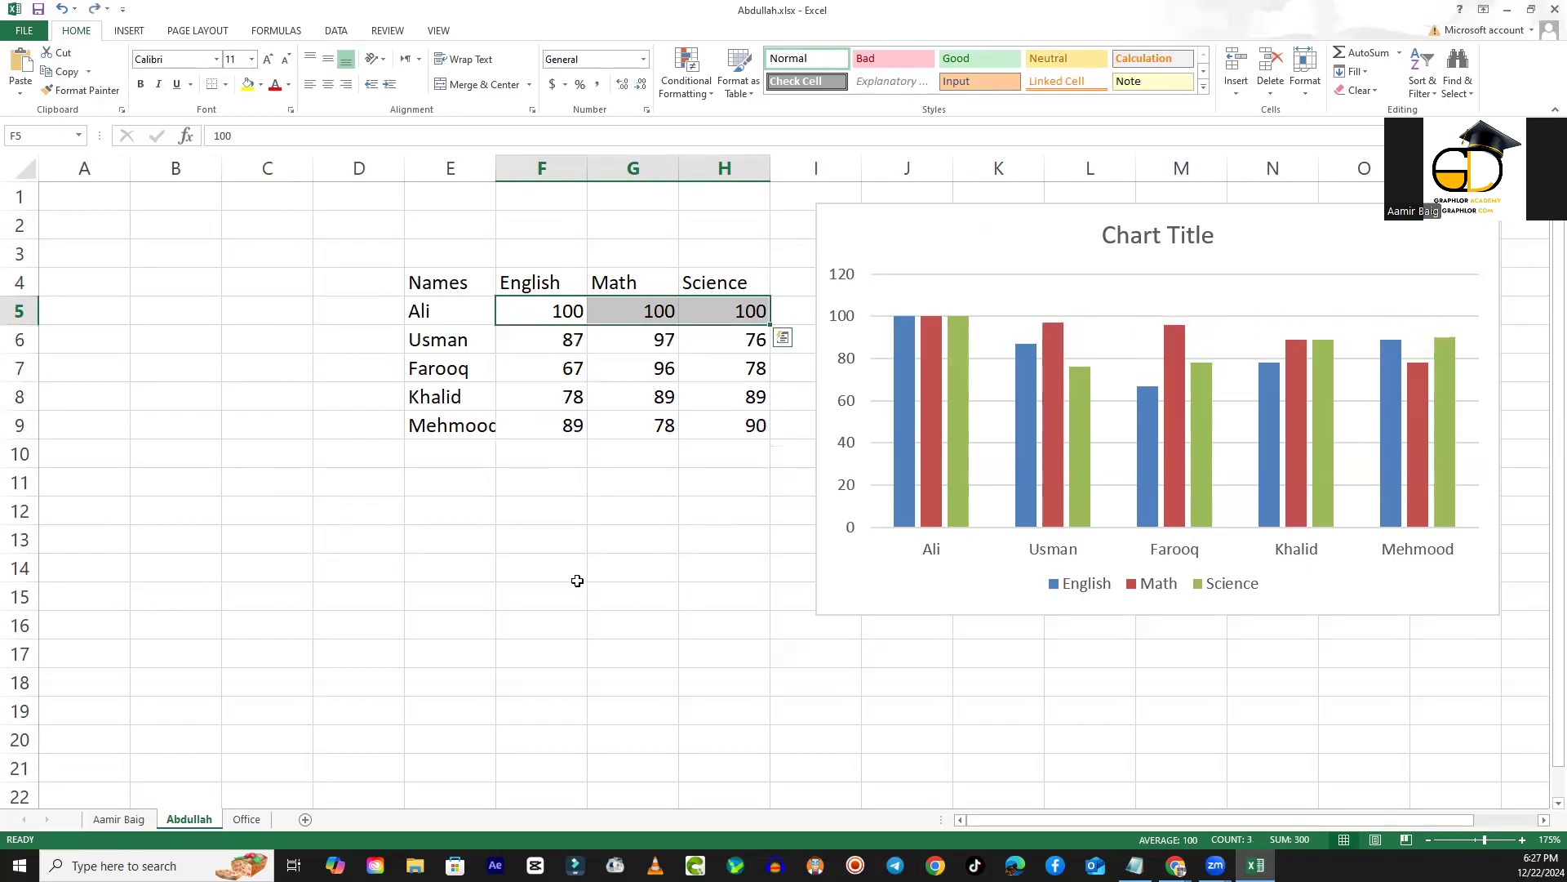
{"action": "key", "text": "ctrl+z"}
{"action": "key", "text": "ctrl+z"}
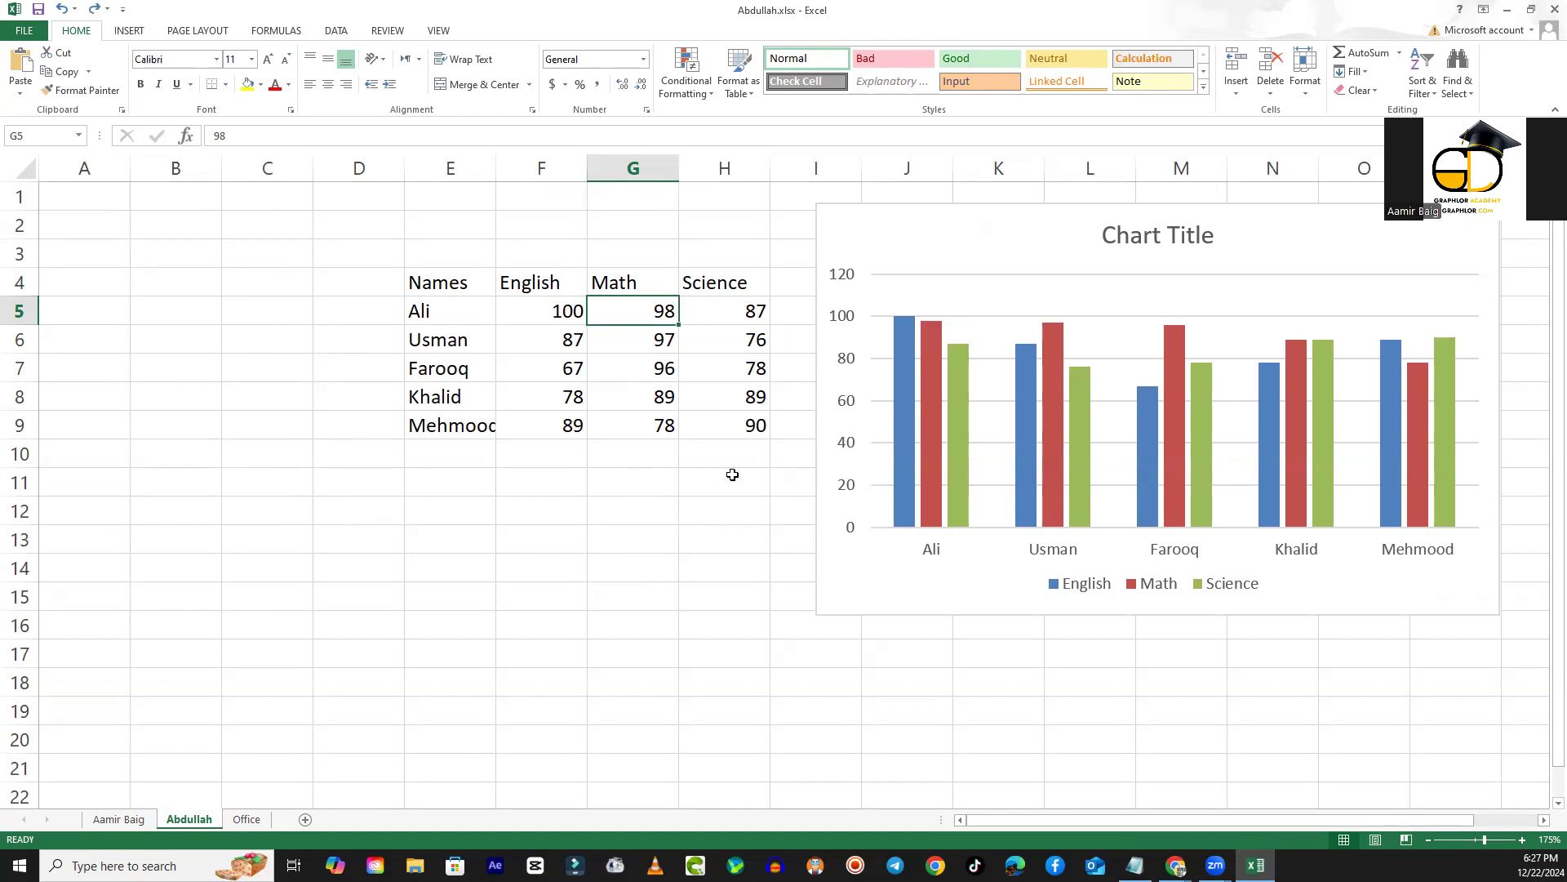
- Change the first student's English mark in F5 to 7
{"action": "left_click", "coordinate": [563, 319]}
{"action": "type", "text": "7"}
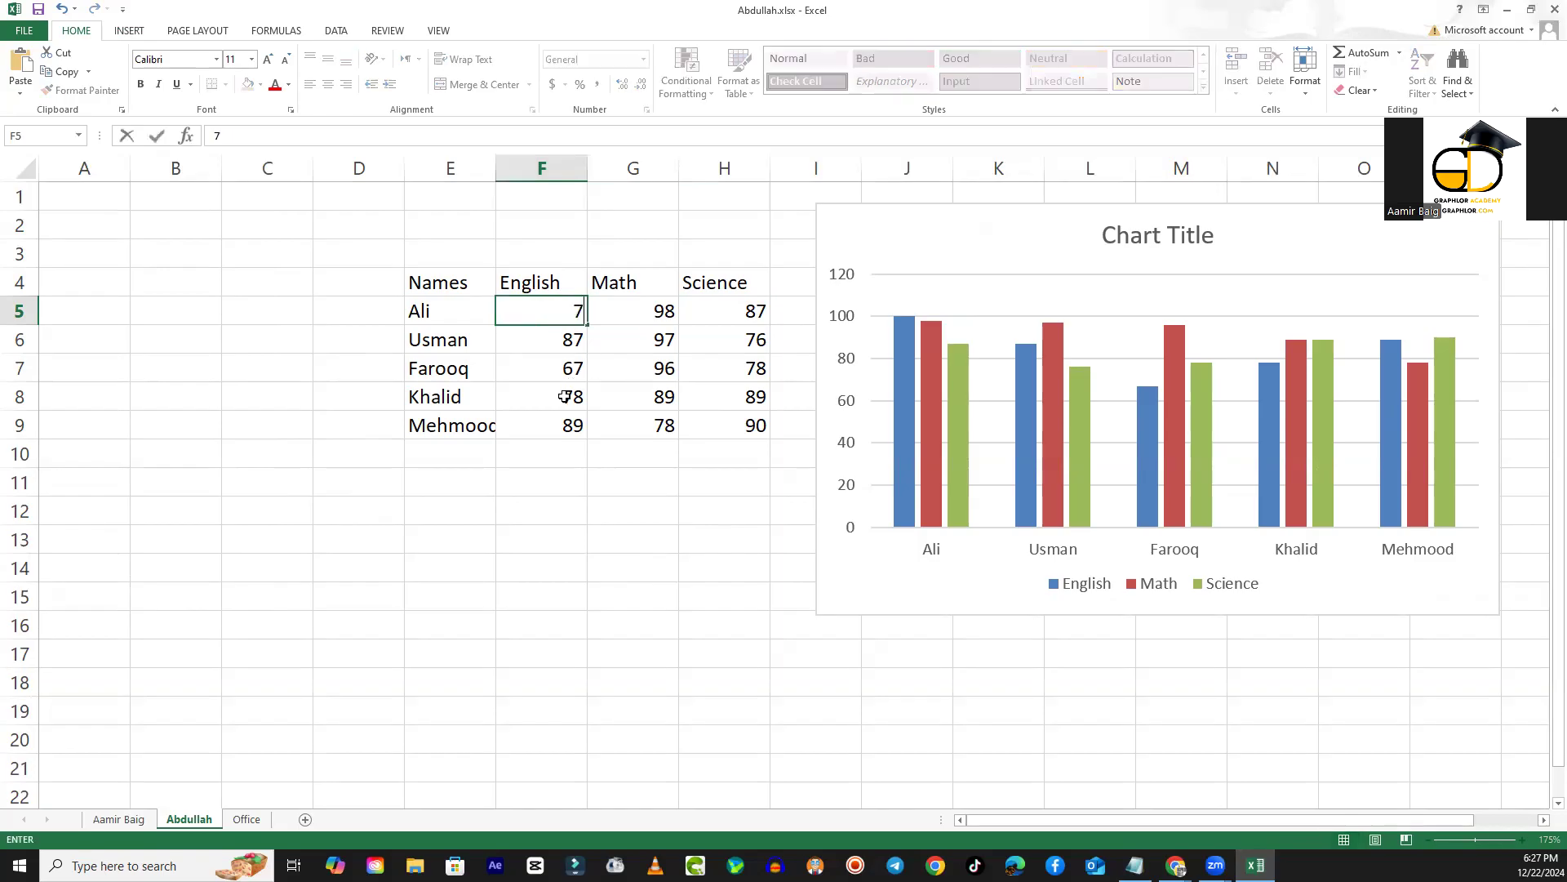
{"action": "left_click", "coordinate": [563, 397]}
- Change the first student's English mark in F5 to 100
{"action": "left_click", "coordinate": [564, 314]}
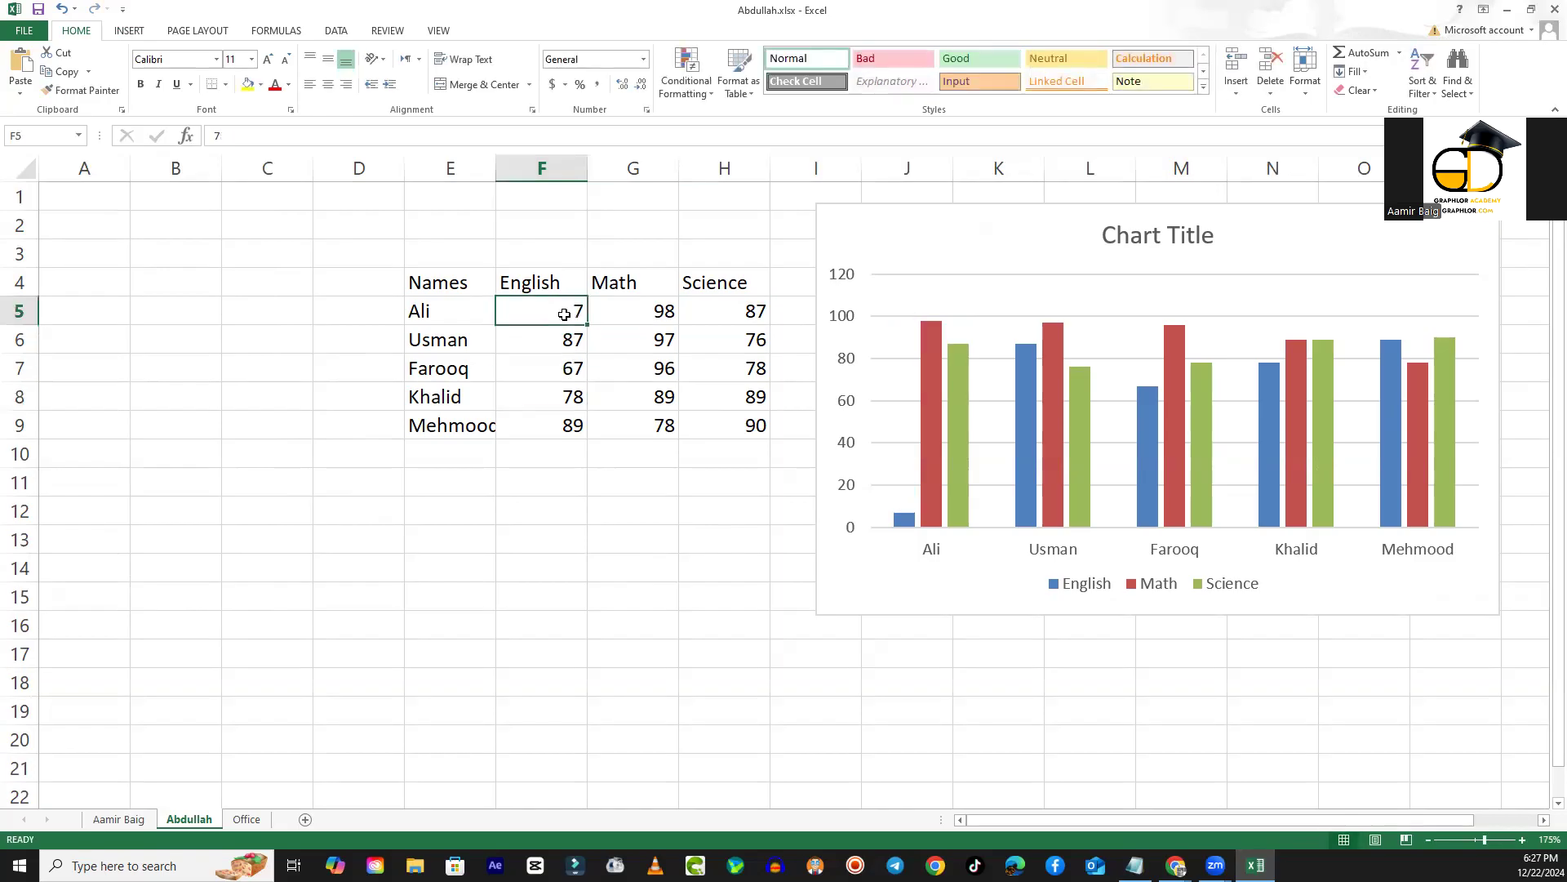
{"action": "type", "text": "100"}
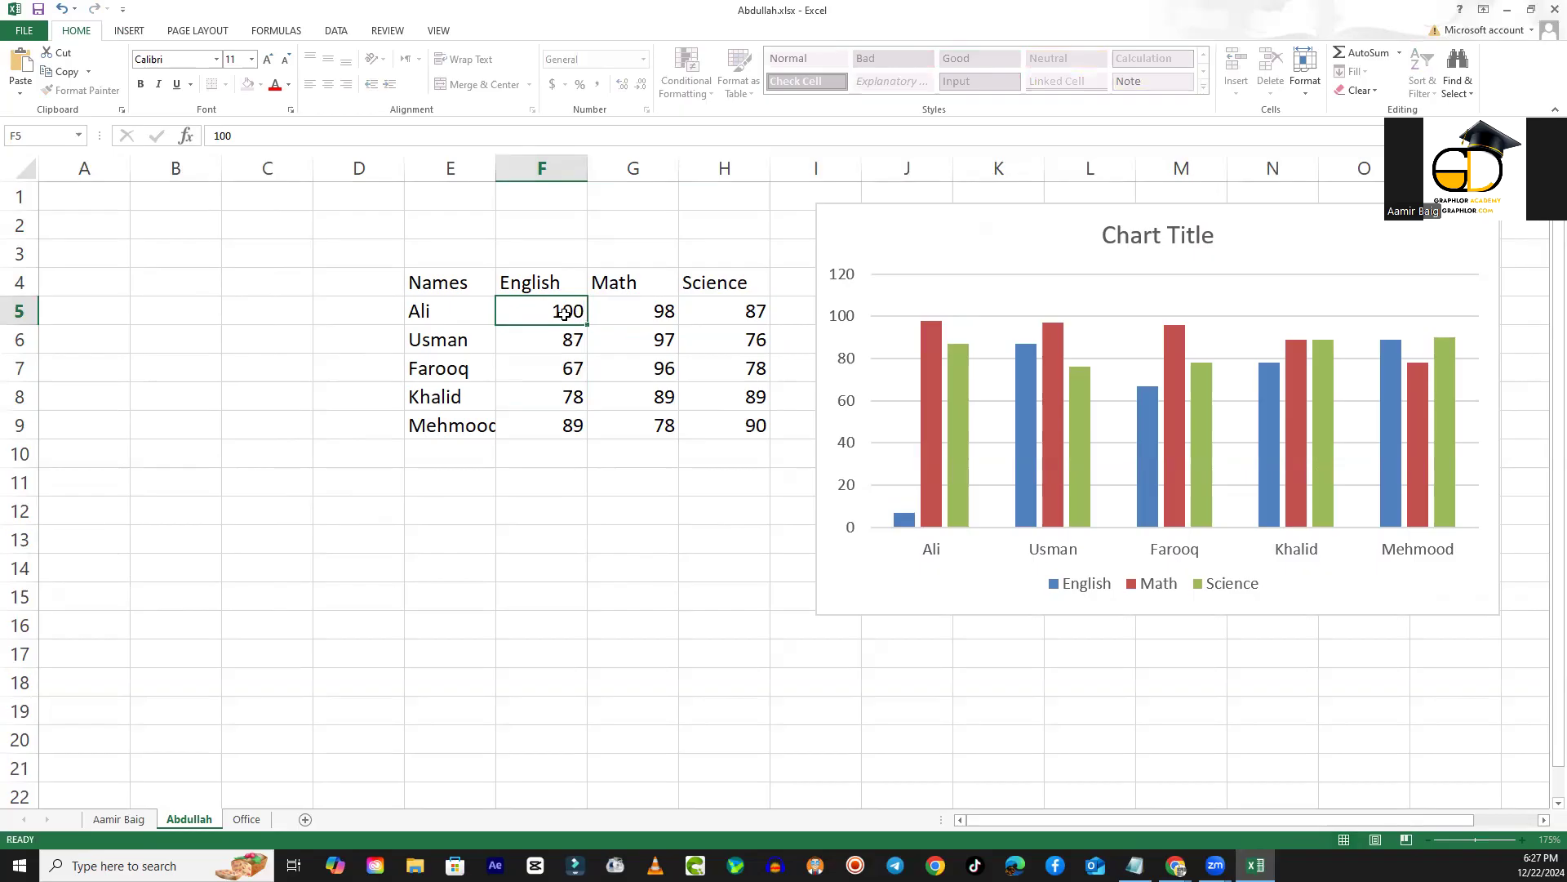
{"action": "key", "text": "Return"}
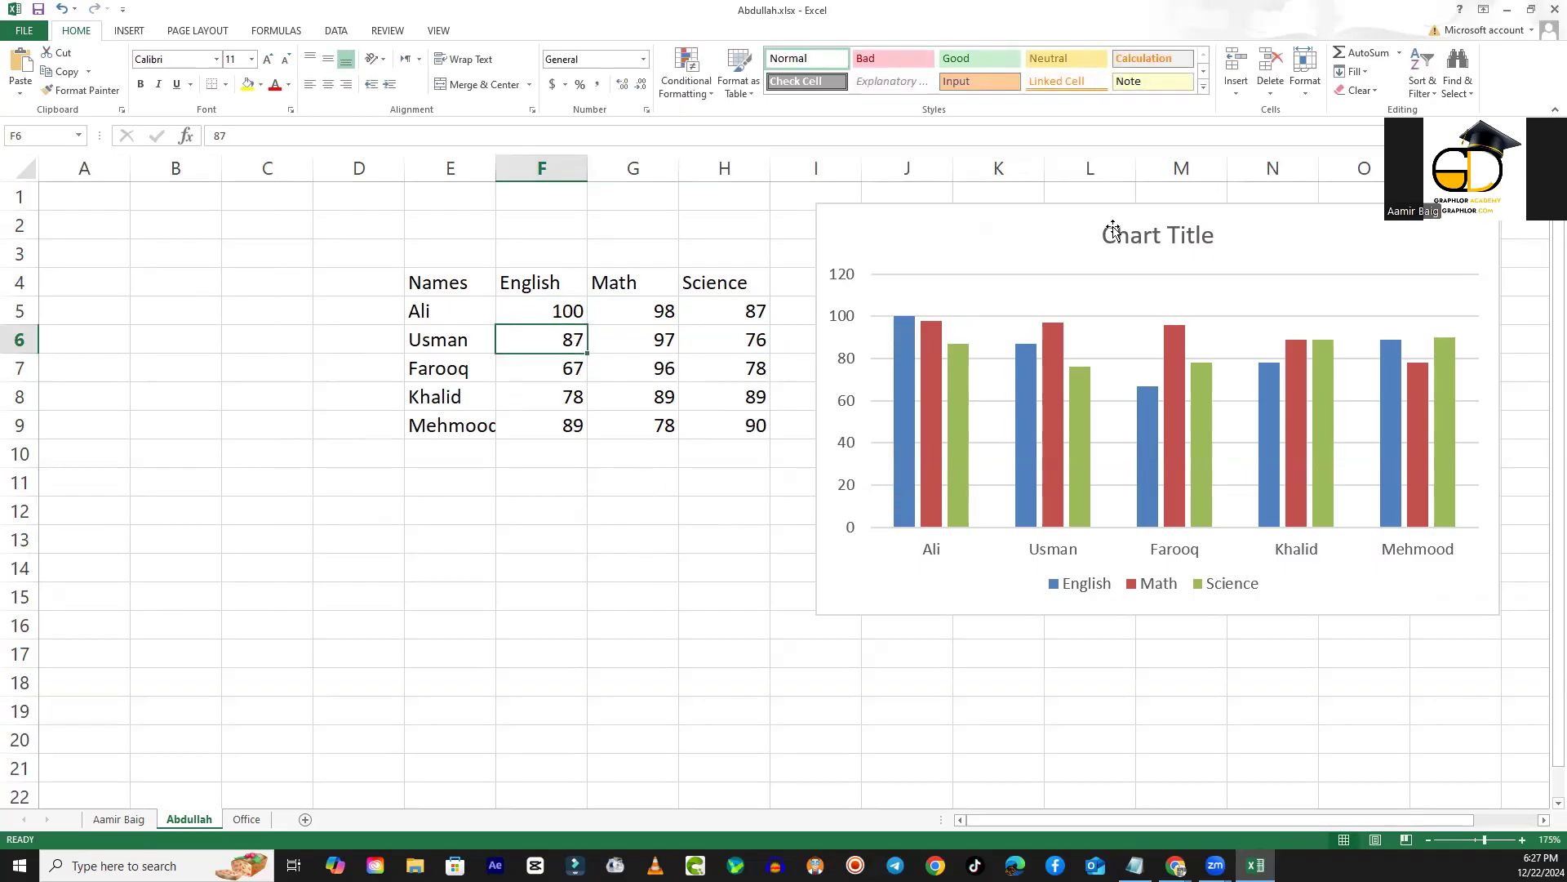
- Delete the existing clustered column chart from the sheet
{"action": "left_click_drag", "start_coordinate": [1075, 224], "coordinate": [468, 238]}
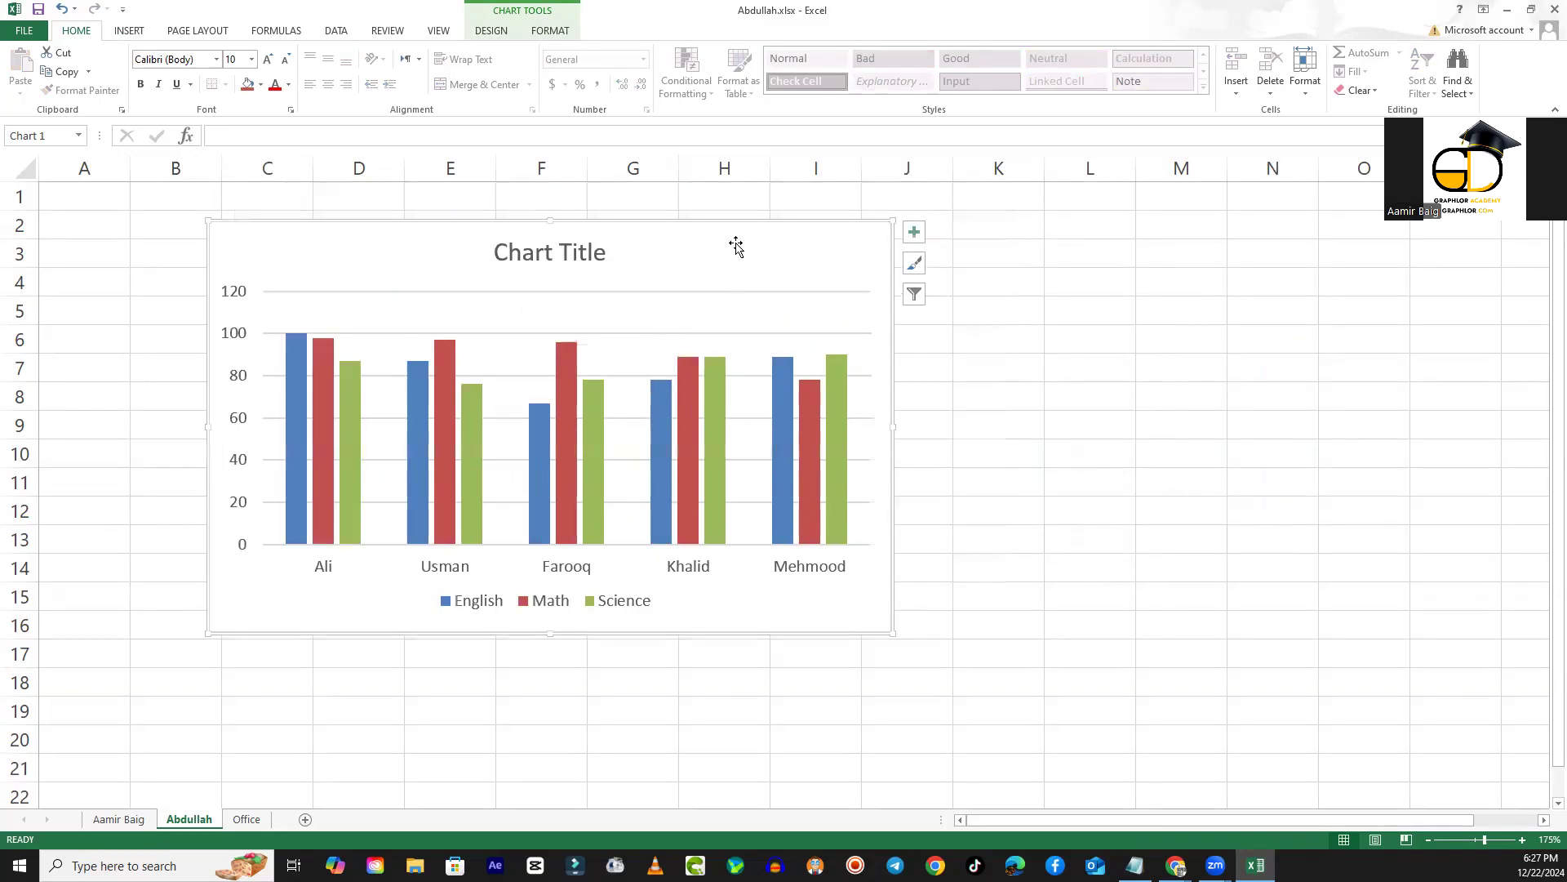
{"action": "key", "text": "Delete"}
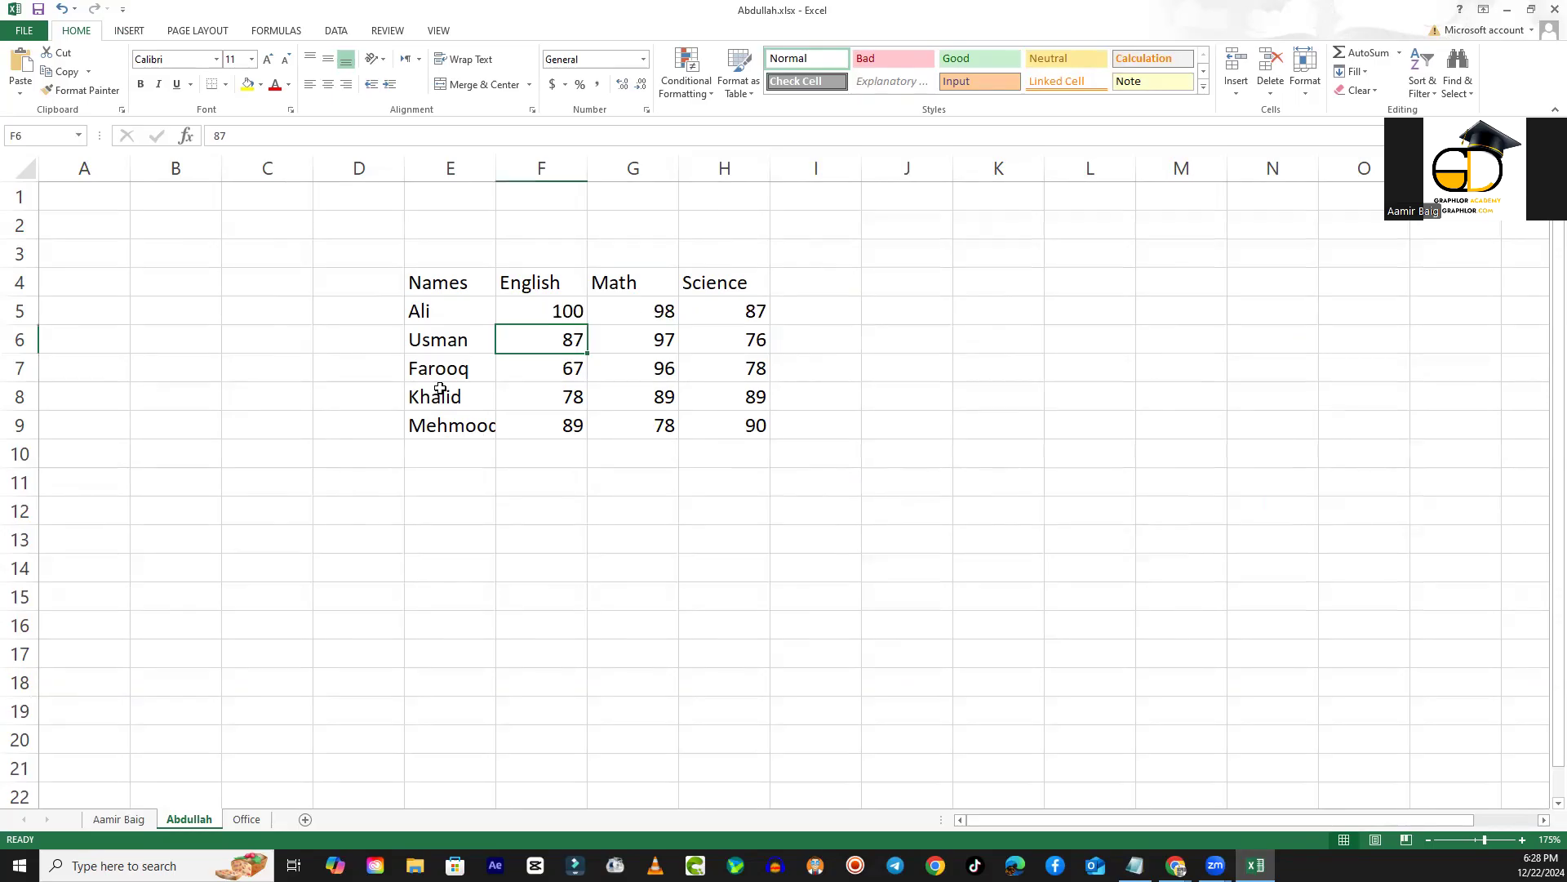
- Insert a 3-D Clustered Column chart from the marks table in E4:H9 and place it beside the table
{"action": "left_click", "coordinate": [426, 281]}
{"action": "left_click_drag", "start_coordinate": [426, 281], "coordinate": [686, 425]}
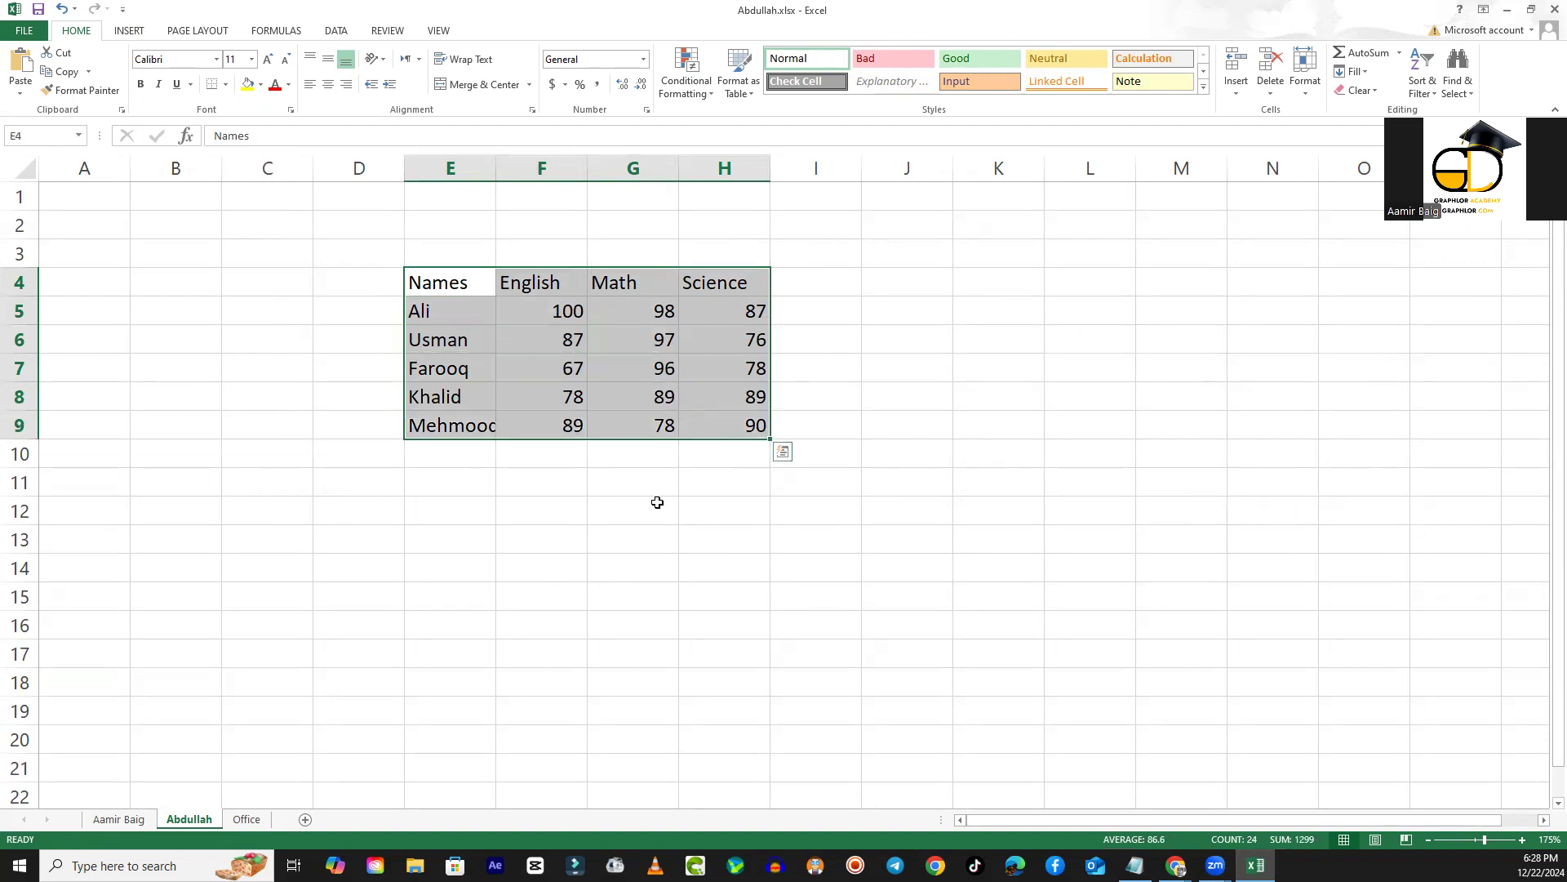
{"action": "left_click", "coordinate": [131, 31]}
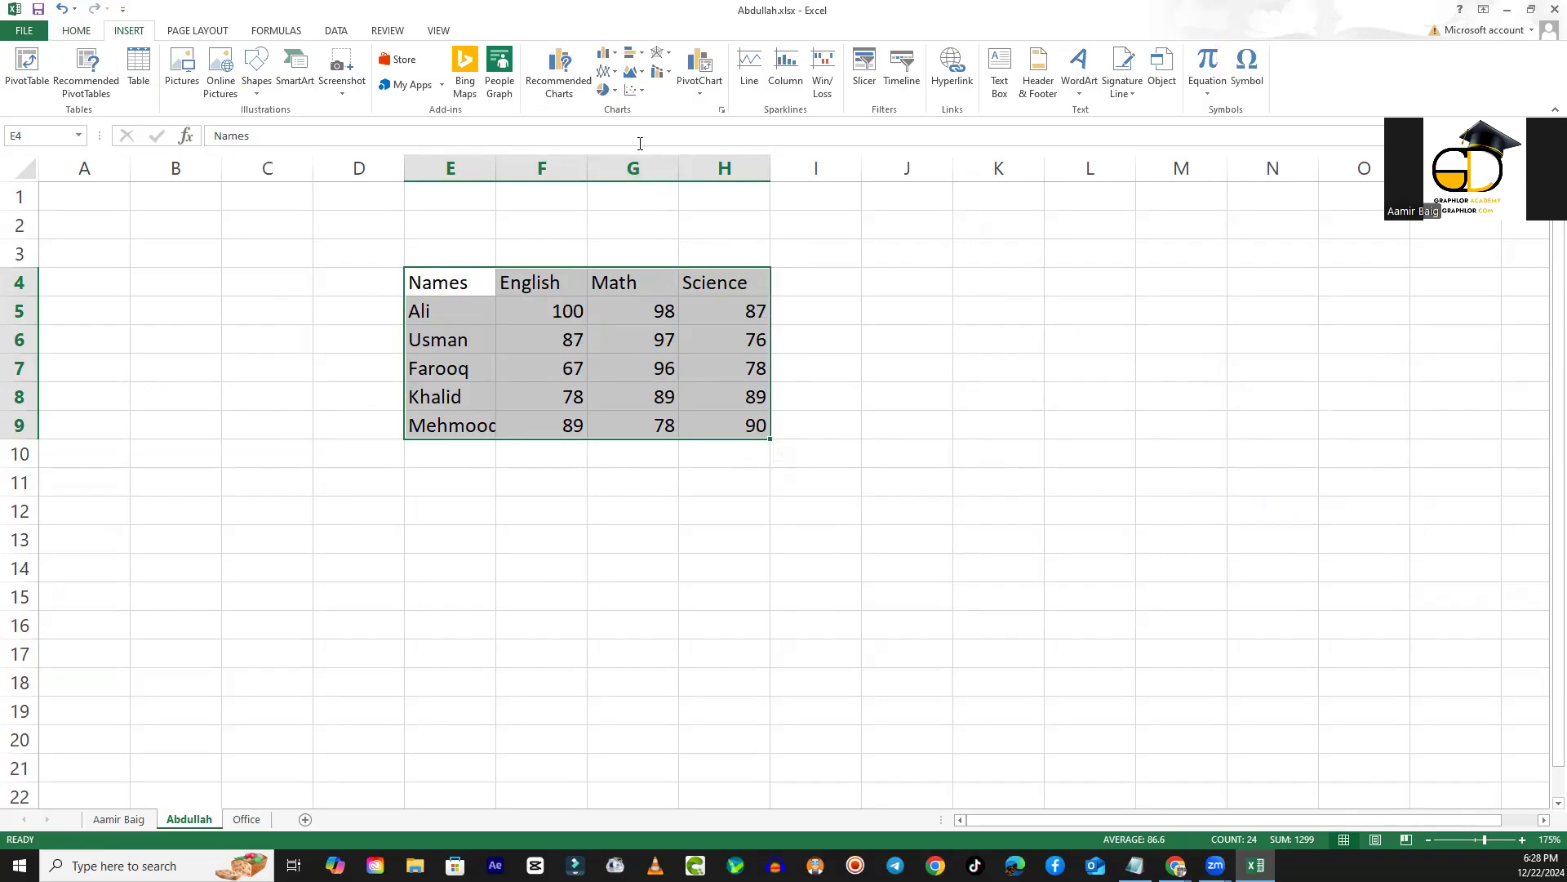
{"action": "left_click", "coordinate": [614, 54]}
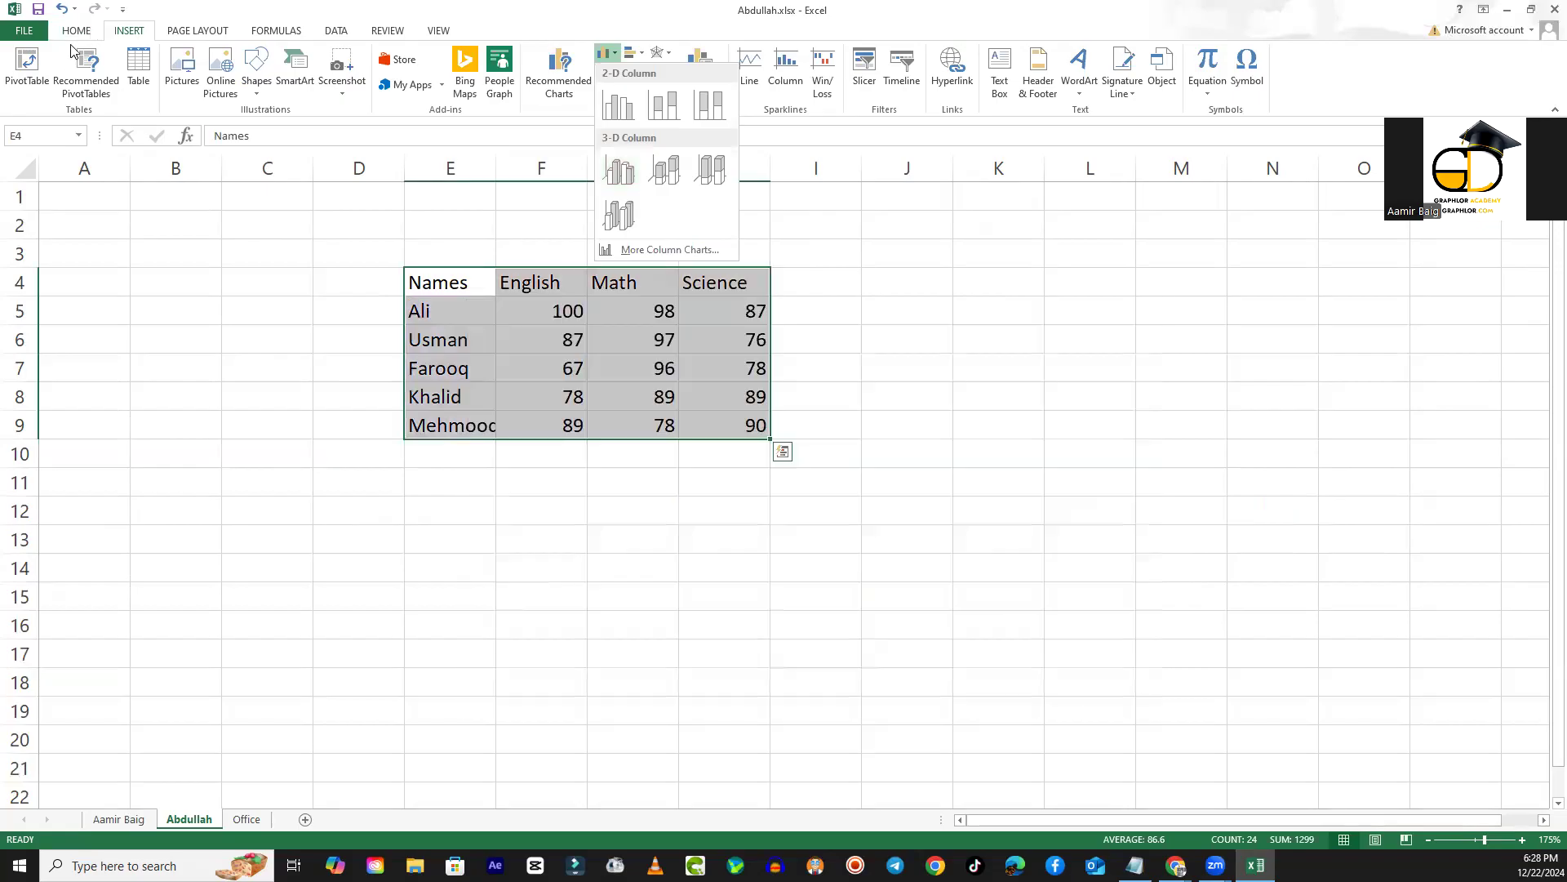
{"action": "left_click", "coordinate": [626, 179]}
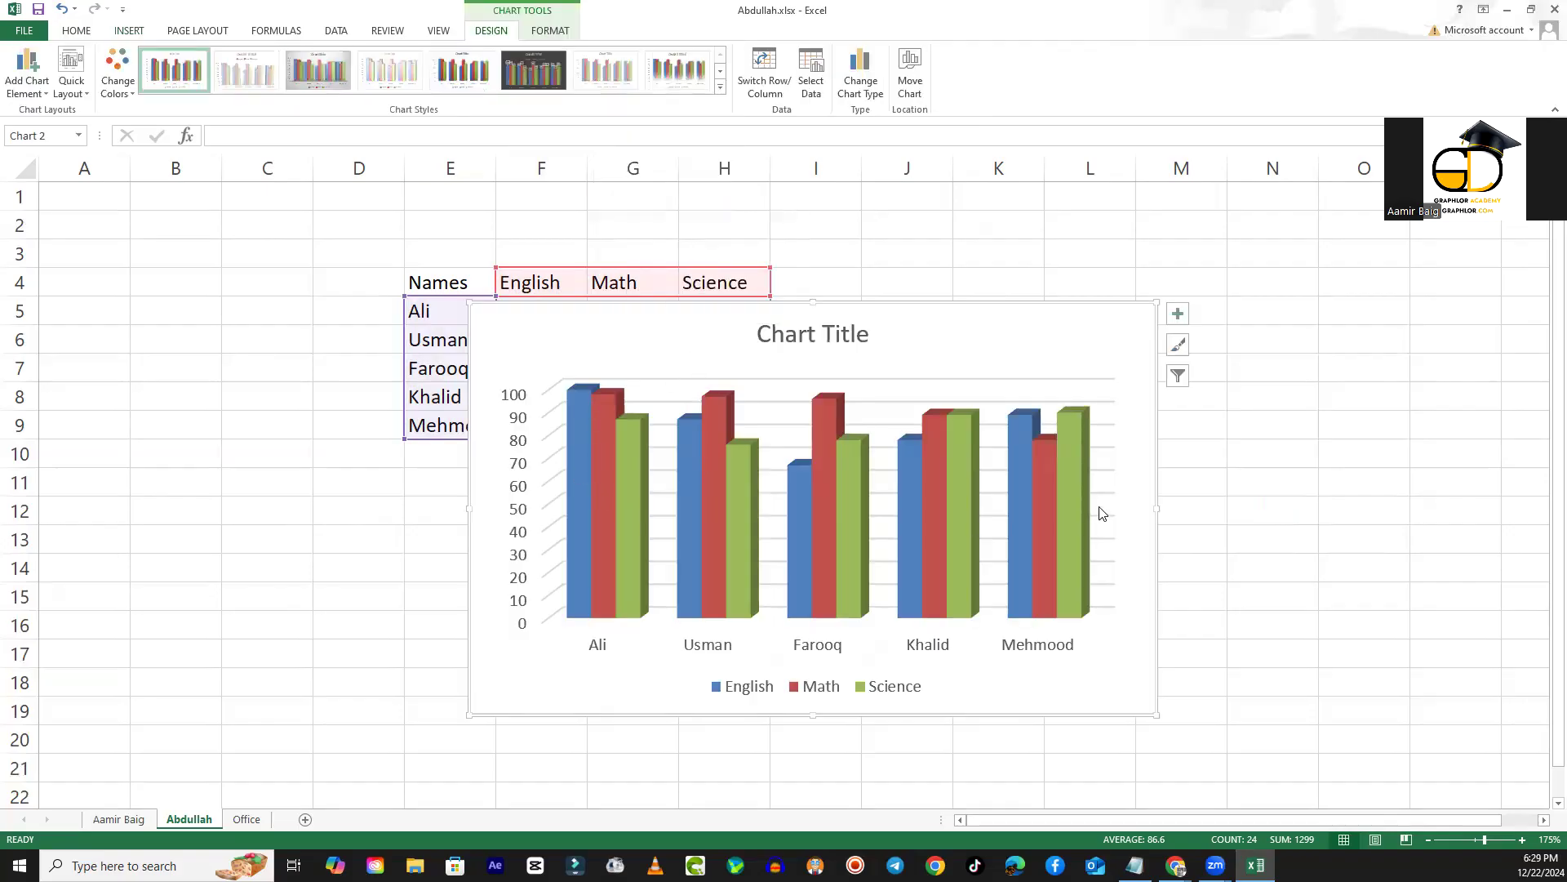
{"action": "left_click_drag", "start_coordinate": [990, 334], "coordinate": [1310, 249]}
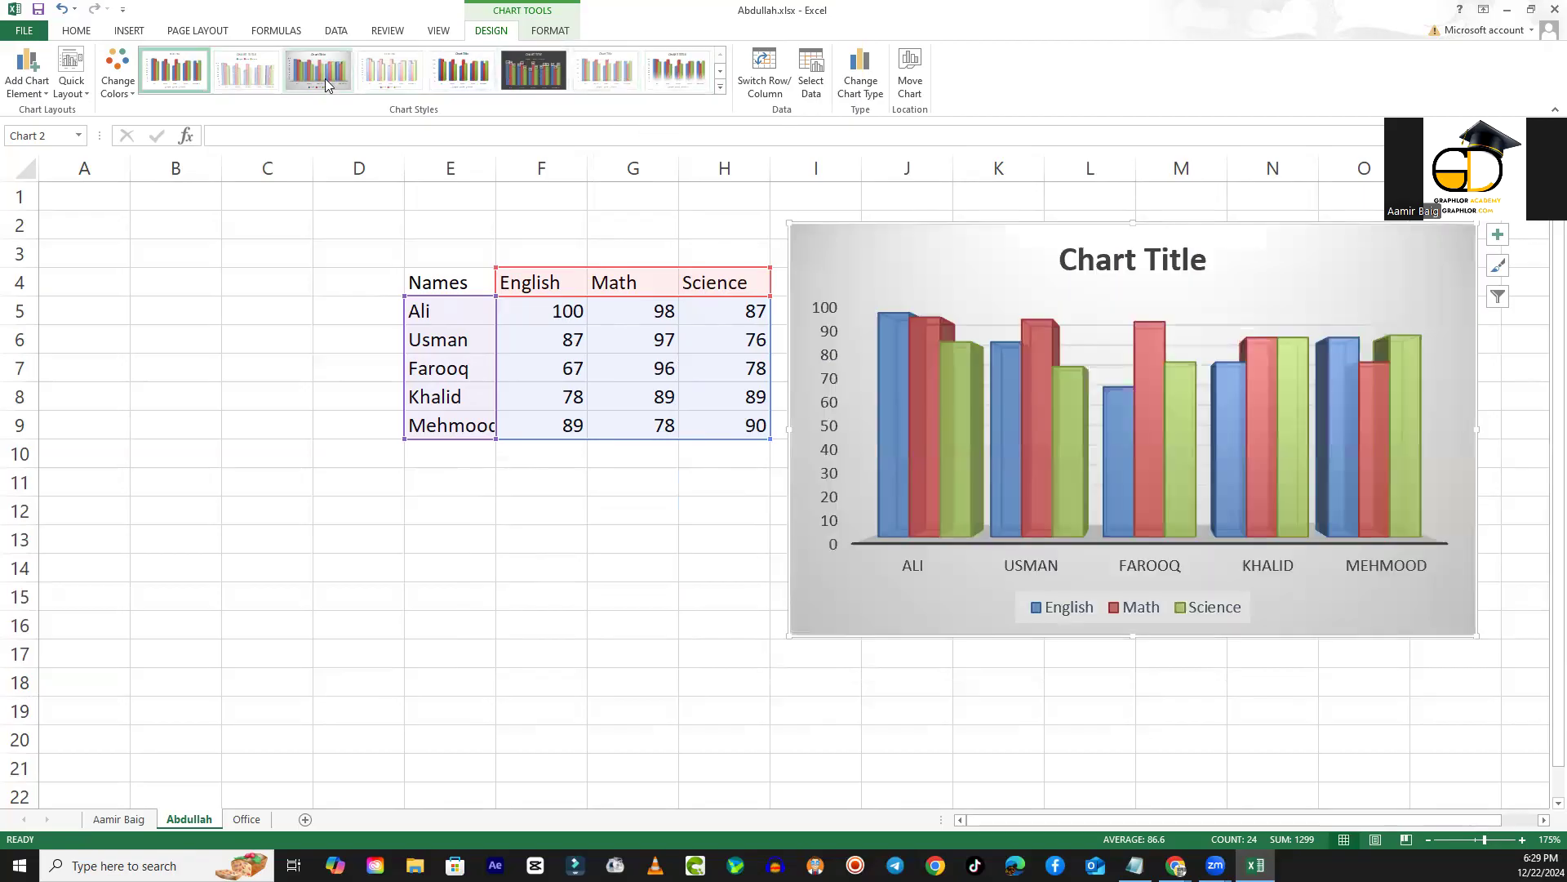
- Try the blue, green and teal colorful palette and the green monochromatic palette on the chart
{"action": "left_click", "coordinate": [721, 90]}
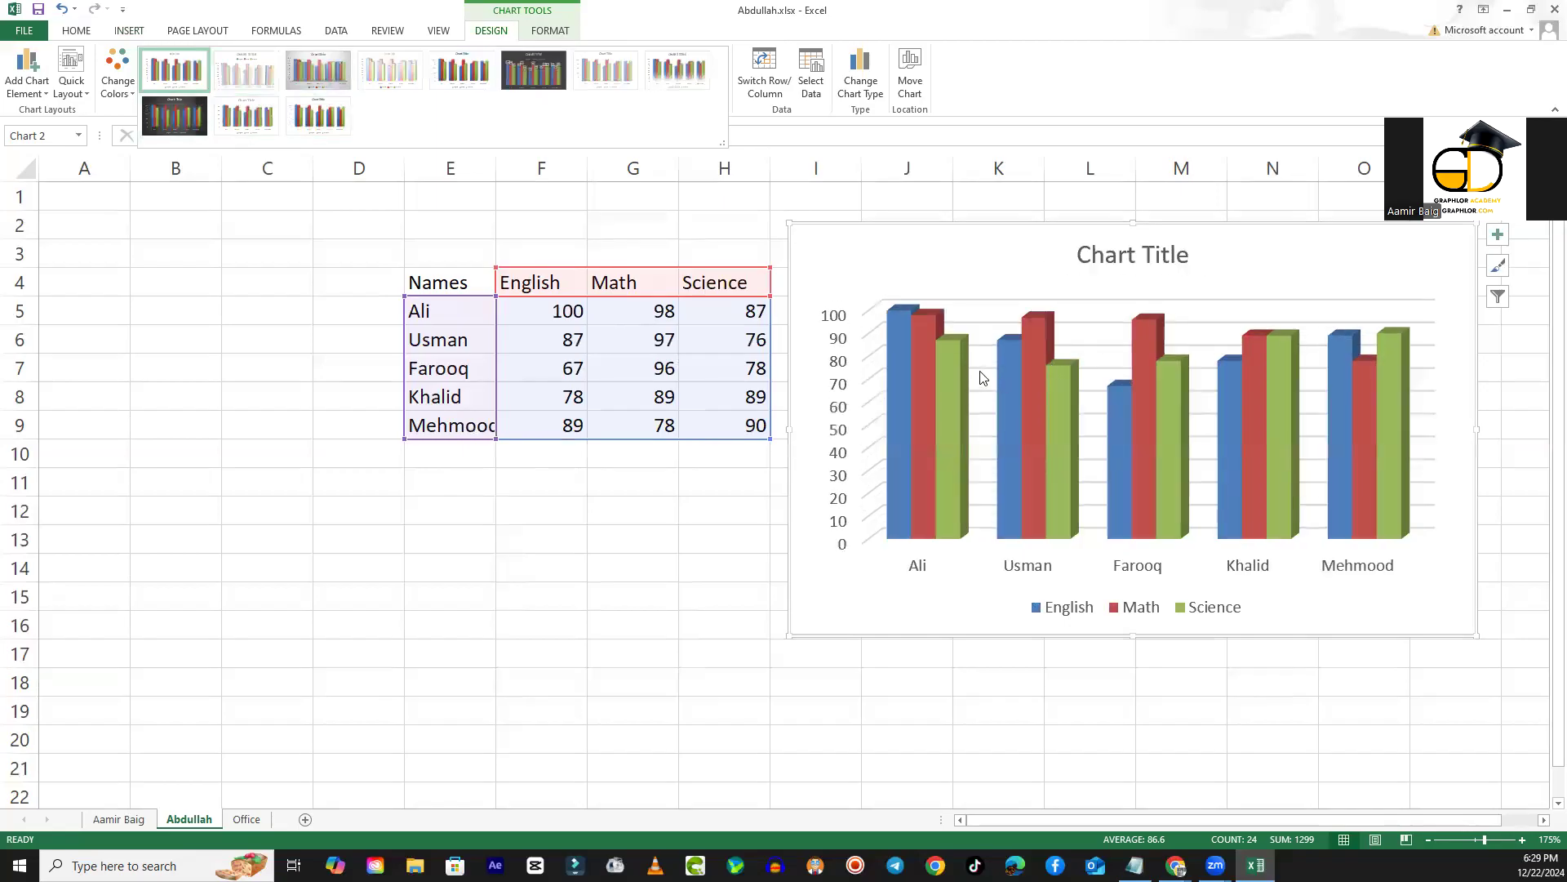
{"action": "left_click", "coordinate": [126, 91]}
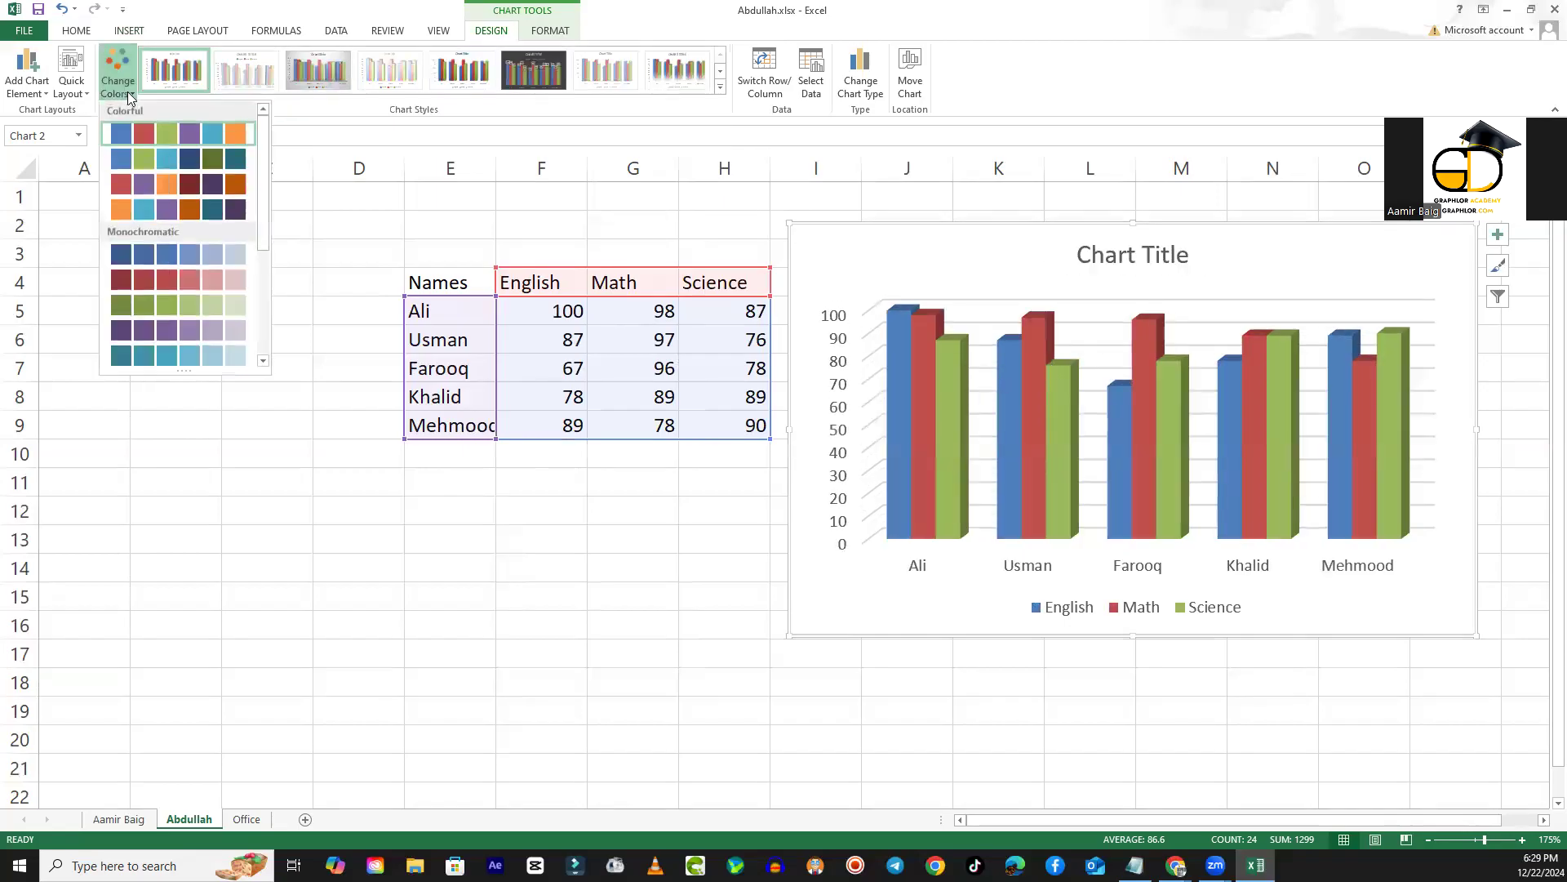
{"action": "left_click", "coordinate": [211, 159]}
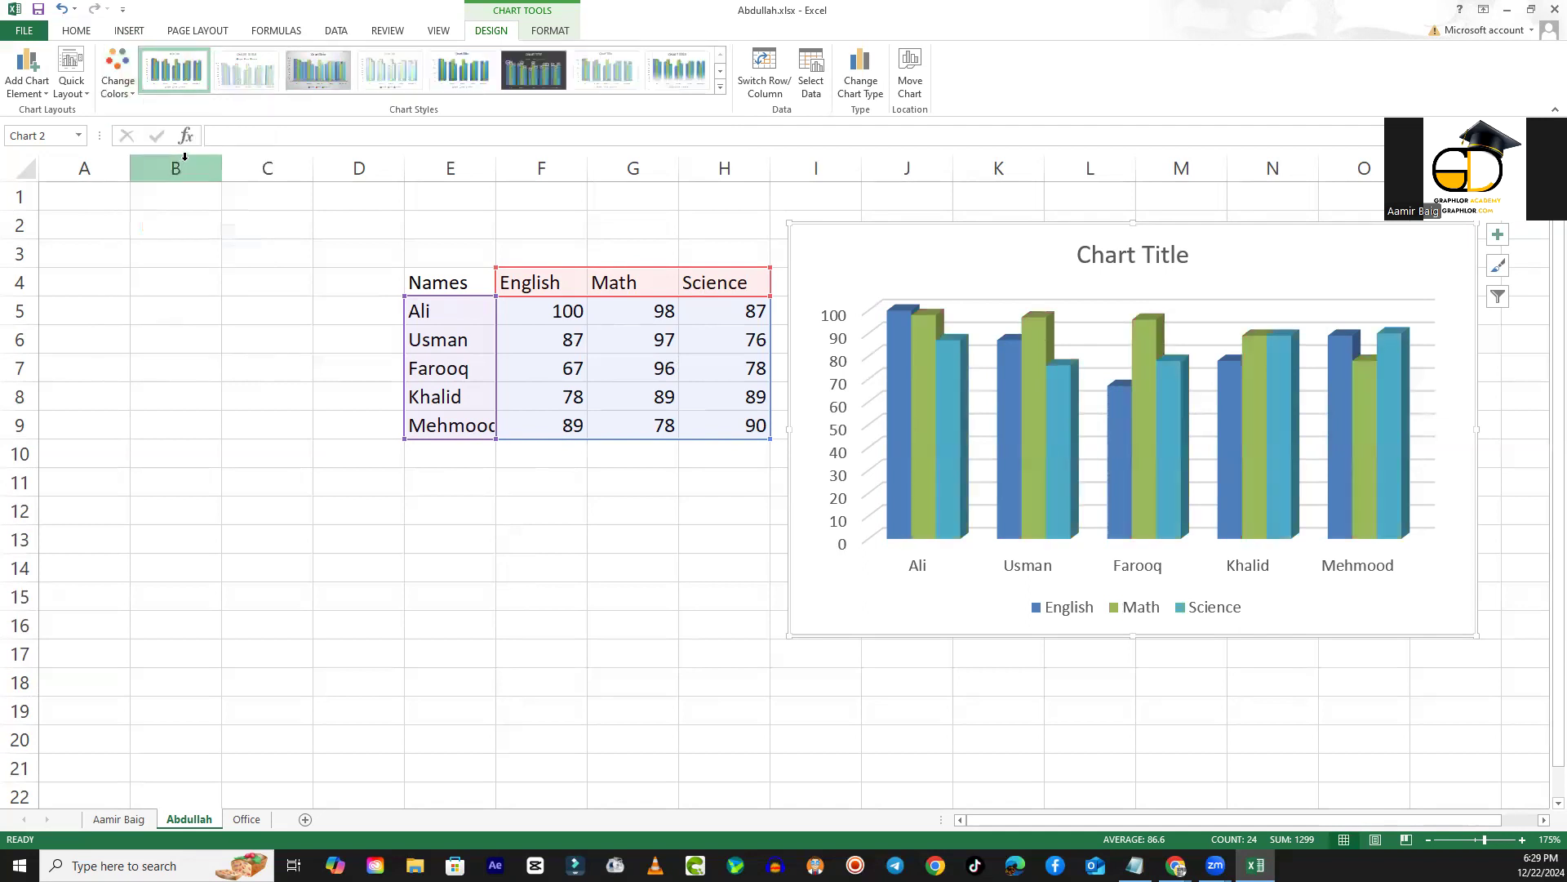
{"action": "left_click", "coordinate": [133, 90]}
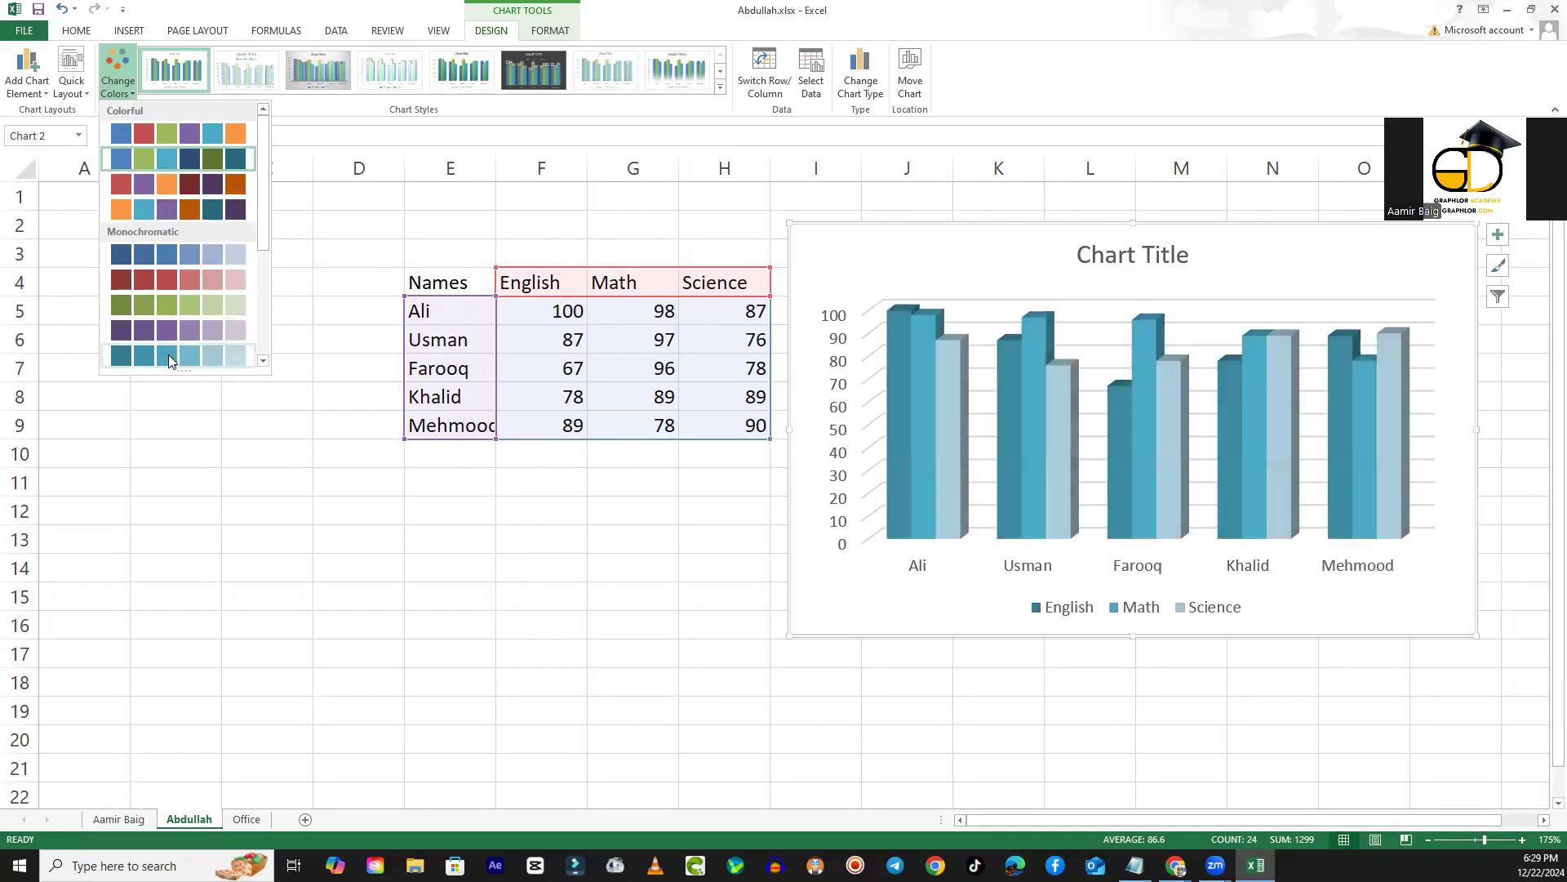
{"action": "left_click", "coordinate": [152, 302]}
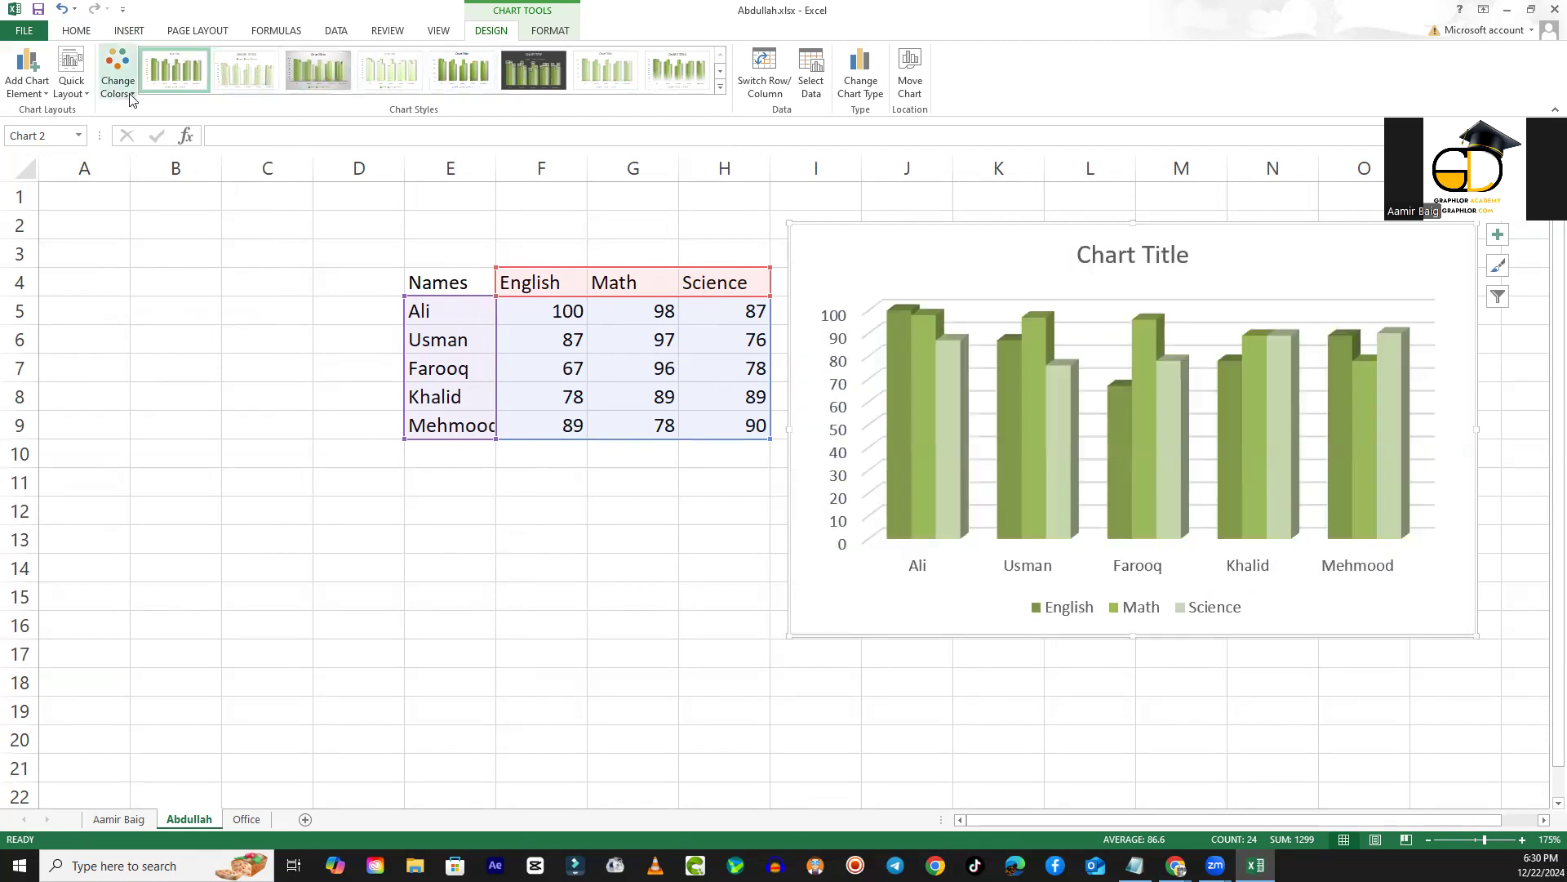
- Recolour the chart with the fourth colorful palette, giving orange, teal and purple columns
{"action": "left_click", "coordinate": [132, 95]}
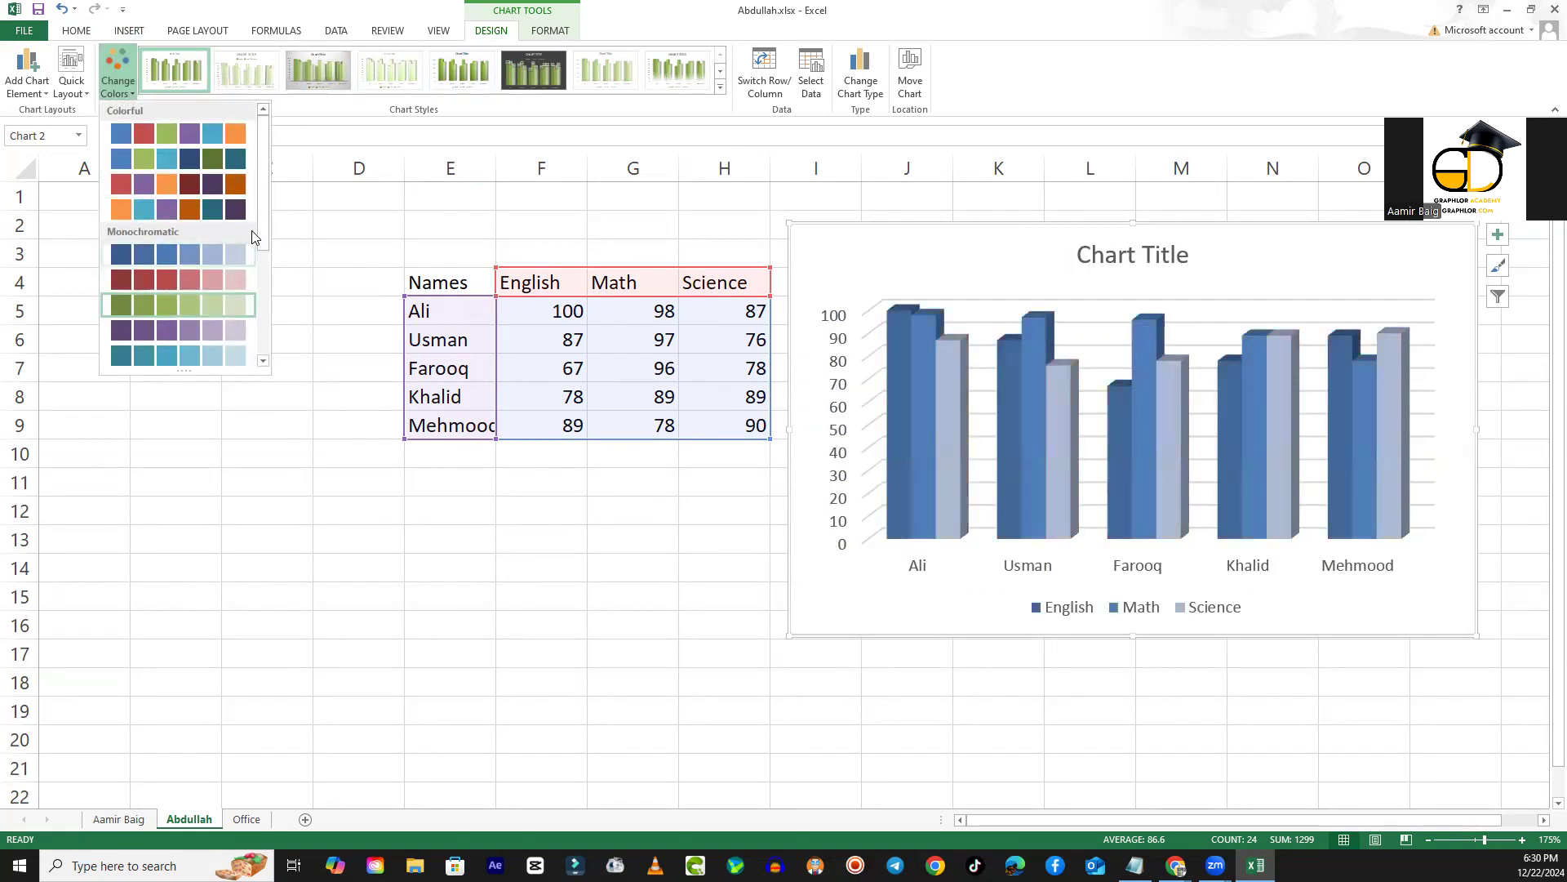
{"action": "left_click", "coordinate": [275, 227]}
{"action": "left_click", "coordinate": [121, 88]}
{"action": "scroll", "coordinate": [276, 320], "scroll_direction": "down", "scroll_amount": 5}
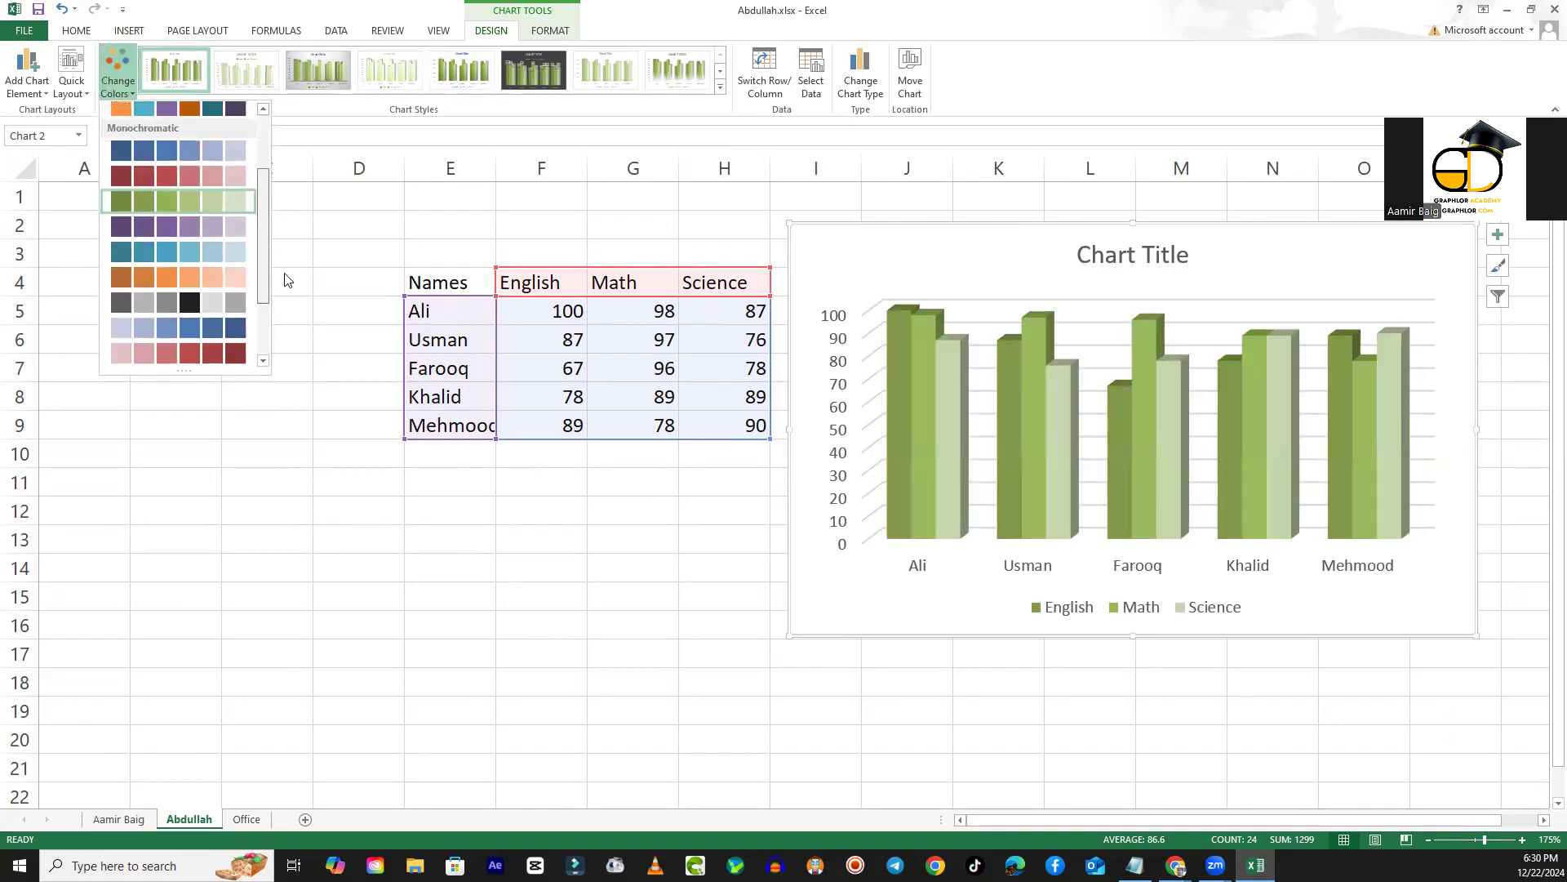
{"action": "scroll", "coordinate": [265, 343], "scroll_direction": "down", "scroll_amount": 1}
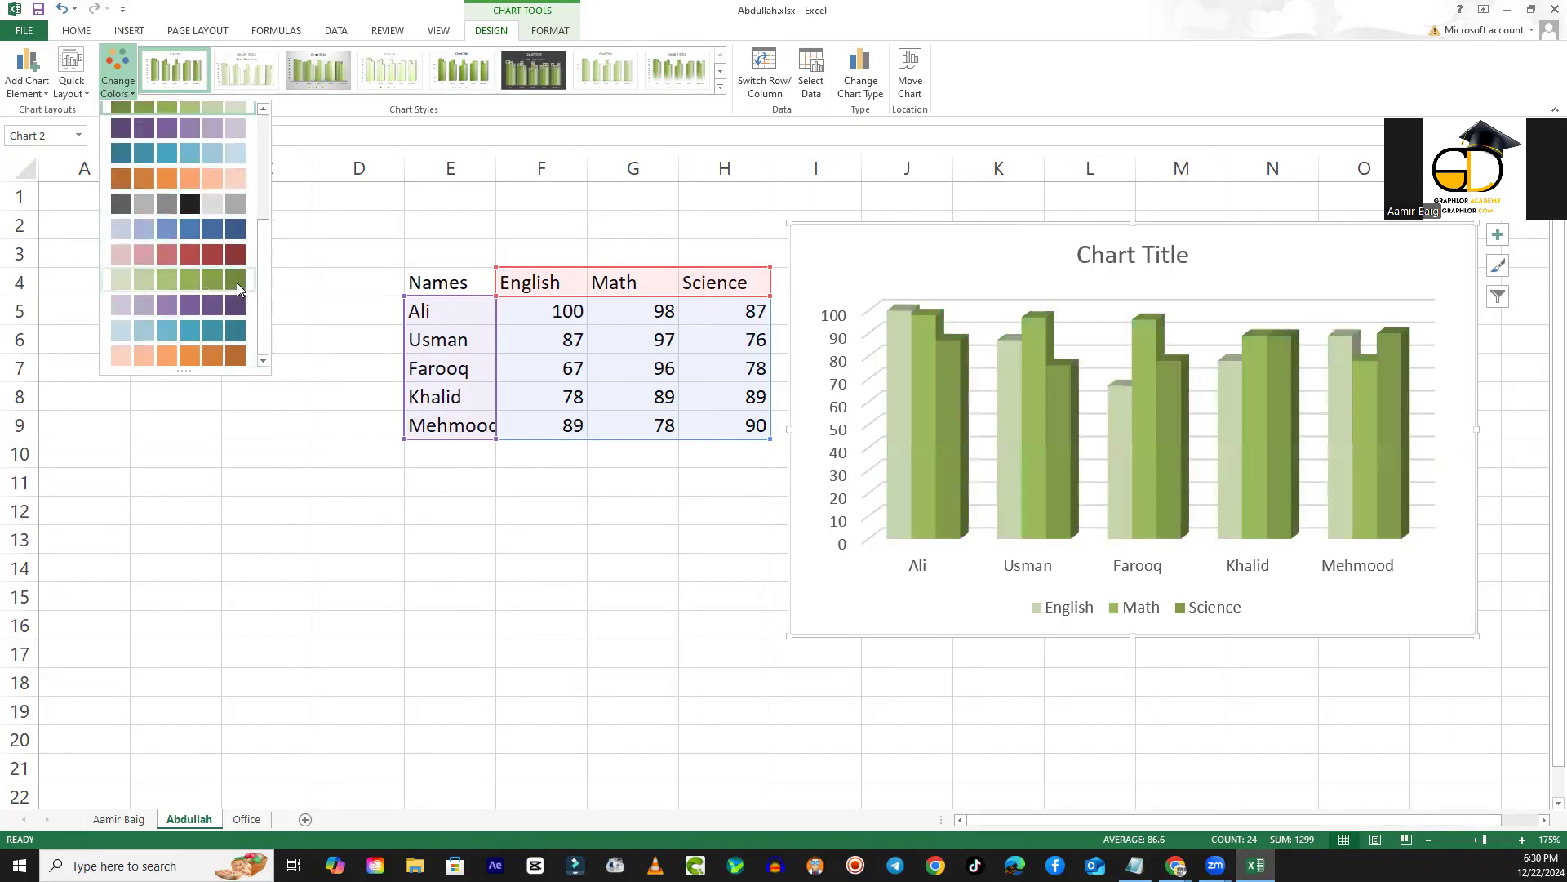
{"action": "scroll", "coordinate": [265, 289], "scroll_direction": "up", "scroll_amount": 6}
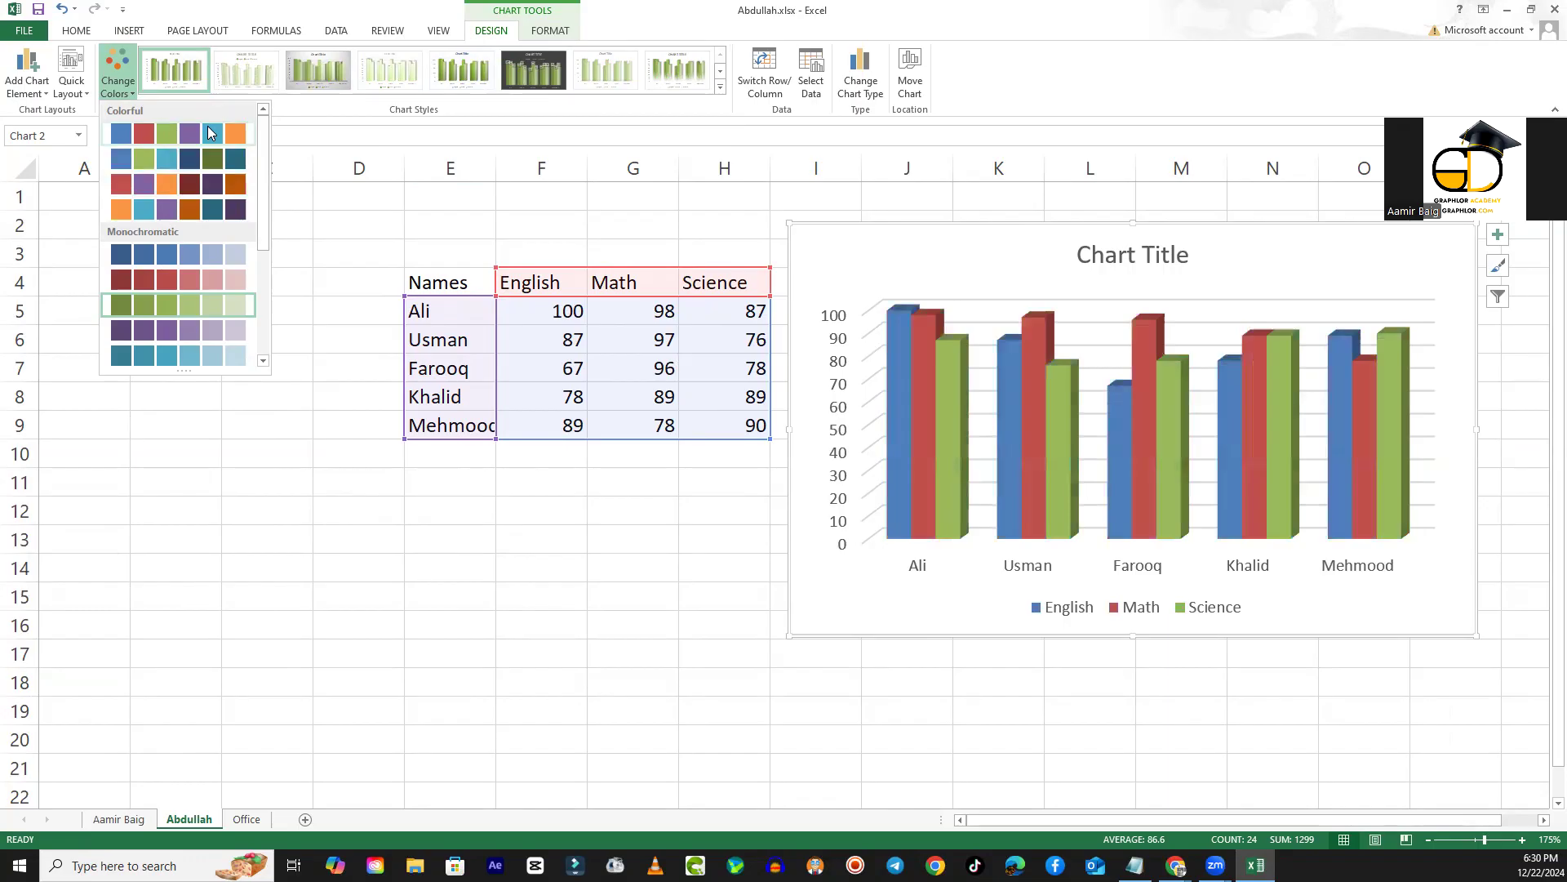
{"action": "left_click", "coordinate": [181, 207]}
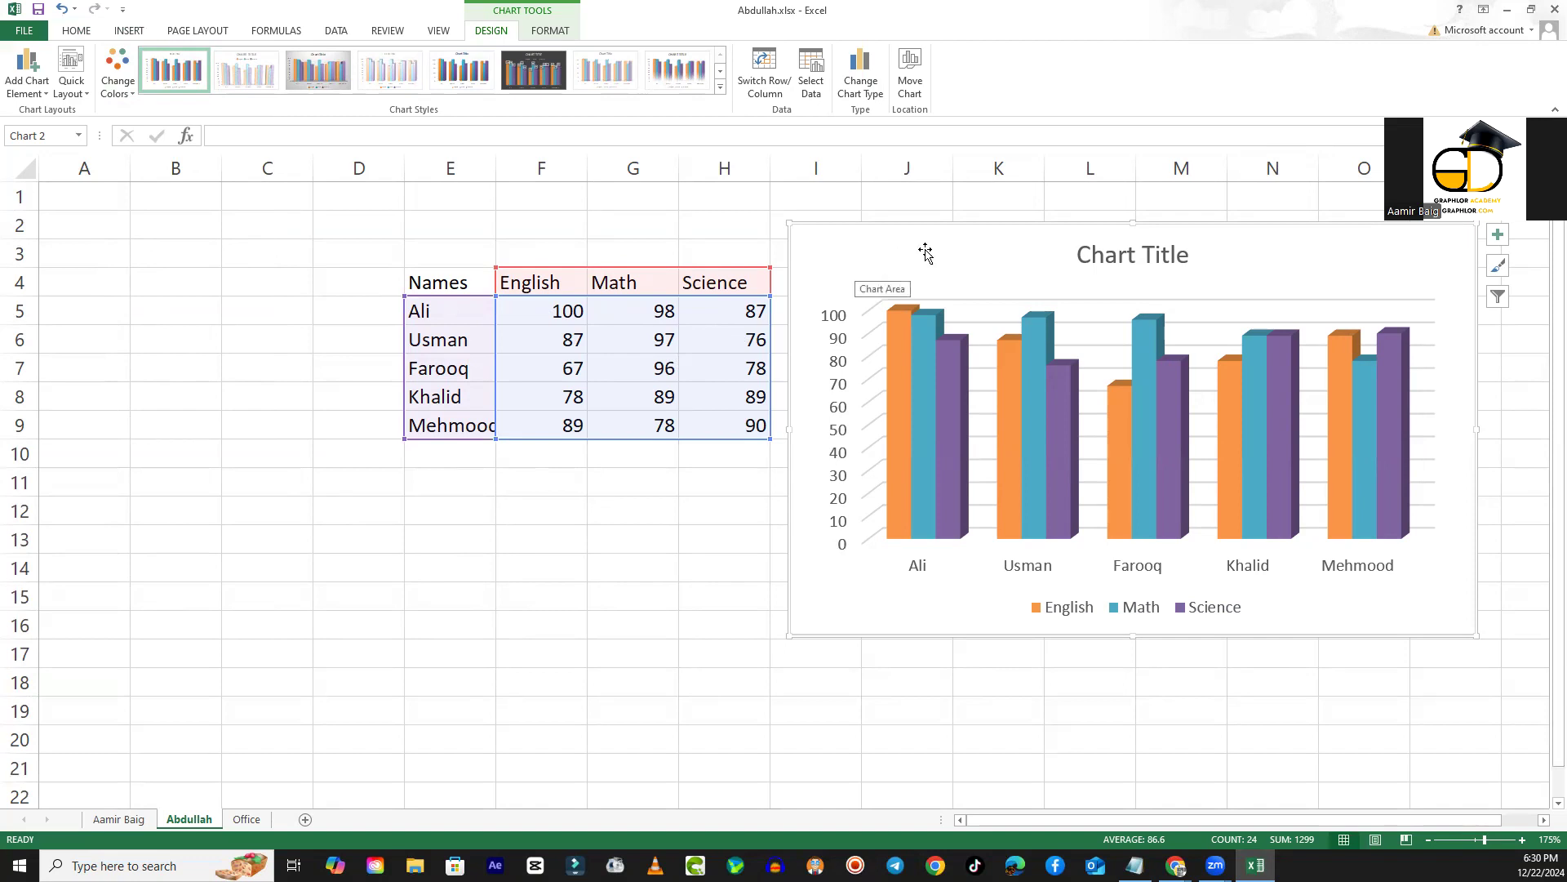
- Move the 3-D column chart over the marks table
{"action": "left_click_drag", "start_coordinate": [925, 253], "coordinate": [402, 279]}
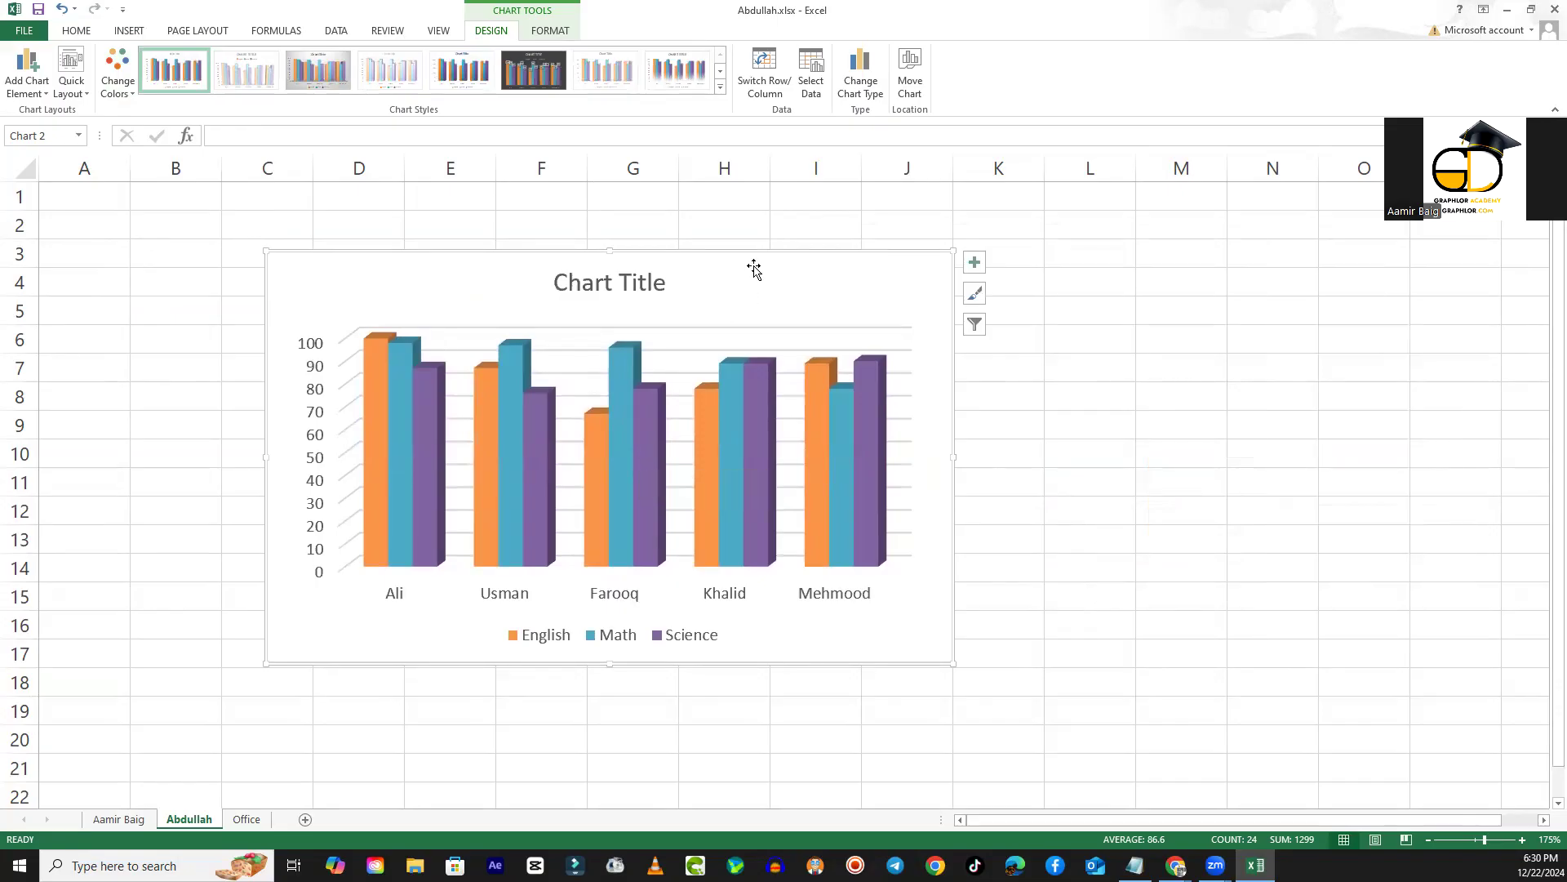
{"action": "left_click_drag", "start_coordinate": [736, 282], "coordinate": [746, 270]}
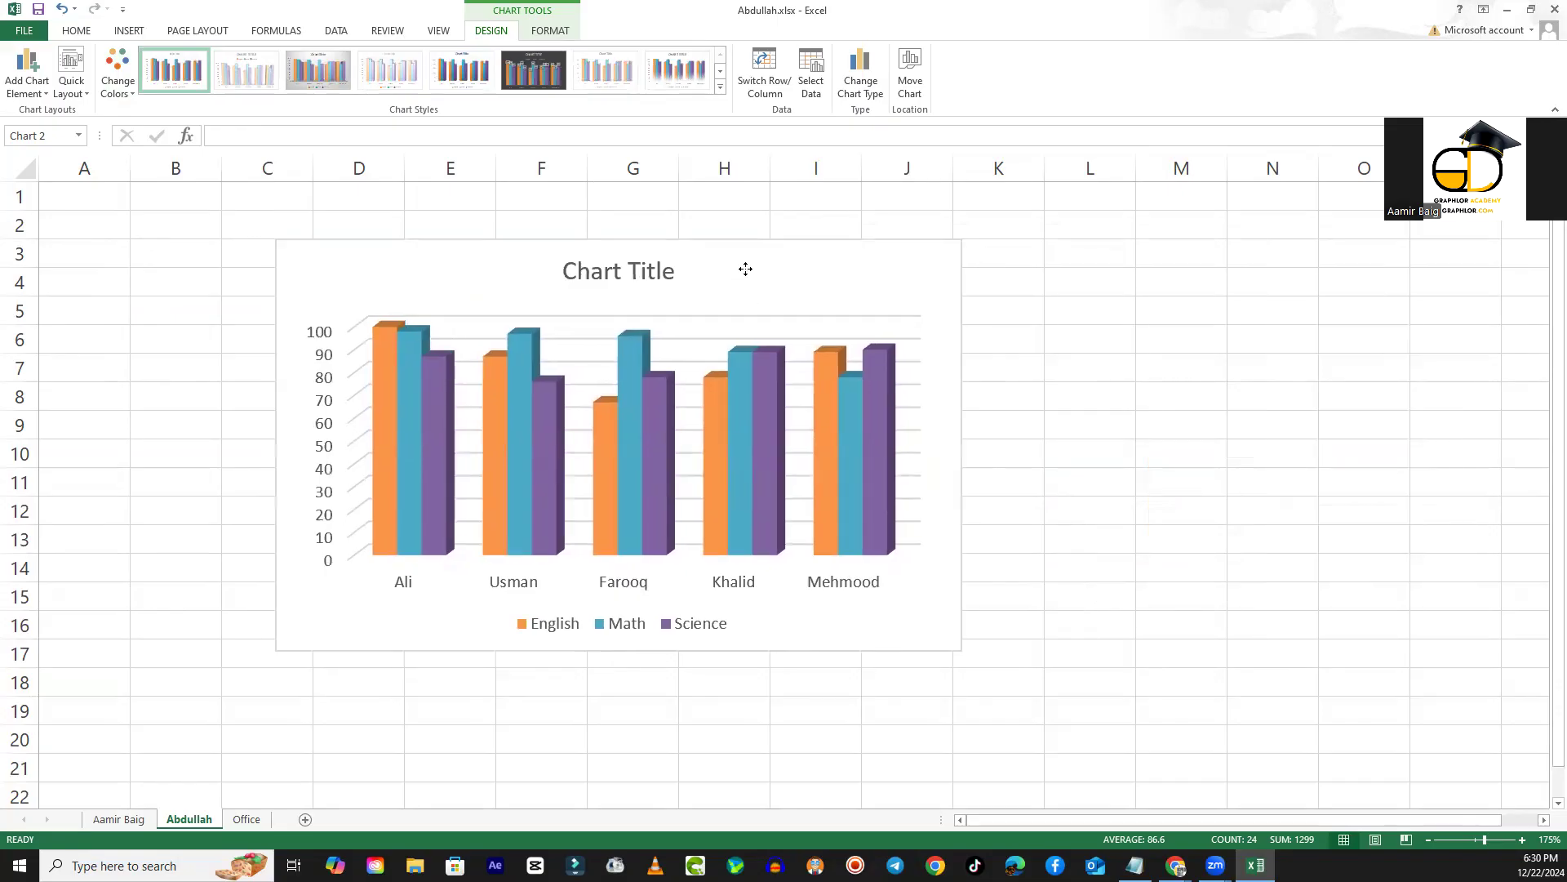
- Open the chart type options and preview the Line, Pie, Bar, Area, Combo, Radar and Surface types
{"action": "left_click", "coordinate": [869, 84]}
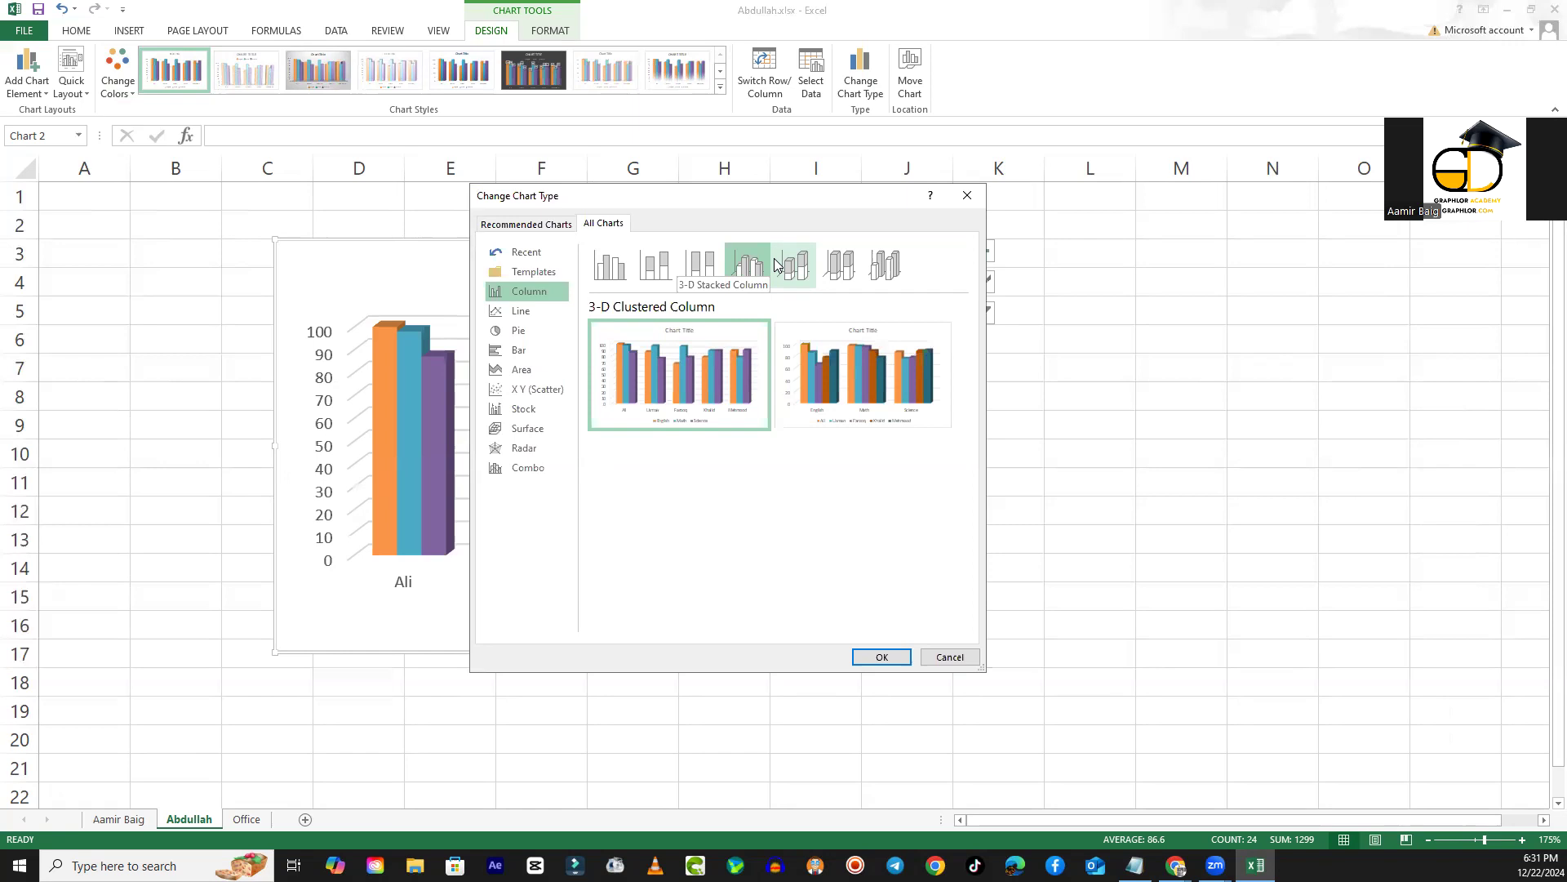
{"action": "left_click", "coordinate": [523, 312]}
{"action": "left_click", "coordinate": [517, 333]}
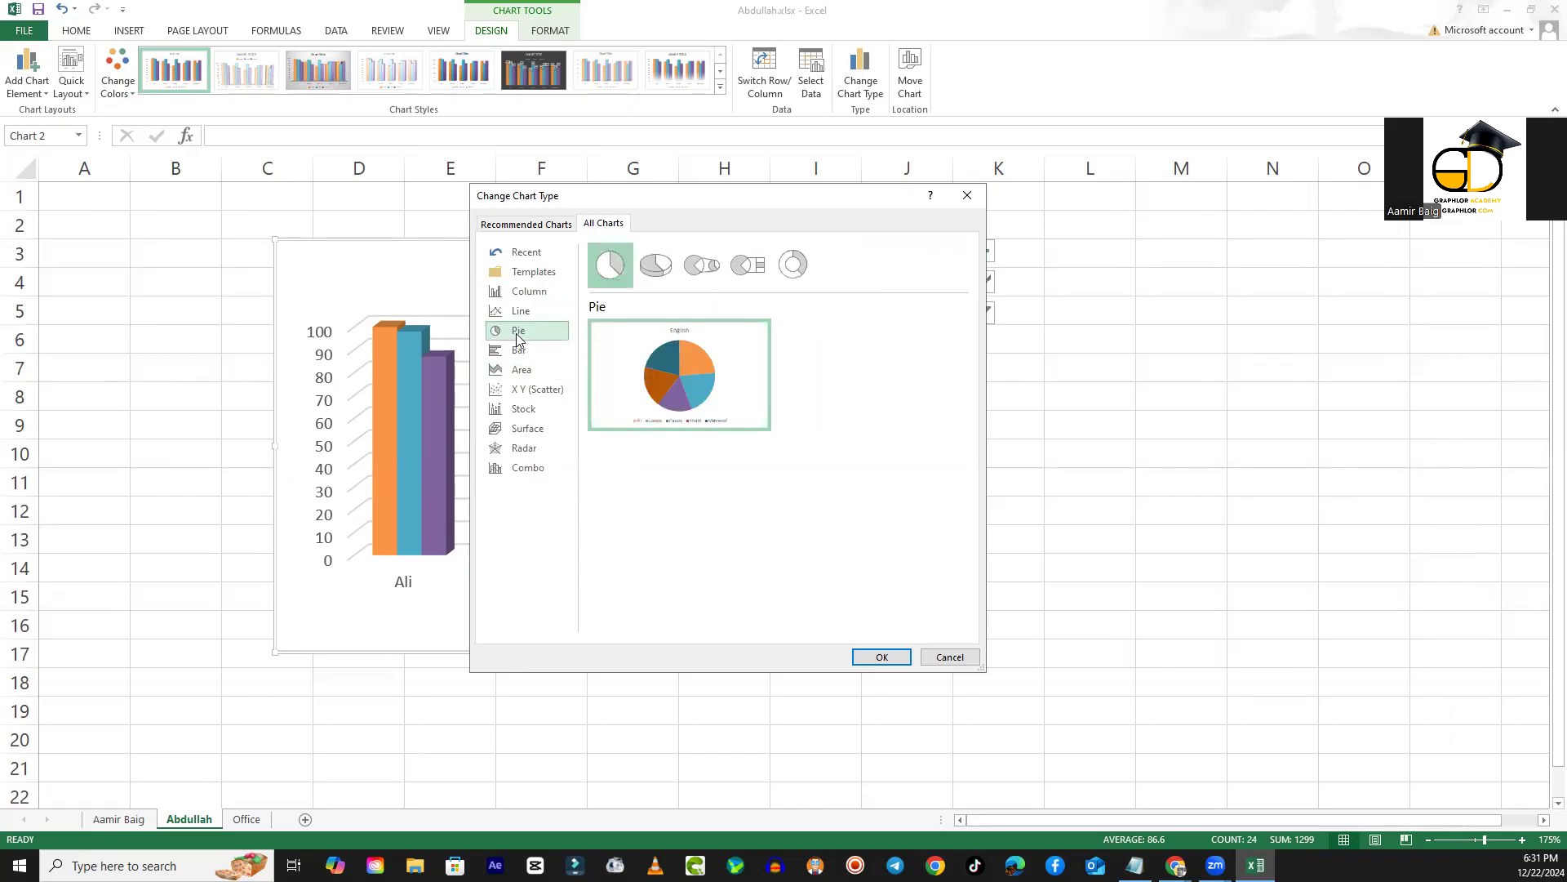
{"action": "left_click", "coordinate": [526, 346]}
{"action": "mouse_move", "coordinate": [666, 338]}
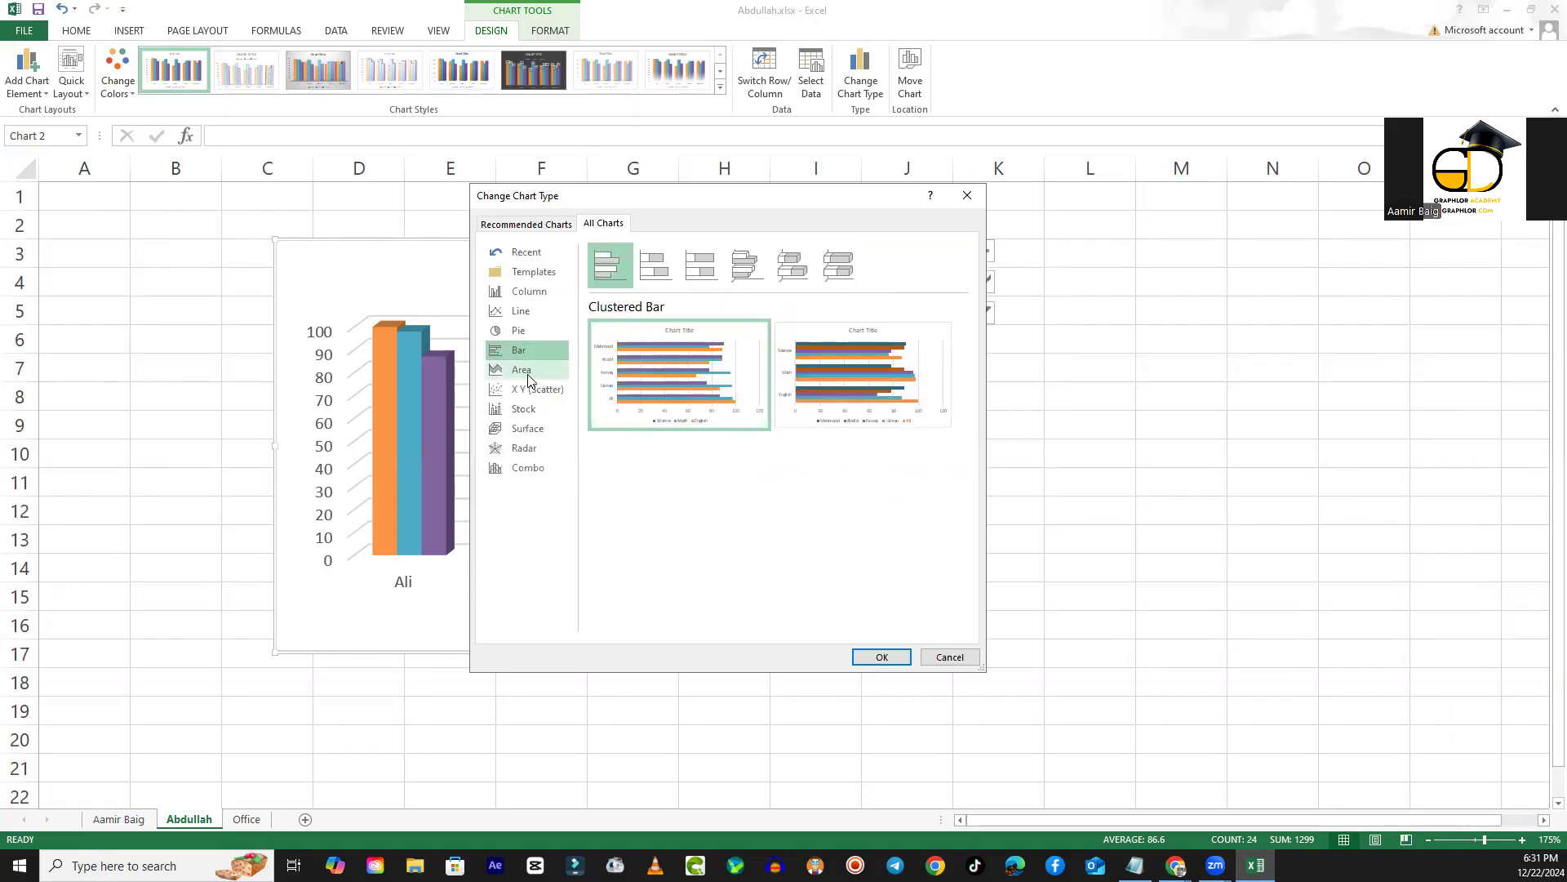
{"action": "left_click", "coordinate": [524, 375]}
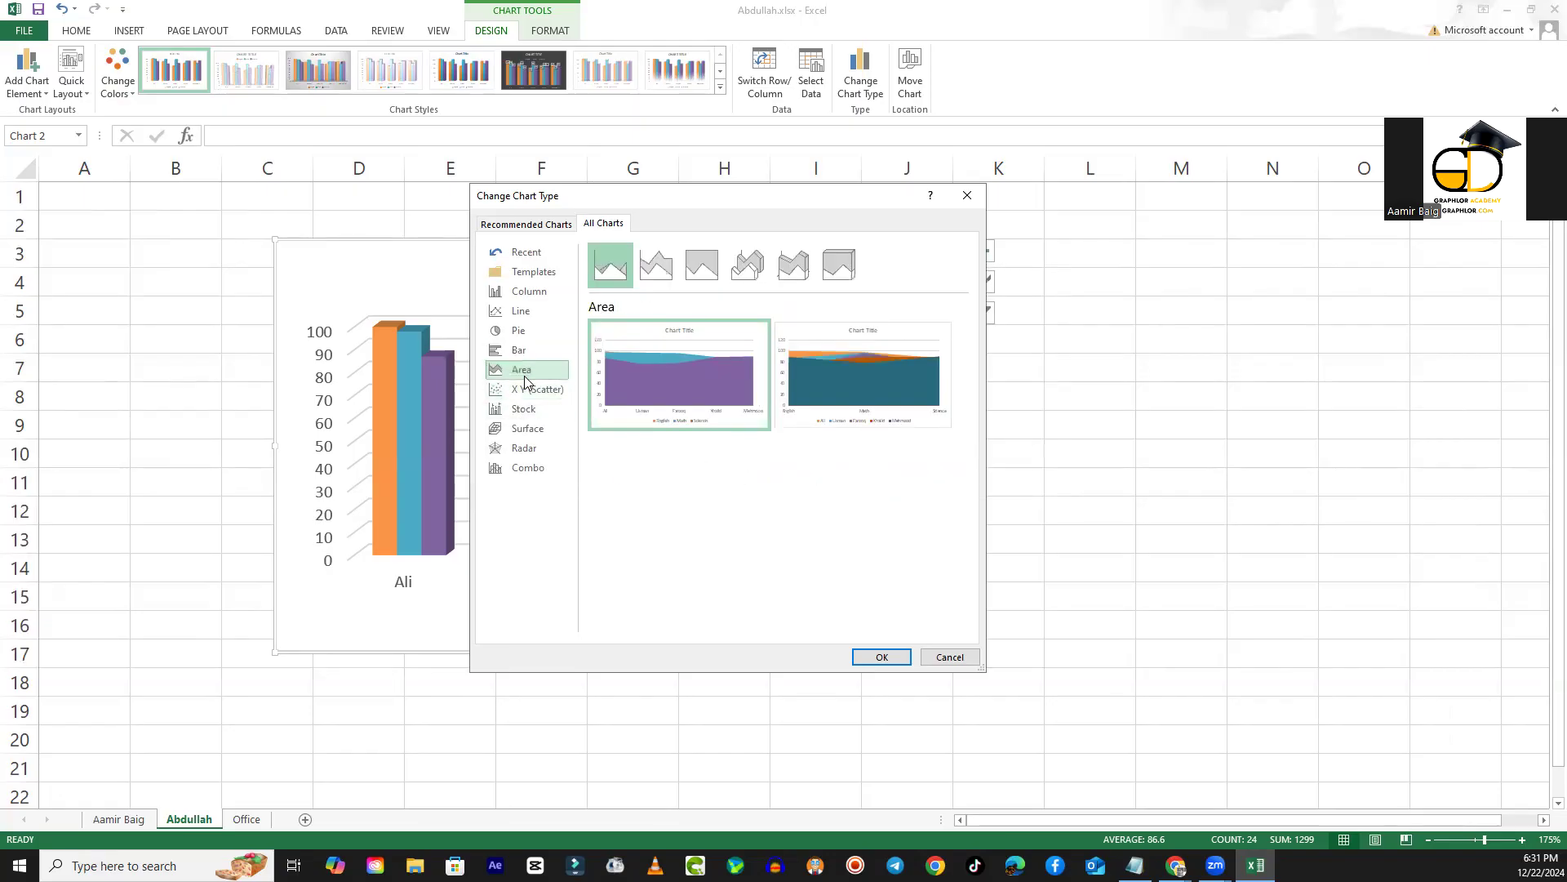
{"action": "left_click", "coordinate": [531, 472]}
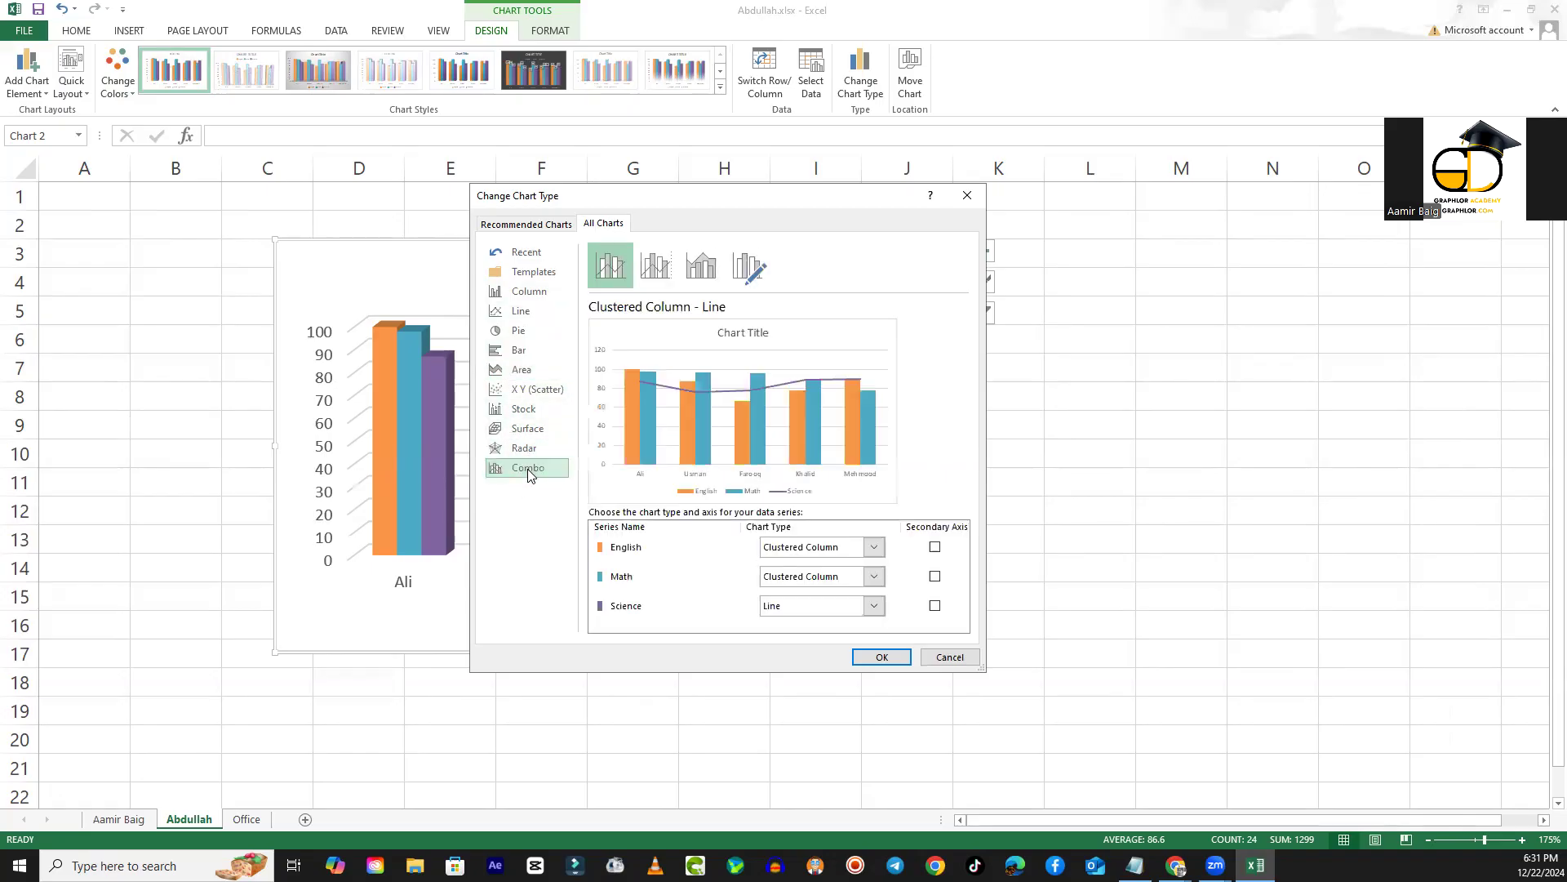
{"action": "left_click", "coordinate": [529, 449]}
{"action": "left_click", "coordinate": [531, 429]}
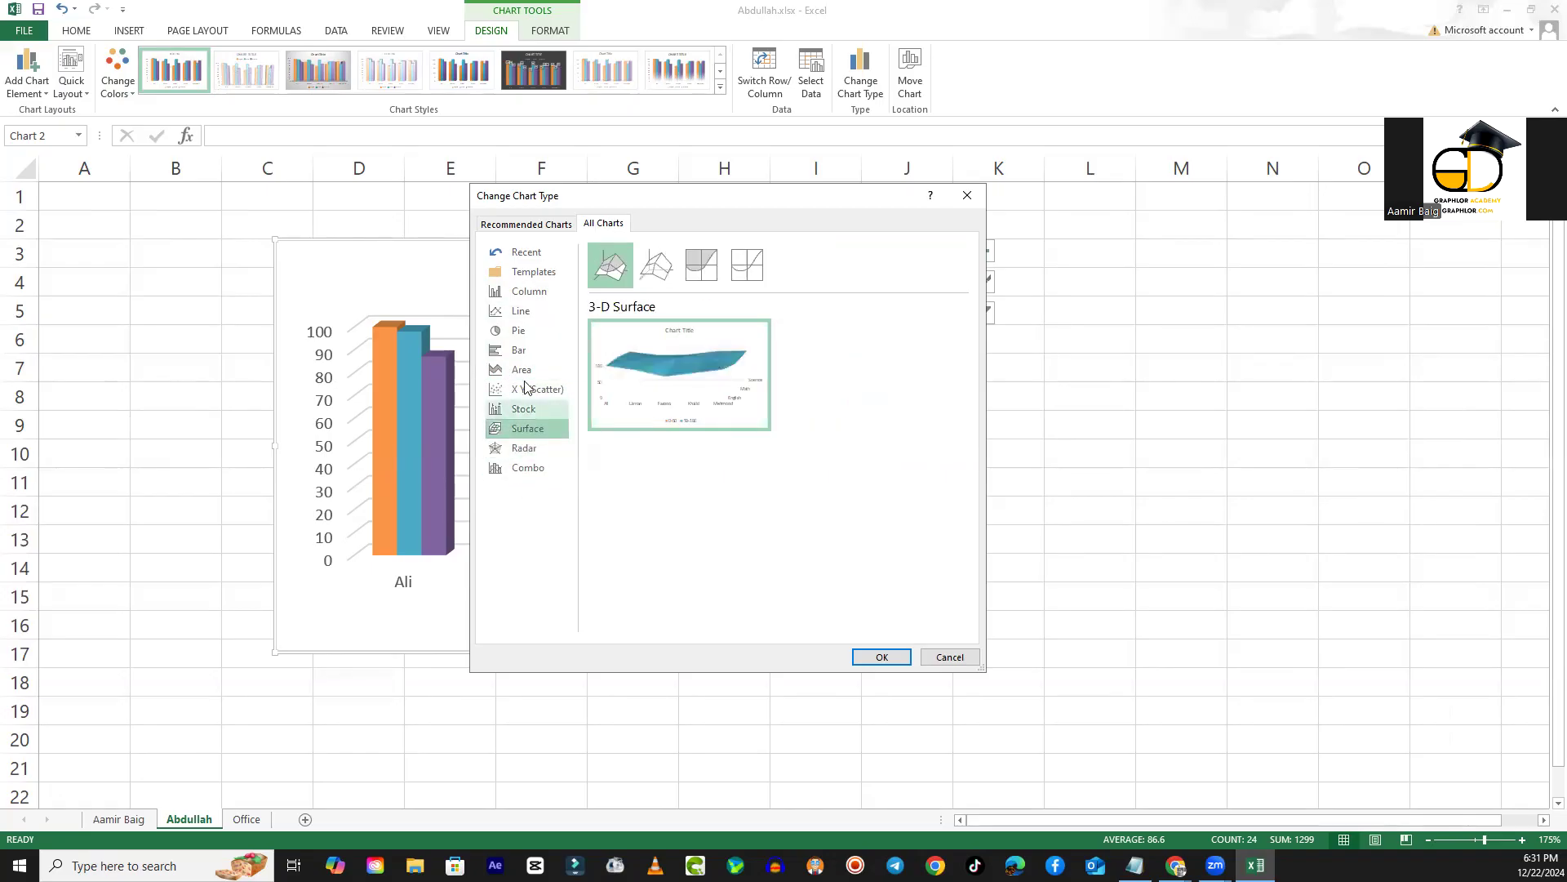
- Change the chart type to Stacked Line with Markers
{"action": "left_click", "coordinate": [524, 312]}
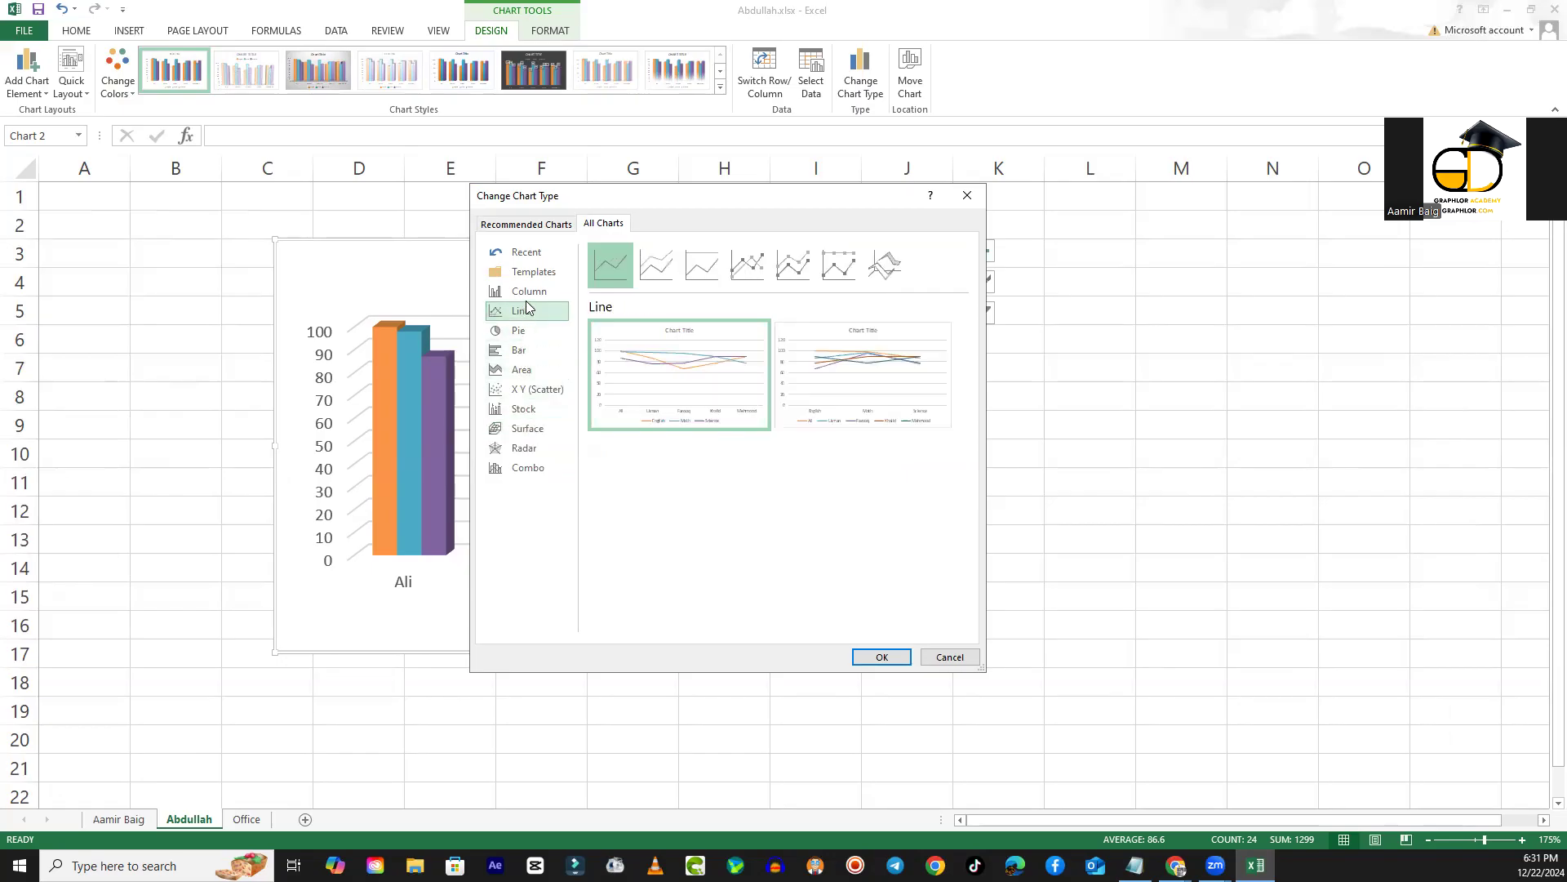
{"action": "left_click", "coordinate": [849, 264]}
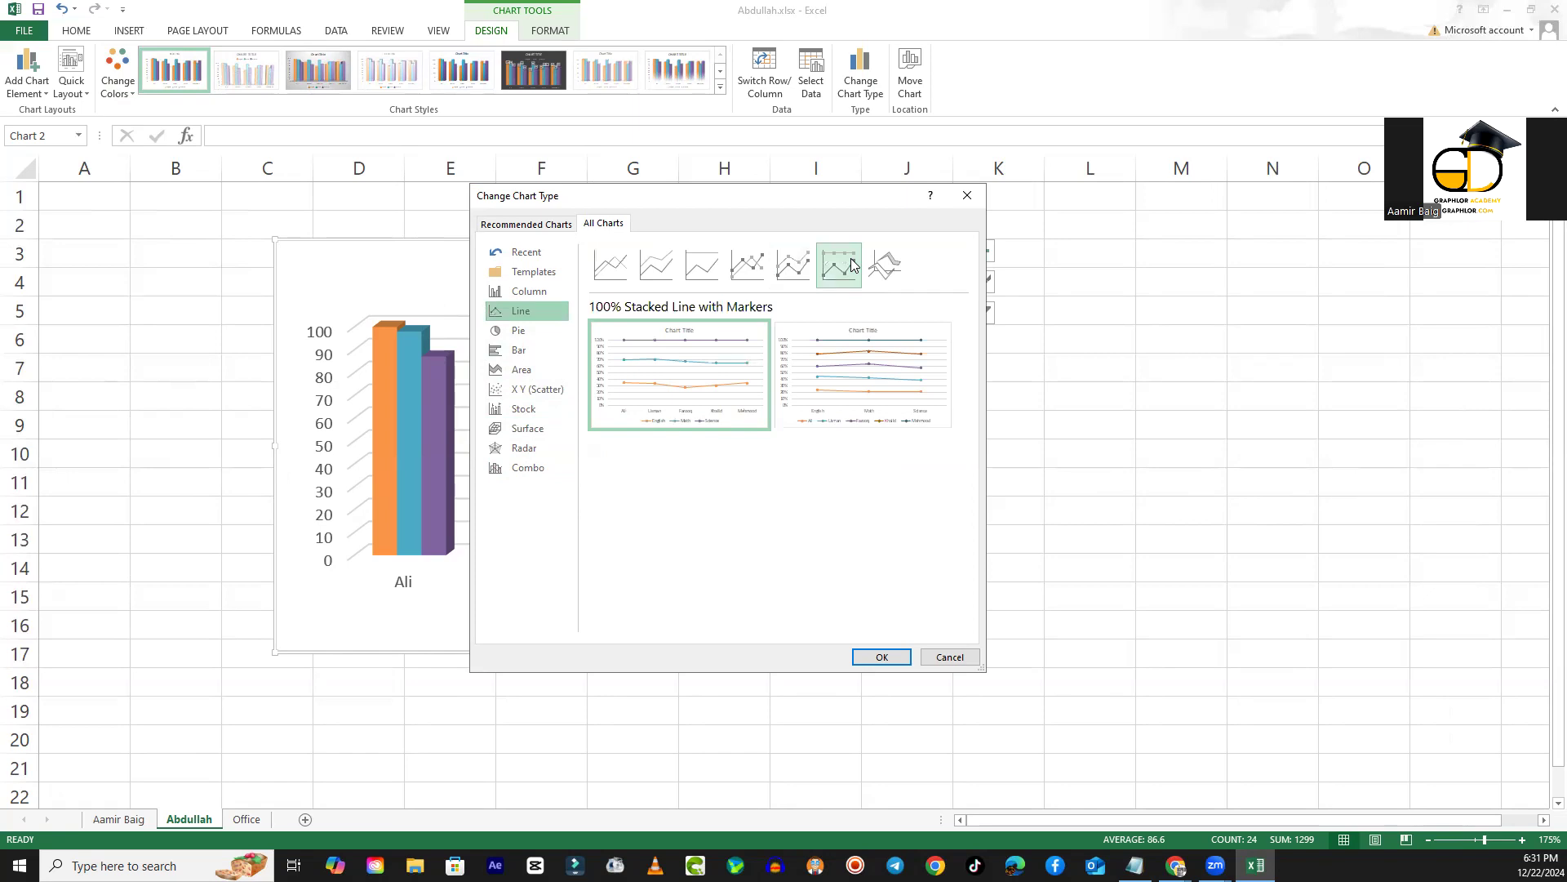
{"action": "left_click", "coordinate": [793, 264]}
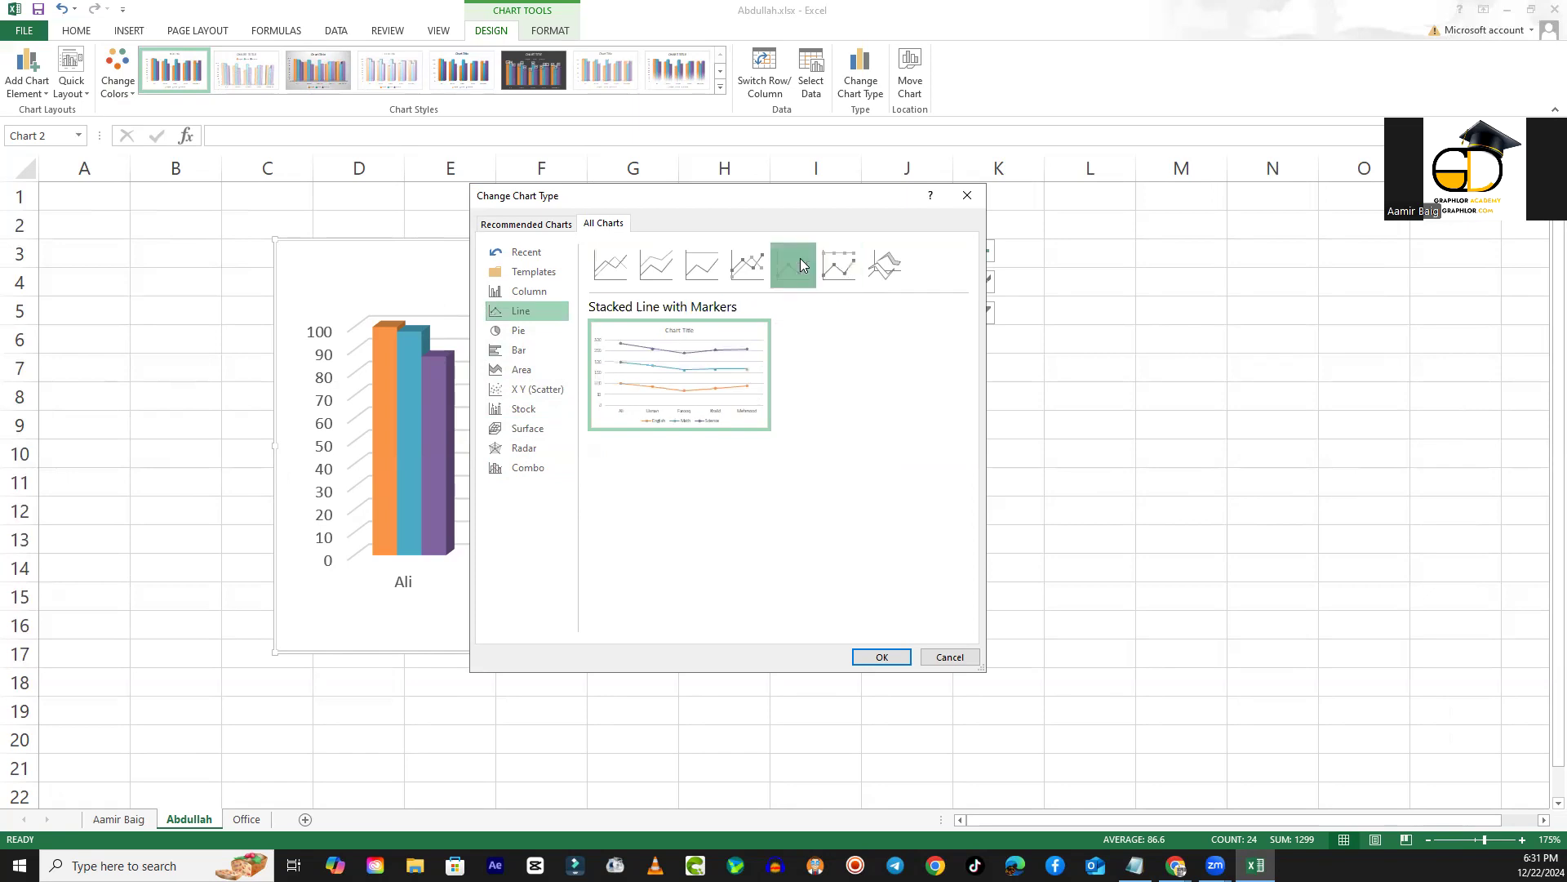
{"action": "left_click", "coordinate": [880, 657]}
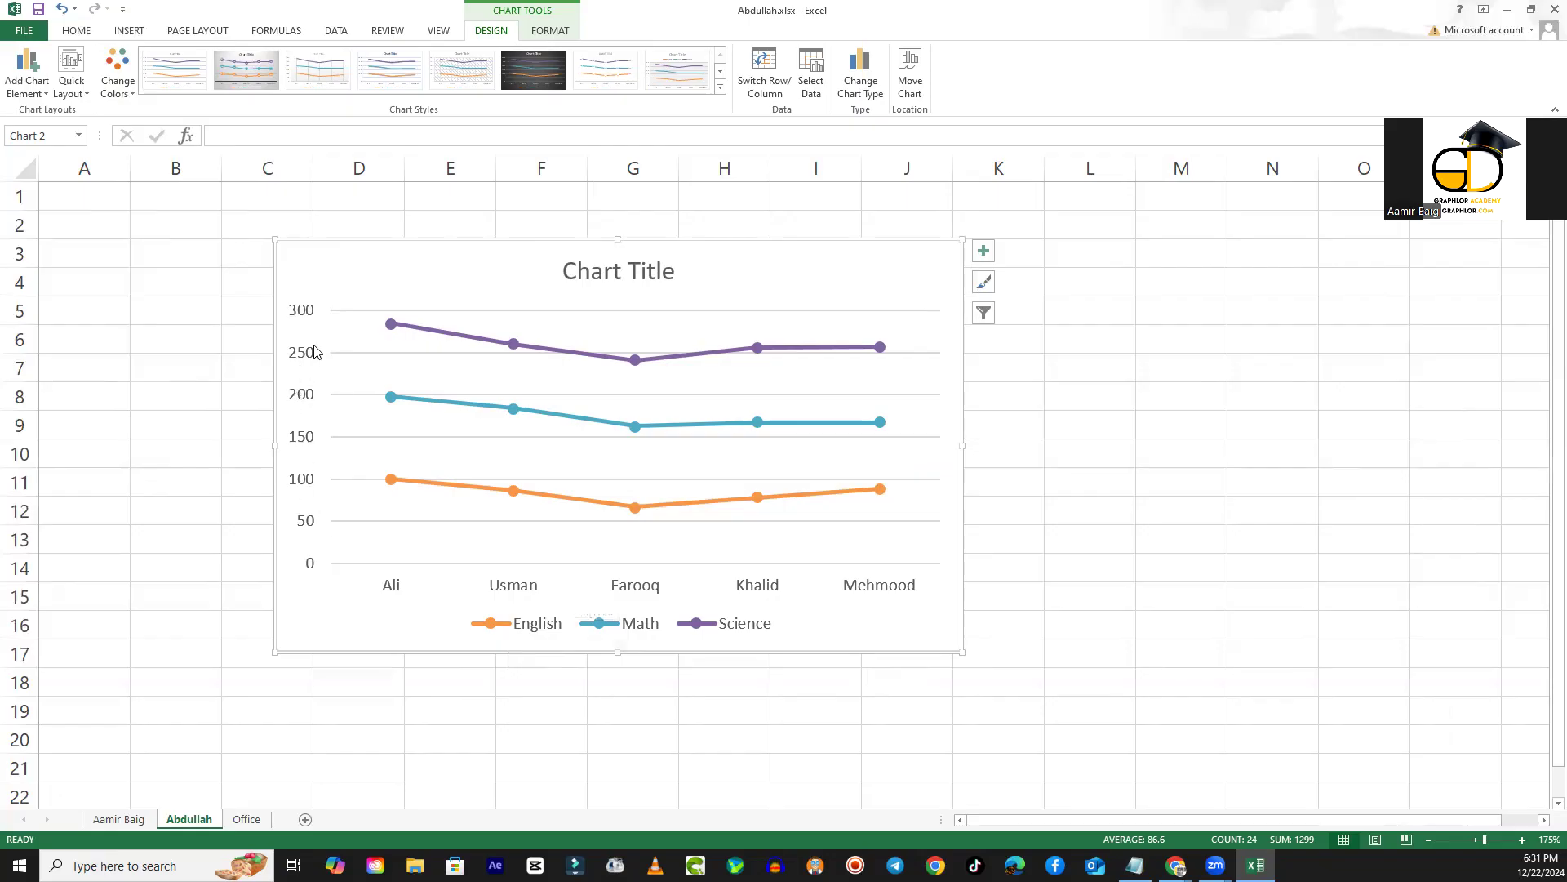
- Move the line chart beside the table to check the first student's Math point, and return it over the table
{"action": "left_click_drag", "start_coordinate": [535, 267], "coordinate": [1051, 262]}
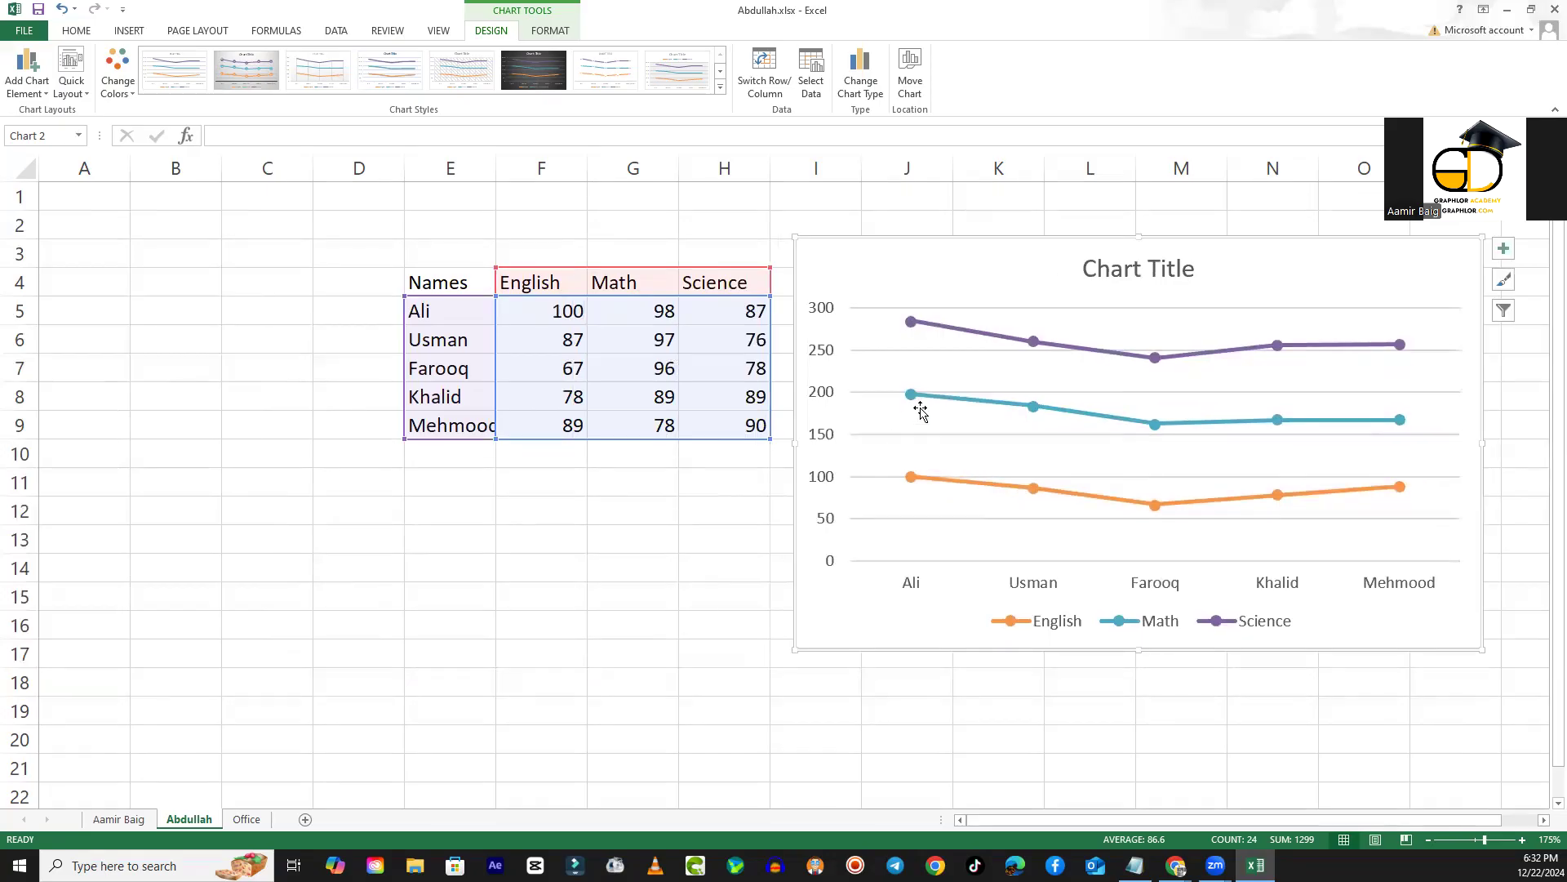
{"action": "mouse_move", "coordinate": [908, 398]}
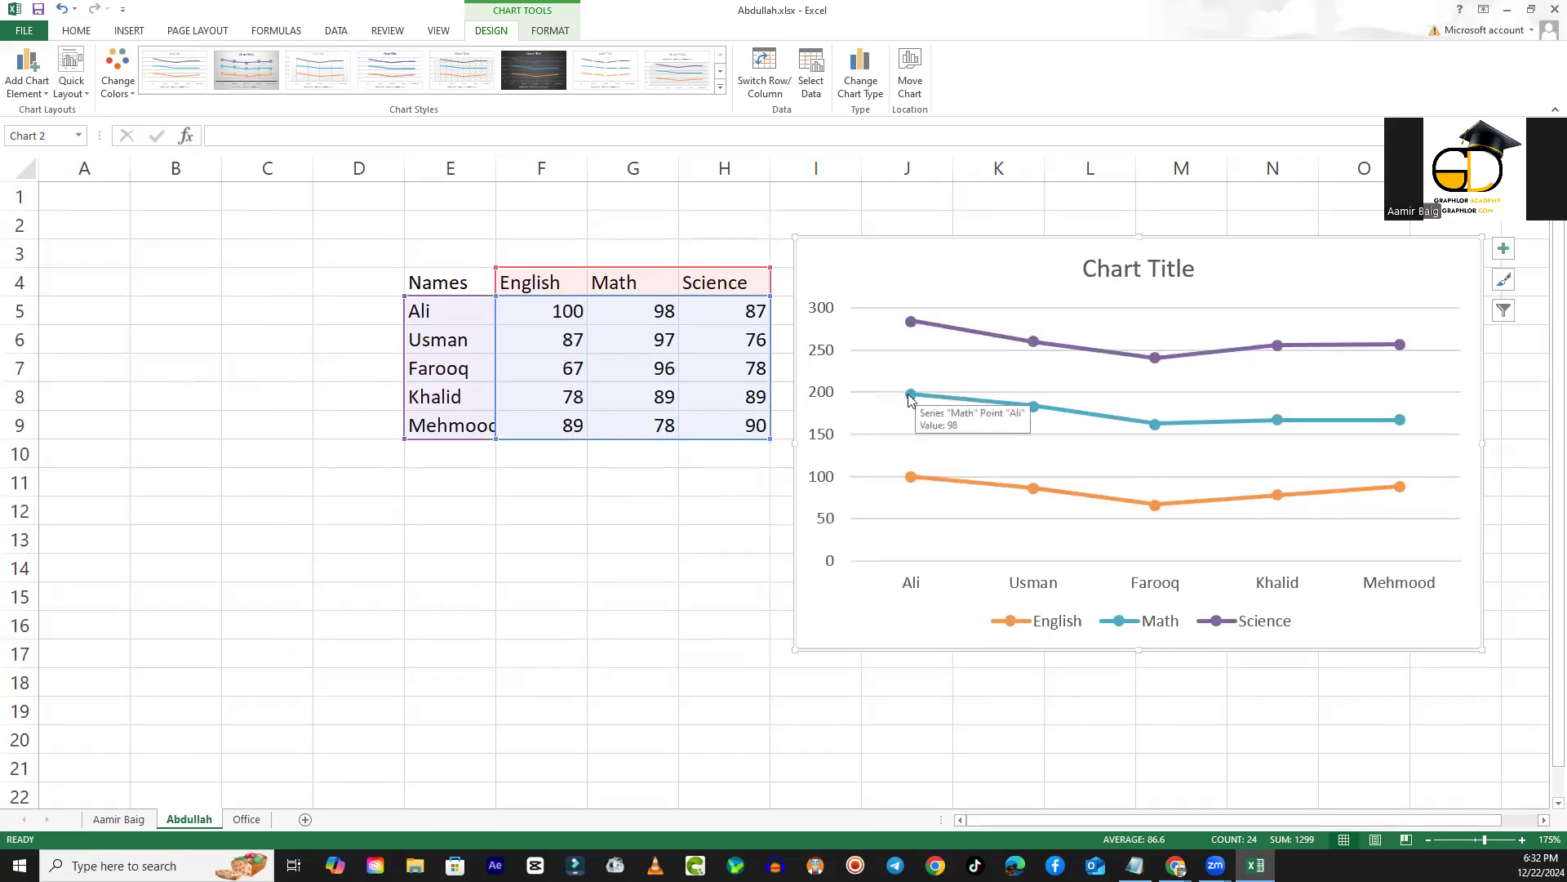
{"action": "left_click_drag", "start_coordinate": [1025, 273], "coordinate": [410, 249]}
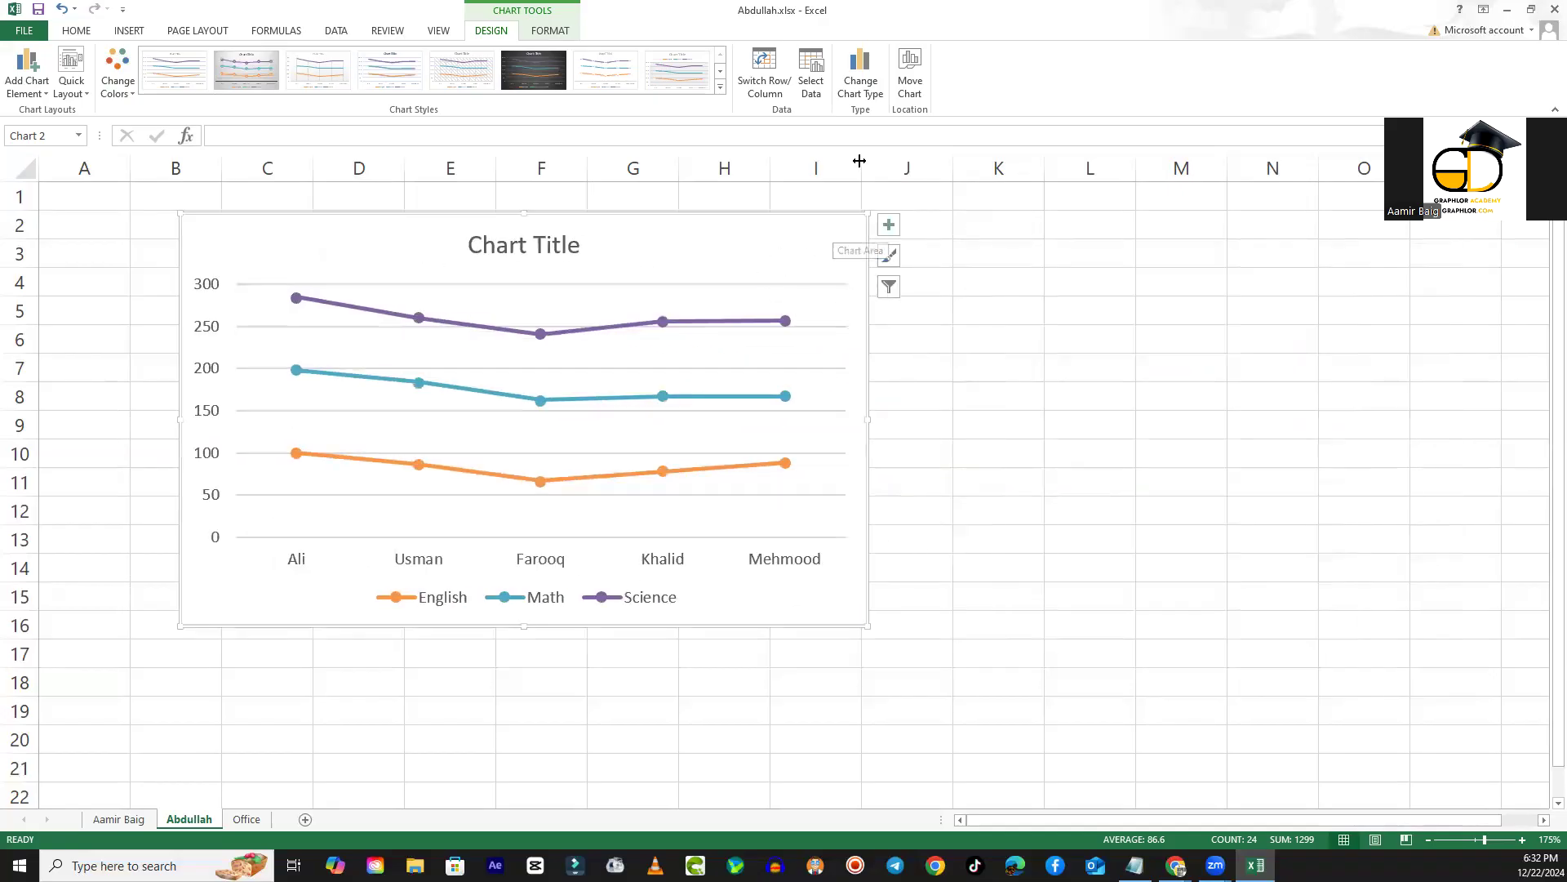
- Browse the recommended chart types and change the line chart to Clustered Column
{"action": "left_click", "coordinate": [868, 78]}
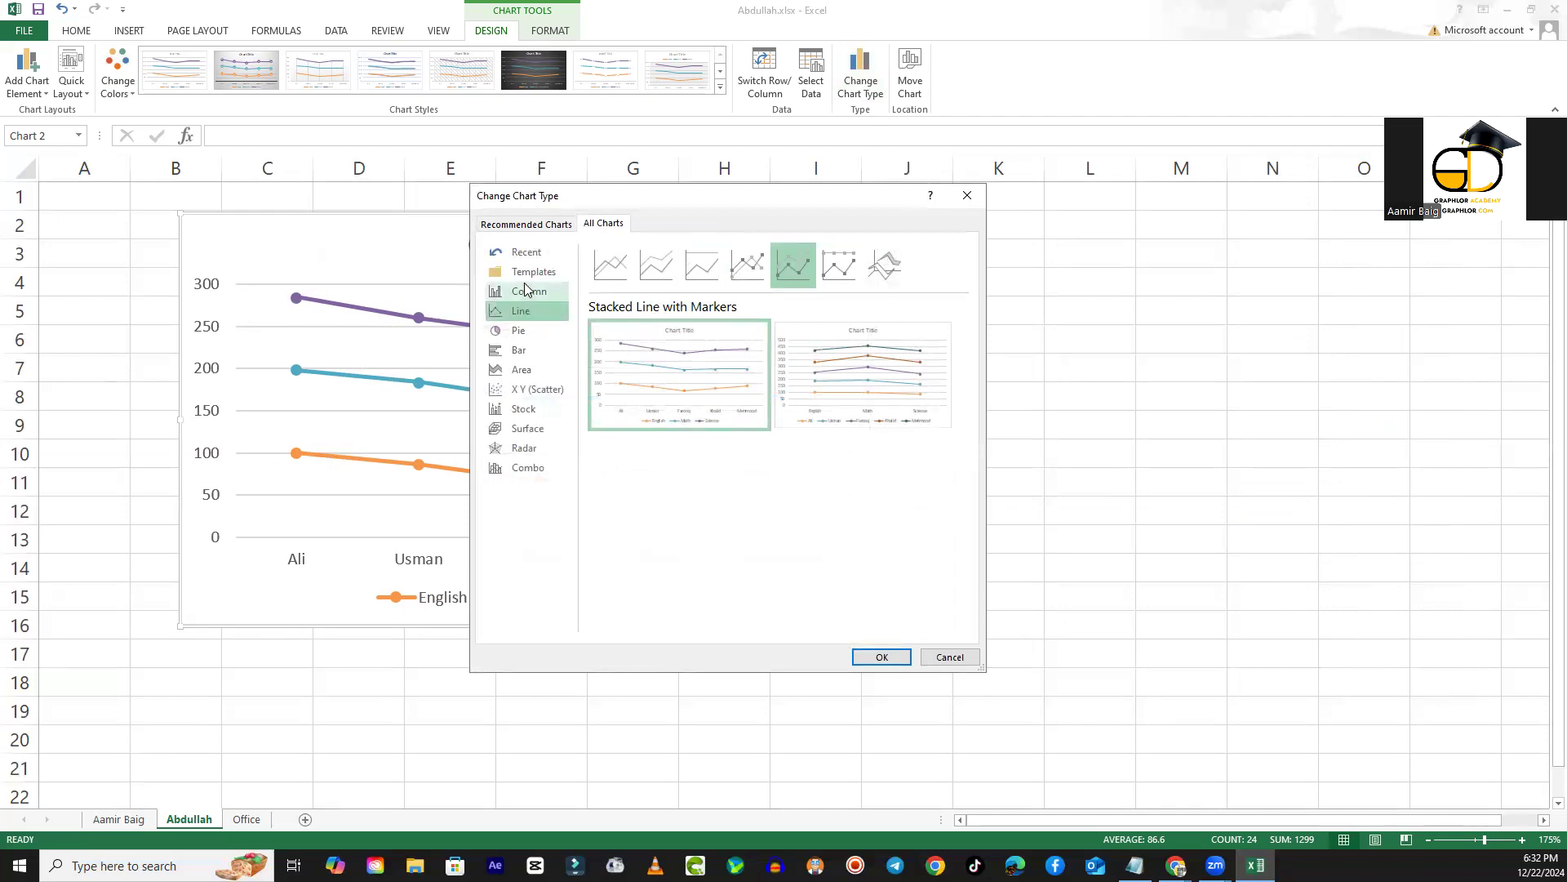
{"action": "left_click", "coordinate": [525, 291]}
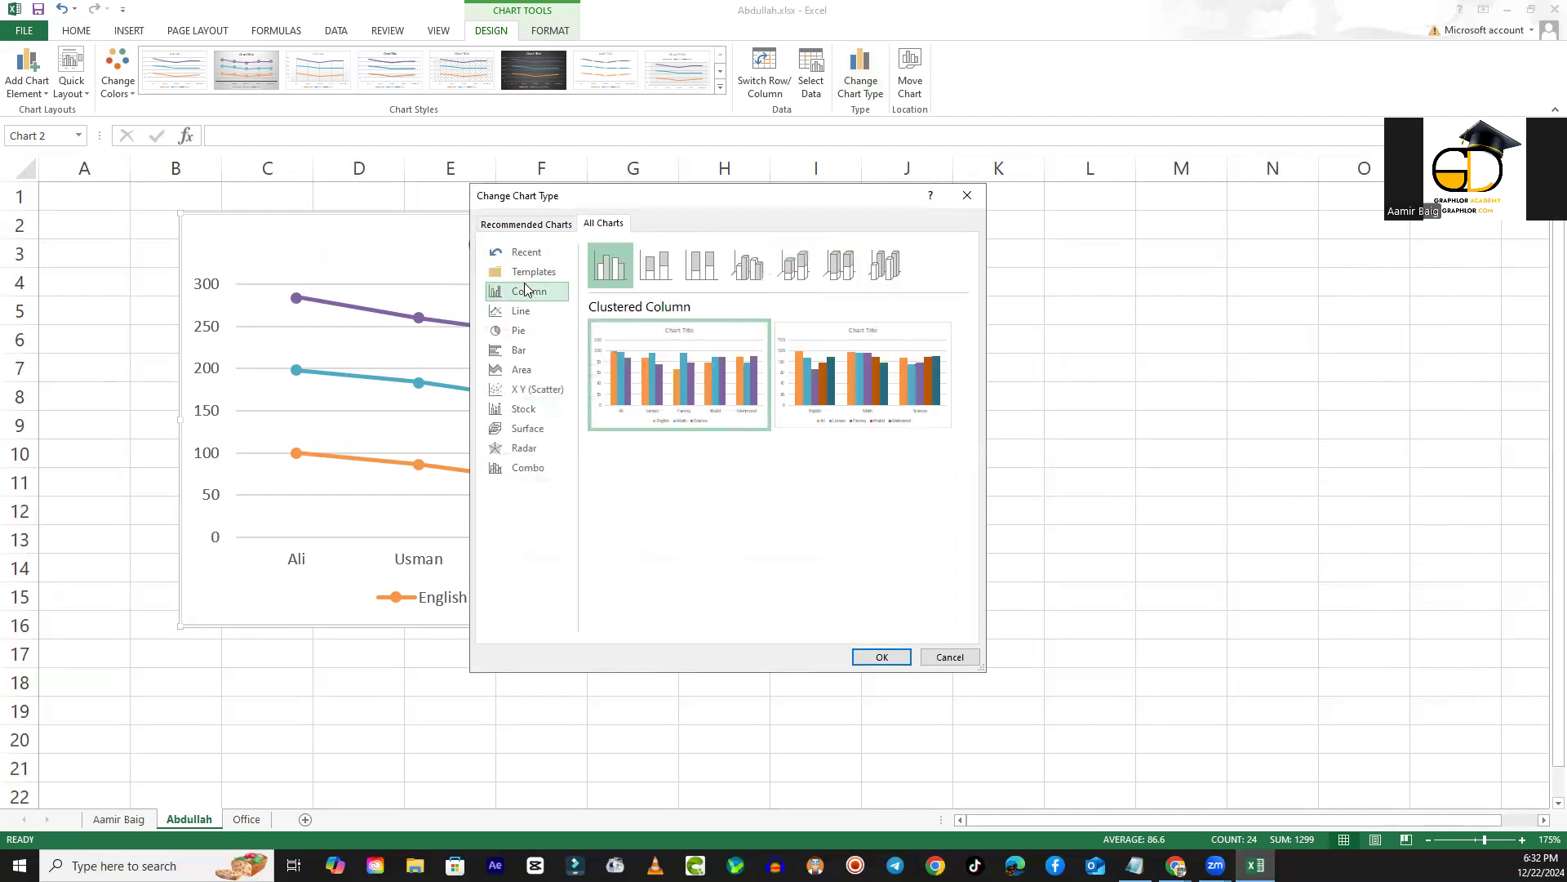
{"action": "left_click", "coordinate": [540, 225]}
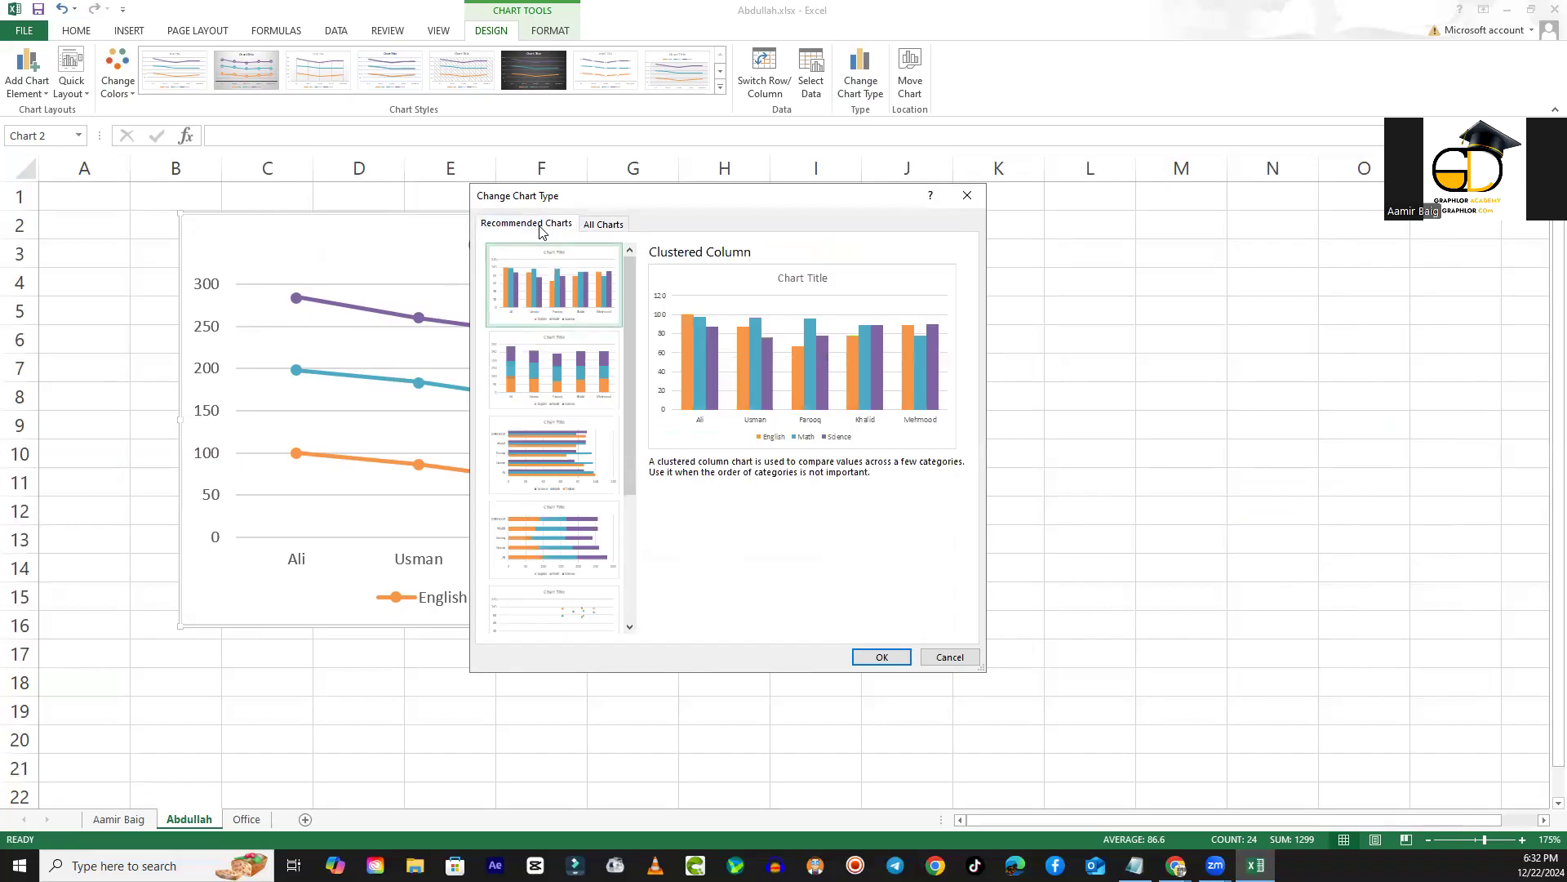
{"action": "scroll", "coordinate": [605, 528], "scroll_direction": "down", "scroll_amount": 3}
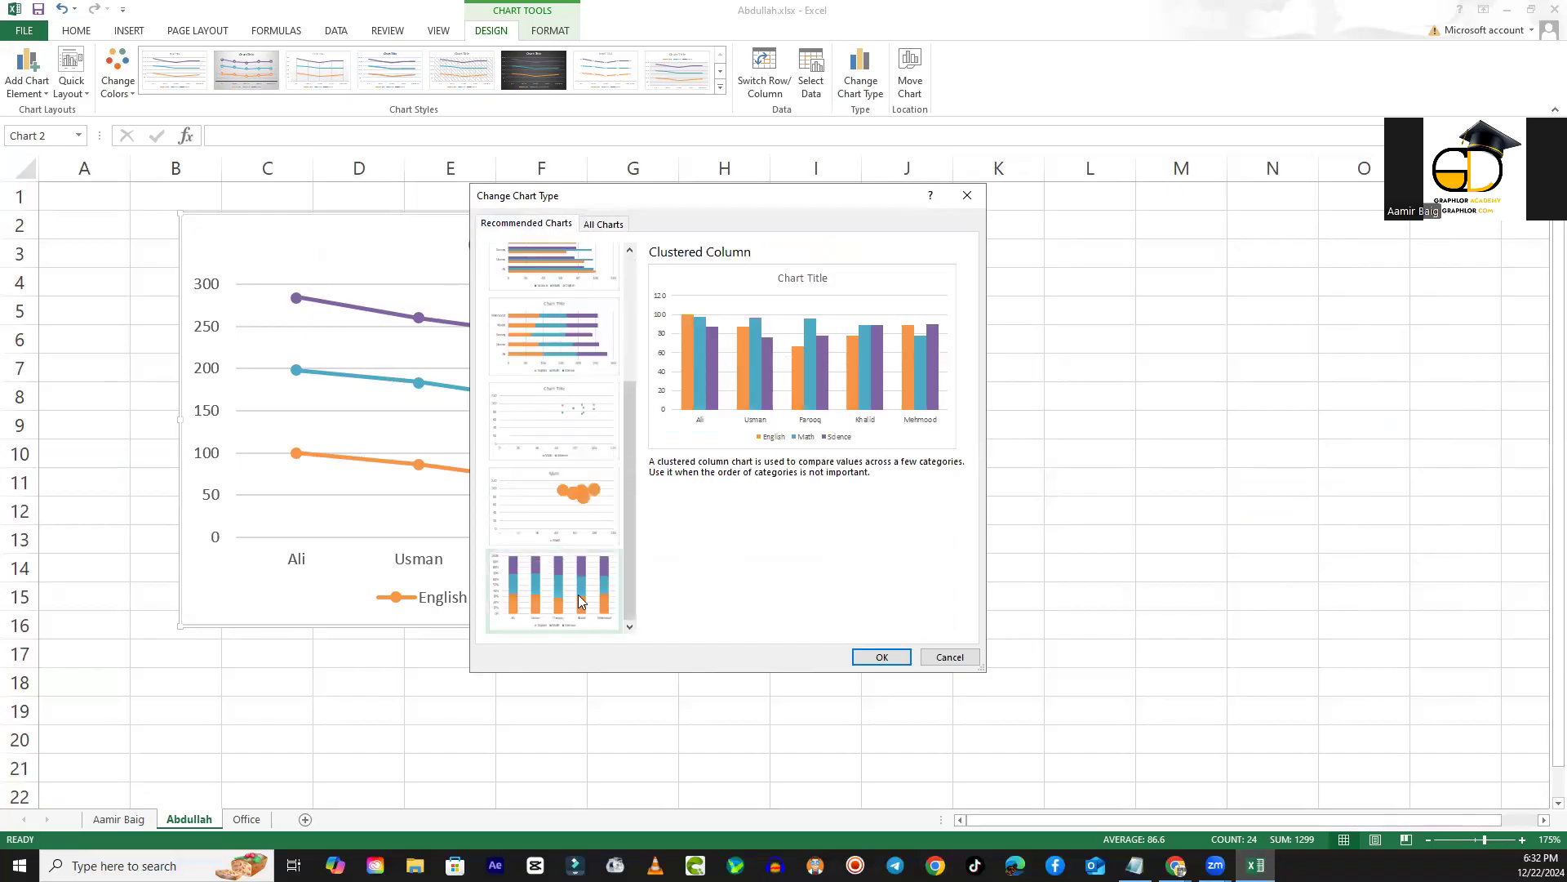
{"action": "scroll", "coordinate": [596, 514], "scroll_direction": "up", "scroll_amount": 3}
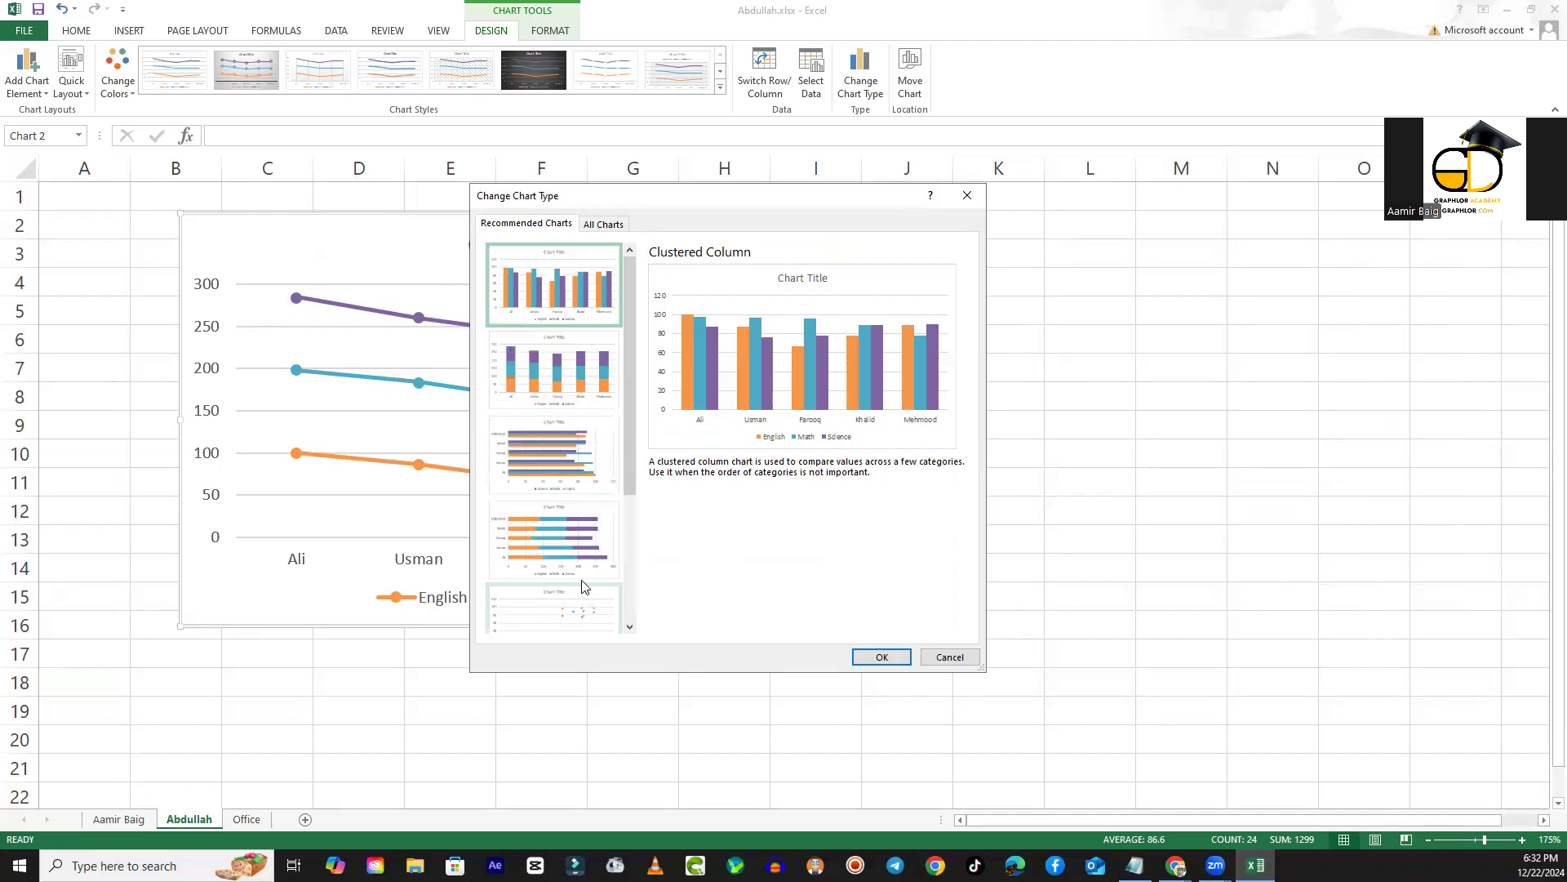
{"action": "left_click", "coordinate": [614, 227]}
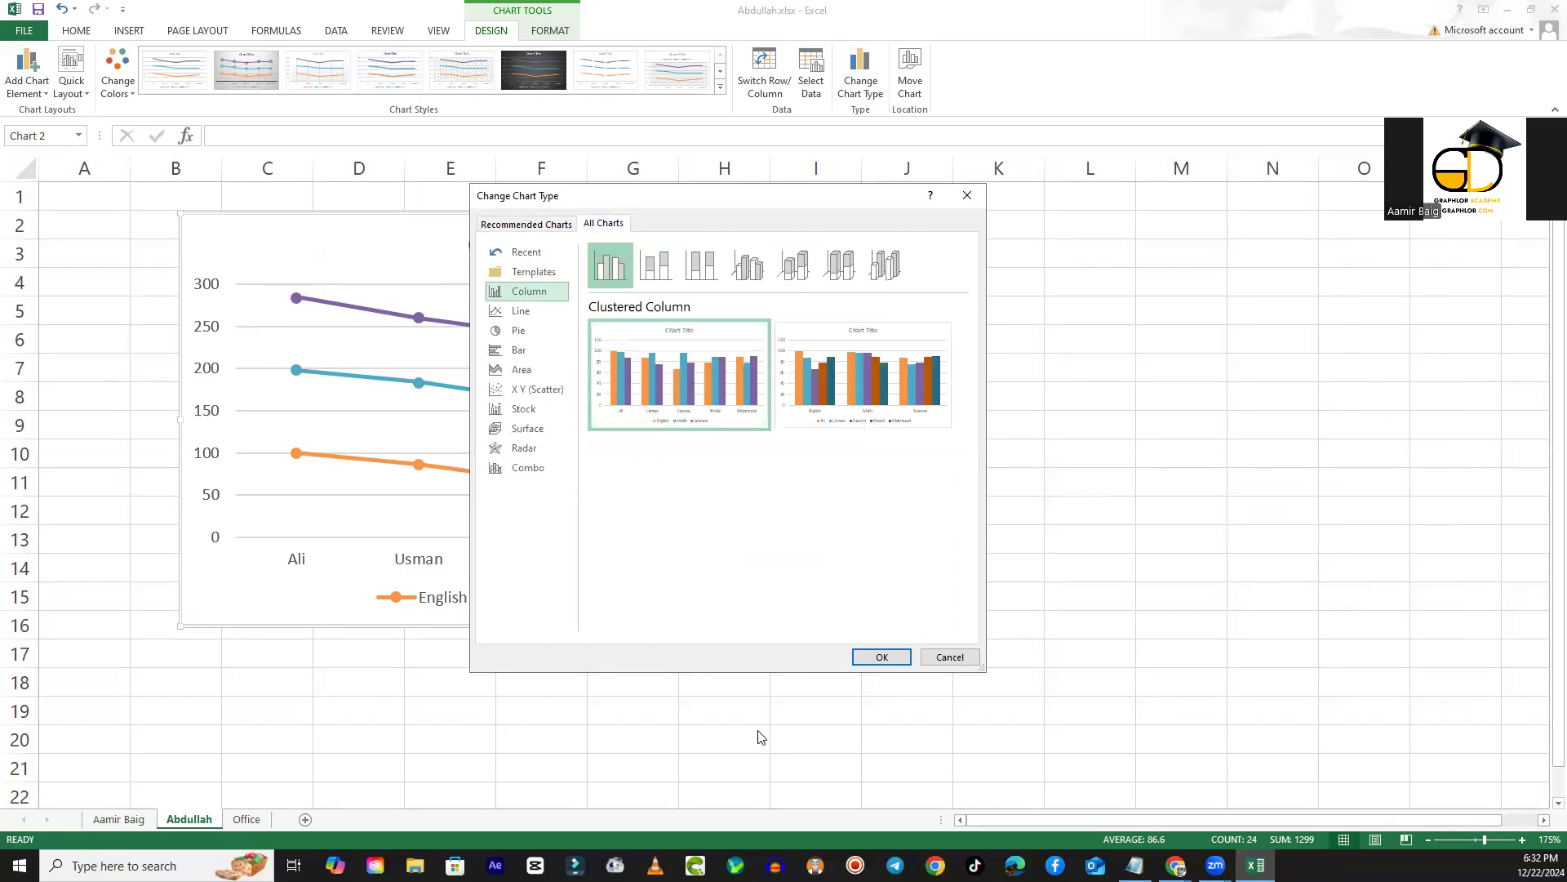
{"action": "left_click", "coordinate": [882, 658]}
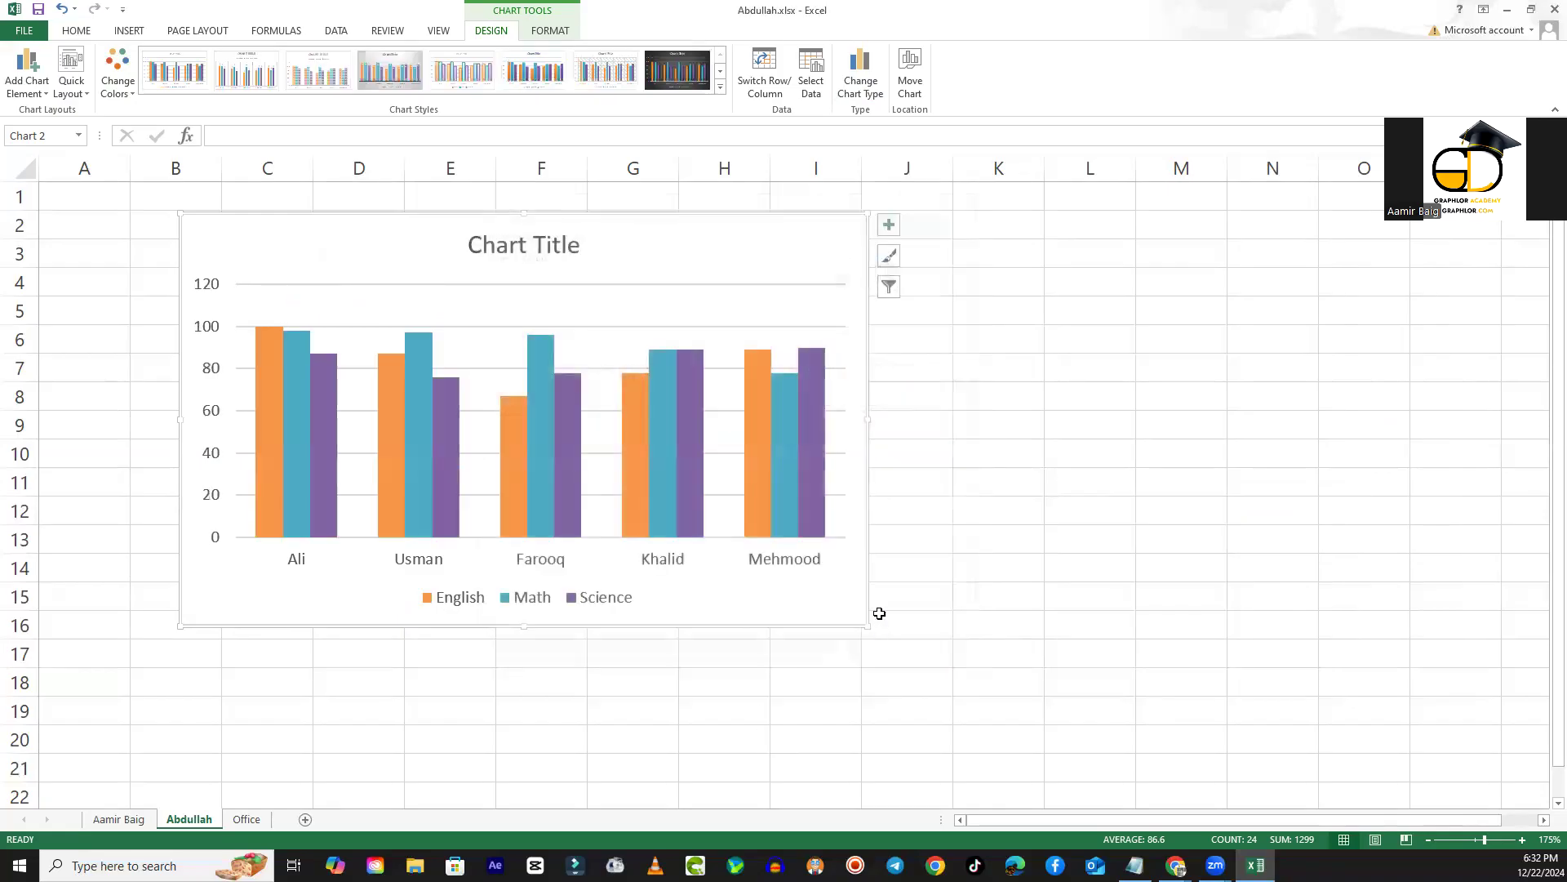
- Shift the column chart aside from its place over the marks table and cut the whole chart
{"action": "left_click_drag", "start_coordinate": [458, 234], "coordinate": [809, 216]}
{"action": "mouse_move", "coordinate": [699, 221]}
{"action": "left_mouse_down"}
{"action": "mouse_move", "coordinate": [523, 226]}
{"action": "mouse_move", "coordinate": [553, 231]}
{"action": "left_mouse_up"}
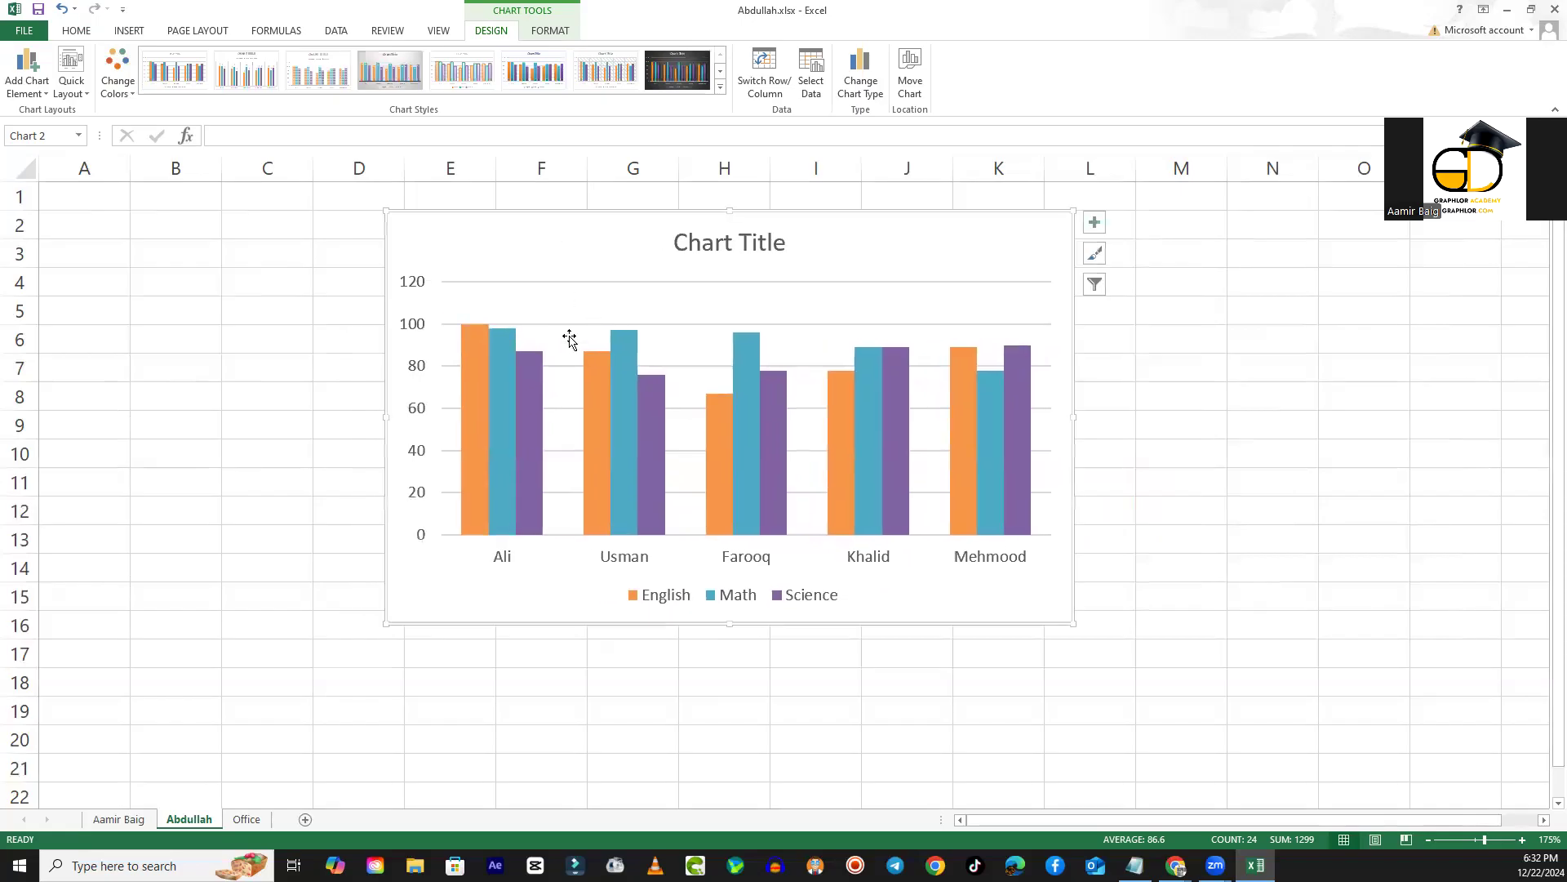
{"action": "right_click", "coordinate": [600, 259]}
{"action": "right_click", "coordinate": [598, 258]}
{"action": "right_click", "coordinate": [609, 217]}
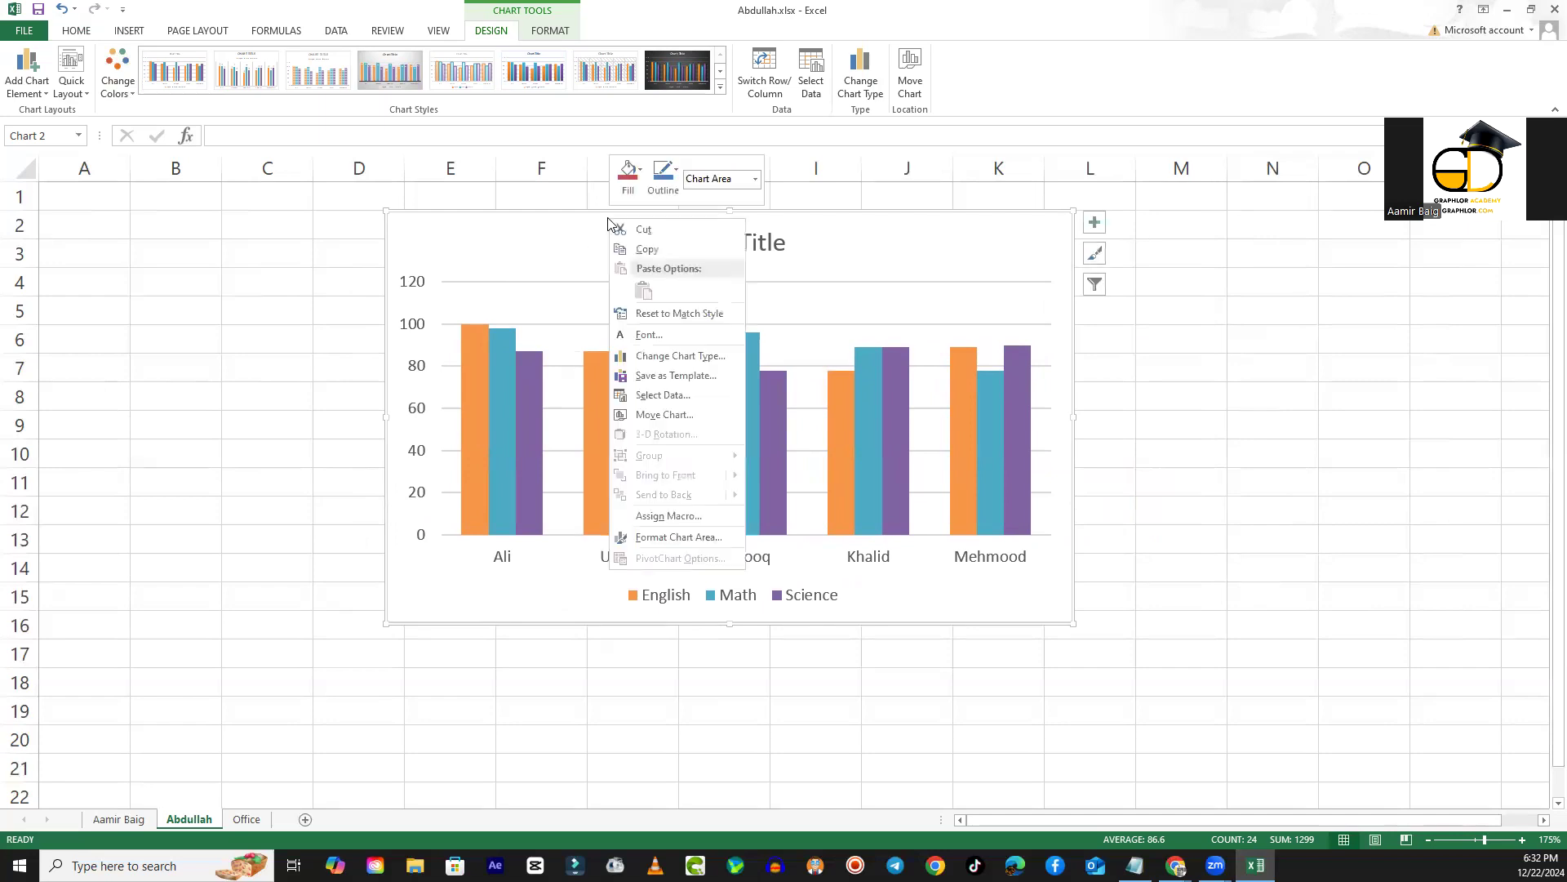
{"action": "left_click", "coordinate": [658, 236]}
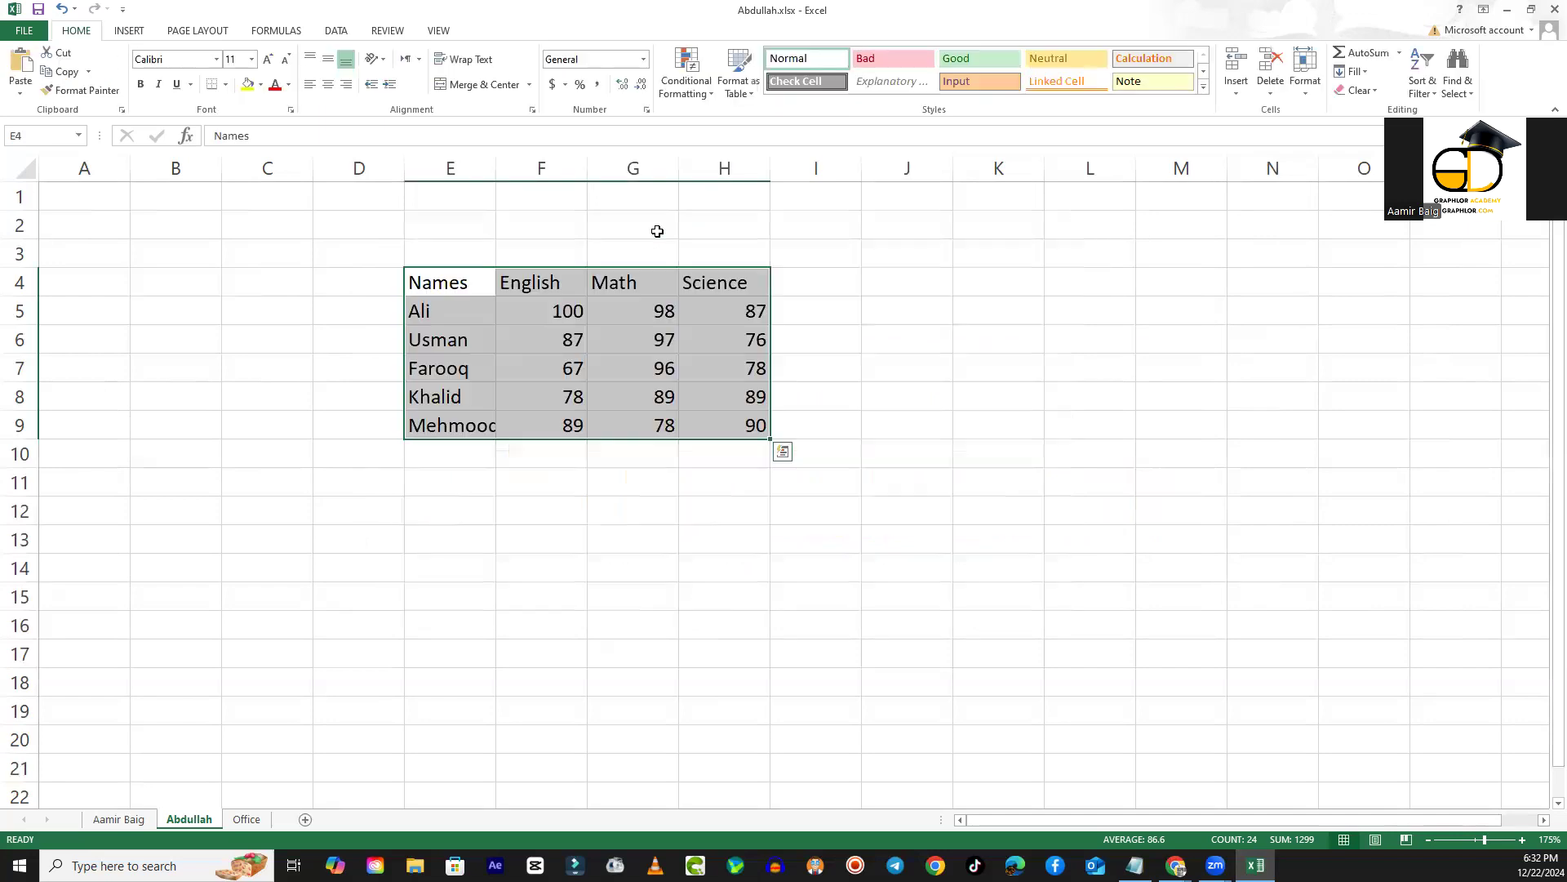
- Clear all the existing contents of the Office sheet
{"action": "left_click", "coordinate": [247, 819]}
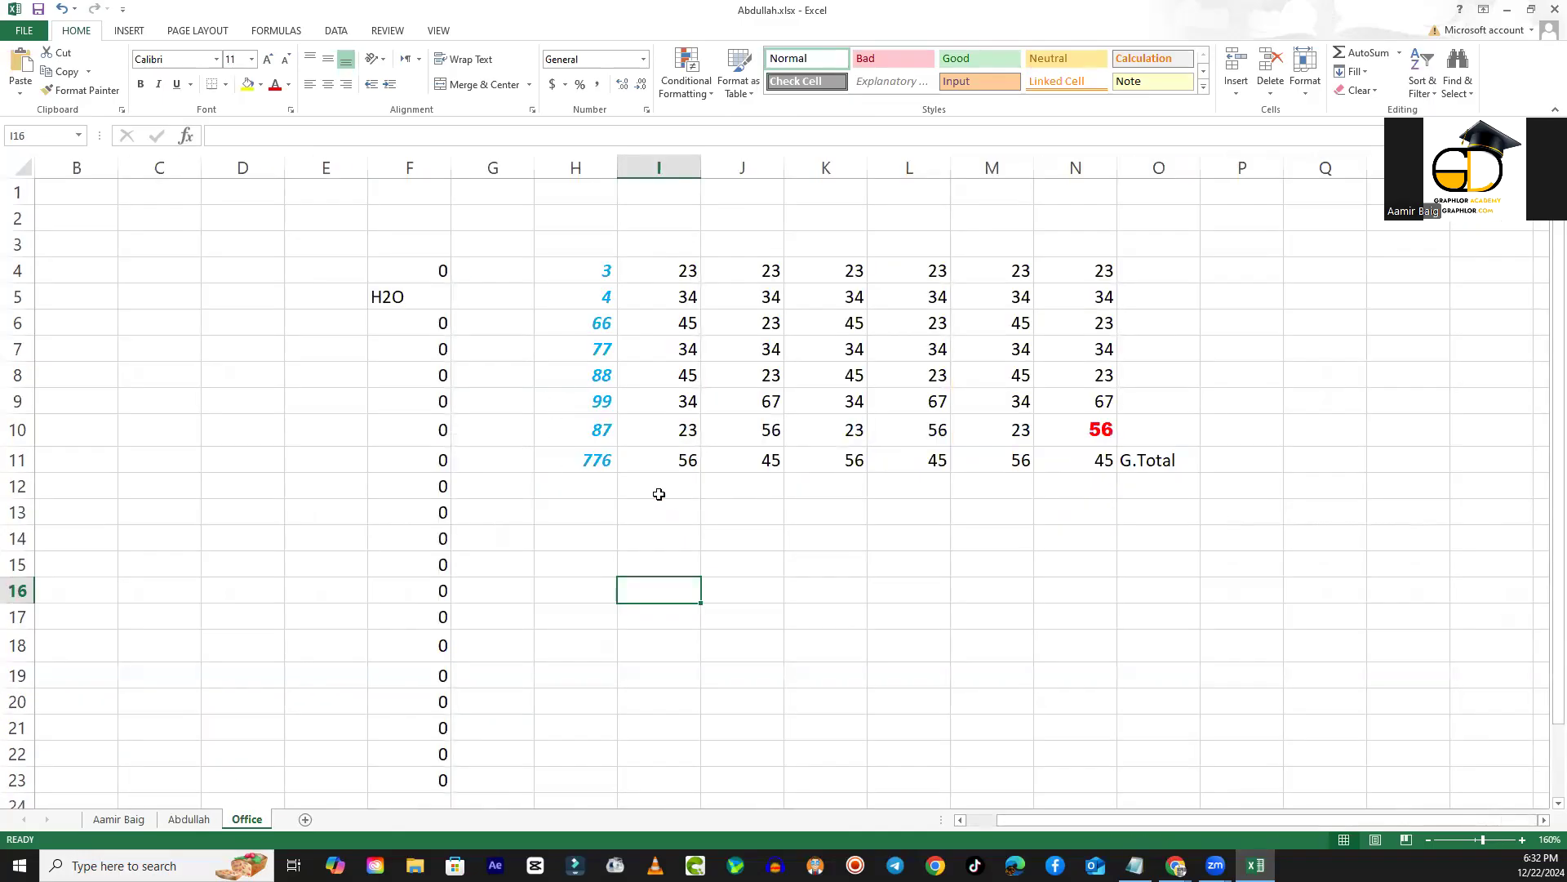
{"action": "key", "text": "ctrl+a"}
{"action": "key", "text": "Delete"}
- Paste the cut chart at cell G5 of the Office sheet using the destination theme
{"action": "left_click", "coordinate": [481, 294]}
{"action": "right_click", "coordinate": [481, 295]}
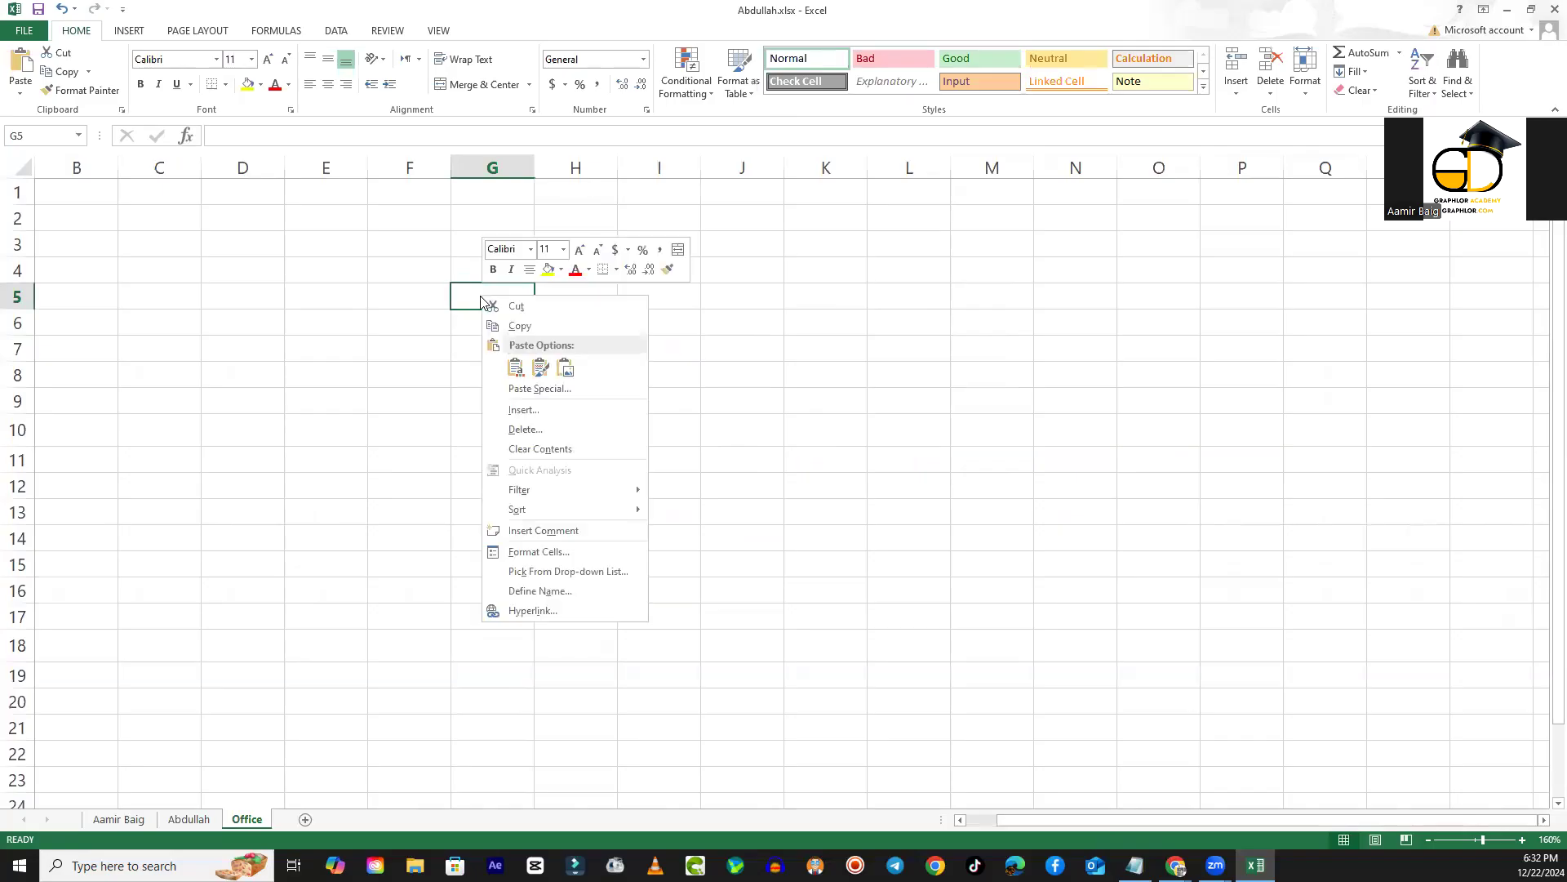
{"action": "left_click", "coordinate": [515, 368]}
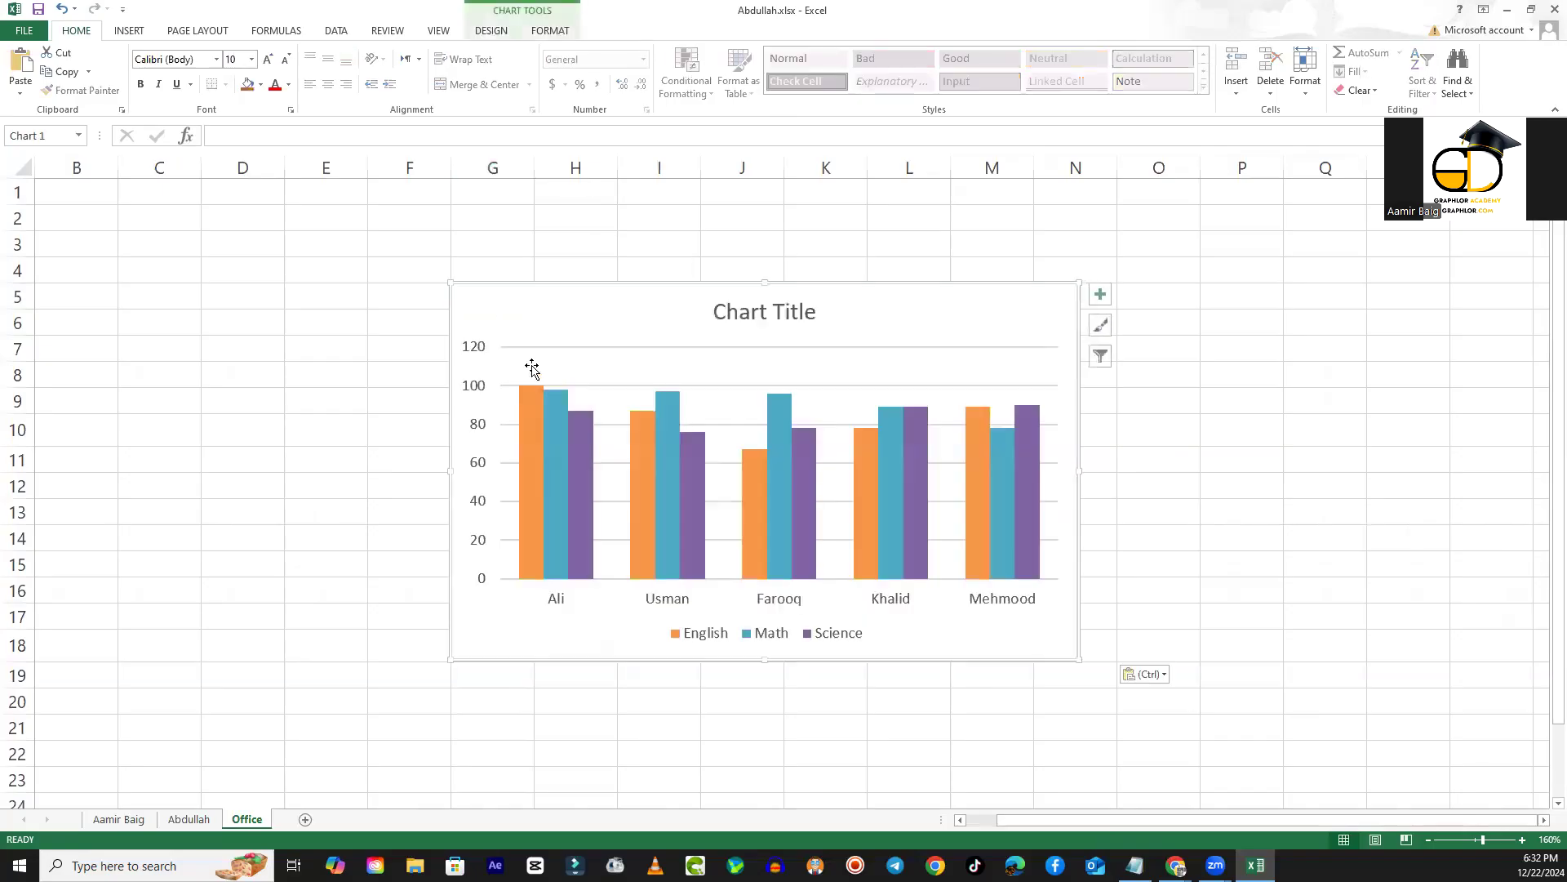
- Move the pasted chart to the sheet's upper area and enlarge it to span about columns D to Q and rows 1 to 23
{"action": "left_click_drag", "start_coordinate": [905, 616], "coordinate": [858, 562]}
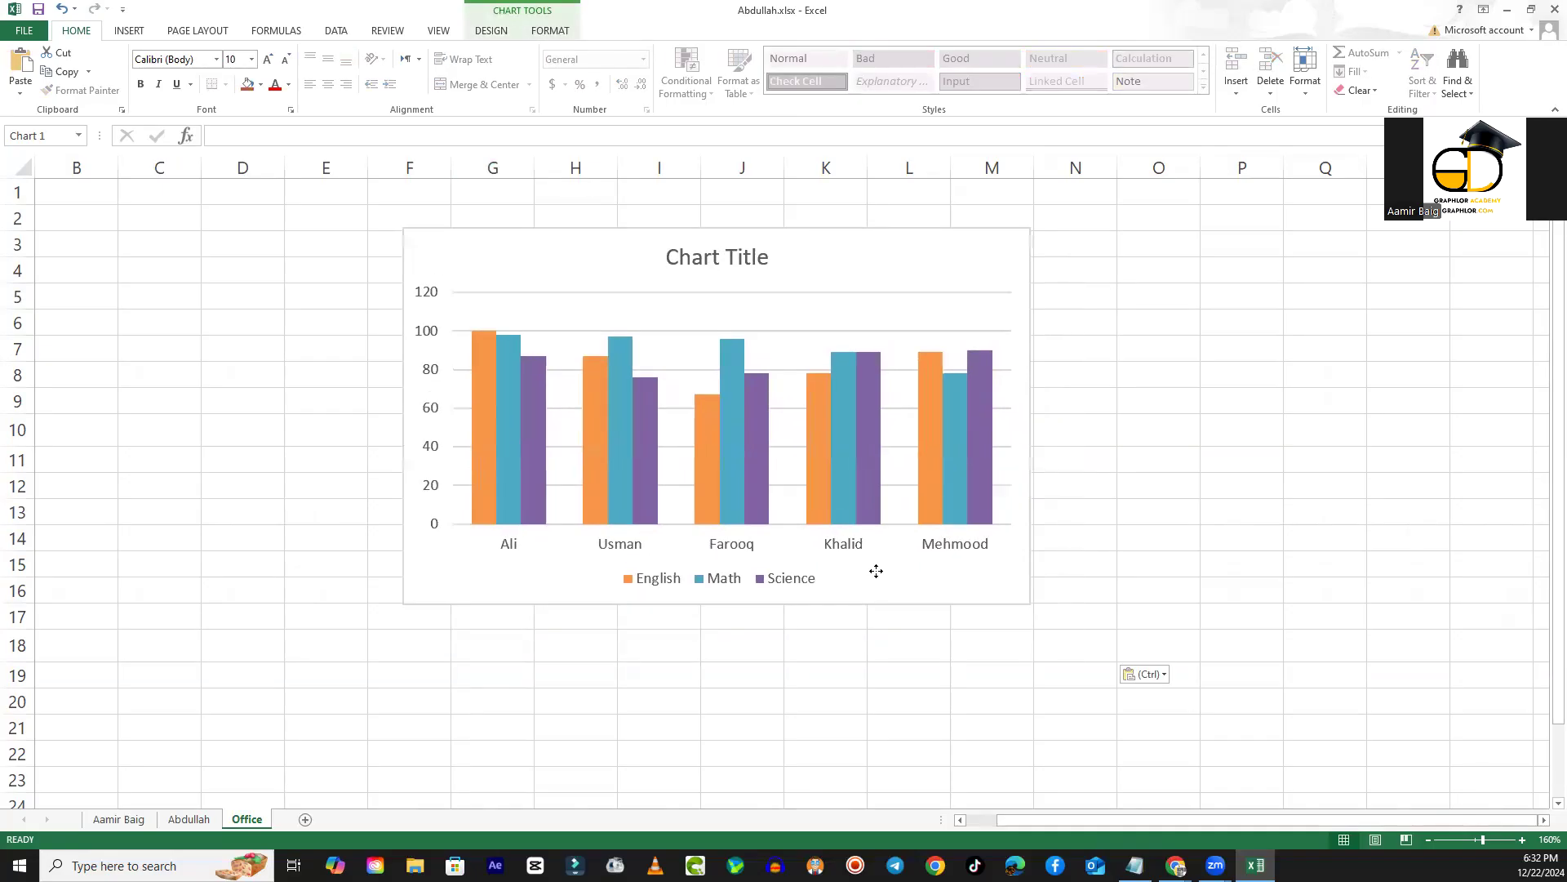
{"action": "left_click_drag", "start_coordinate": [482, 269], "coordinate": [288, 231]}
{"action": "left_click_drag", "start_coordinate": [837, 566], "coordinate": [1398, 799]}
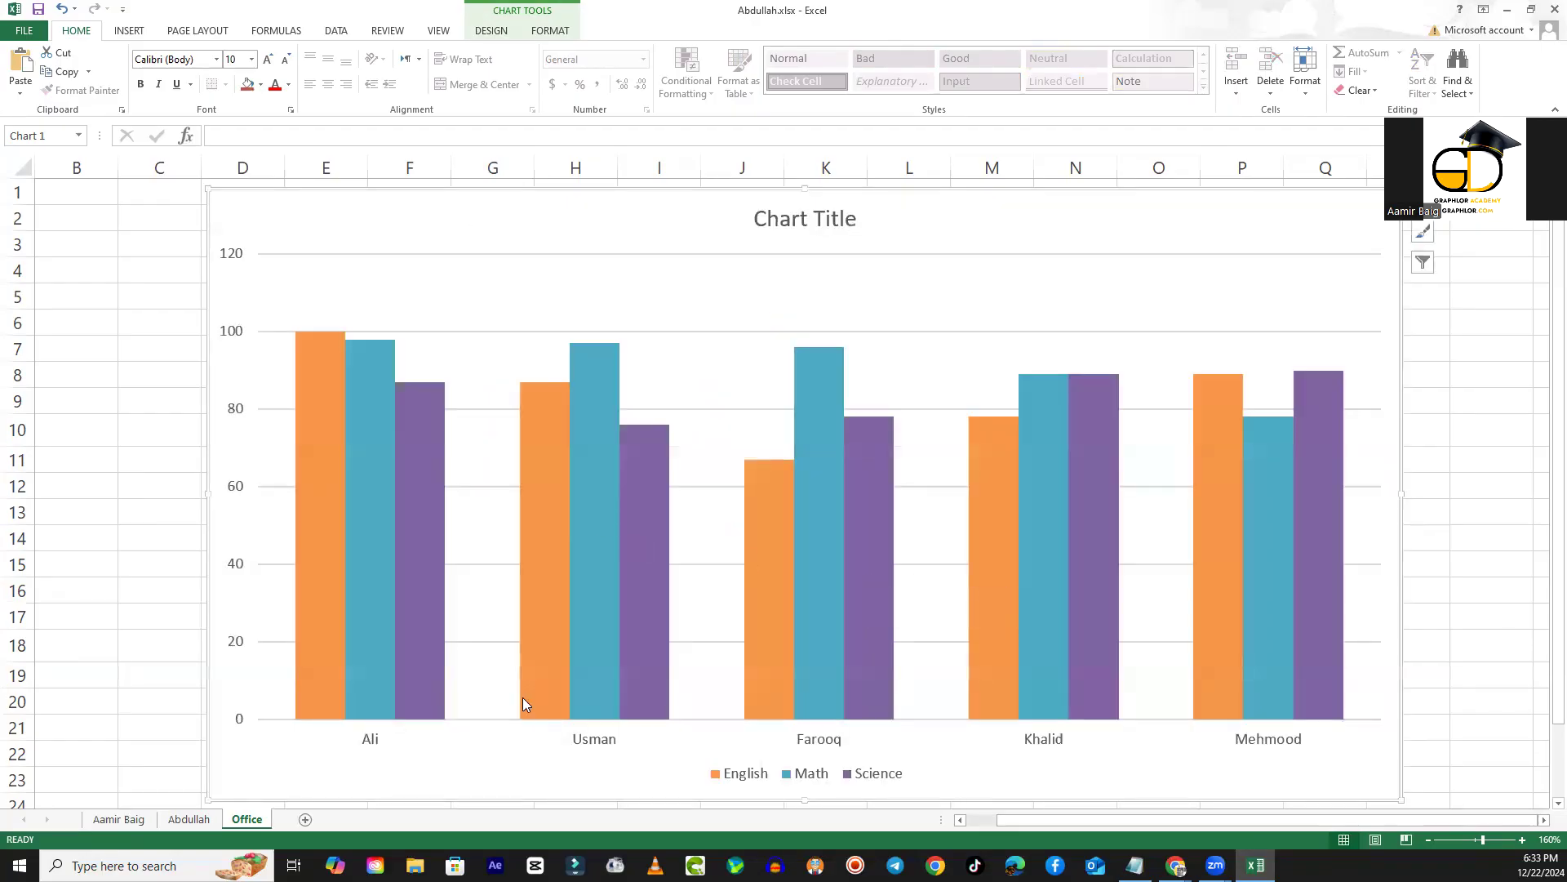
{"action": "mouse_move", "coordinate": [610, 506]}
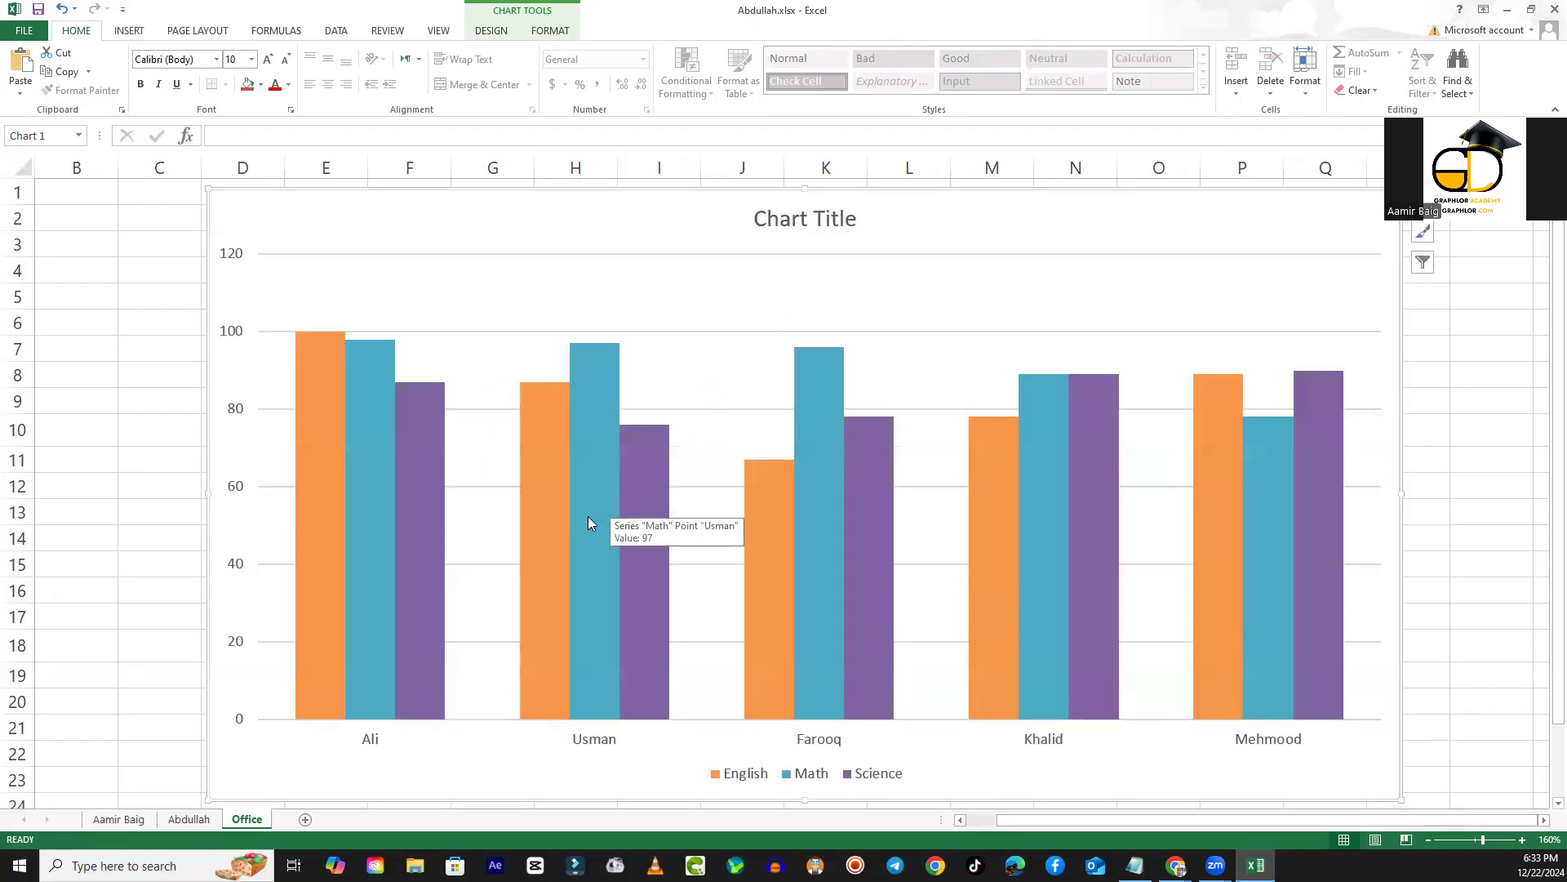
- In the marks table, set the first student's Math mark in G5 and Science mark in H5 to 100
{"action": "left_click", "coordinate": [190, 820]}
{"action": "left_click", "coordinate": [510, 546]}
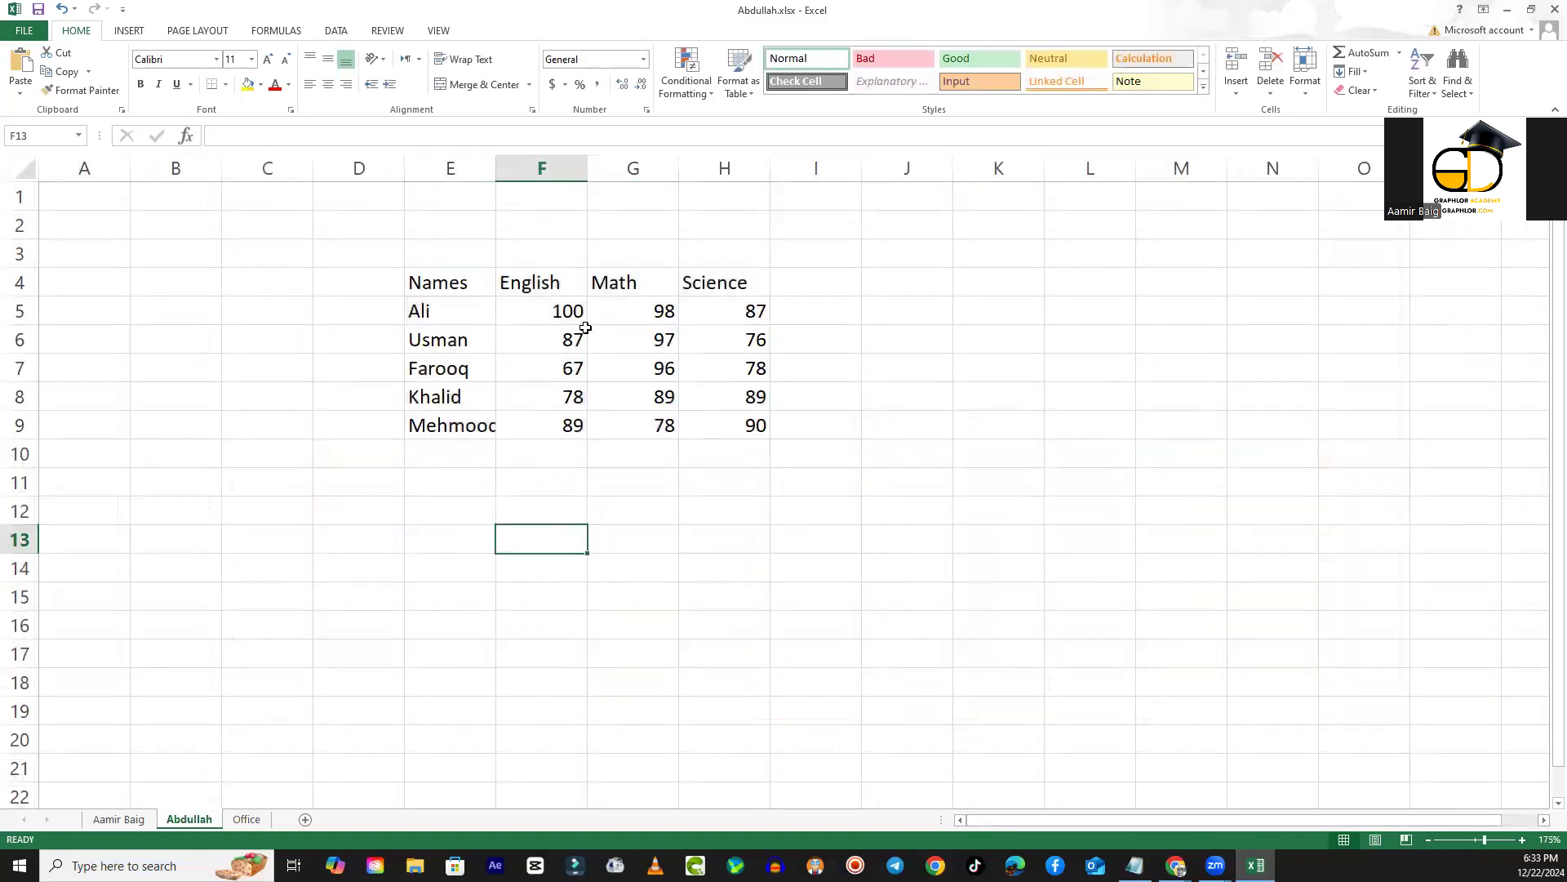
{"action": "left_click", "coordinate": [564, 309]}
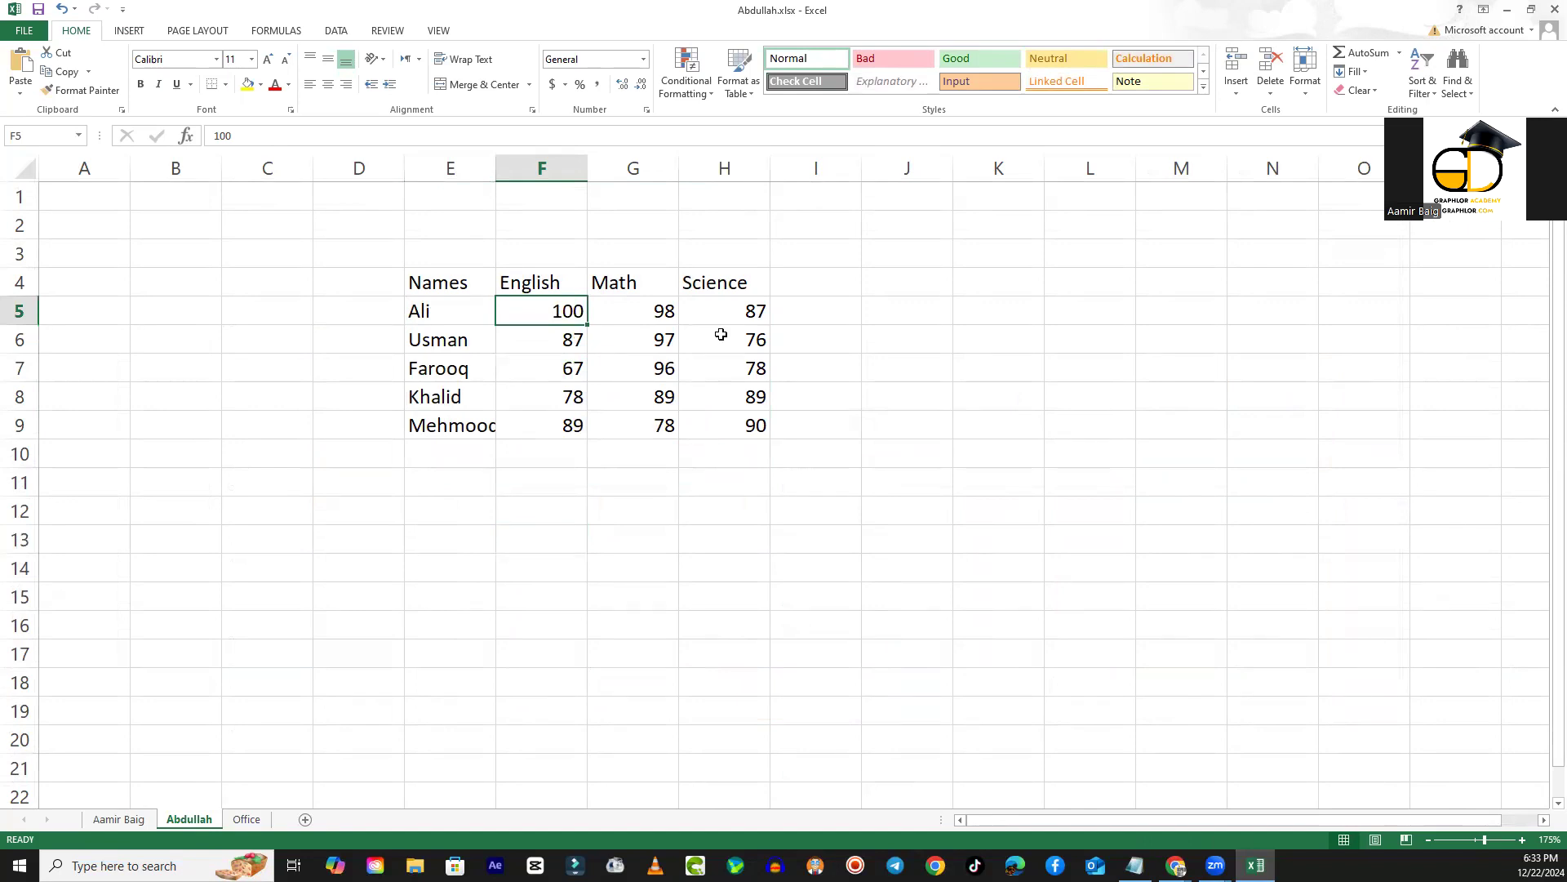
{"action": "key", "text": "Right"}
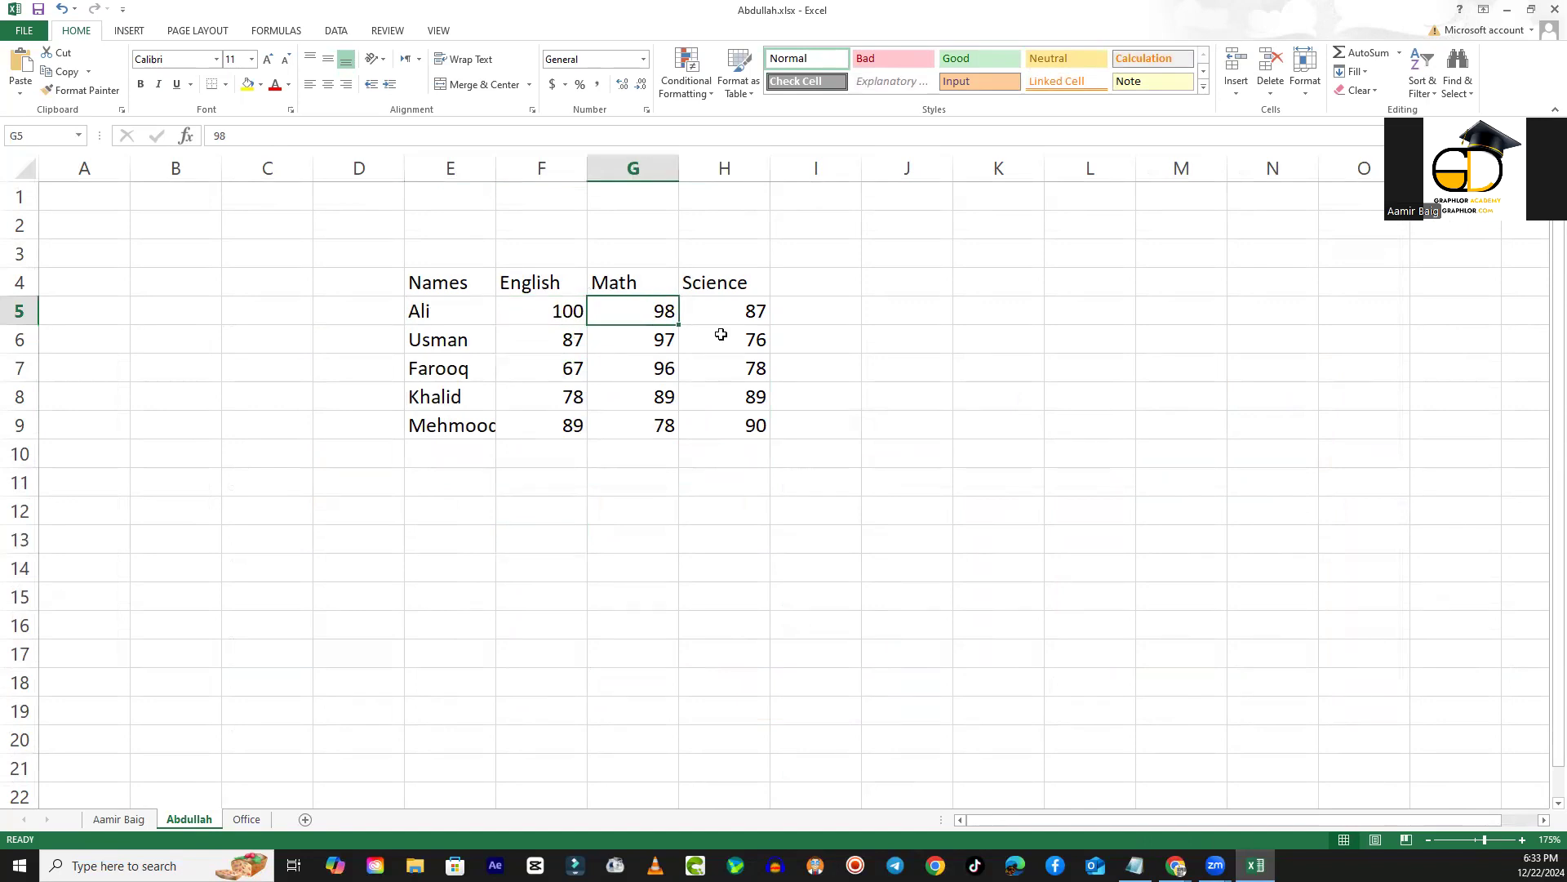
{"action": "type", "text": "1200"}
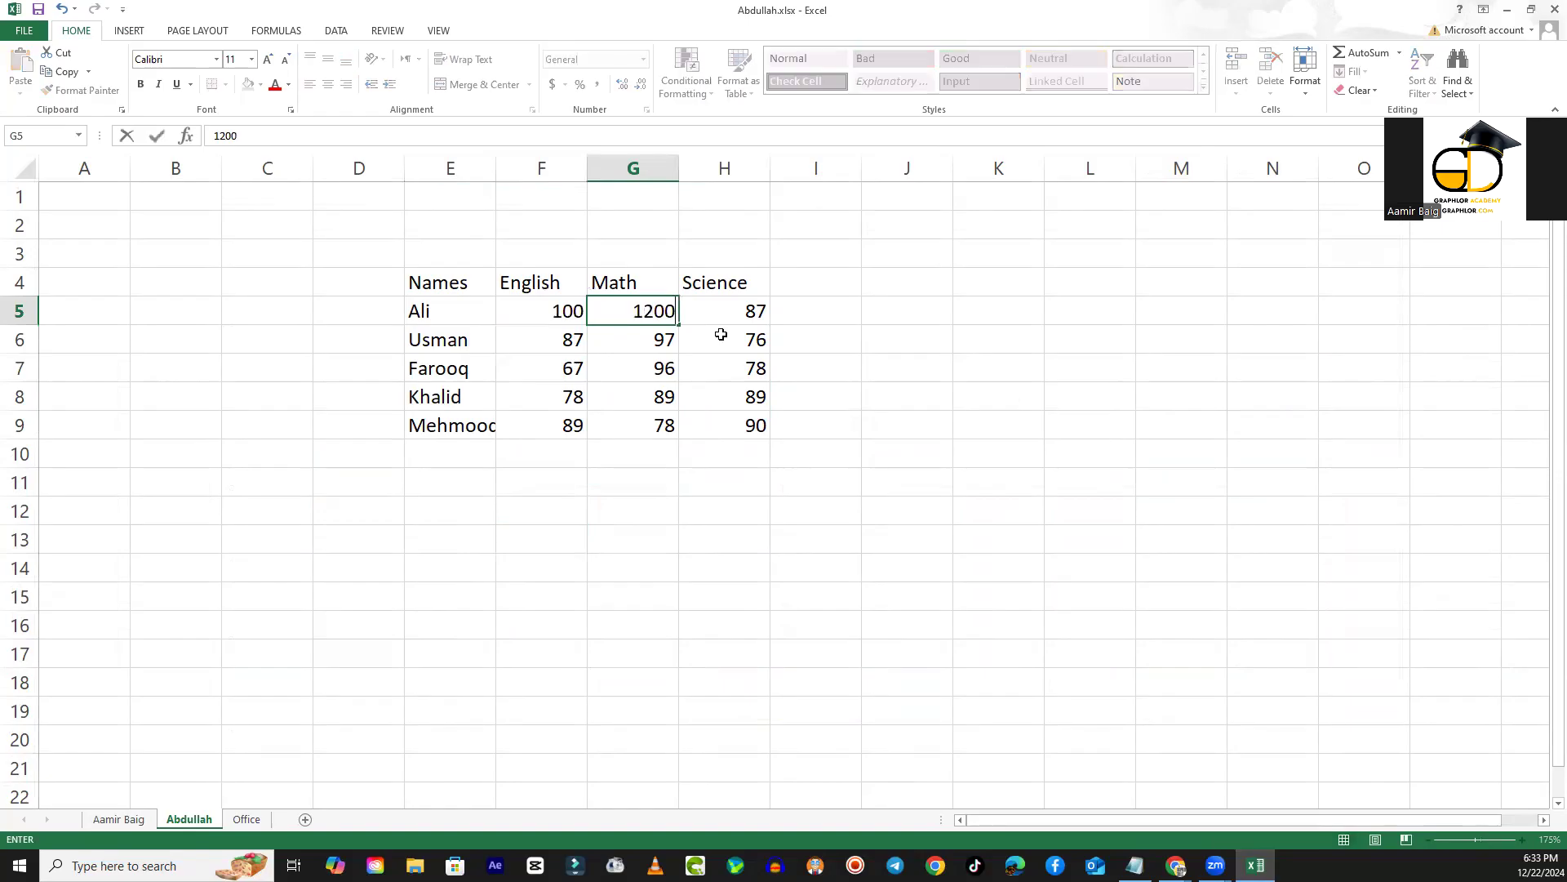
{"action": "key", "text": "Left"}
{"action": "key", "text": "Right"}
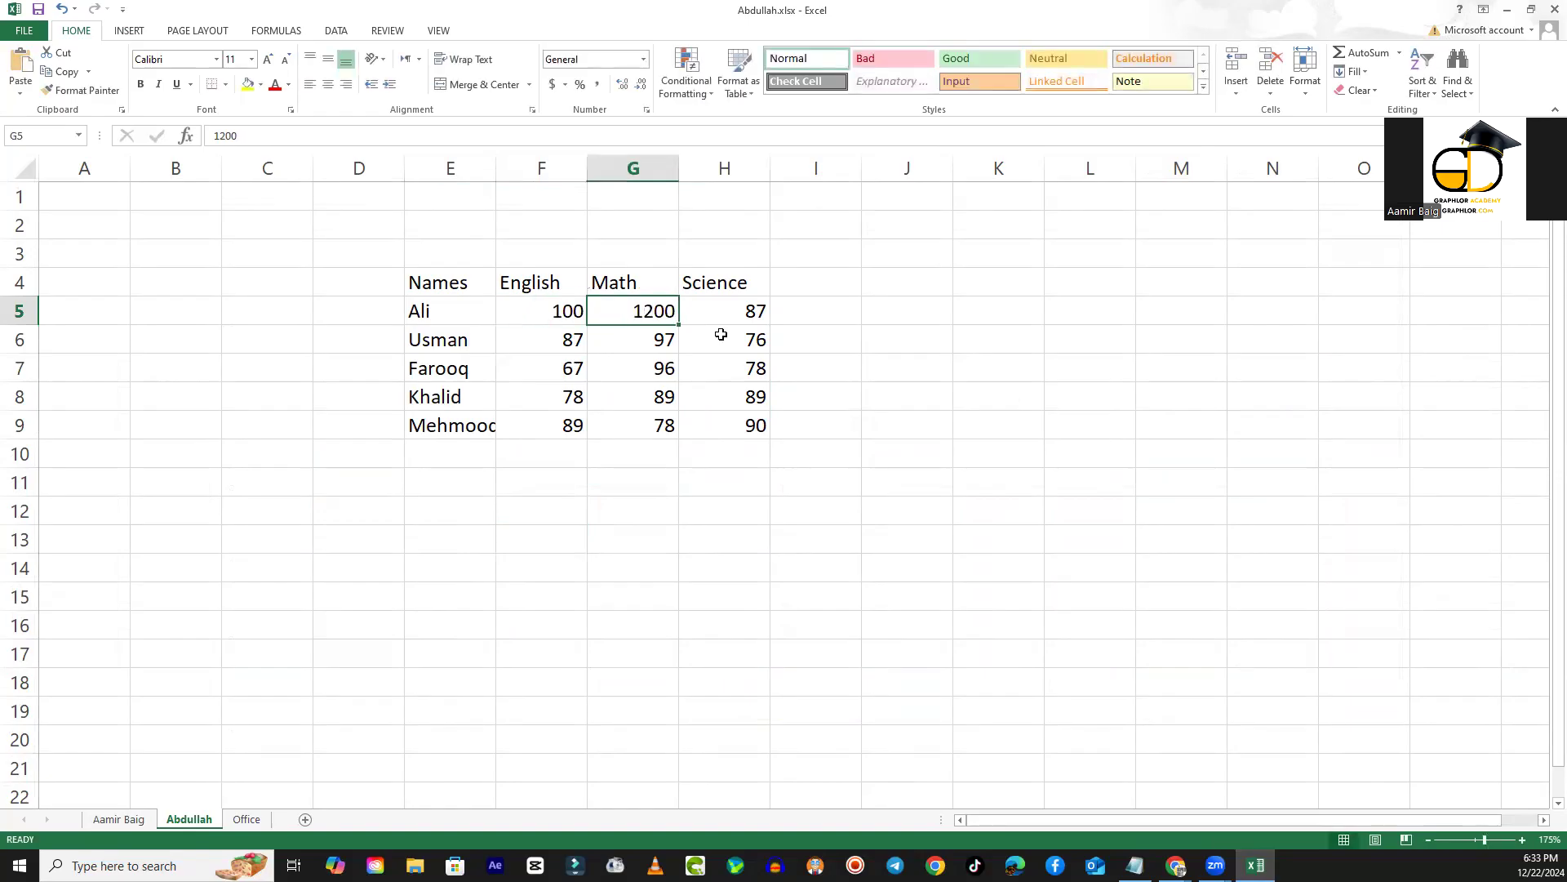
{"action": "type", "text": "100"}
{"action": "key", "text": "Right"}
{"action": "type", "text": "100"}
{"action": "key", "text": "Left"}
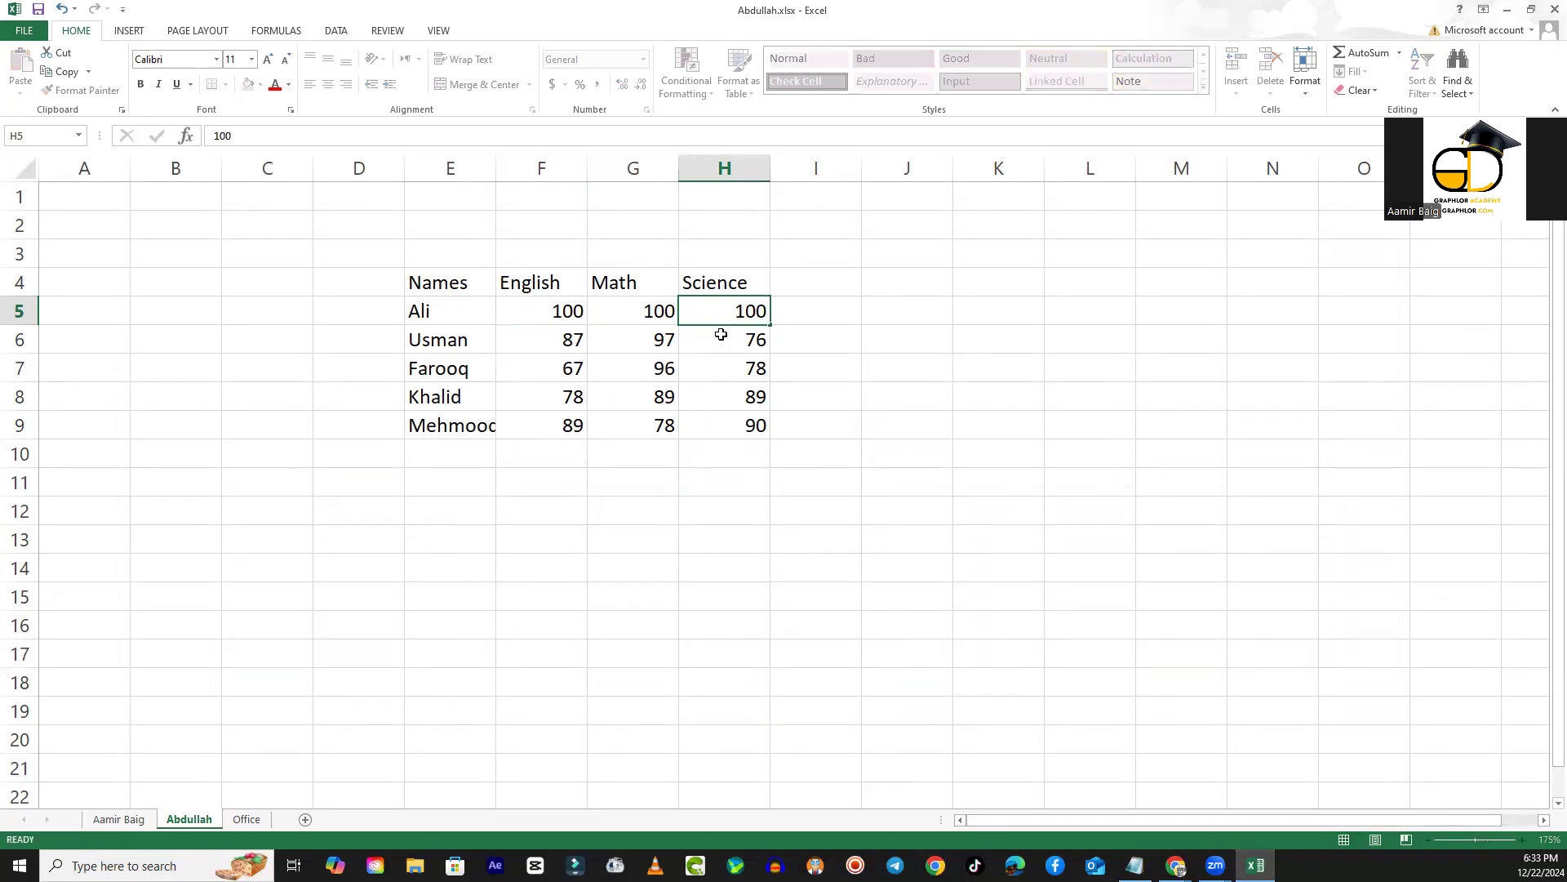
- Check the first student's columns in the chart on the Office sheet
{"action": "left_click", "coordinate": [247, 819]}
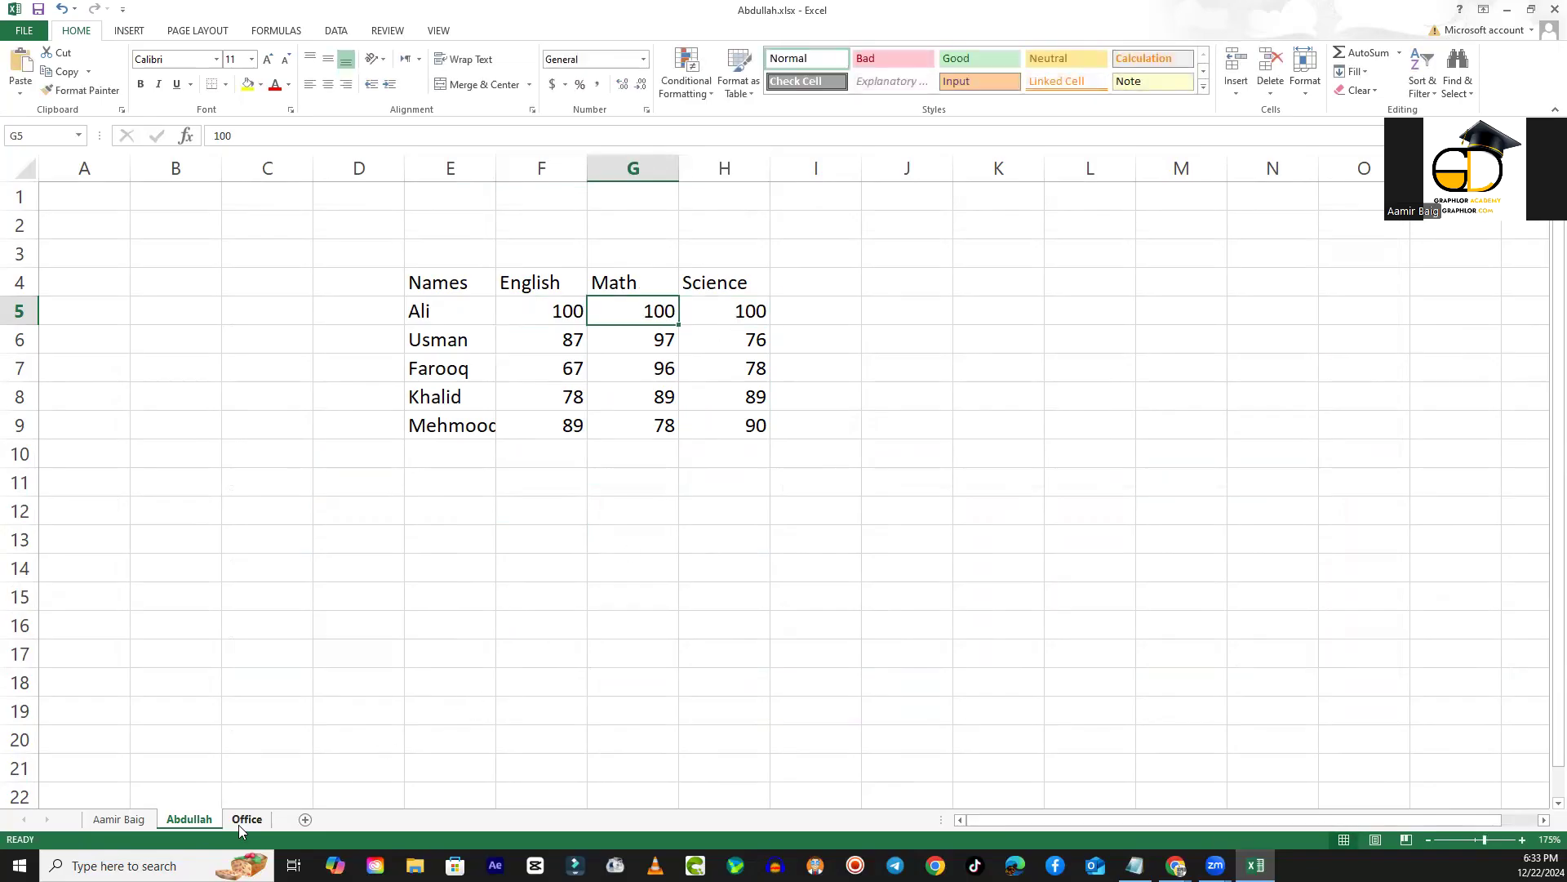
{"action": "left_click", "coordinate": [390, 527]}
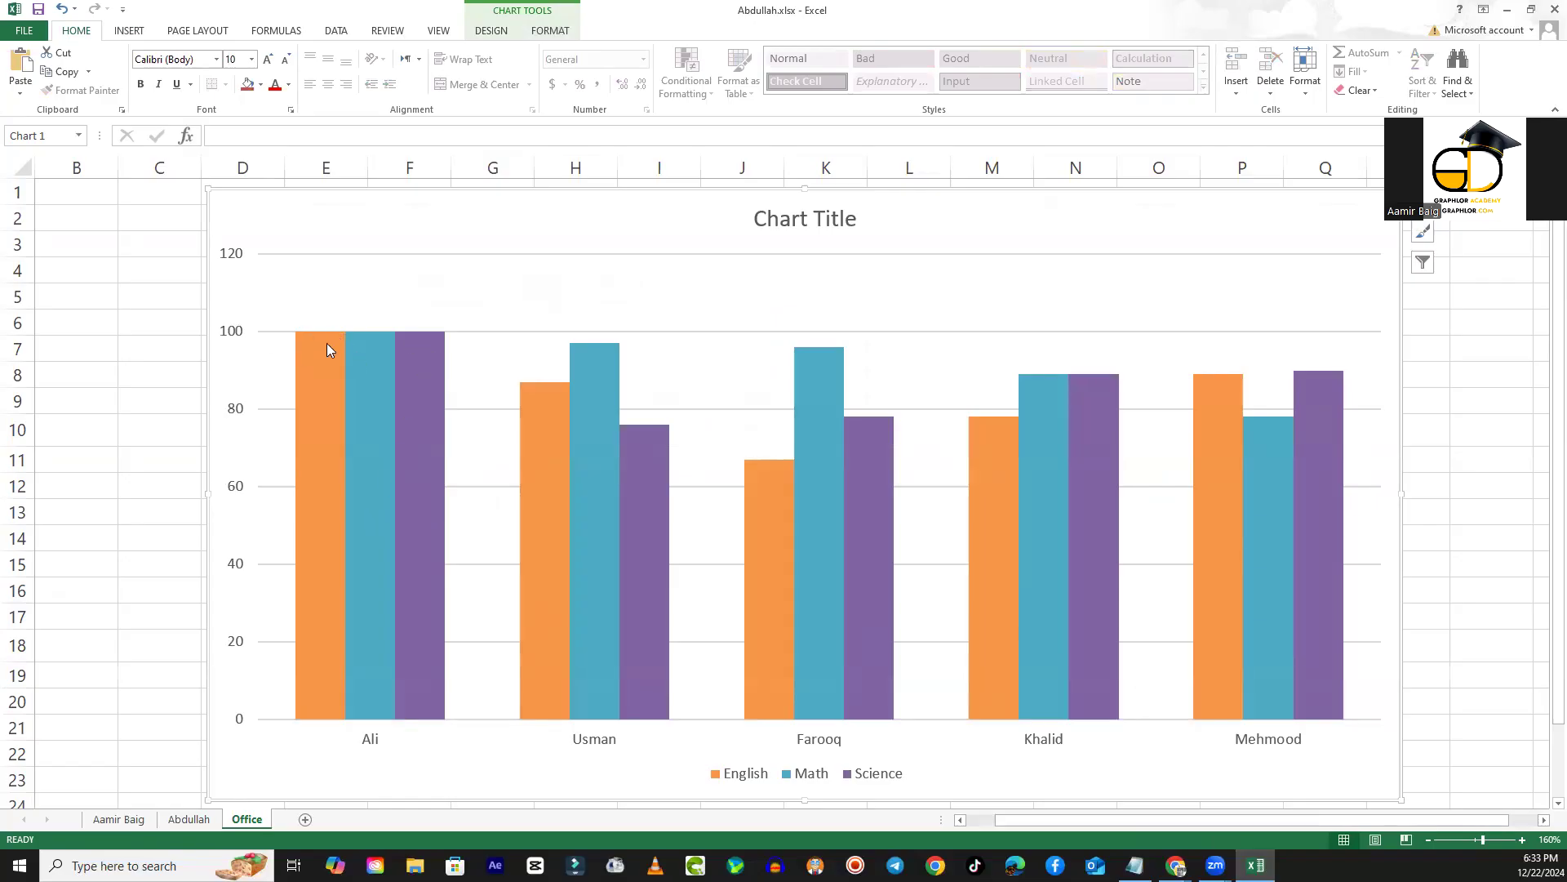
{"action": "mouse_move", "coordinate": [326, 344]}
- Rename the Office sheet as Marks Chart
{"action": "right_click", "coordinate": [241, 827]}
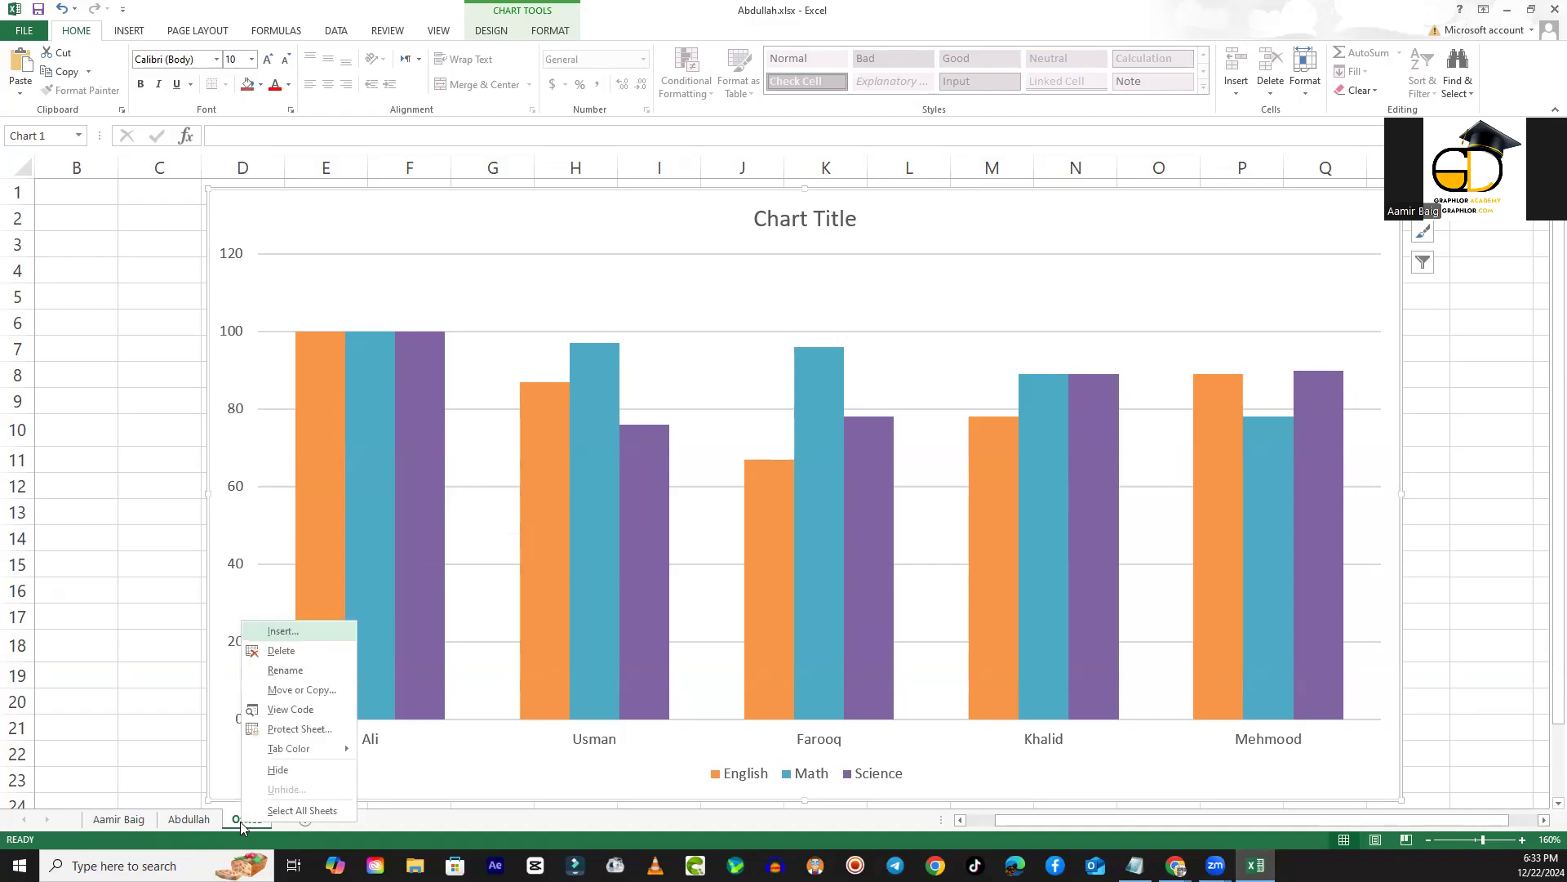
{"action": "left_click", "coordinate": [286, 671]}
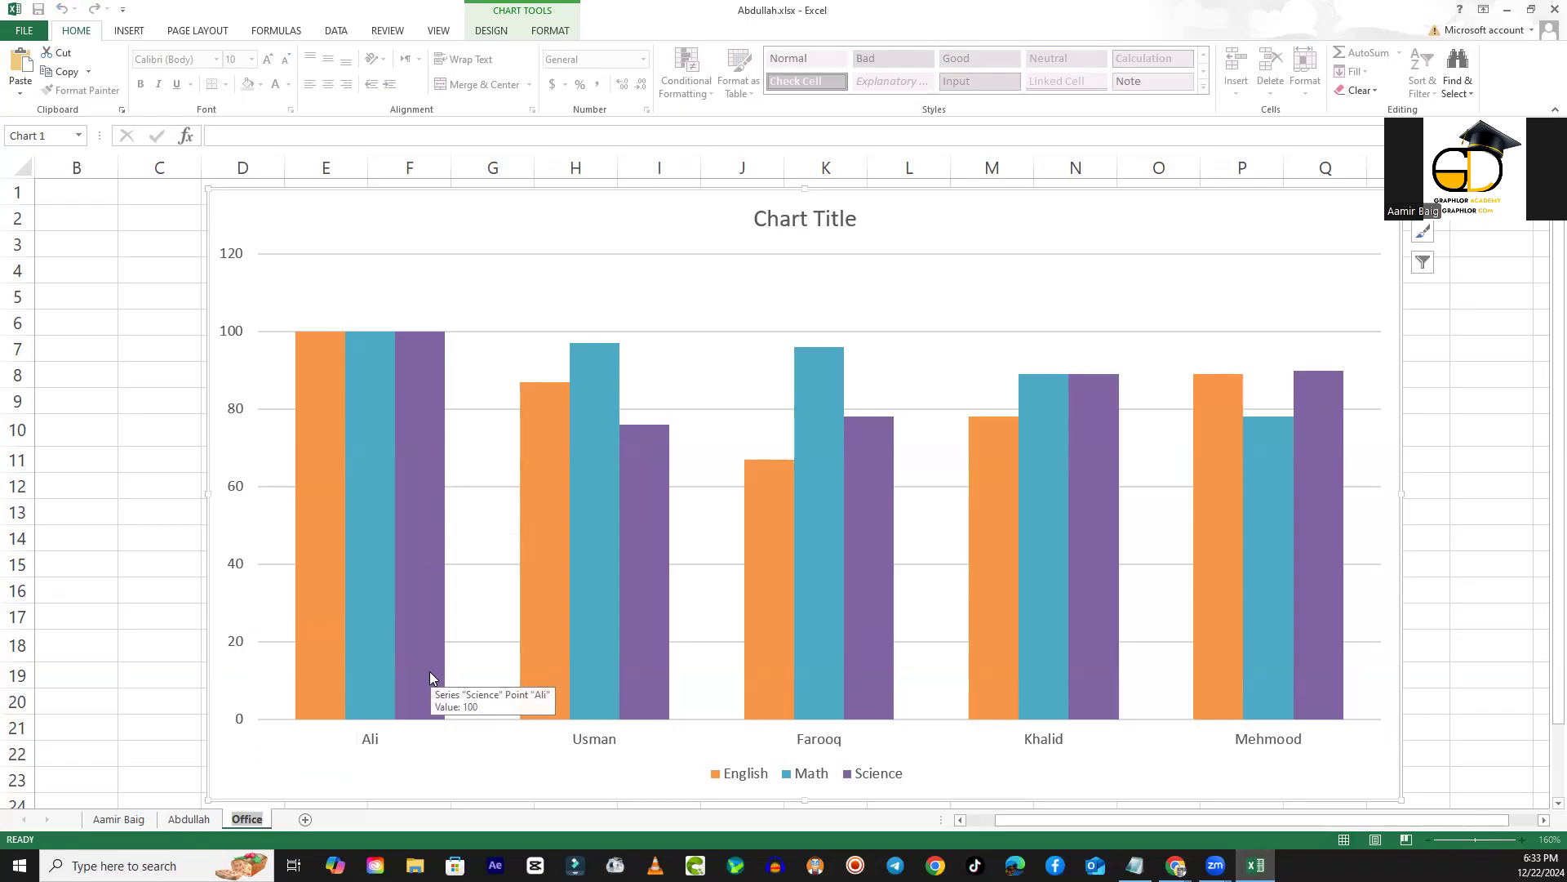
{"action": "type", "text": "Marksa"}
{"action": "key", "text": "BackSpace"}
{"action": "type", "text": "Chart"}
{"action": "key", "text": "Return"}
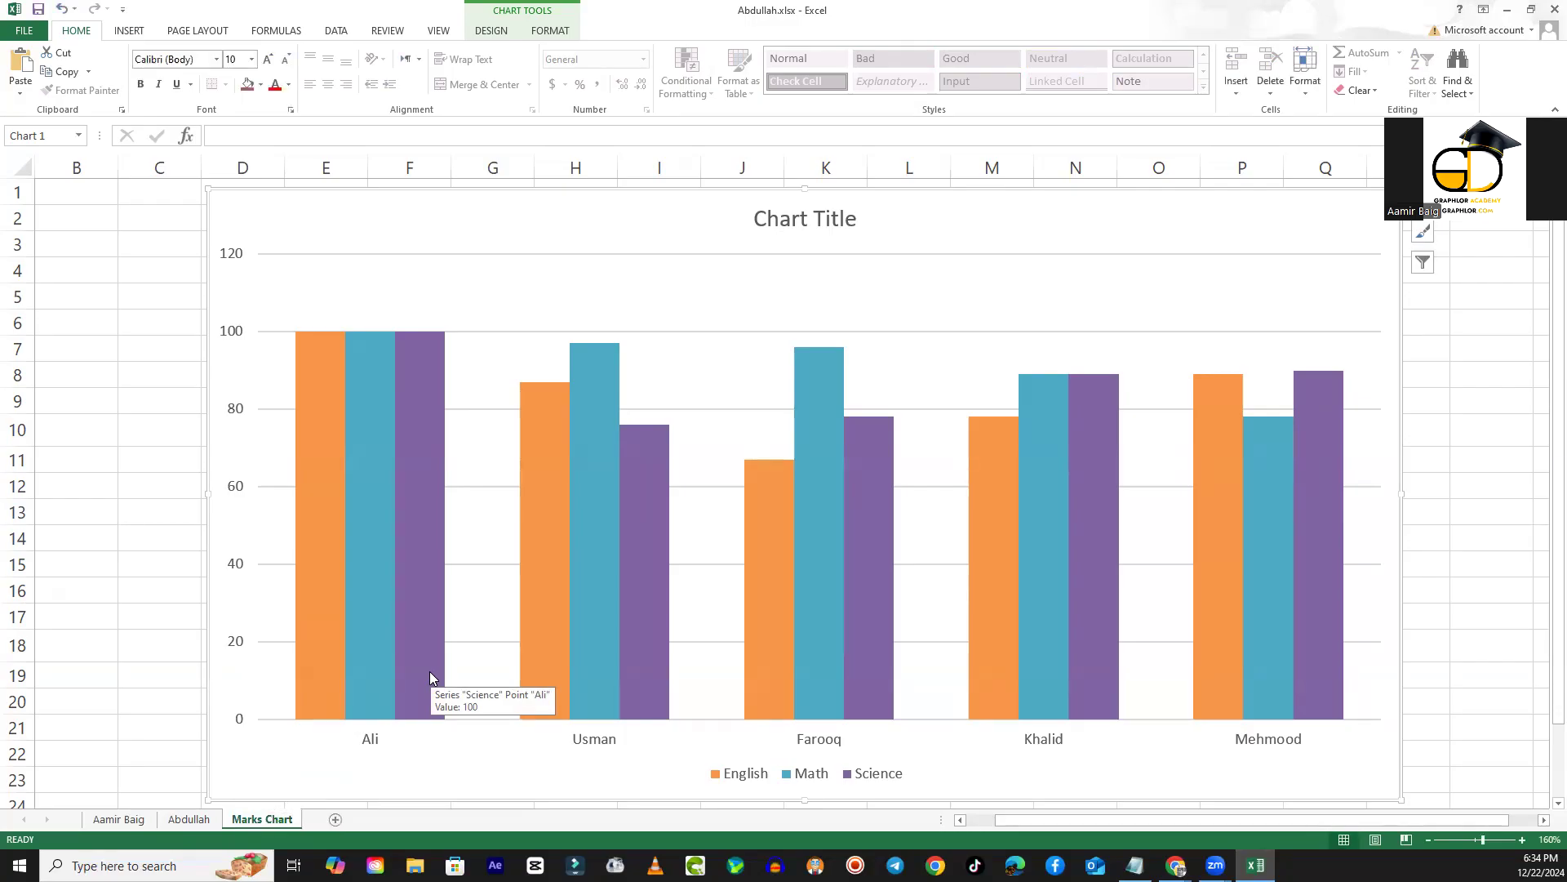
- Rename the sheet holding the marks table as Mark Sheet and widen column E to fit the longest name
{"action": "left_click", "coordinate": [176, 821]}
{"action": "right_click", "coordinate": [193, 826]}
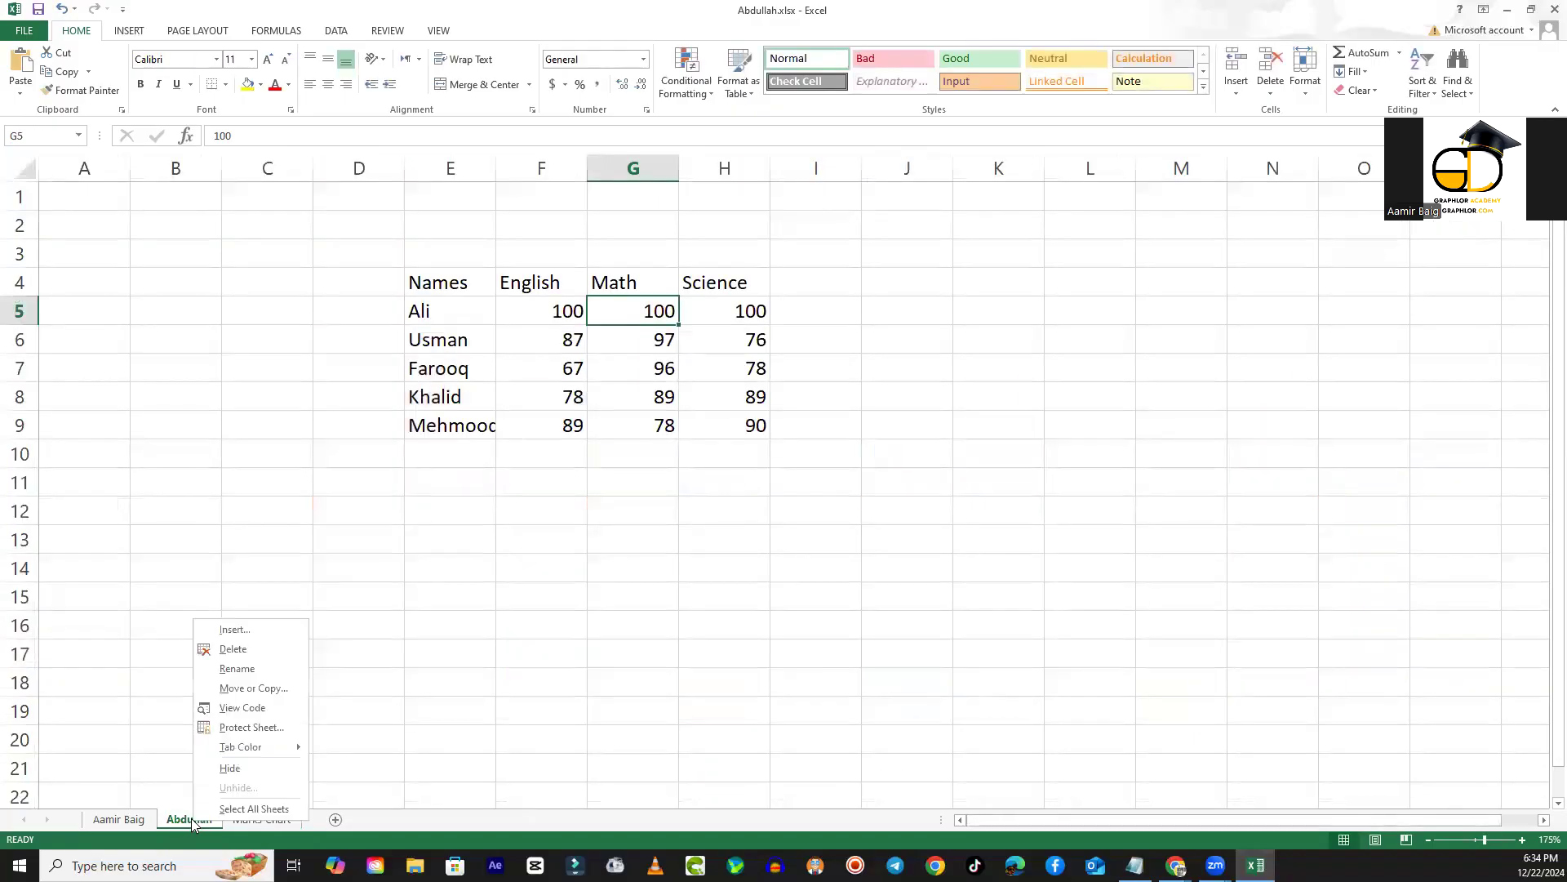
{"action": "left_click", "coordinate": [226, 677]}
{"action": "type", "text": "Mark Sheet"}
{"action": "key", "text": "Return"}
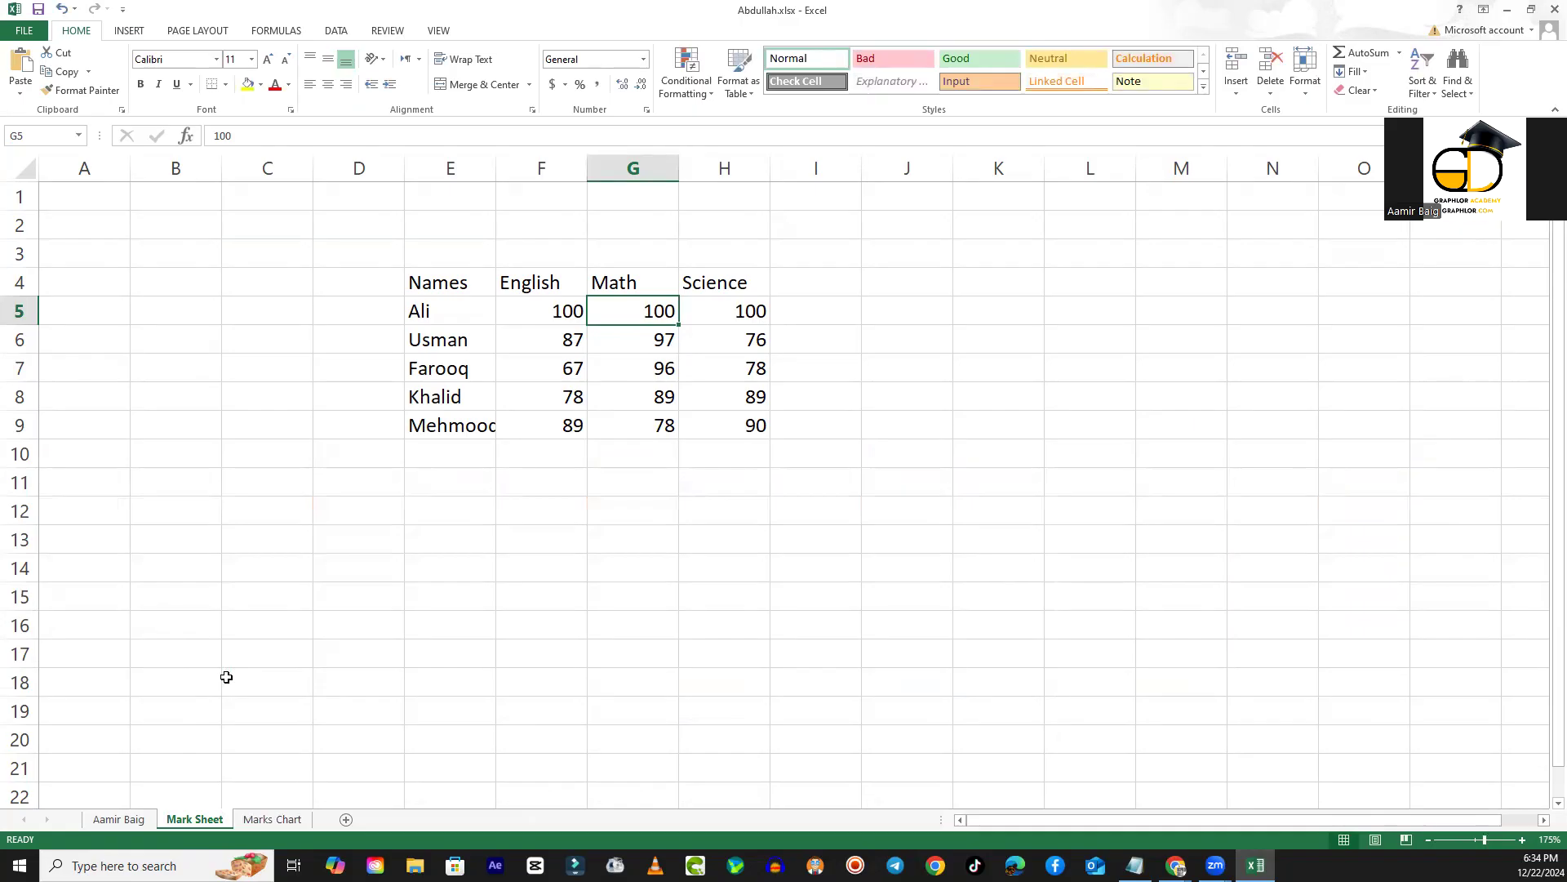
{"action": "left_click_drag", "start_coordinate": [496, 168], "coordinate": [508, 167]}
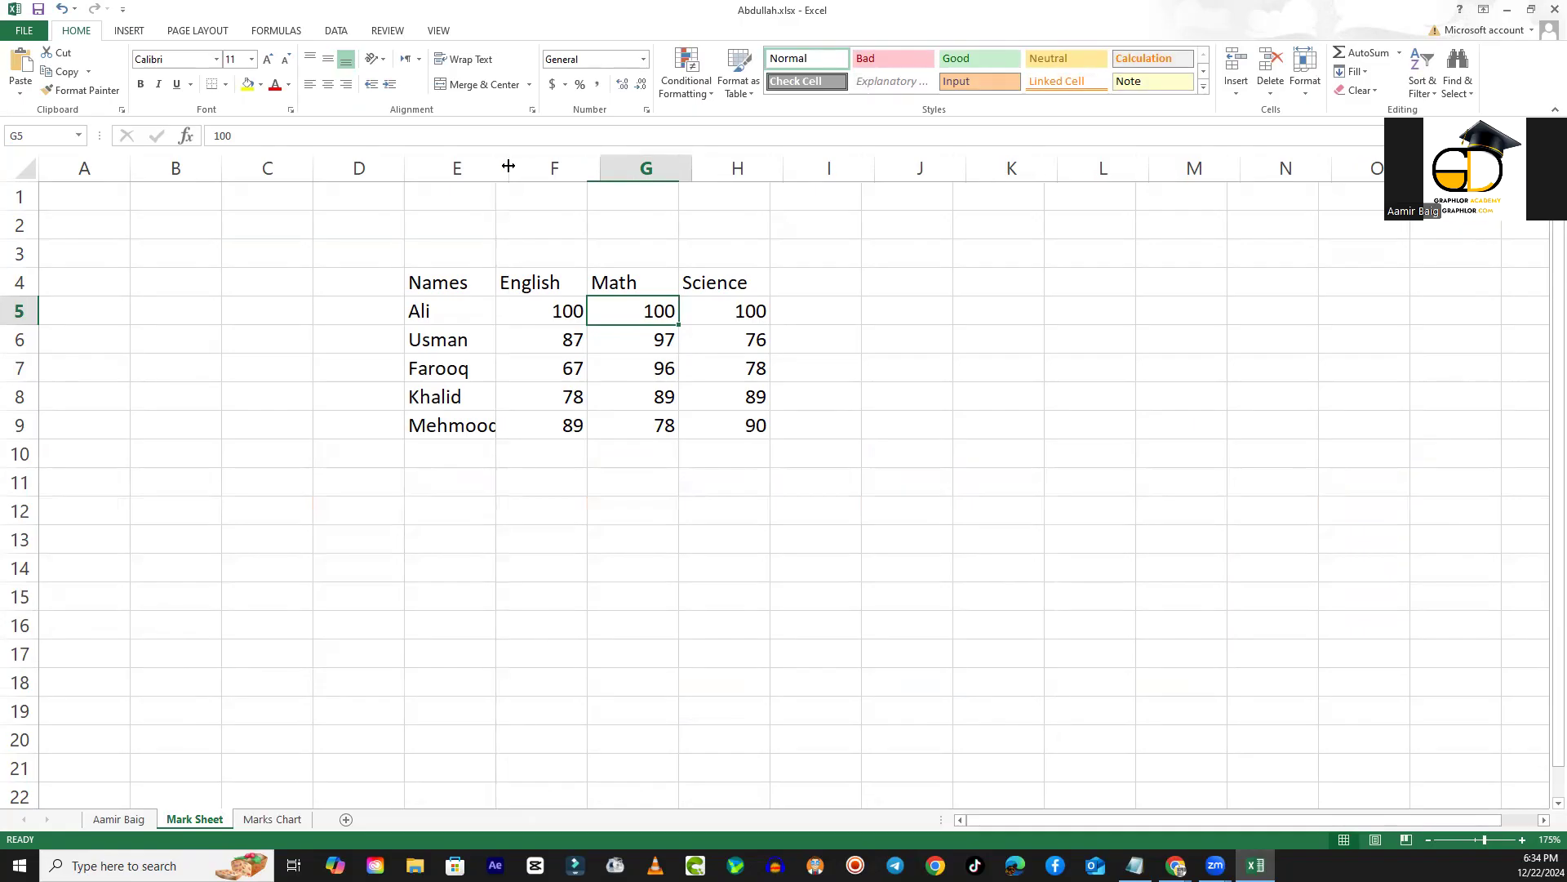
{"action": "left_click", "coordinate": [607, 629]}
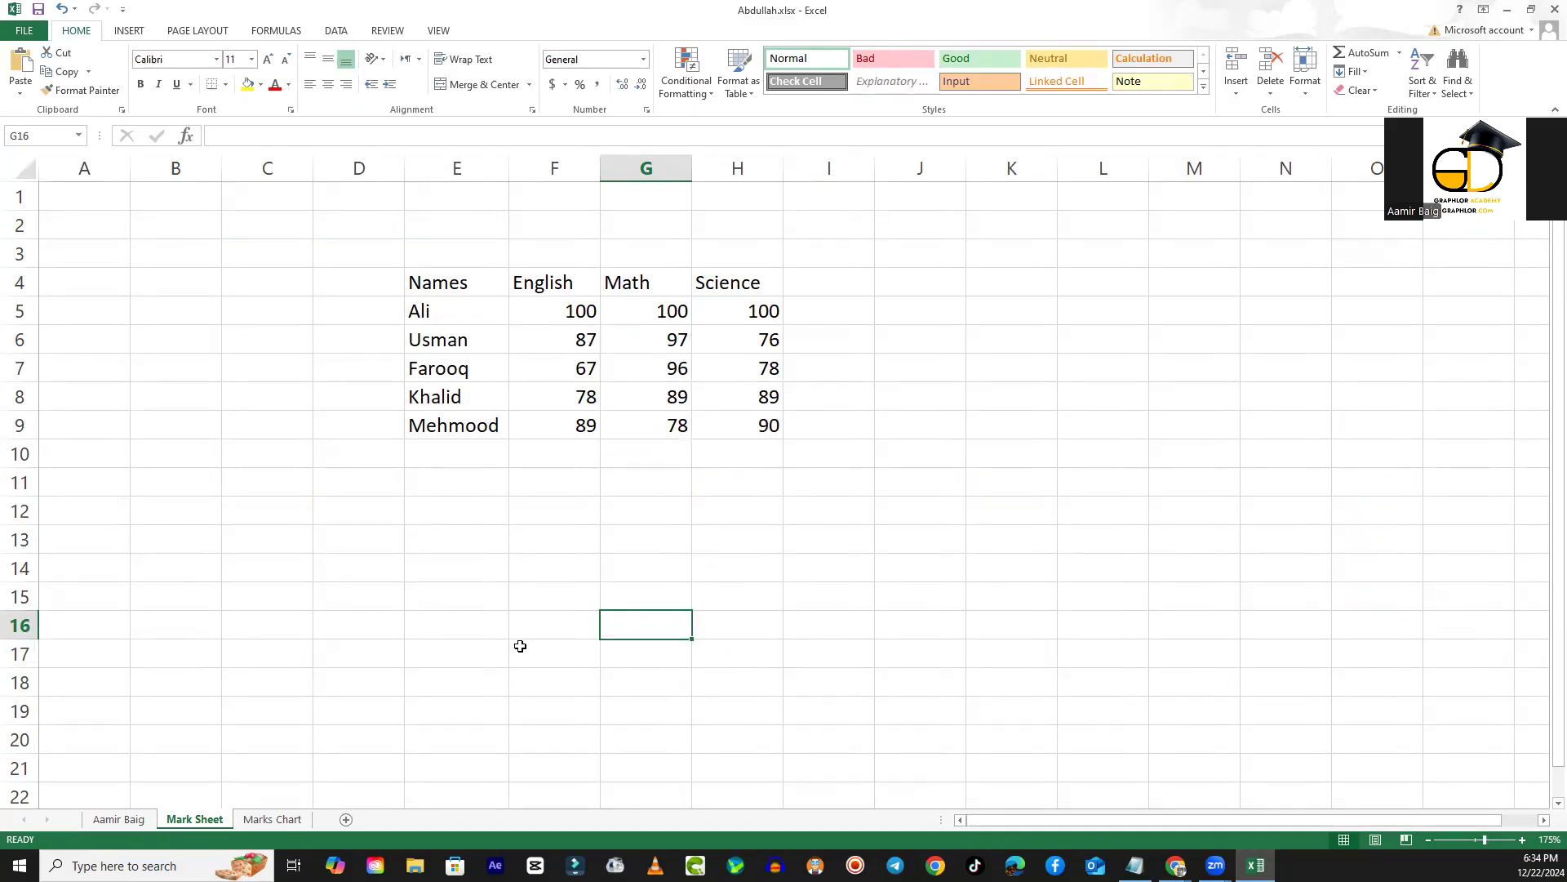
- On the Marks Chart sheet, shrink the chart and place it across about columns D to N and rows 2 to 18
{"action": "left_click", "coordinate": [273, 819]}
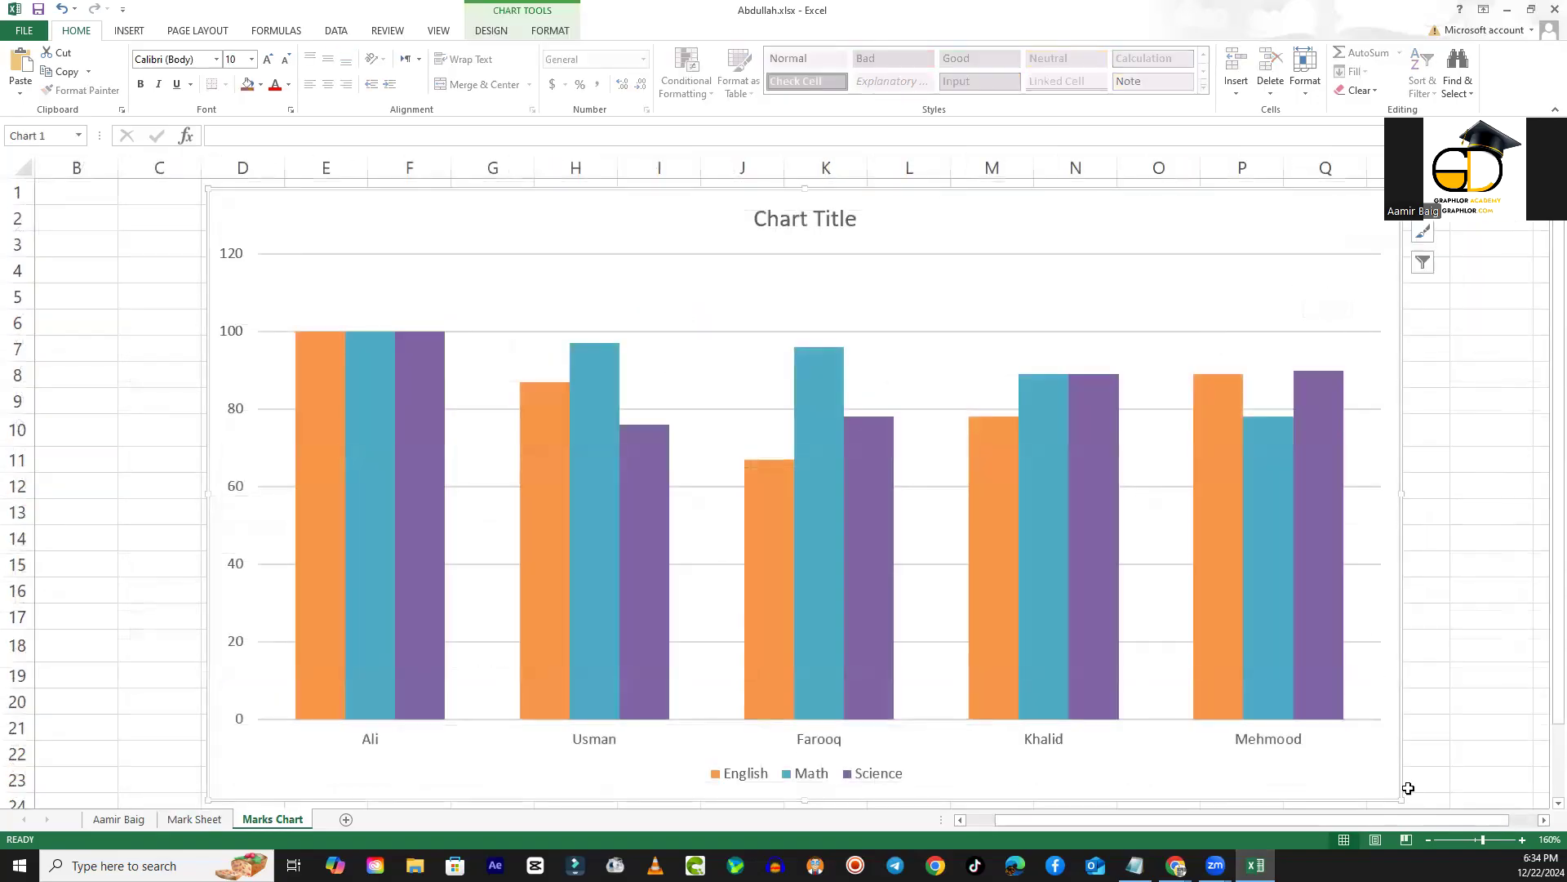
{"action": "left_click_drag", "start_coordinate": [1408, 788], "coordinate": [1107, 638]}
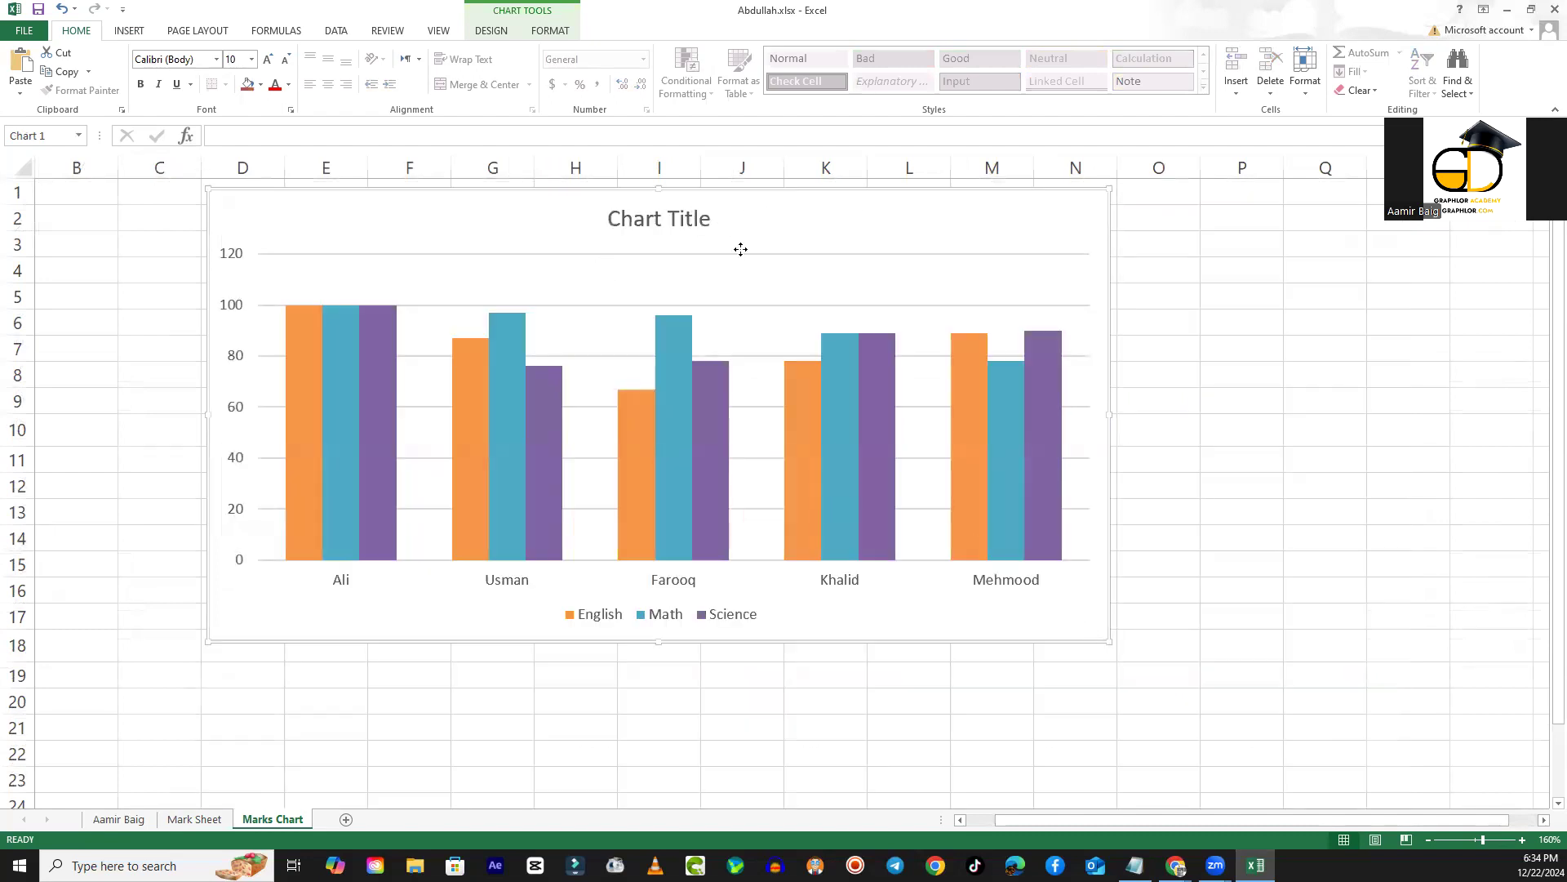
{"action": "left_click_drag", "start_coordinate": [741, 249], "coordinate": [767, 272]}
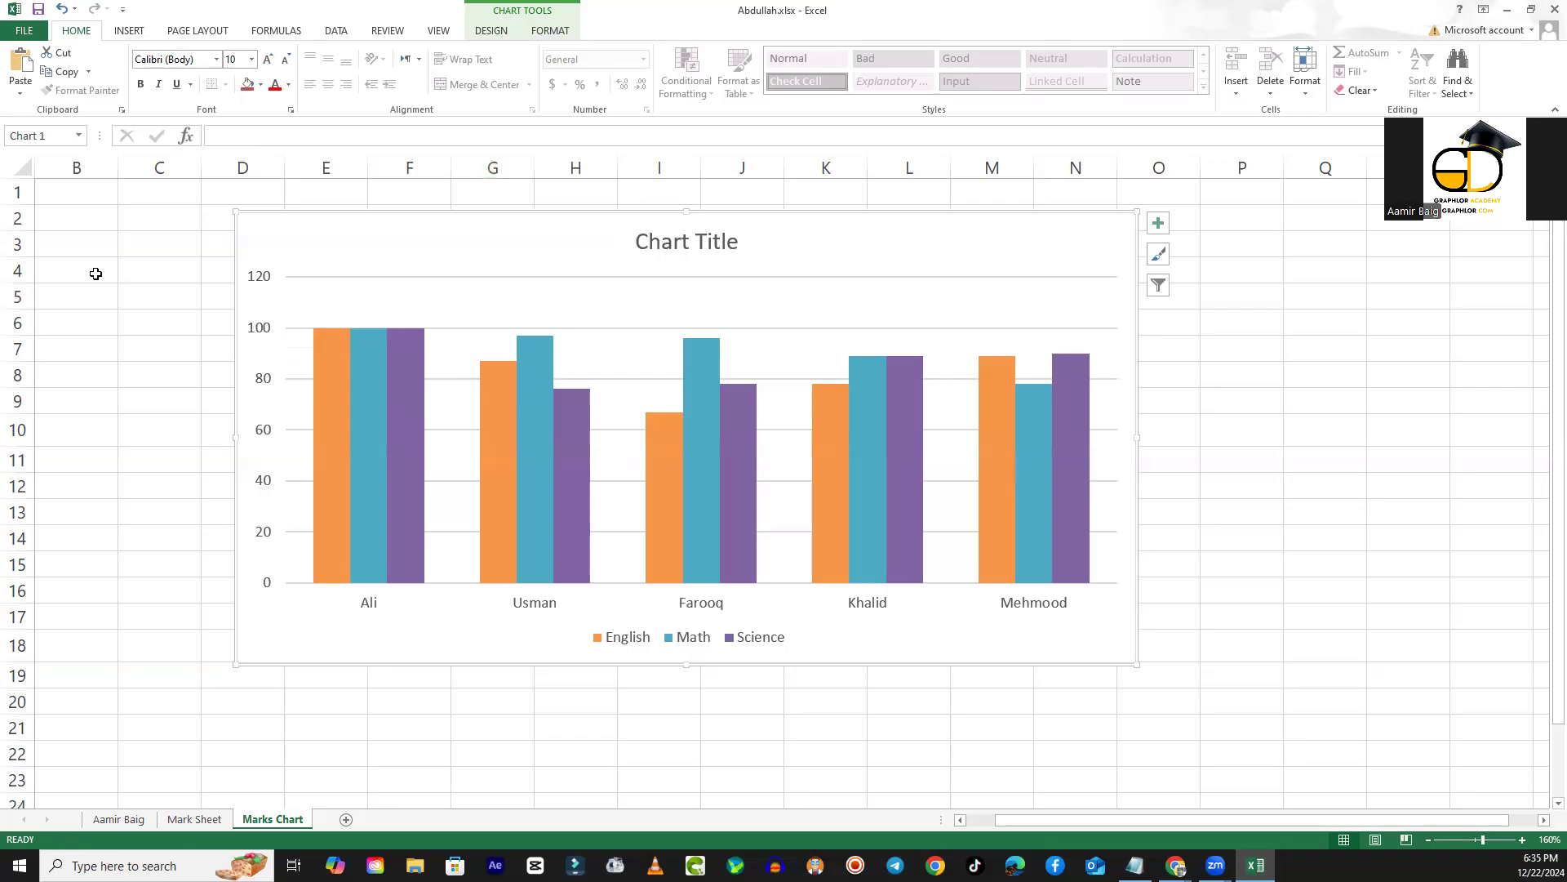
{"action": "left_click", "coordinate": [139, 259]}
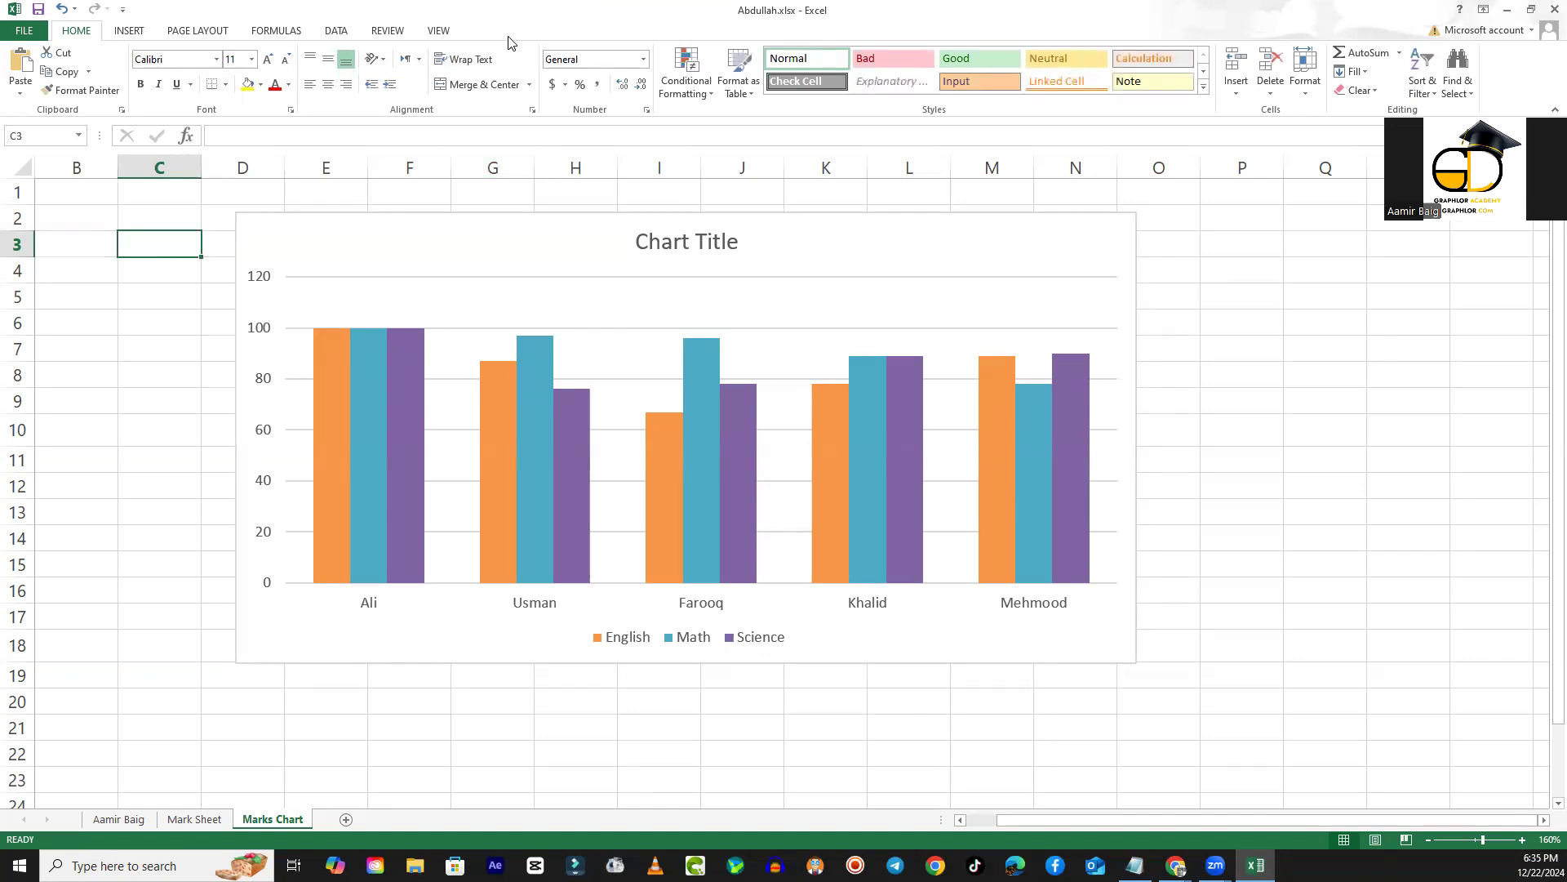
- Examine the design and format options of the marks chart, including those for its English series
{"action": "left_click", "coordinate": [431, 247]}
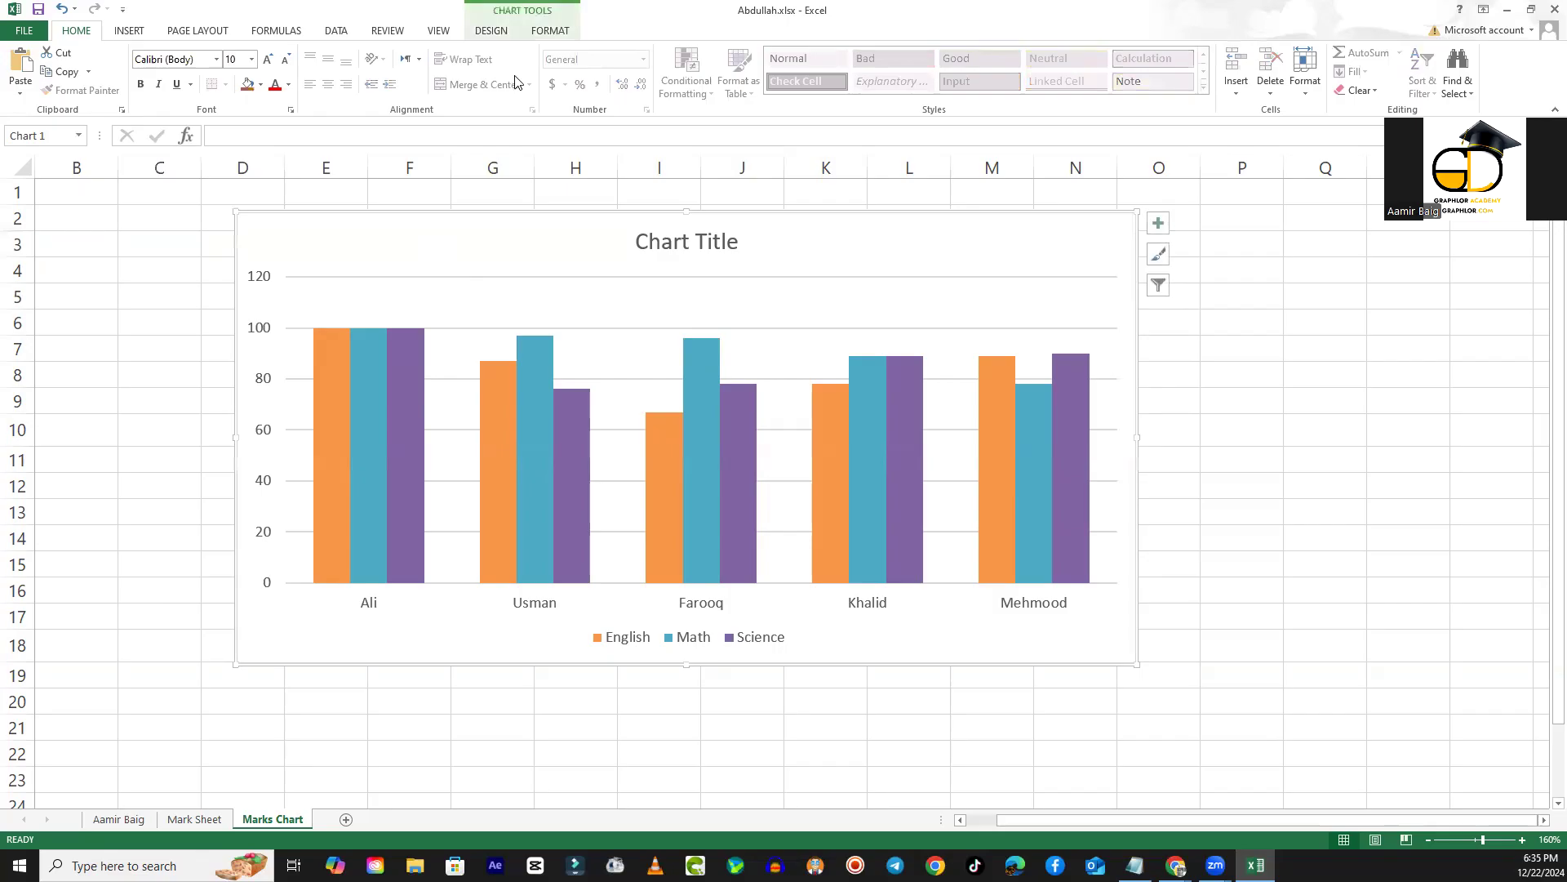
{"action": "left_click", "coordinate": [491, 31]}
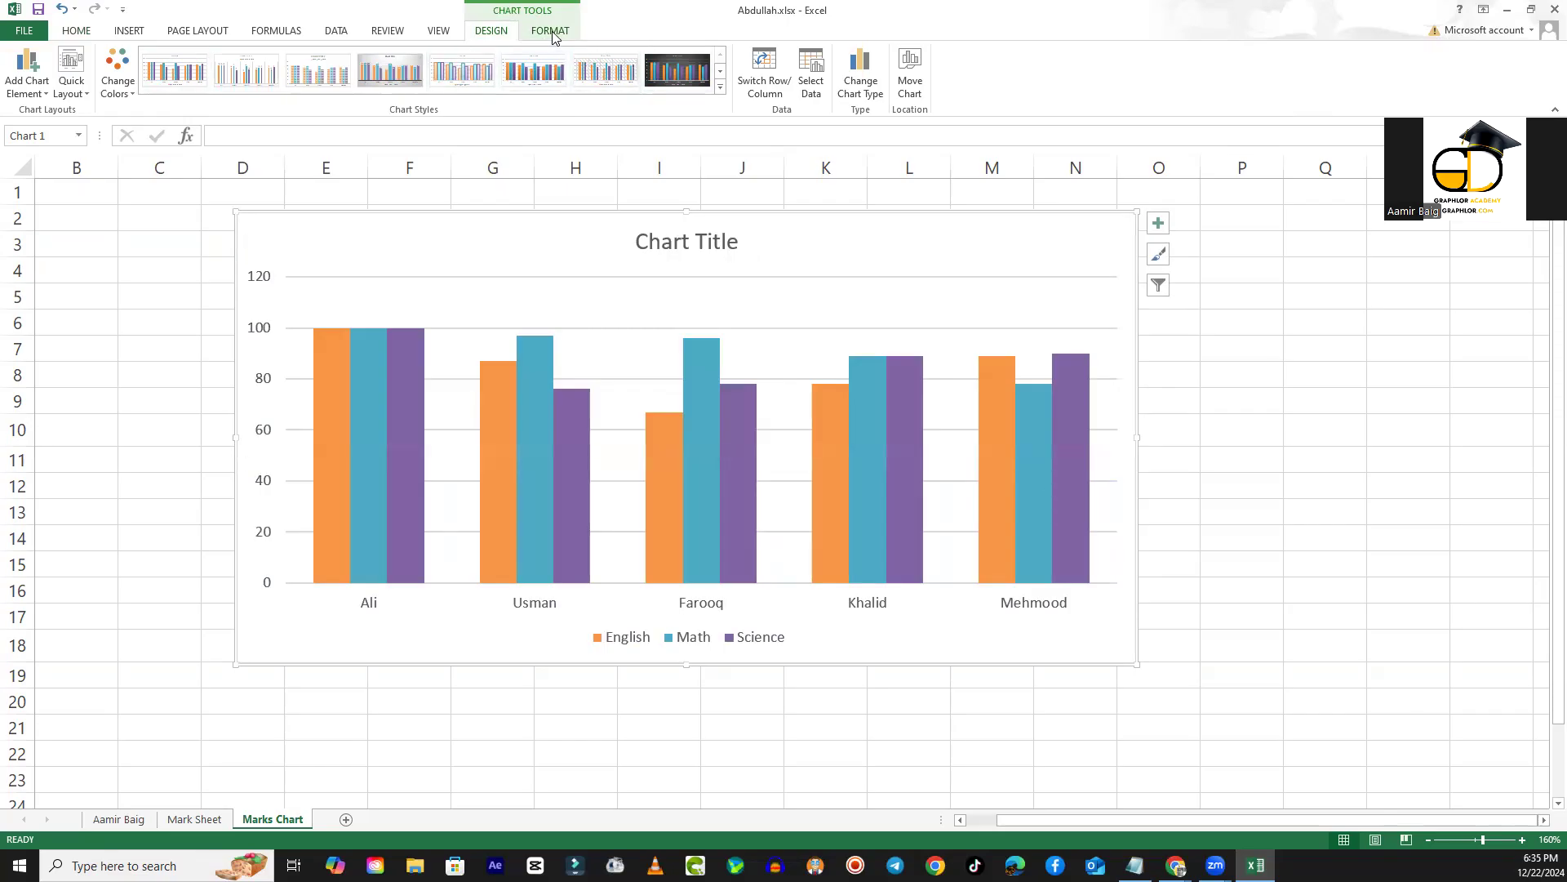
{"action": "left_click", "coordinate": [552, 33]}
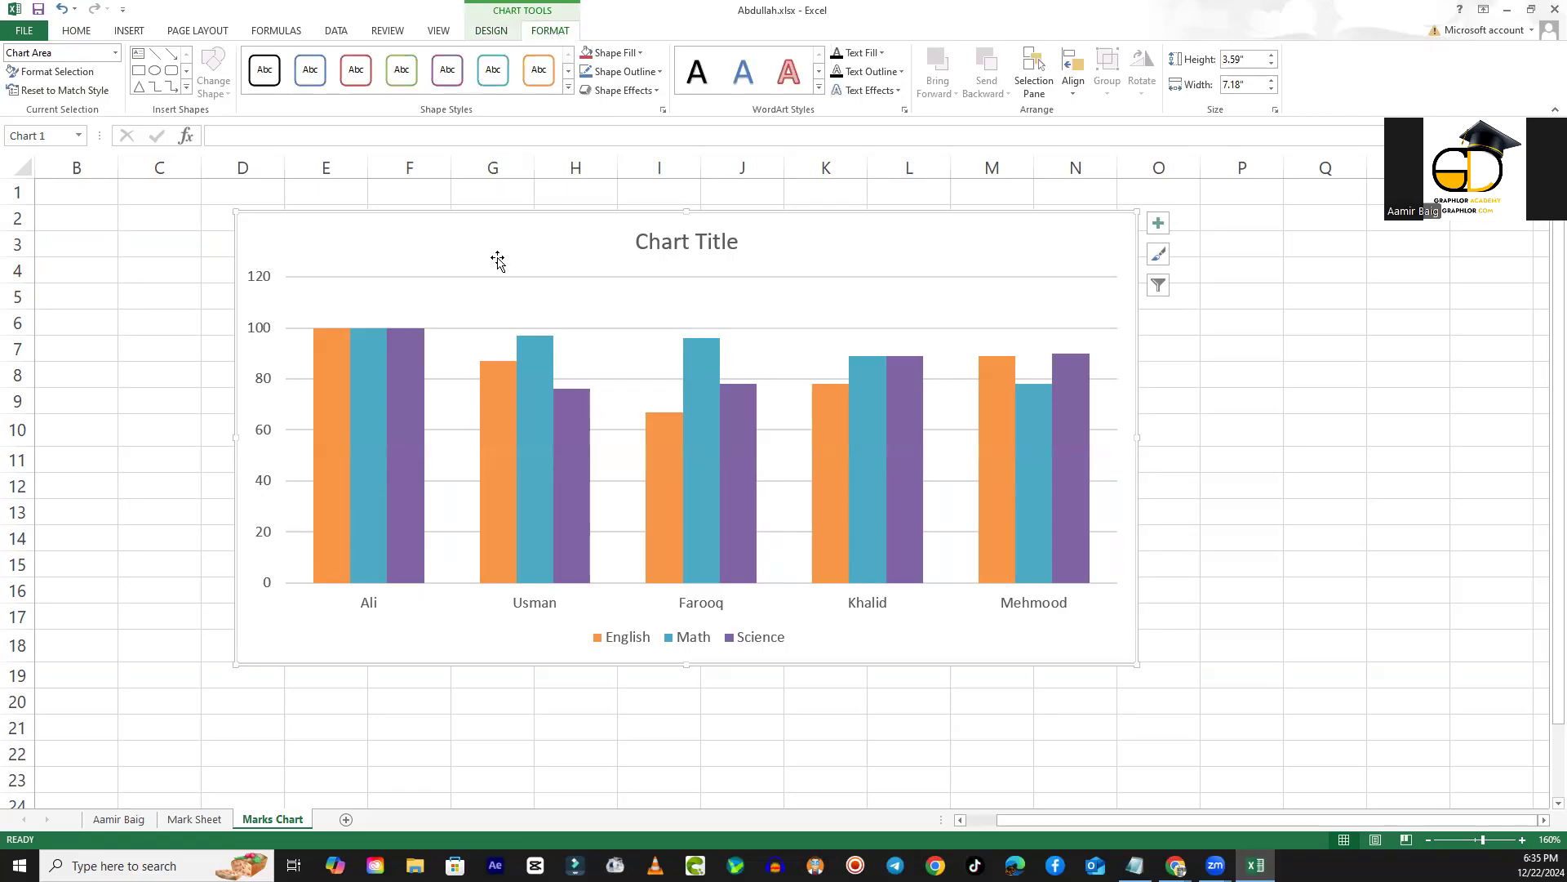
{"action": "left_click", "coordinate": [532, 376]}
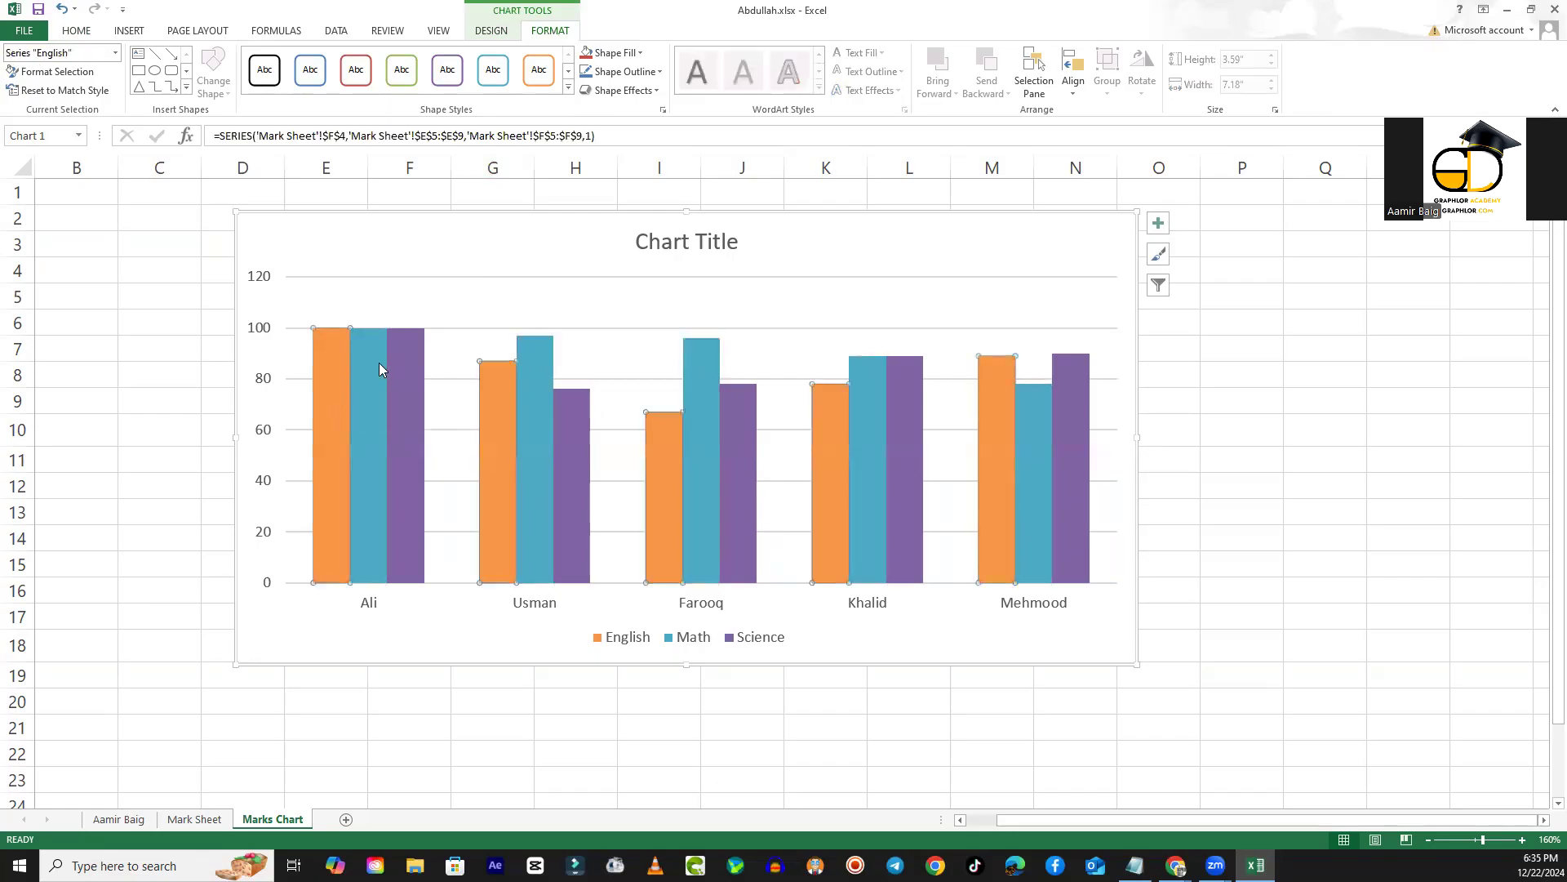
{"action": "left_click", "coordinate": [337, 364]}
{"action": "left_click", "coordinate": [581, 225]}
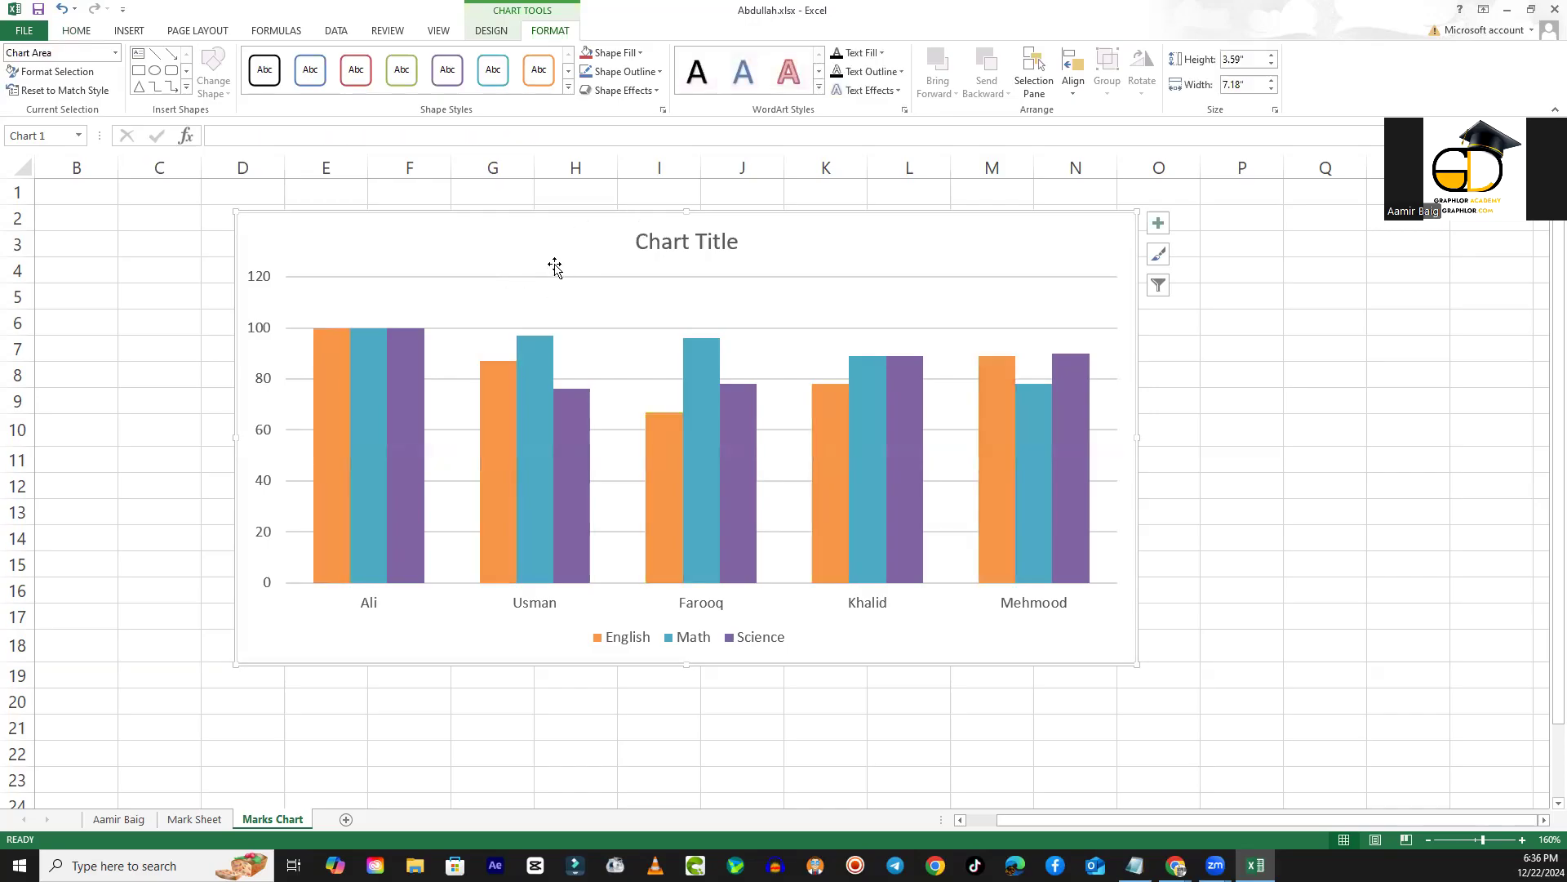
- Shift the chart slightly down to start at row 3, and select its title, value axis, category axis and legend in turn
{"action": "left_click_drag", "start_coordinate": [770, 229], "coordinate": [773, 248]}
{"action": "left_click", "coordinate": [729, 264]}
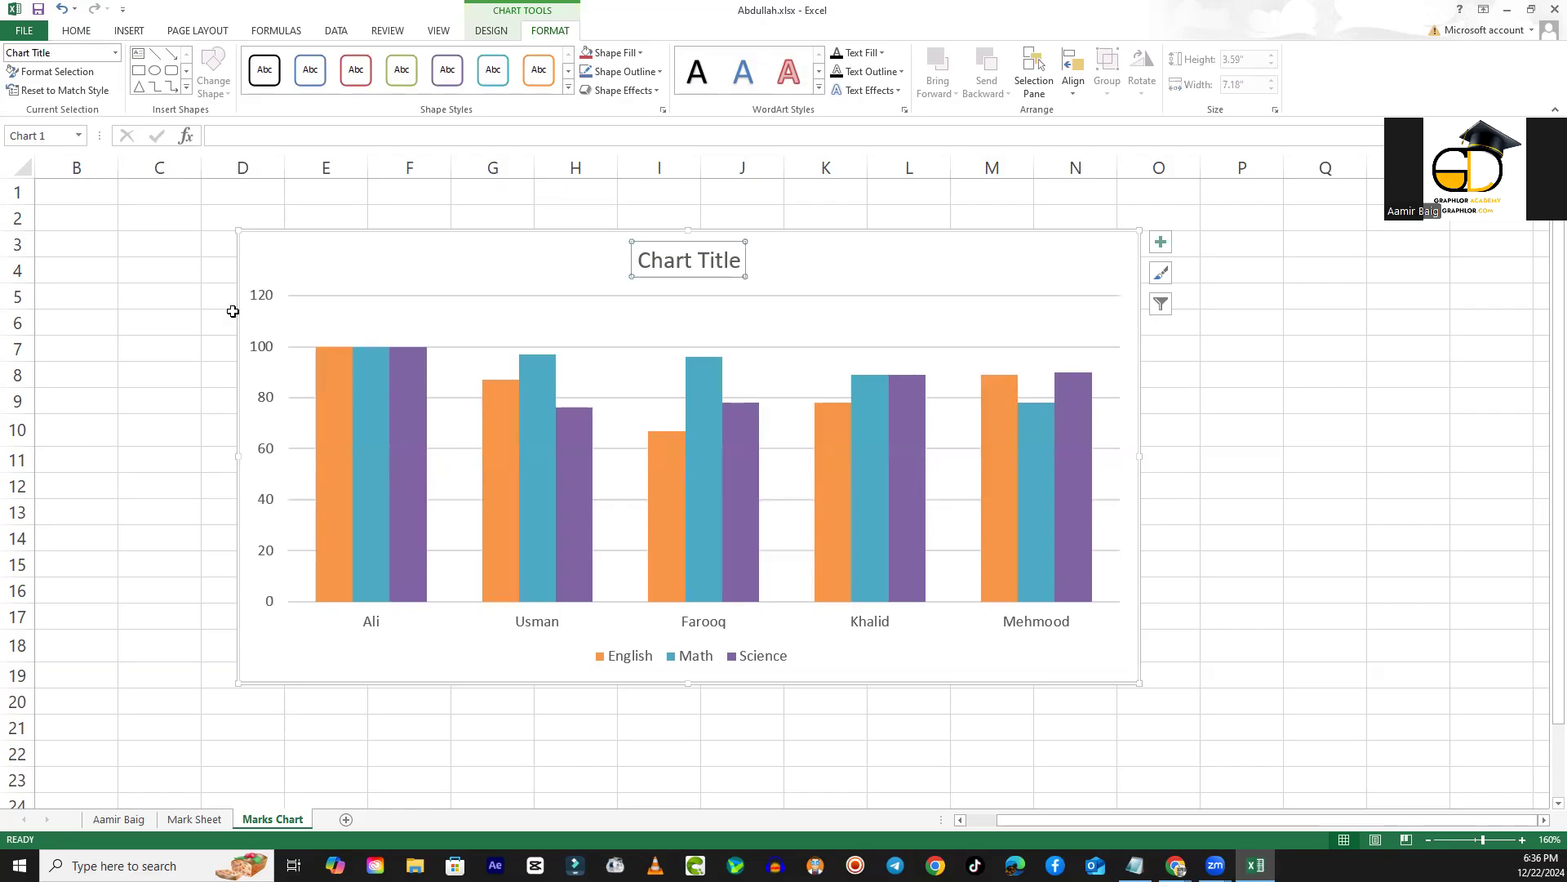
{"action": "left_click", "coordinate": [264, 300]}
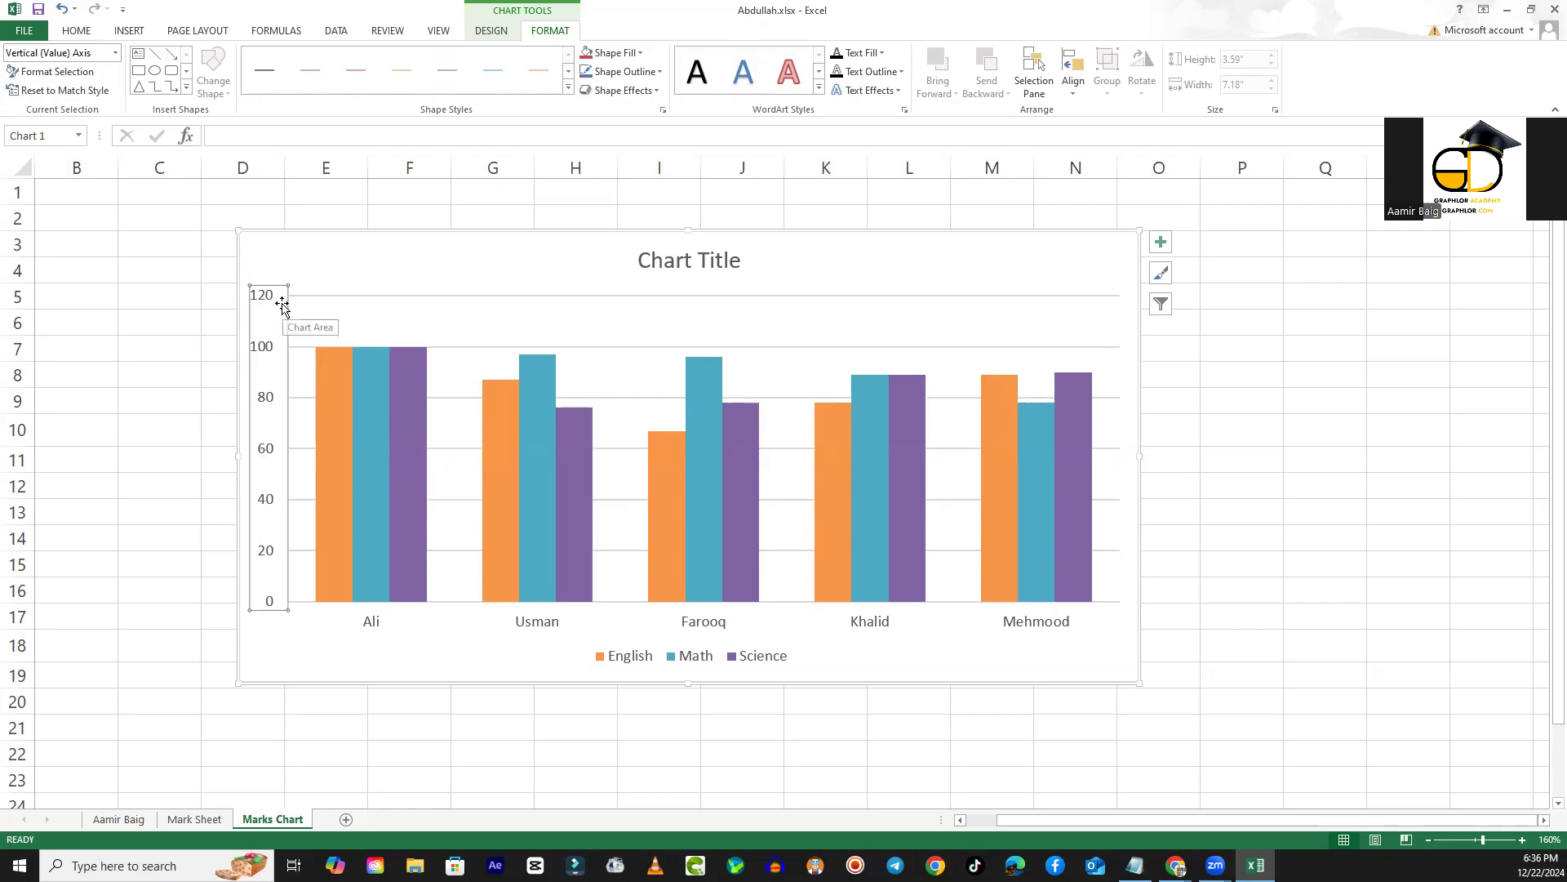
{"action": "left_click", "coordinate": [531, 626]}
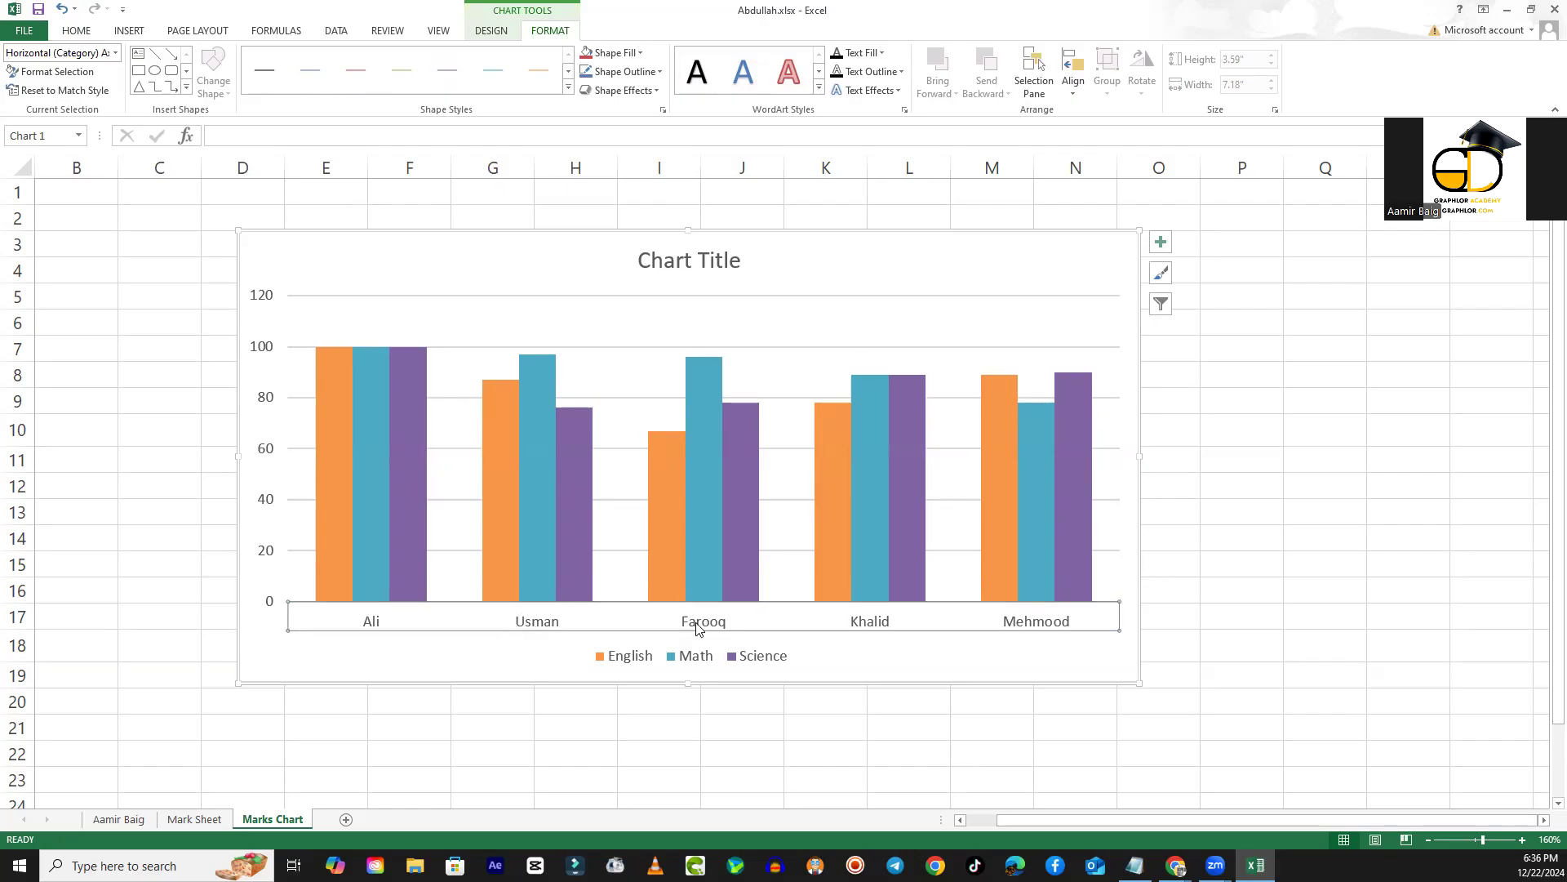
{"action": "left_click", "coordinate": [698, 662]}
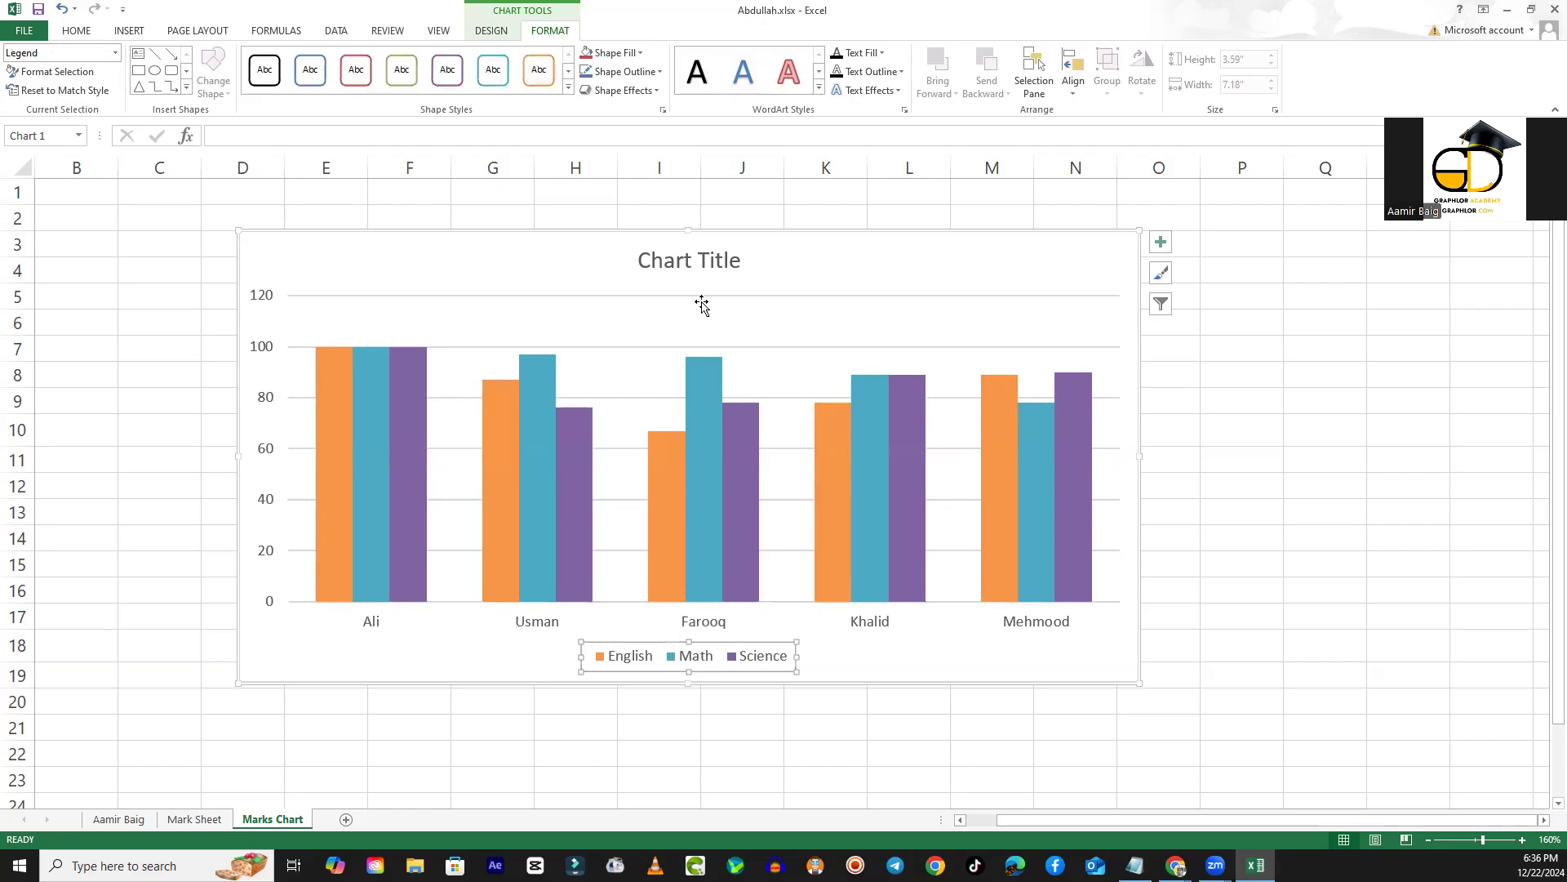
- Set the chart title's text to font size 20 and the Anta font
{"action": "left_click", "coordinate": [722, 272]}
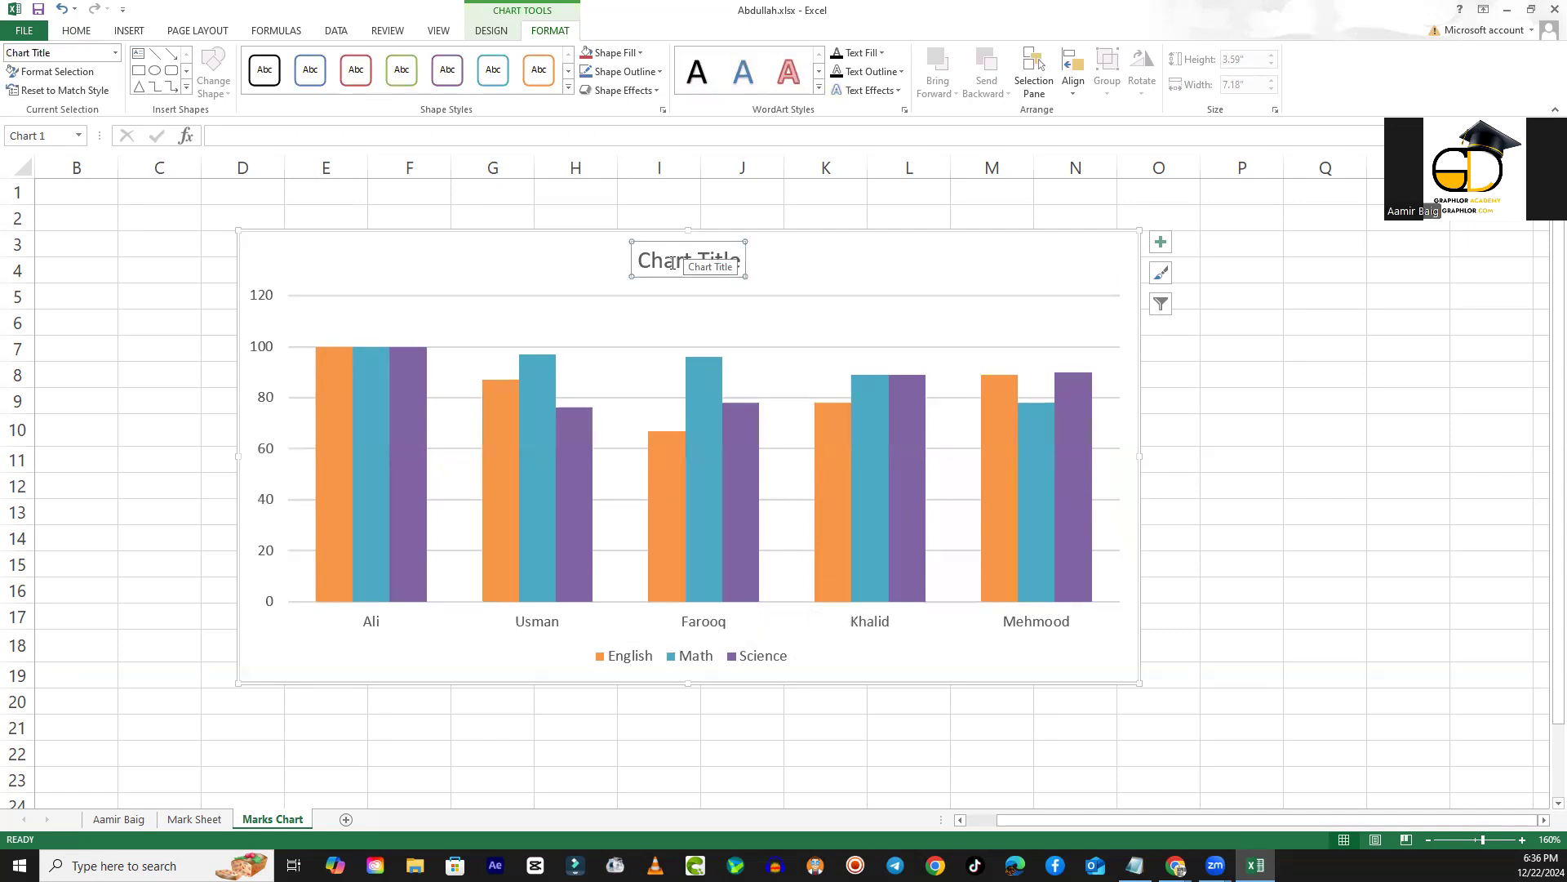
{"action": "left_click", "coordinate": [721, 263]}
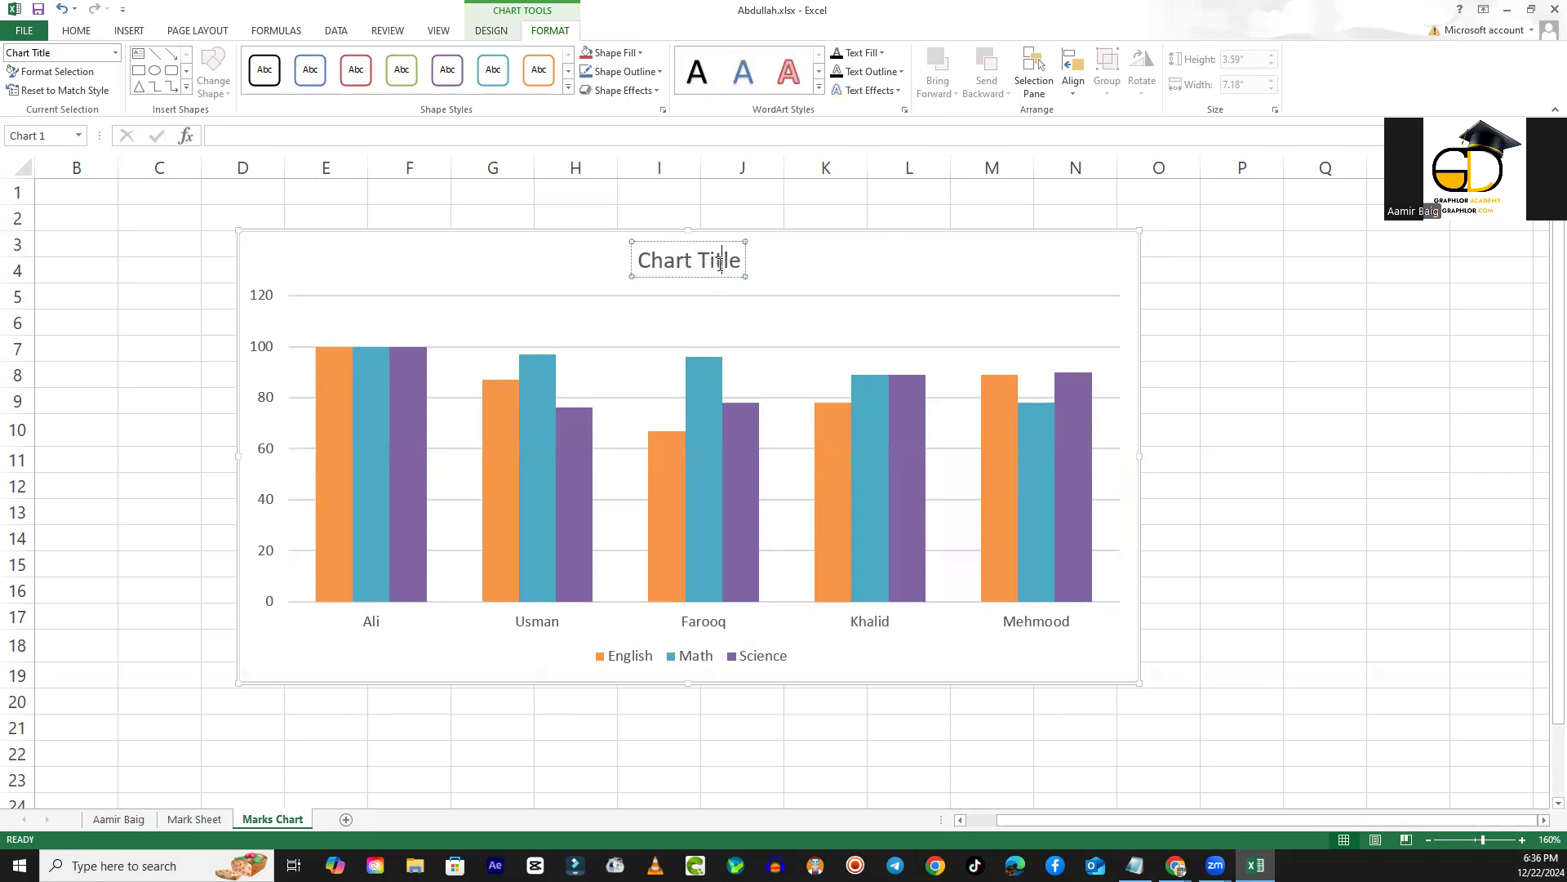
{"action": "triple_click", "coordinate": [720, 263]}
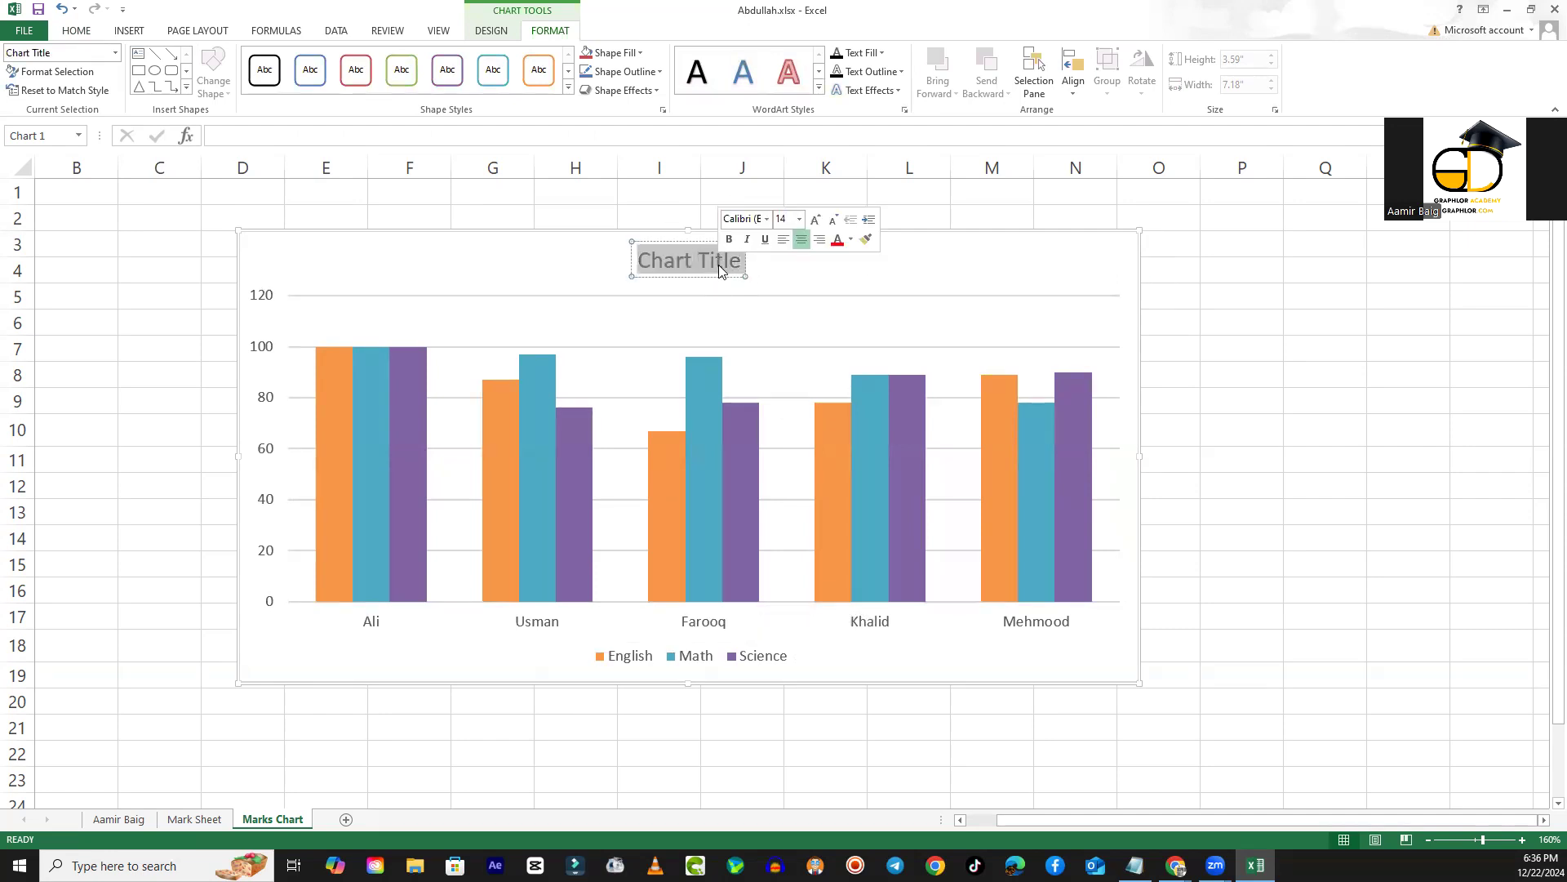
{"action": "left_click", "coordinate": [799, 219]}
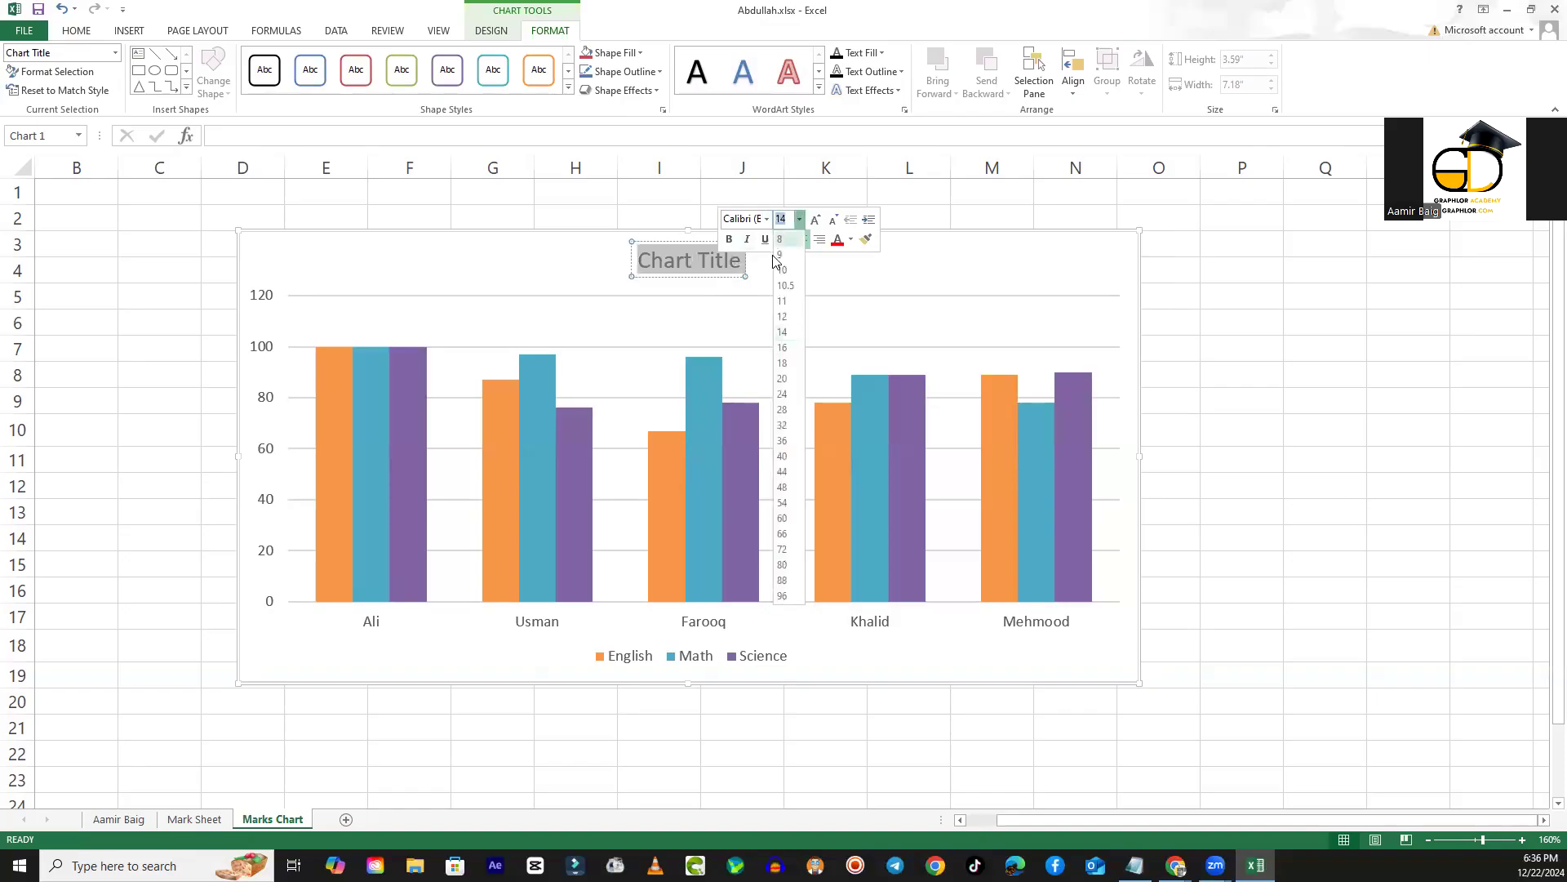
{"action": "left_click", "coordinate": [782, 378]}
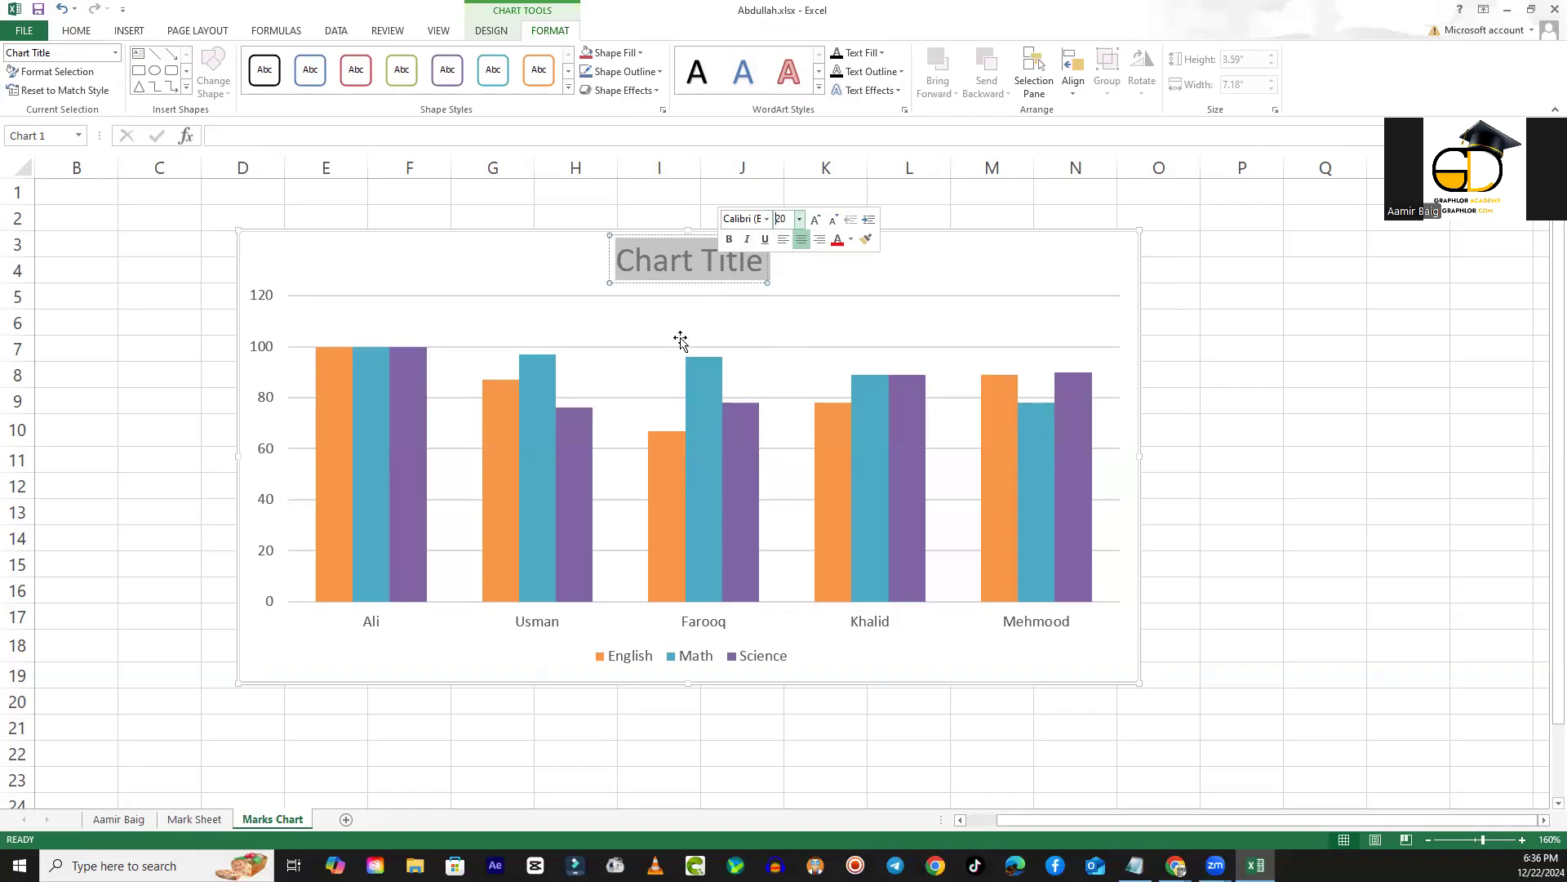
{"action": "left_click", "coordinate": [769, 220]}
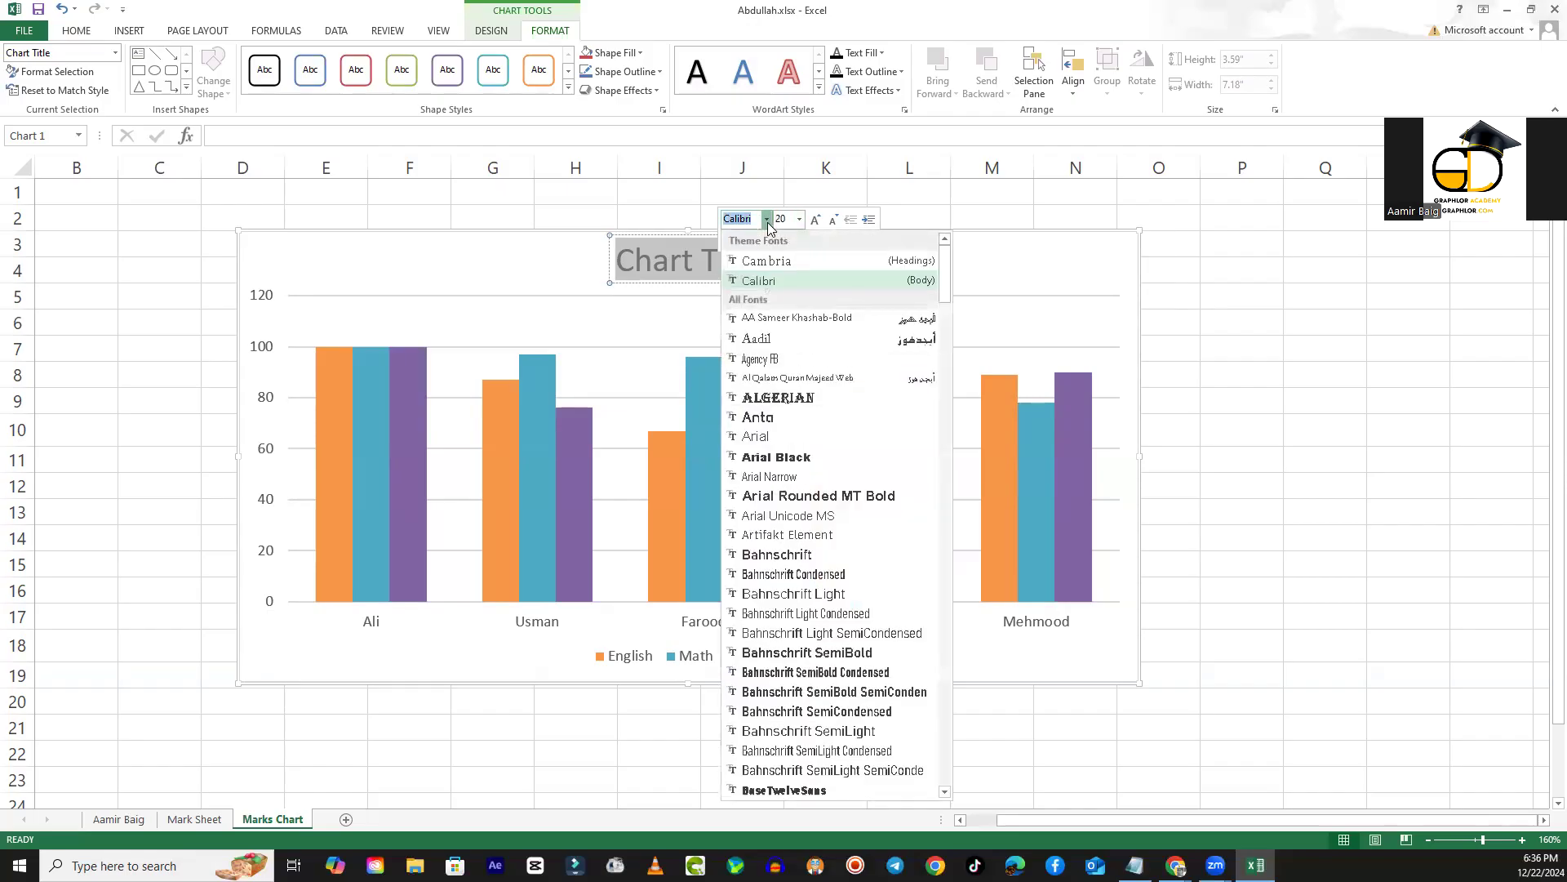
{"action": "left_click", "coordinate": [777, 423]}
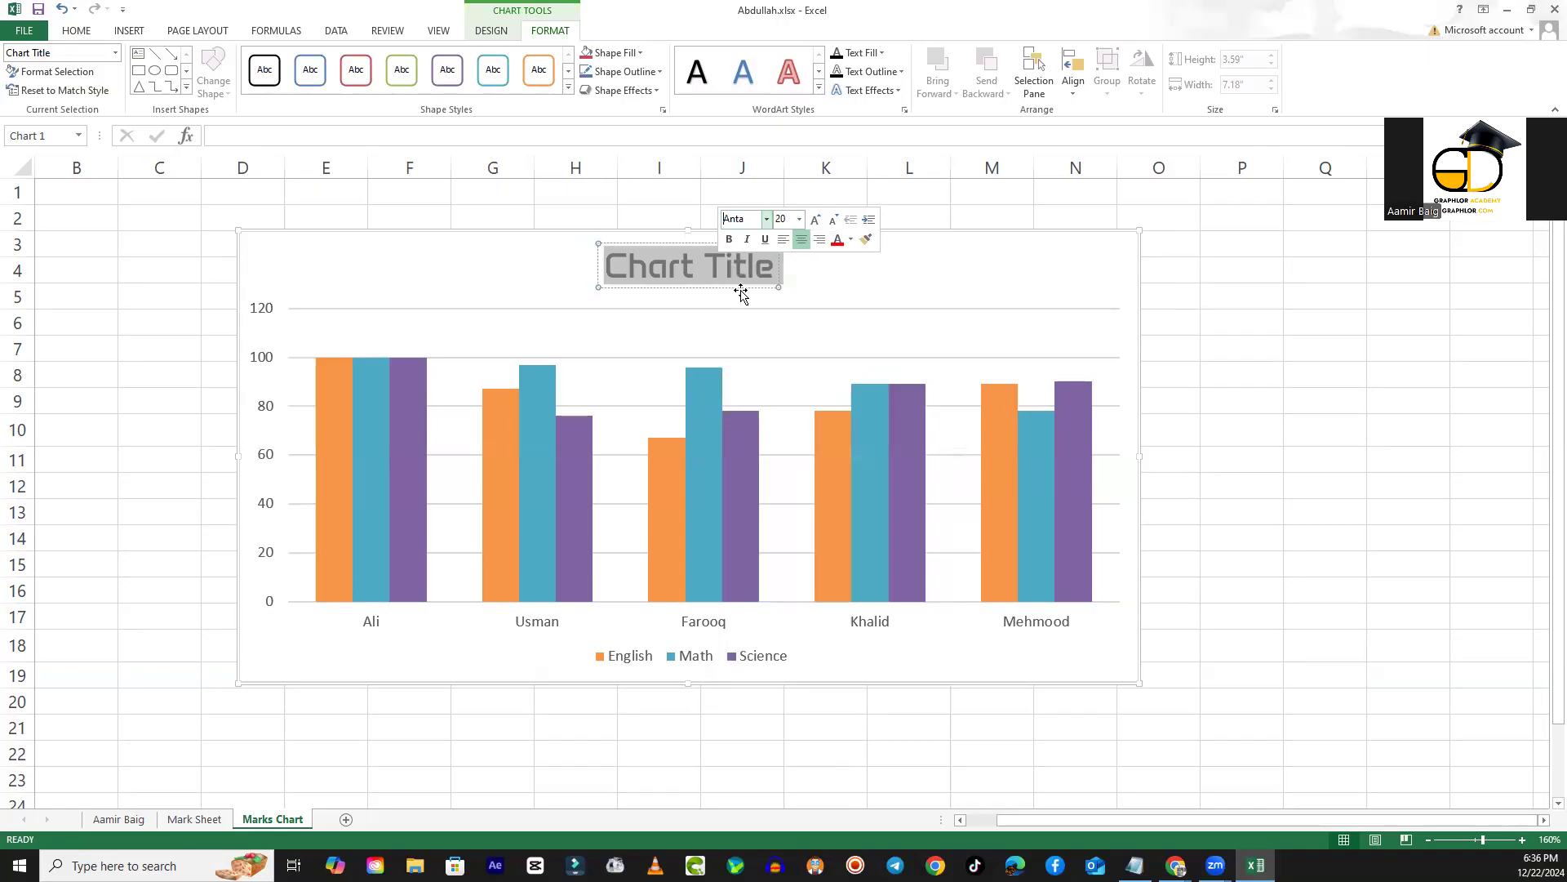
{"action": "left_click", "coordinate": [825, 292]}
- Apply the olive-green outlined WordArt style to the chart title
{"action": "left_click", "coordinate": [695, 272]}
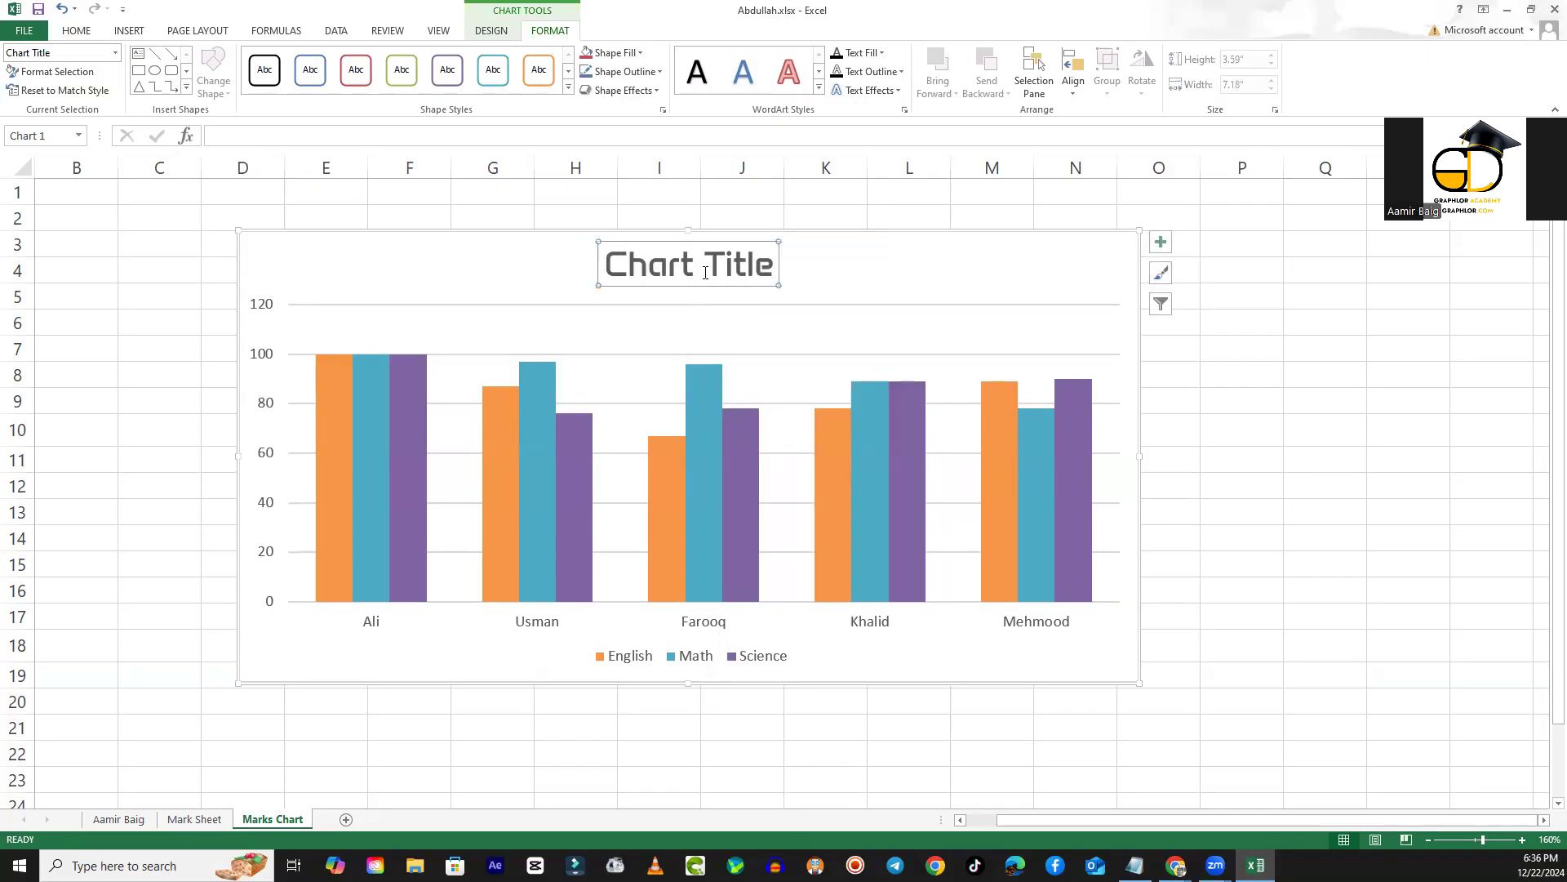
{"action": "left_click", "coordinate": [819, 87]}
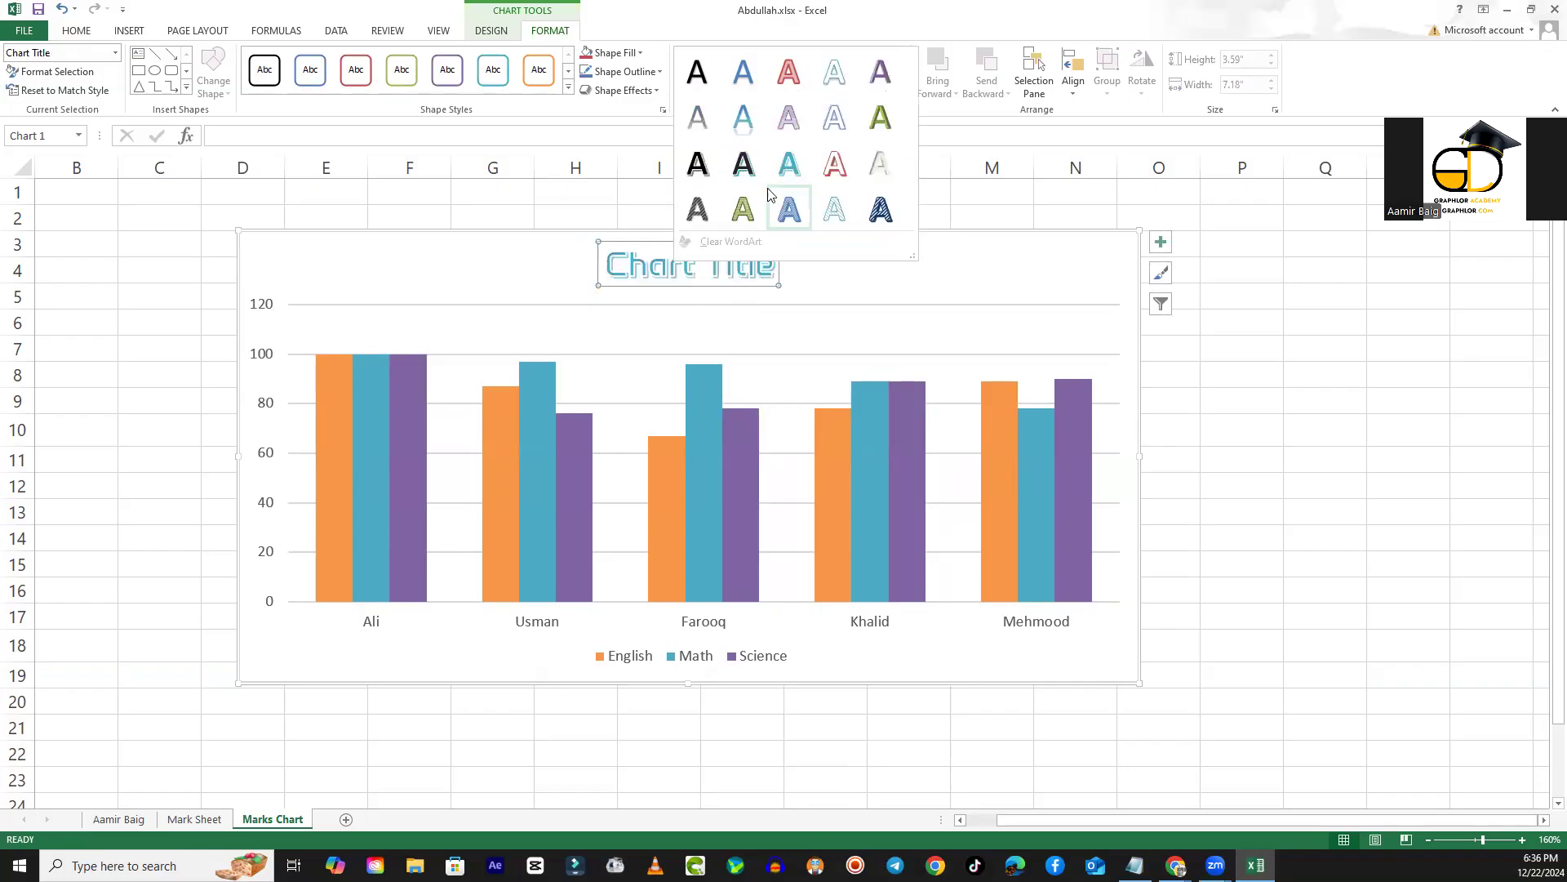
{"action": "left_click", "coordinate": [746, 210]}
{"action": "left_click", "coordinate": [819, 256]}
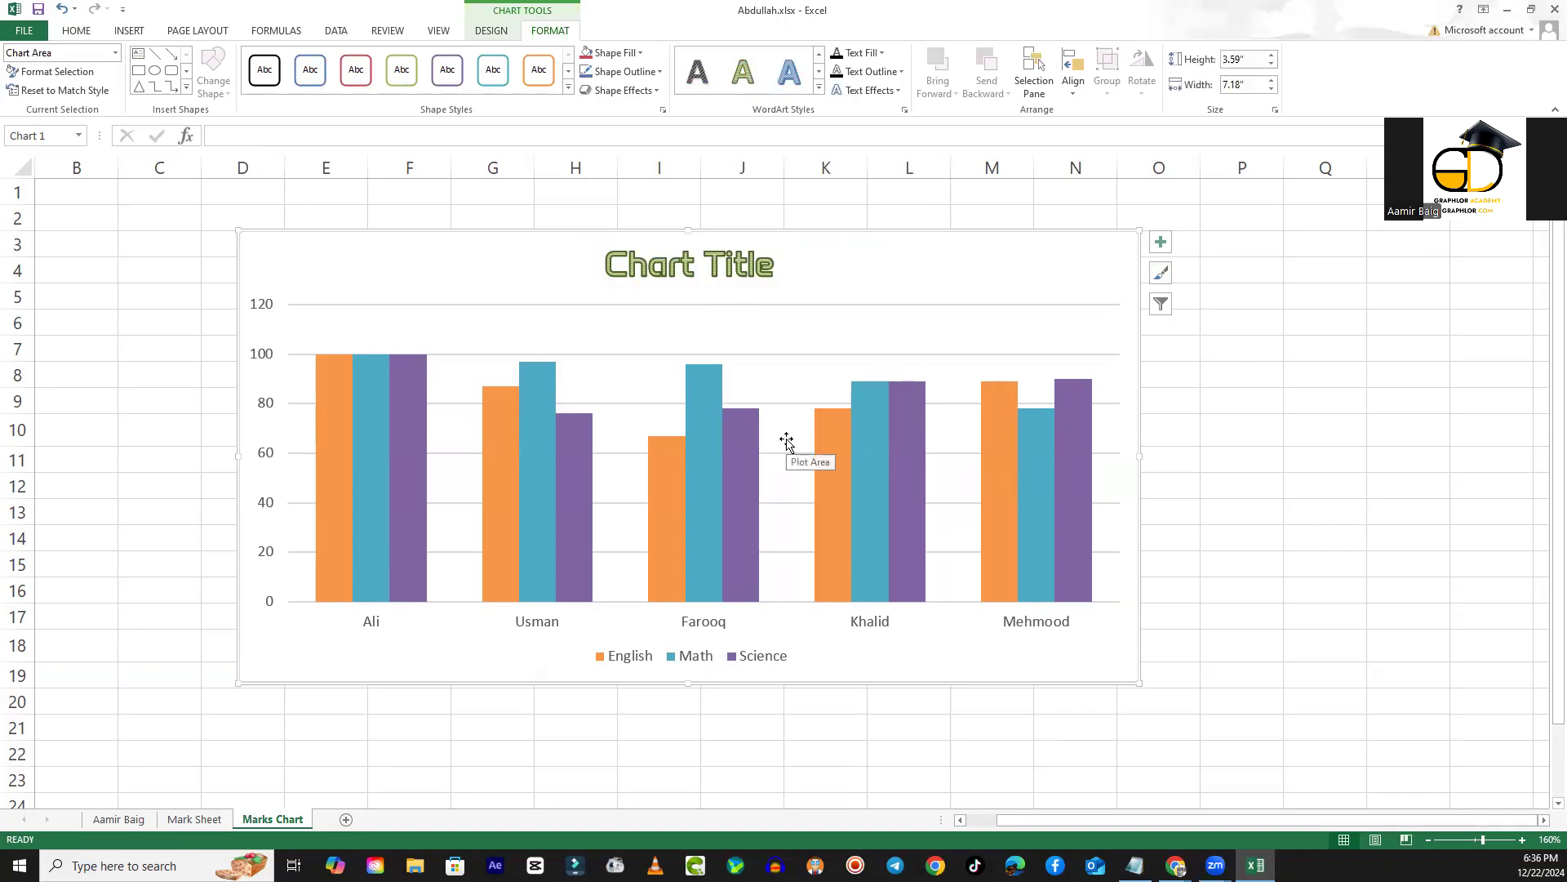
{"action": "right_click", "coordinate": [894, 275]}
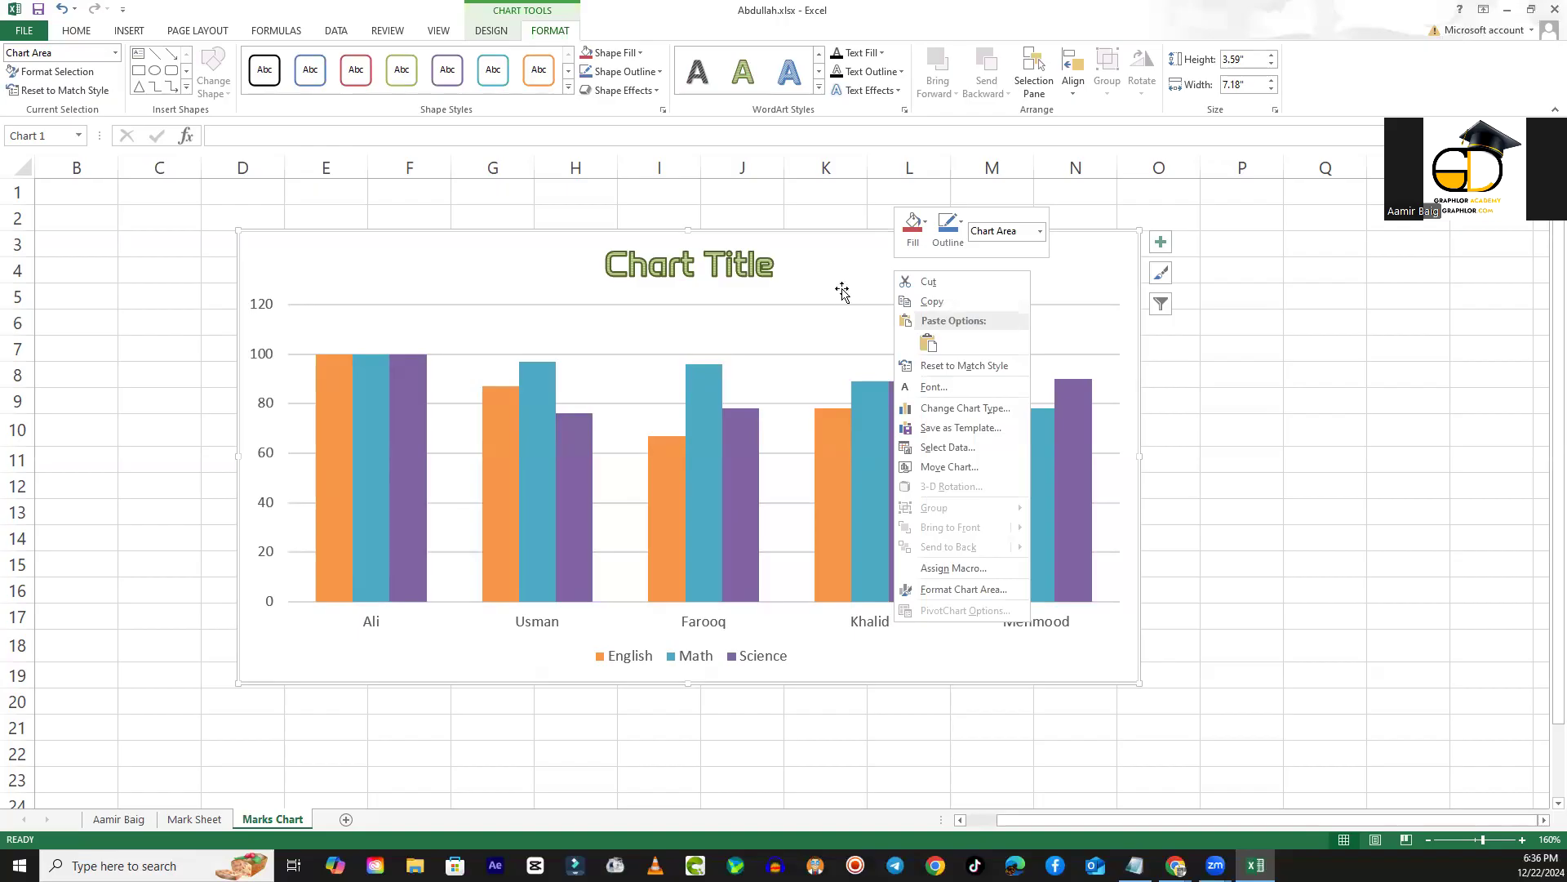
{"action": "left_click", "coordinate": [842, 291]}
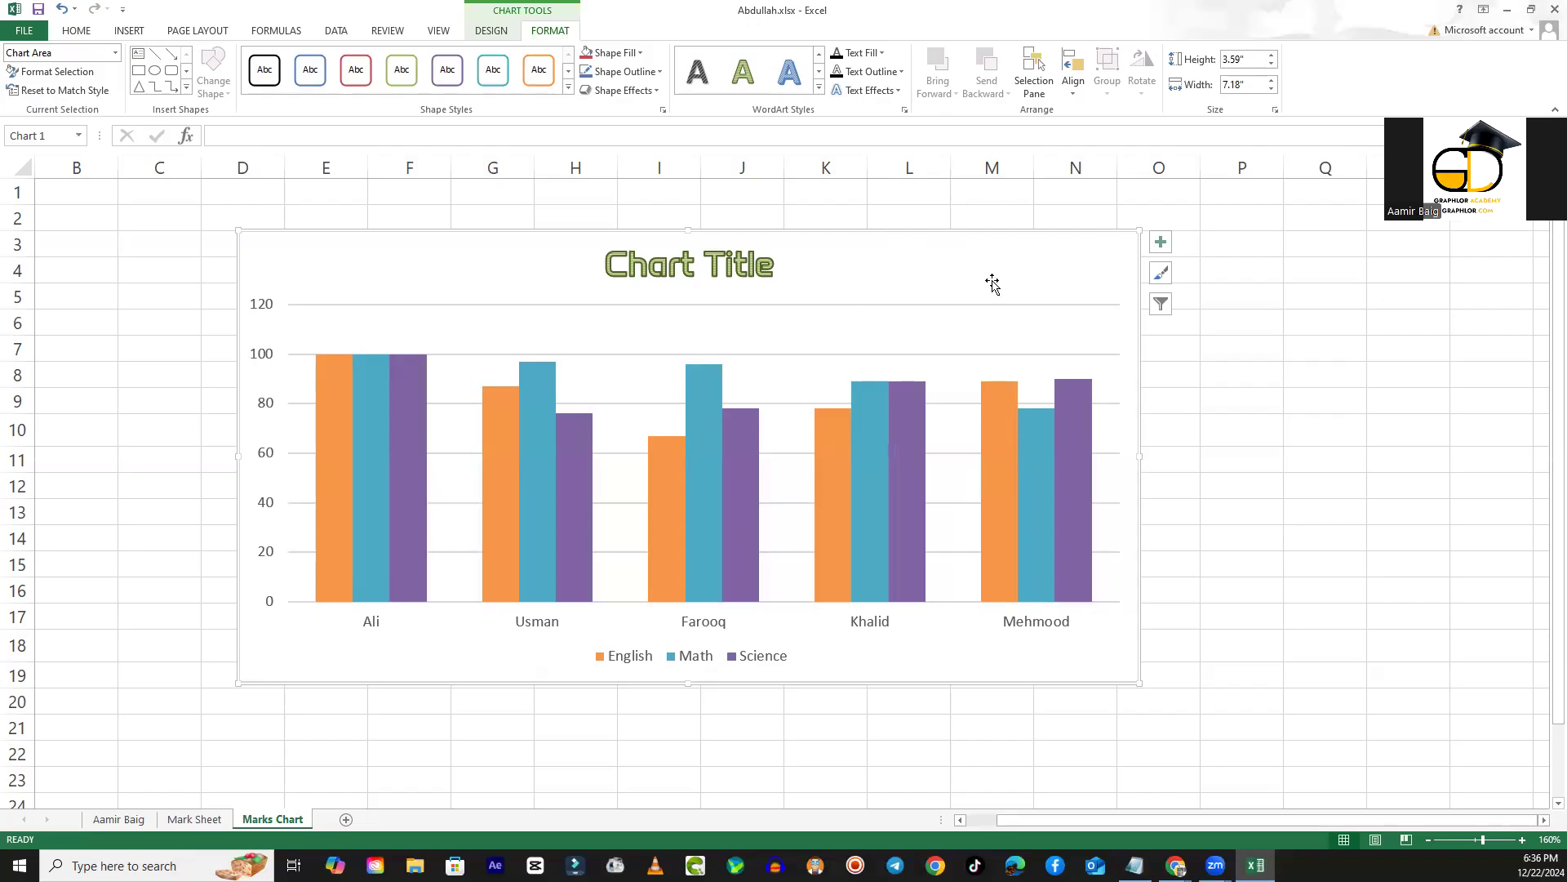
- Fill the chart area with the lightest theme blue and give it a dark blue outline
{"action": "left_click", "coordinate": [640, 53]}
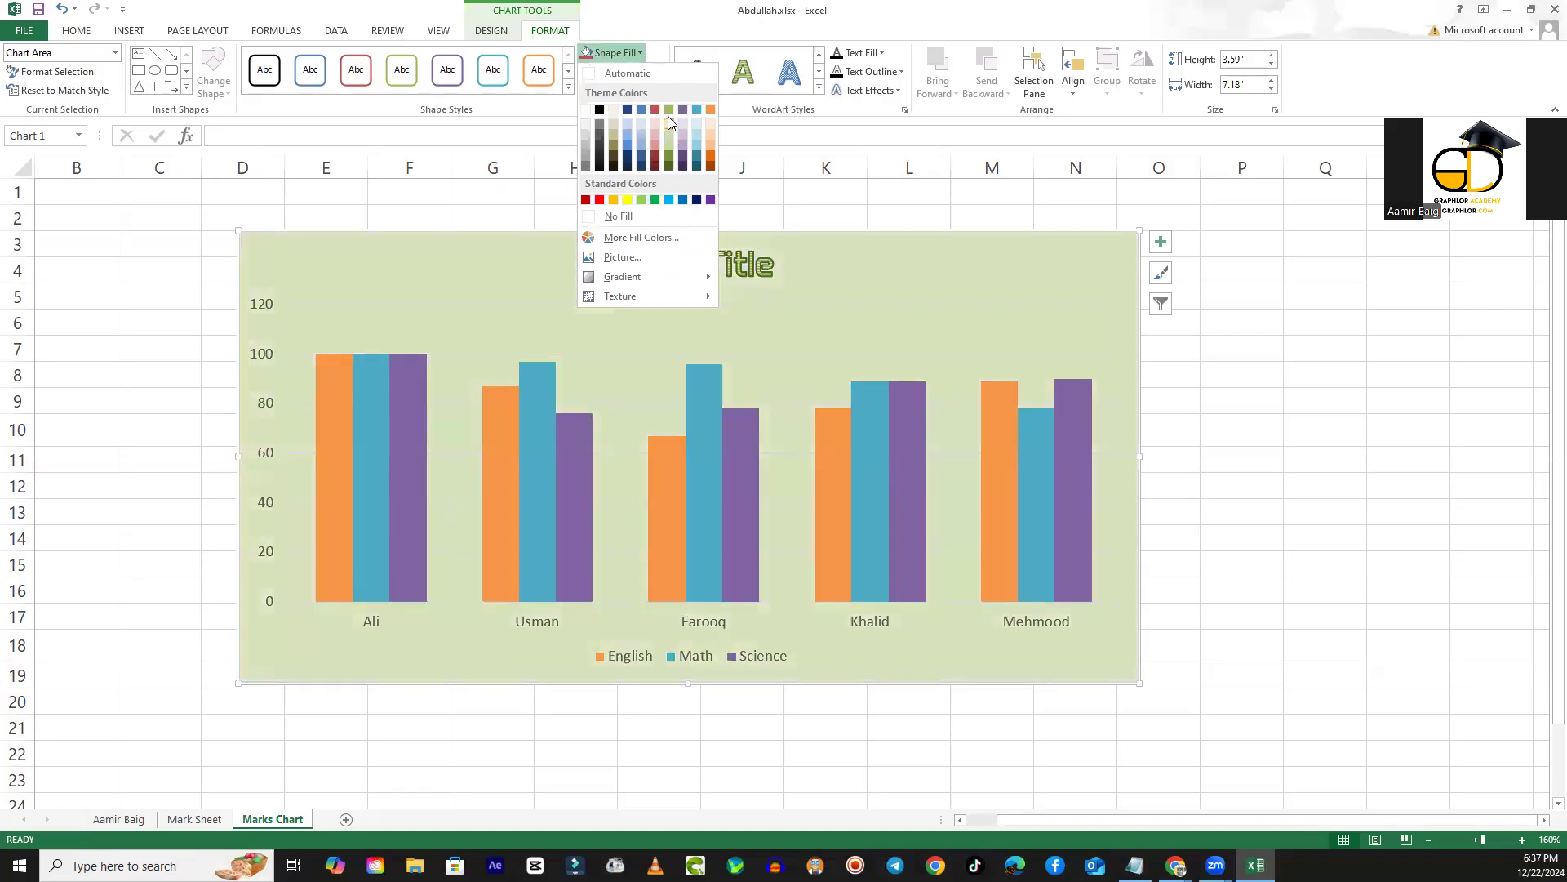
{"action": "left_click", "coordinate": [647, 121]}
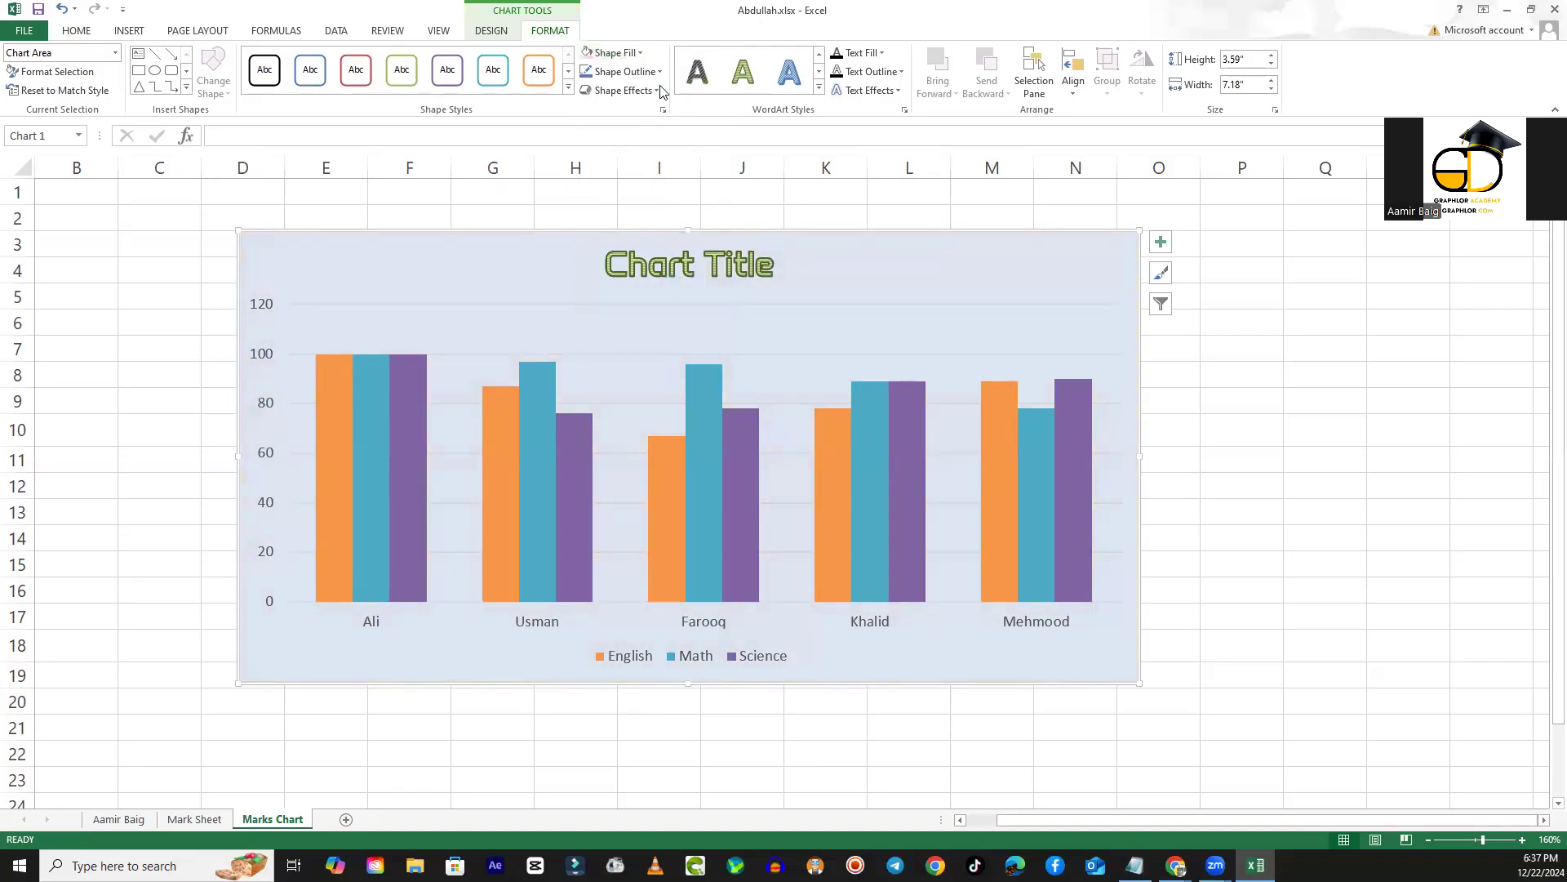
{"action": "left_click", "coordinate": [641, 72]}
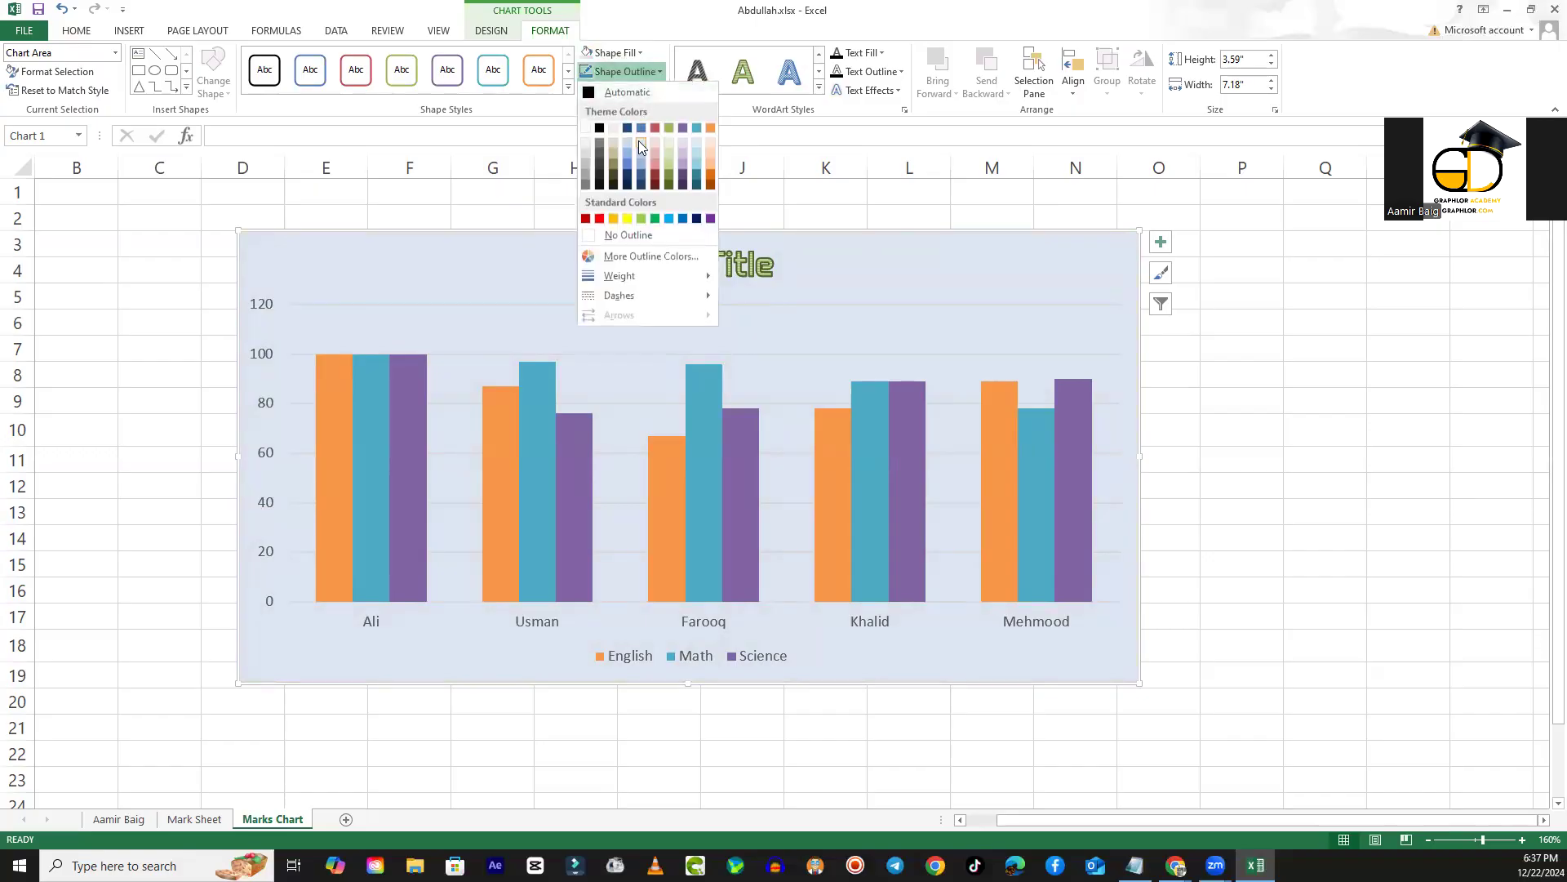
{"action": "left_click", "coordinate": [643, 179]}
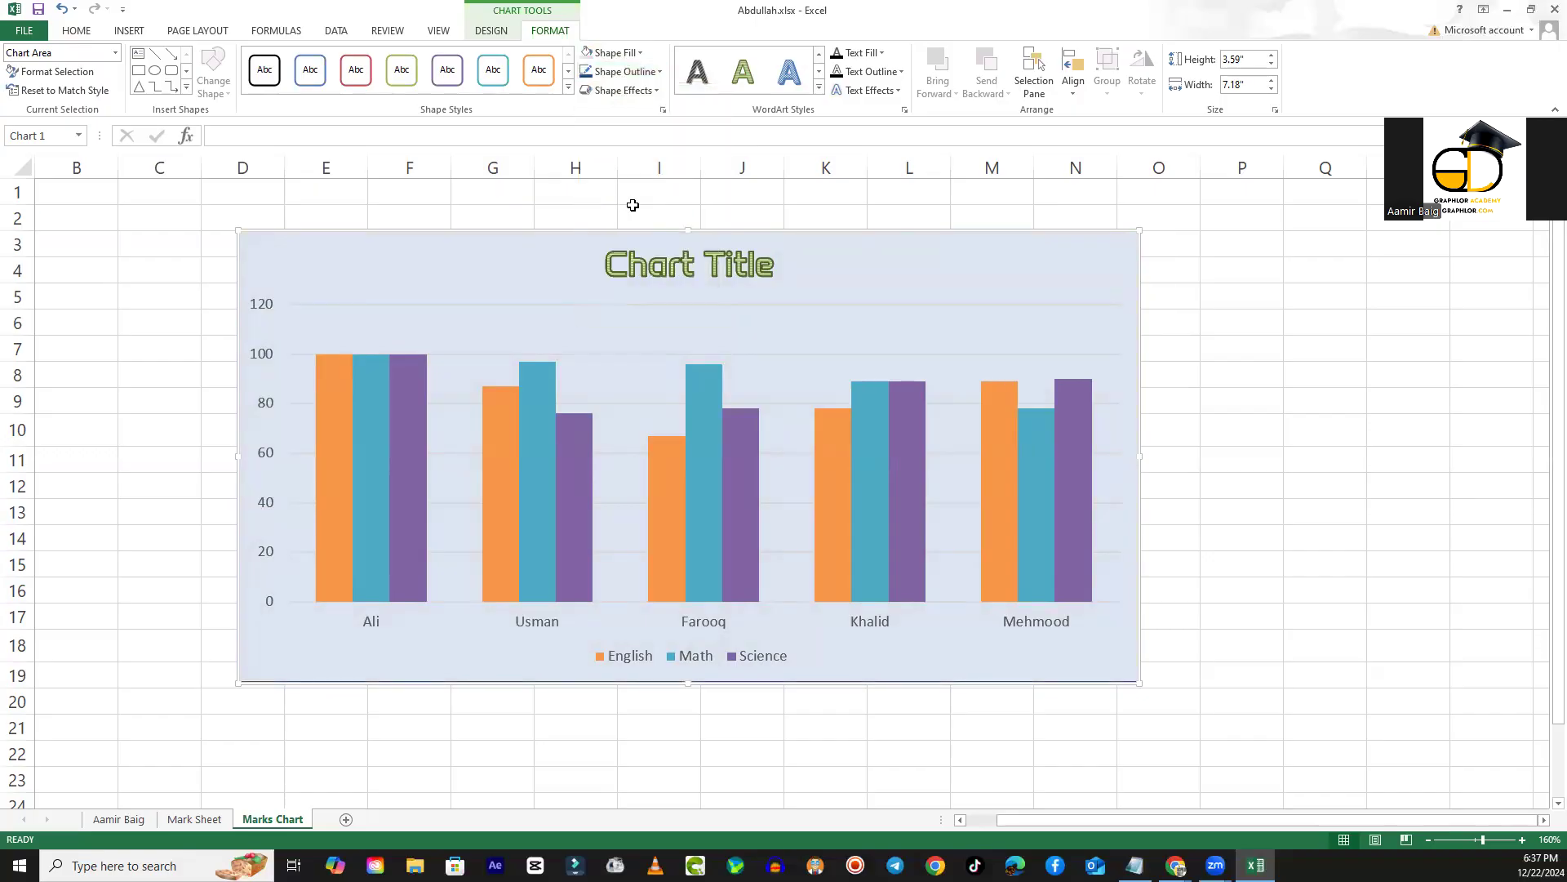
{"action": "left_click", "coordinate": [630, 209]}
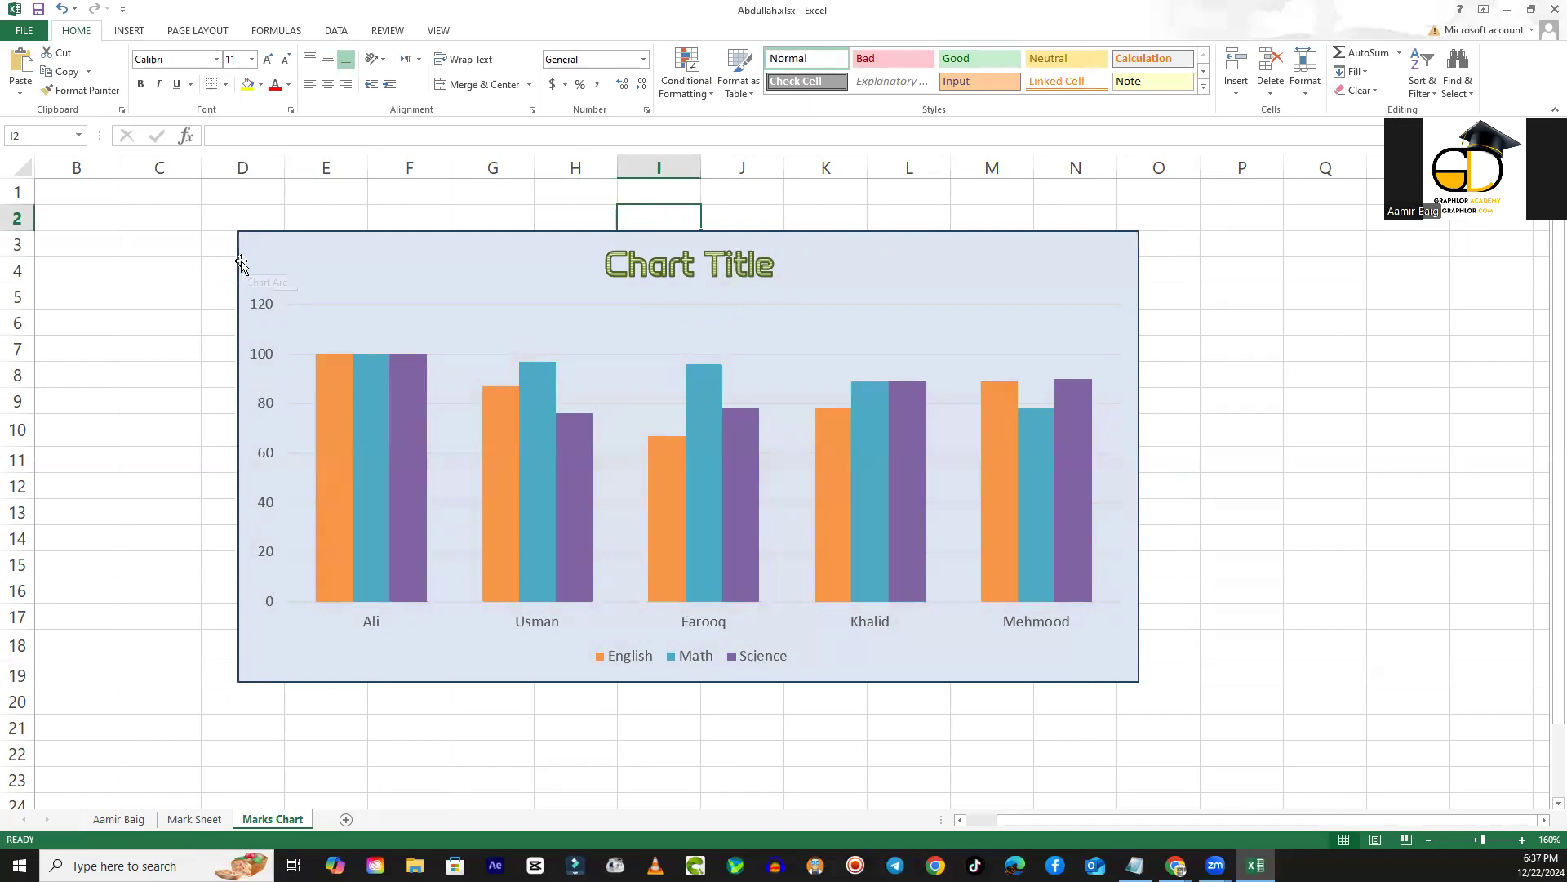
- Apply a gradient fill to the chart area, using the variation that spreads from a dark centre to light edges
{"action": "left_click", "coordinate": [854, 278]}
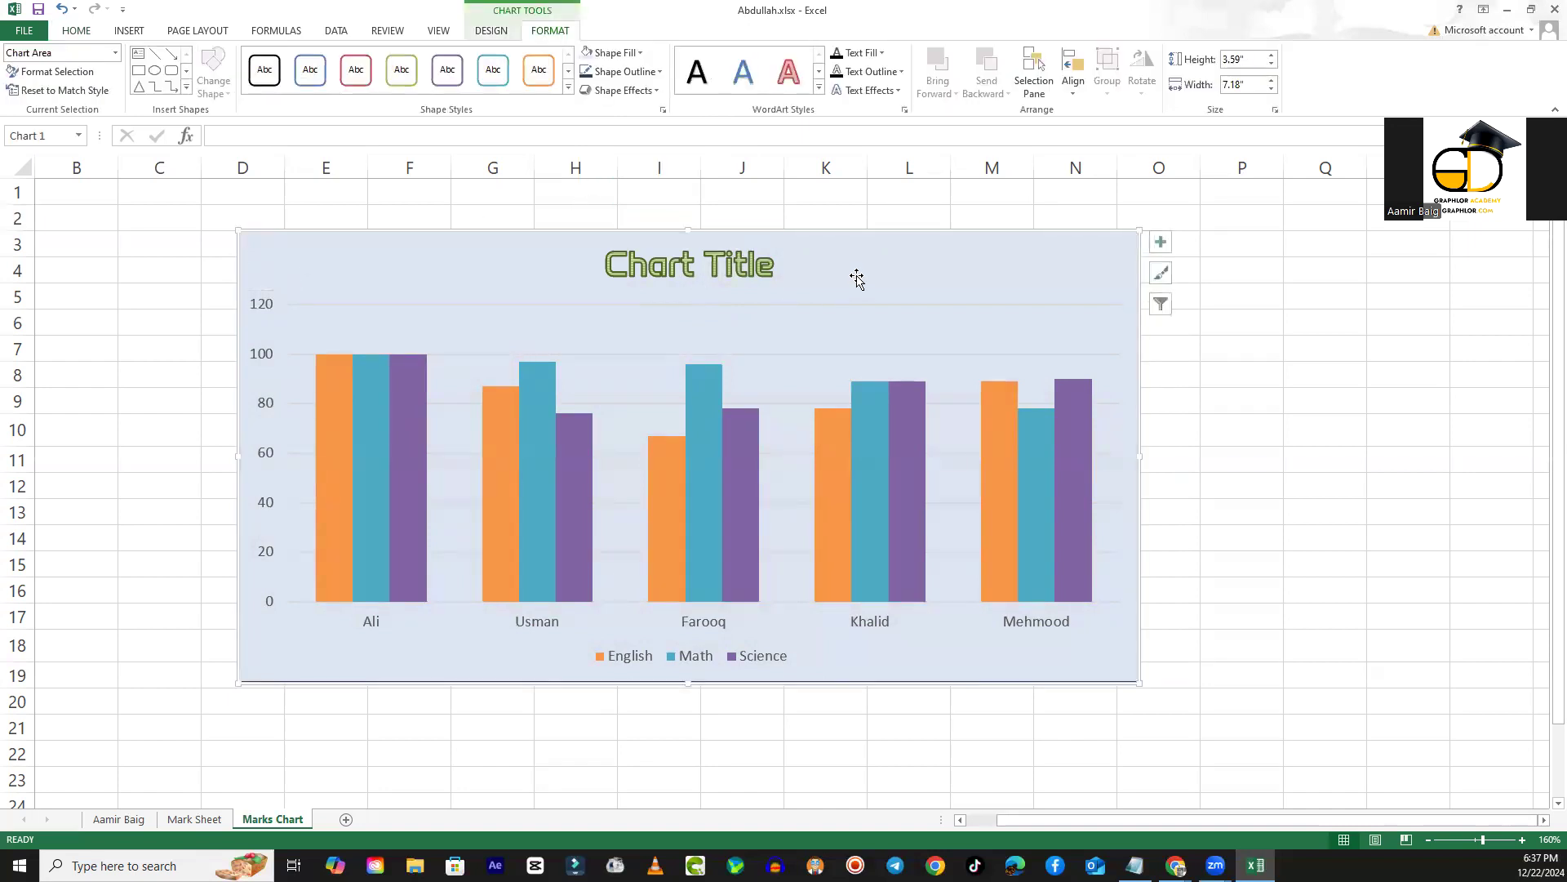
{"action": "left_click", "coordinate": [656, 74]}
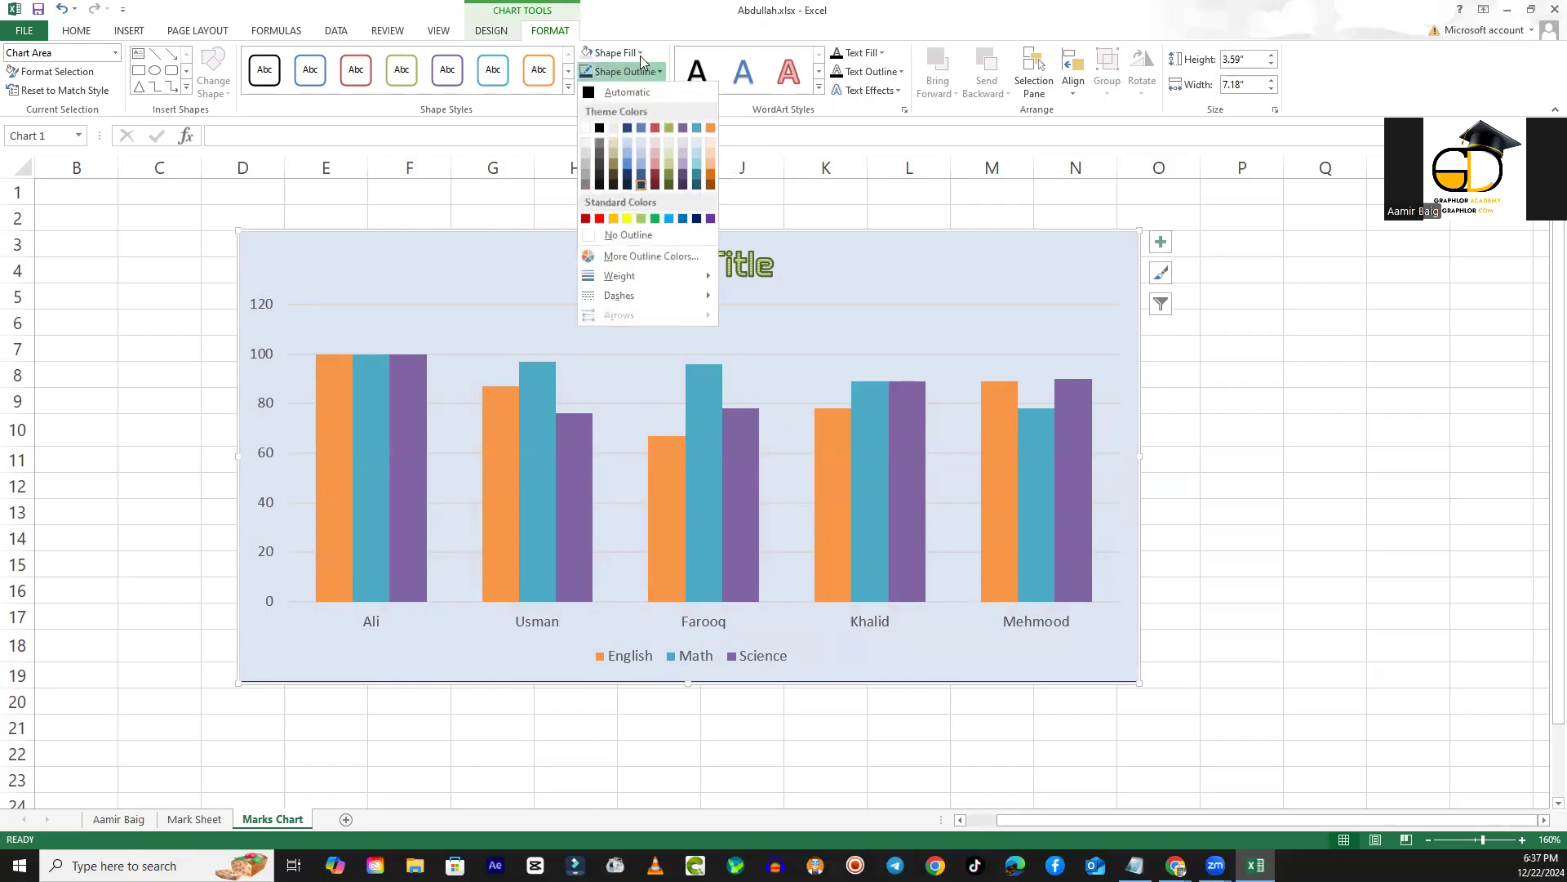
{"action": "left_click", "coordinate": [640, 54]}
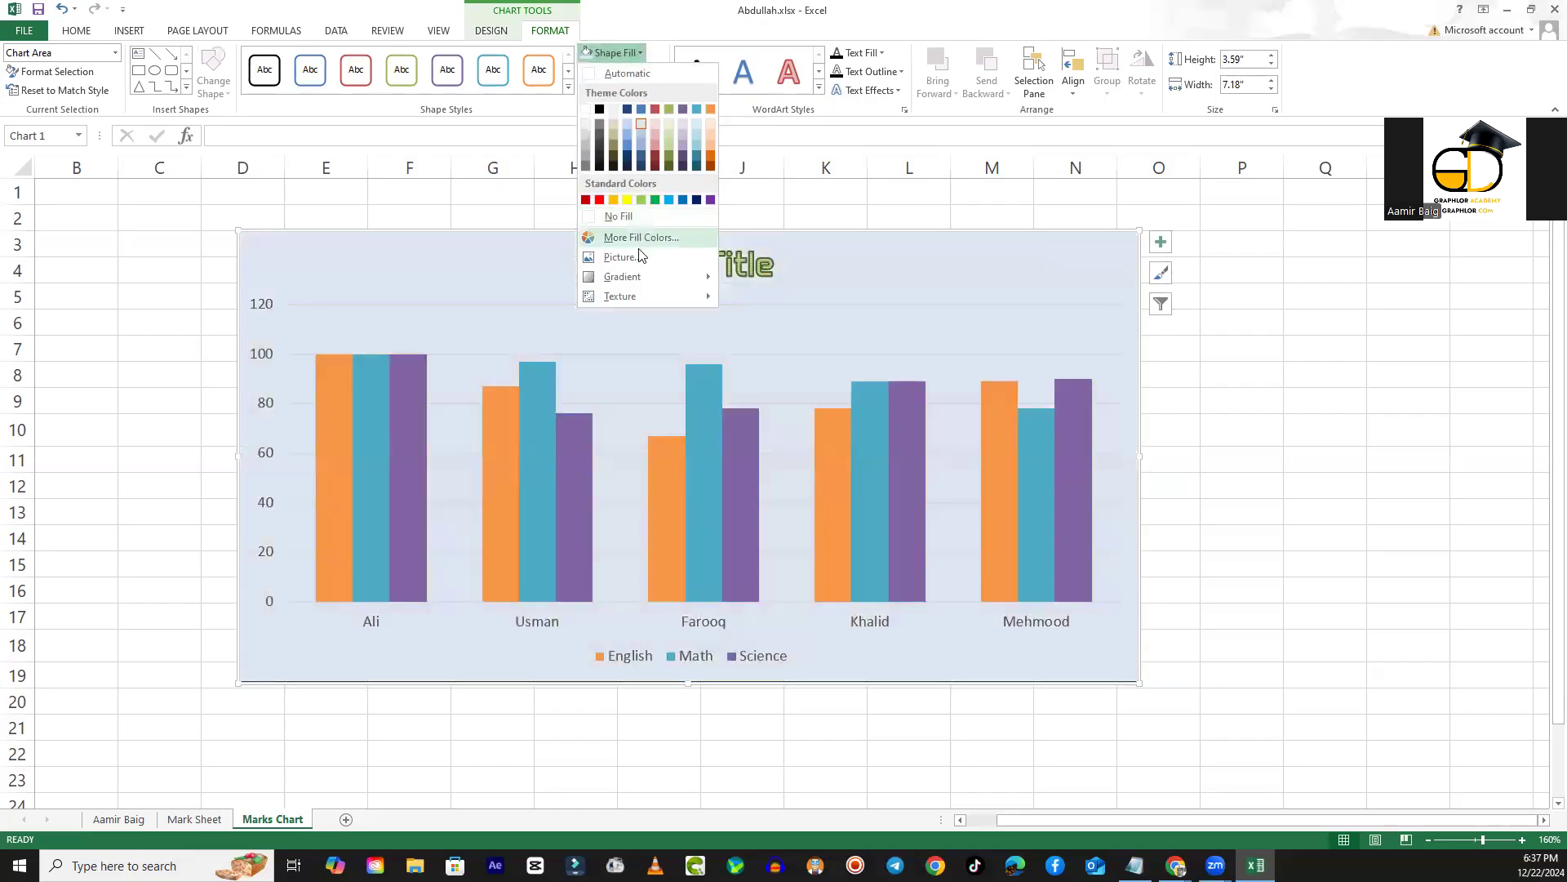
{"action": "mouse_move", "coordinate": [639, 277]}
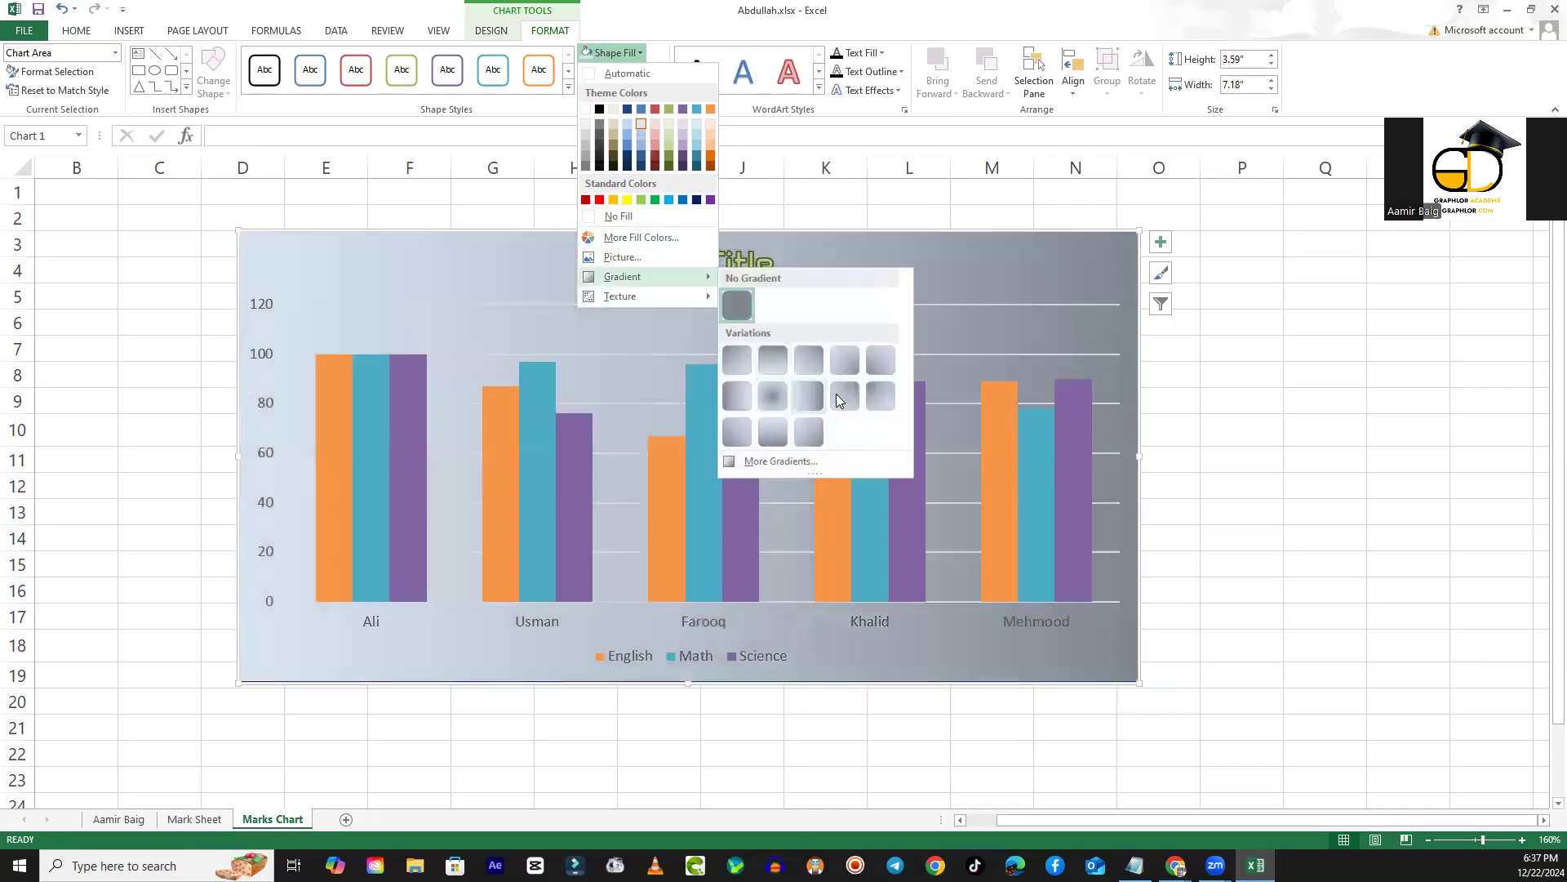
{"action": "left_click", "coordinate": [771, 395]}
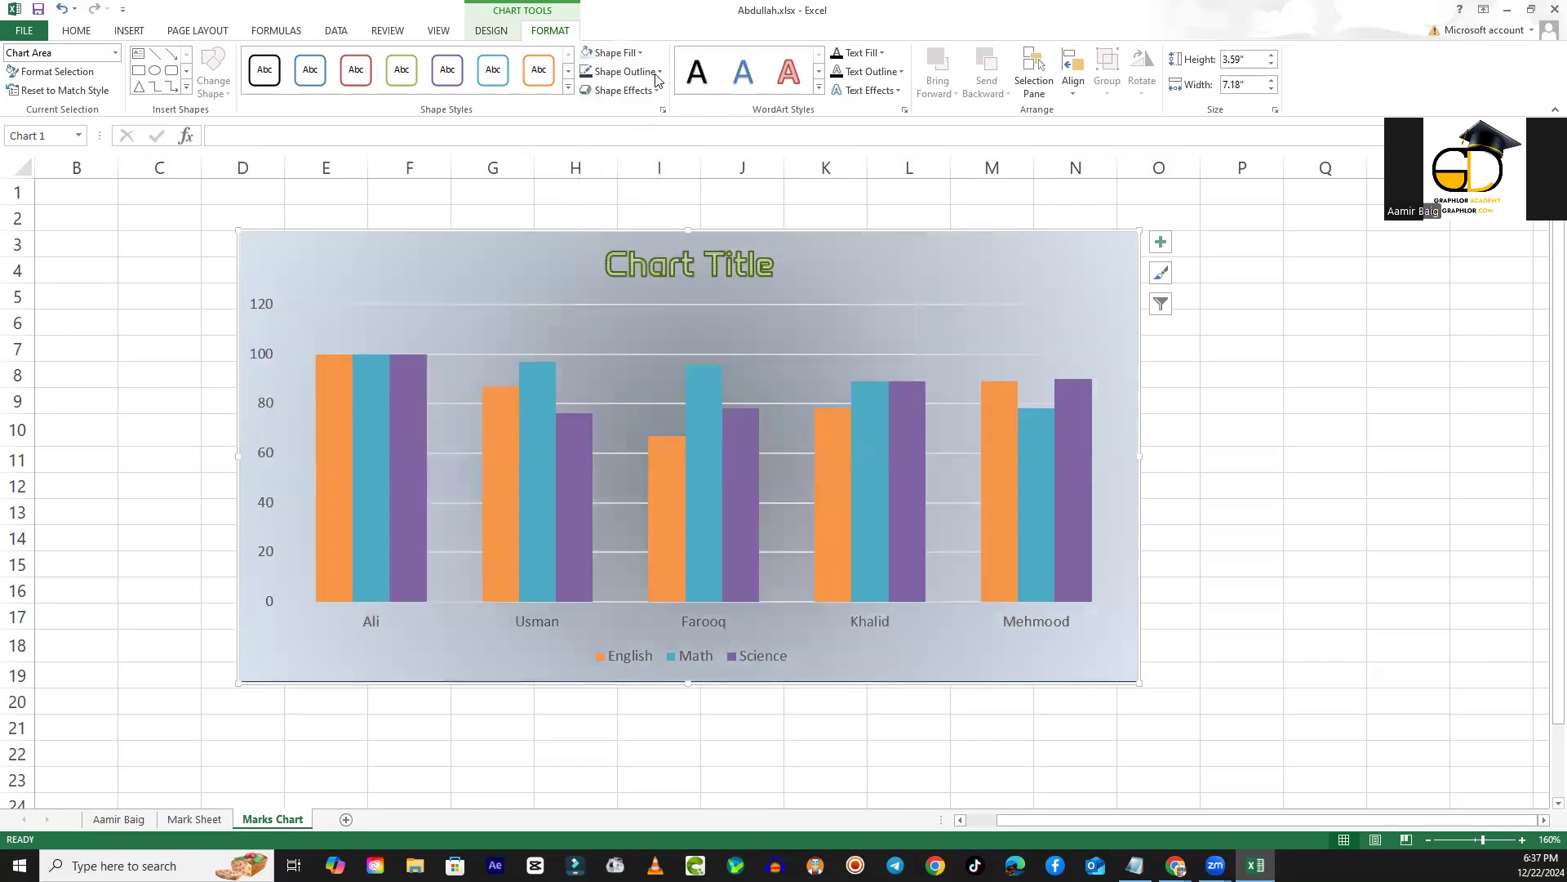
- Fill the chart area with an online picture of teal and red dots found through Bing Image Search
{"action": "left_click", "coordinate": [621, 53]}
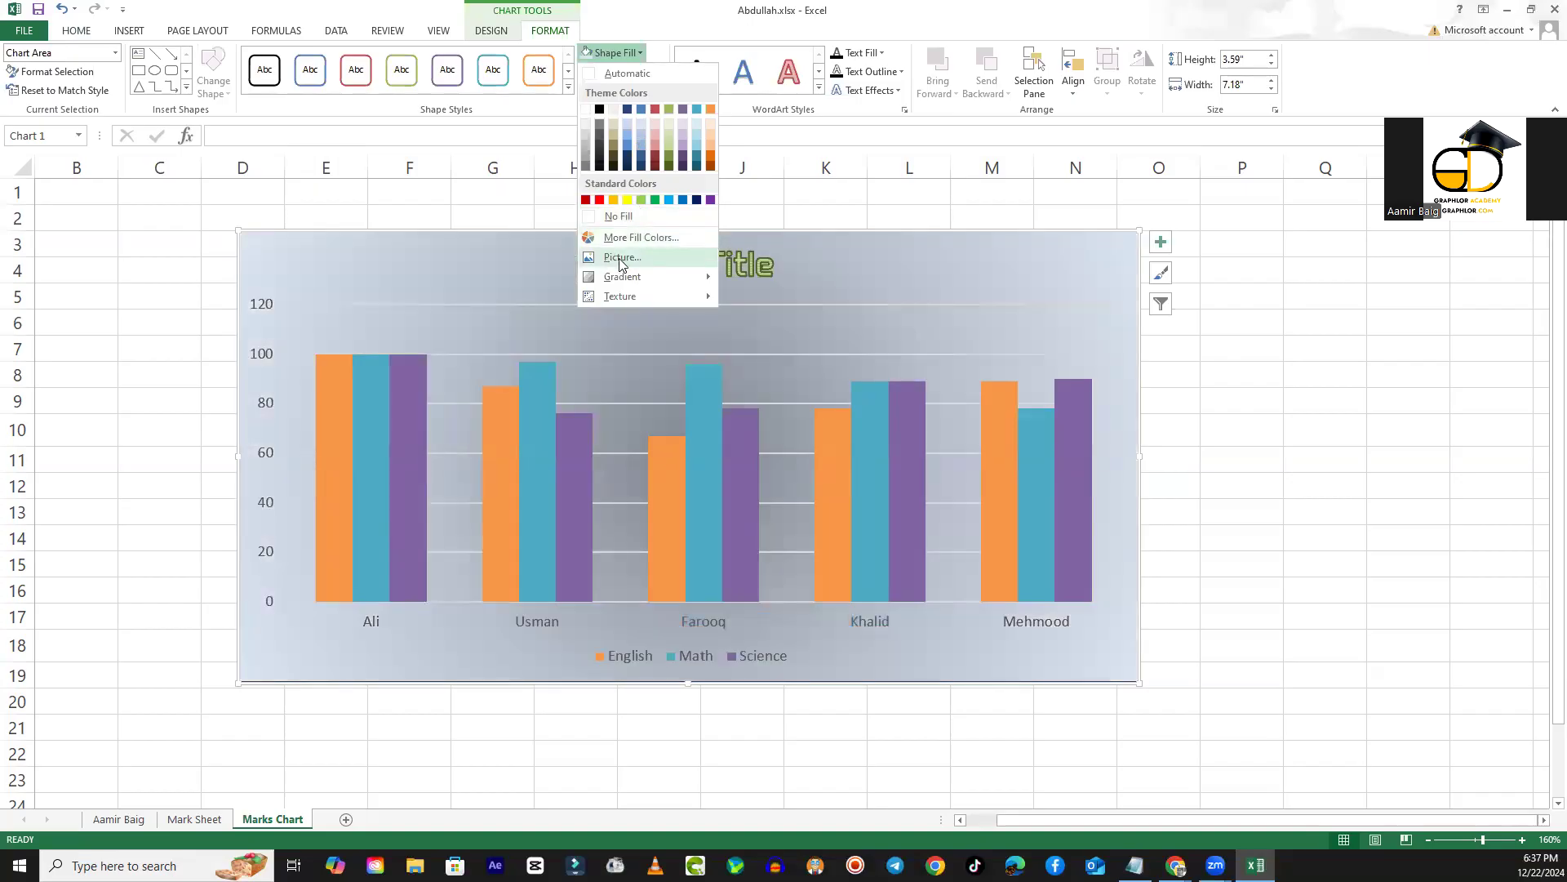
{"action": "left_click", "coordinate": [618, 260]}
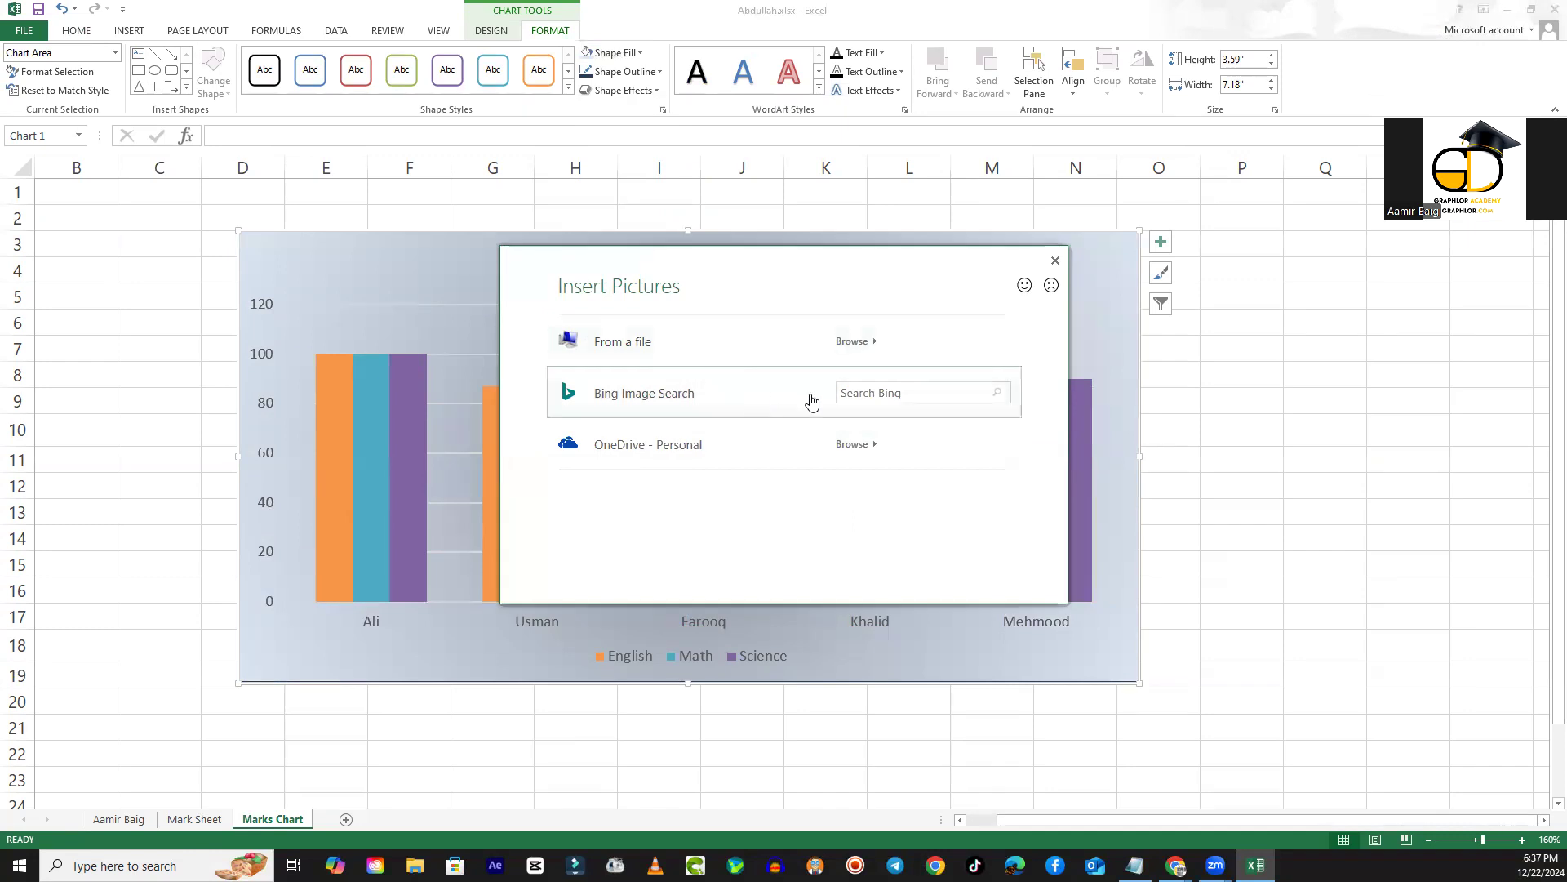
{"action": "left_click", "coordinate": [865, 386]}
{"action": "key", "text": "Return"}
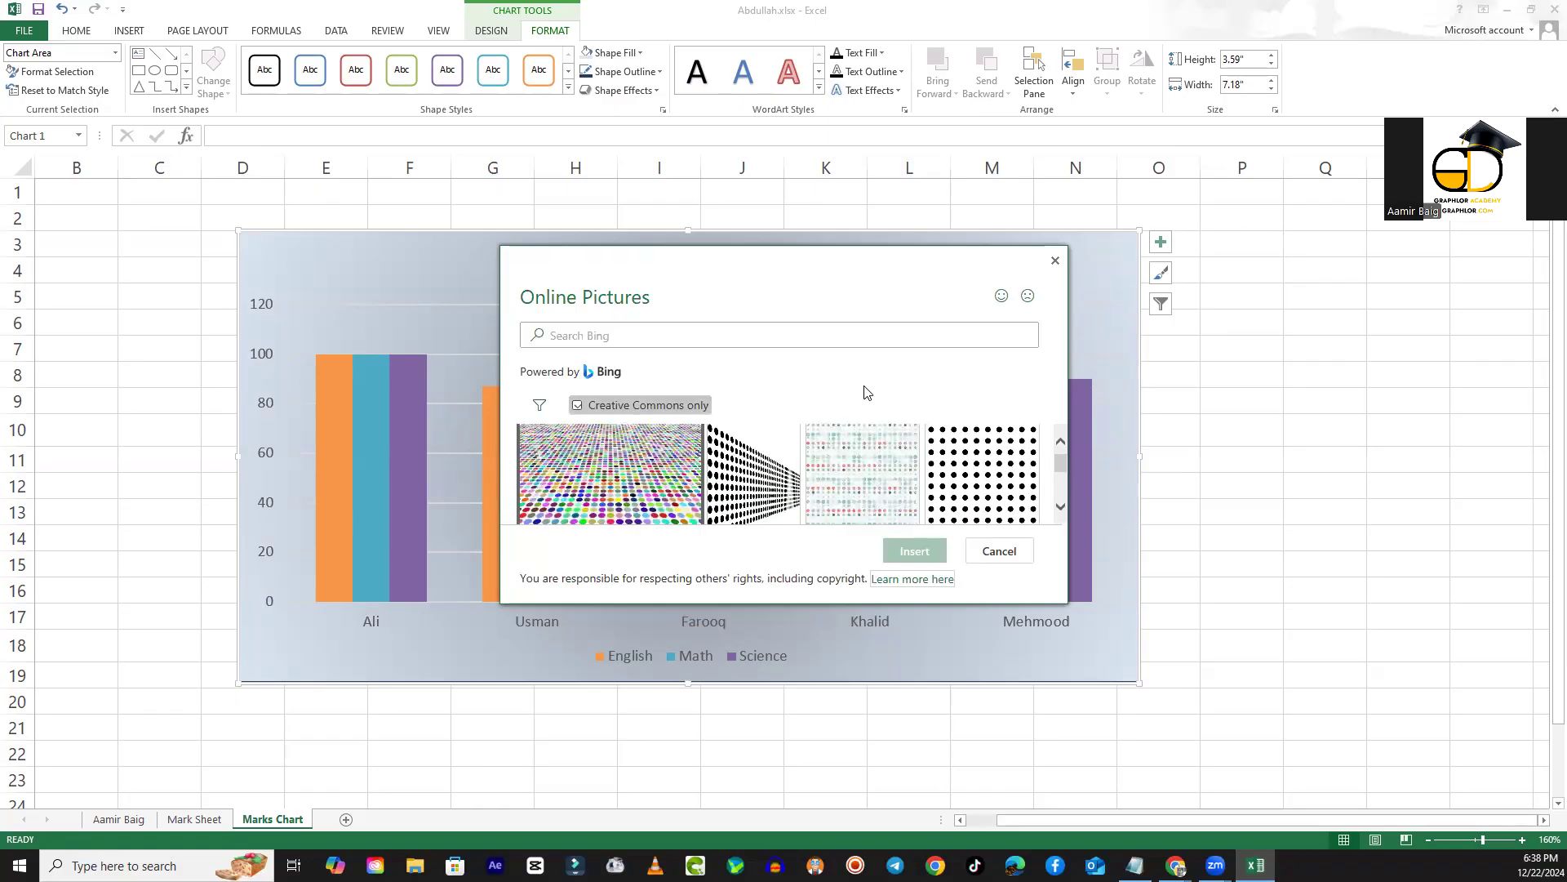
{"action": "scroll", "coordinate": [887, 442], "scroll_direction": "down", "scroll_amount": 2}
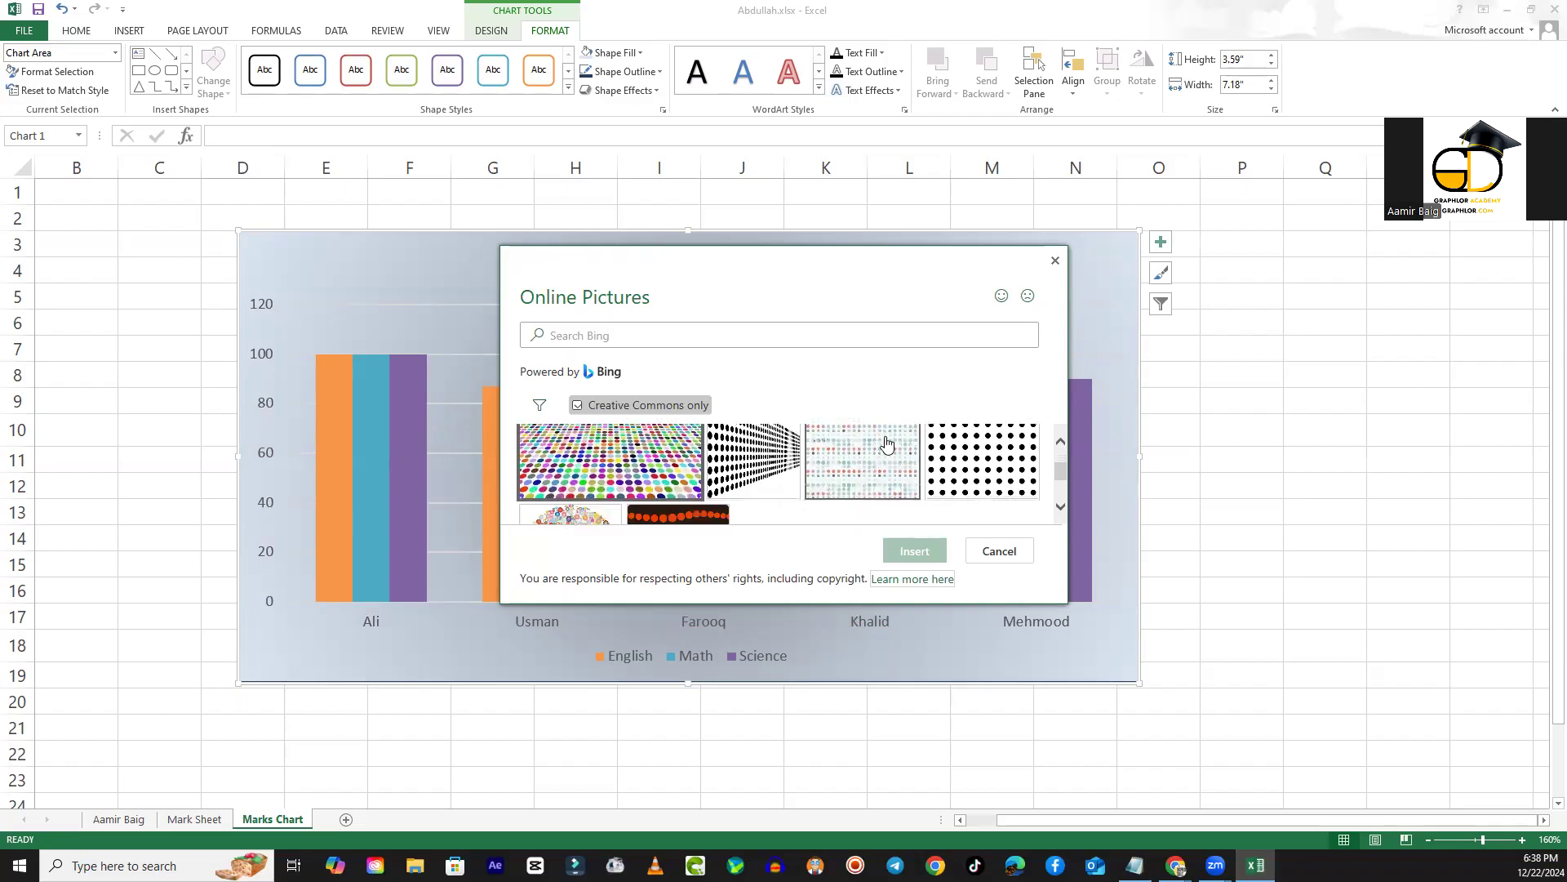
{"action": "scroll", "coordinate": [868, 479], "scroll_direction": "up", "scroll_amount": 2}
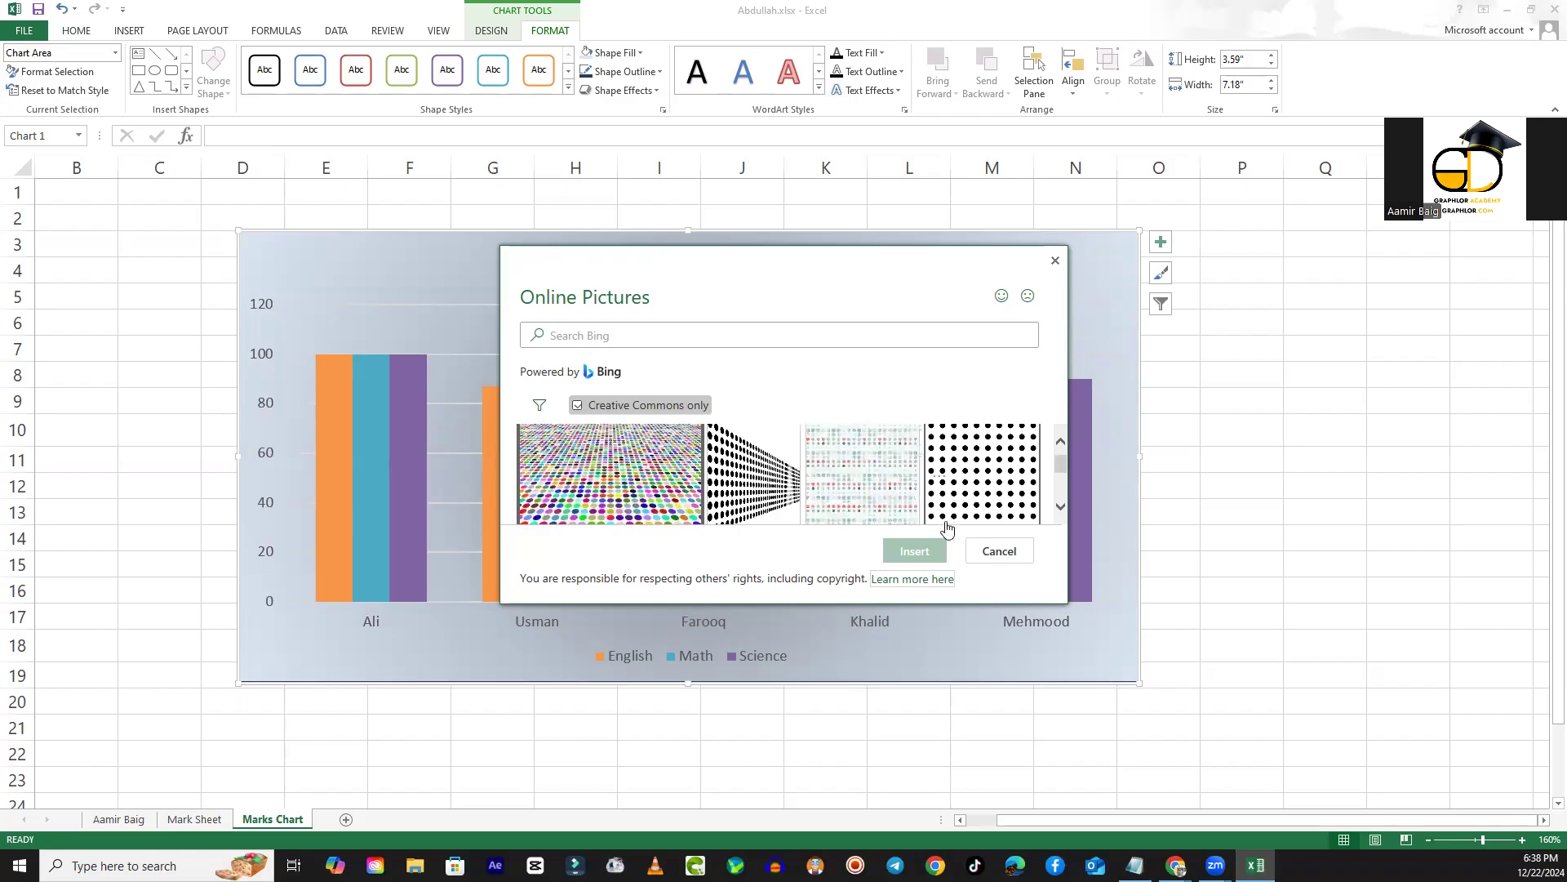
{"action": "left_click", "coordinate": [889, 490]}
{"action": "left_click", "coordinate": [915, 552]}
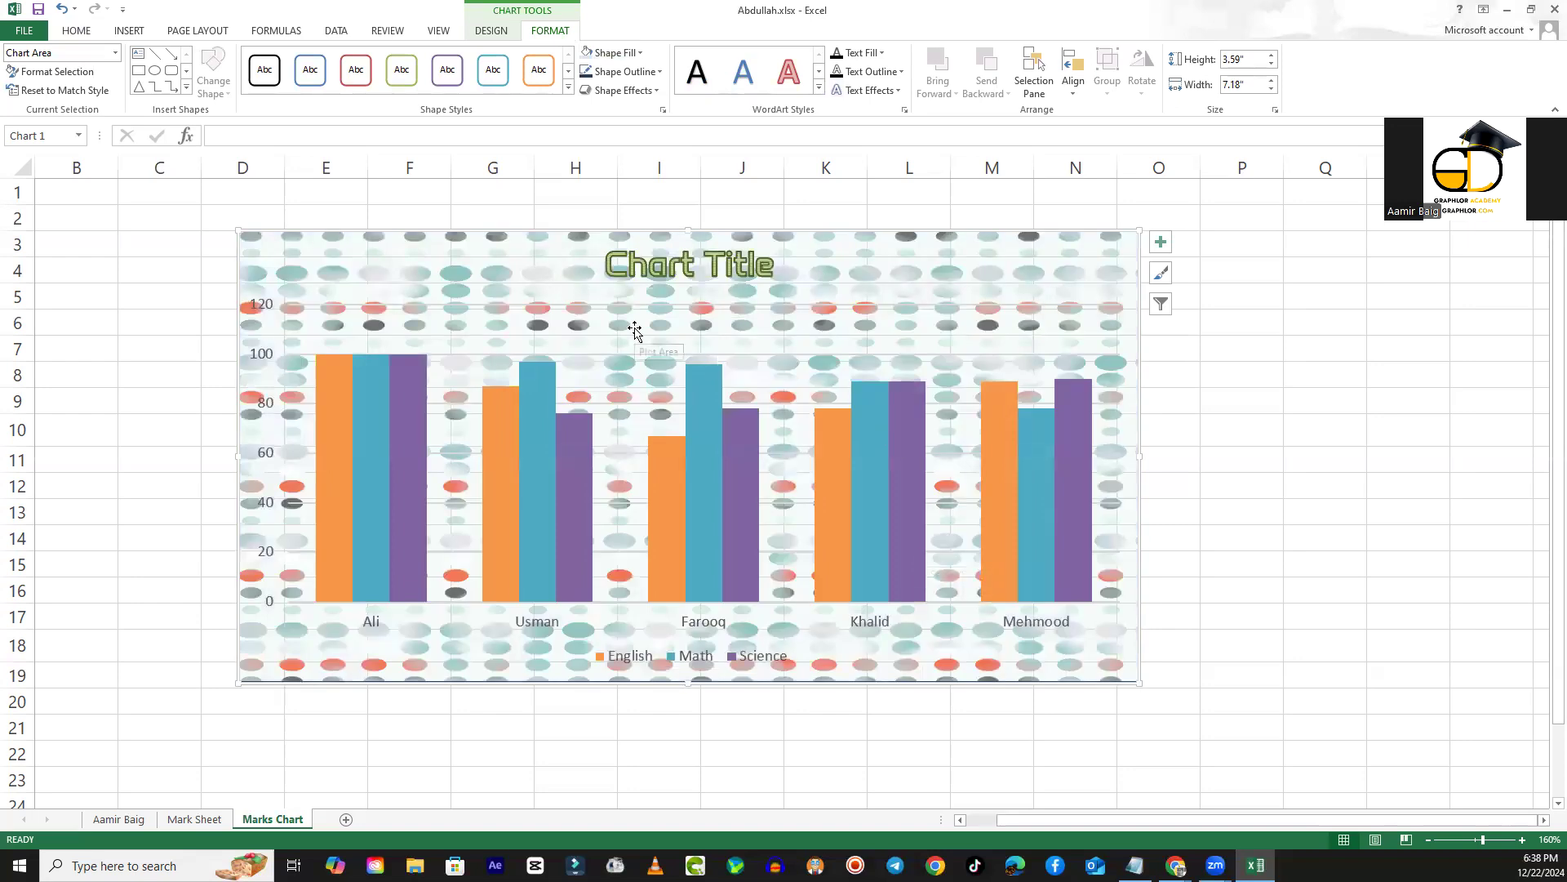
- Replace the chart area's picture fill with the light blue gradient variation that spreads from the centre
{"action": "left_click", "coordinate": [612, 52]}
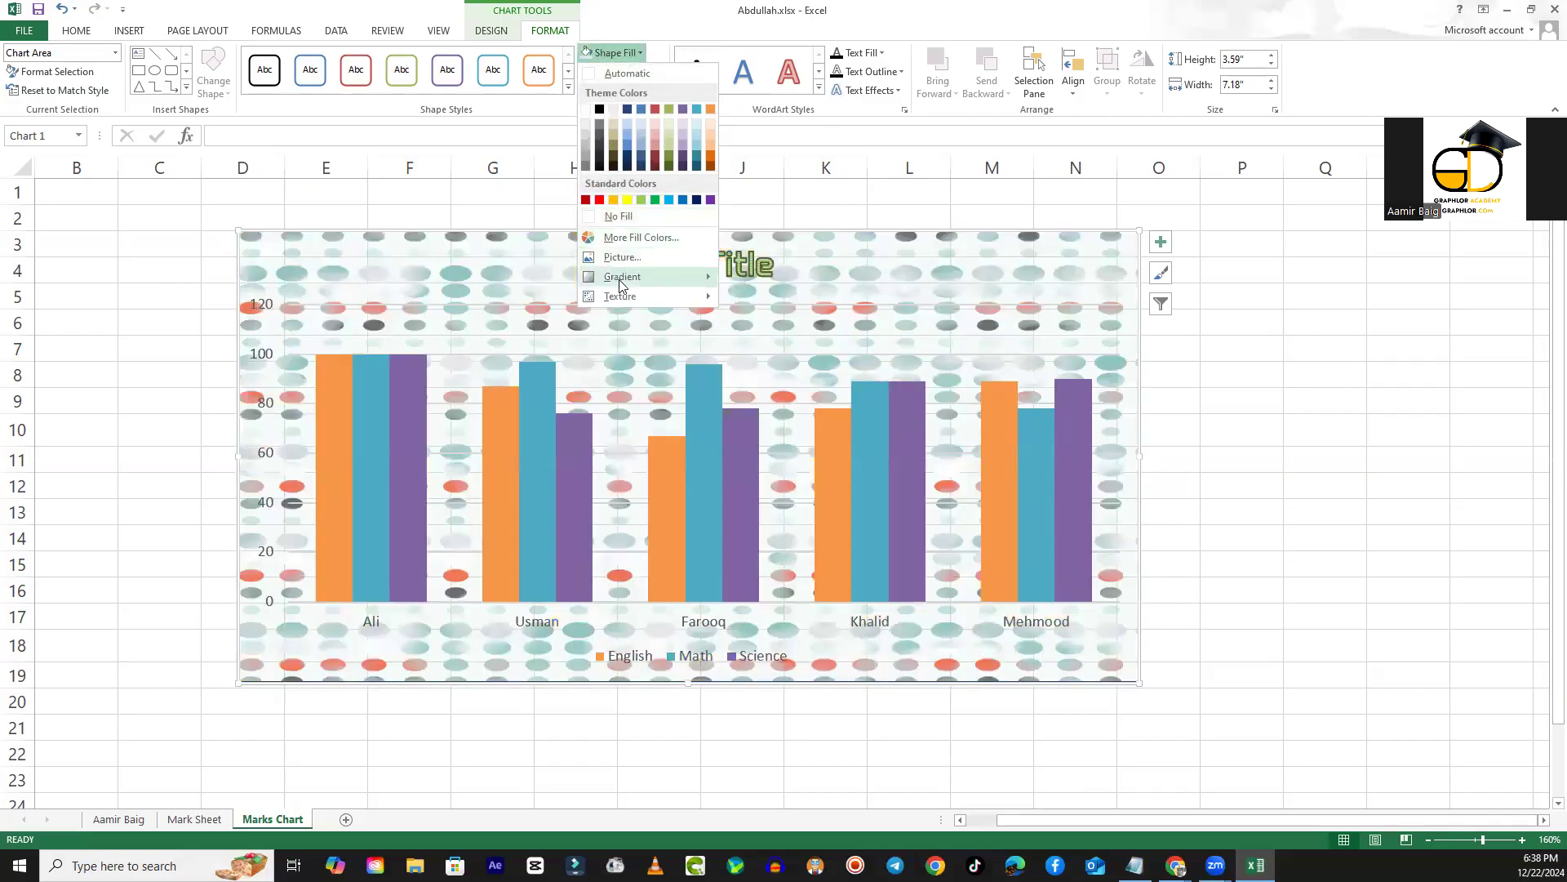
{"action": "mouse_move", "coordinate": [621, 276]}
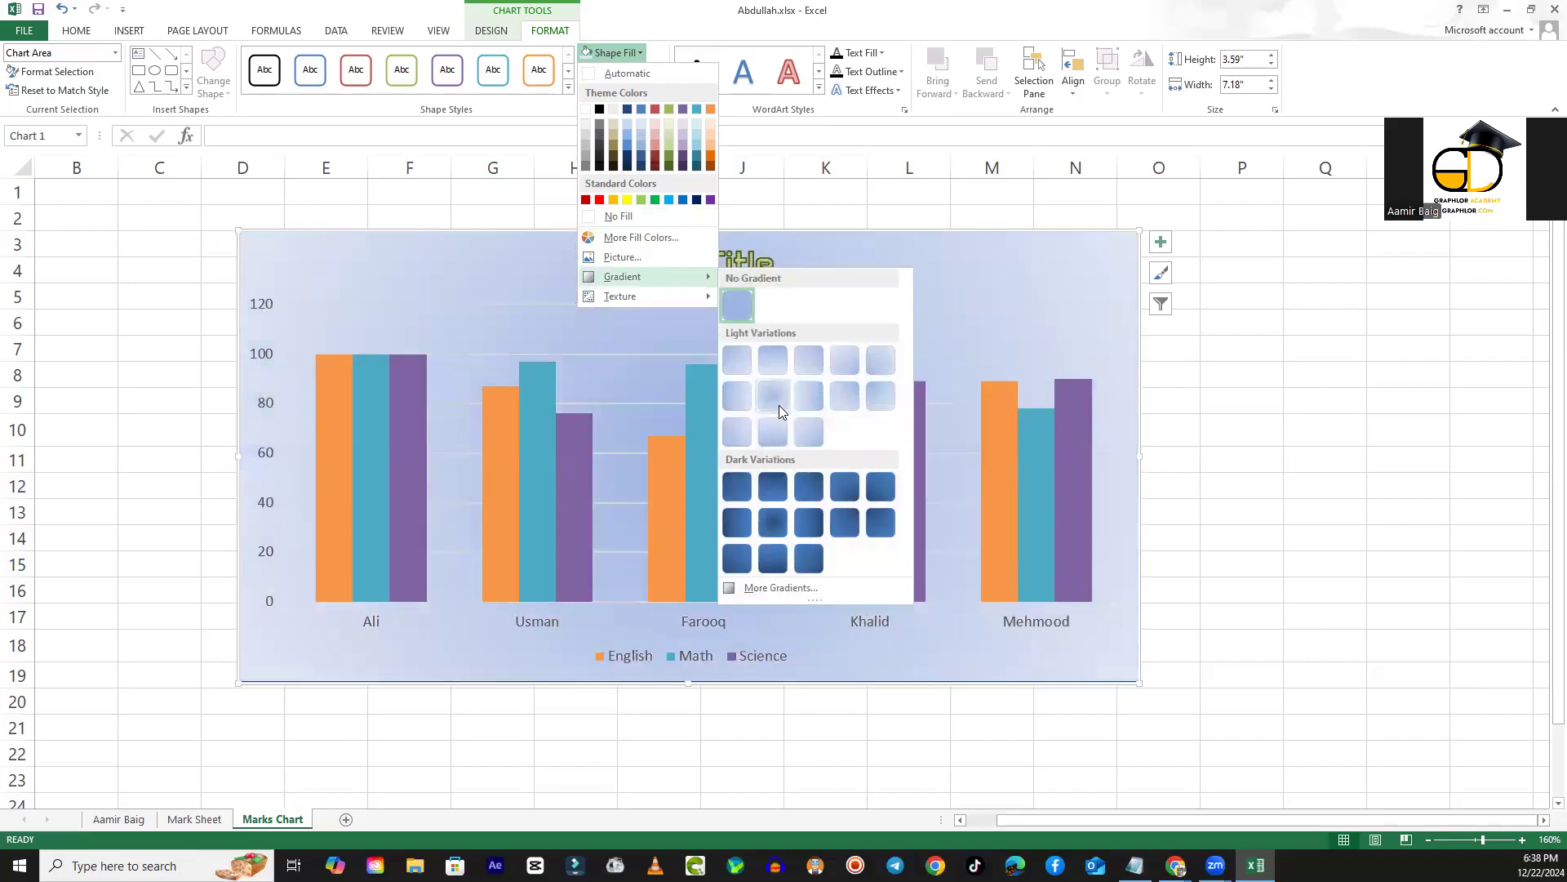
{"action": "left_click", "coordinate": [779, 405]}
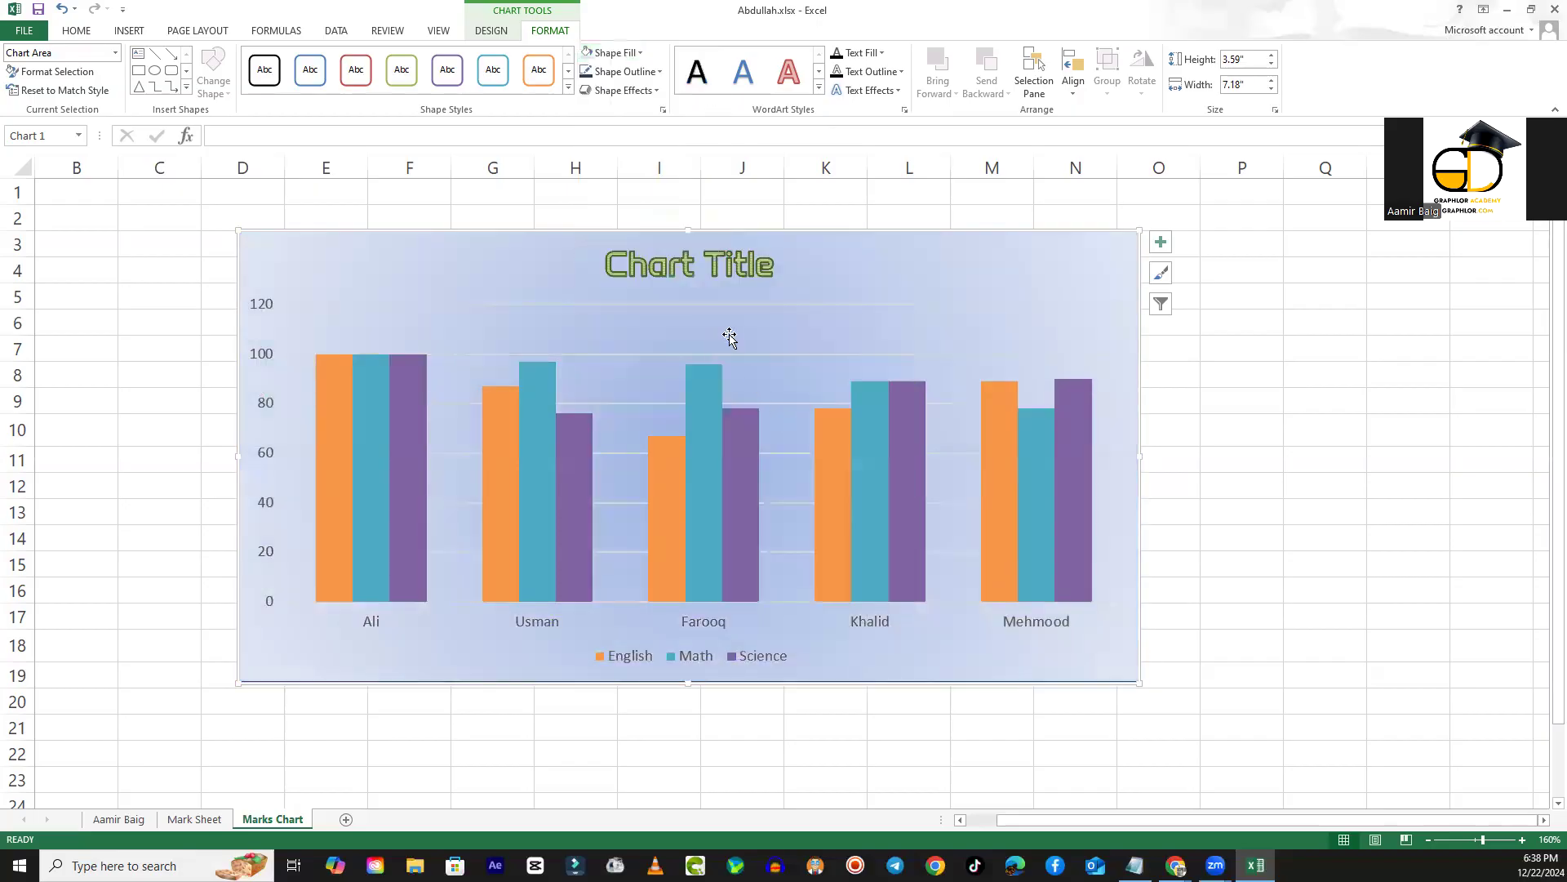
{"action": "left_click", "coordinate": [631, 53]}
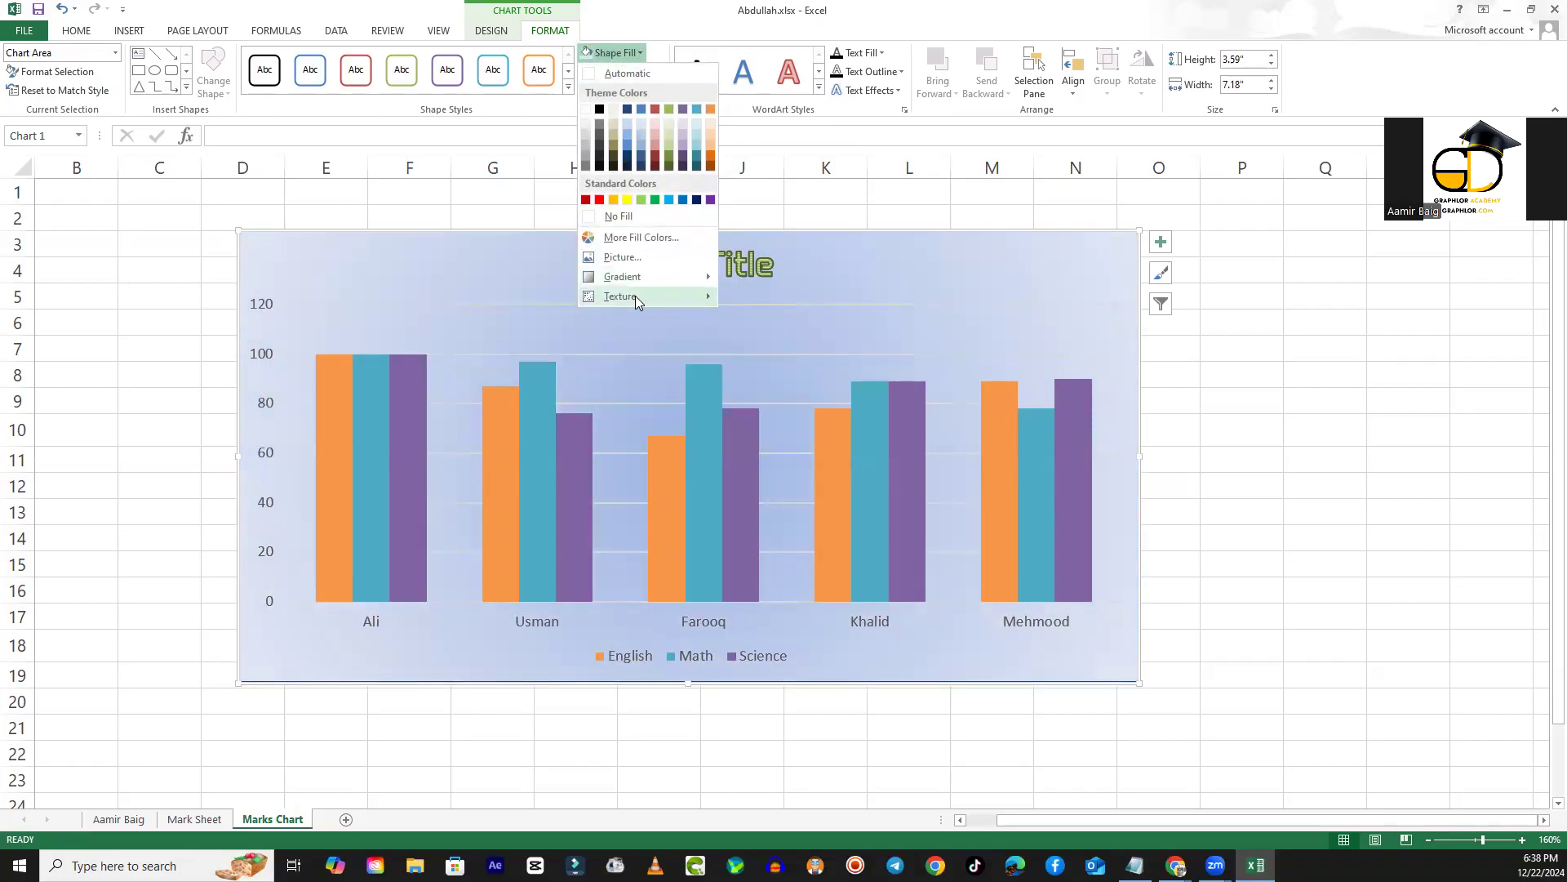
{"action": "mouse_move", "coordinate": [635, 296]}
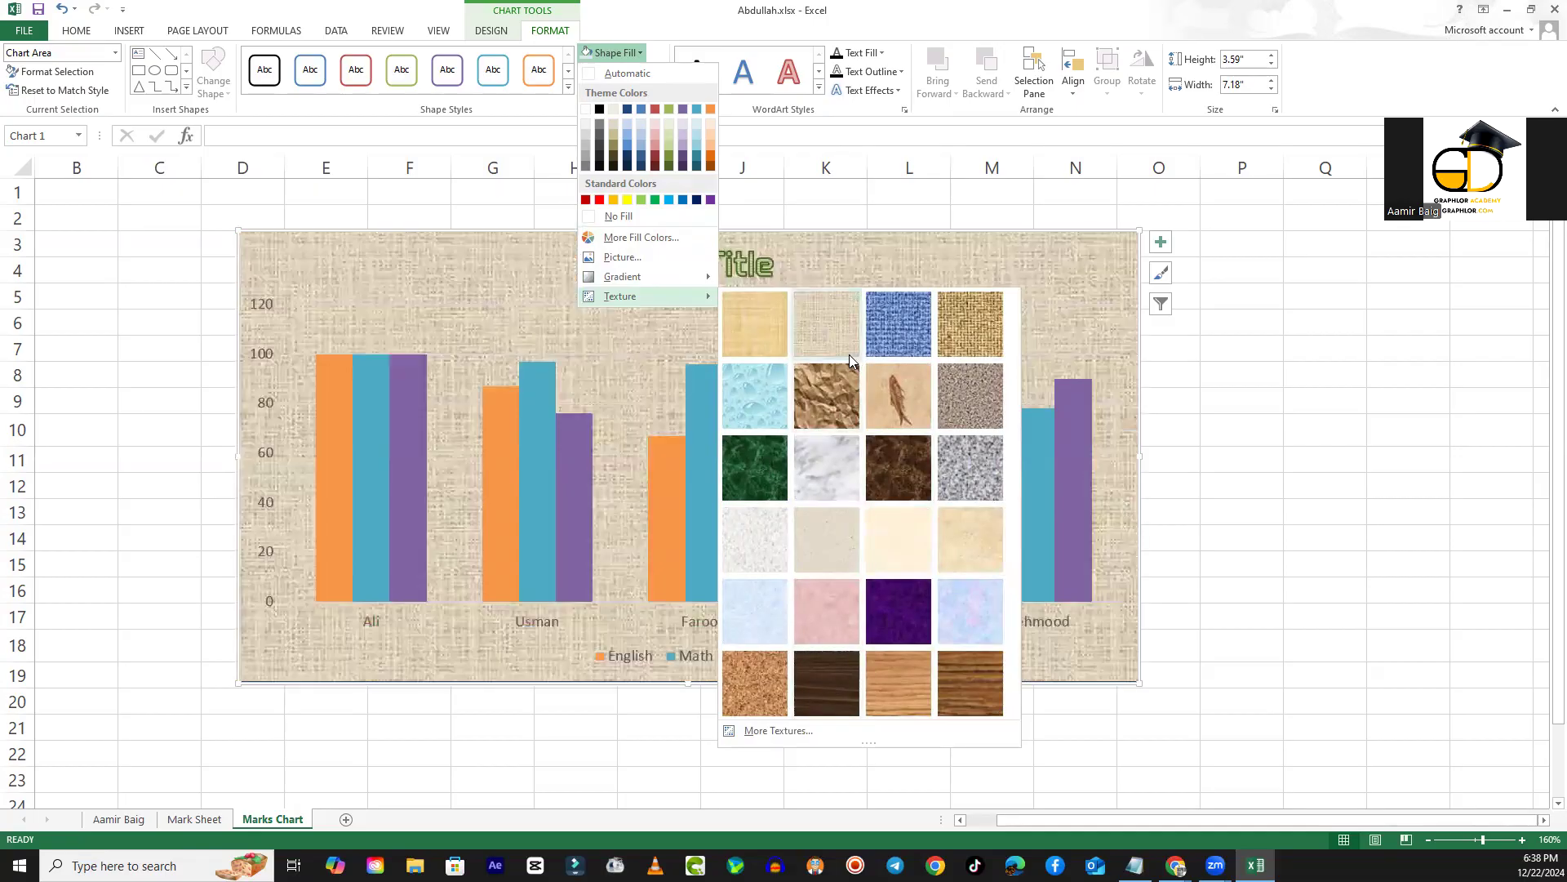
{"action": "left_click", "coordinate": [633, 55]}
- Give the chart area a bevel effect, using the last style in the second row of bevels
{"action": "left_click", "coordinate": [624, 90]}
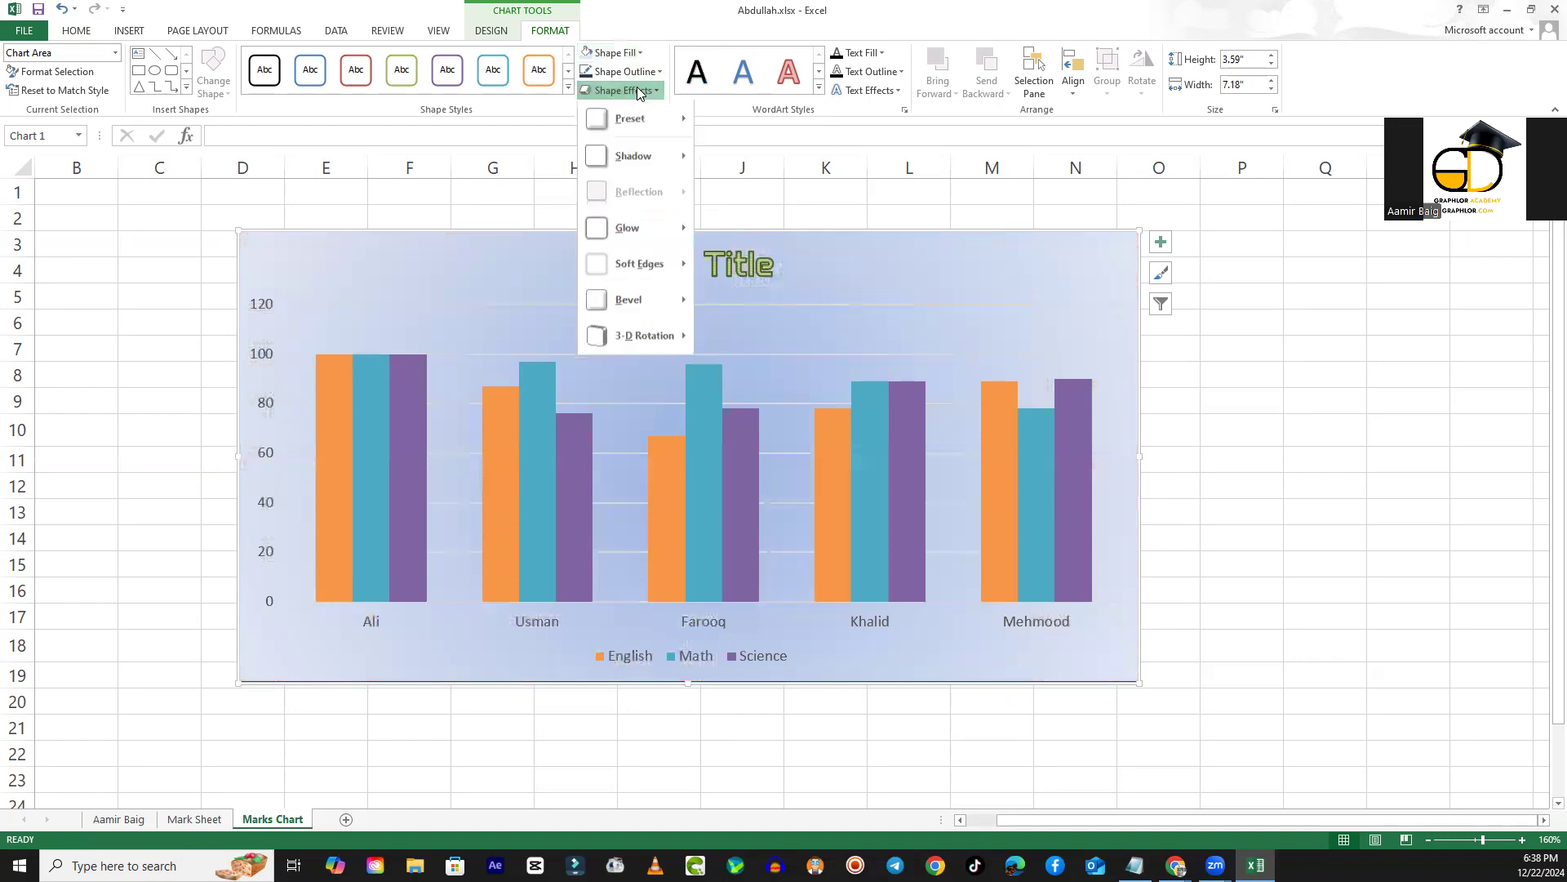
{"action": "mouse_move", "coordinate": [627, 119]}
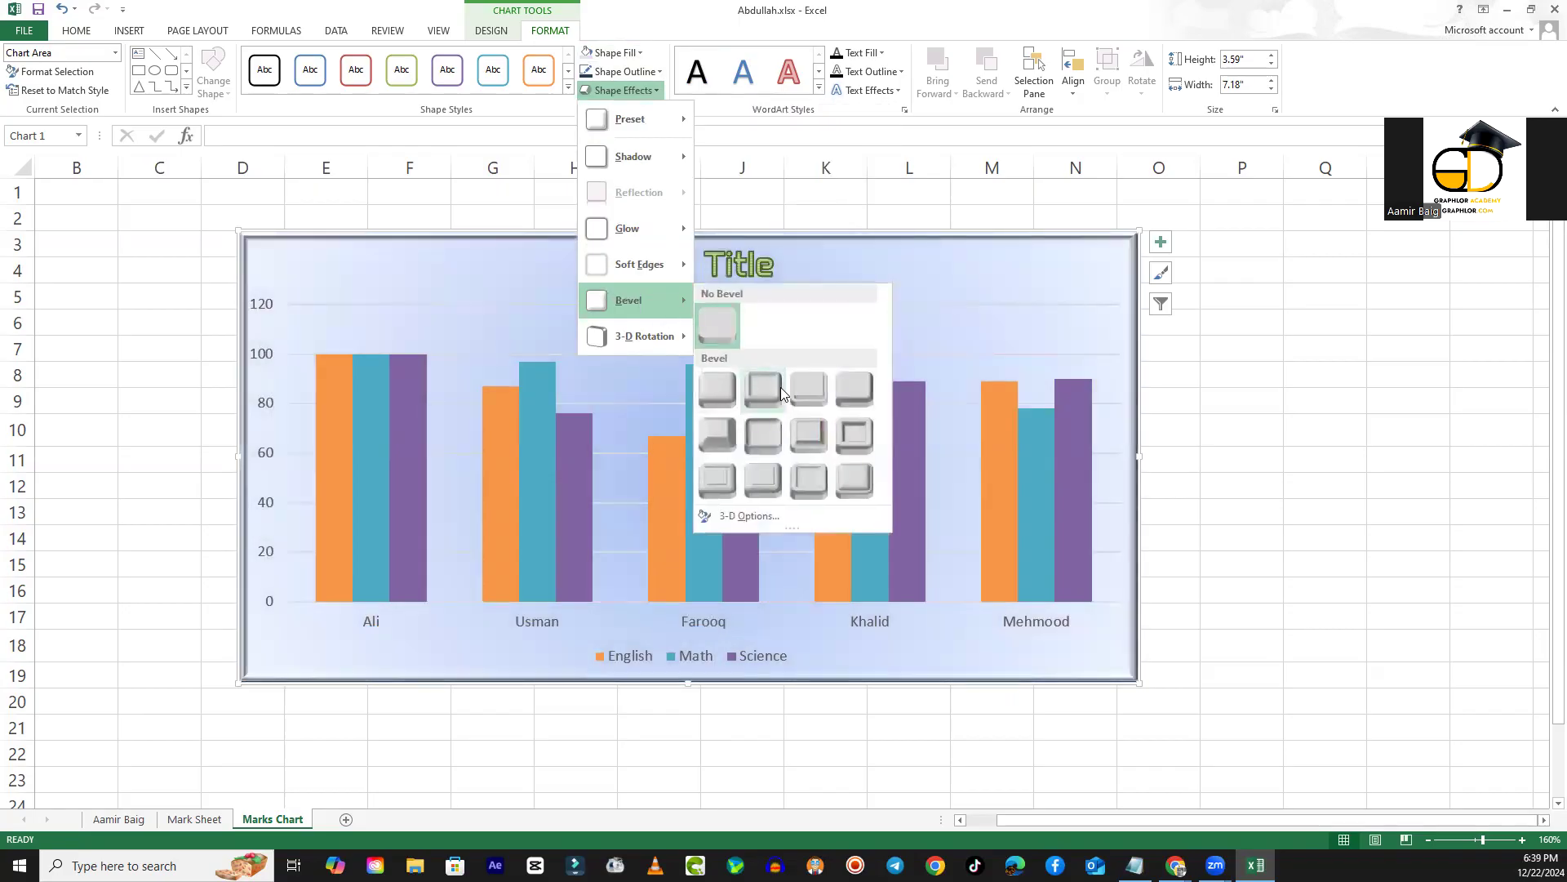
{"action": "left_click", "coordinate": [844, 427]}
{"action": "left_click", "coordinate": [1274, 433]}
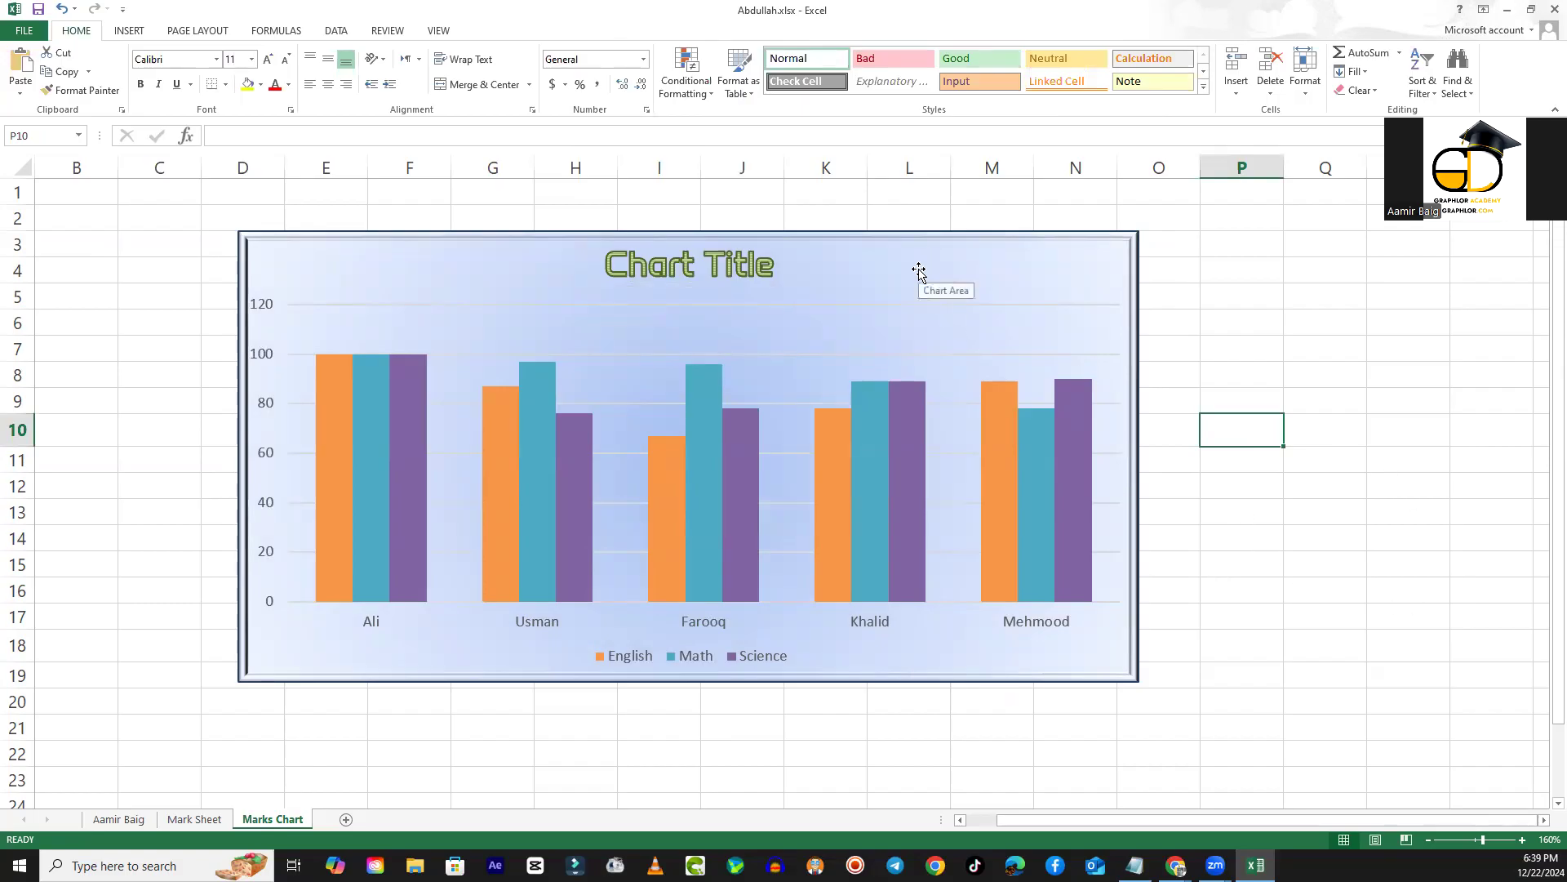
- Apply the orange Intense Effect shape style to the English series columns
{"action": "left_click", "coordinate": [705, 431]}
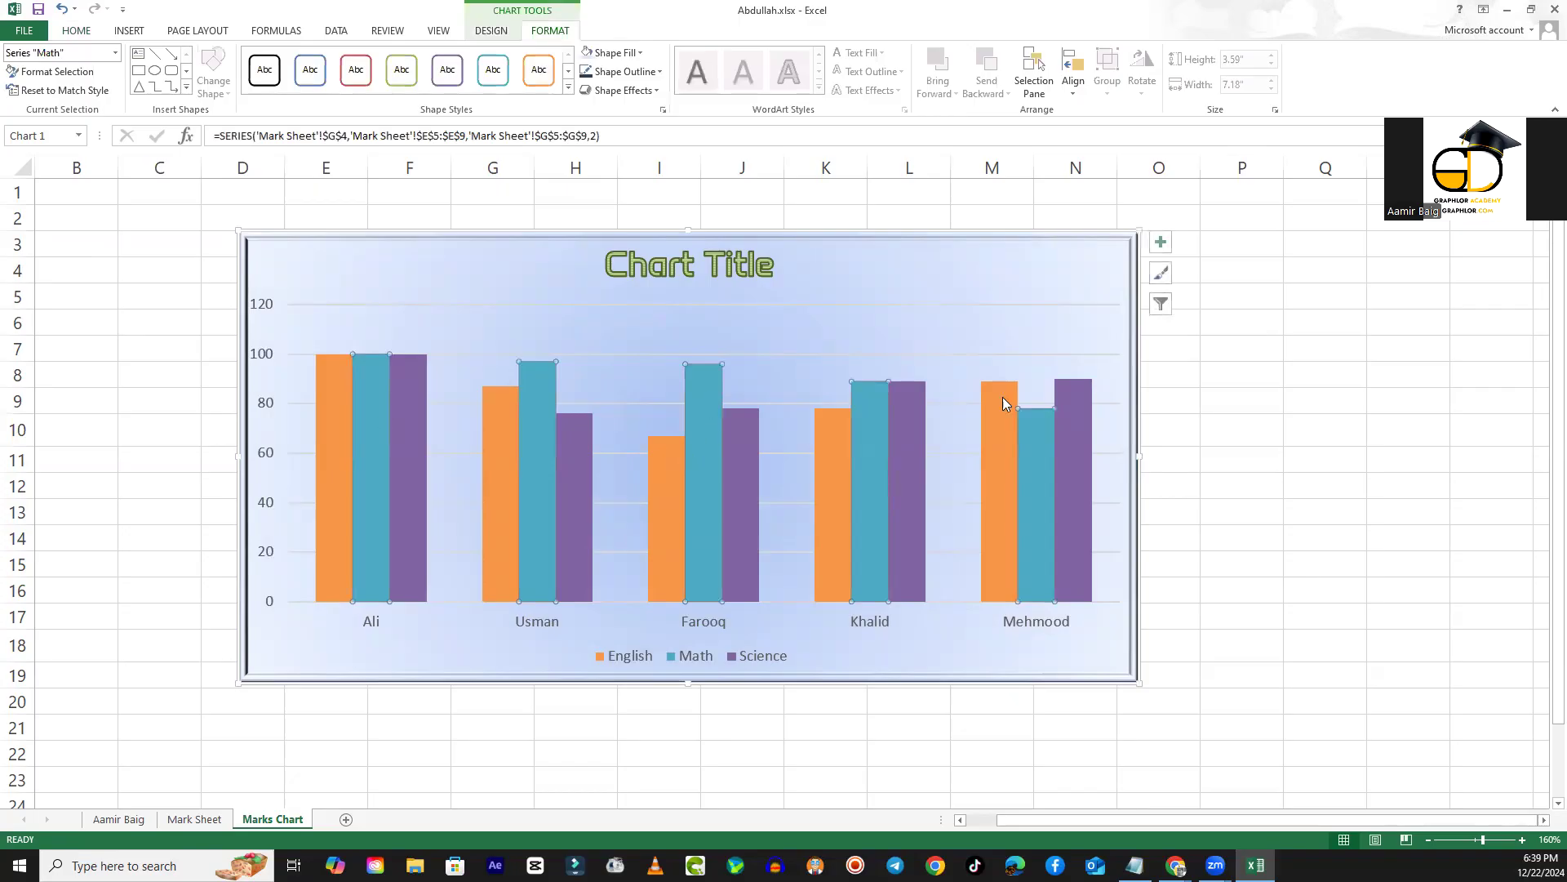
{"action": "left_click", "coordinate": [327, 399]}
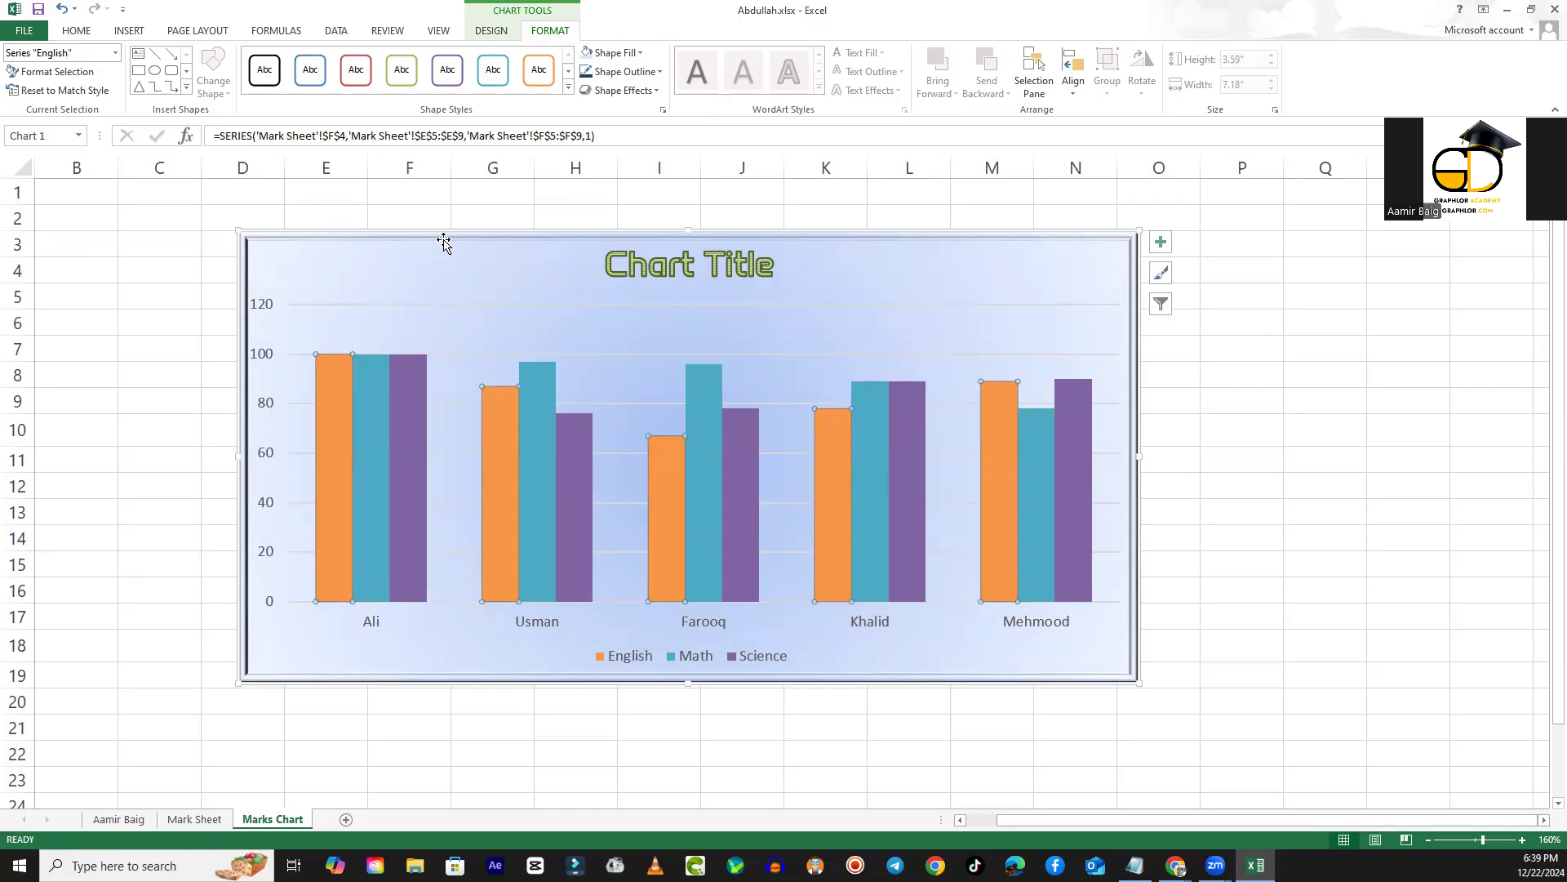
{"action": "left_click", "coordinate": [568, 87]}
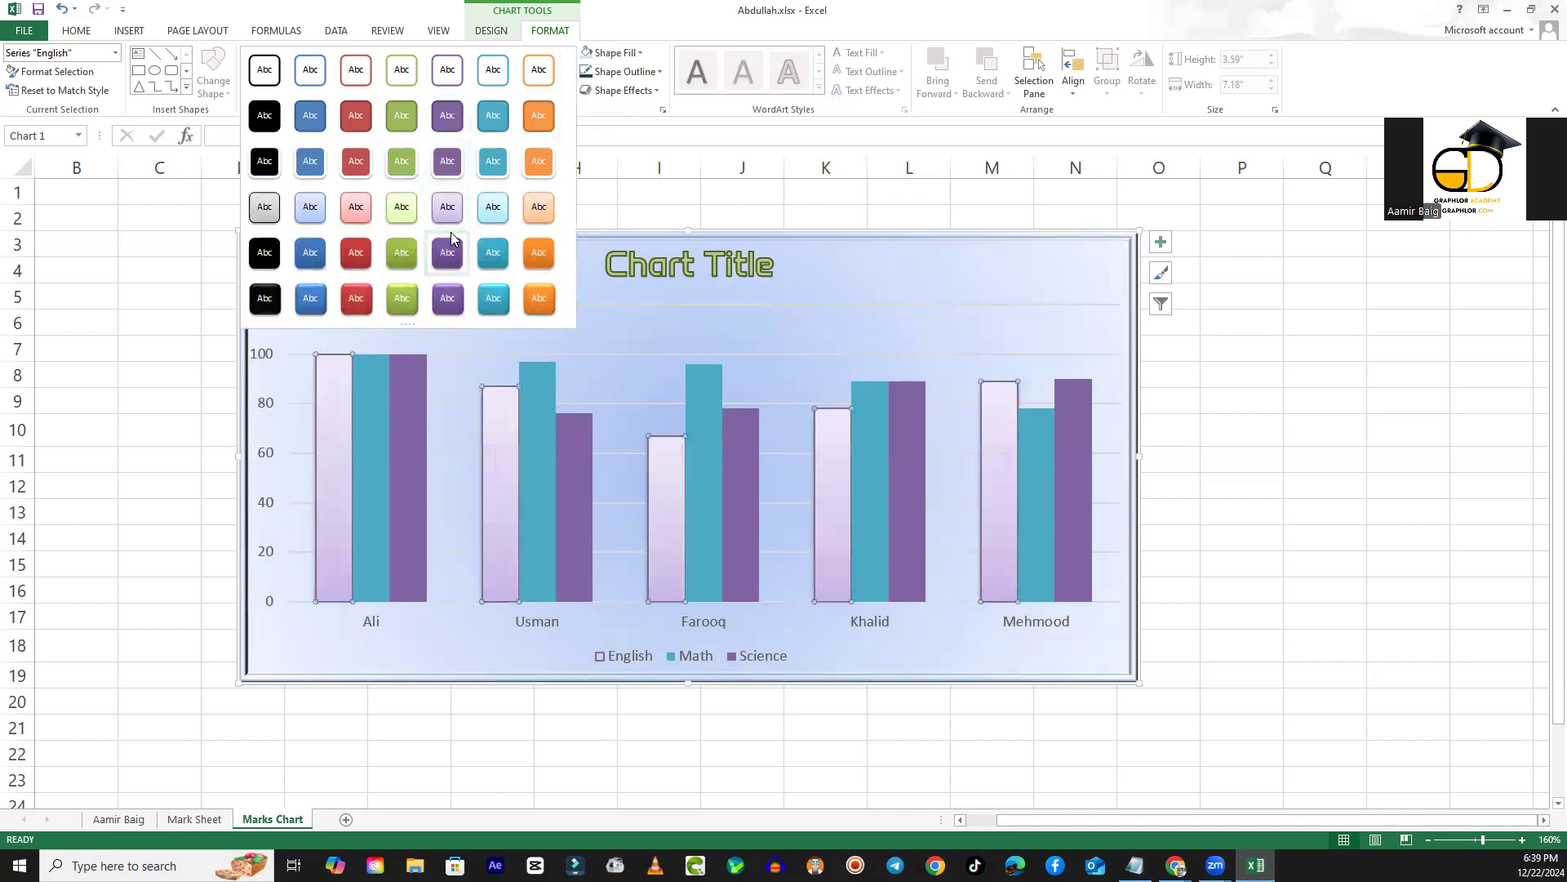
{"action": "left_click", "coordinate": [547, 298]}
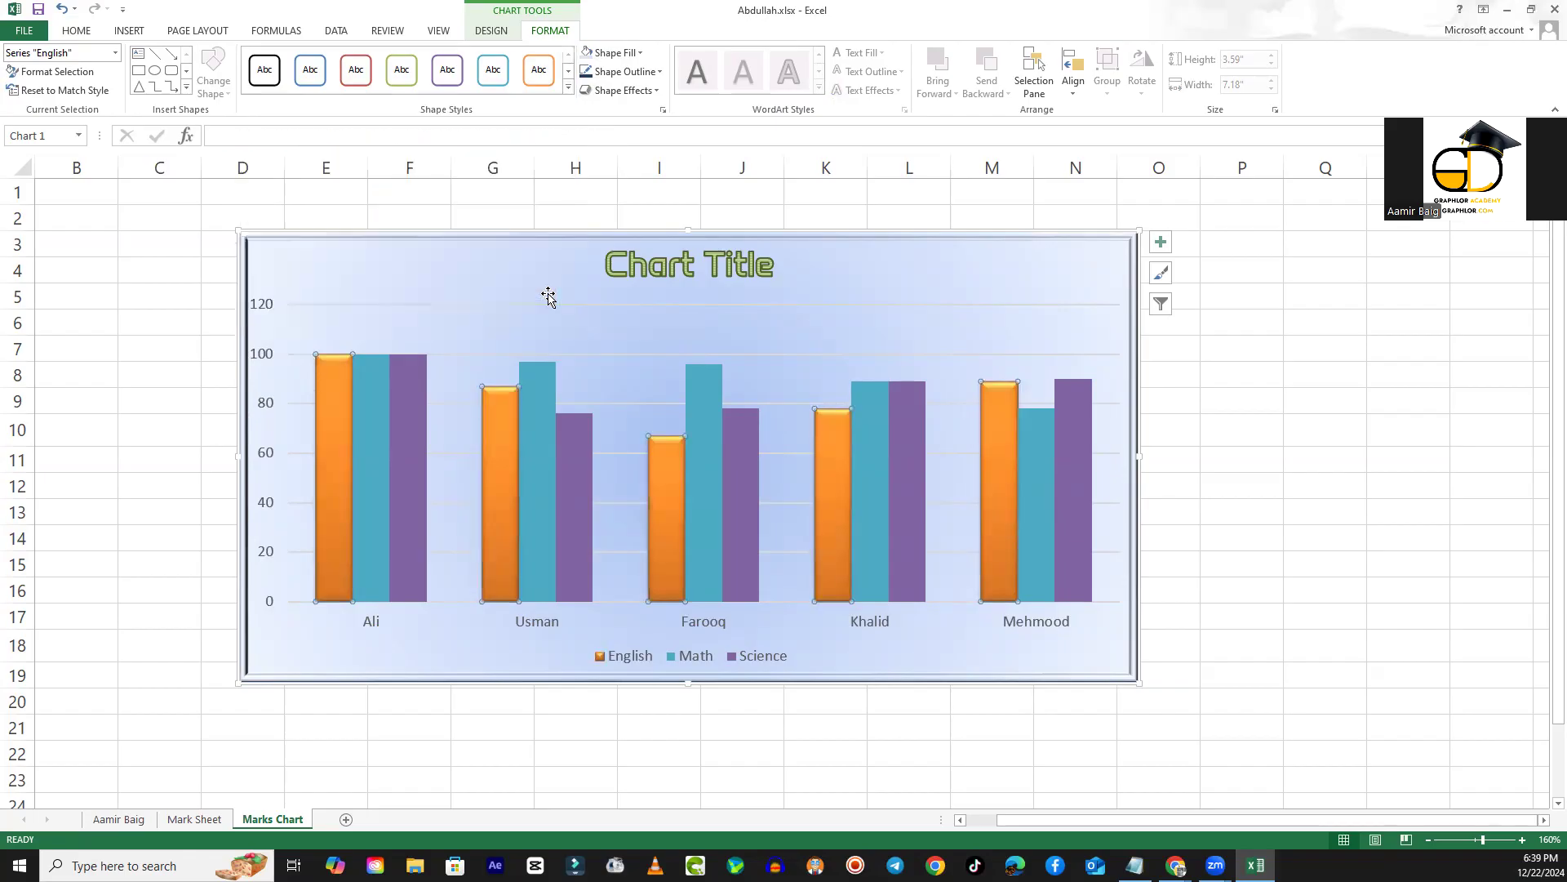
- Apply the Intense Effect - Purple, Accent 4 style to the Math series and the red intense style to the Science series
{"action": "left_click", "coordinate": [375, 397]}
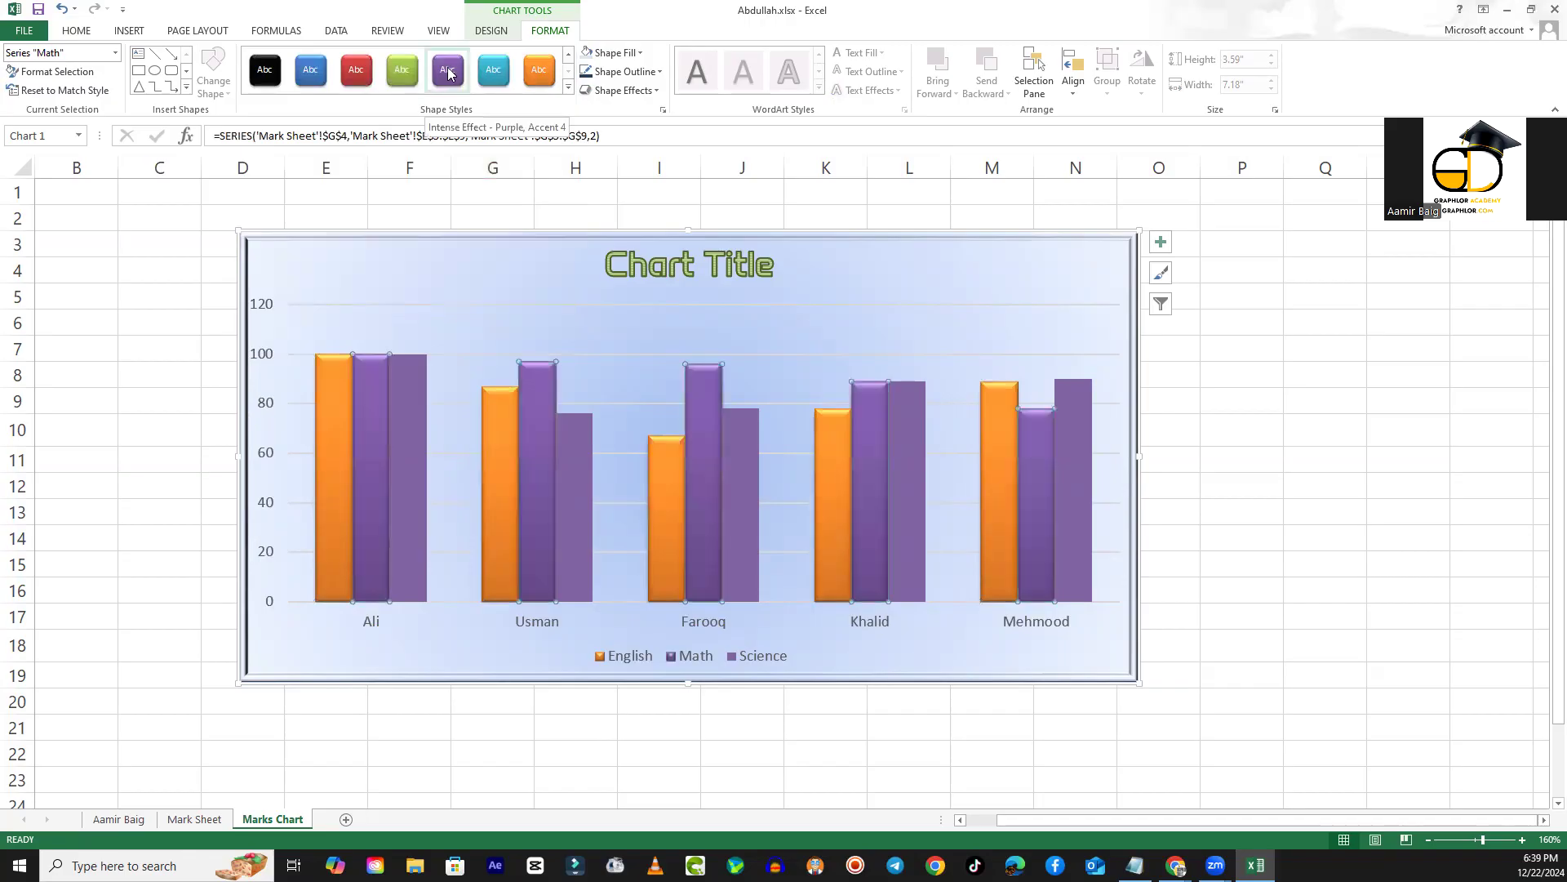
{"action": "left_click", "coordinate": [450, 74]}
{"action": "left_click", "coordinate": [395, 385]}
{"action": "left_click", "coordinate": [354, 72]}
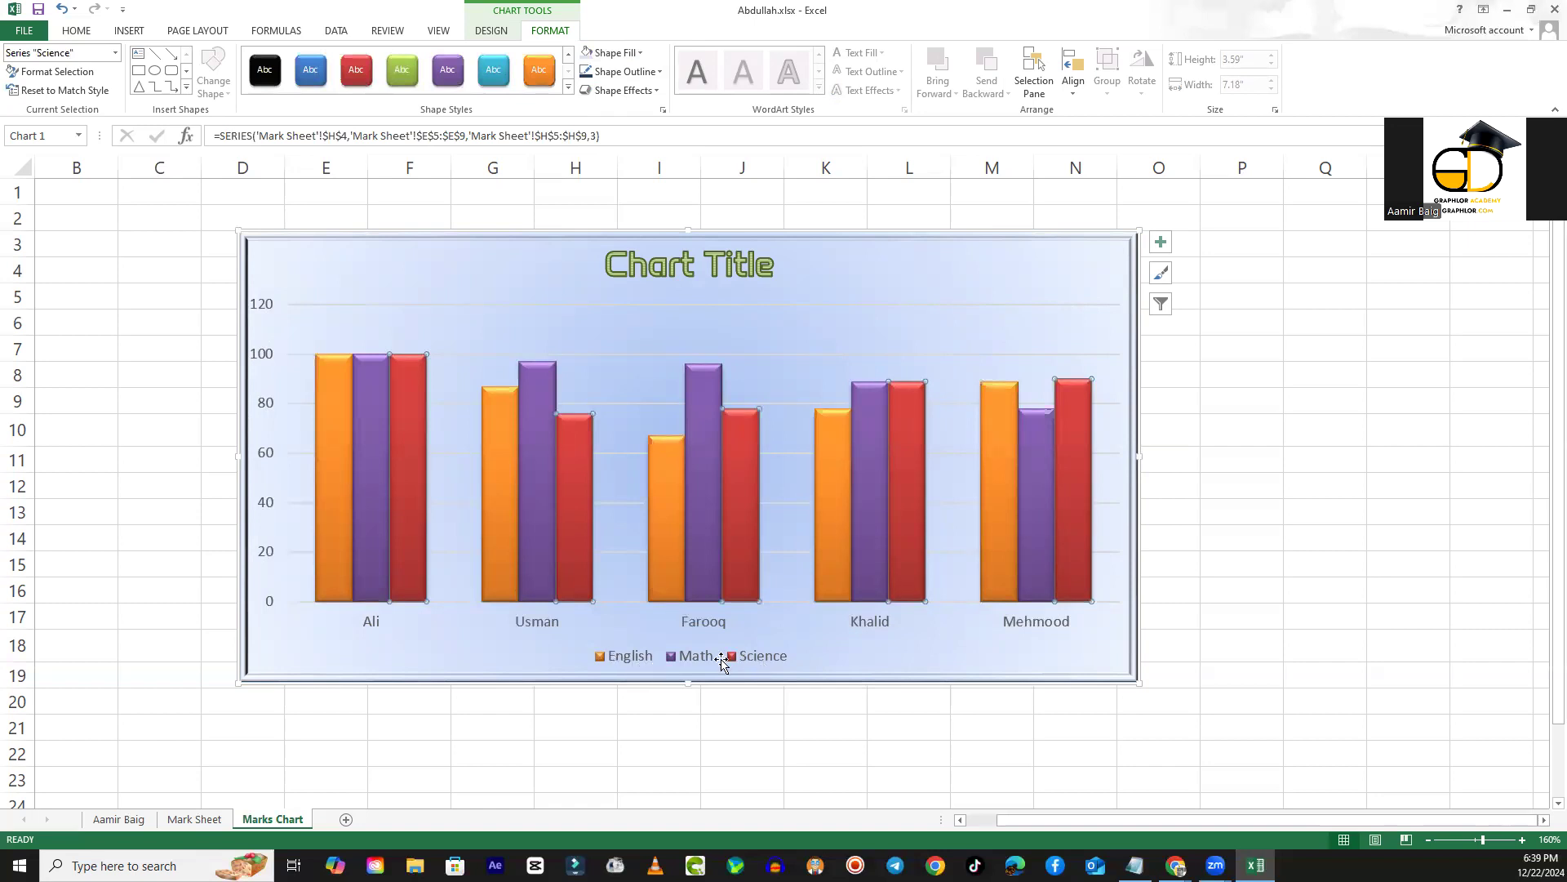
- Restyle the English series columns with the black Intense Effect shape style
{"action": "left_click", "coordinate": [326, 385]}
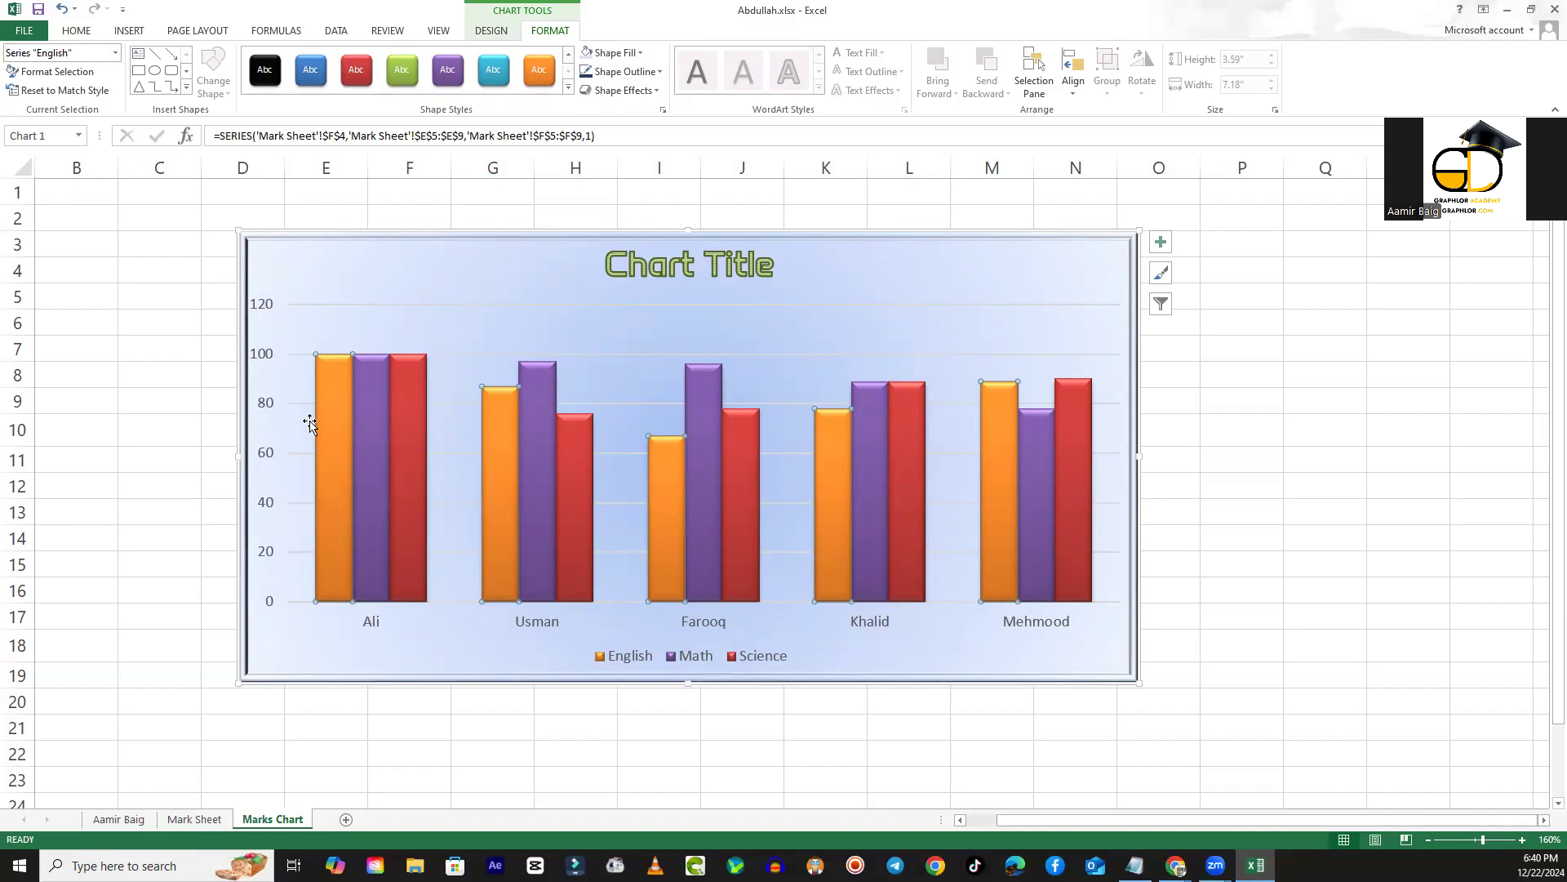
{"action": "mouse_move", "coordinate": [330, 407]}
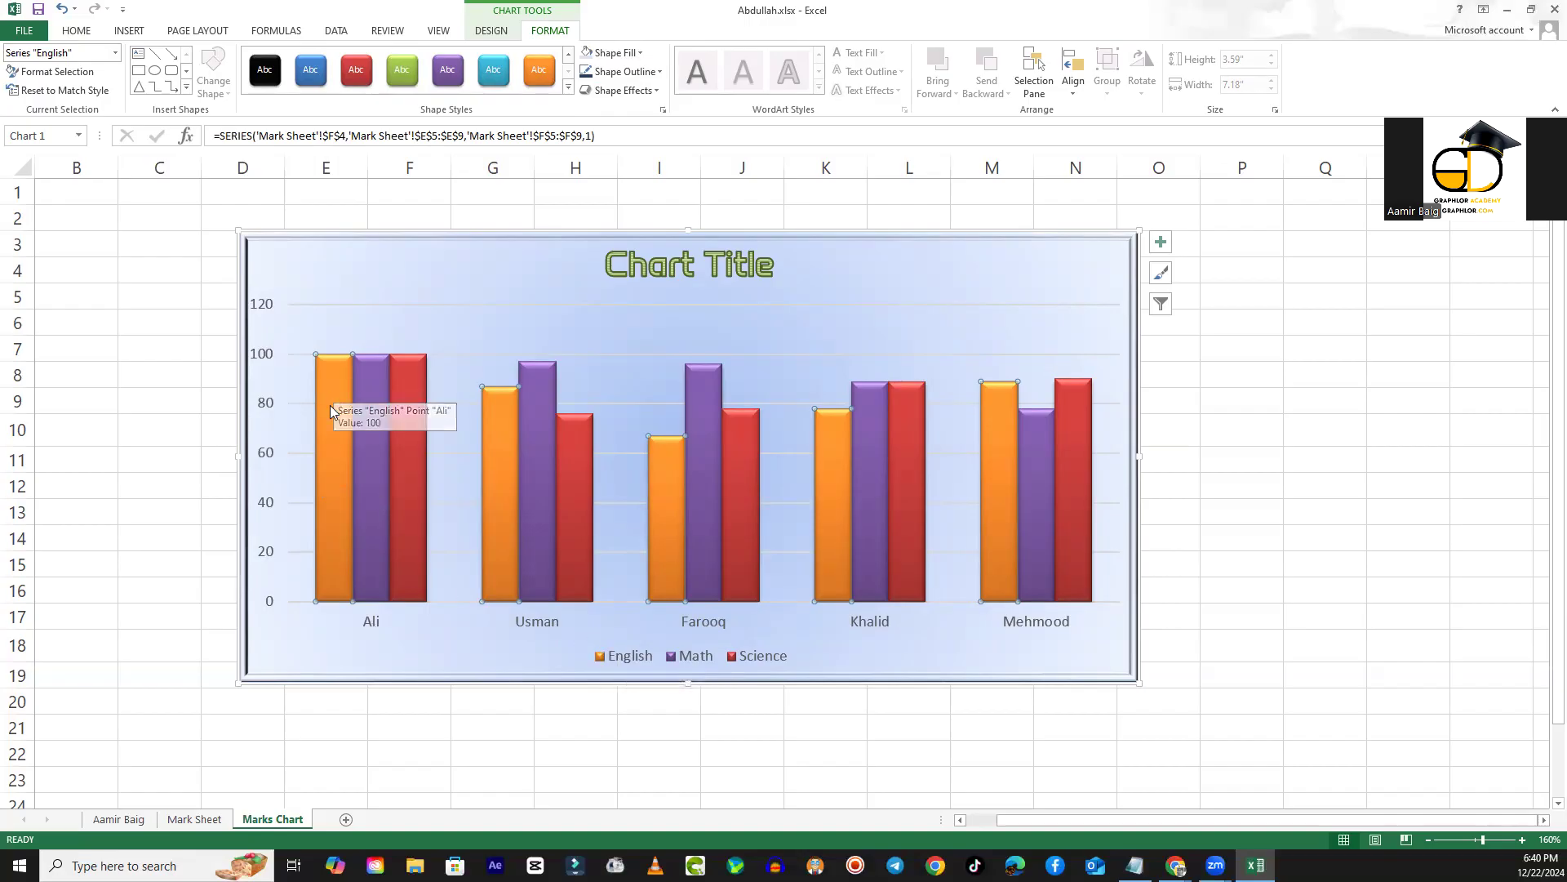
{"action": "left_click", "coordinate": [267, 82]}
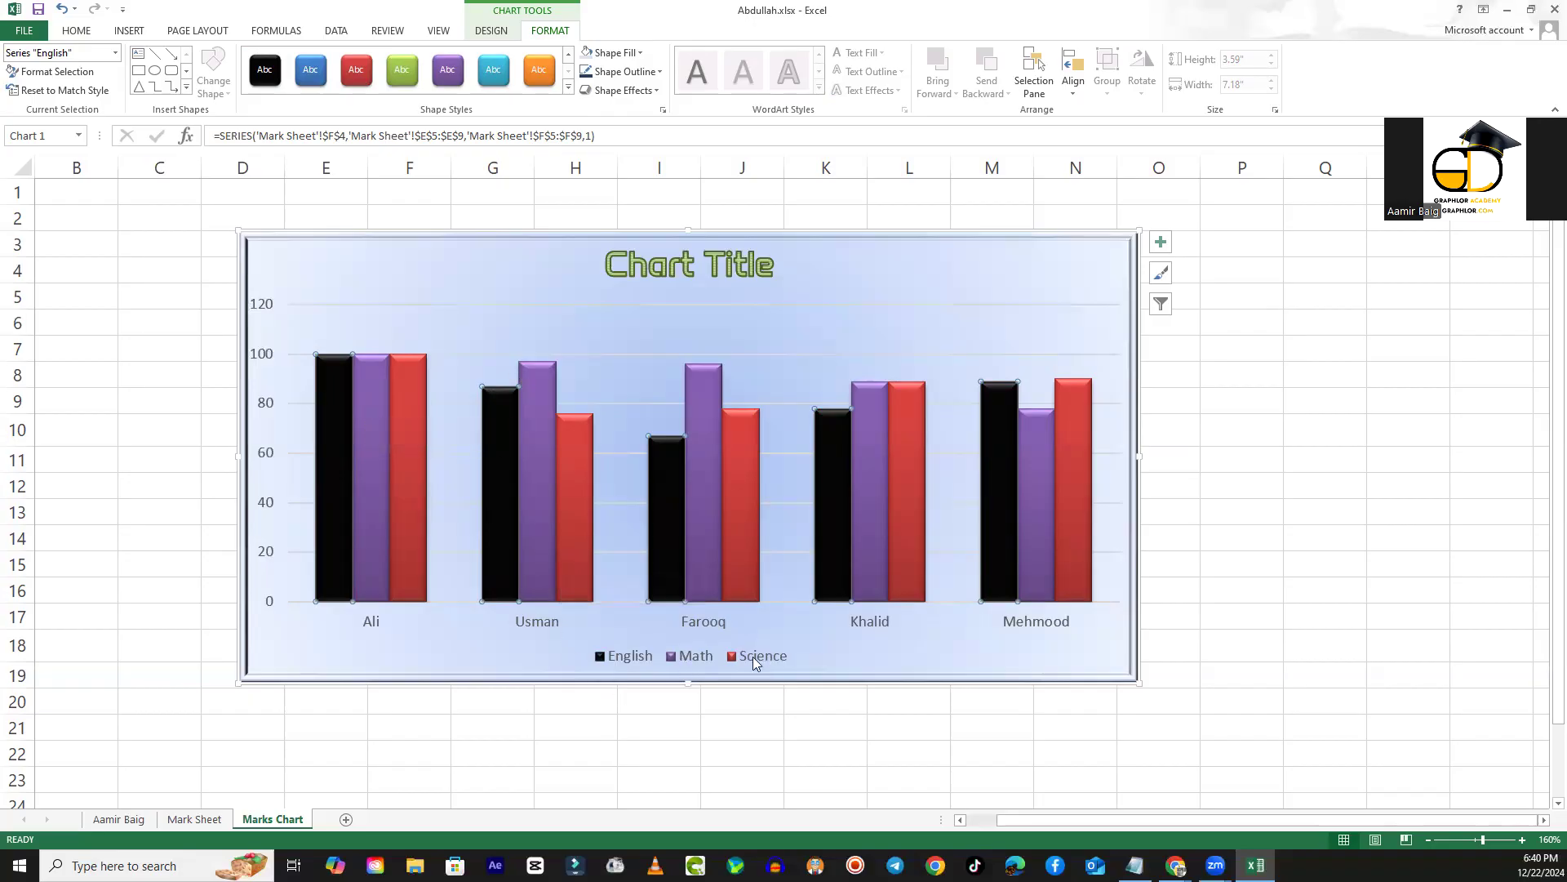
- Restyle the Math series with the green intense shape style and the Science series with the aqua one
{"action": "left_click", "coordinate": [377, 456]}
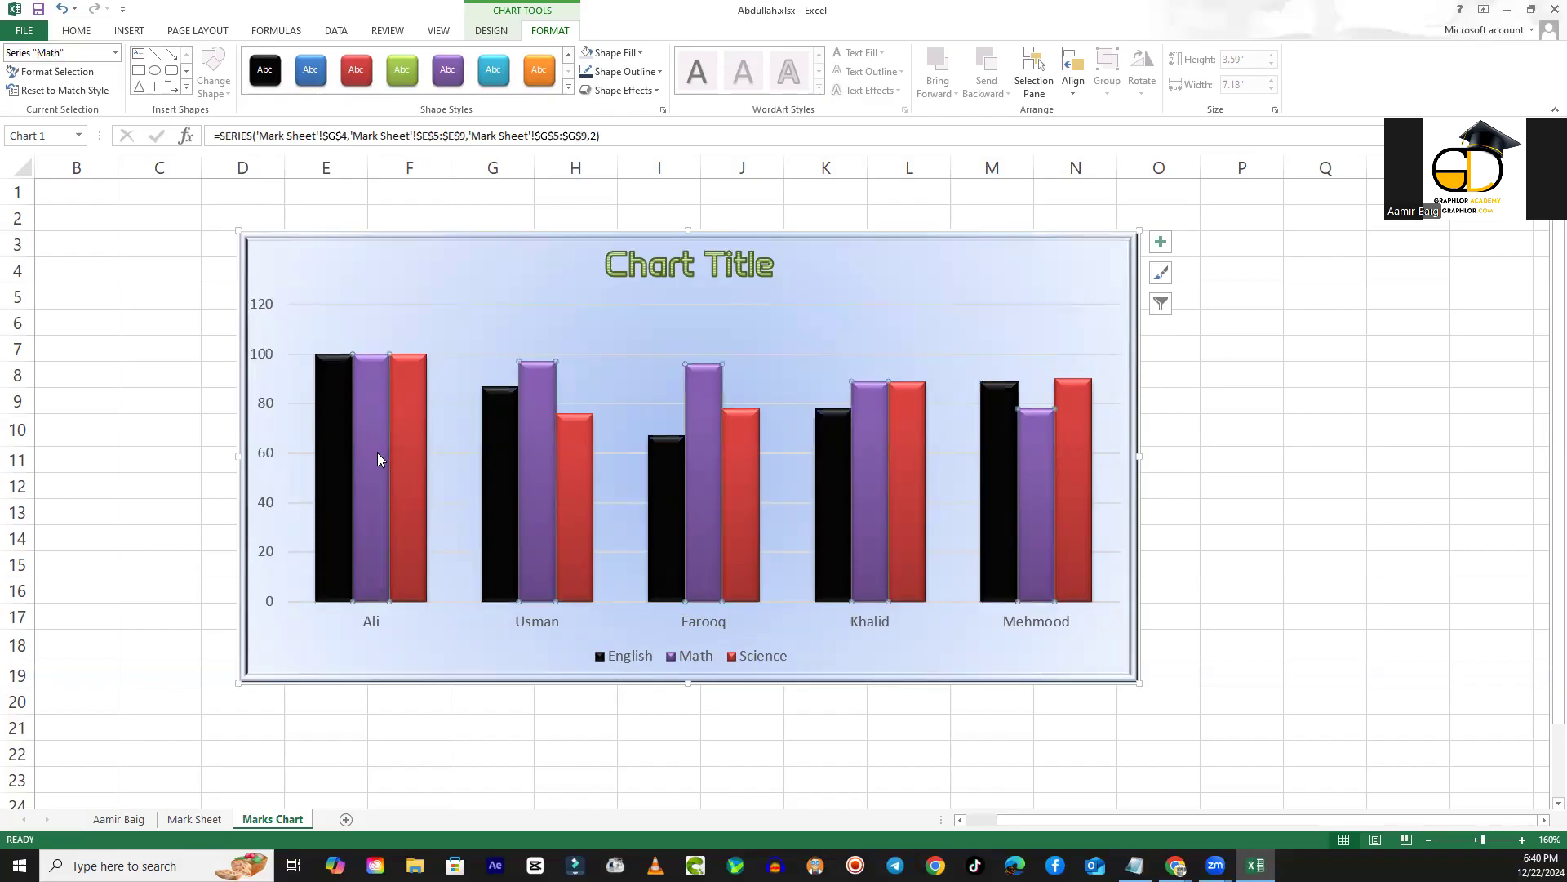
{"action": "left_click", "coordinate": [401, 69]}
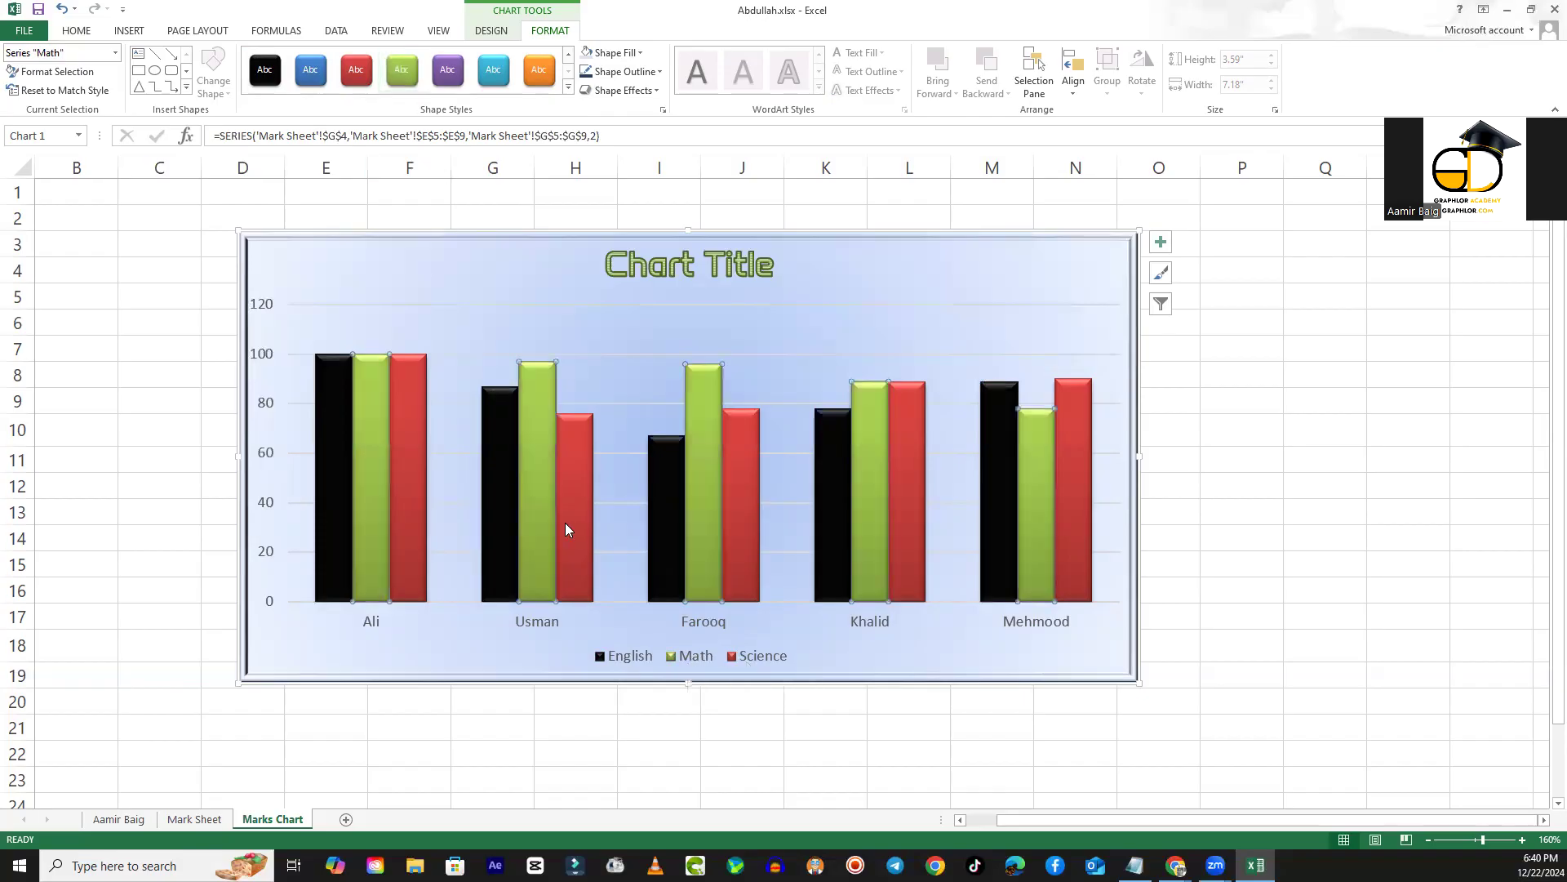
{"action": "left_click", "coordinate": [397, 443]}
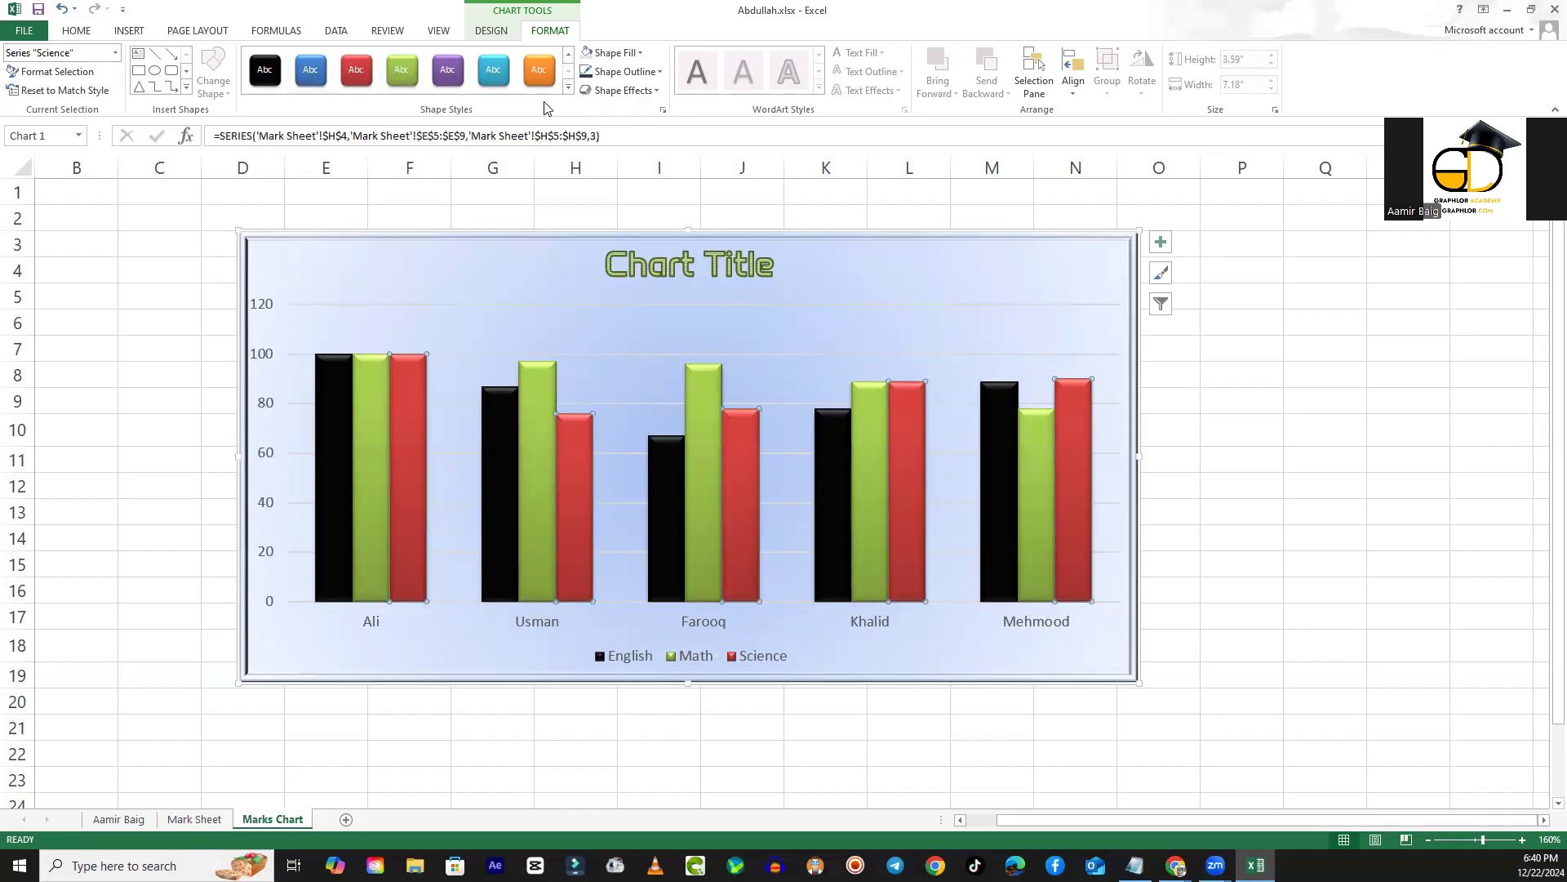
{"action": "left_click", "coordinate": [497, 80]}
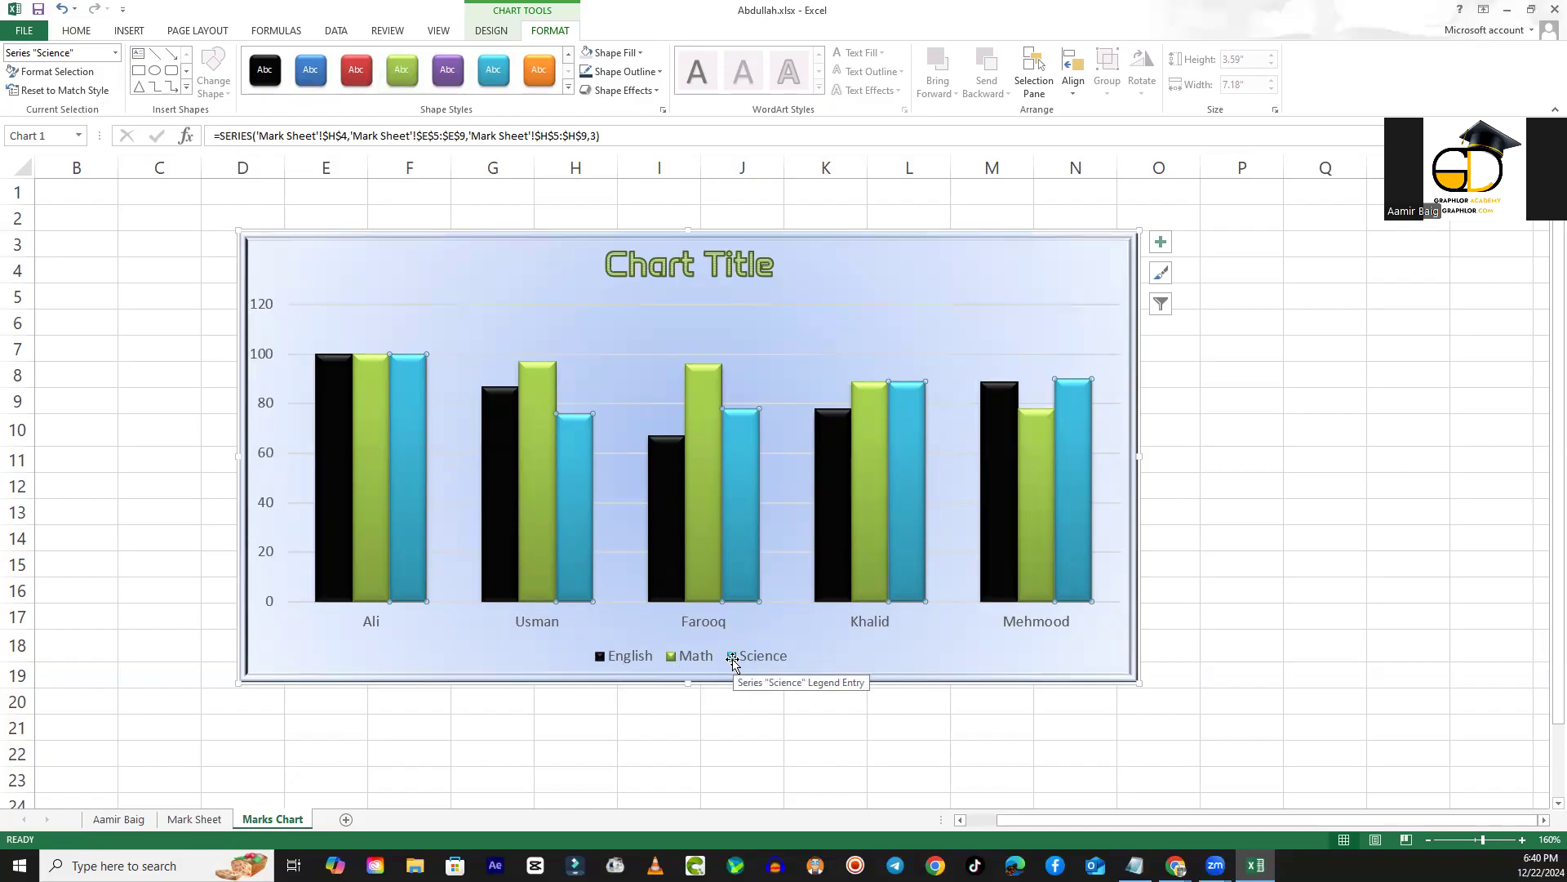
- Apply the thick red line style with a shadow to the chart's horizontal category axis
{"action": "left_click", "coordinate": [540, 623]}
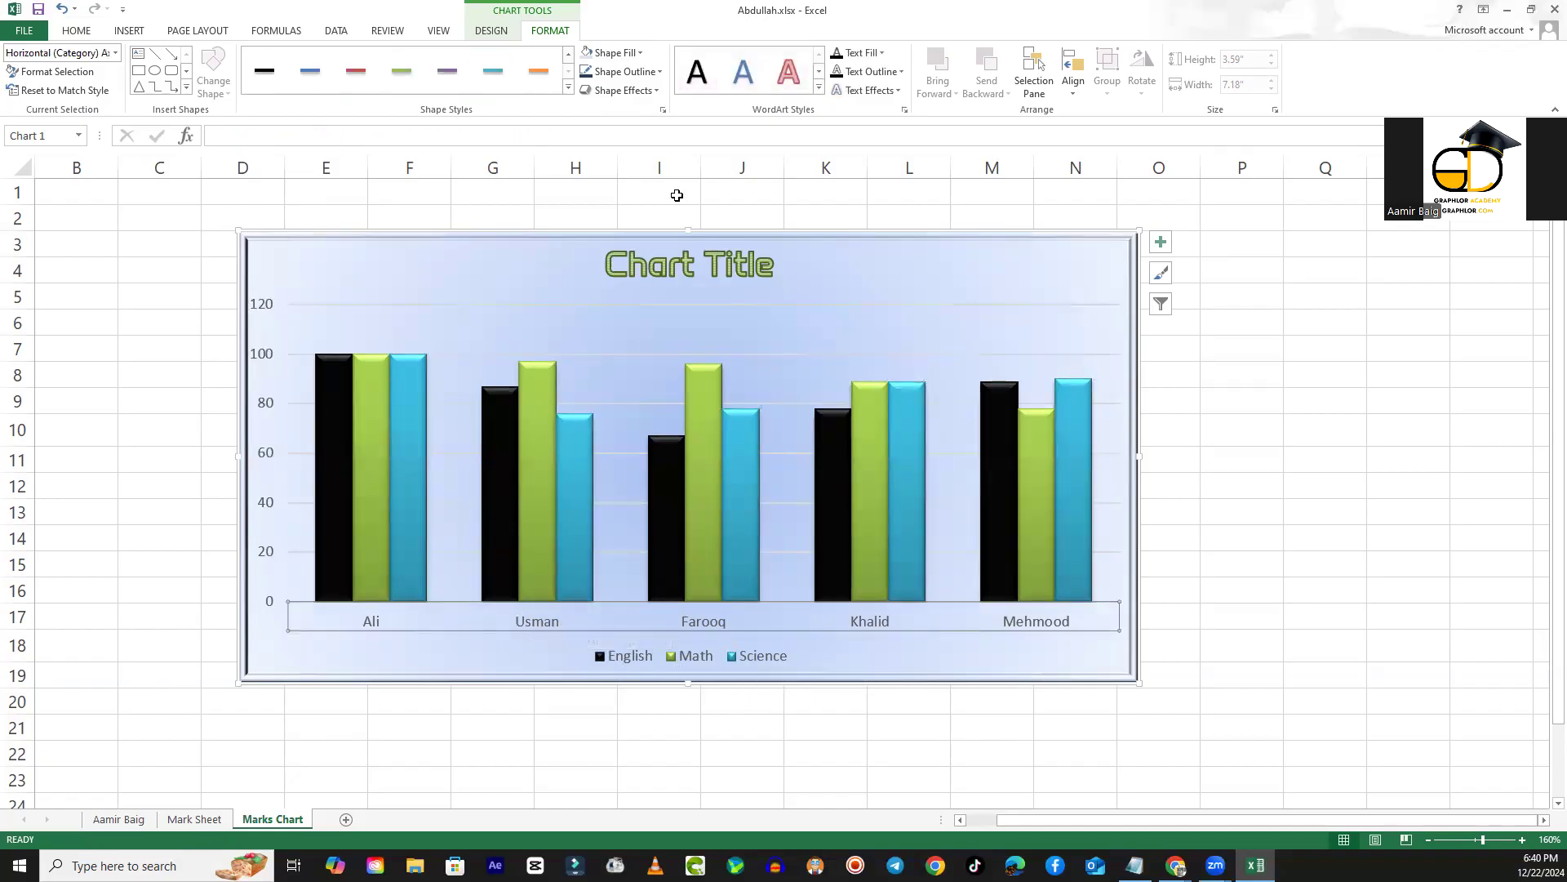
{"action": "left_click", "coordinate": [570, 90]}
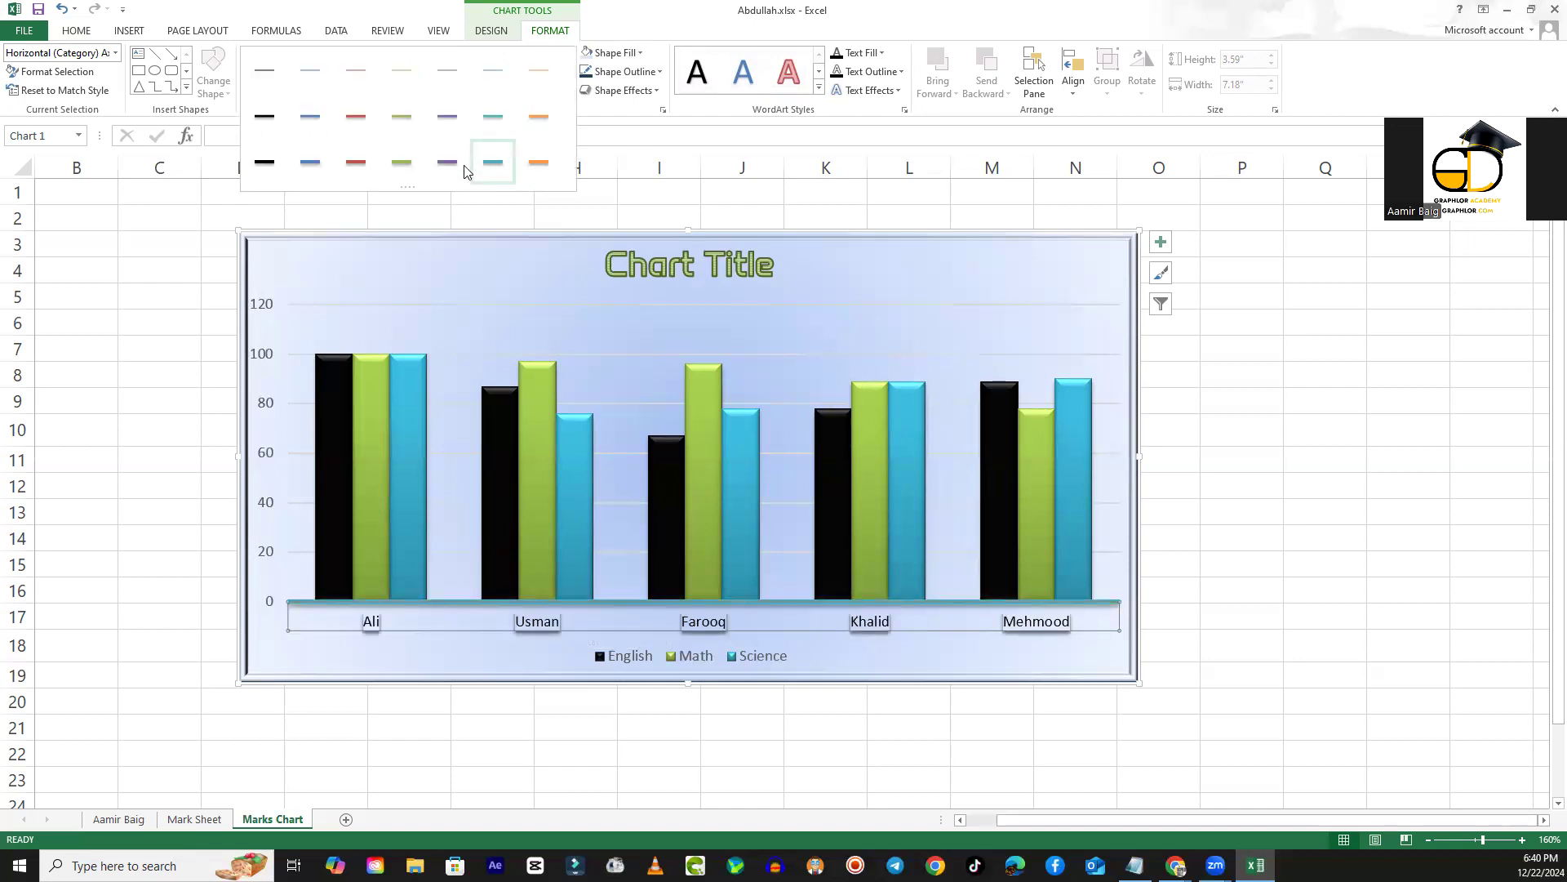
{"action": "left_click", "coordinate": [355, 162]}
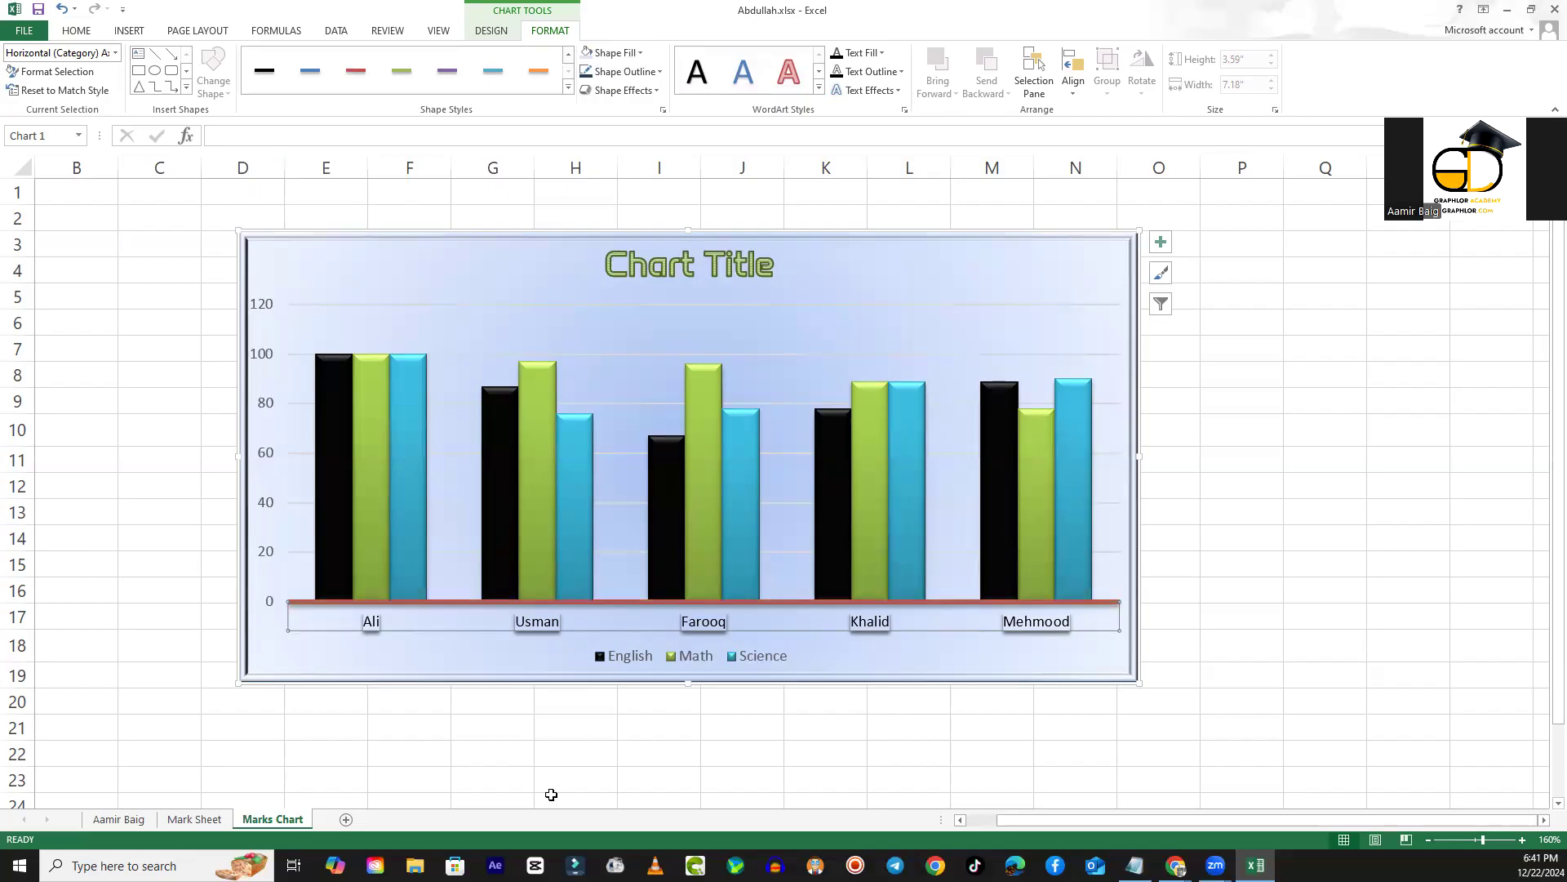
{"action": "left_click", "coordinate": [524, 728]}
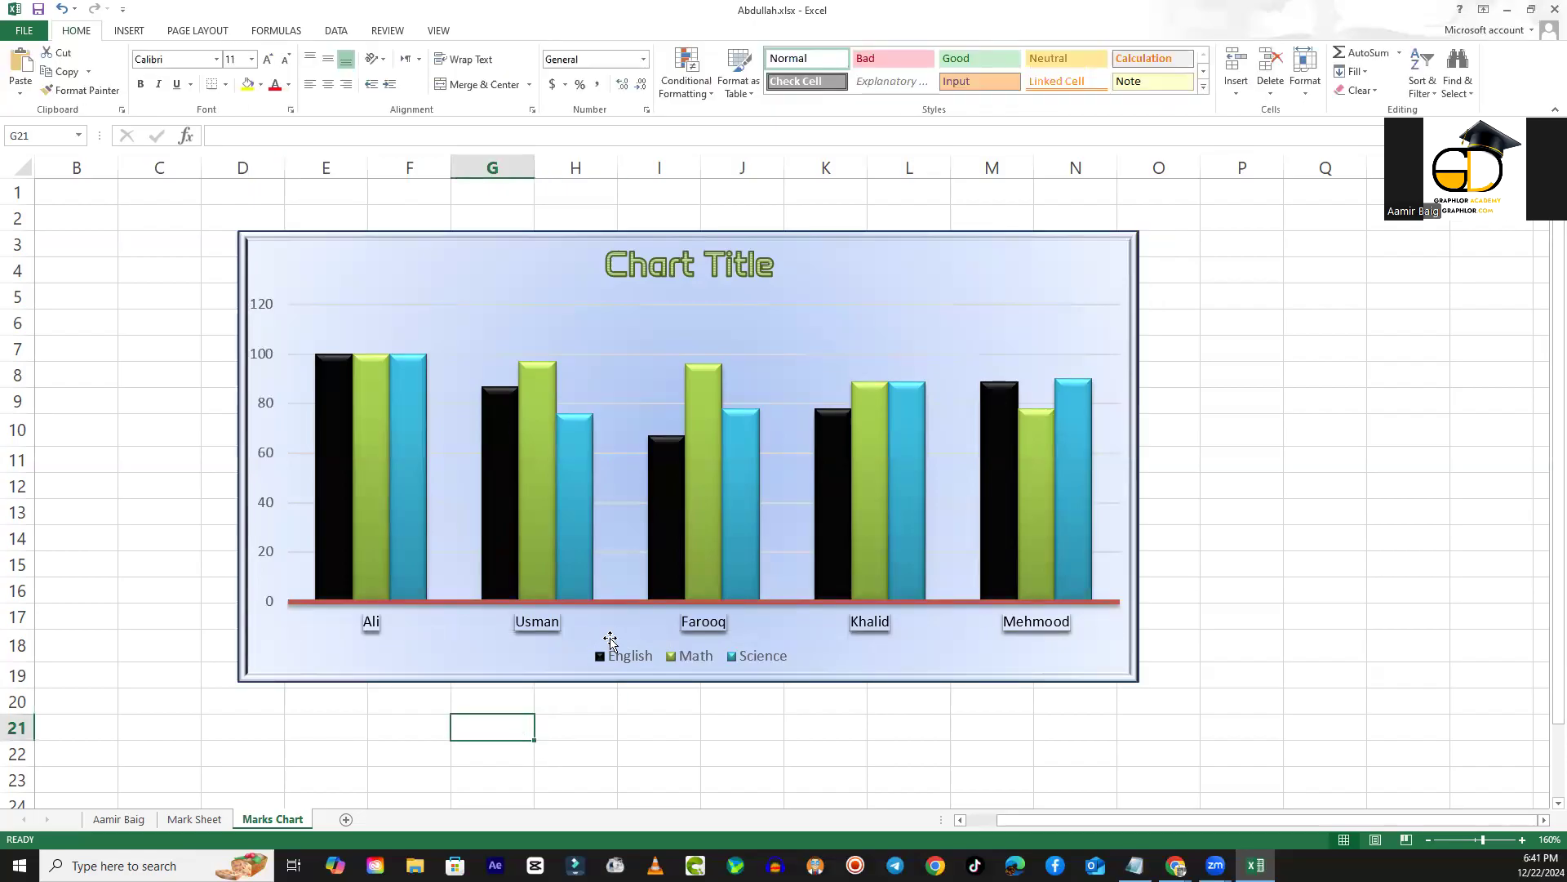
- Apply the blue WordArt style from the first row to the horizontal axis labels
{"action": "left_click", "coordinate": [702, 623]}
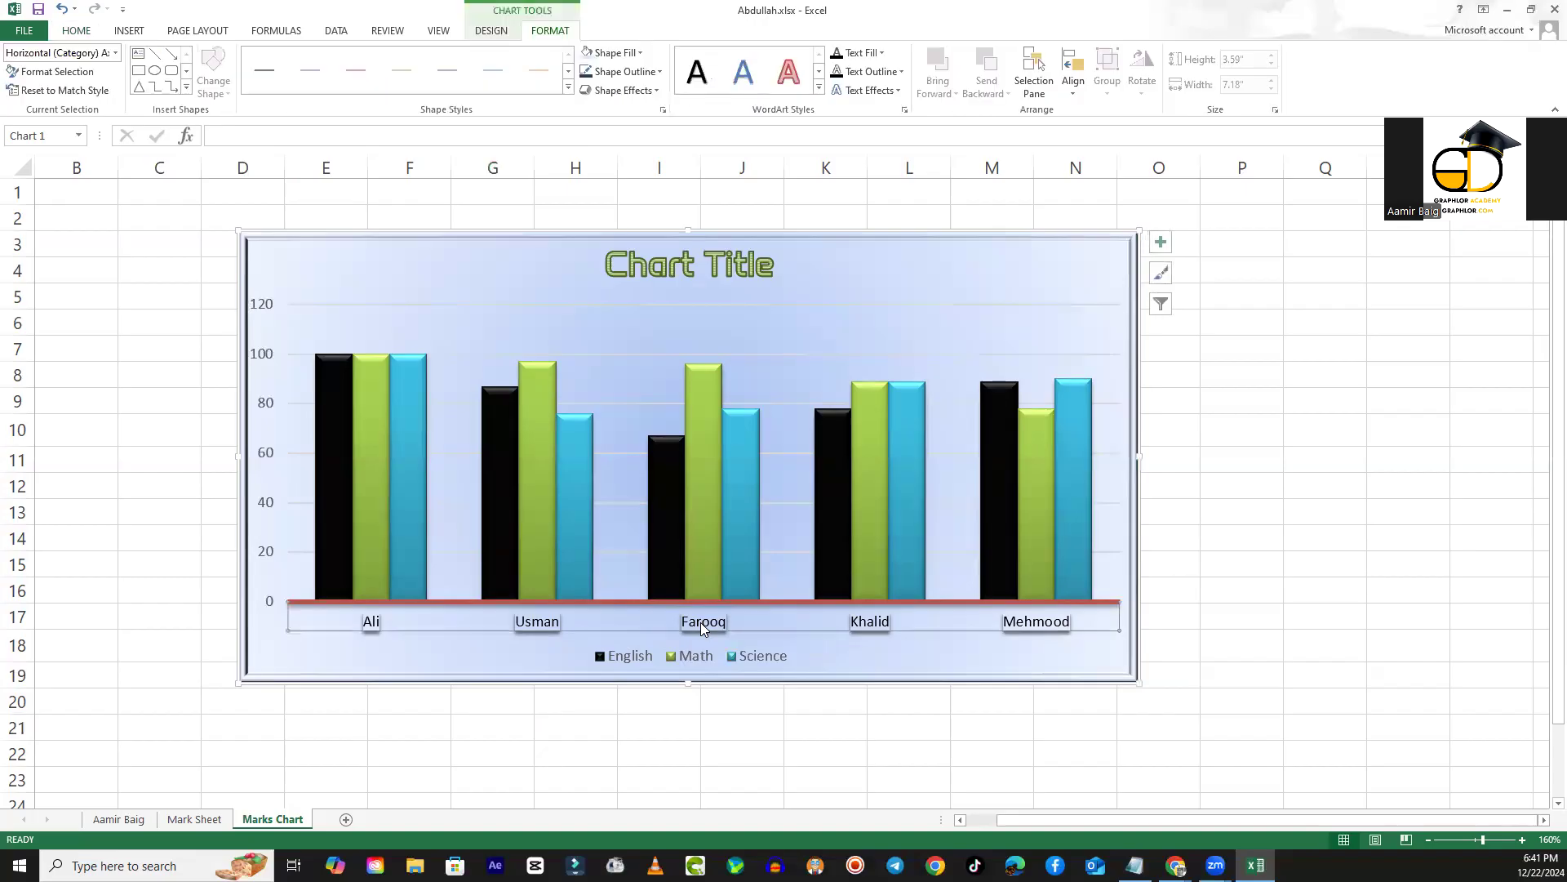
{"action": "left_click", "coordinate": [819, 91]}
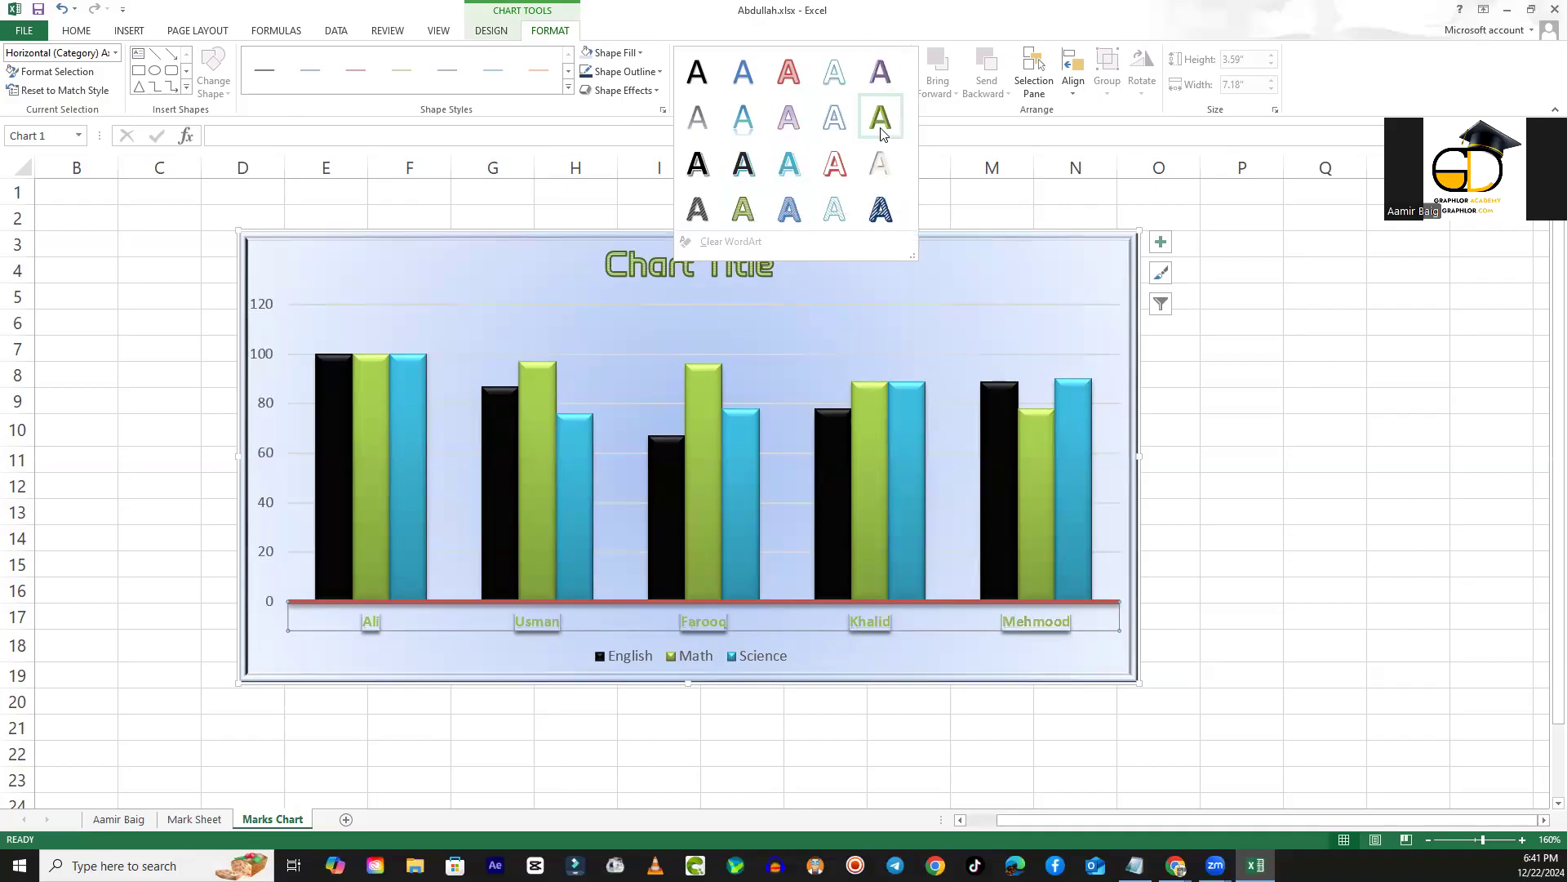
{"action": "left_click", "coordinate": [746, 77]}
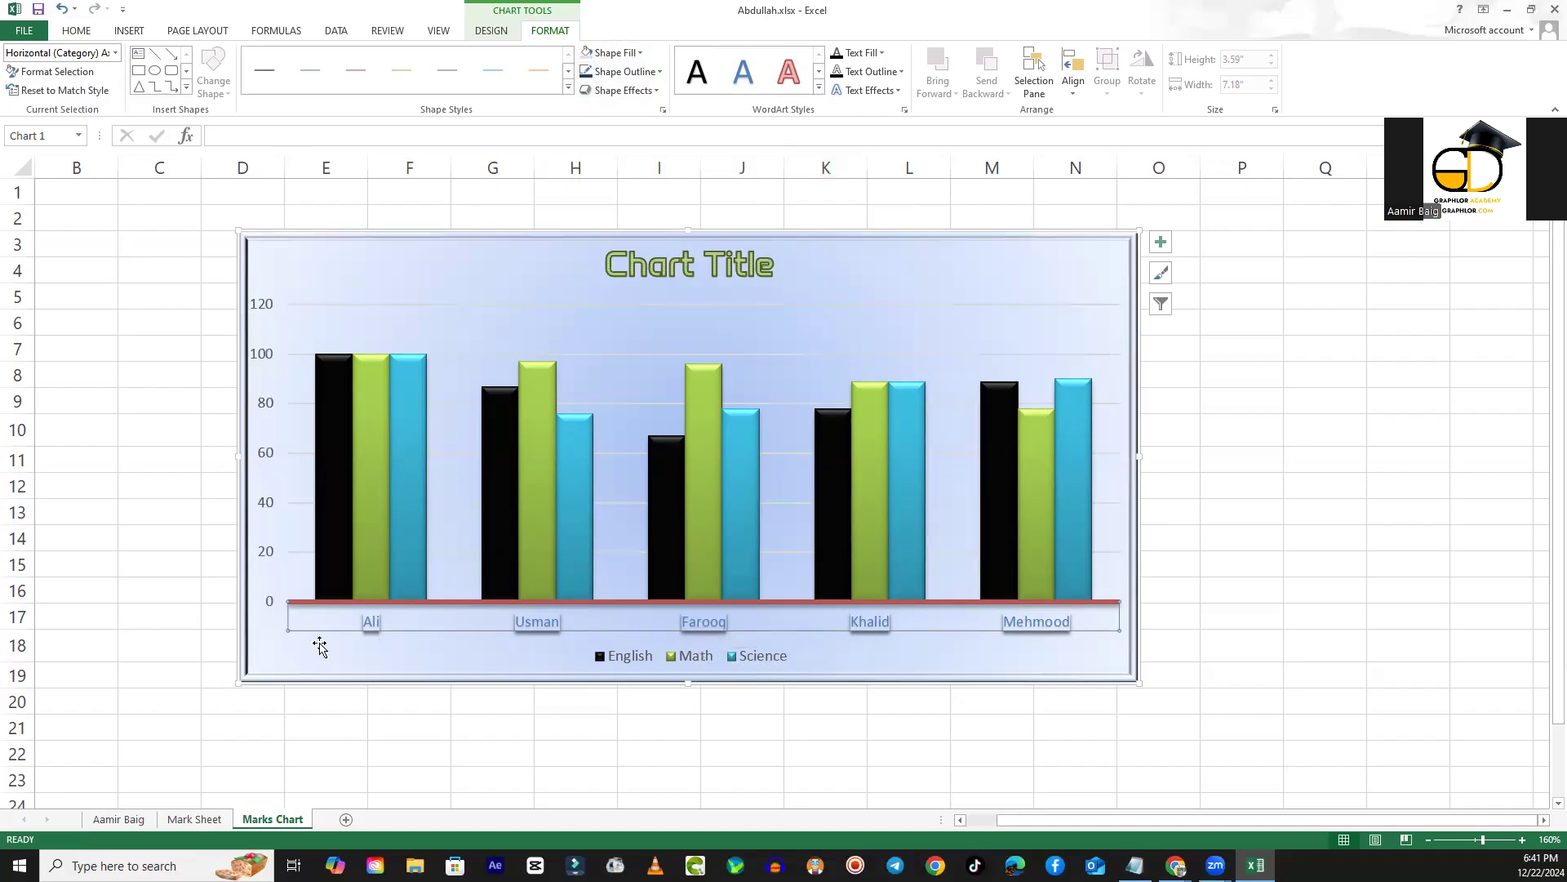
{"action": "left_click", "coordinate": [297, 724]}
- Apply the Purple, 11 pt glow, Accent color 4 text effect to the horizontal axis labels
{"action": "left_click", "coordinate": [333, 618]}
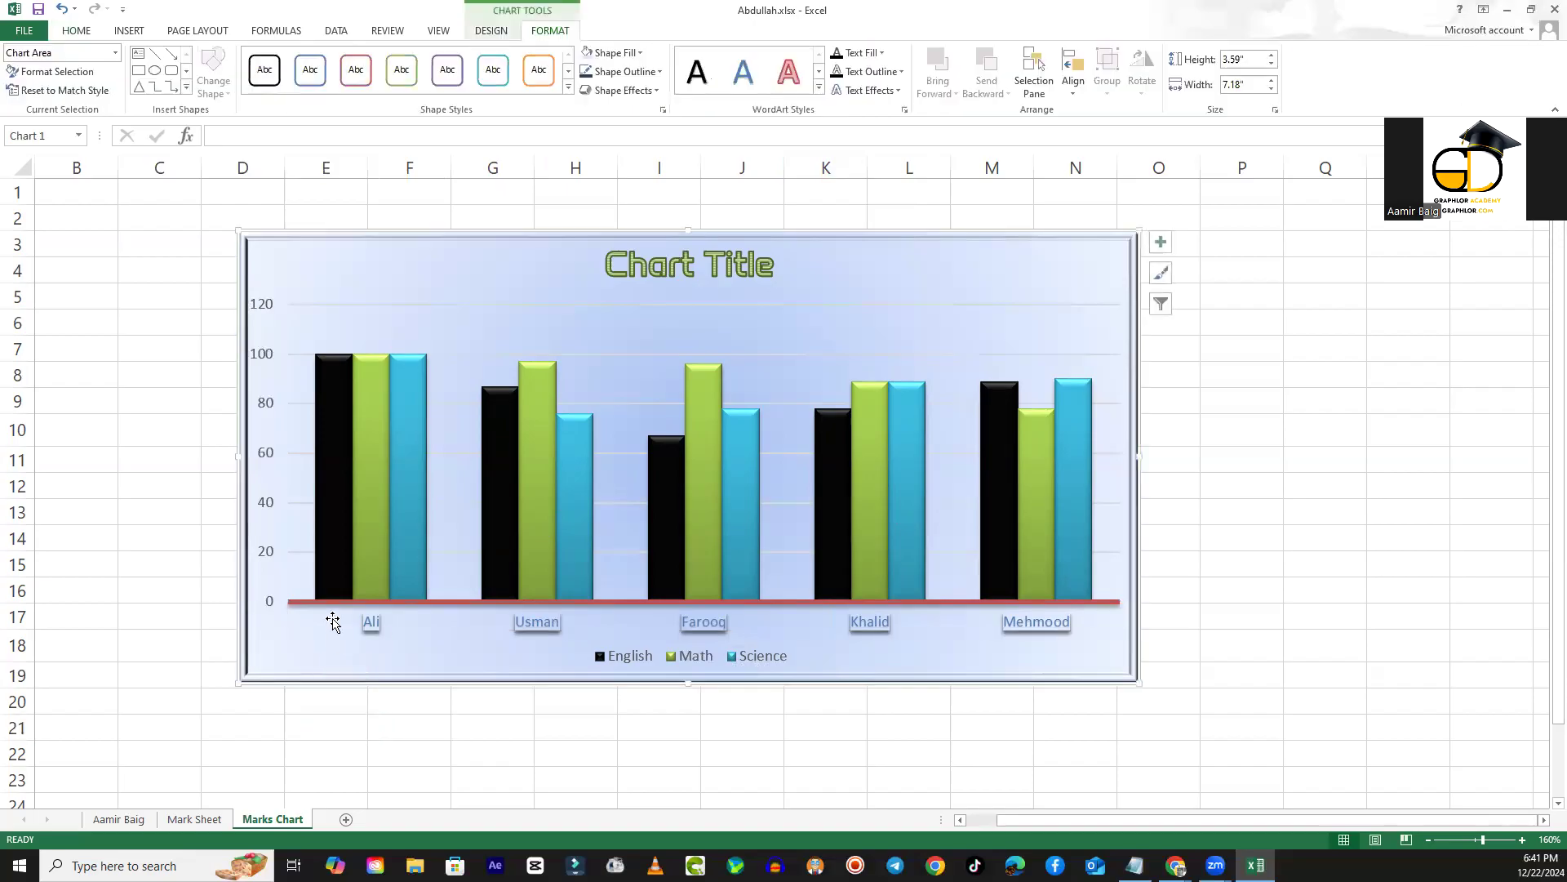
{"action": "left_click", "coordinate": [372, 619]}
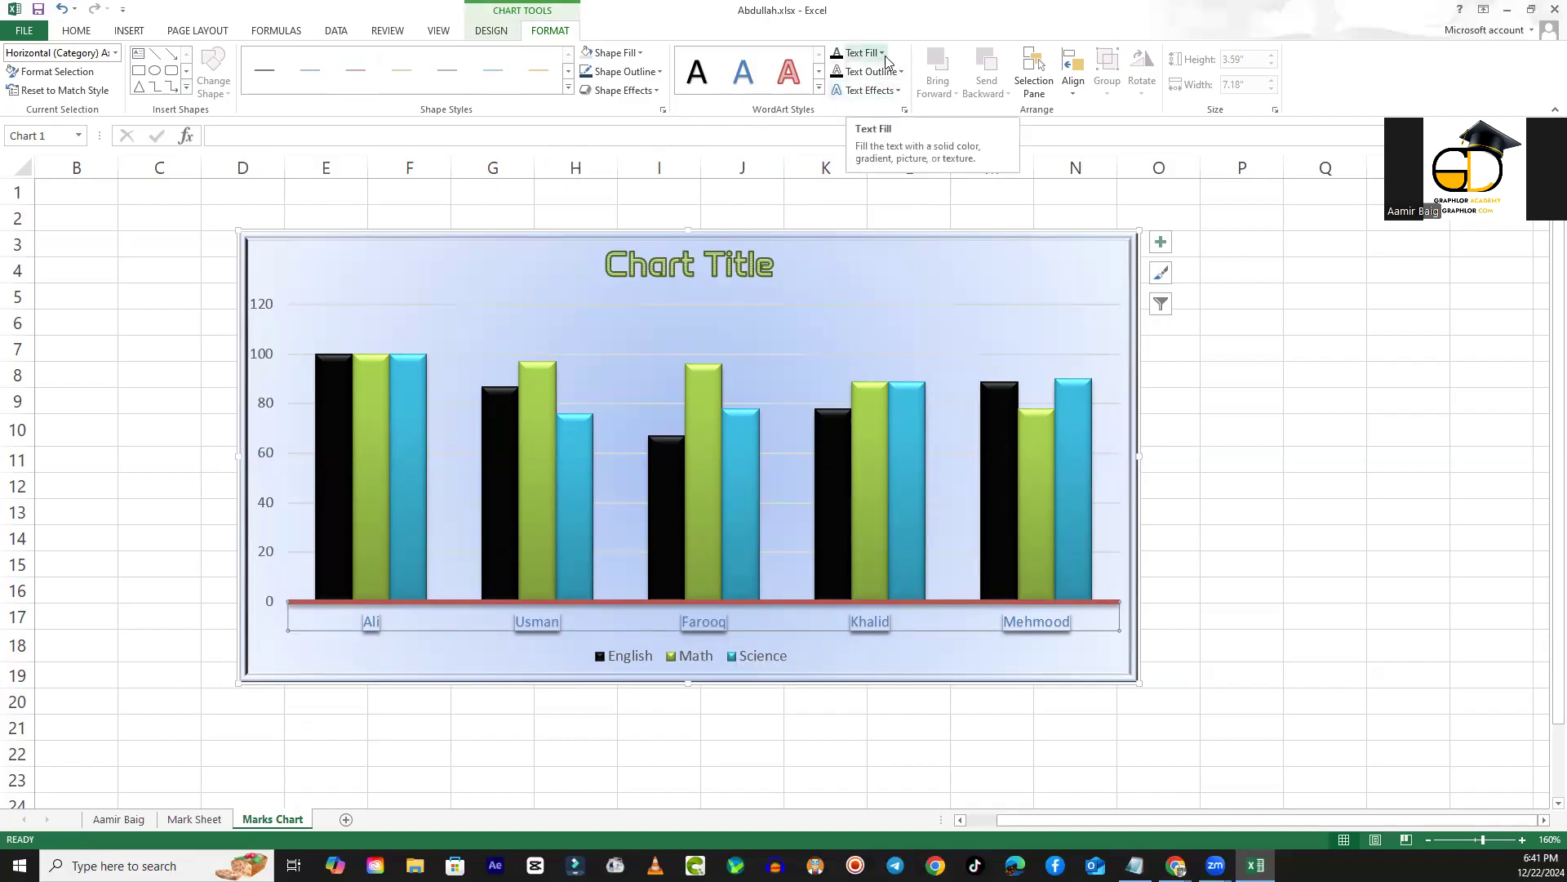
{"action": "left_click", "coordinate": [896, 91]}
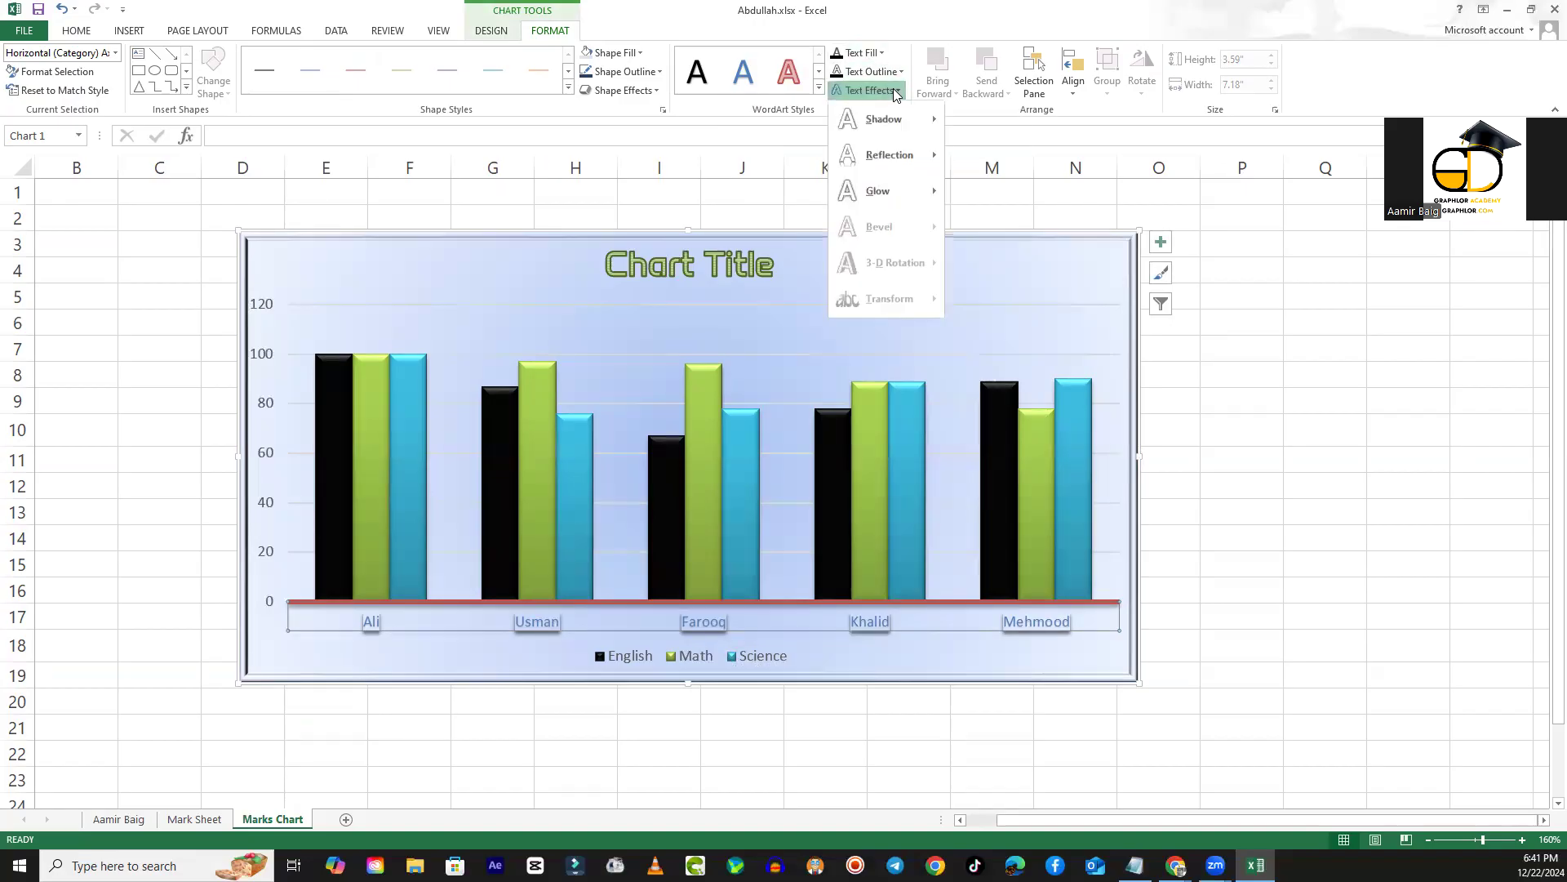
{"action": "mouse_move", "coordinate": [888, 191]}
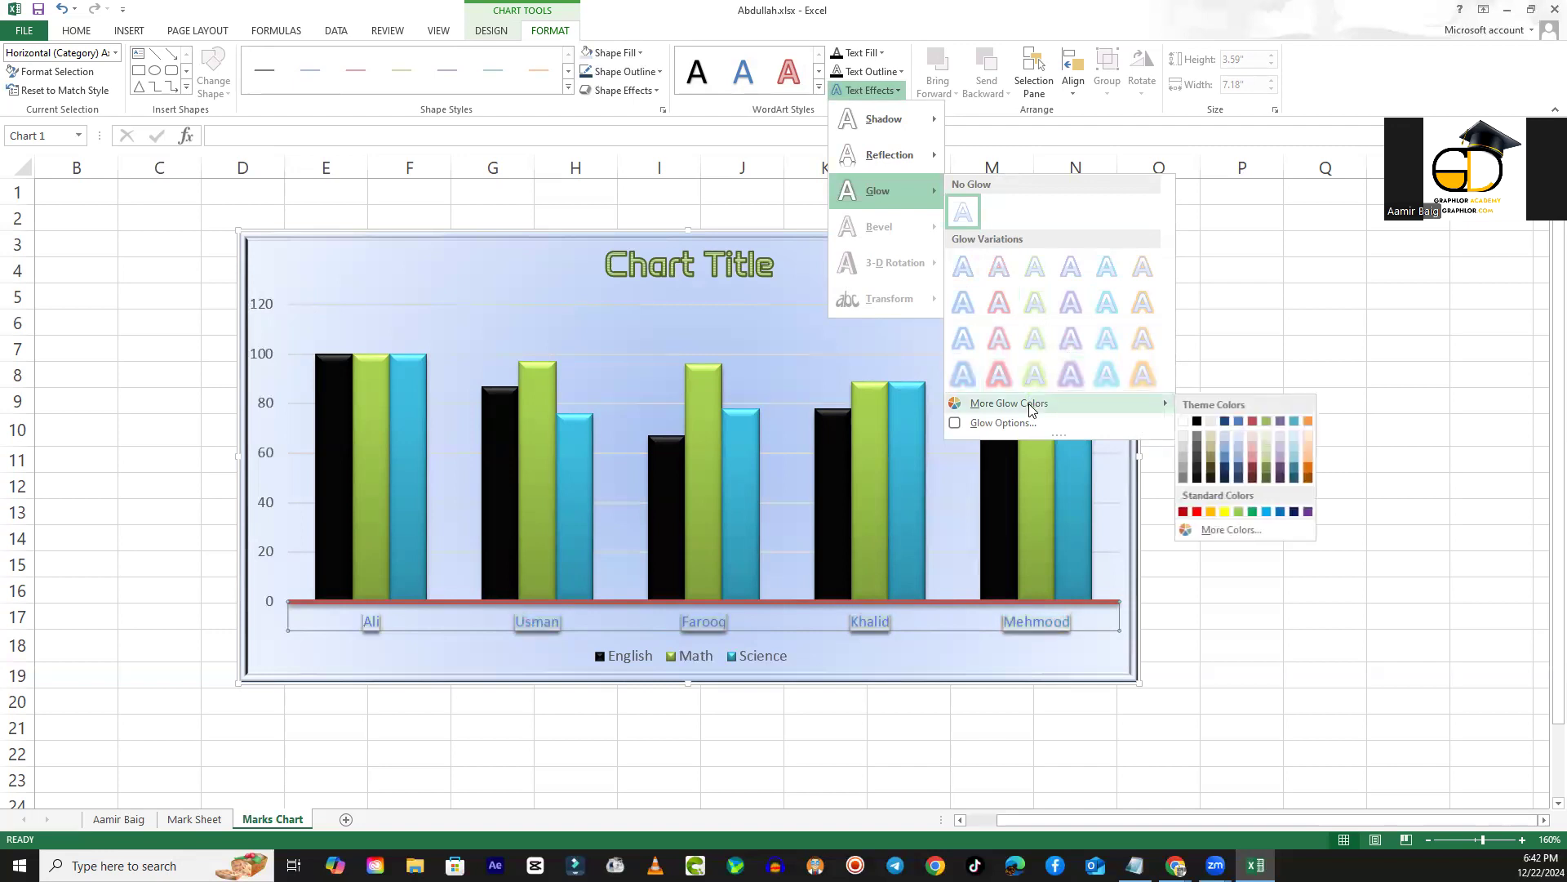
{"action": "left_click", "coordinate": [1027, 425]}
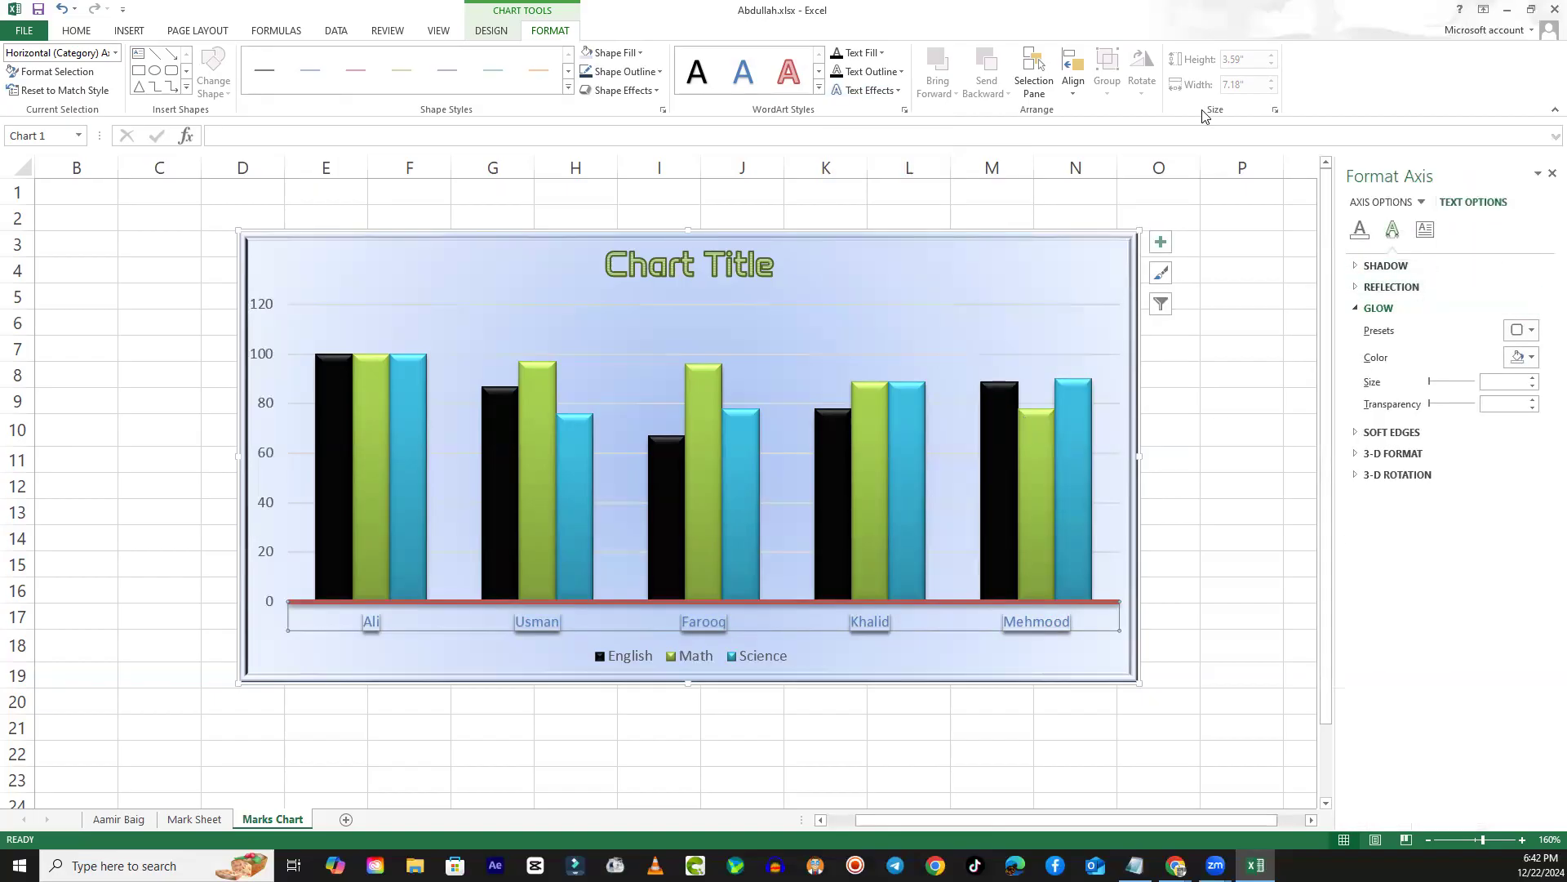
{"action": "left_click", "coordinate": [1530, 331]}
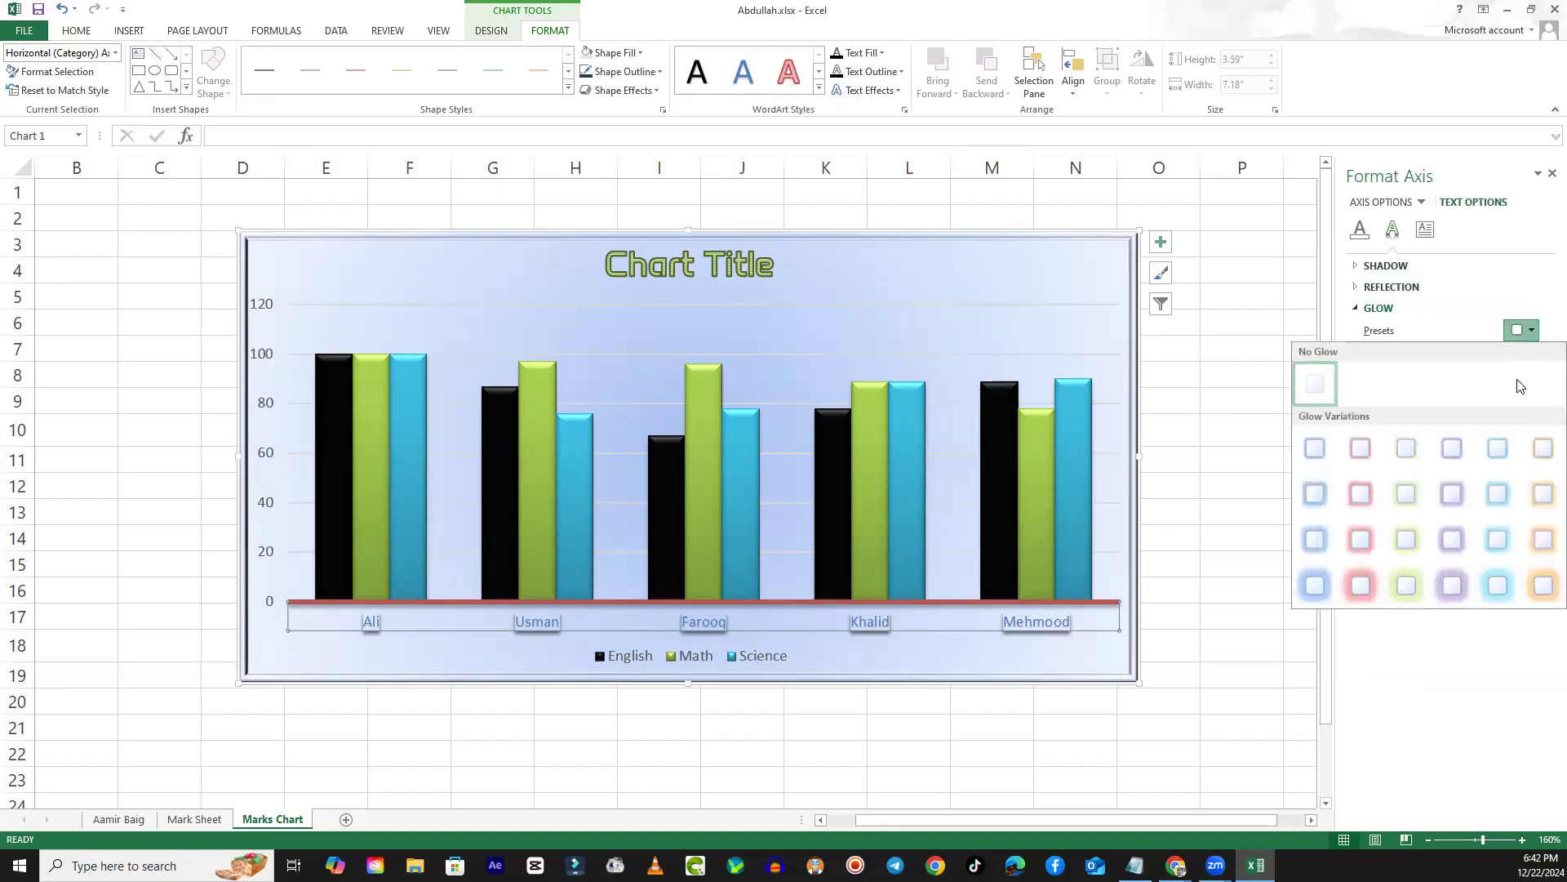
{"action": "left_click", "coordinate": [1452, 540]}
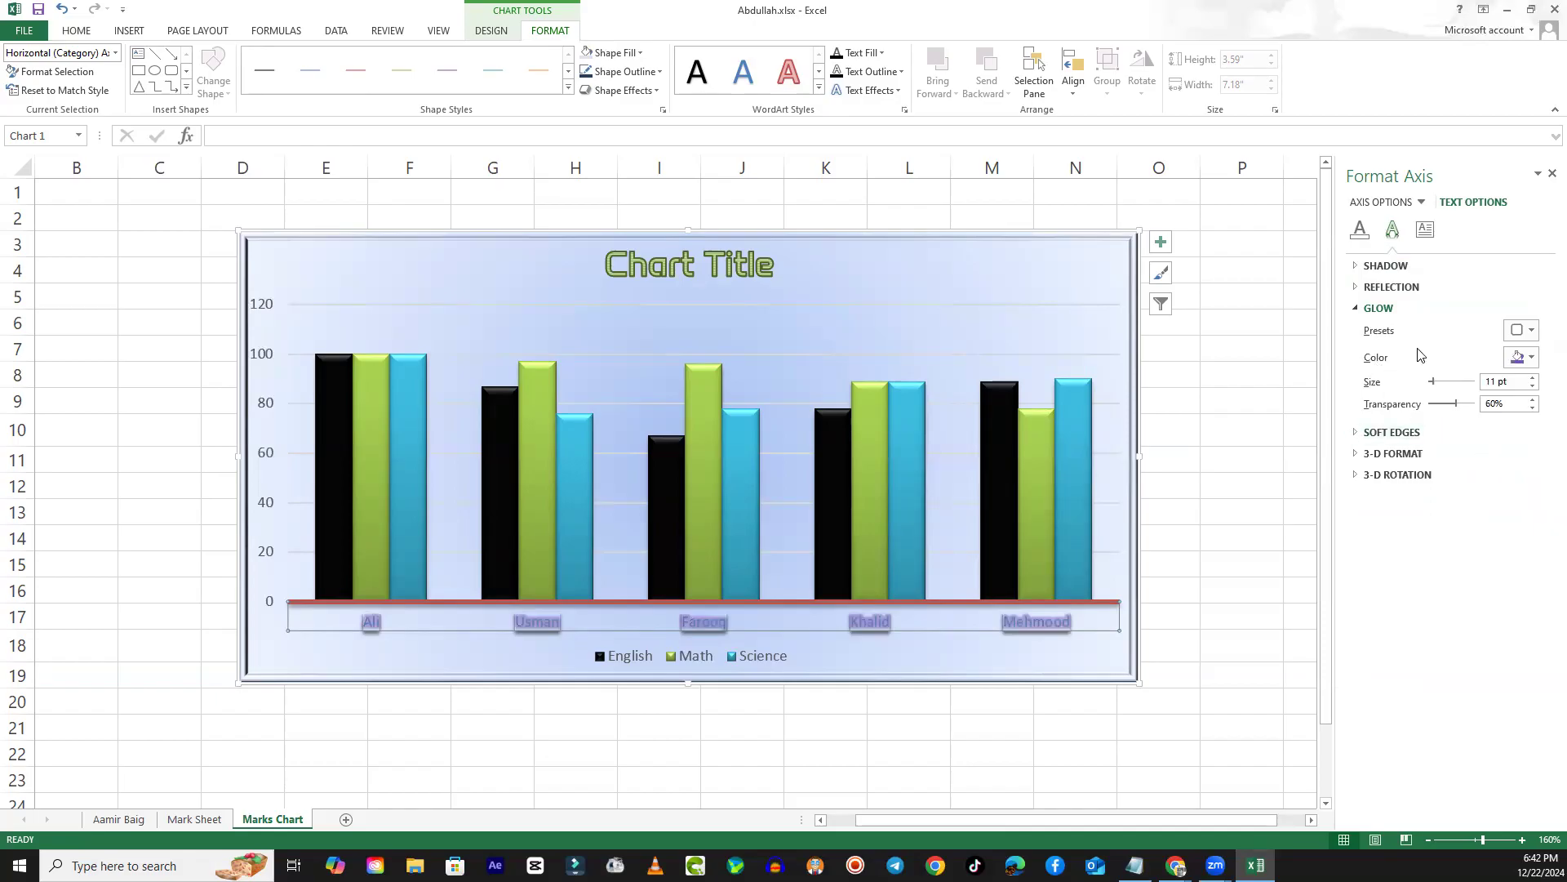
- Set the axis label glow to a size of 3 pt with 59% transparency, and close the formatting pane
{"action": "left_click_drag", "start_coordinate": [1440, 382], "coordinate": [1443, 415]}
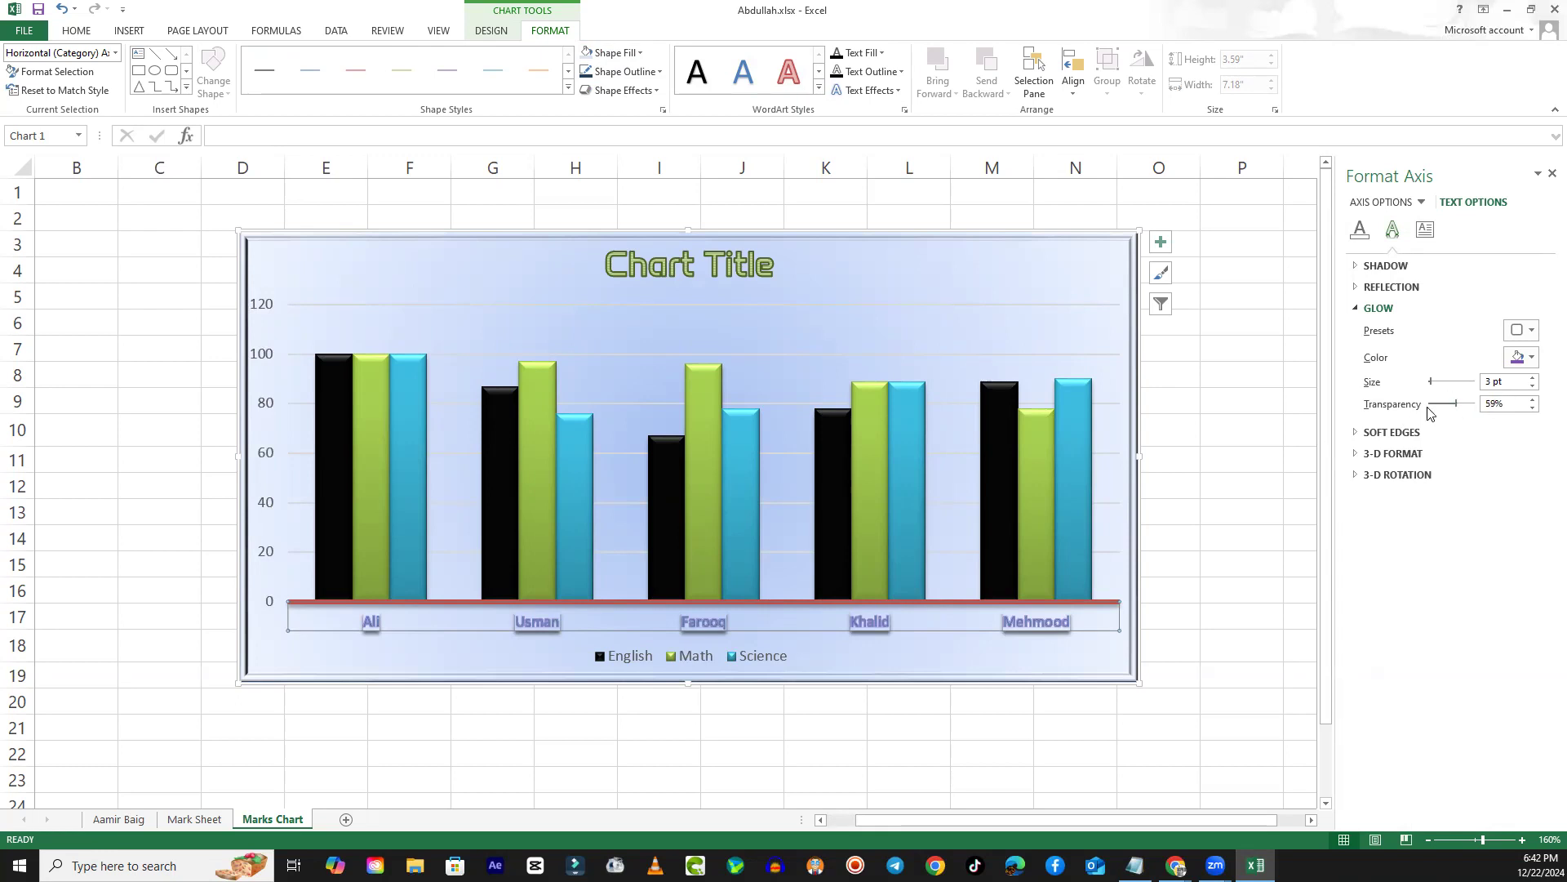
{"action": "left_click", "coordinate": [1354, 456]}
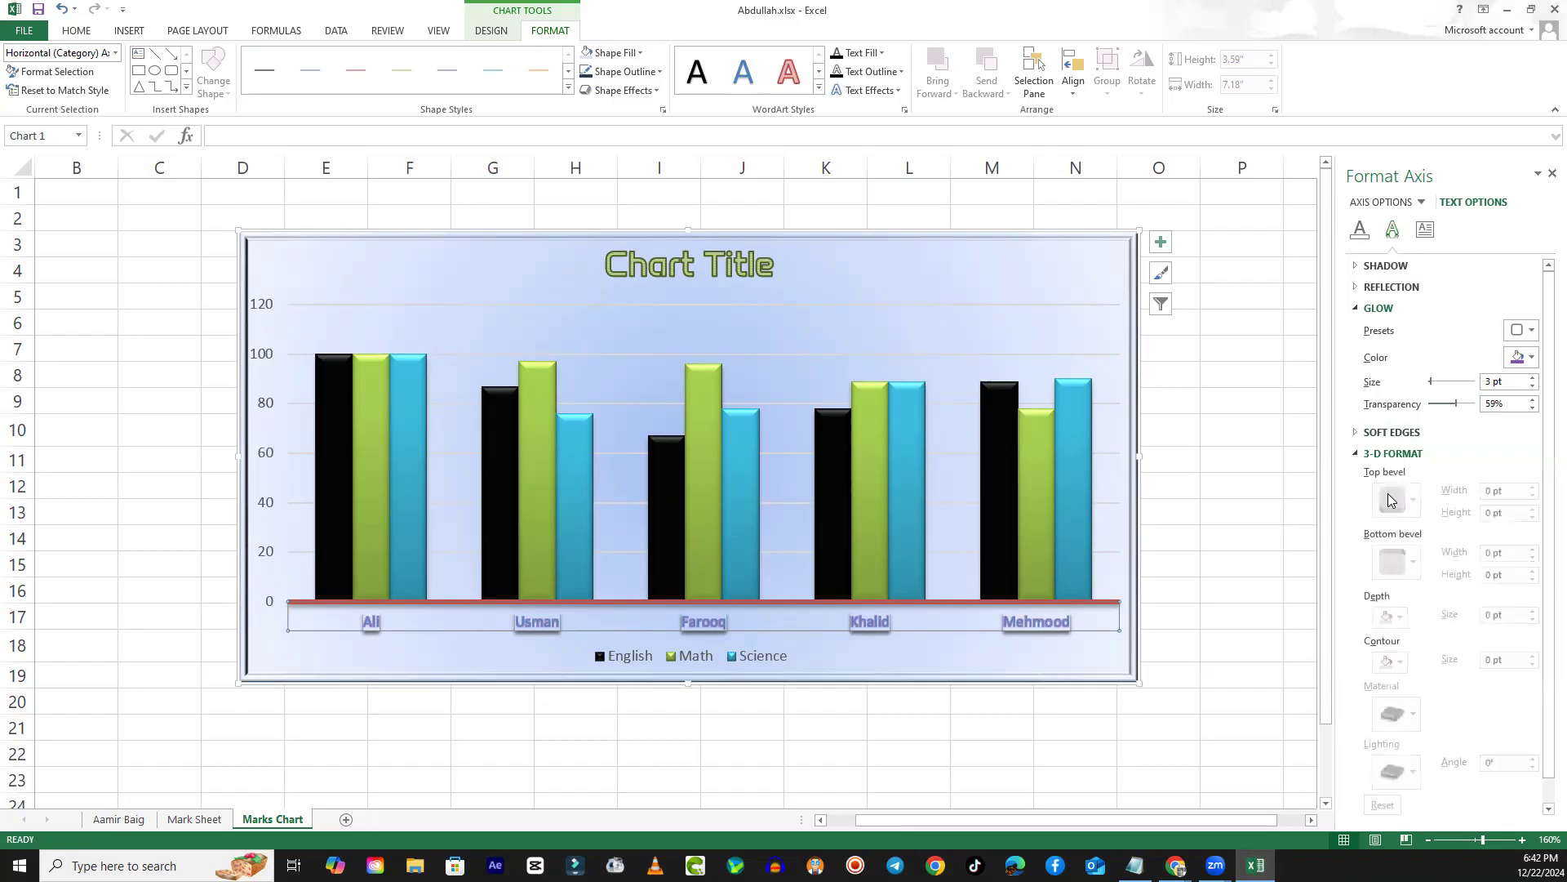
{"action": "left_click", "coordinate": [1357, 455]}
{"action": "left_click", "coordinate": [1390, 479]}
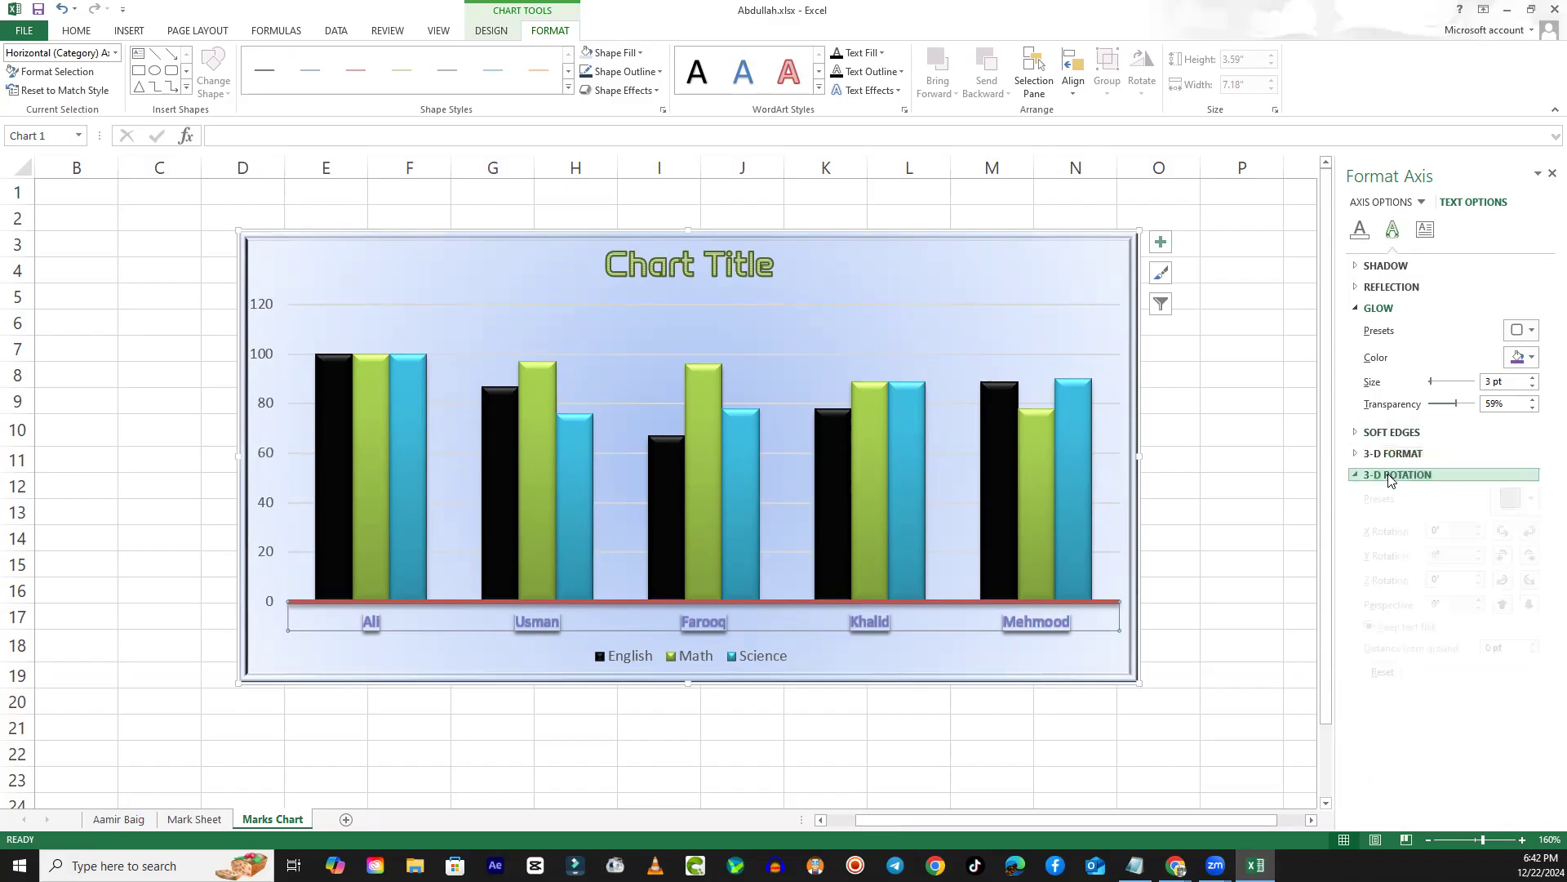
{"action": "left_click", "coordinate": [1357, 477]}
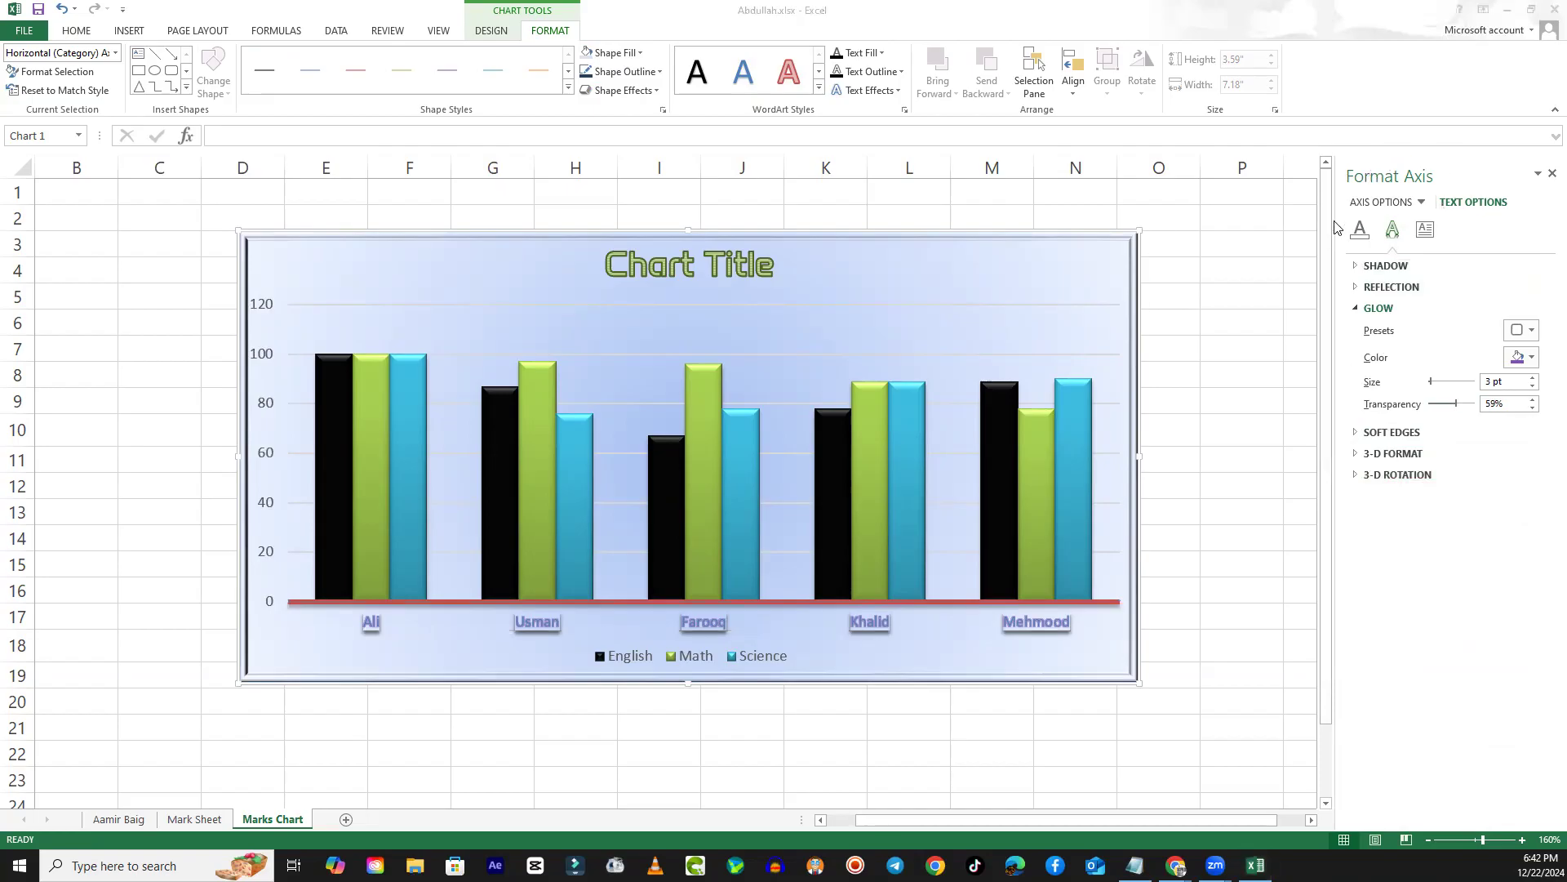
{"action": "left_click", "coordinate": [1551, 175]}
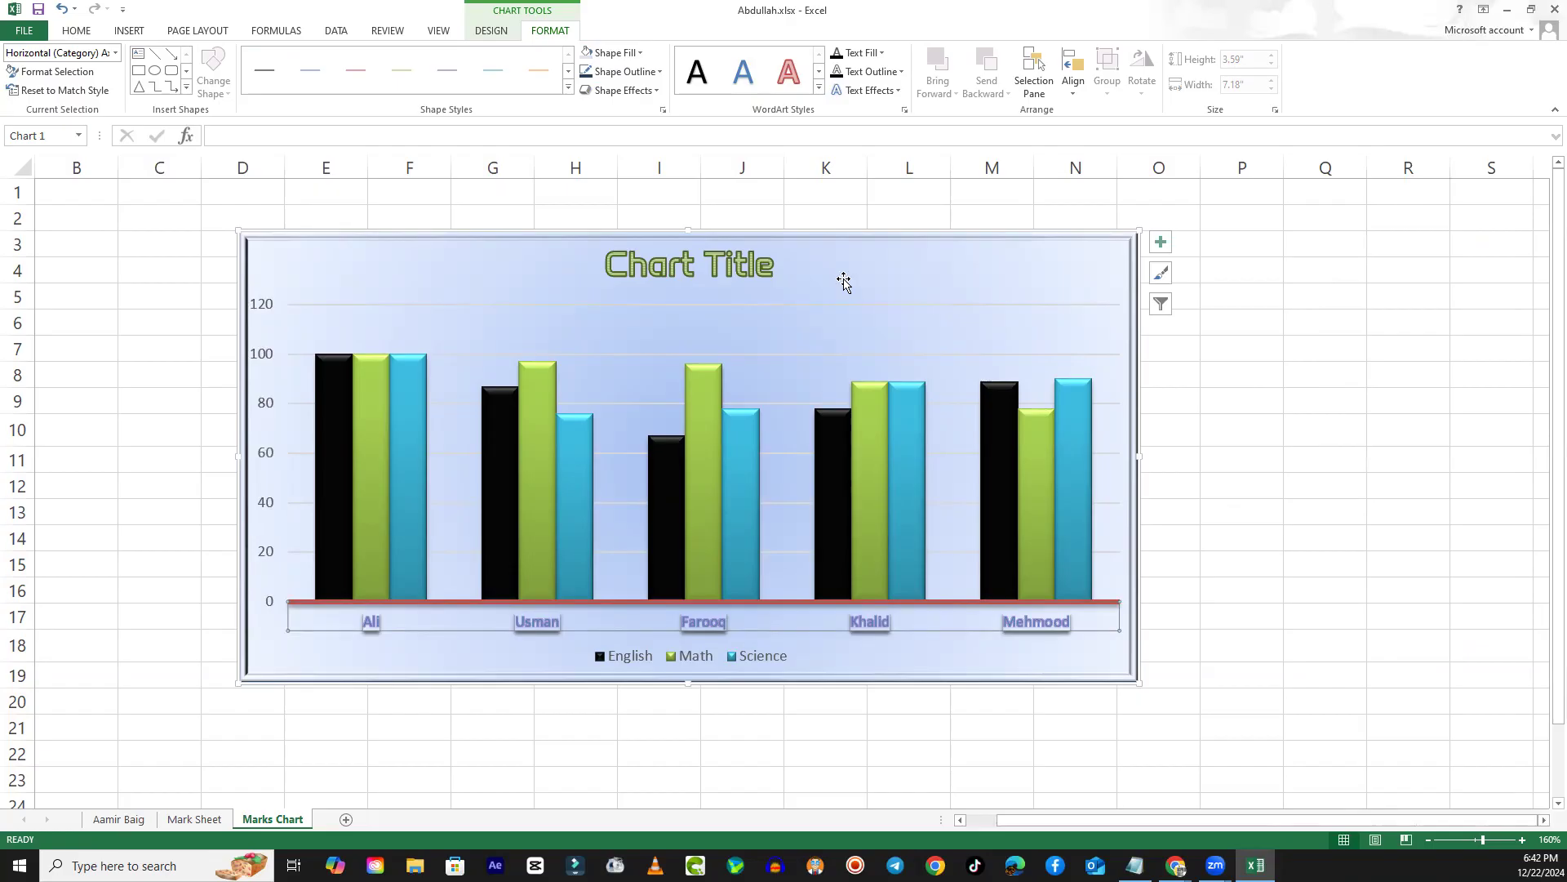
- Shrink the chart to about 2.17" high by 3.33" wide and place a pasted copy directly to its right
{"action": "left_click_drag", "start_coordinate": [804, 292], "coordinate": [834, 273]}
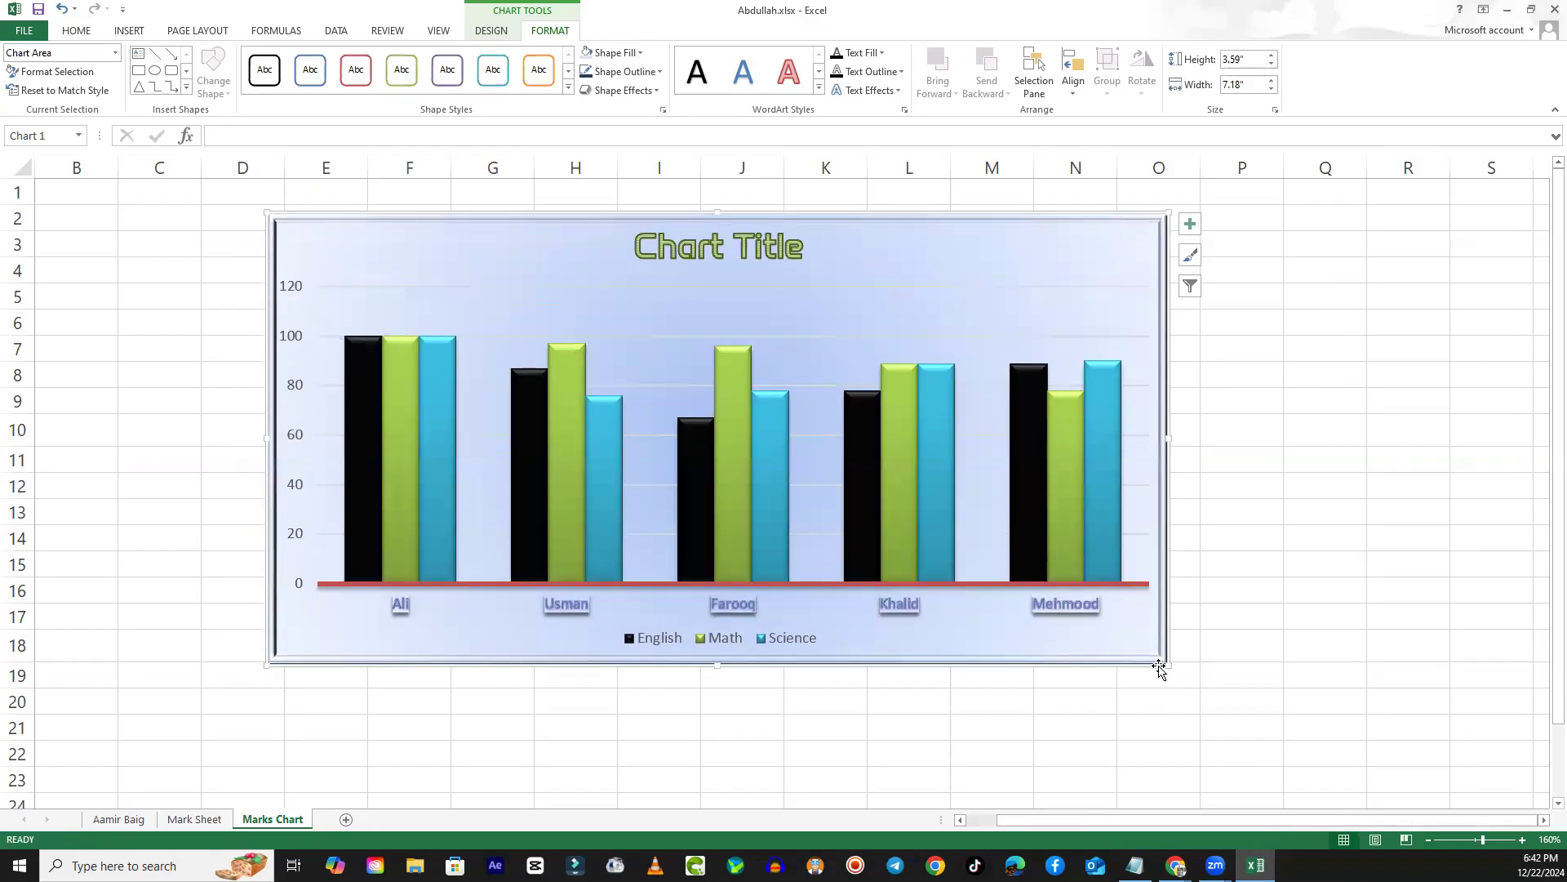
{"action": "left_click_drag", "start_coordinate": [1166, 666], "coordinate": [686, 485]}
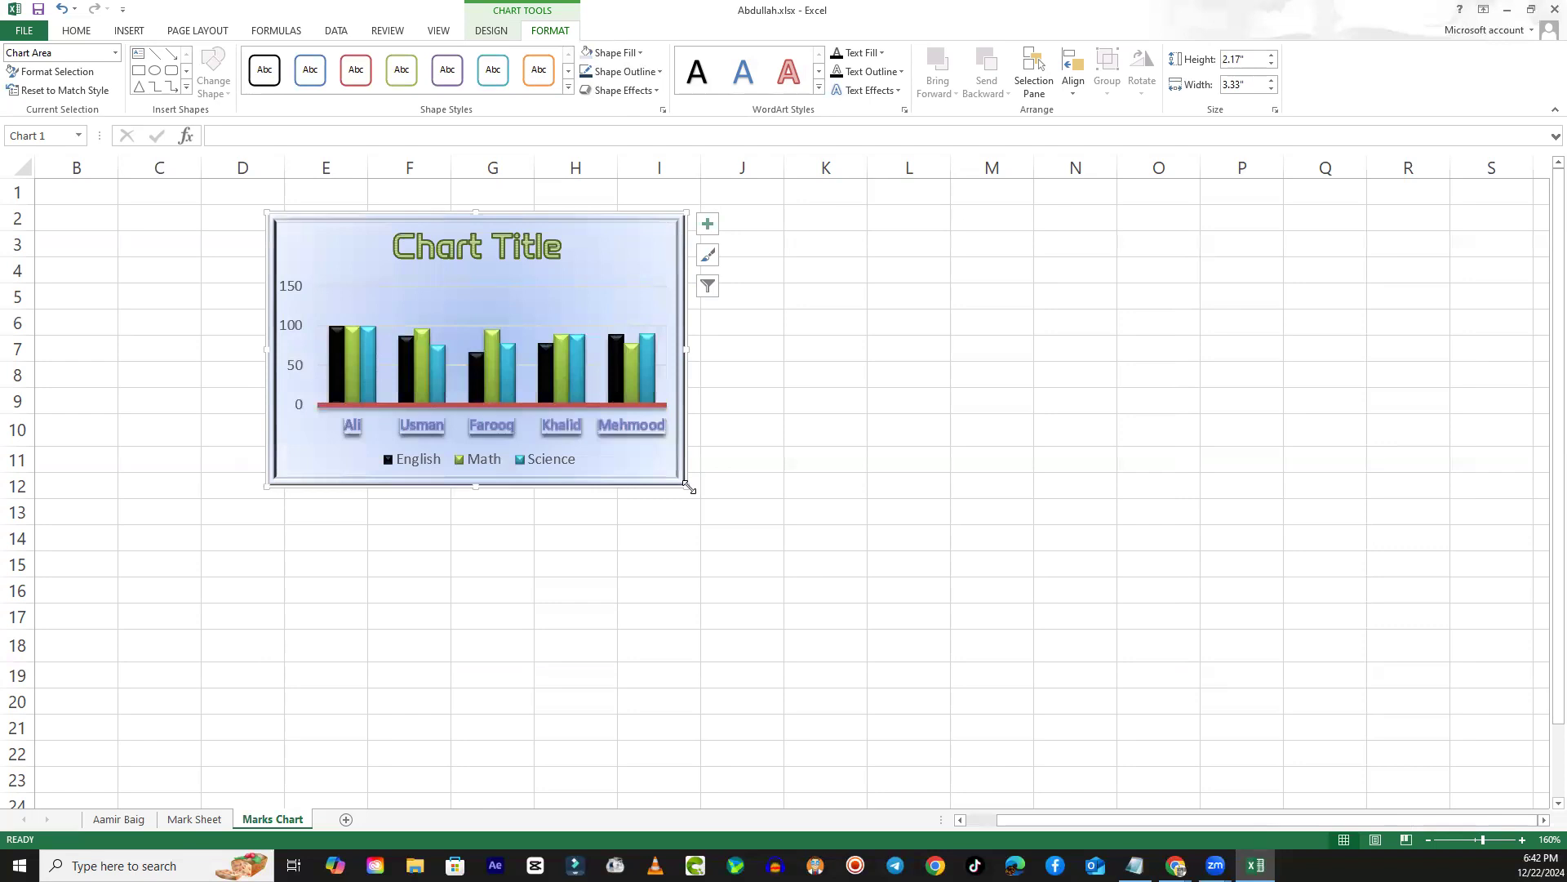
{"action": "right_click", "coordinate": [600, 268]}
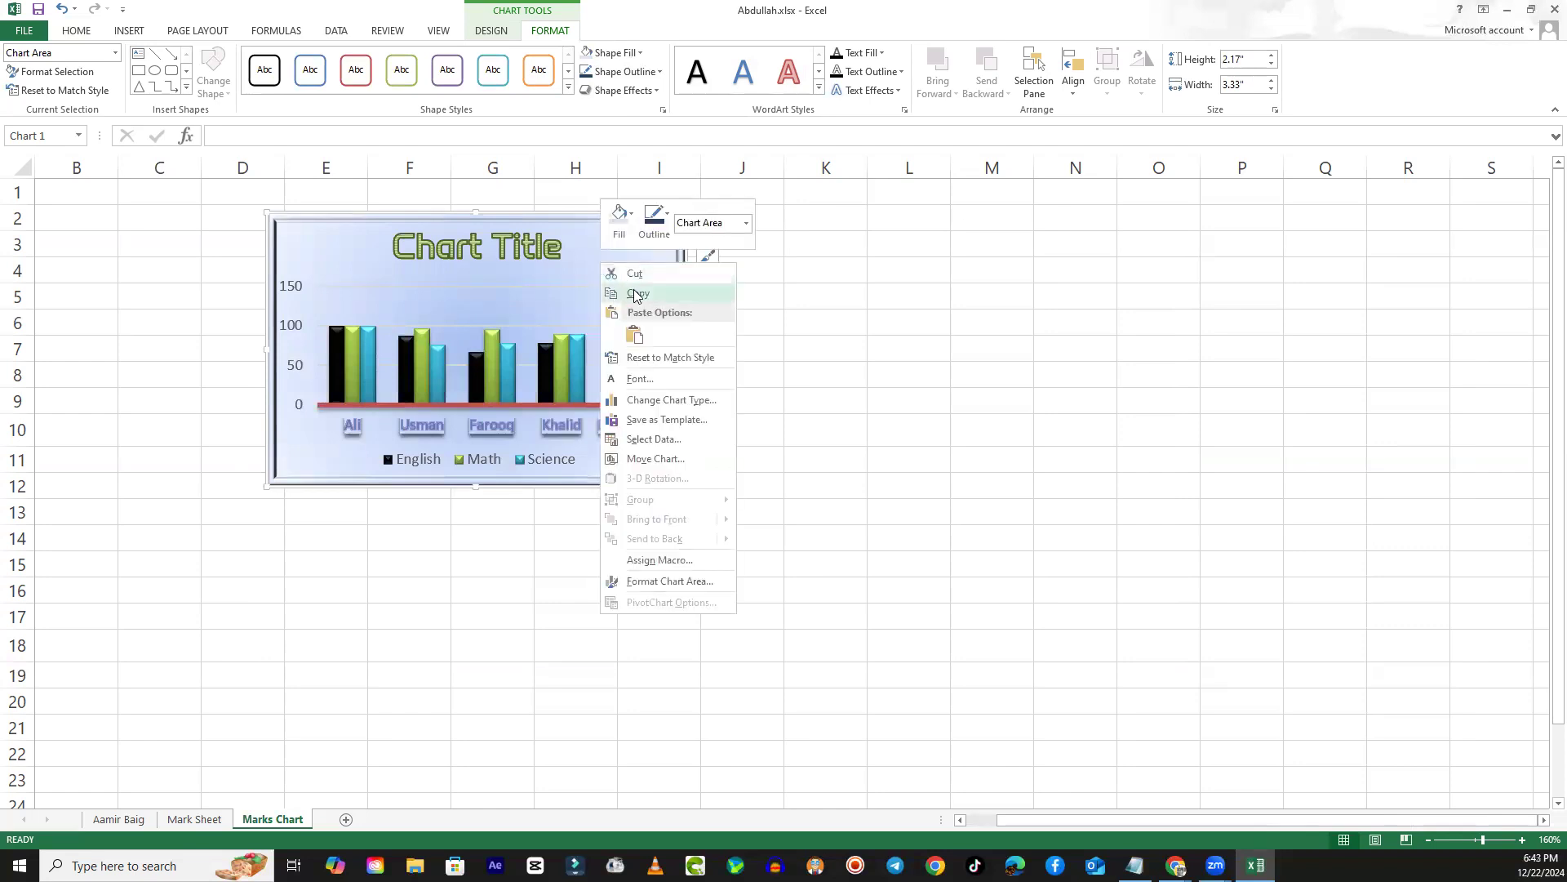
{"action": "left_click", "coordinate": [864, 280]}
{"action": "right_click", "coordinate": [865, 282]}
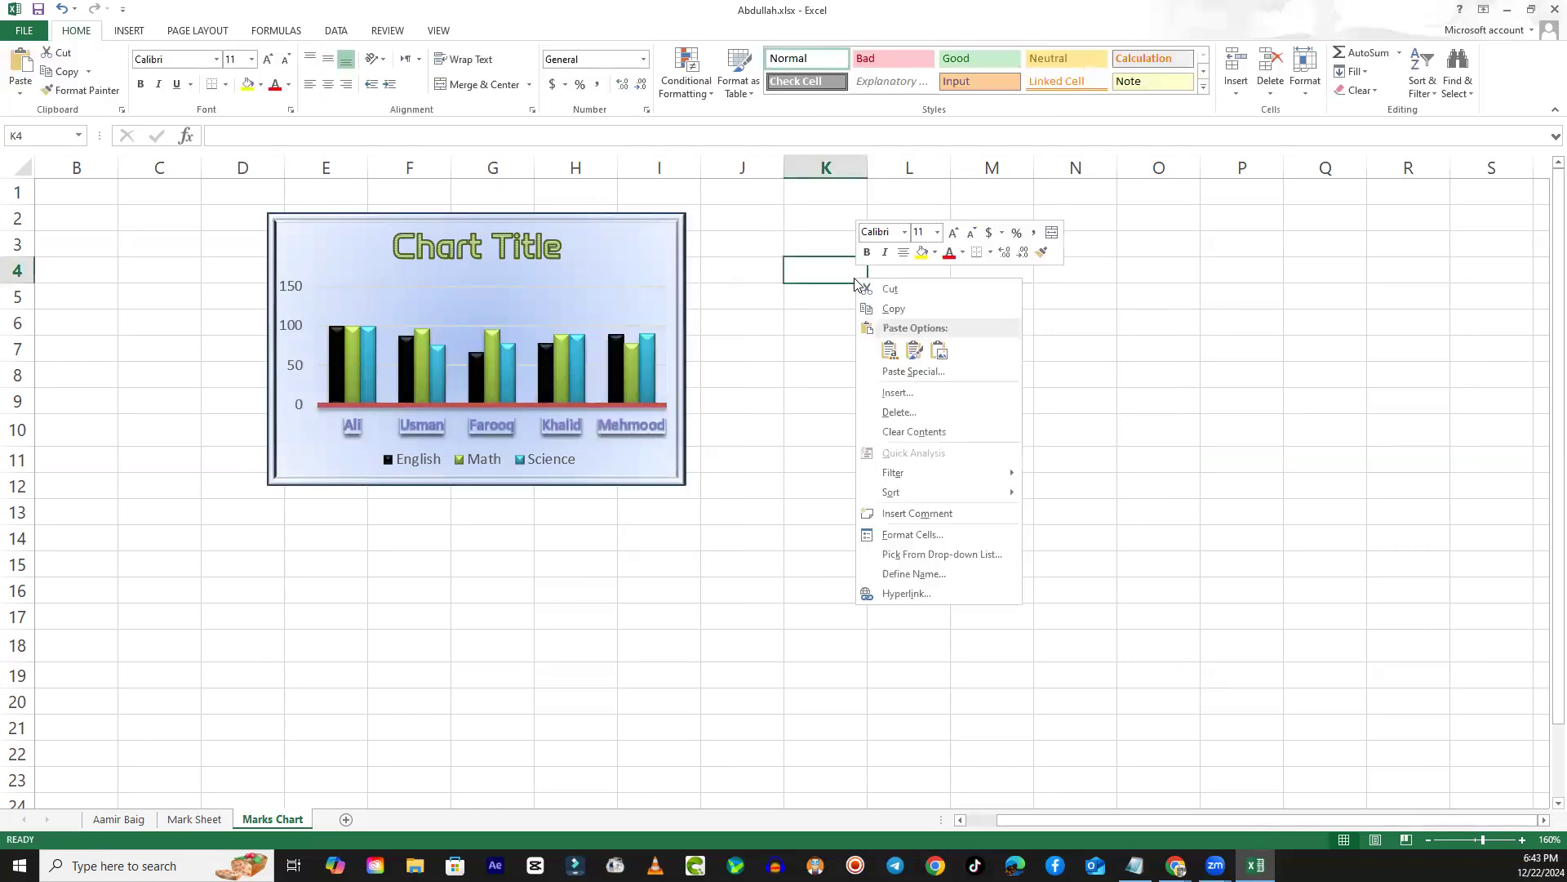
{"action": "left_click", "coordinate": [887, 350]}
{"action": "left_click_drag", "start_coordinate": [895, 300], "coordinate": [796, 252]}
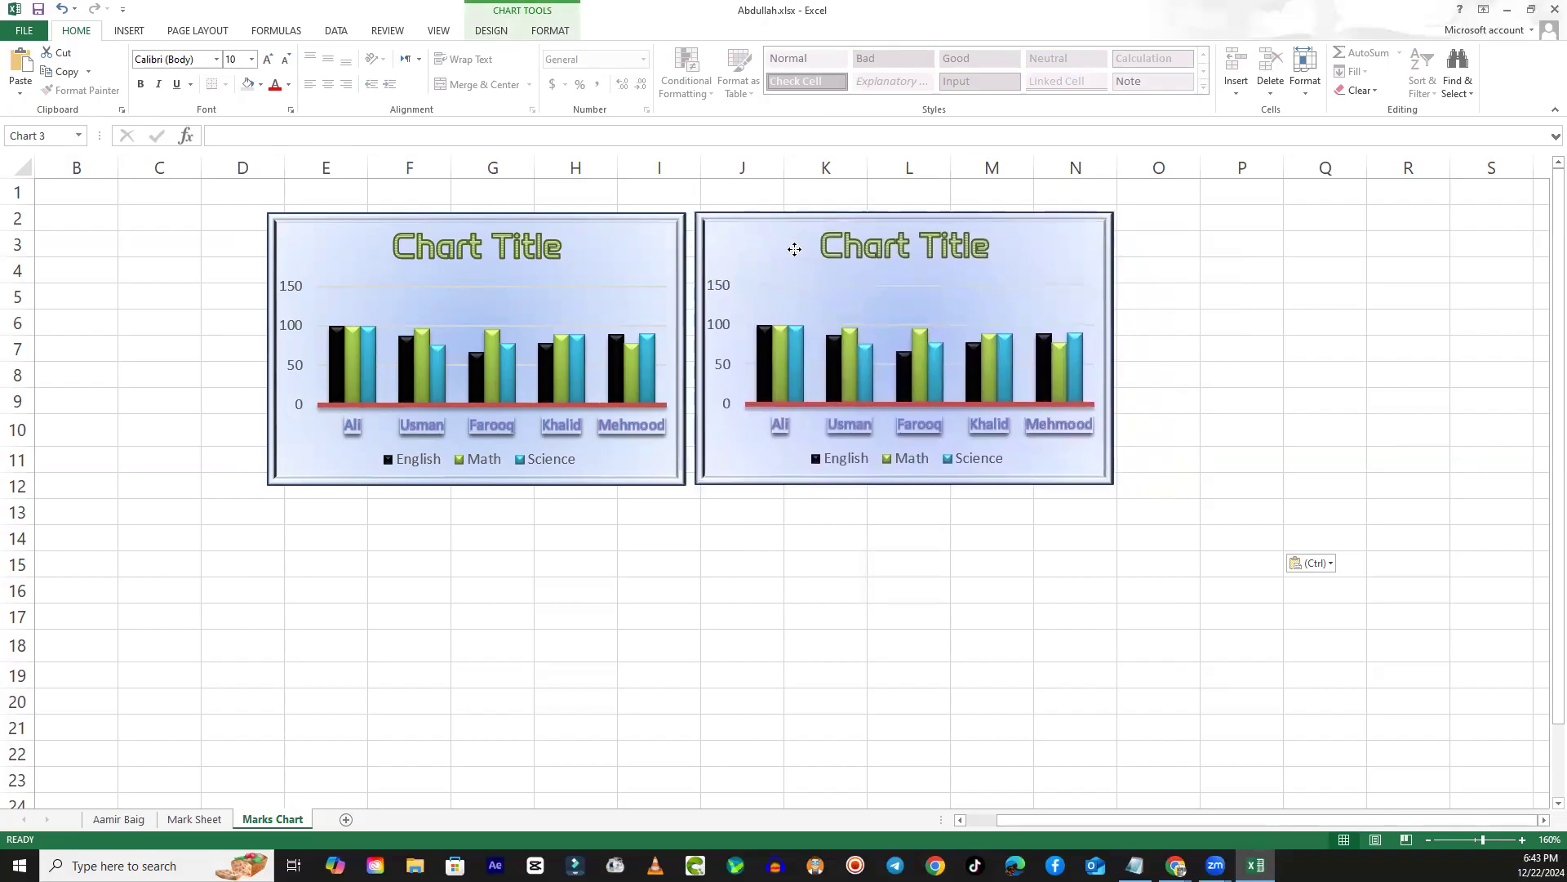
{"action": "left_click_drag", "start_coordinate": [794, 249], "coordinate": [792, 249]}
- Apply the white chart style with orange, teal and purple columns and a bold navy title to the copied chart
{"action": "left_click", "coordinate": [588, 272]}
{"action": "left_click", "coordinate": [821, 253]}
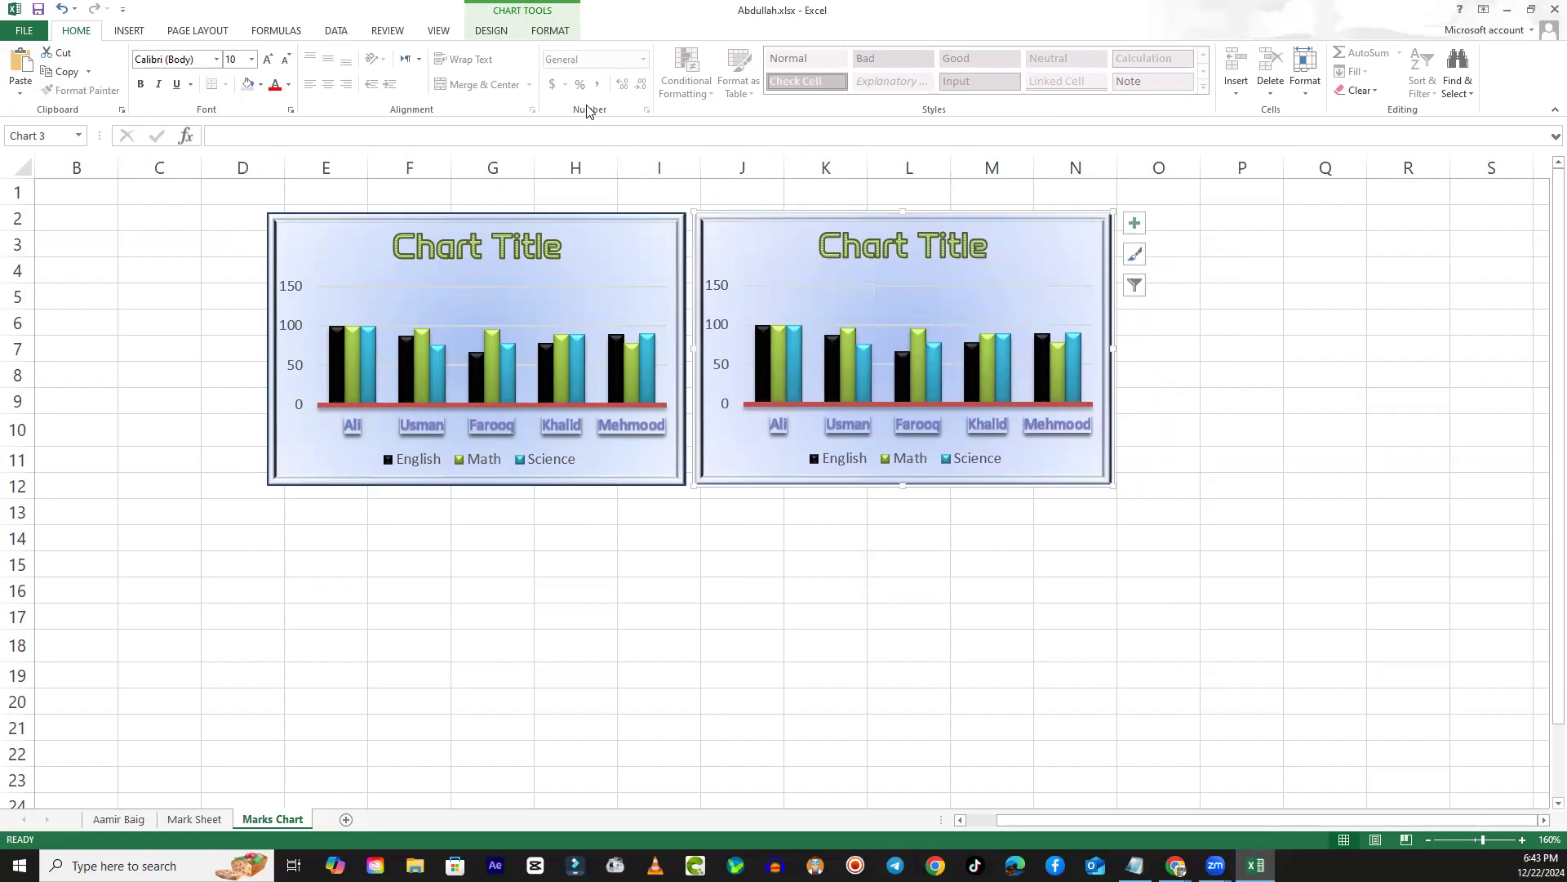
{"action": "left_click", "coordinate": [491, 32]}
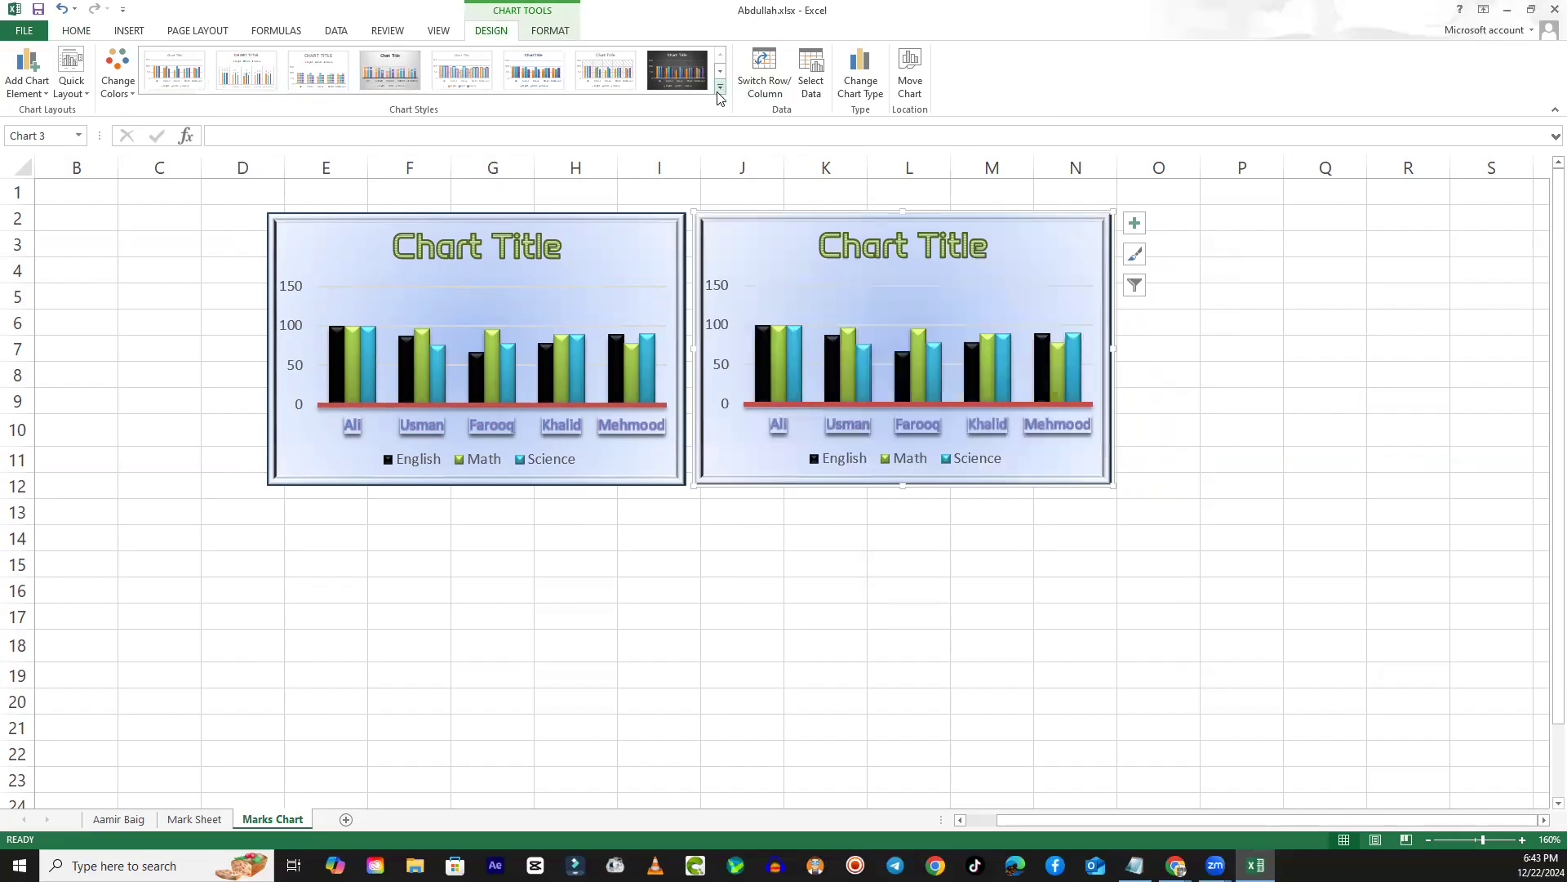
{"action": "left_click", "coordinate": [534, 71]}
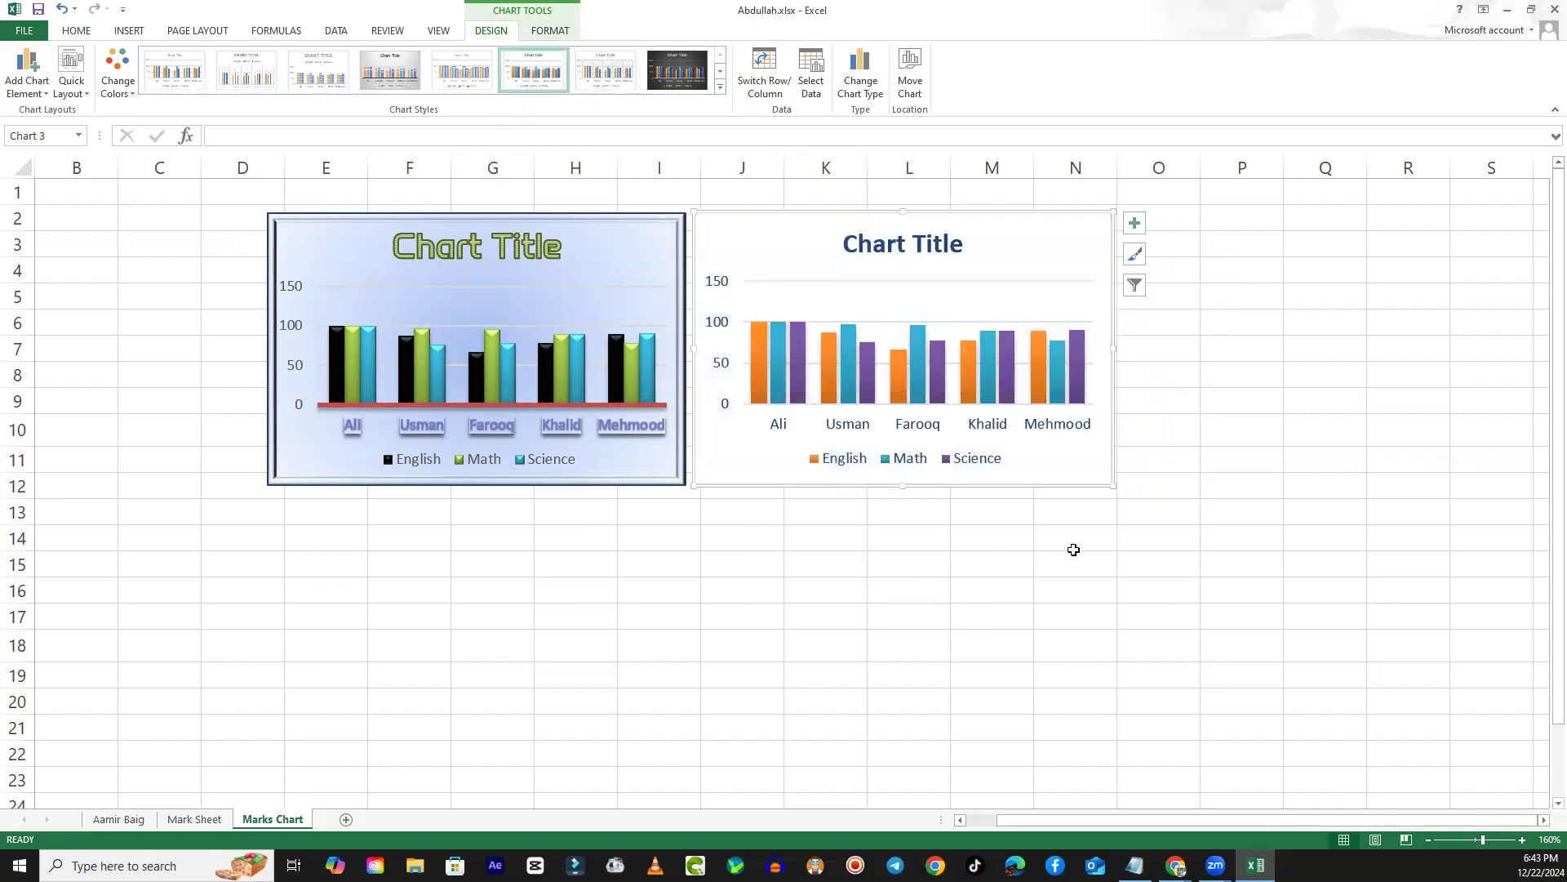
- Paste another copy of the original chart at cell O2, beside the orange, teal and purple chart
{"action": "left_click", "coordinate": [1174, 213]}
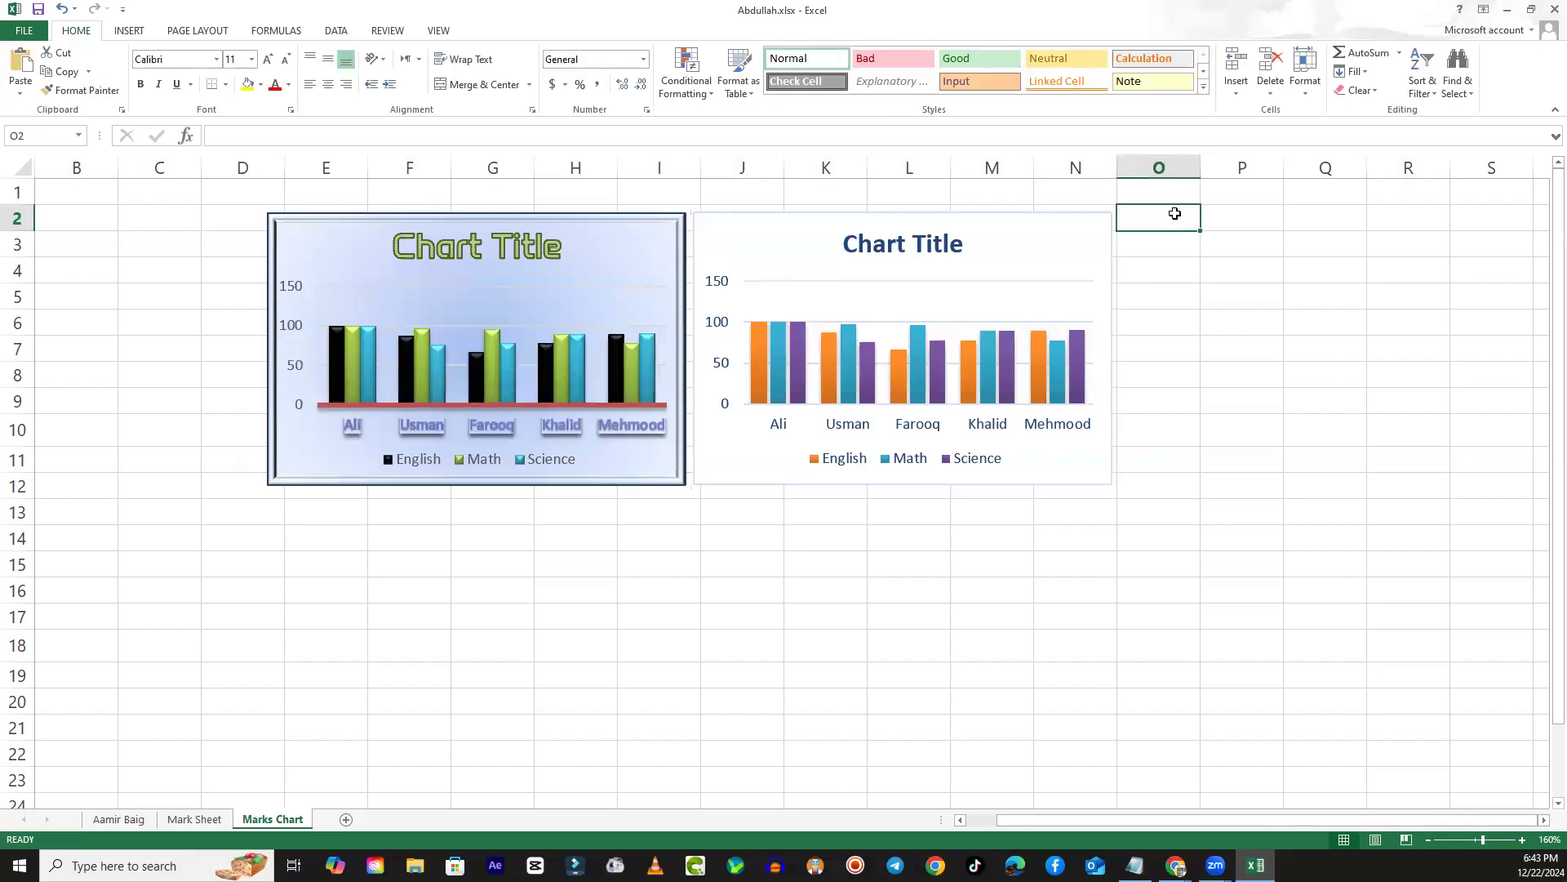
{"action": "right_click", "coordinate": [1175, 214]}
{"action": "left_click", "coordinate": [1212, 296]}
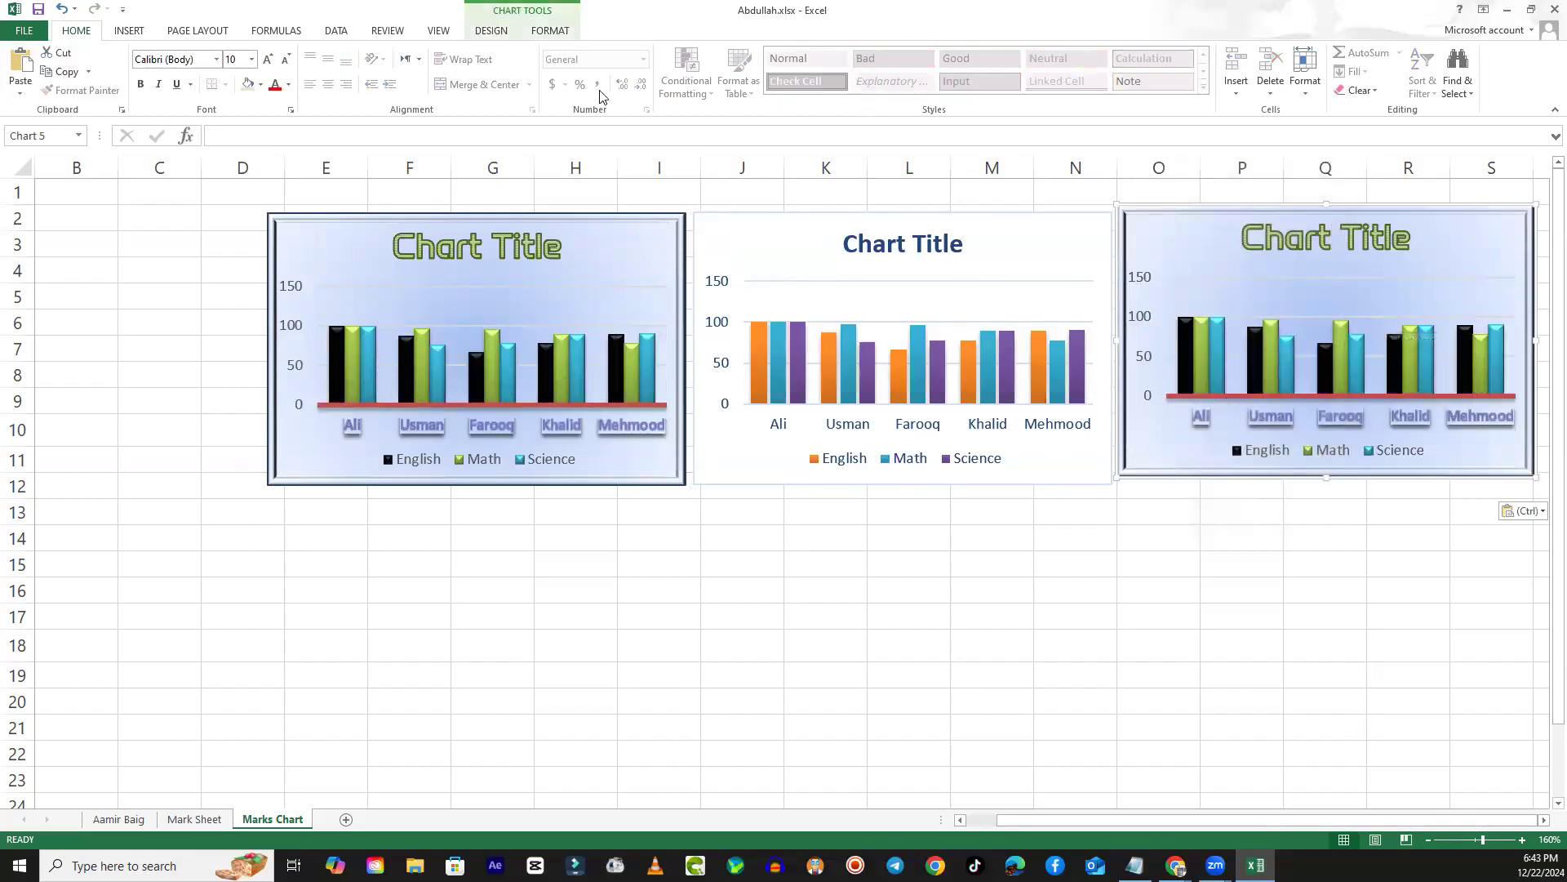
{"action": "left_click", "coordinate": [511, 34]}
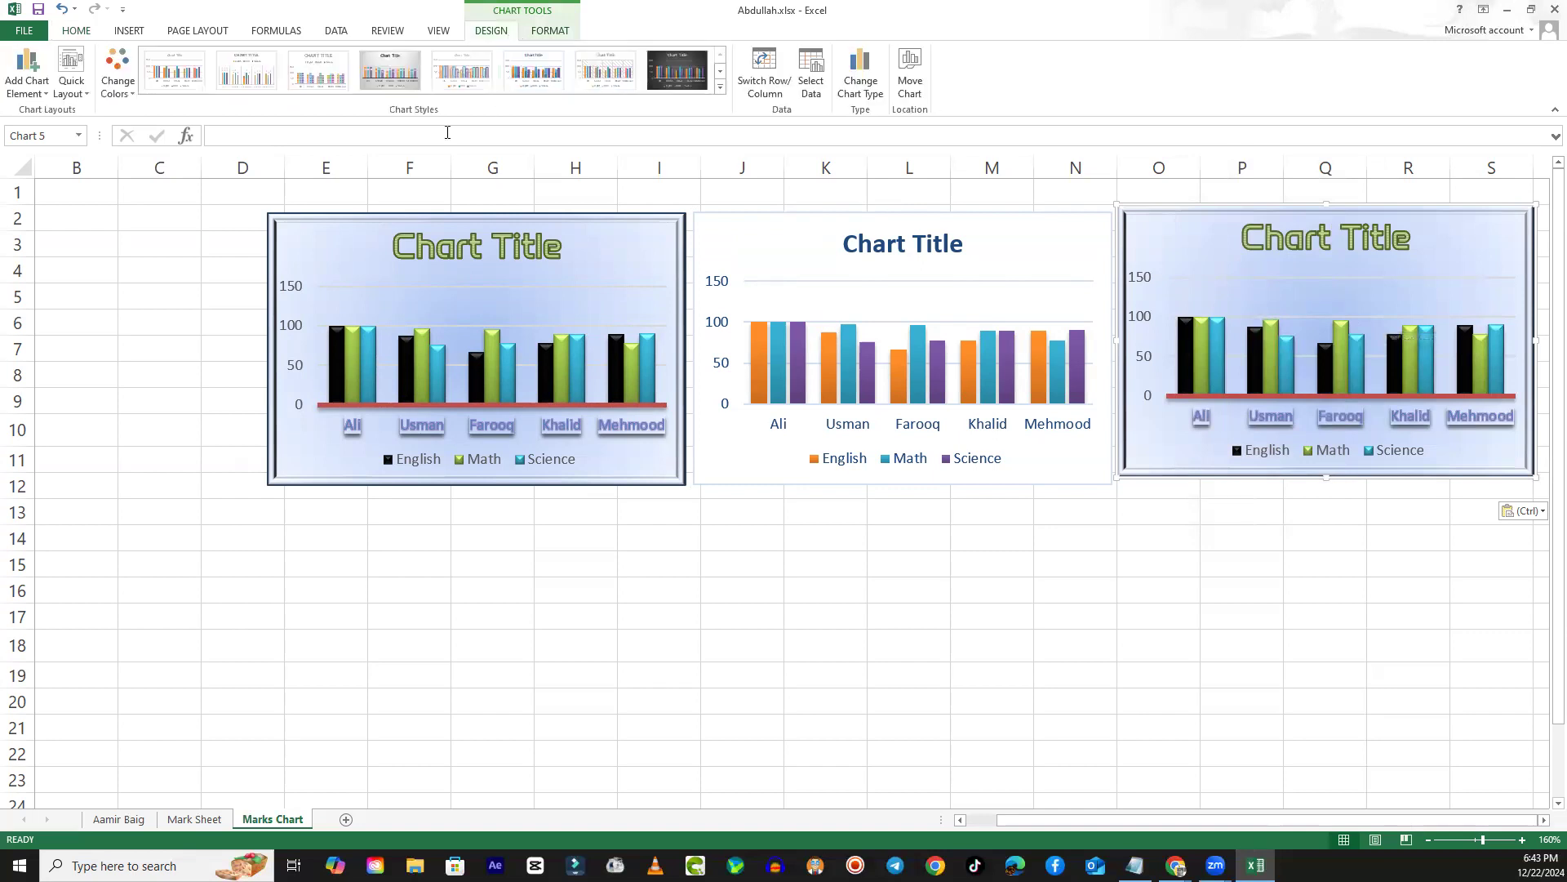
{"action": "left_click", "coordinate": [367, 74]}
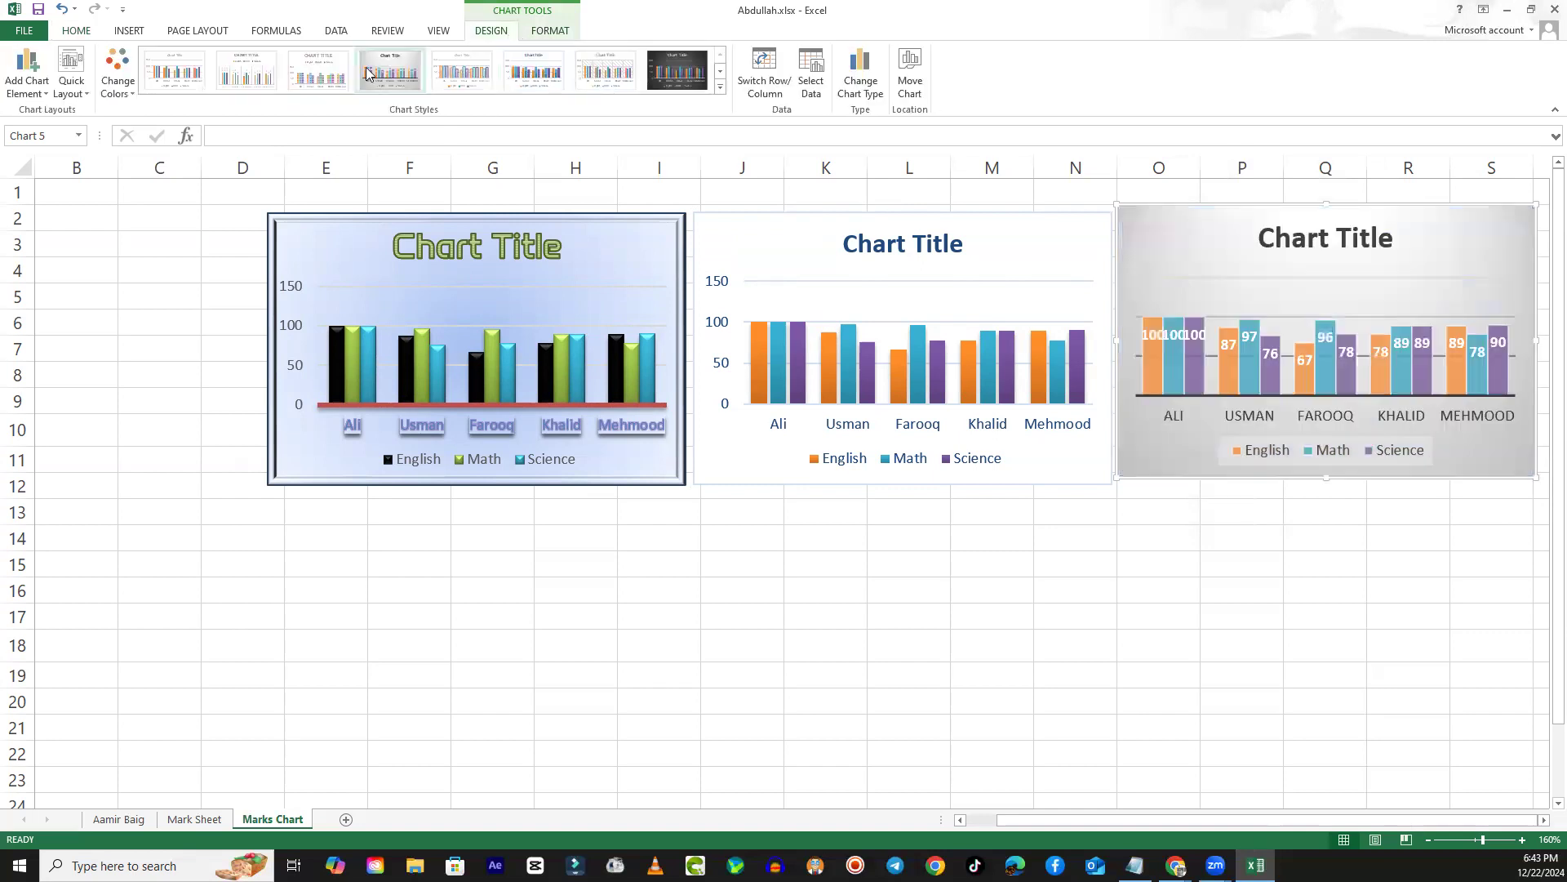
{"action": "left_click", "coordinate": [556, 37]}
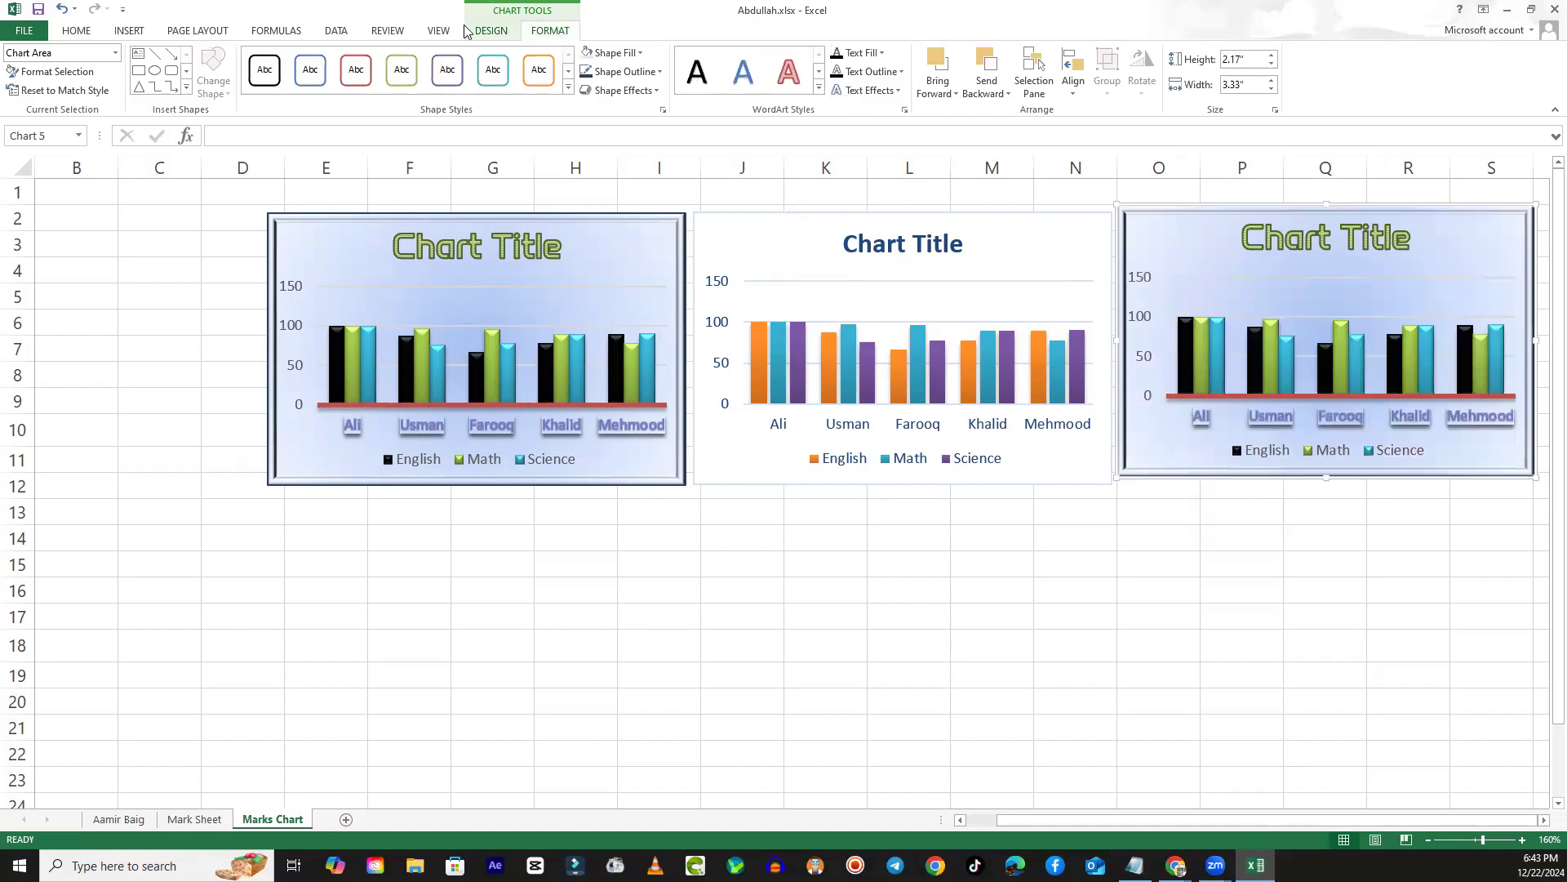
{"action": "left_click", "coordinate": [490, 31]}
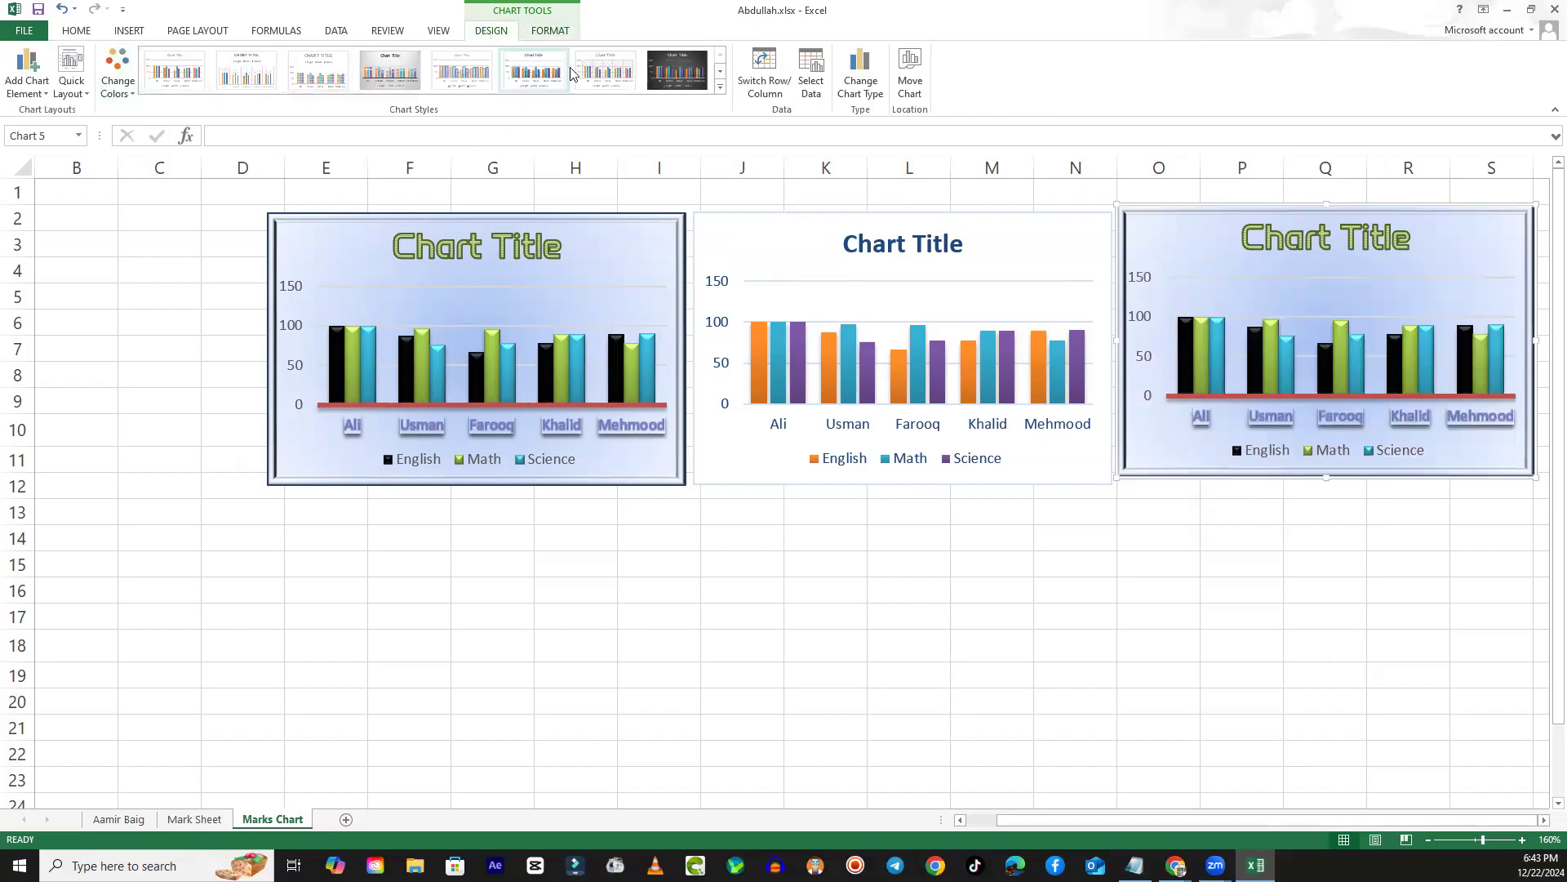
{"action": "left_click", "coordinate": [720, 75]}
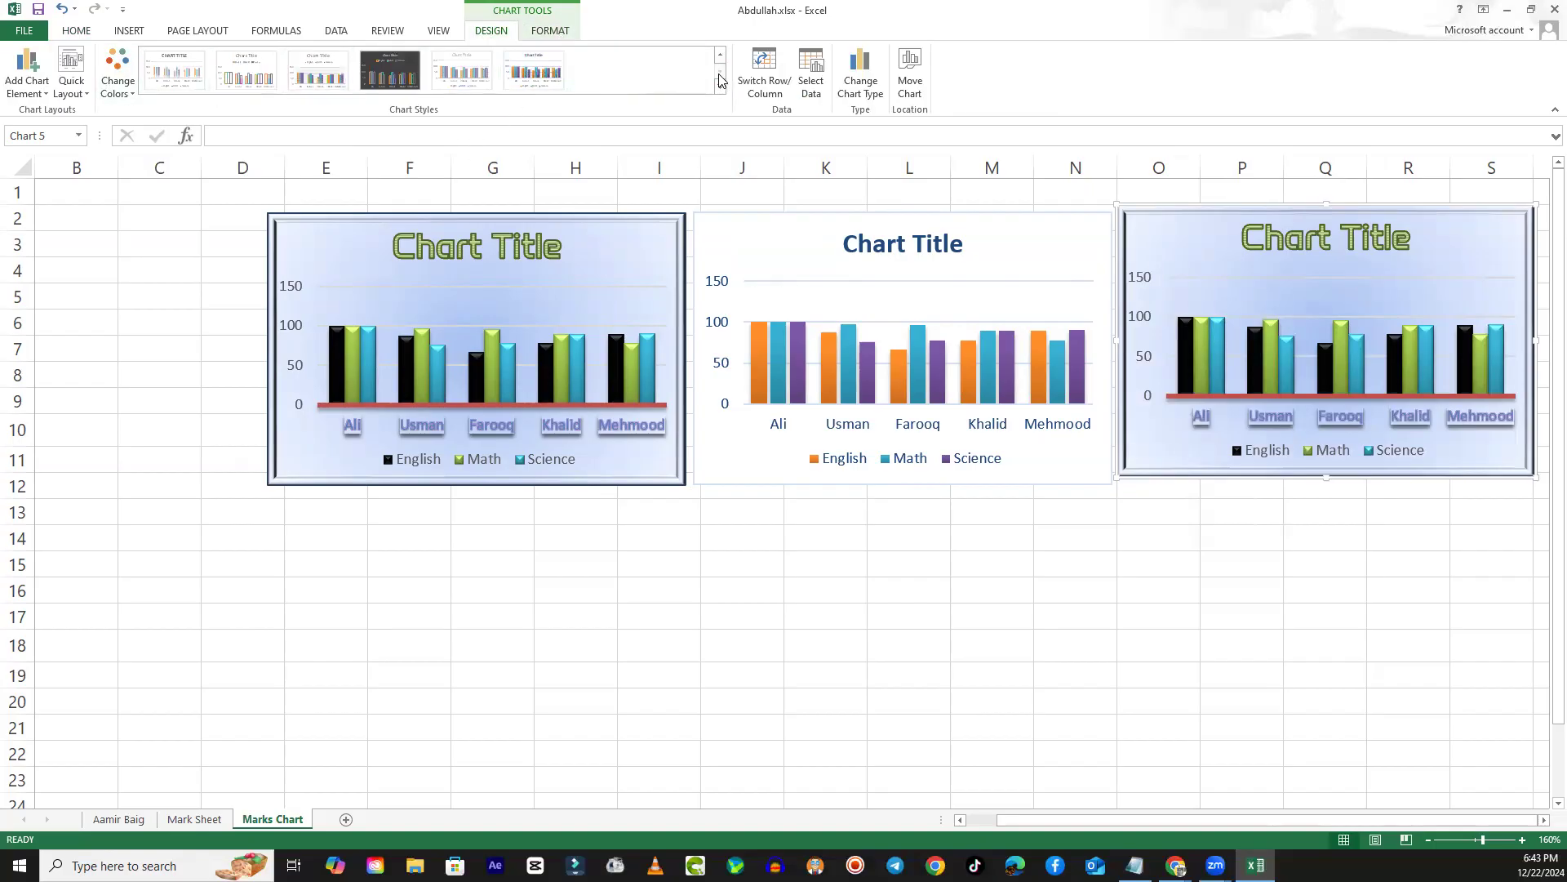
{"action": "left_click", "coordinate": [720, 88]}
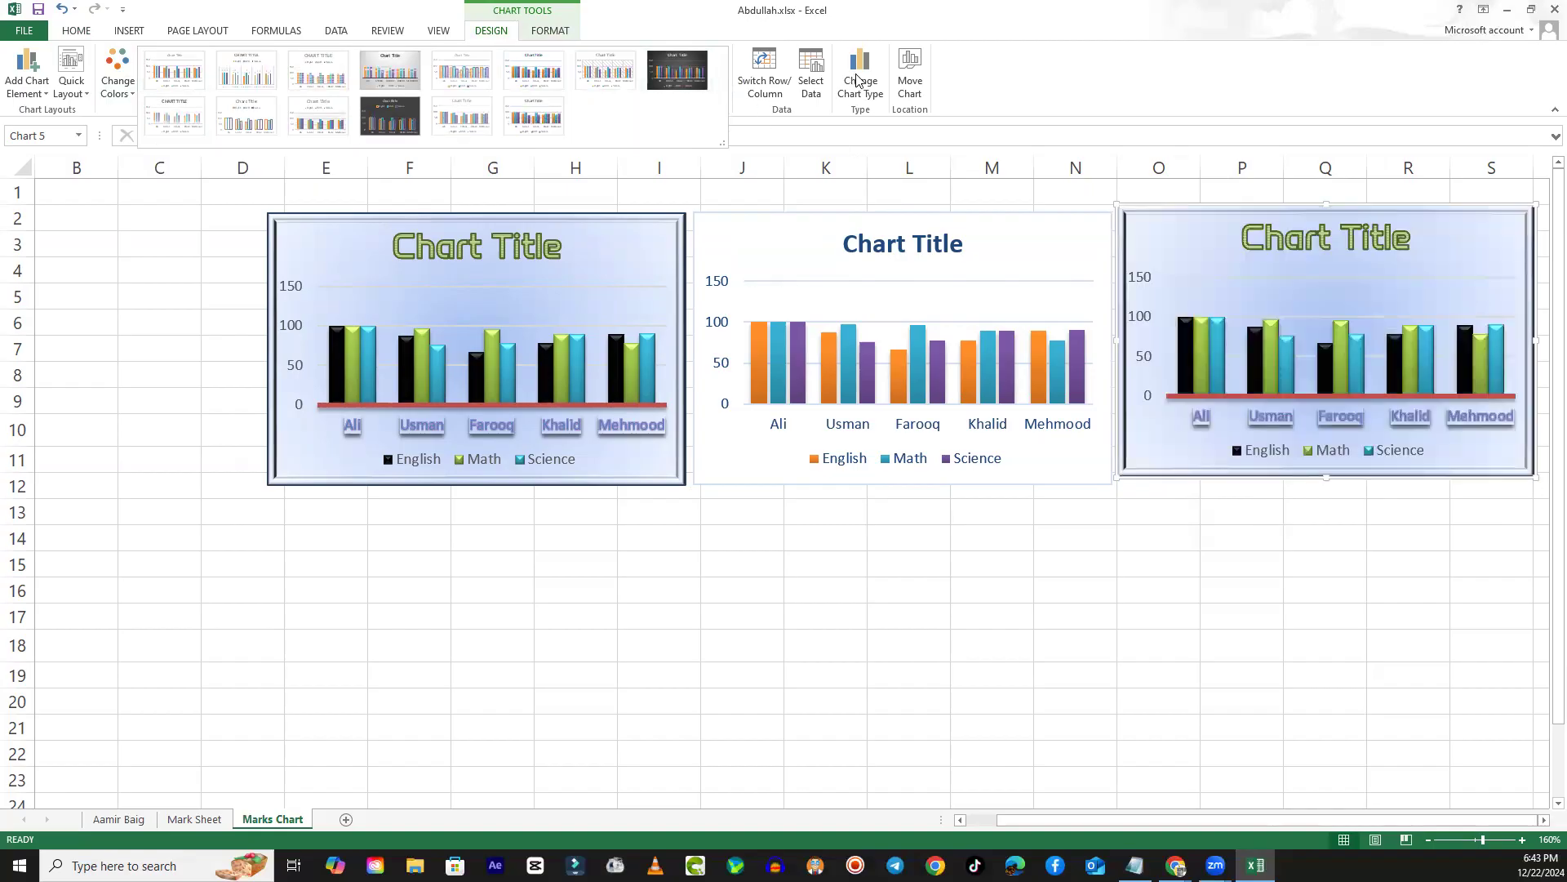
- Change the newly pasted third chart's type to Clustered Bar
{"action": "left_click", "coordinate": [876, 94]}
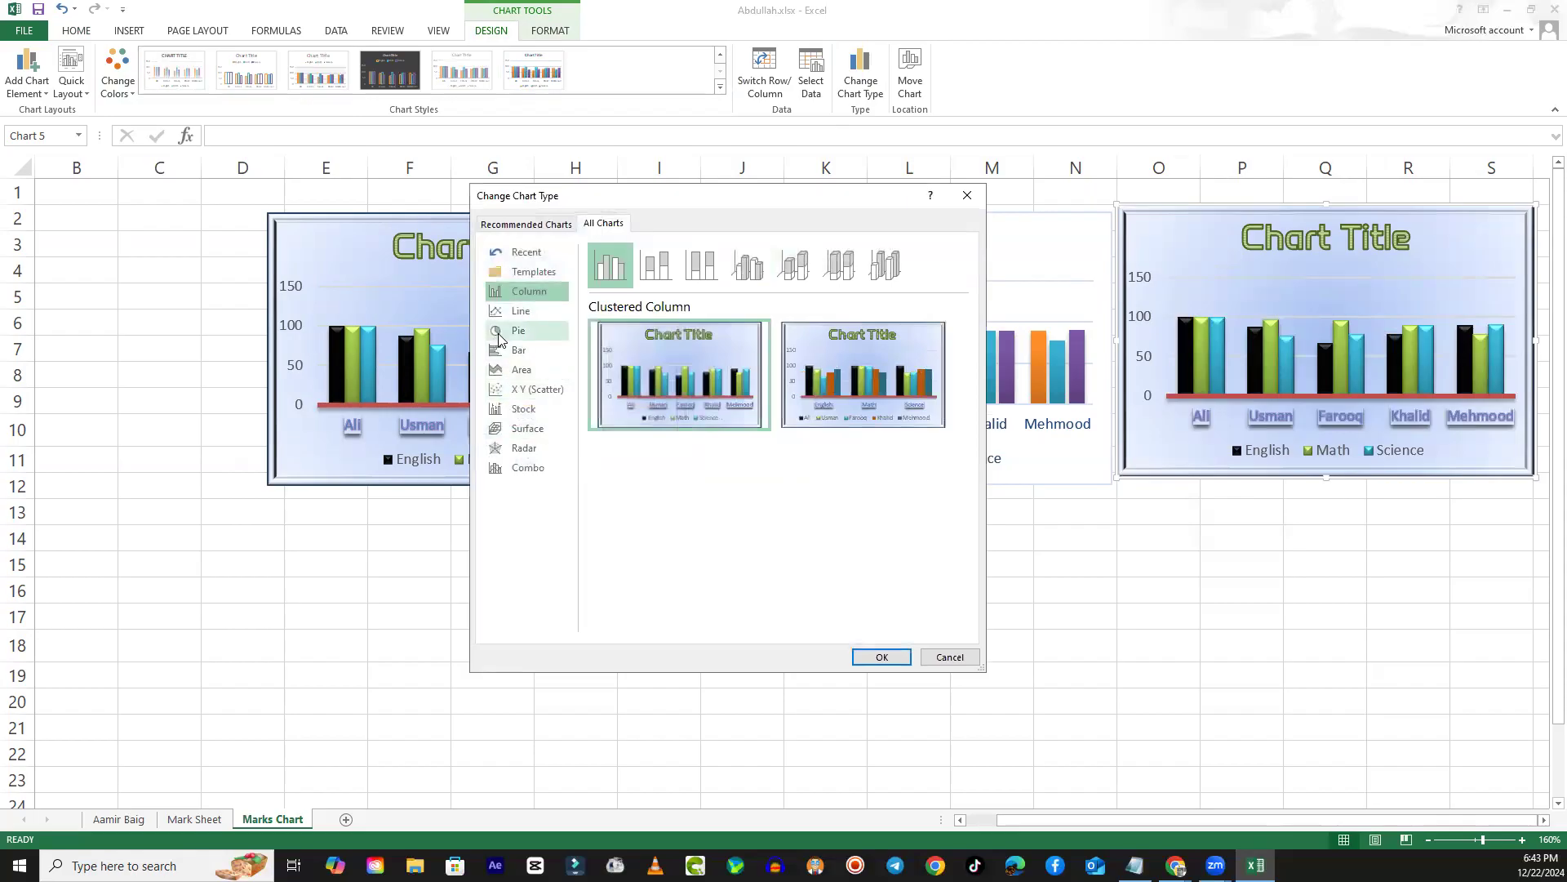
{"action": "left_click", "coordinate": [517, 350]}
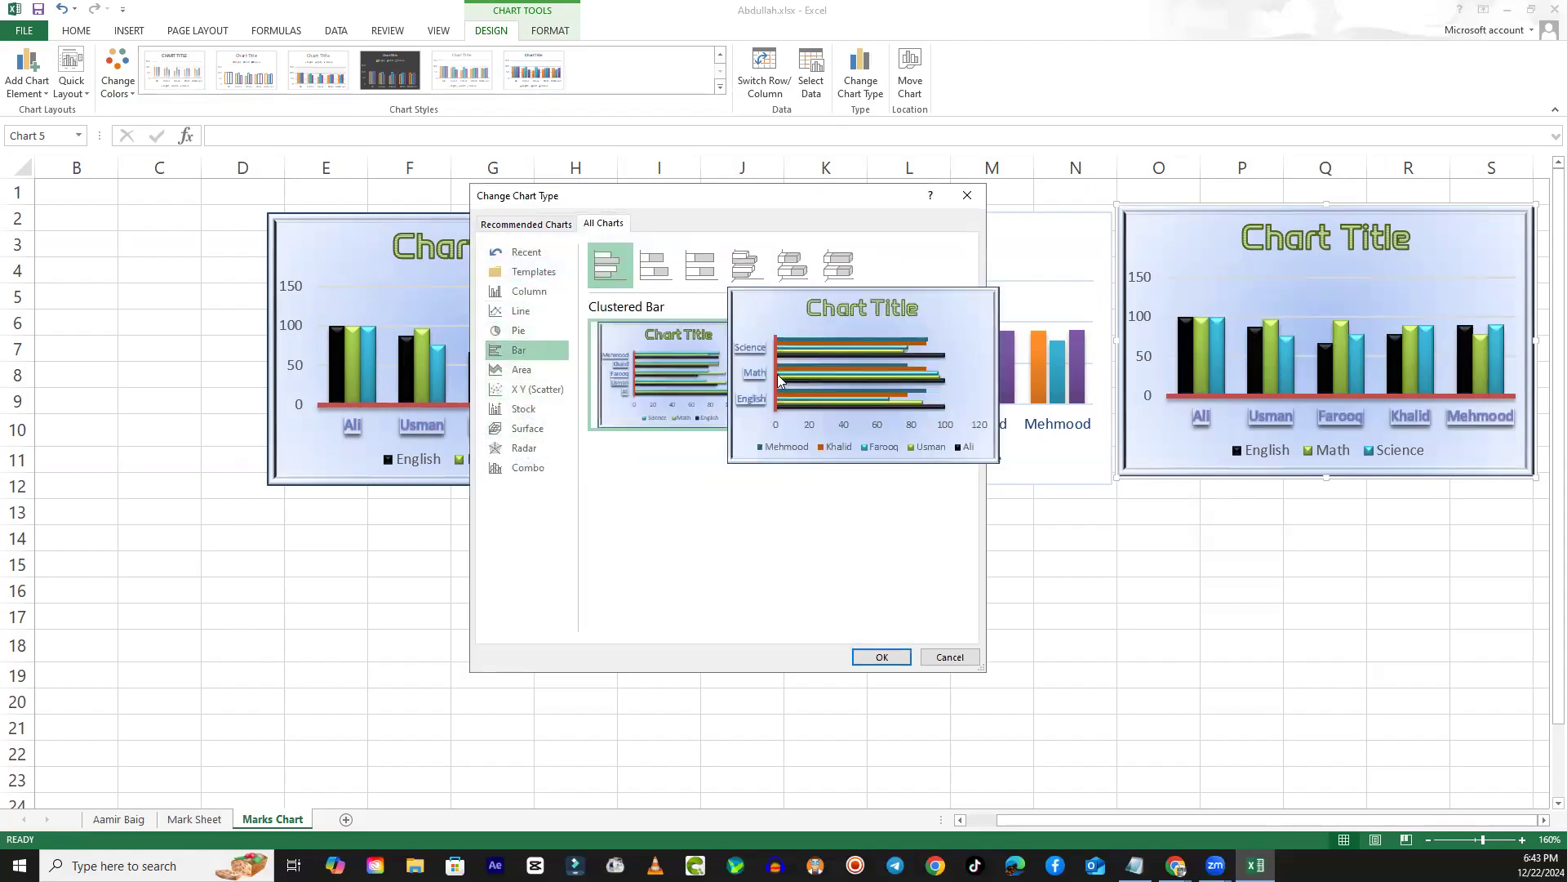
{"action": "left_click", "coordinate": [878, 655]}
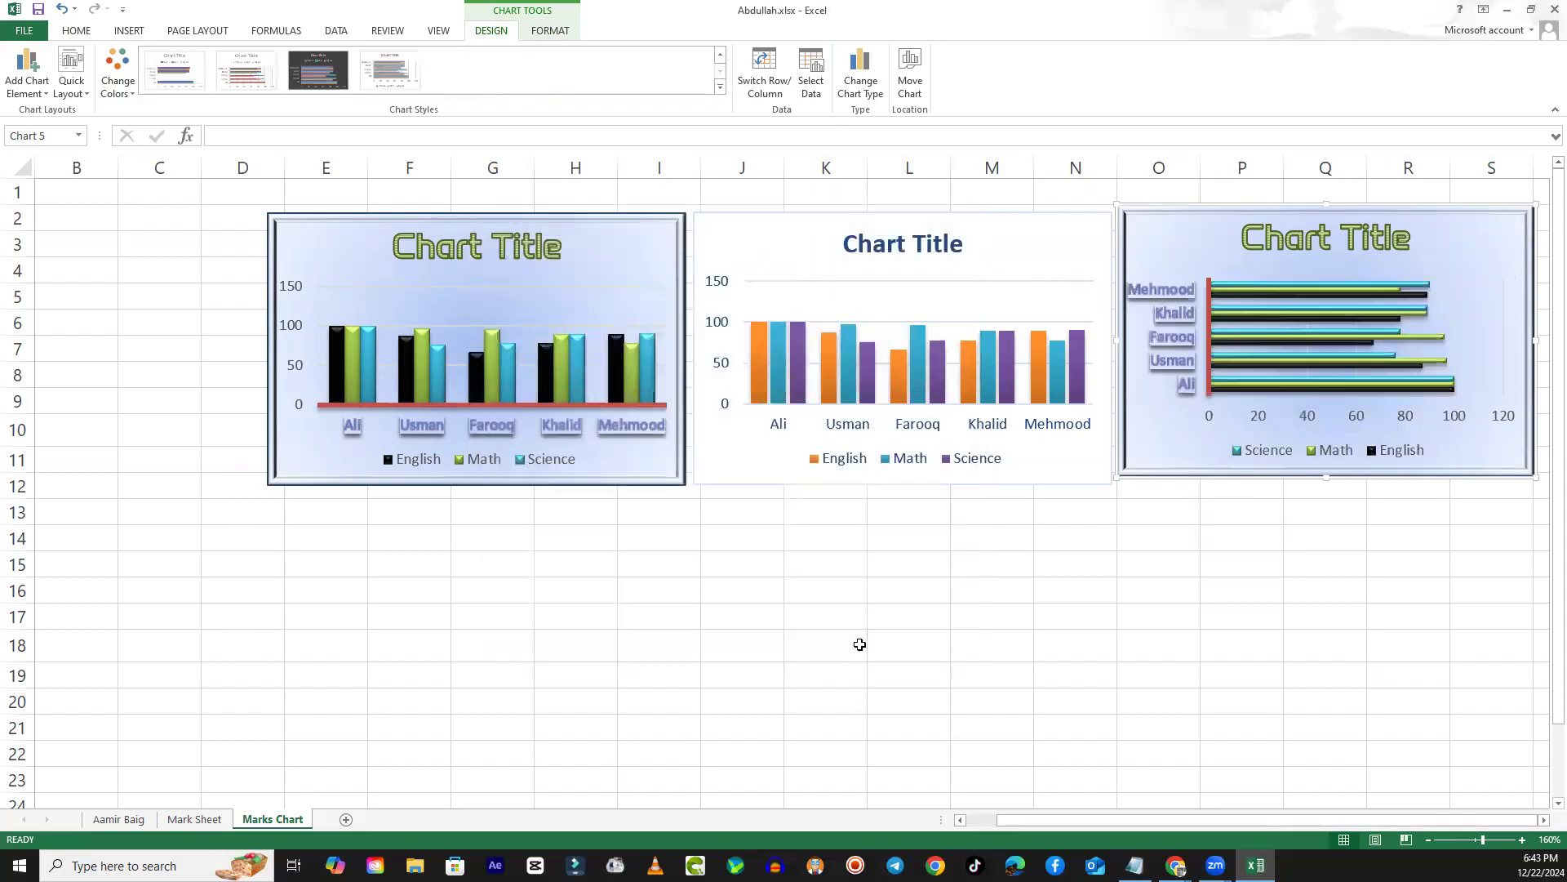
- Stretch the bar chart slightly downward so its bottom edge lines up with the neighbouring charts
{"action": "left_click", "coordinate": [1135, 631]}
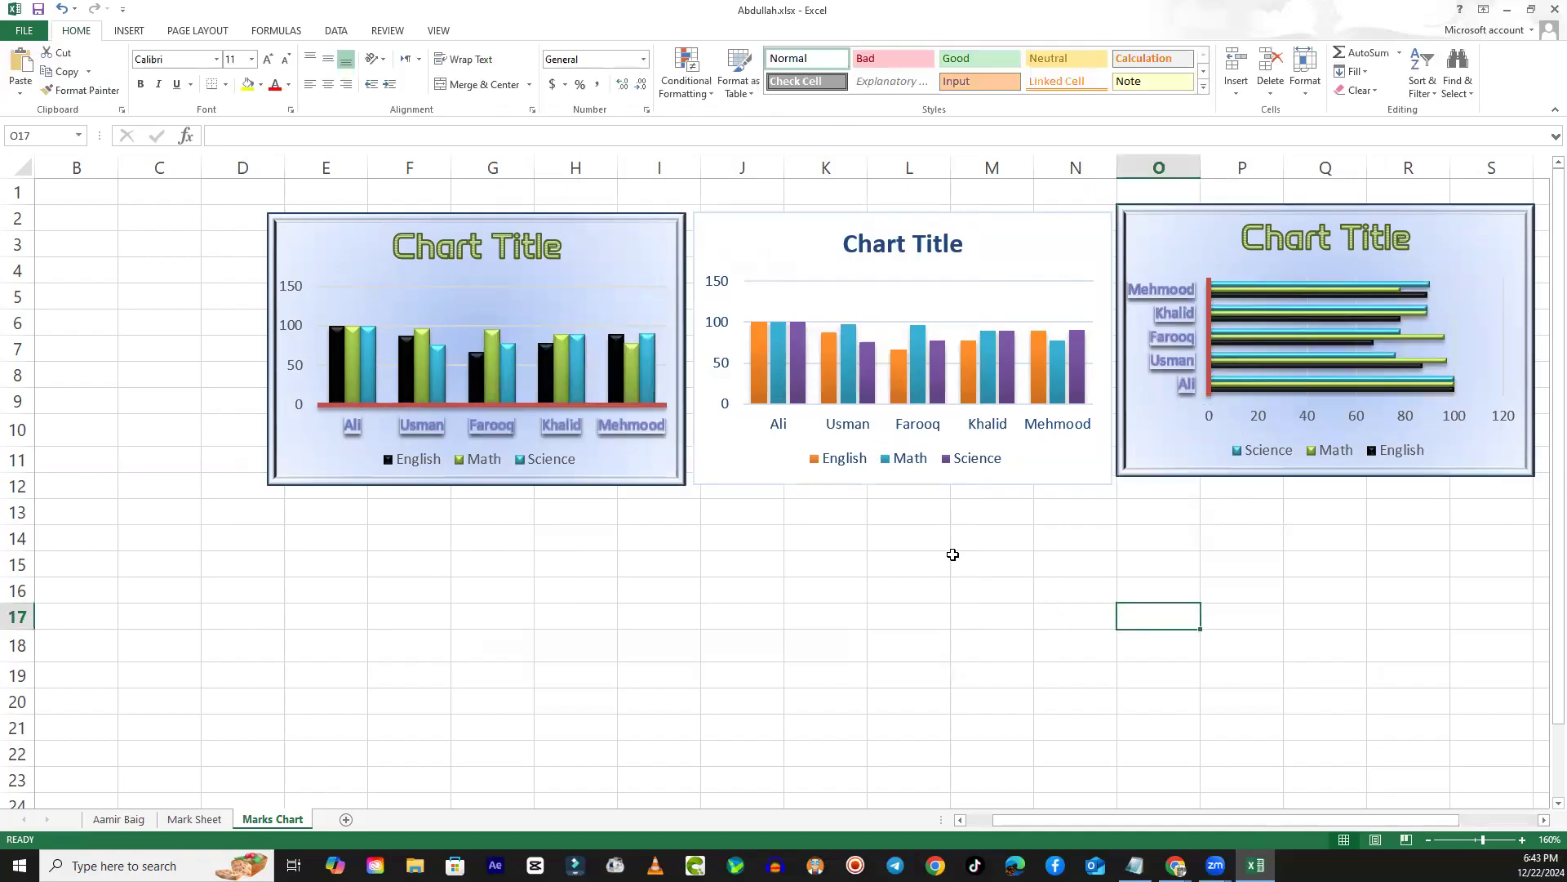
{"action": "left_click", "coordinate": [1163, 479]}
{"action": "left_click_drag", "start_coordinate": [1117, 480], "coordinate": [1118, 484]}
{"action": "left_click", "coordinate": [984, 696]}
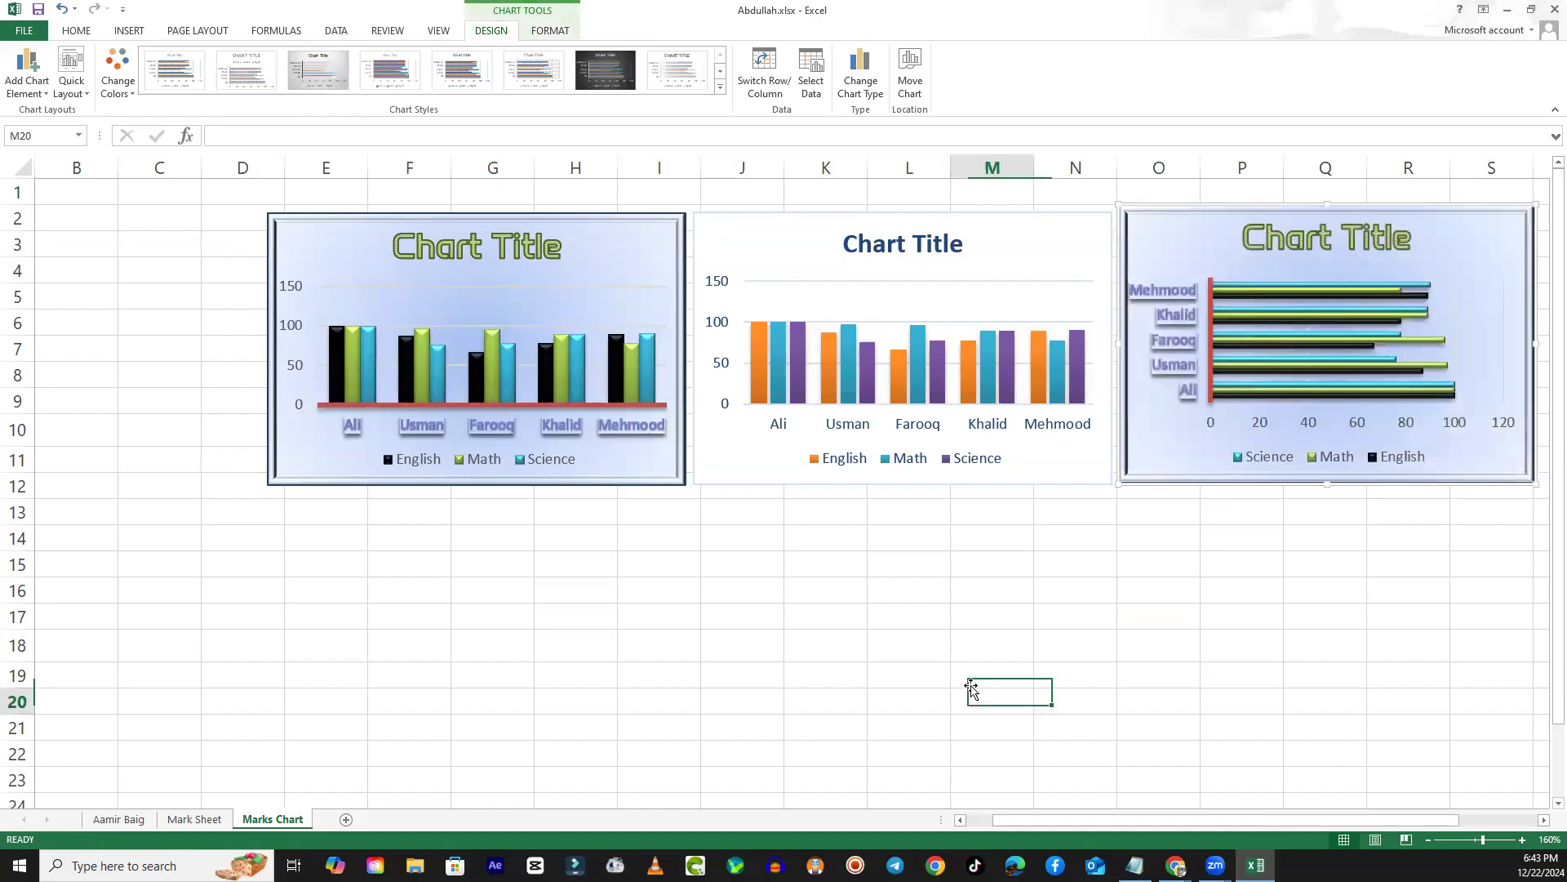
- Paste another copy of the original chart at cell E13 and align it directly below the first chart
{"action": "left_click", "coordinate": [295, 513]}
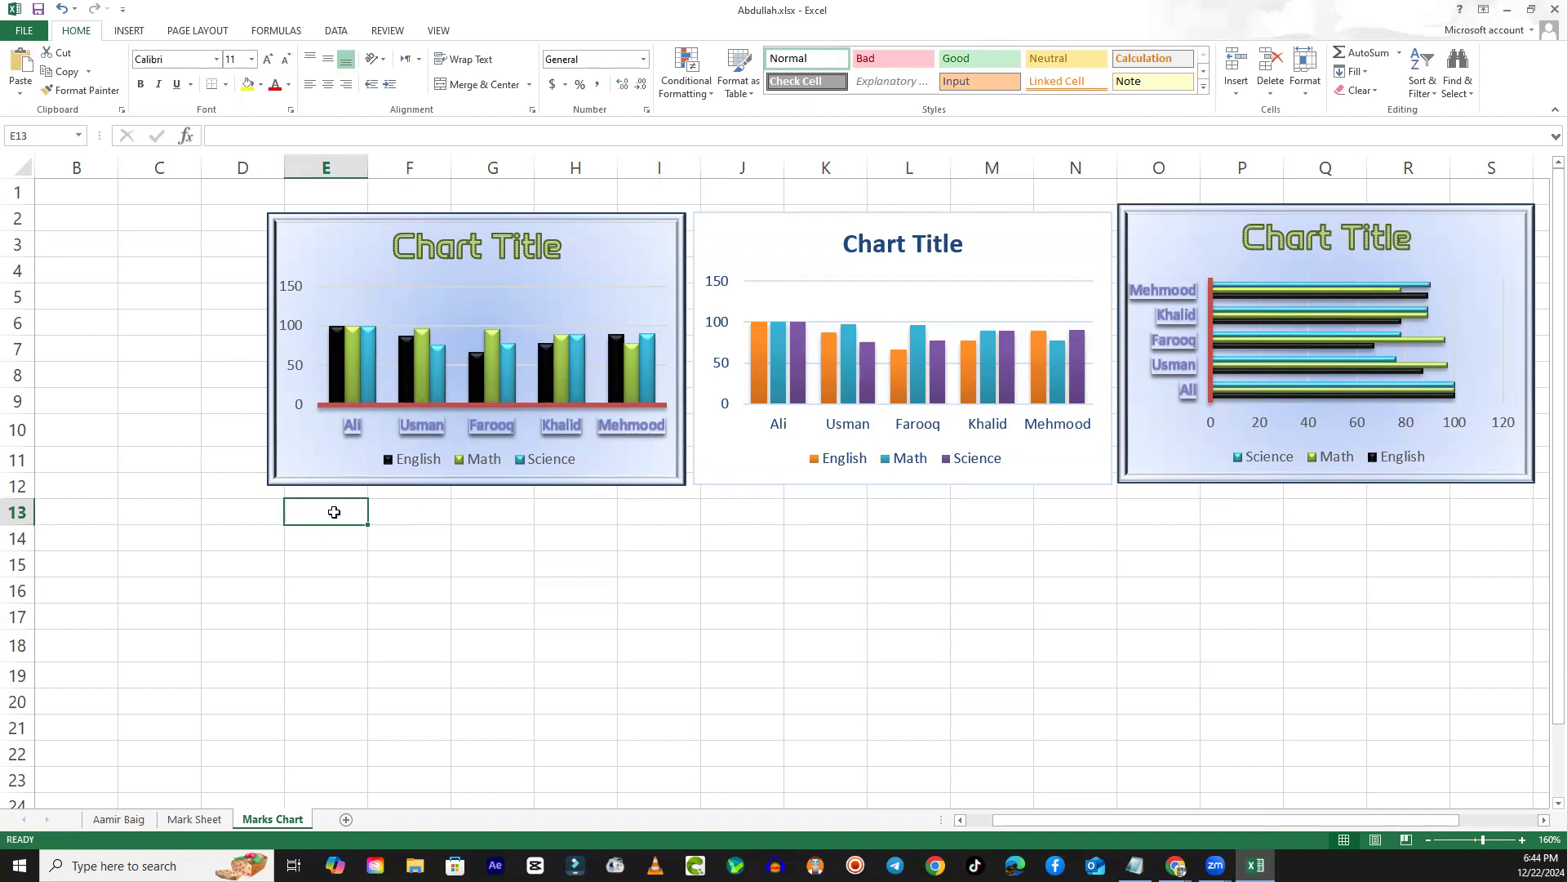
{"action": "right_click", "coordinate": [310, 511]}
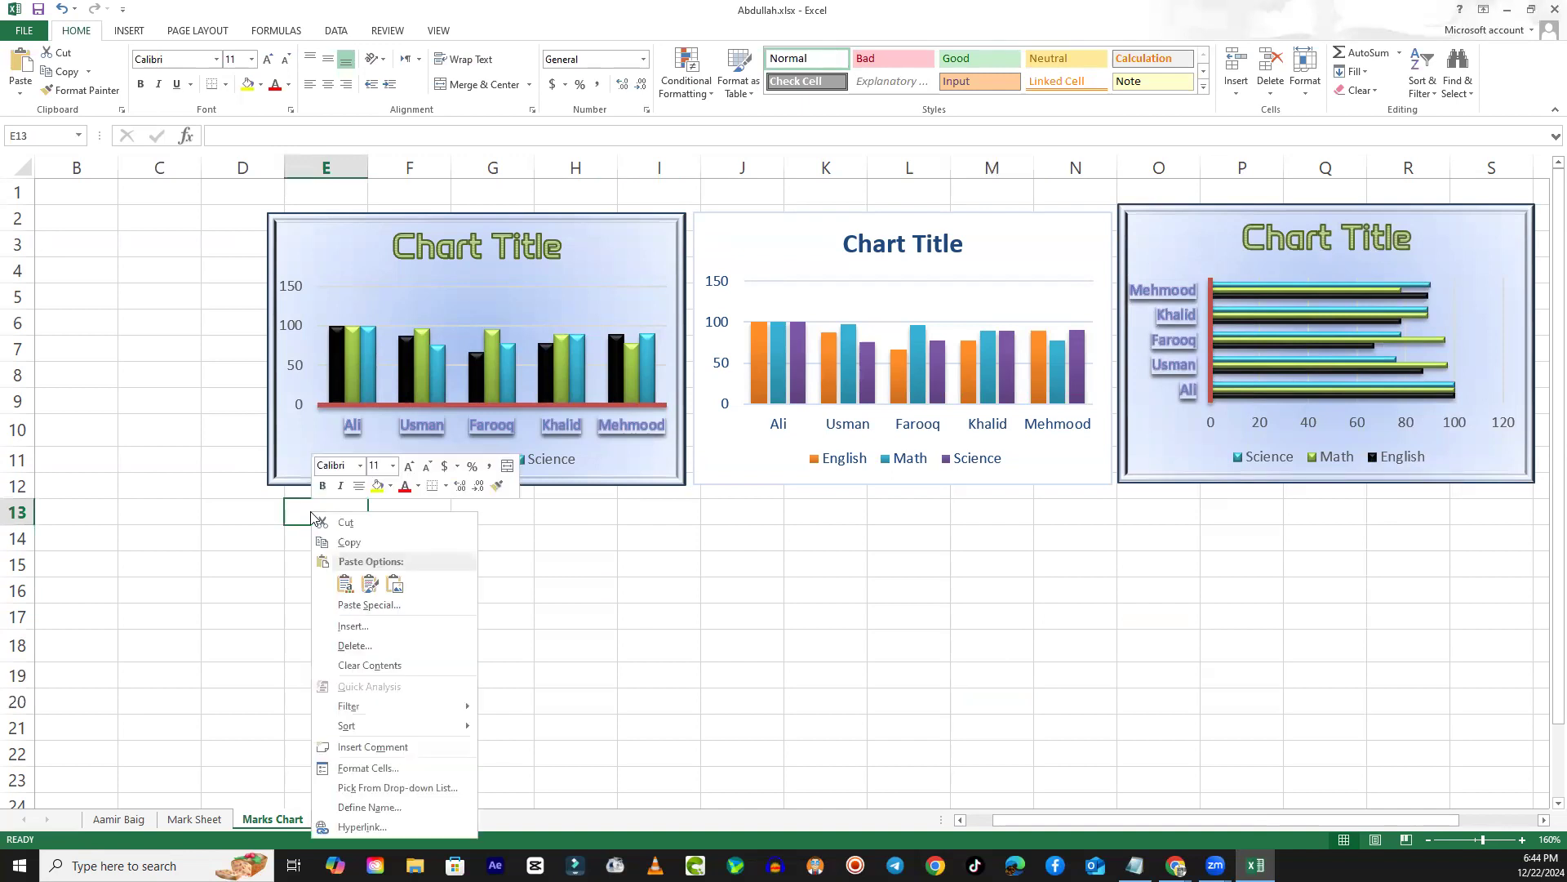
{"action": "left_click", "coordinate": [341, 588]}
{"action": "left_click_drag", "start_coordinate": [462, 510], "coordinate": [440, 502]}
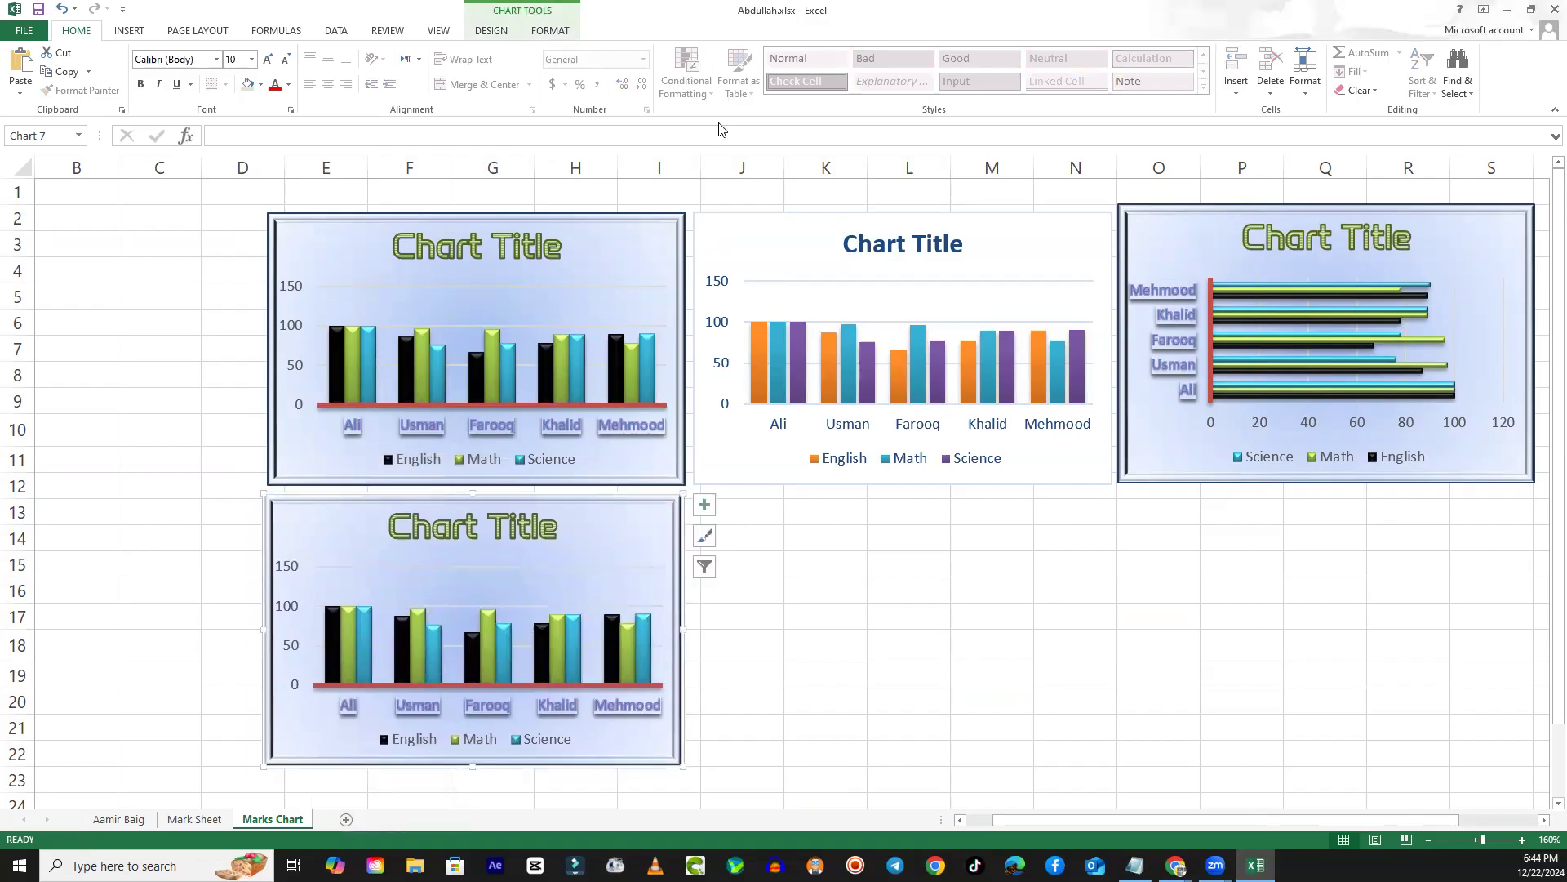
- Change the chart below the first one to a Doughnut chart and apply the last displayed chart style, with percentage labels and a top legend
{"action": "left_click", "coordinate": [491, 31]}
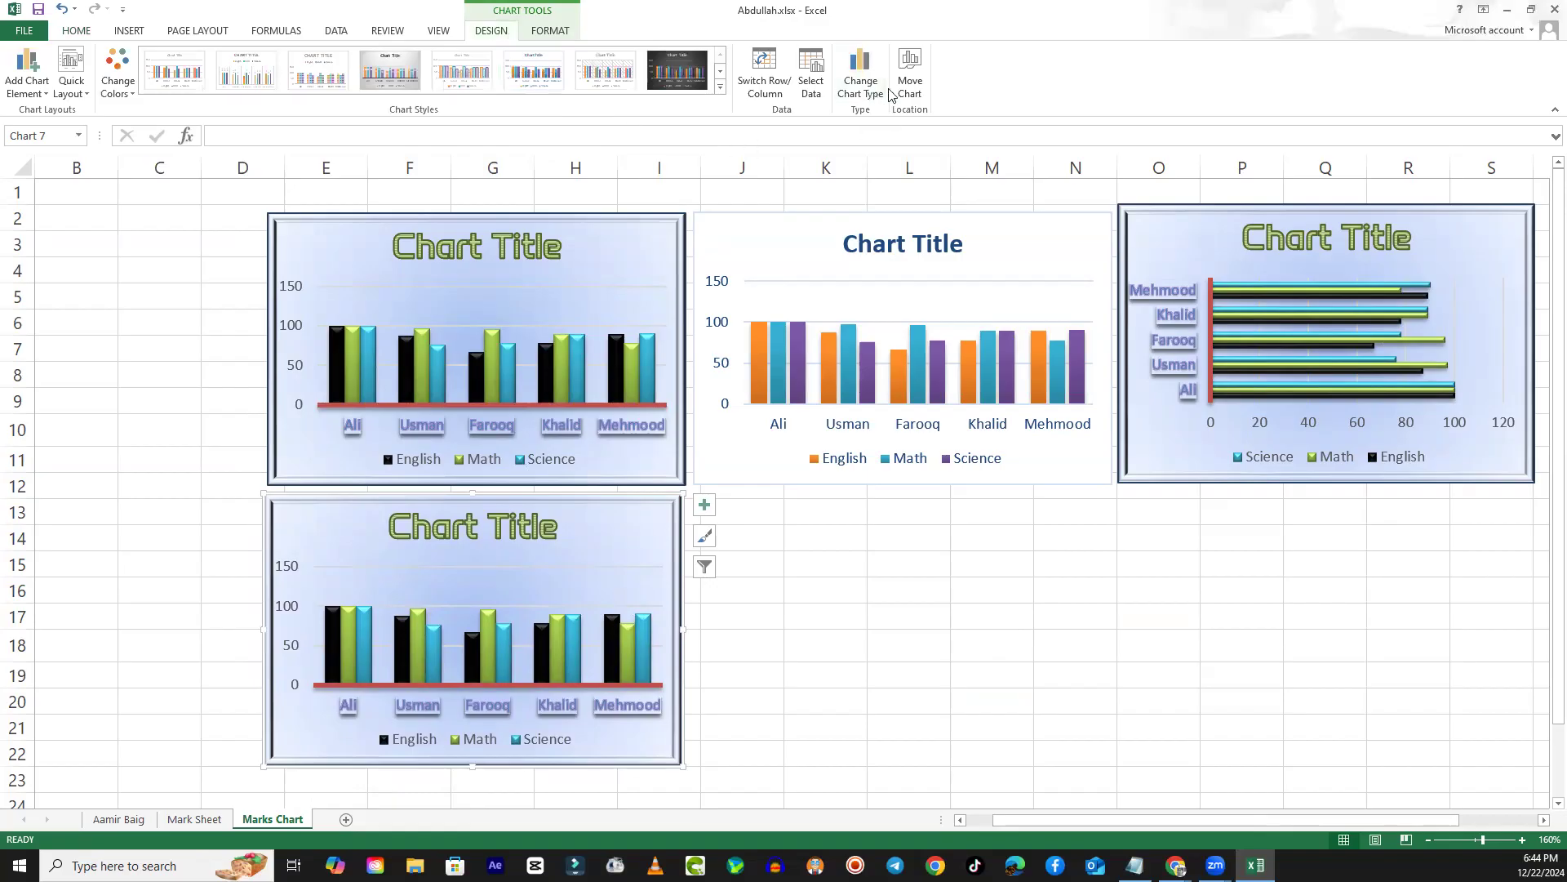
{"action": "left_click", "coordinate": [863, 72]}
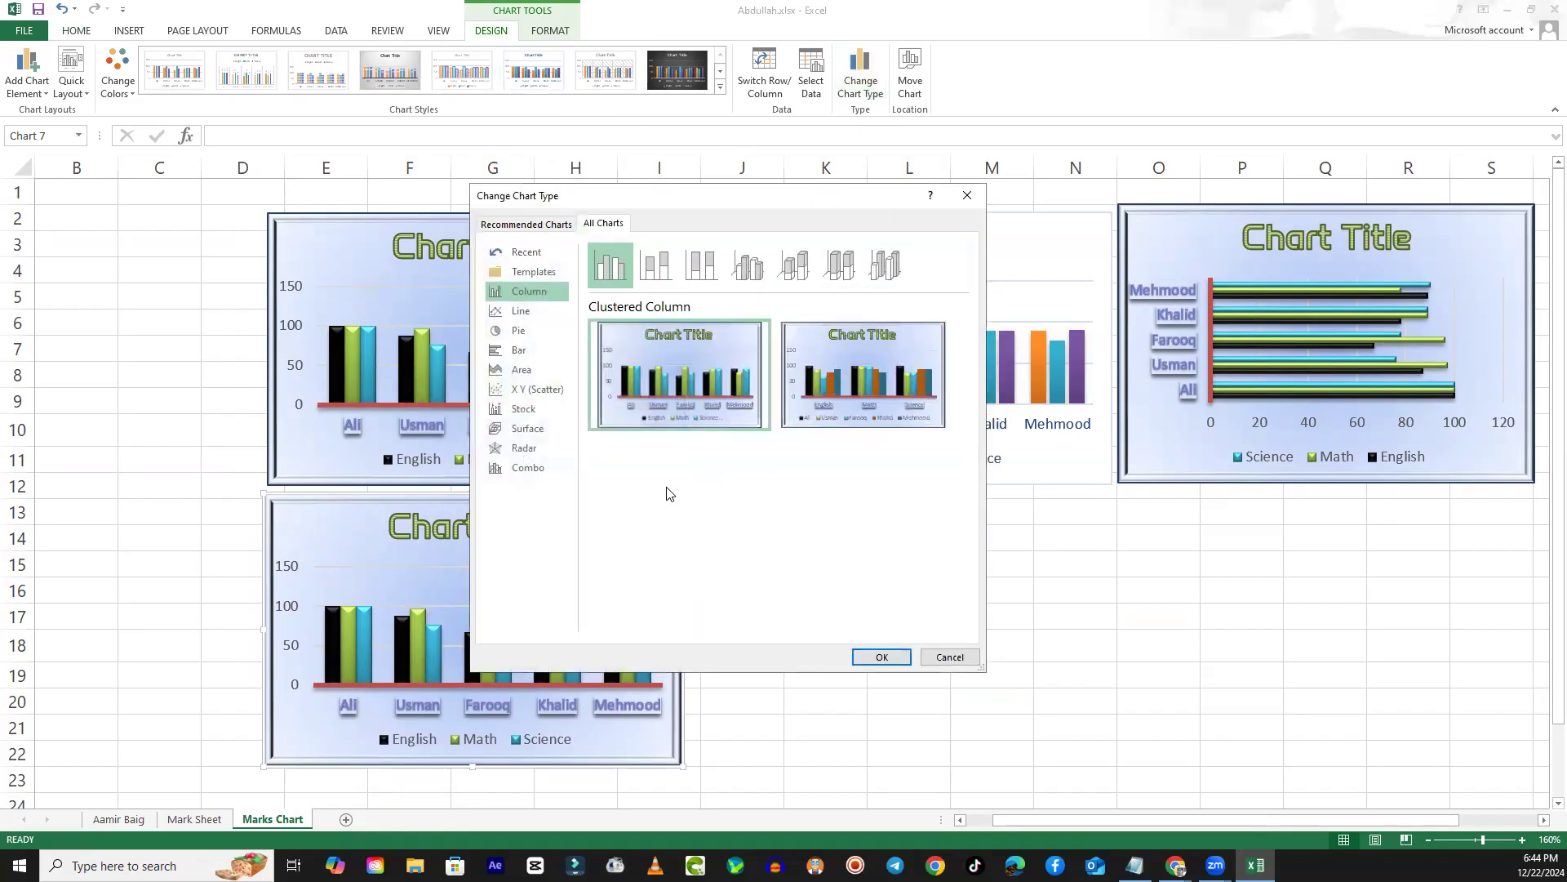
{"action": "left_click", "coordinate": [518, 330]}
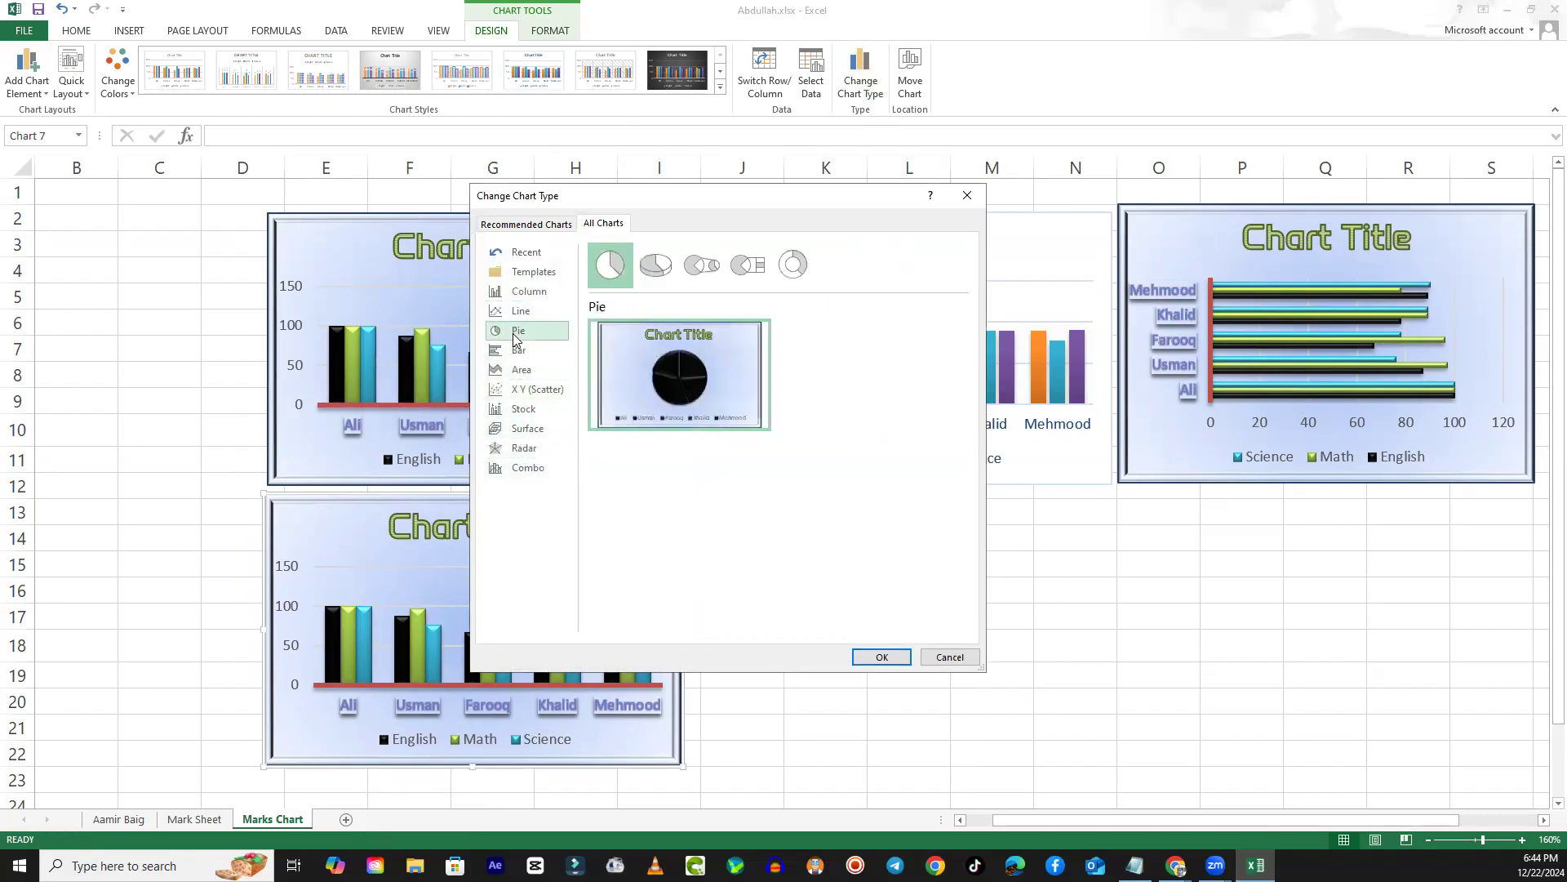
{"action": "left_click", "coordinate": [675, 271]}
{"action": "left_click", "coordinate": [707, 270]}
{"action": "left_click", "coordinate": [749, 271]}
{"action": "left_click", "coordinate": [793, 269]}
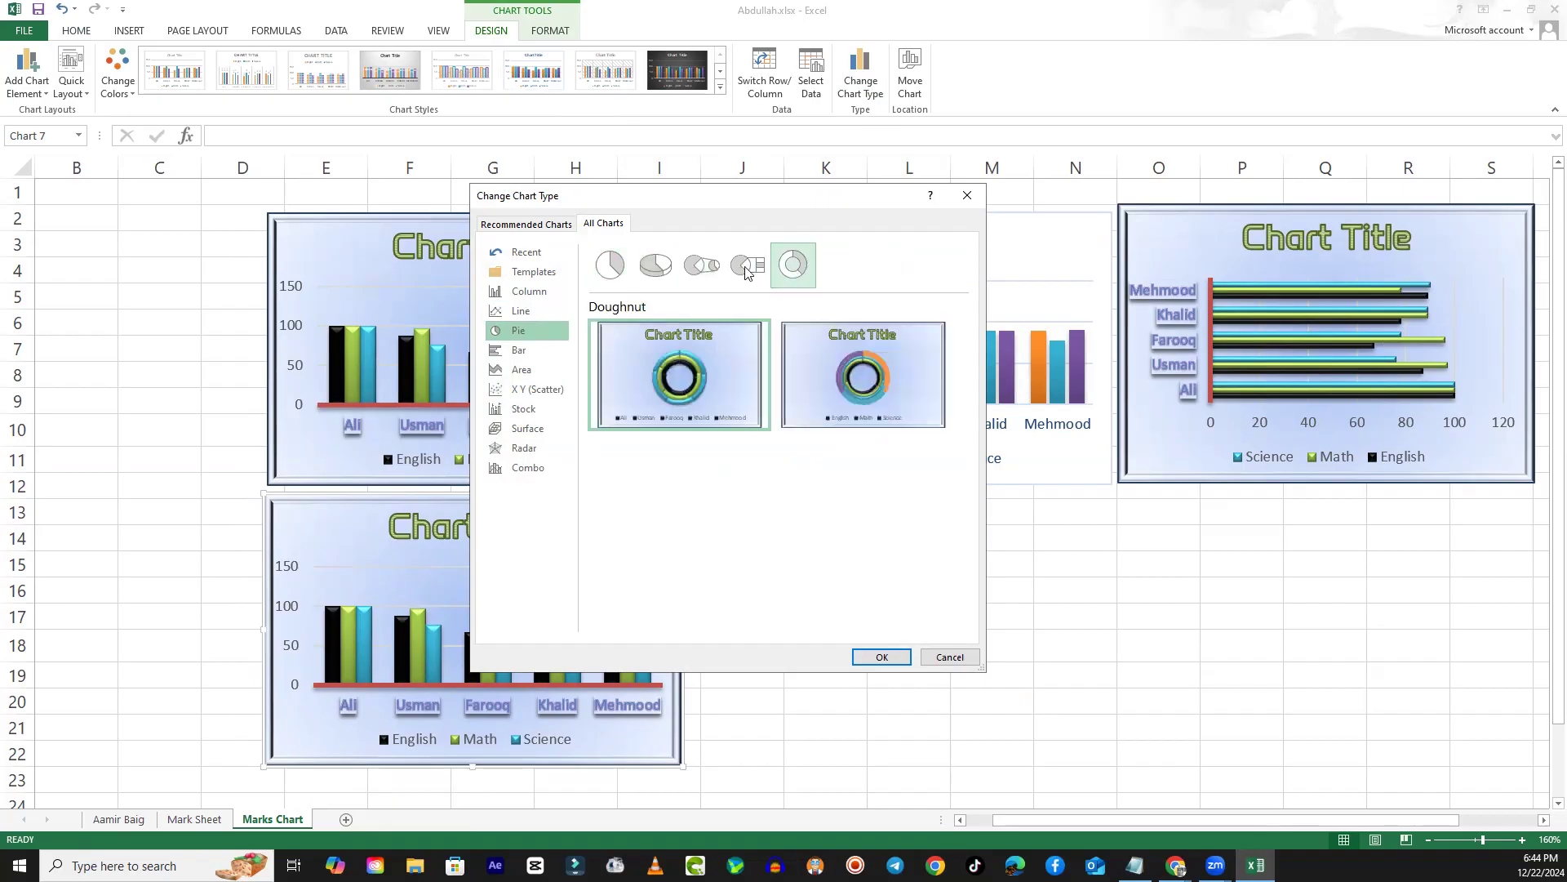
{"action": "mouse_move", "coordinate": [684, 341]}
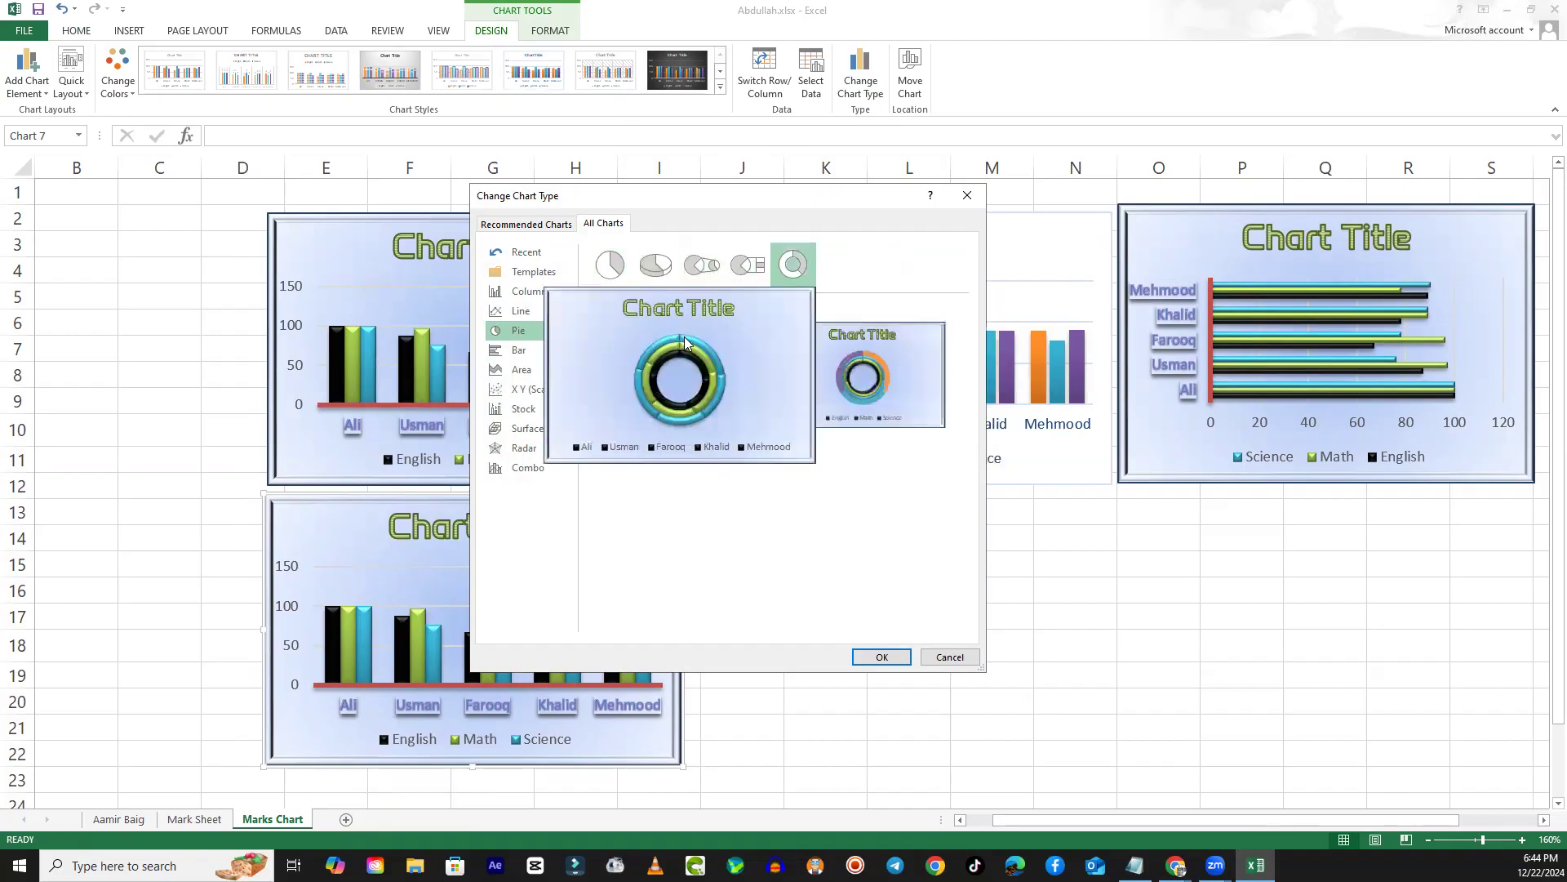
{"action": "left_click", "coordinate": [883, 658]}
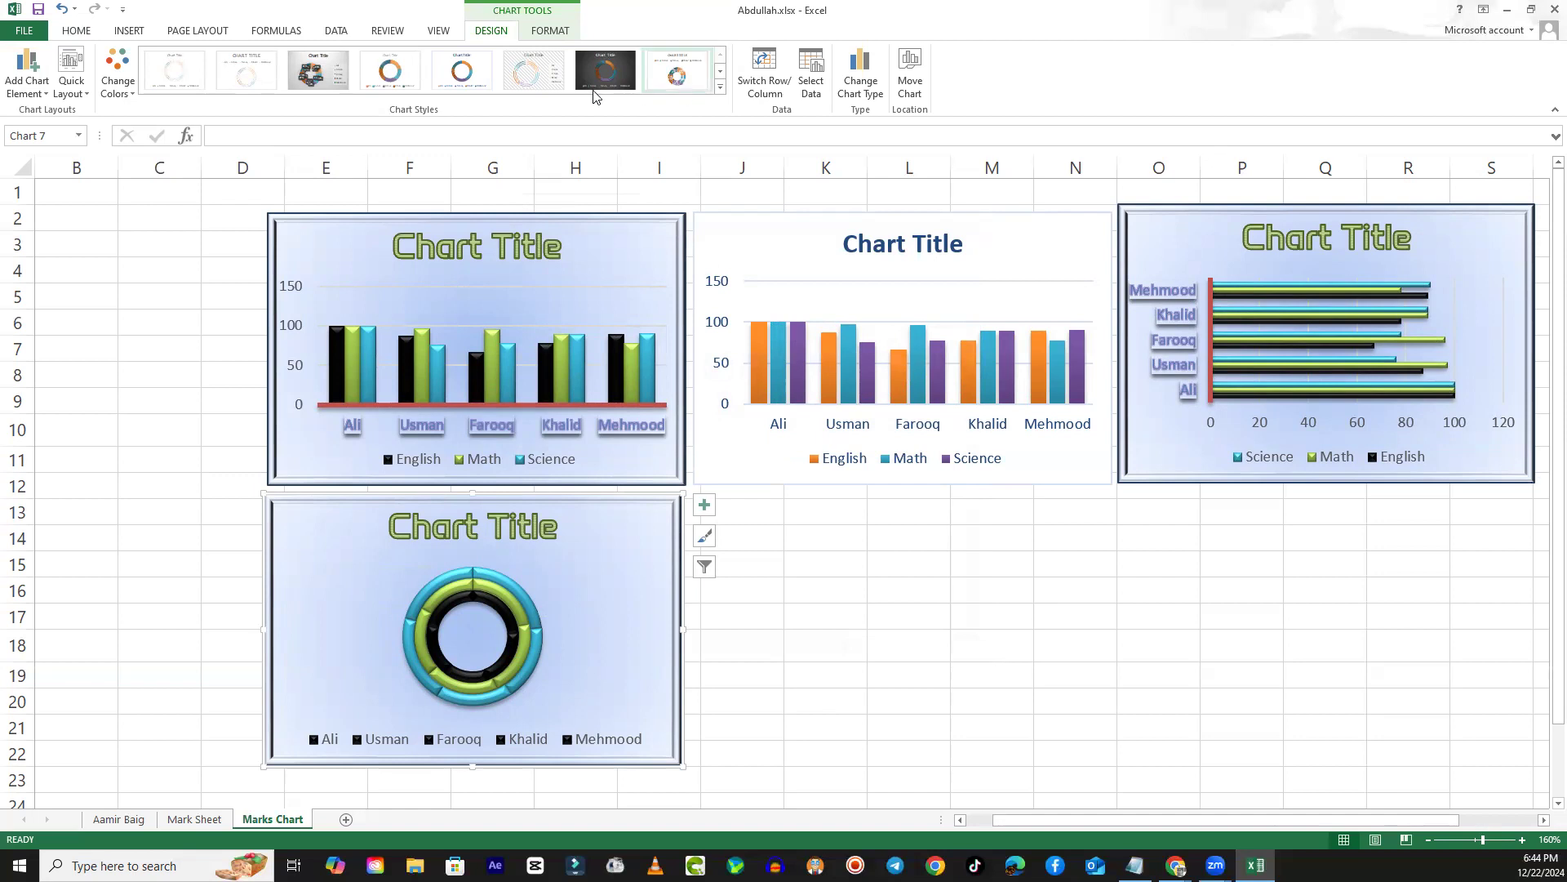
{"action": "left_click", "coordinate": [693, 81]}
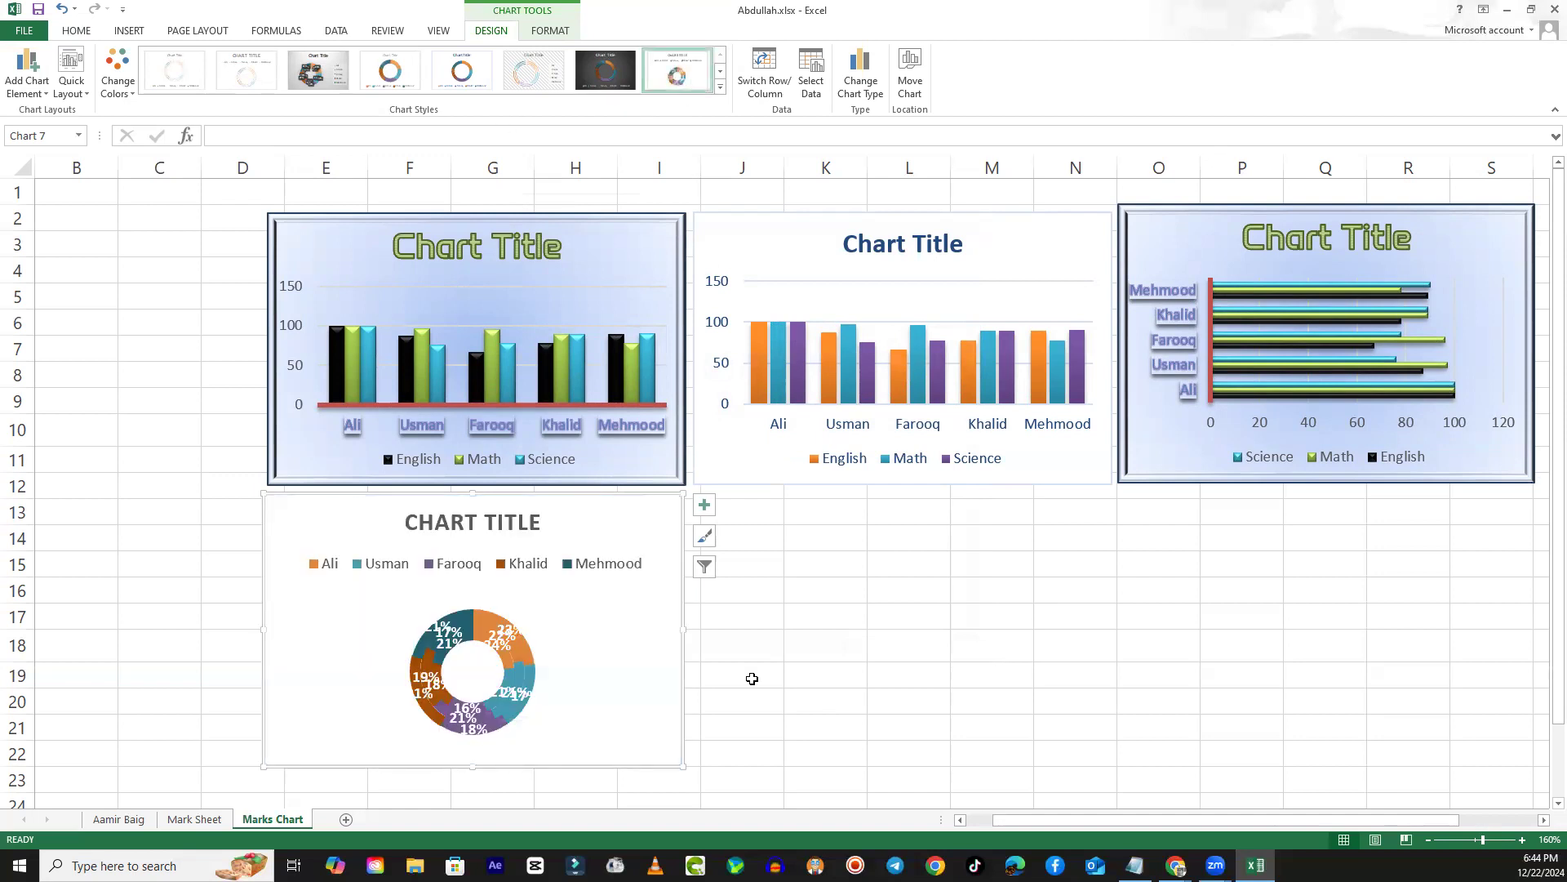
- Enlarge the doughnut chart to span about columns E to N and examine its percentage labels
{"action": "scroll", "coordinate": [751, 675], "scroll_direction": "down", "scroll_amount": 3}
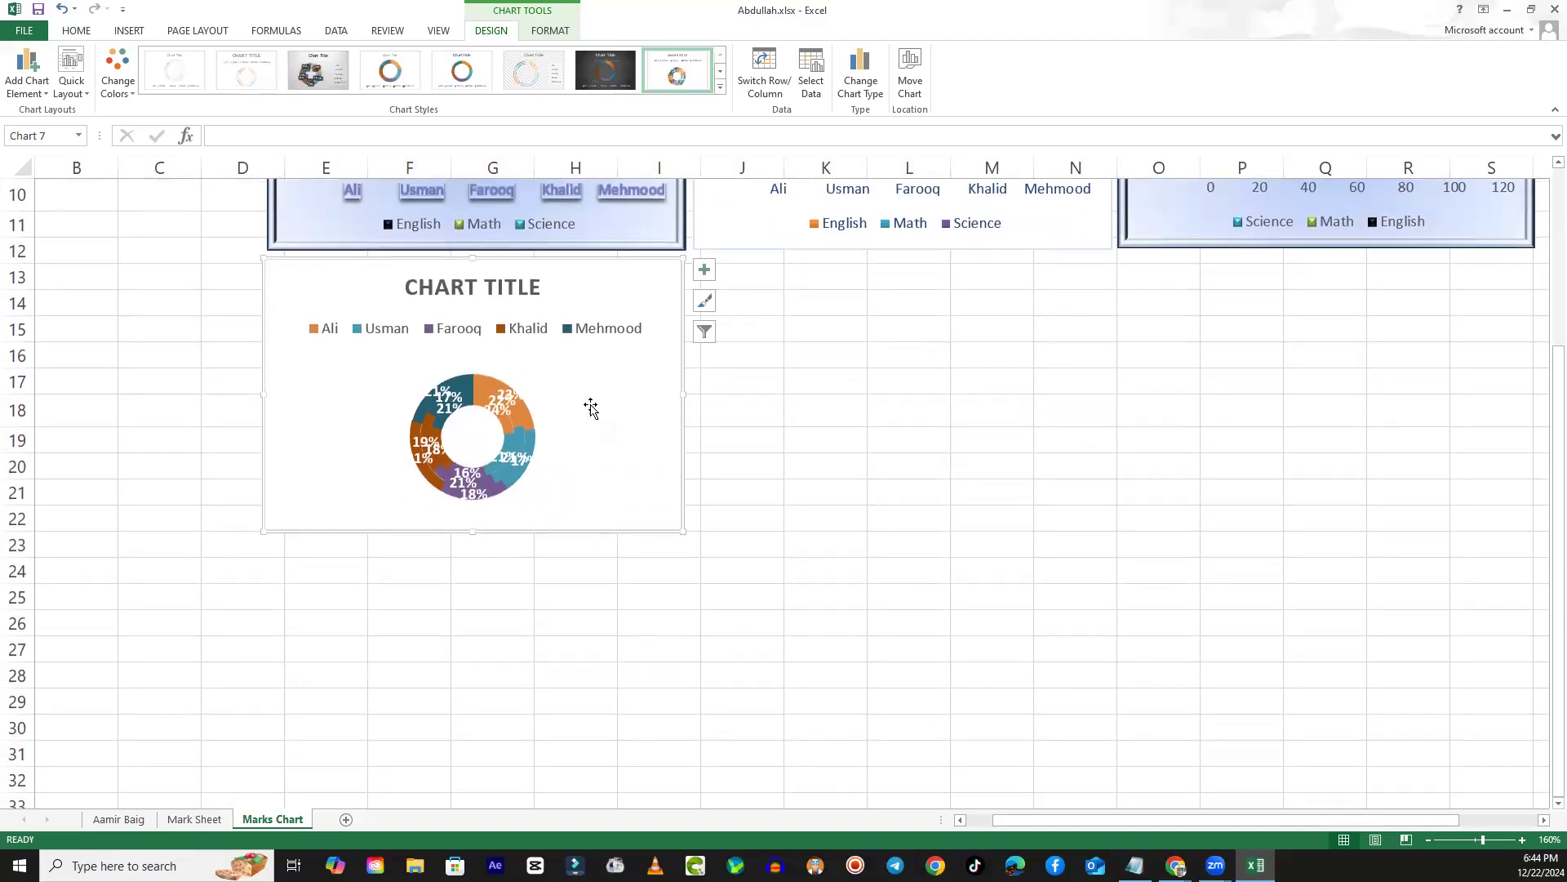
{"action": "left_click_drag", "start_coordinate": [684, 533], "coordinate": [976, 775]}
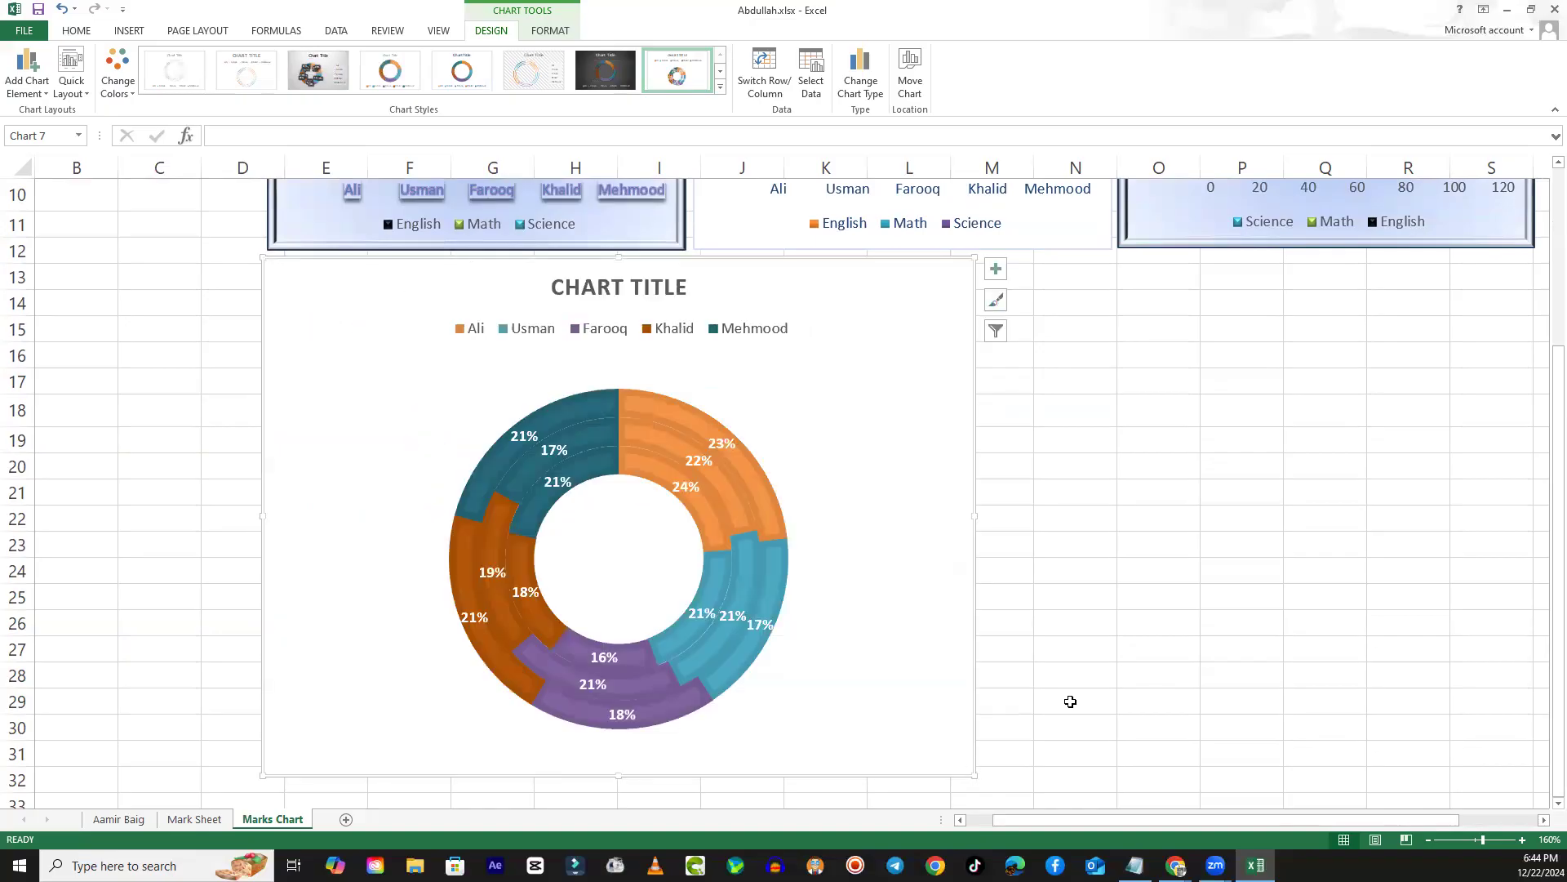
{"action": "scroll", "coordinate": [1131, 654], "scroll_direction": "down", "scroll_amount": 3}
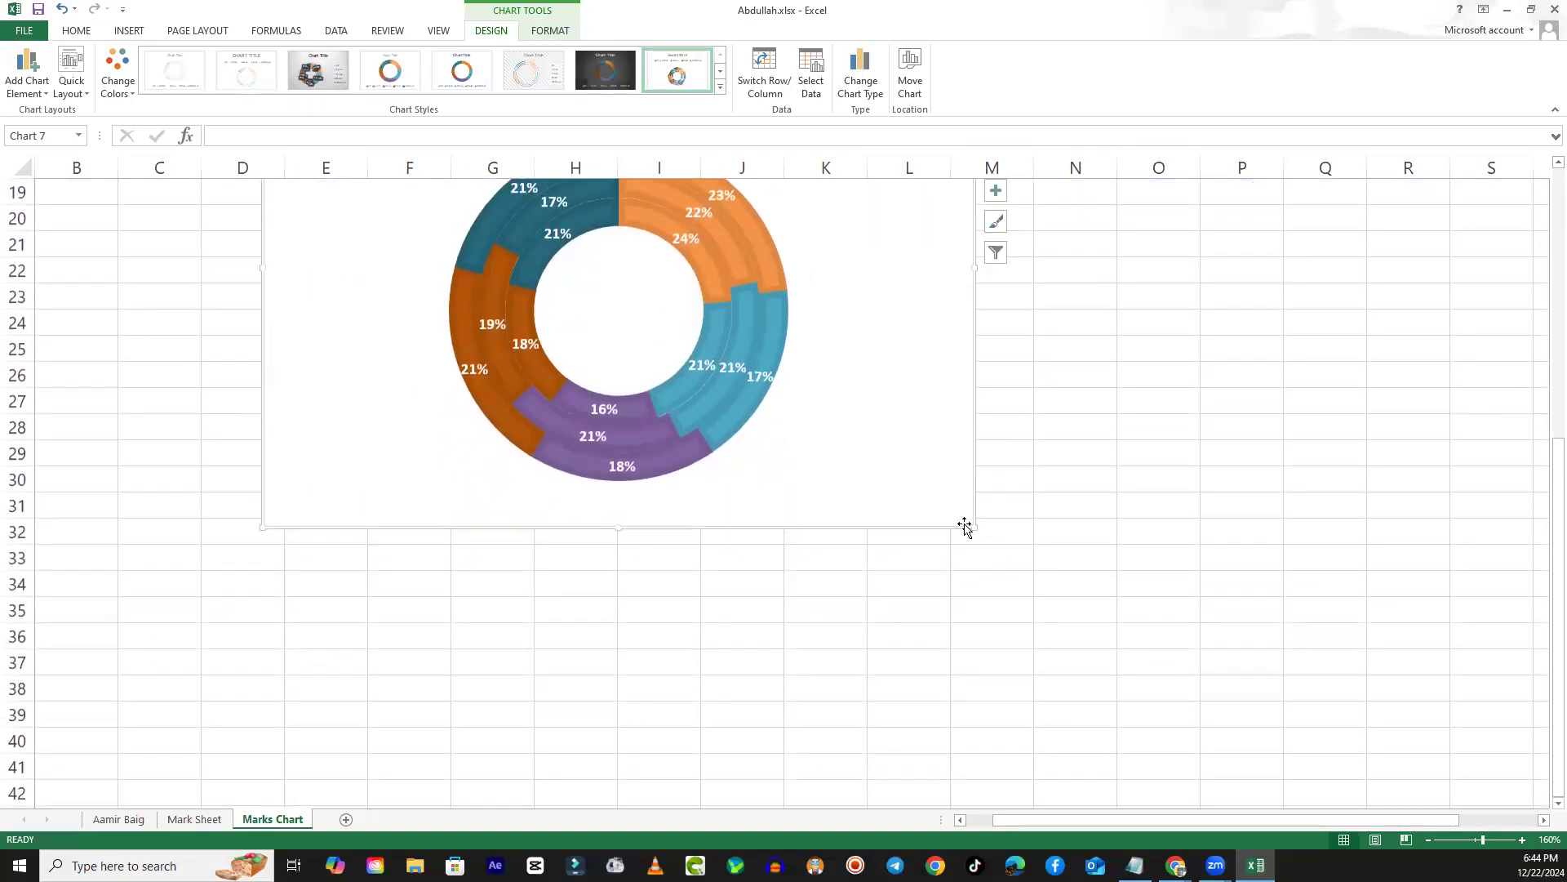
{"action": "left_click_drag", "start_coordinate": [976, 532], "coordinate": [1129, 646]}
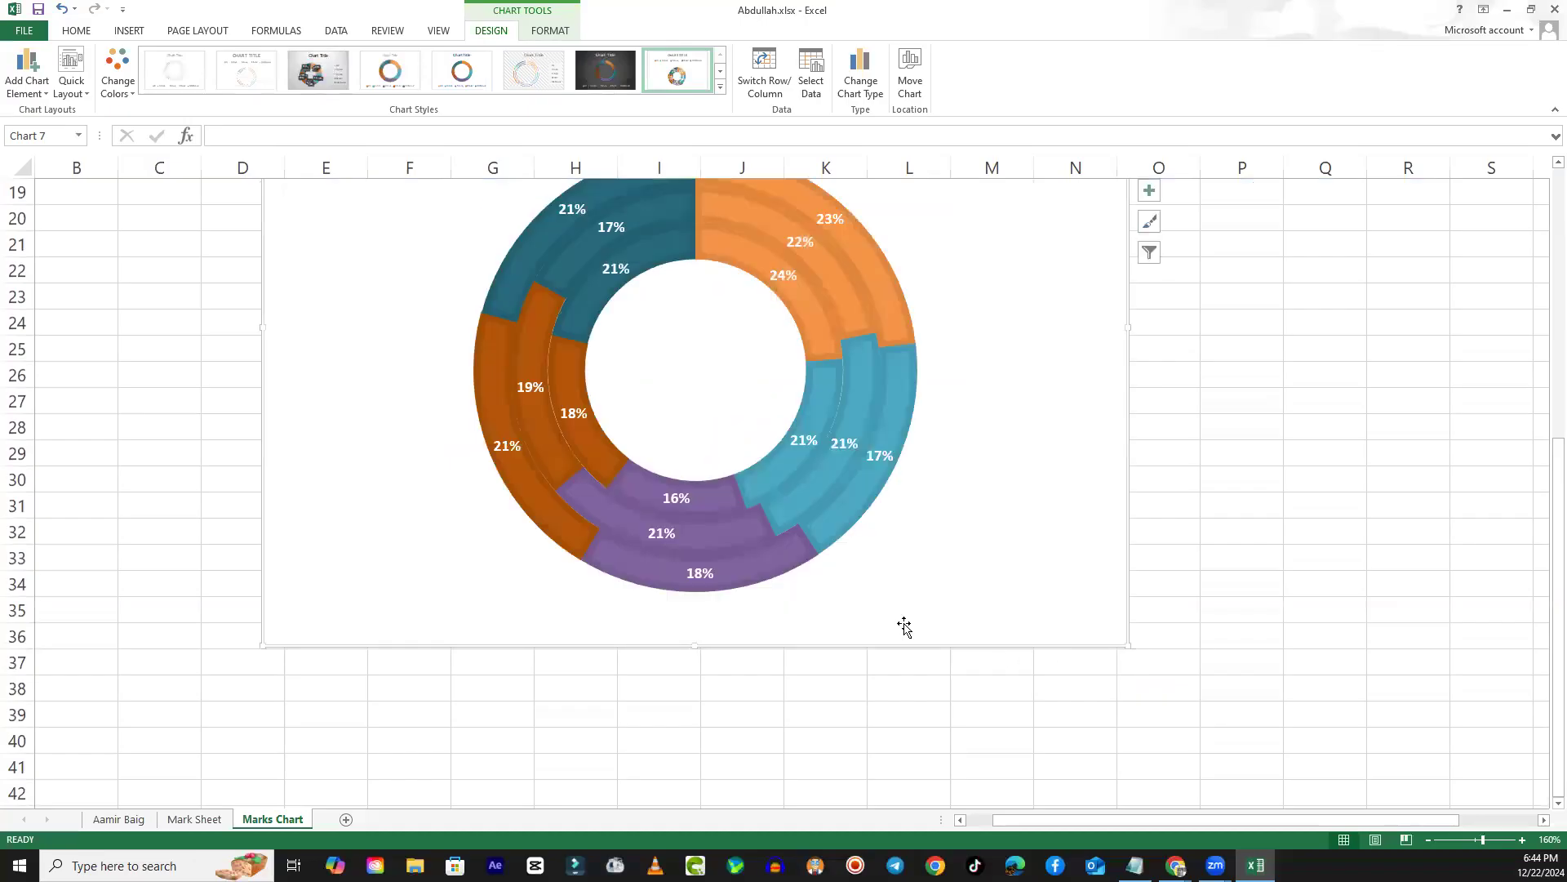
{"action": "scroll", "coordinate": [917, 645], "scroll_direction": "up", "scroll_amount": 3}
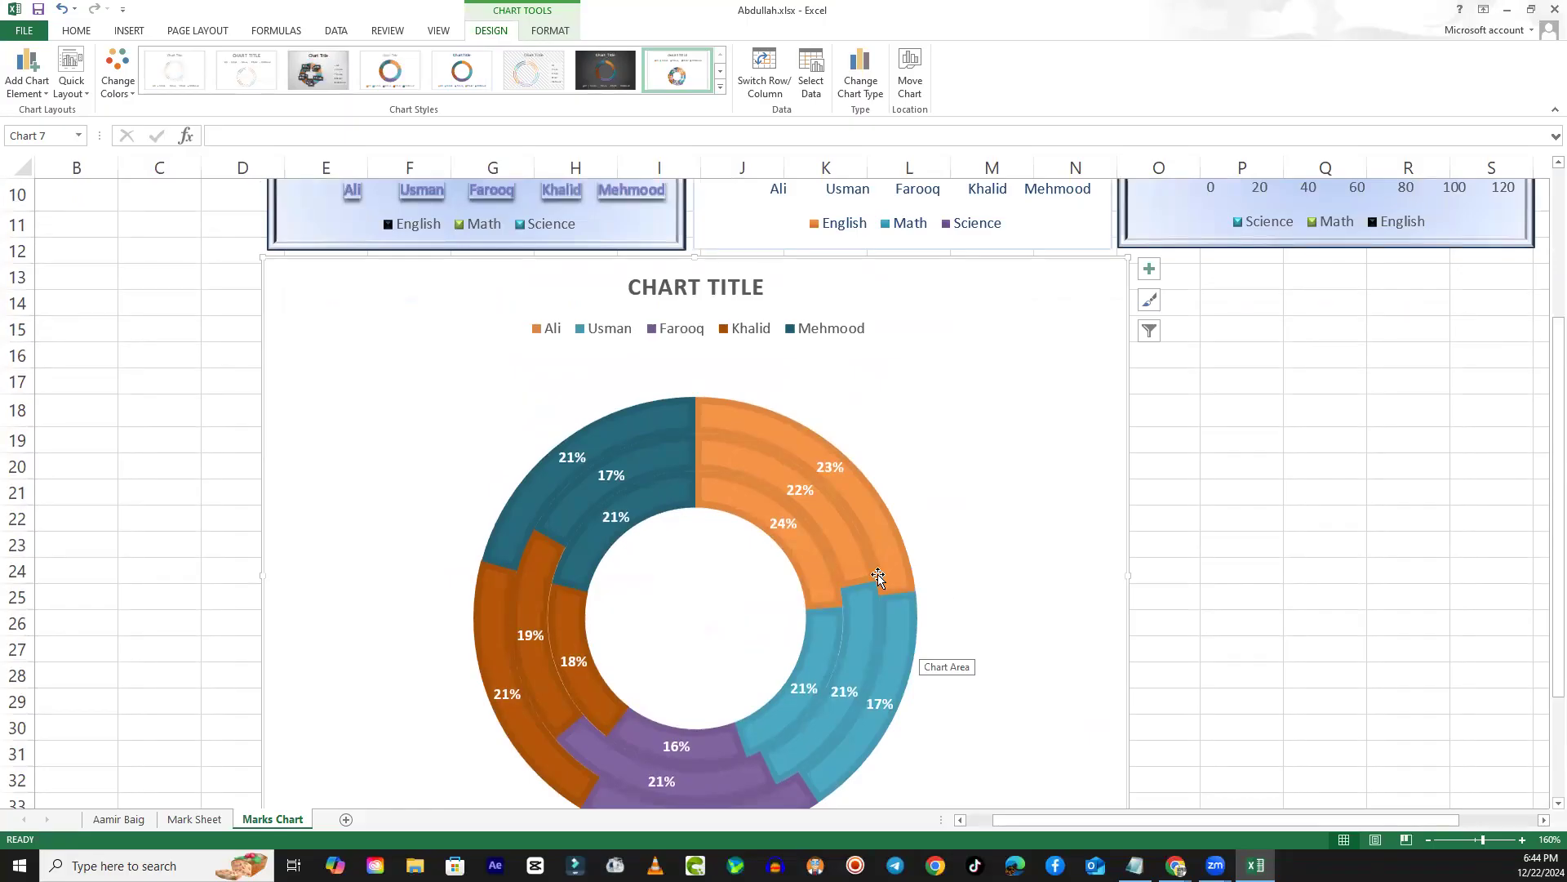
{"action": "left_click", "coordinate": [775, 523]}
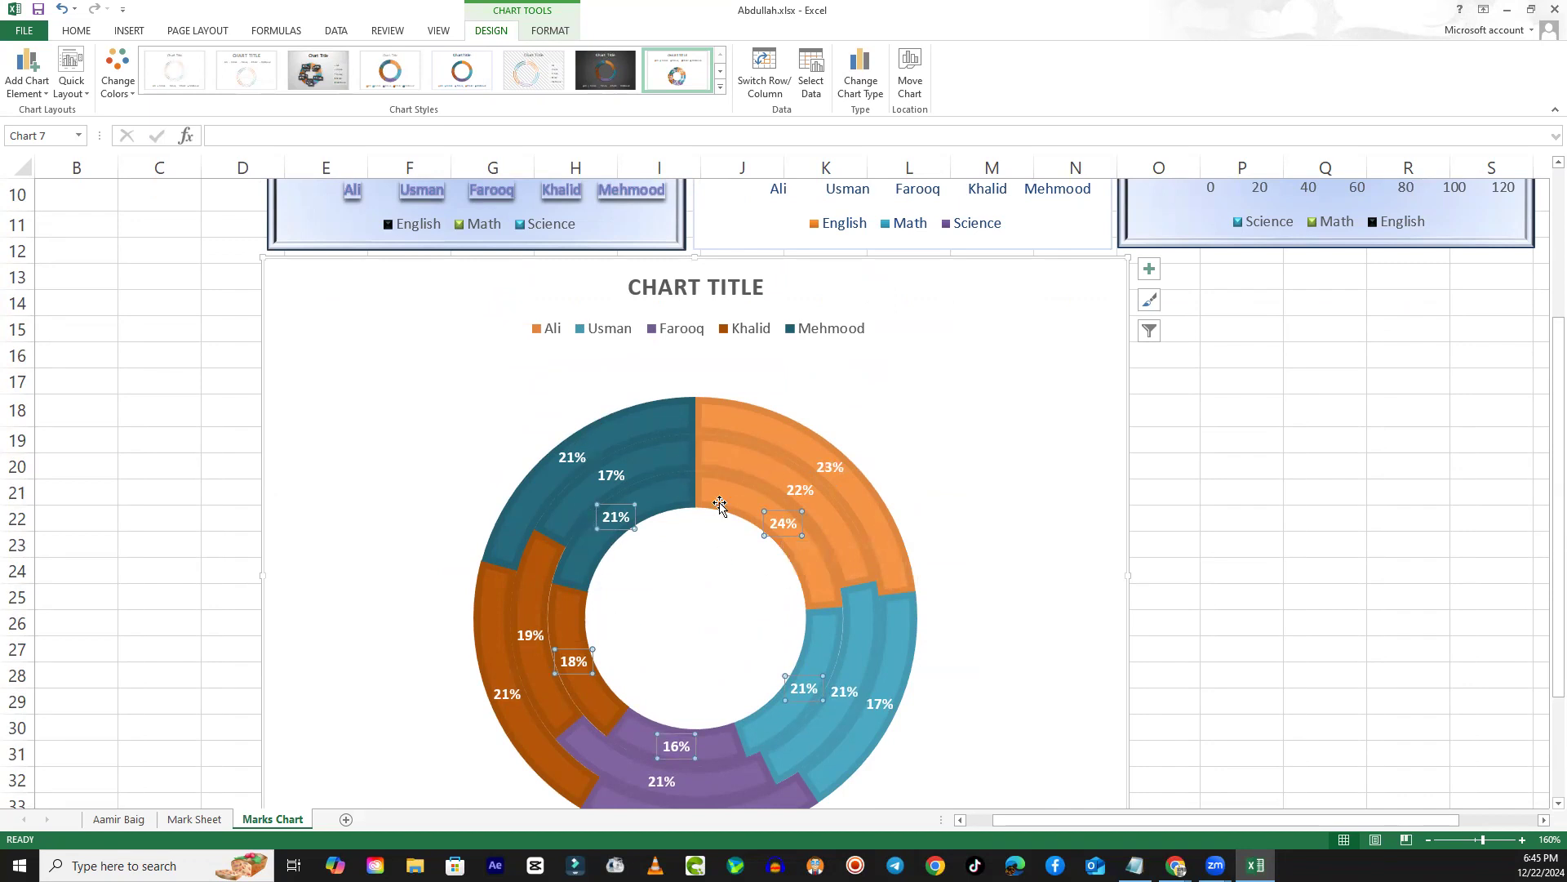
{"action": "scroll", "coordinate": [776, 629], "scroll_direction": "up", "scroll_amount": 2}
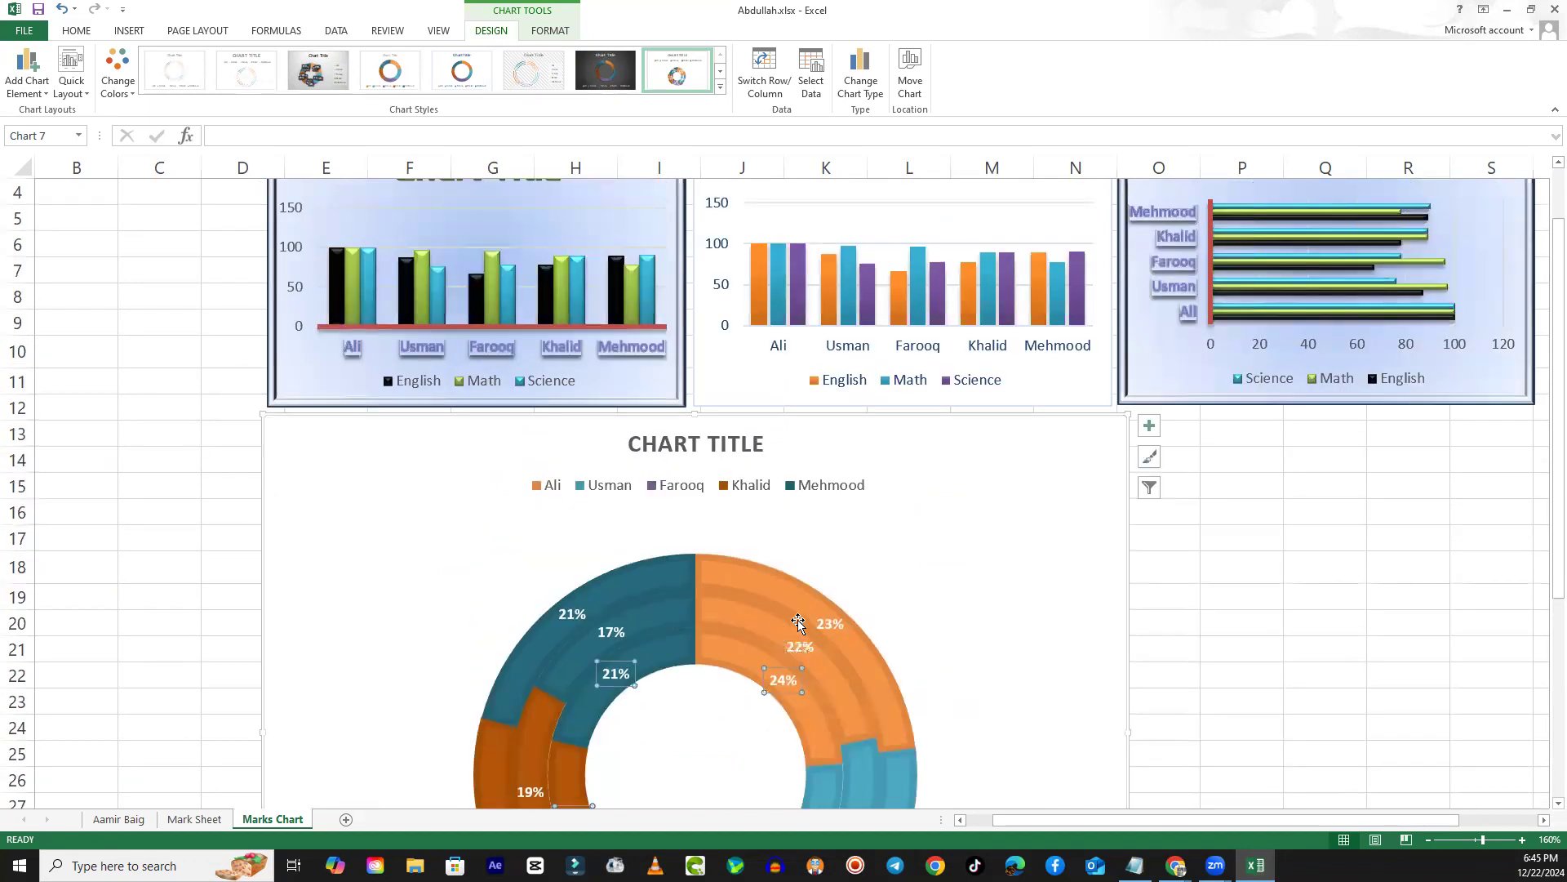
{"action": "scroll", "coordinate": [1099, 749], "scroll_direction": "down", "scroll_amount": 3}
{"action": "left_click", "coordinate": [1100, 747]}
- Shrink the doughnut chart to match the width of the first chart above it, ending at about row 27
{"action": "scroll", "coordinate": [1099, 748], "scroll_direction": "down", "scroll_amount": 1}
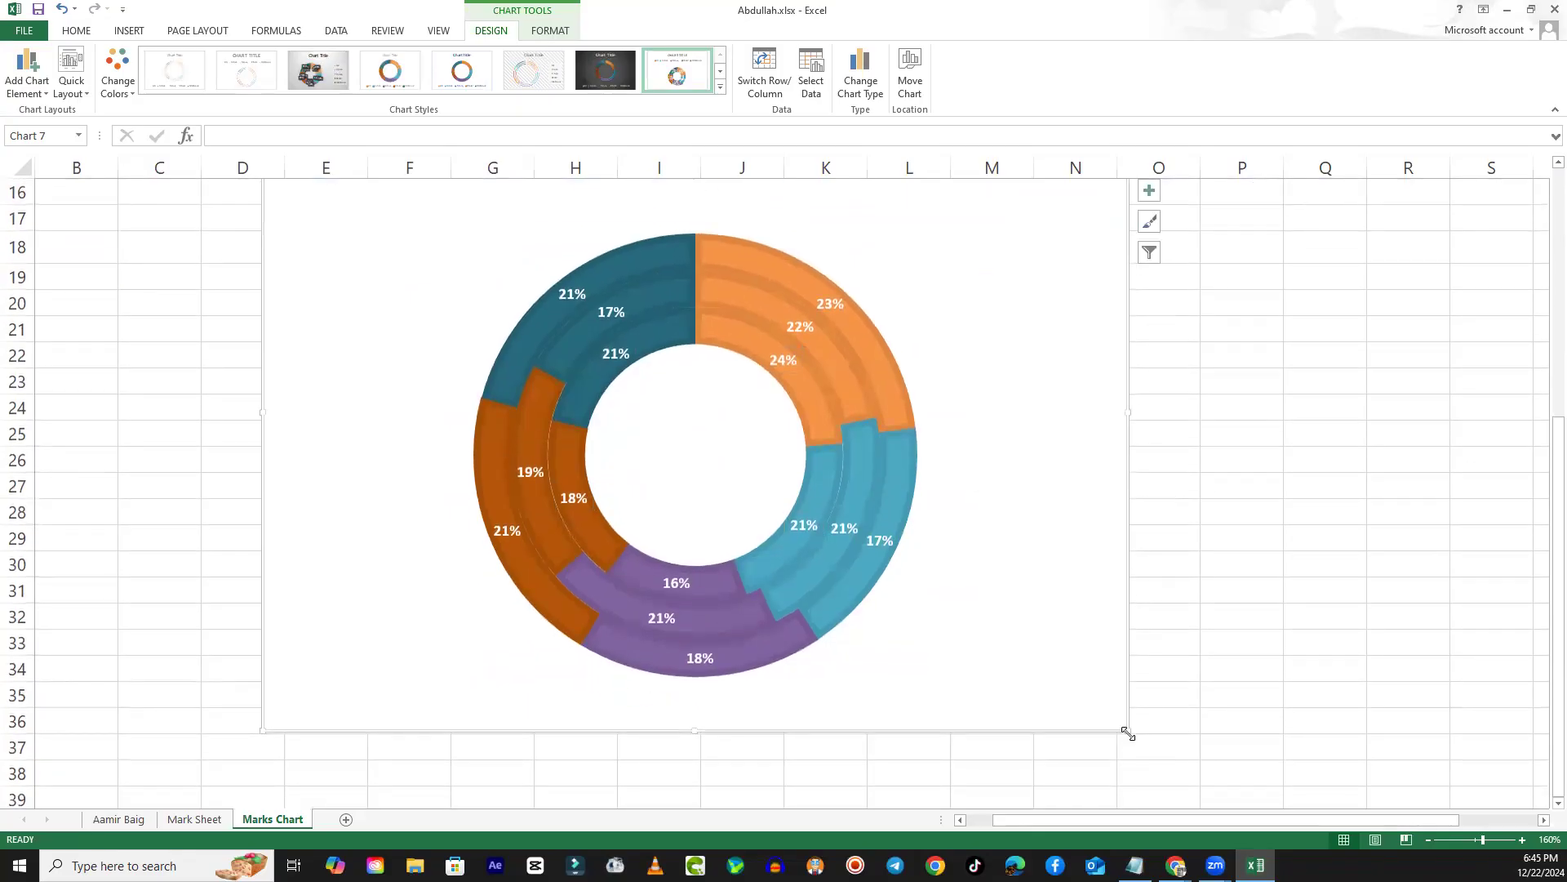
{"action": "left_click_drag", "start_coordinate": [1126, 732], "coordinate": [807, 547]}
{"action": "scroll", "coordinate": [843, 675], "scroll_direction": "up", "scroll_amount": 4}
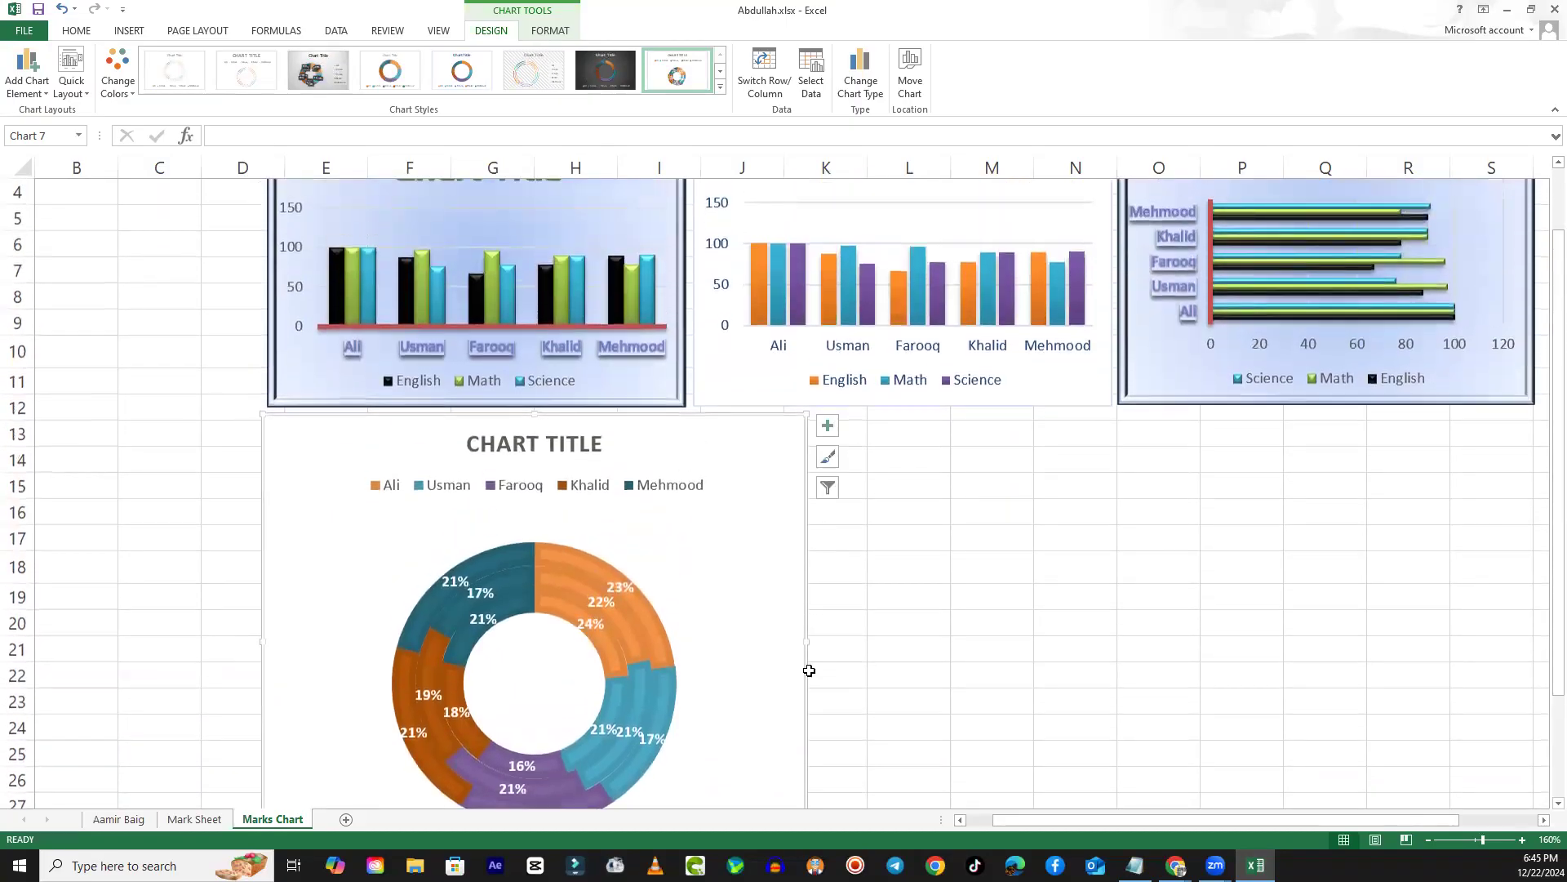
{"action": "scroll", "coordinate": [808, 668], "scroll_direction": "down", "scroll_amount": 2}
{"action": "left_click_drag", "start_coordinate": [804, 715], "coordinate": [700, 651]}
{"action": "left_click", "coordinate": [814, 614]}
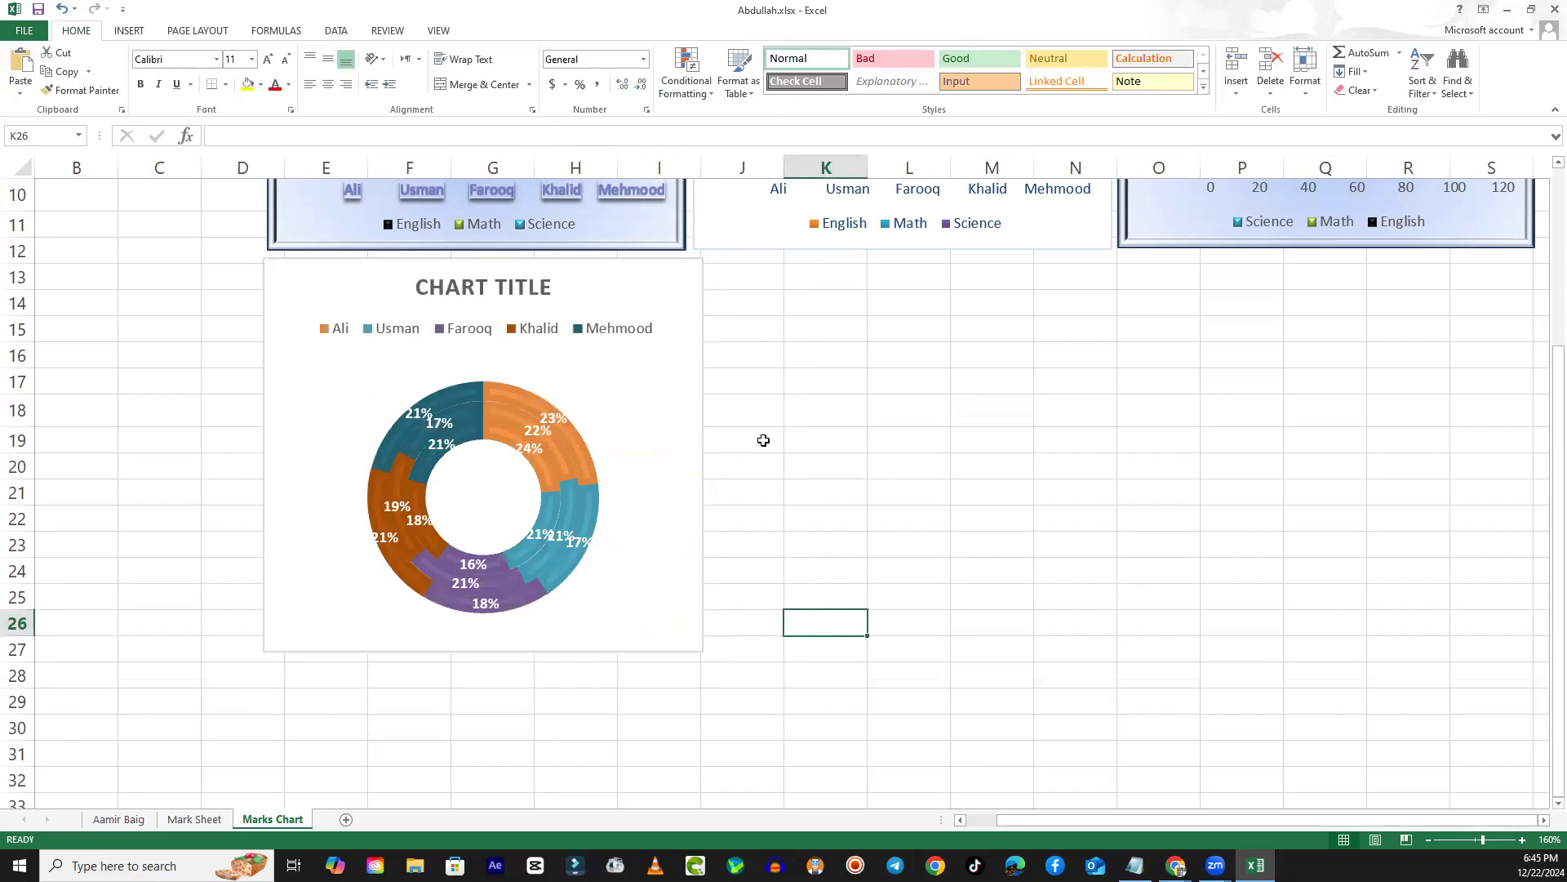
{"action": "left_click", "coordinate": [638, 386]}
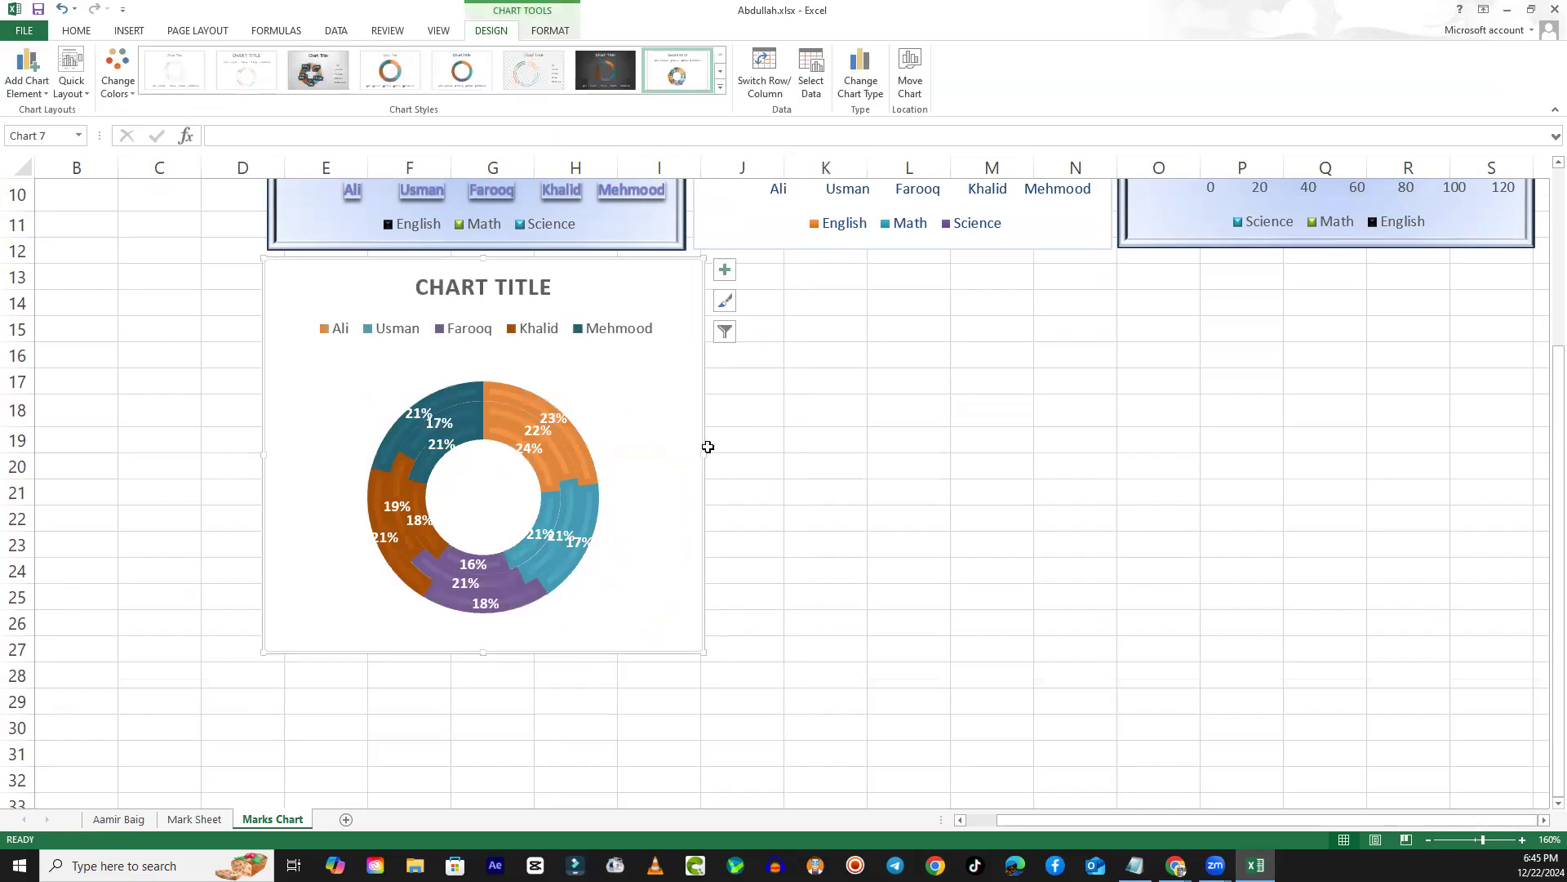
{"action": "left_click_drag", "start_coordinate": [702, 452], "coordinate": [685, 451]}
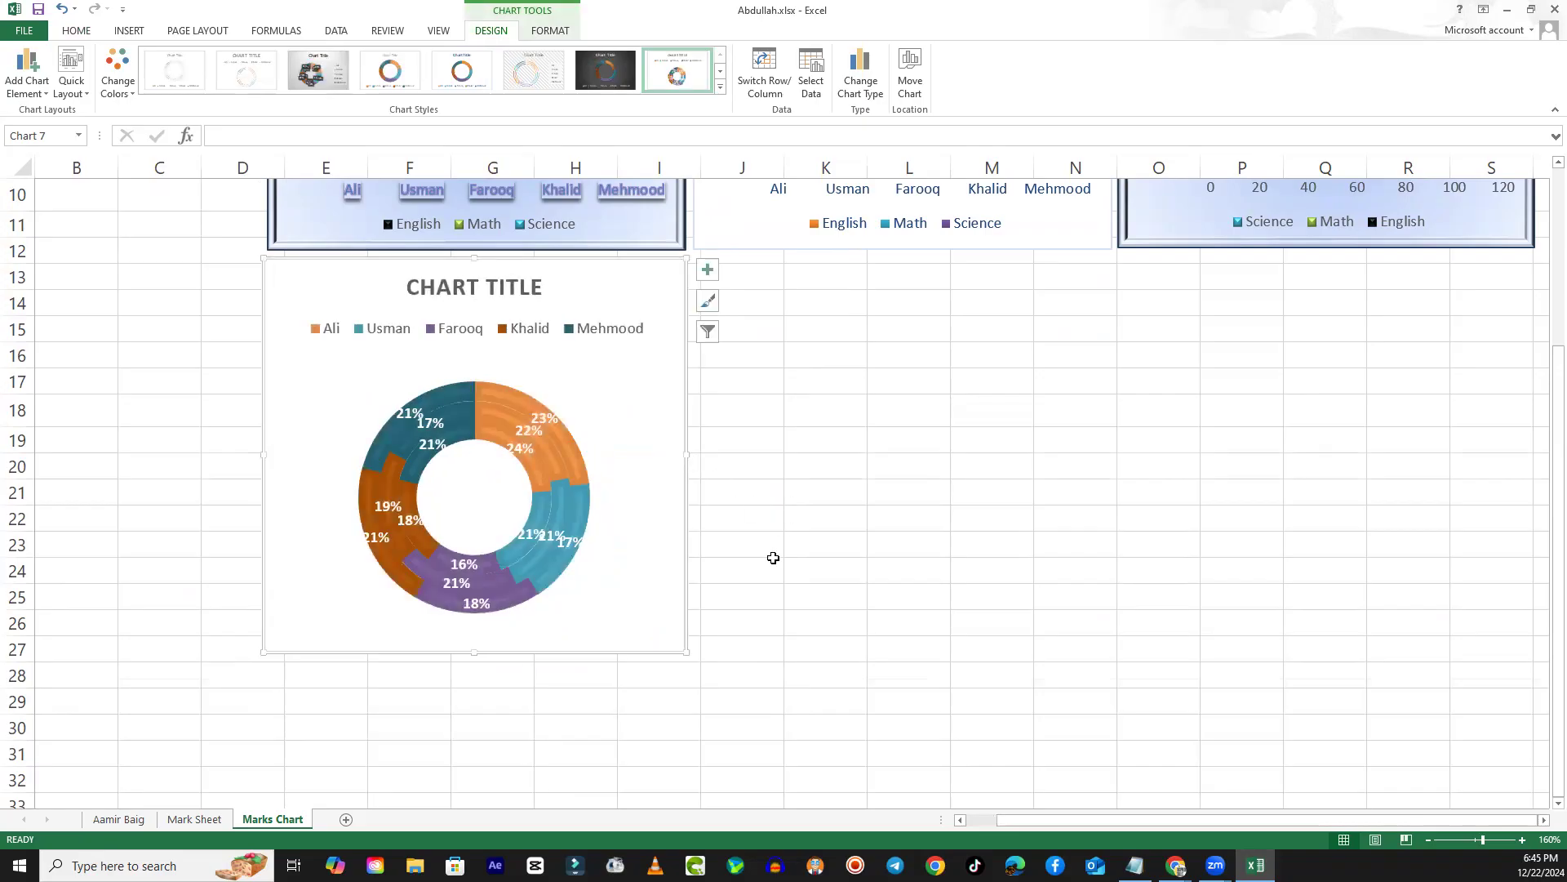
- Paste another copy of the original chart at cell J13, beside the doughnut chart
{"action": "scroll", "coordinate": [773, 555], "scroll_direction": "up", "scroll_amount": 3}
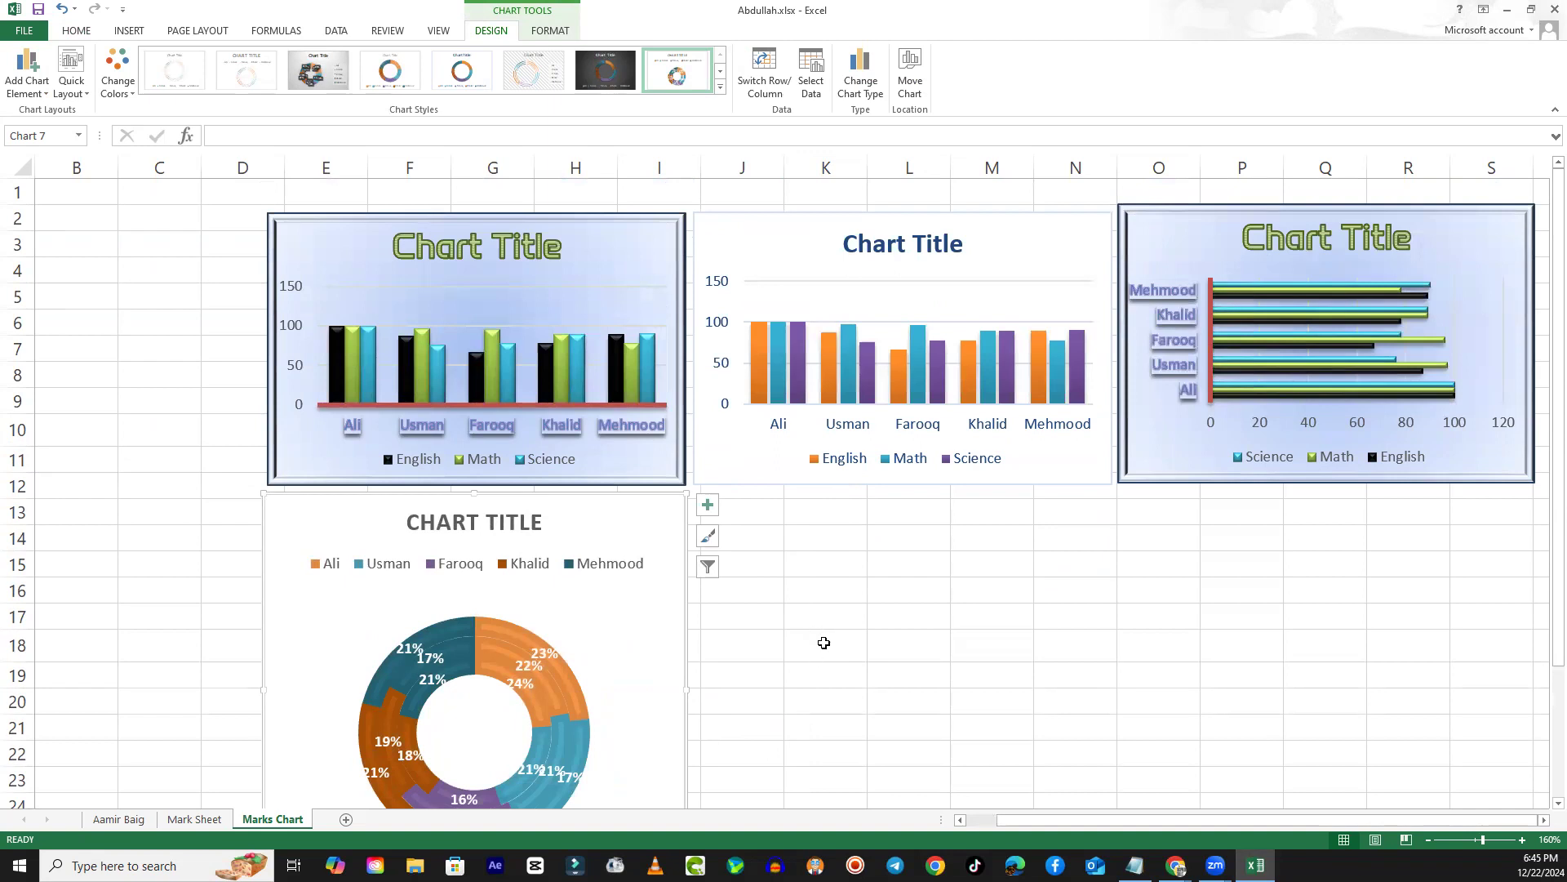
{"action": "scroll", "coordinate": [819, 640], "scroll_direction": "down", "scroll_amount": 1}
{"action": "right_click", "coordinate": [737, 443]}
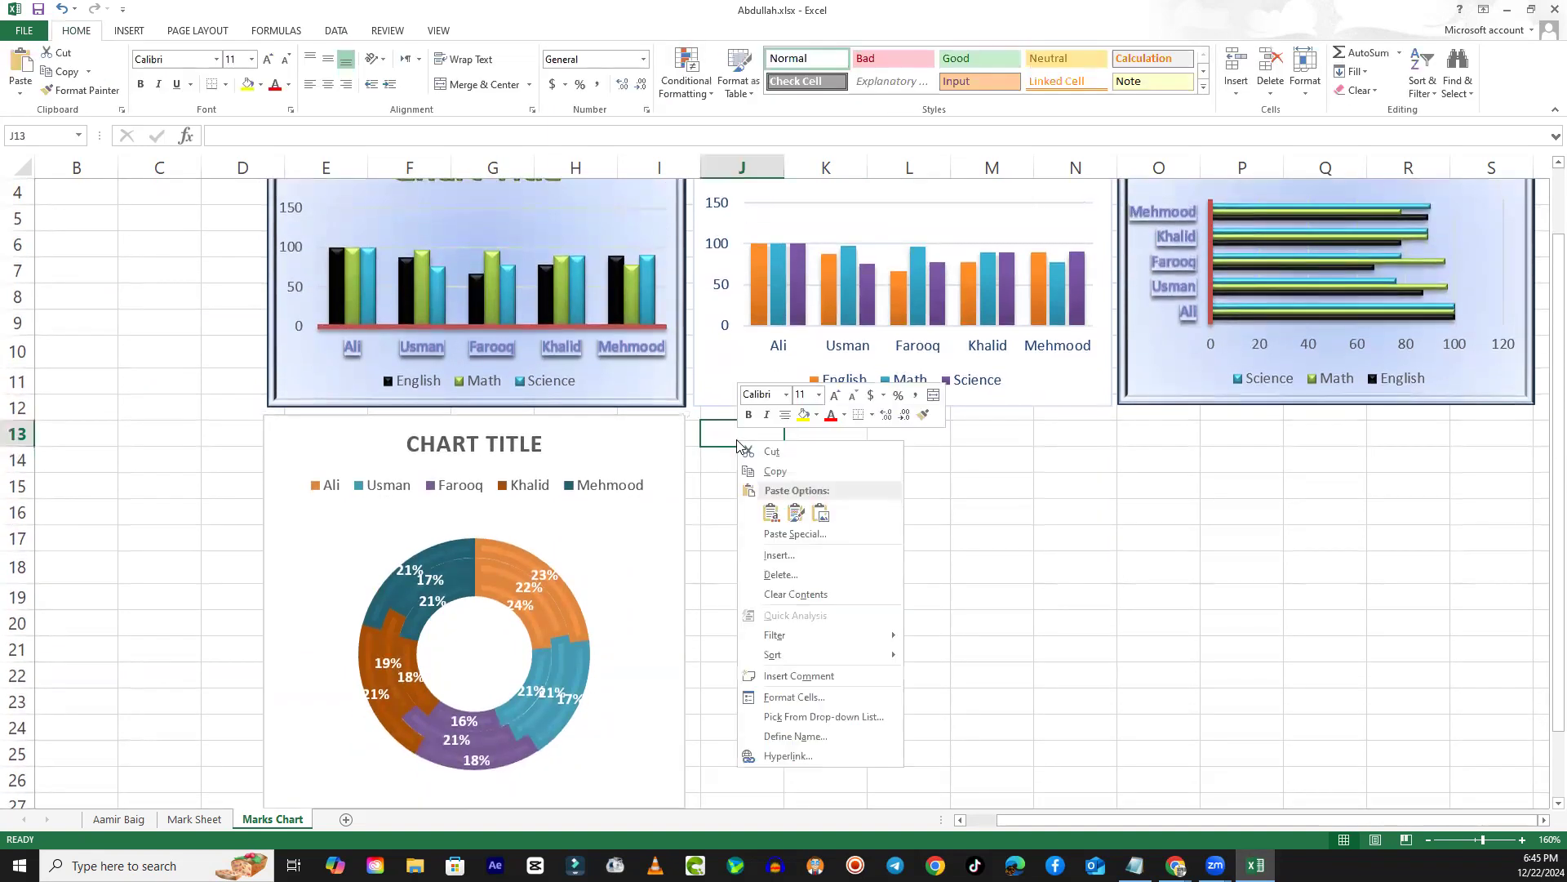
{"action": "left_click", "coordinate": [771, 513]}
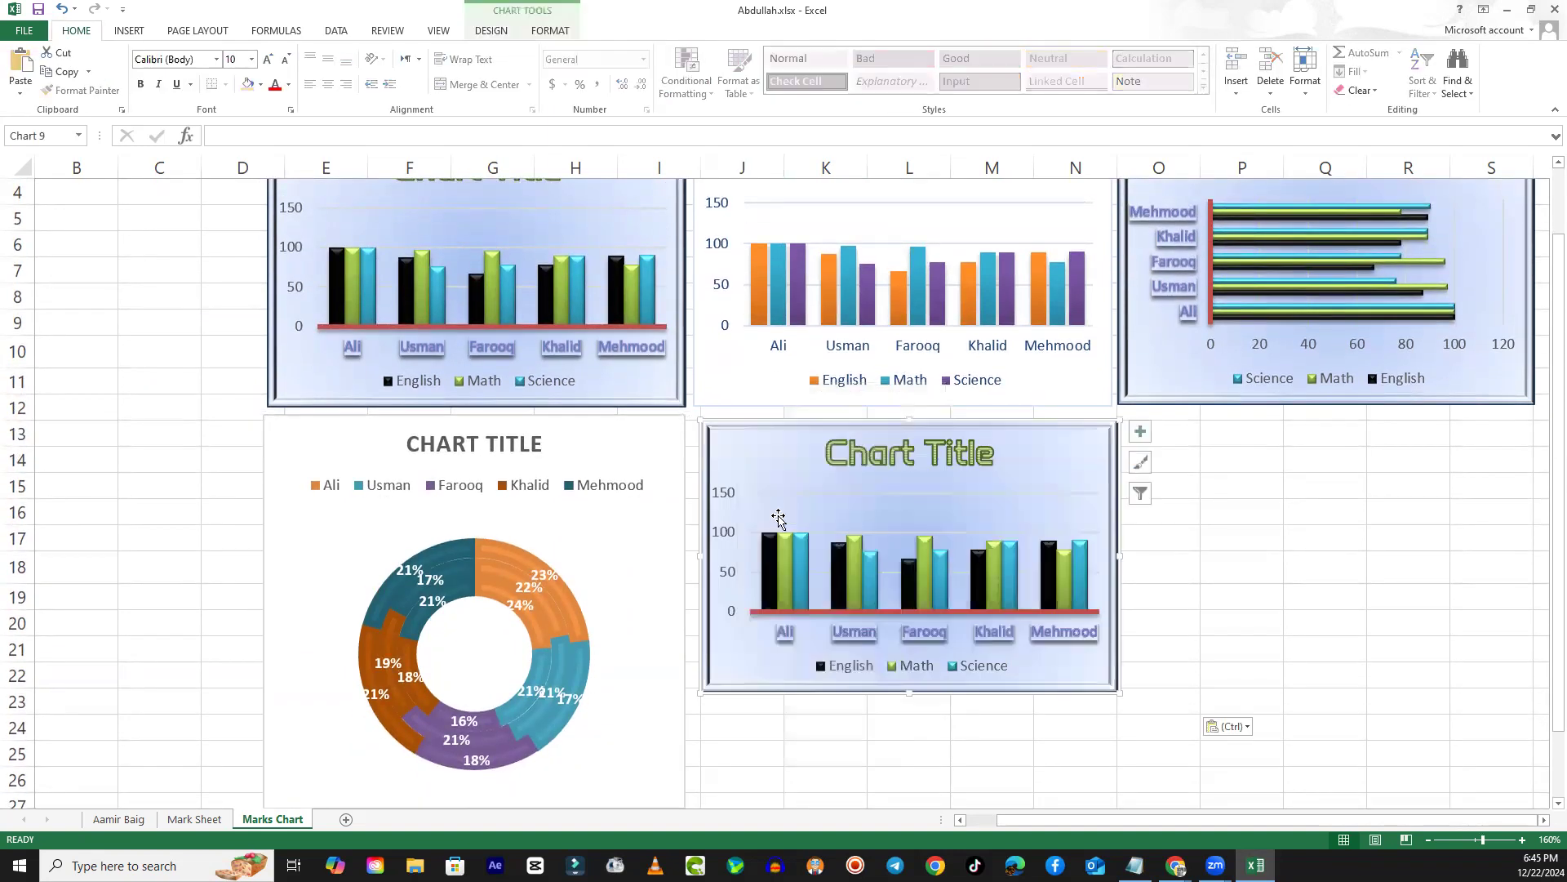
{"action": "mouse_move", "coordinate": [773, 541]}
- Review the marks table on the Mark Sheet worksheet by student rows and subject columns
{"action": "left_click", "coordinate": [196, 820]}
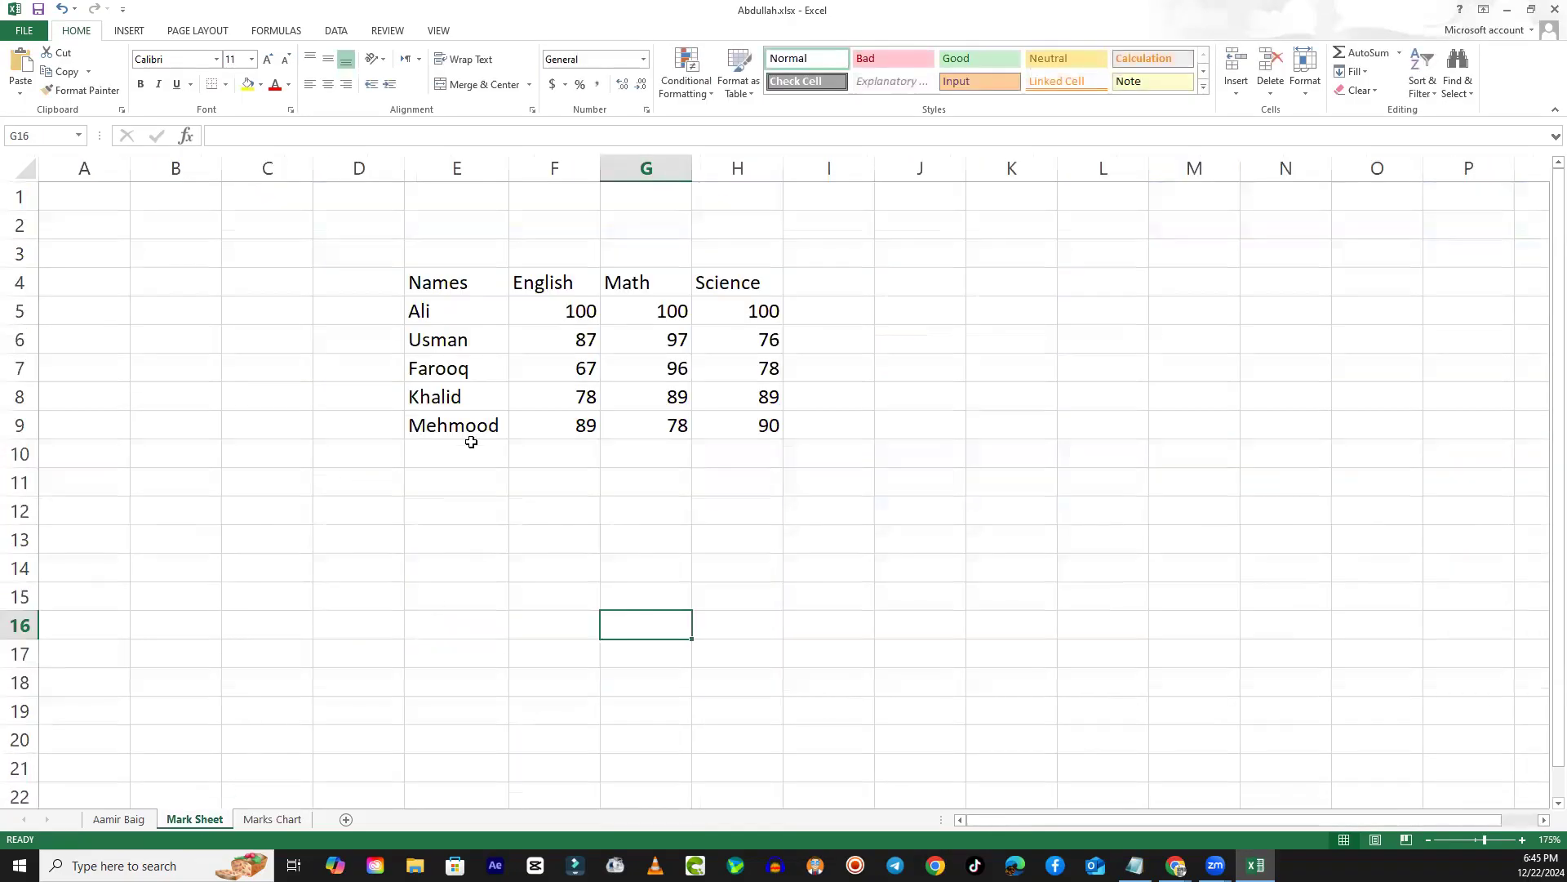
{"action": "left_click_drag", "start_coordinate": [426, 314], "coordinate": [743, 316]}
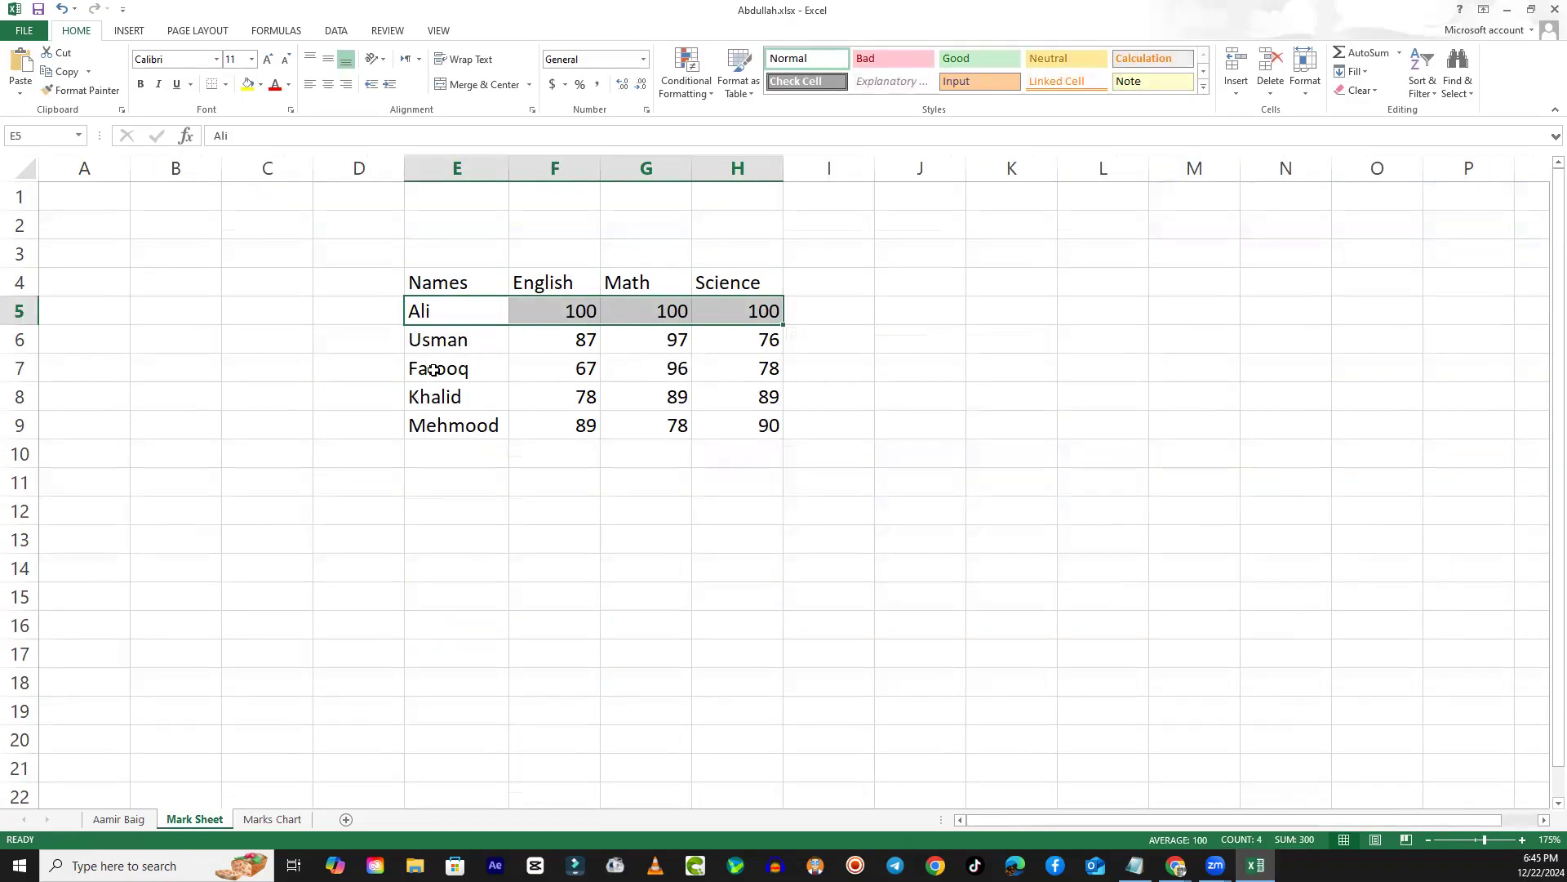
{"action": "left_click_drag", "start_coordinate": [445, 276], "coordinate": [441, 429]}
{"action": "left_click_drag", "start_coordinate": [542, 286], "coordinate": [572, 424]}
{"action": "left_click_drag", "start_coordinate": [664, 277], "coordinate": [666, 426]}
{"action": "left_click_drag", "start_coordinate": [433, 318], "coordinate": [759, 312]}
{"action": "left_click_drag", "start_coordinate": [484, 349], "coordinate": [744, 339]}
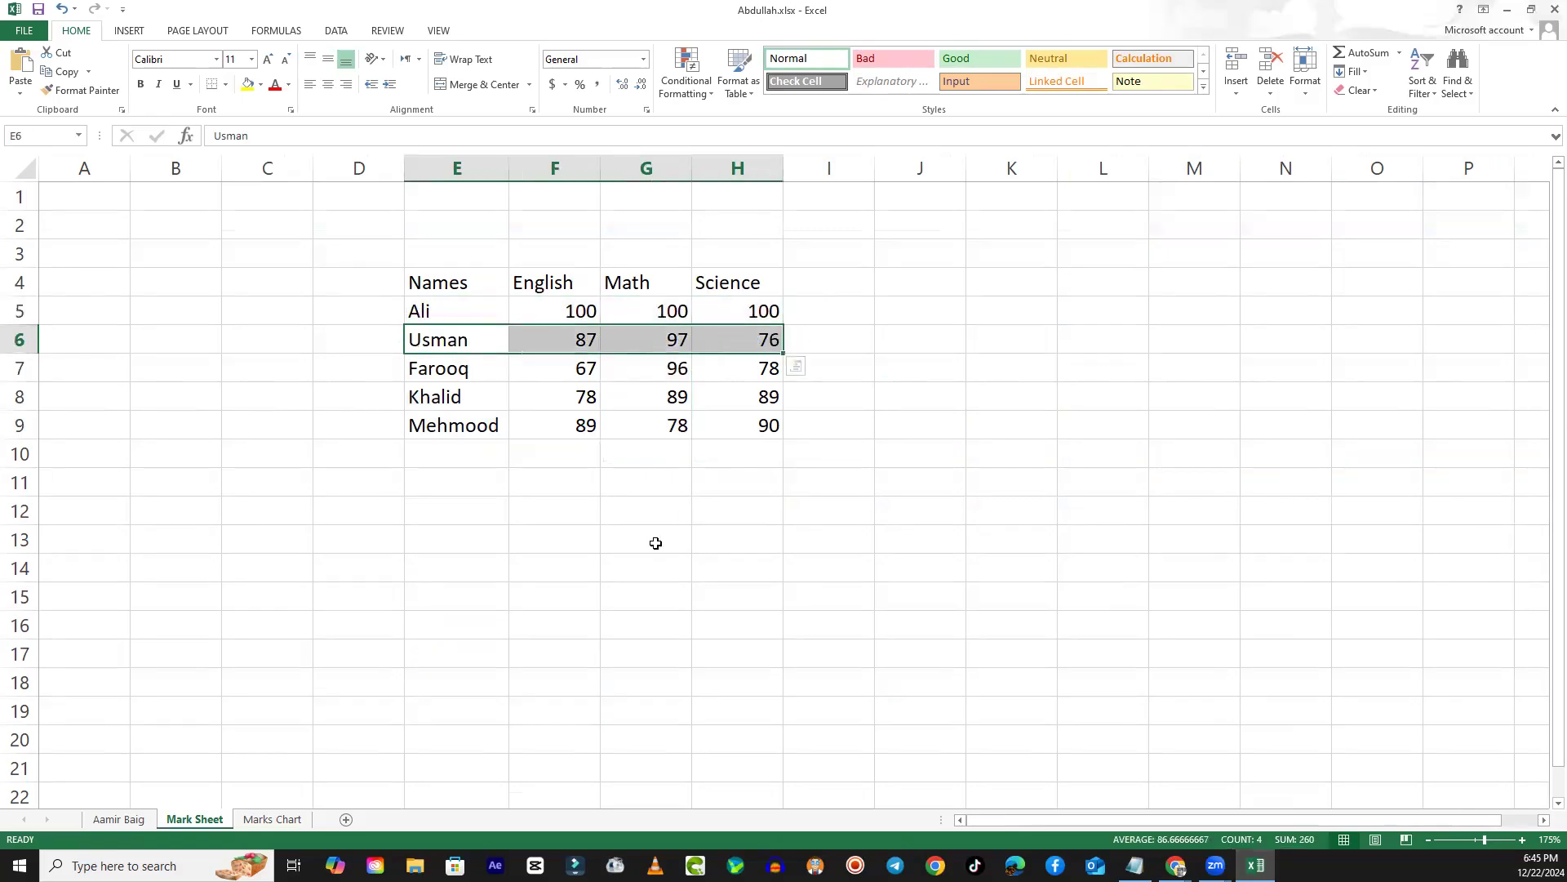
{"action": "left_click", "coordinate": [484, 572]}
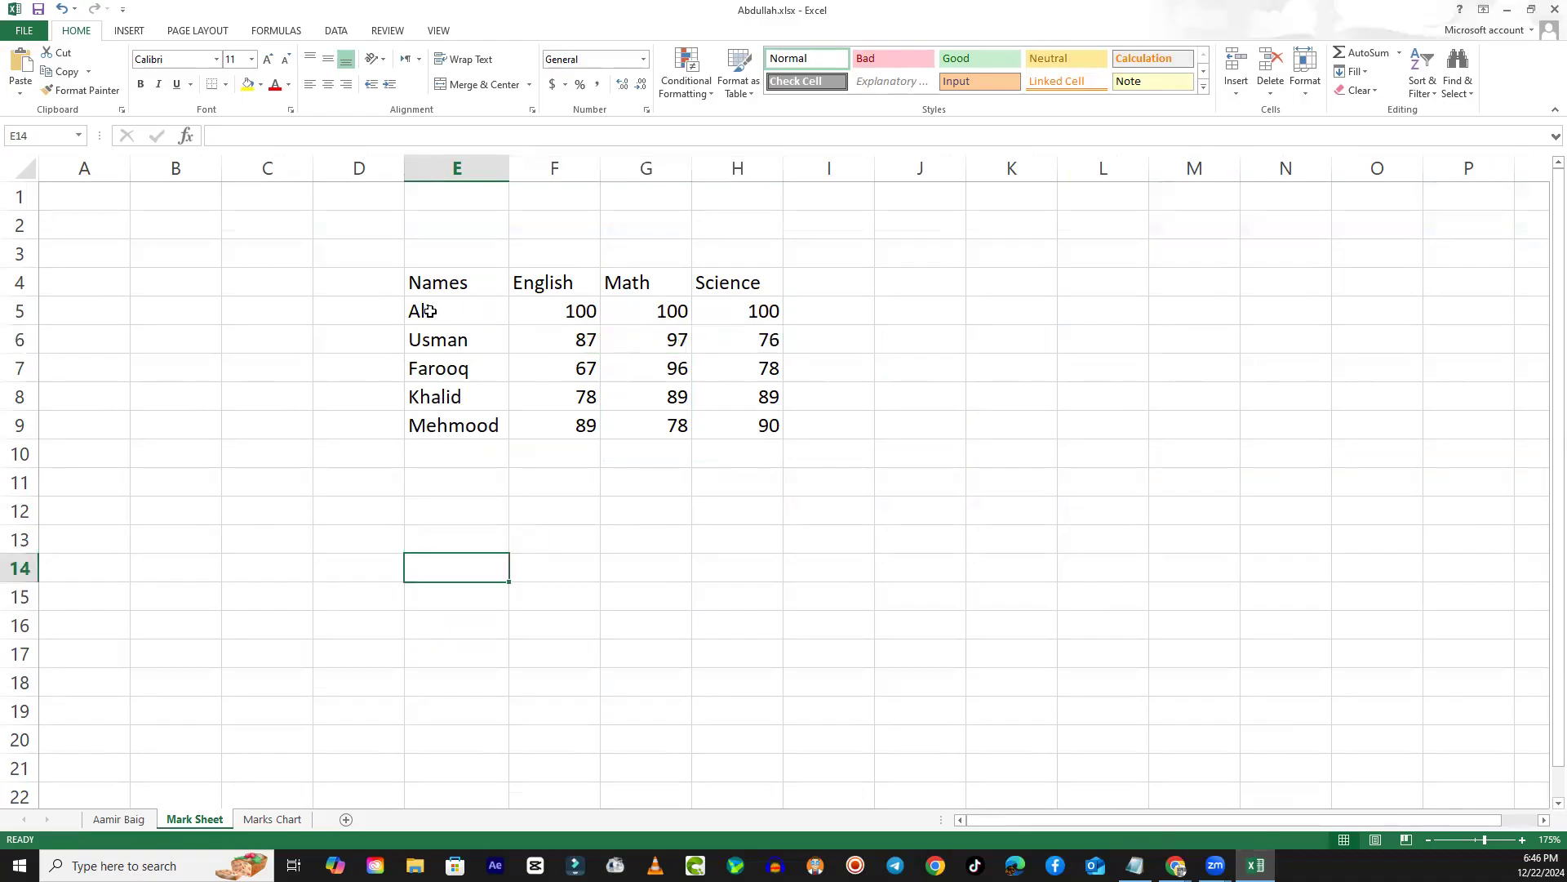
{"action": "left_click_drag", "start_coordinate": [424, 310], "coordinate": [735, 313]}
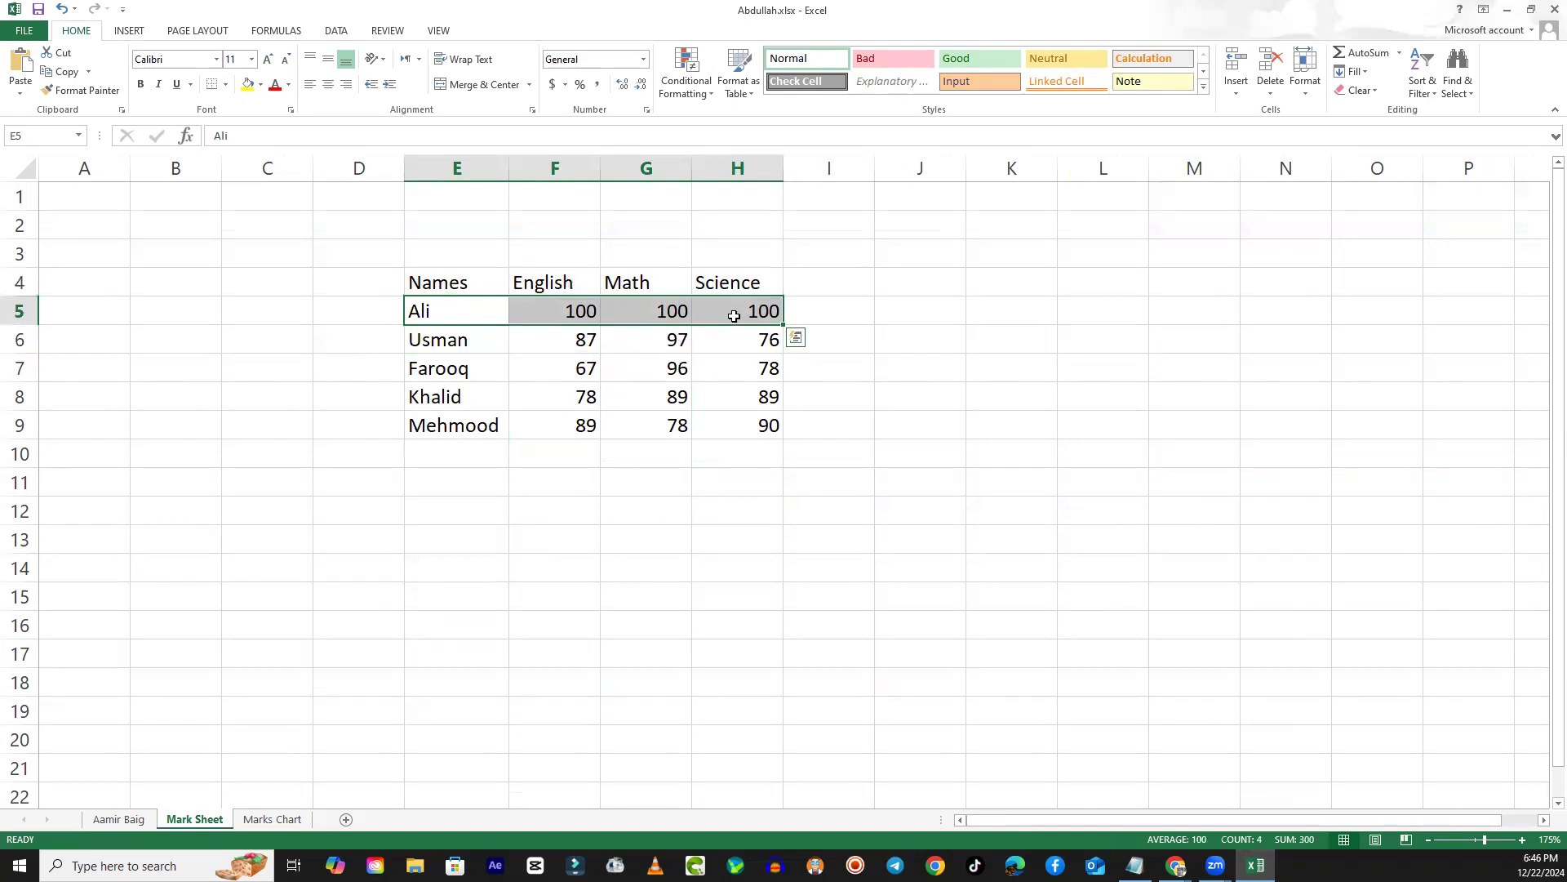
{"action": "left_click", "coordinate": [850, 294]}
{"action": "left_click", "coordinate": [950, 330]}
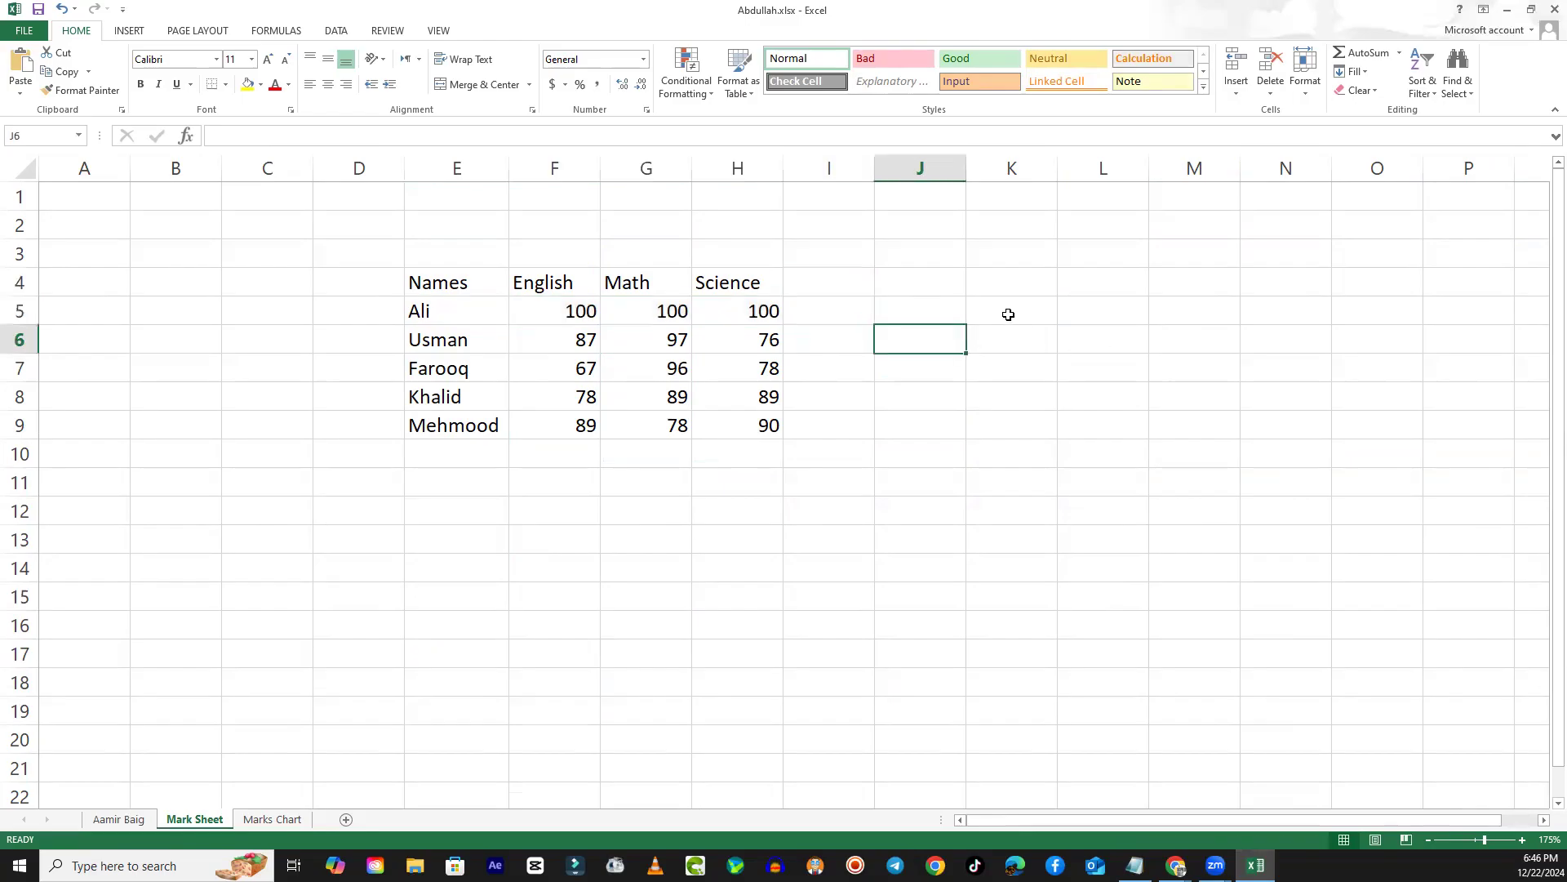
- Enter a header row in K4:P4 with Names followed by the five student names in the same order as the original table
{"action": "left_click", "coordinate": [1002, 280]}
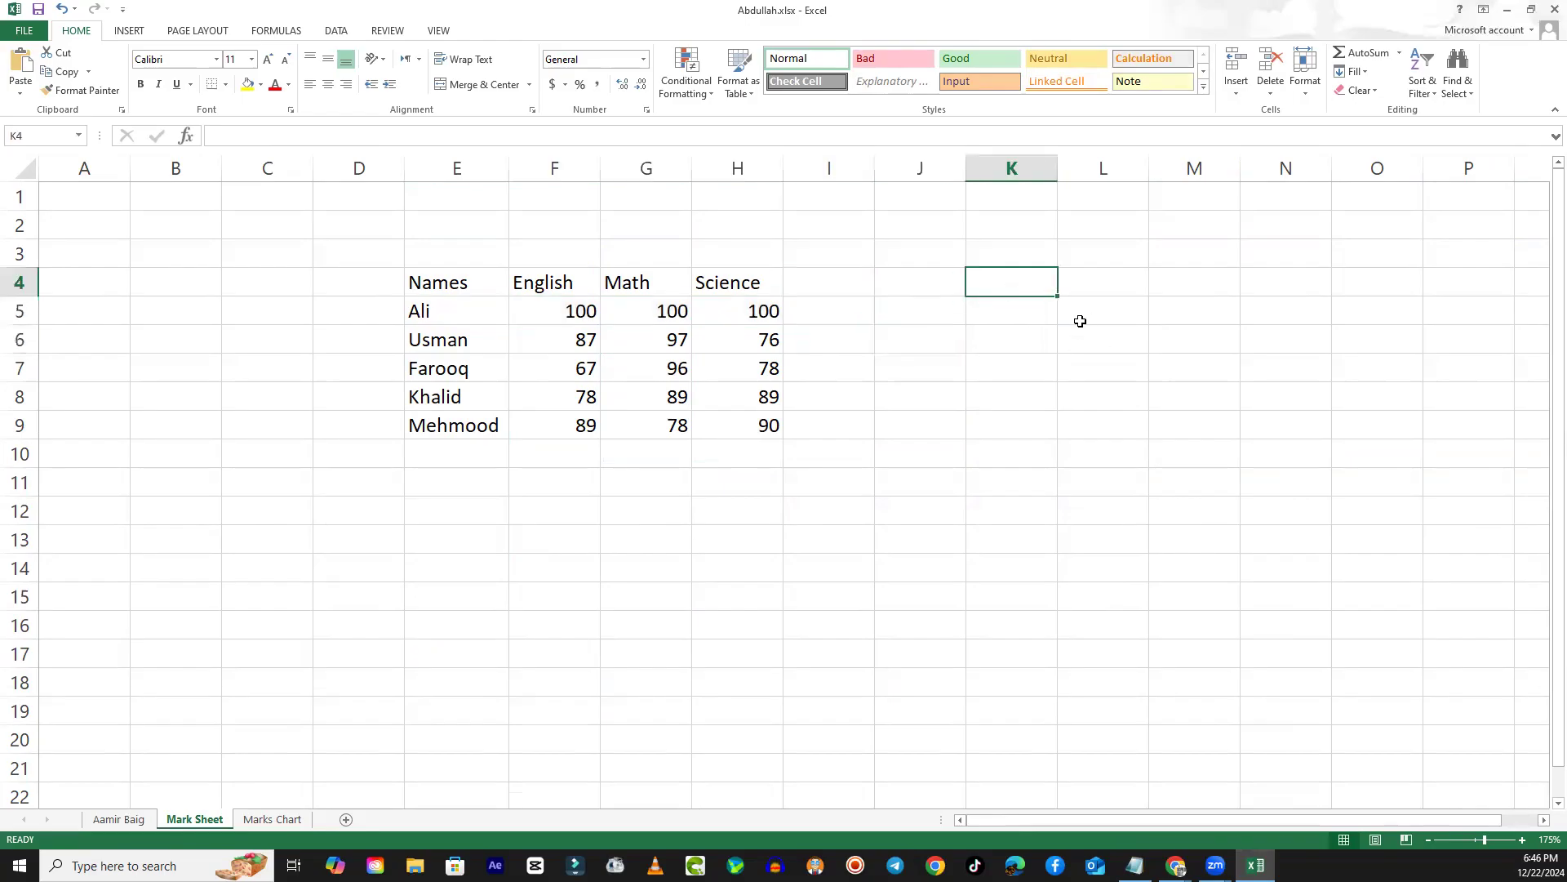
{"action": "type", "text": "Names"}
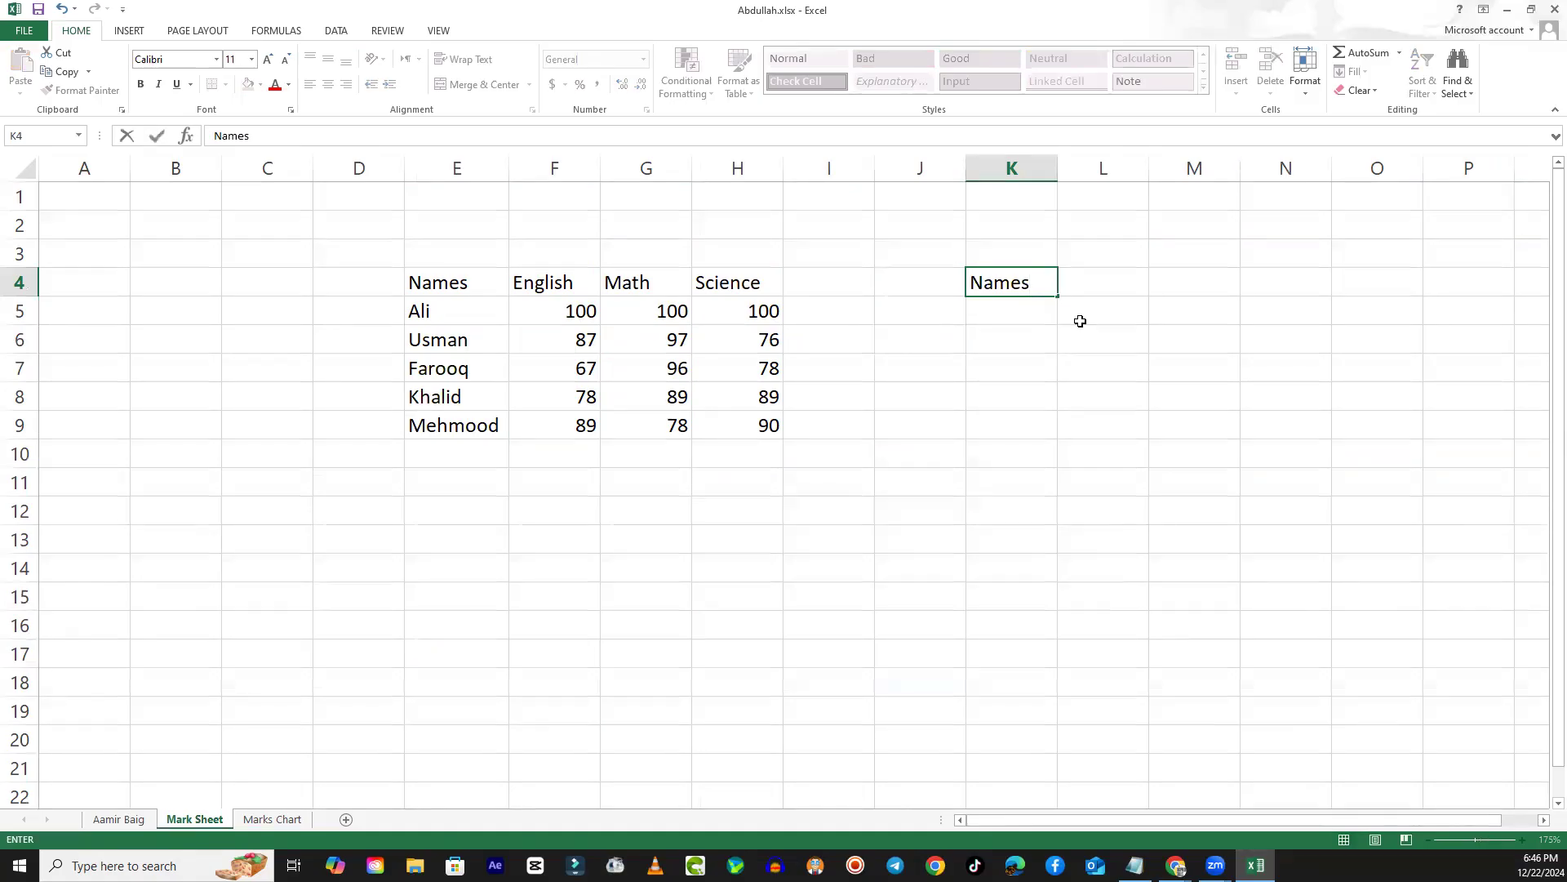
{"action": "key", "text": "Tab"}
{"action": "type", "text": "A"}
{"action": "key", "text": "Tab"}
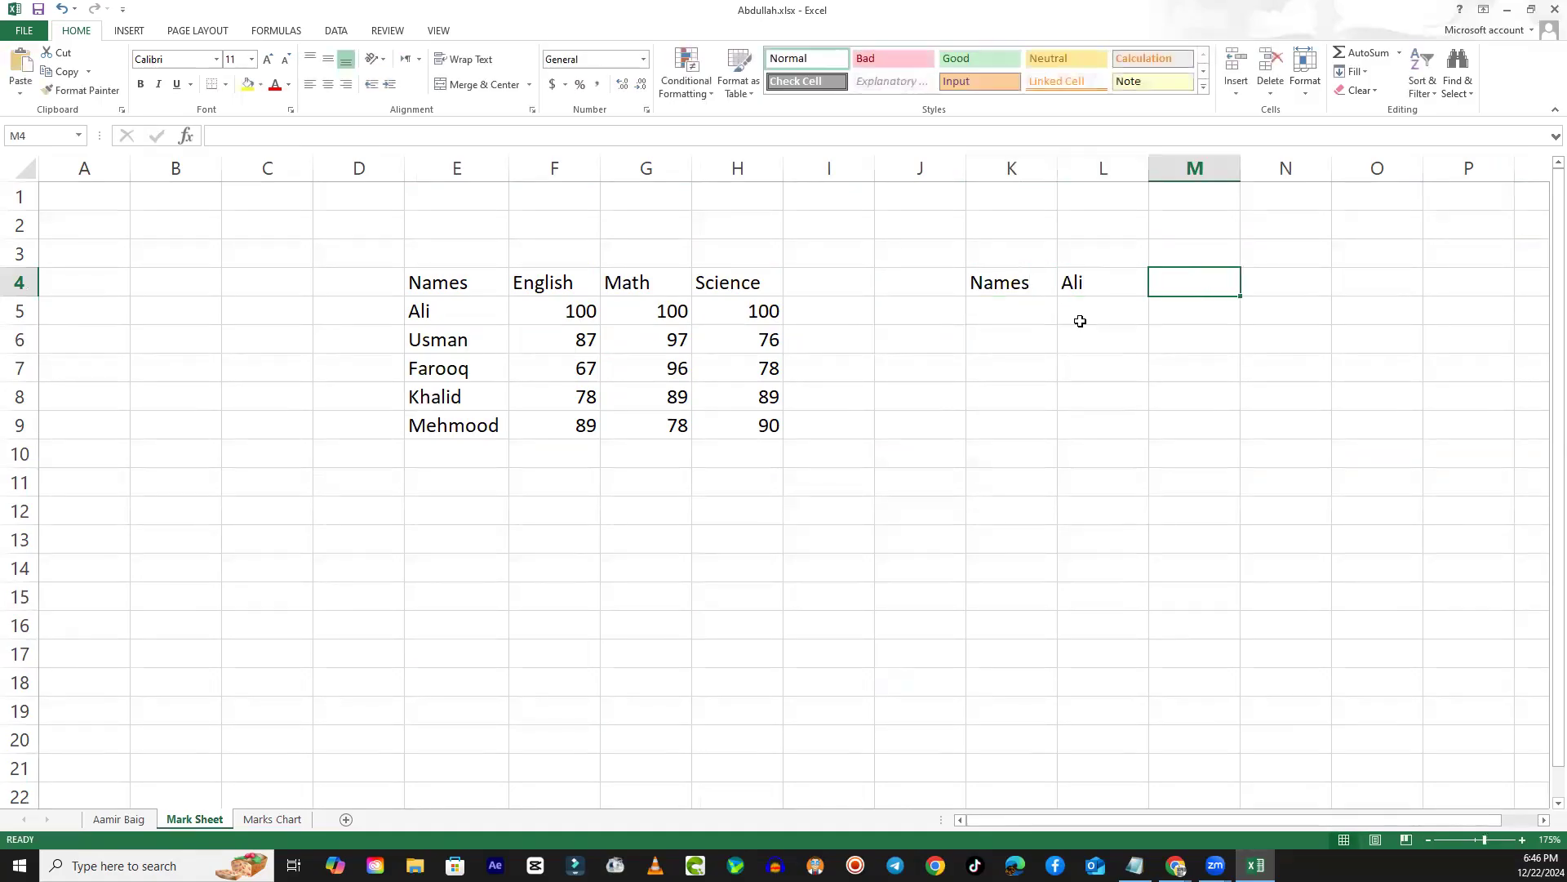
{"action": "type", "text": "Usman"}
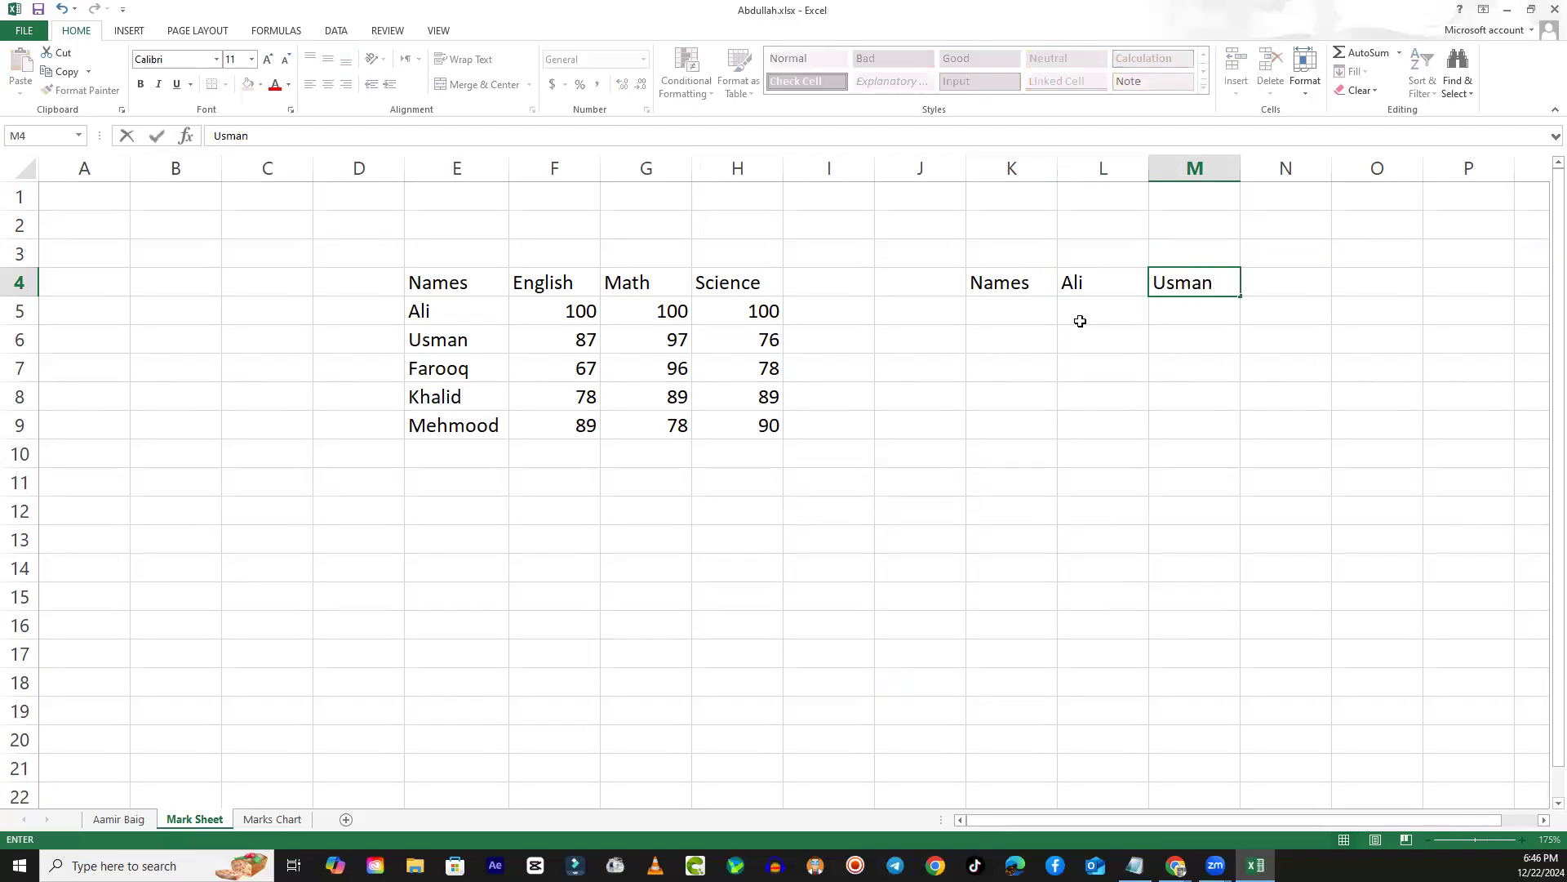
{"action": "key", "text": "Tab"}
{"action": "type", "text": "Farooq"}
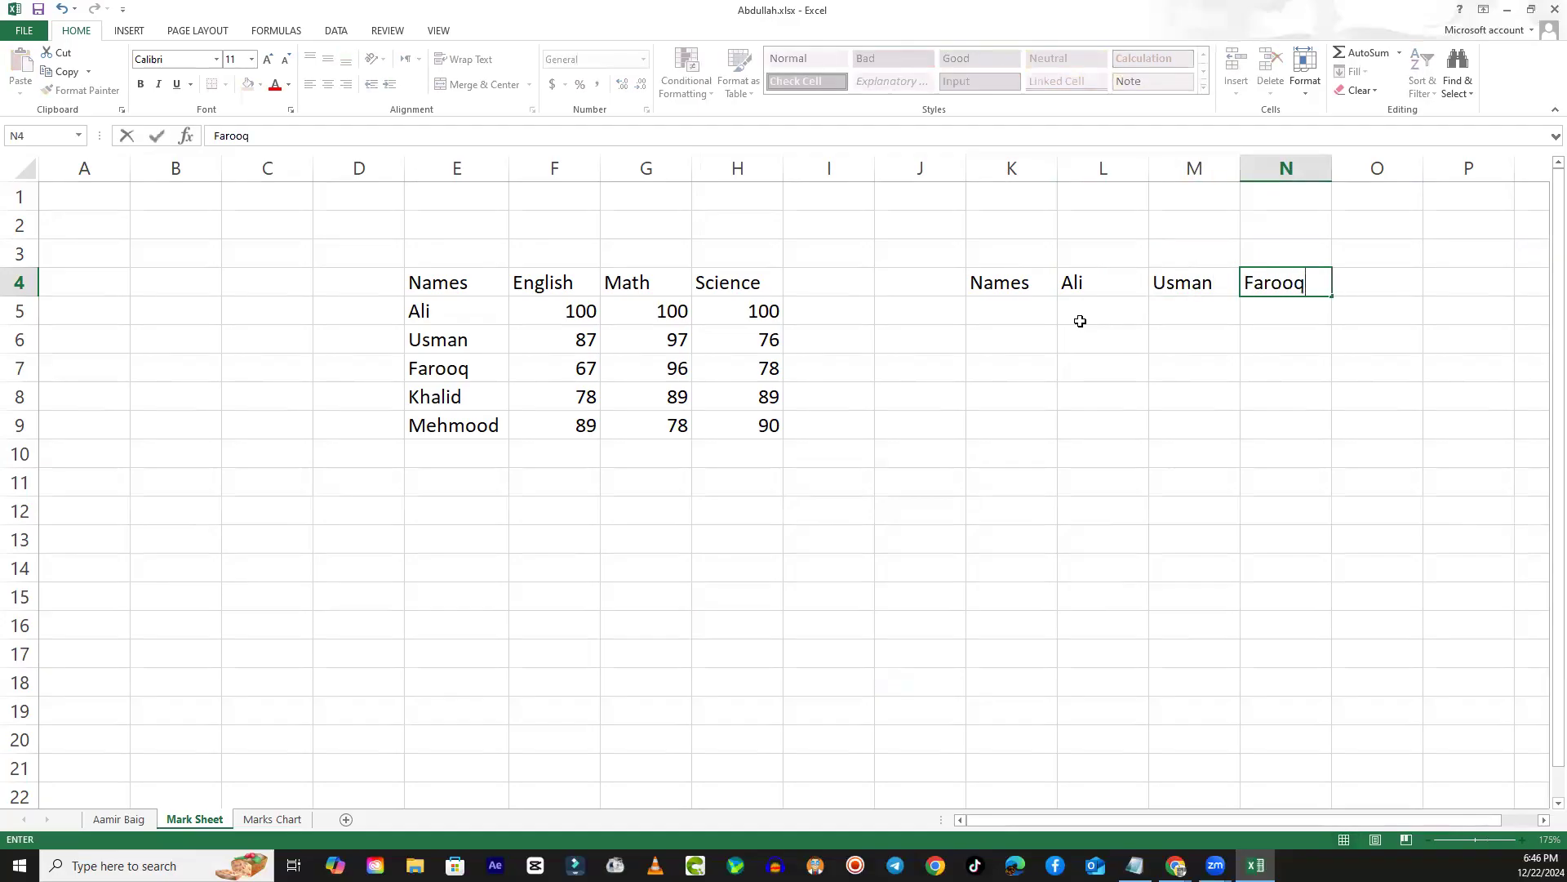
{"action": "key", "text": "Tab"}
{"action": "type", "text": "Khali"}
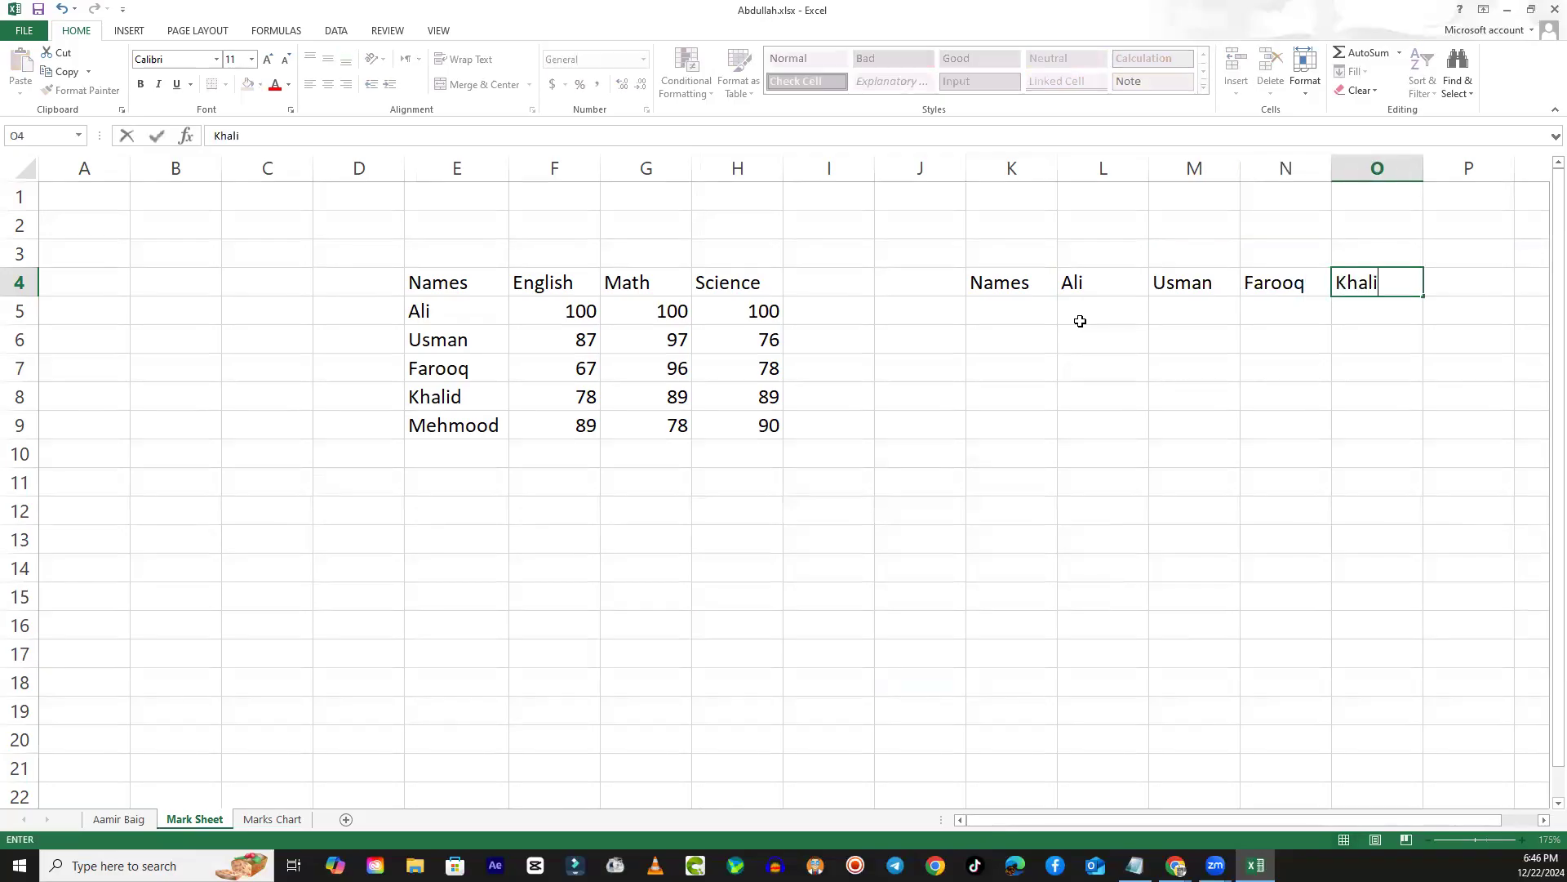
{"action": "type", "text": "d"}
{"action": "key", "text": "Tab"}
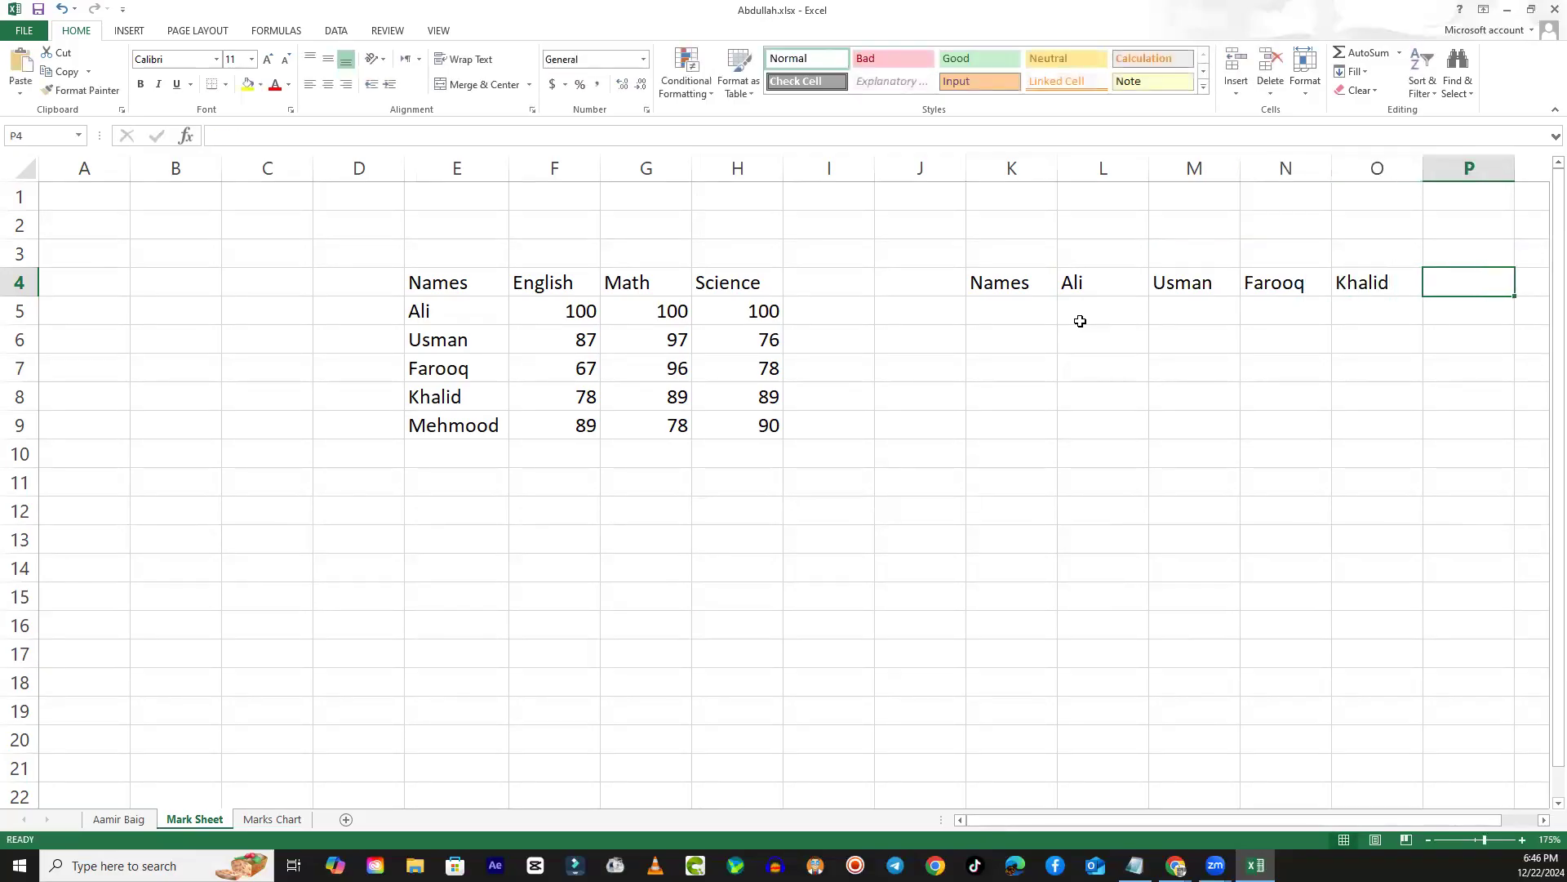
{"action": "type", "text": "Mehmood"}
{"action": "left_click", "coordinate": [1080, 356]}
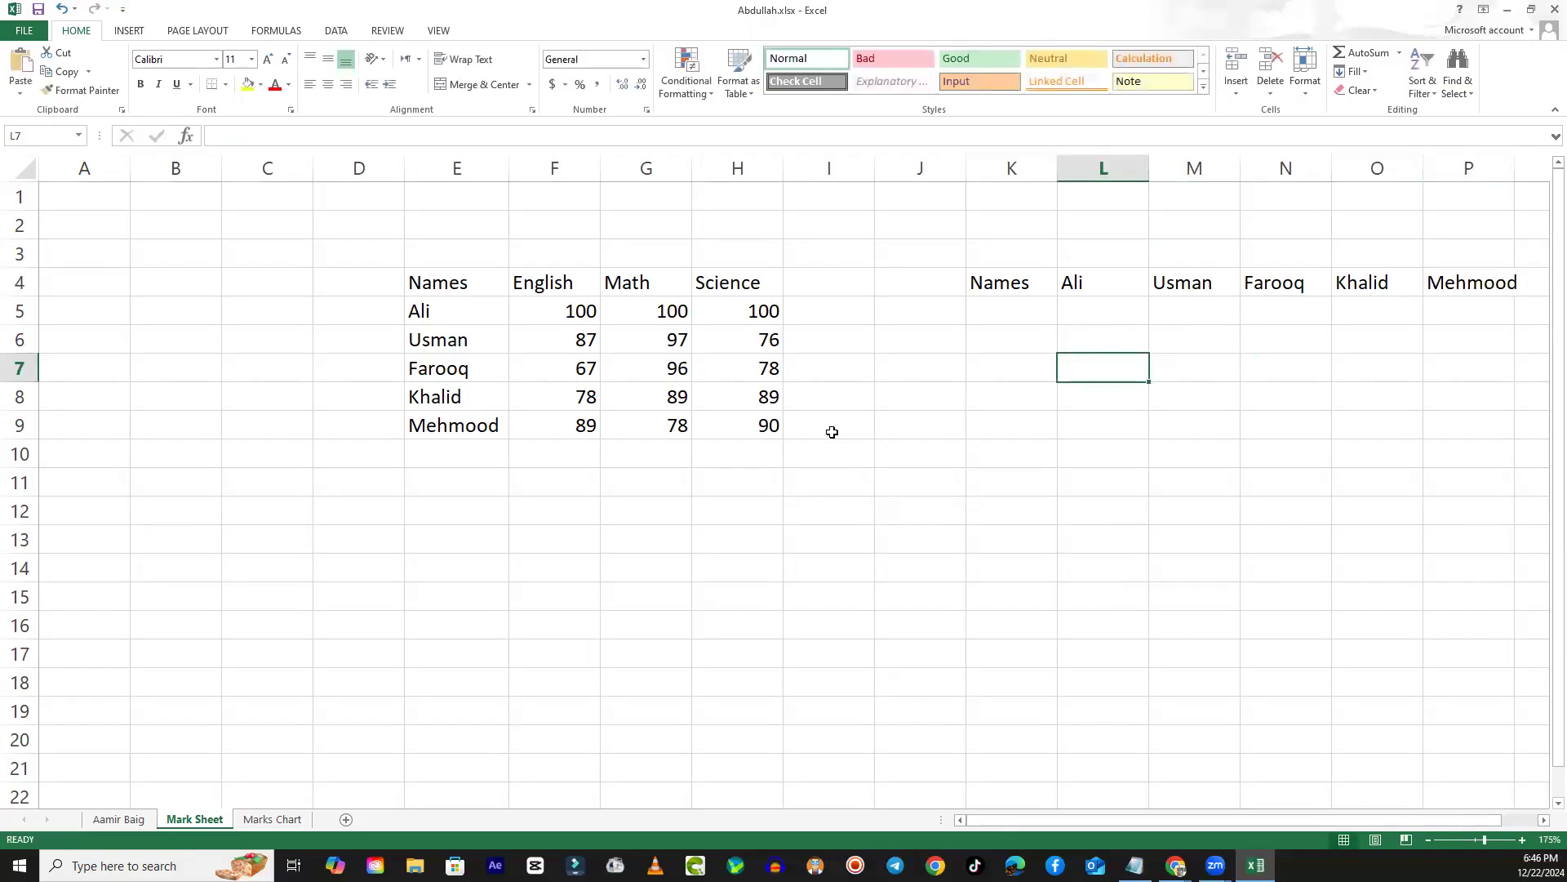
- Fill the first student's column, L5:L7, with the marks 100, 100 and 100
{"action": "left_click", "coordinate": [582, 312]}
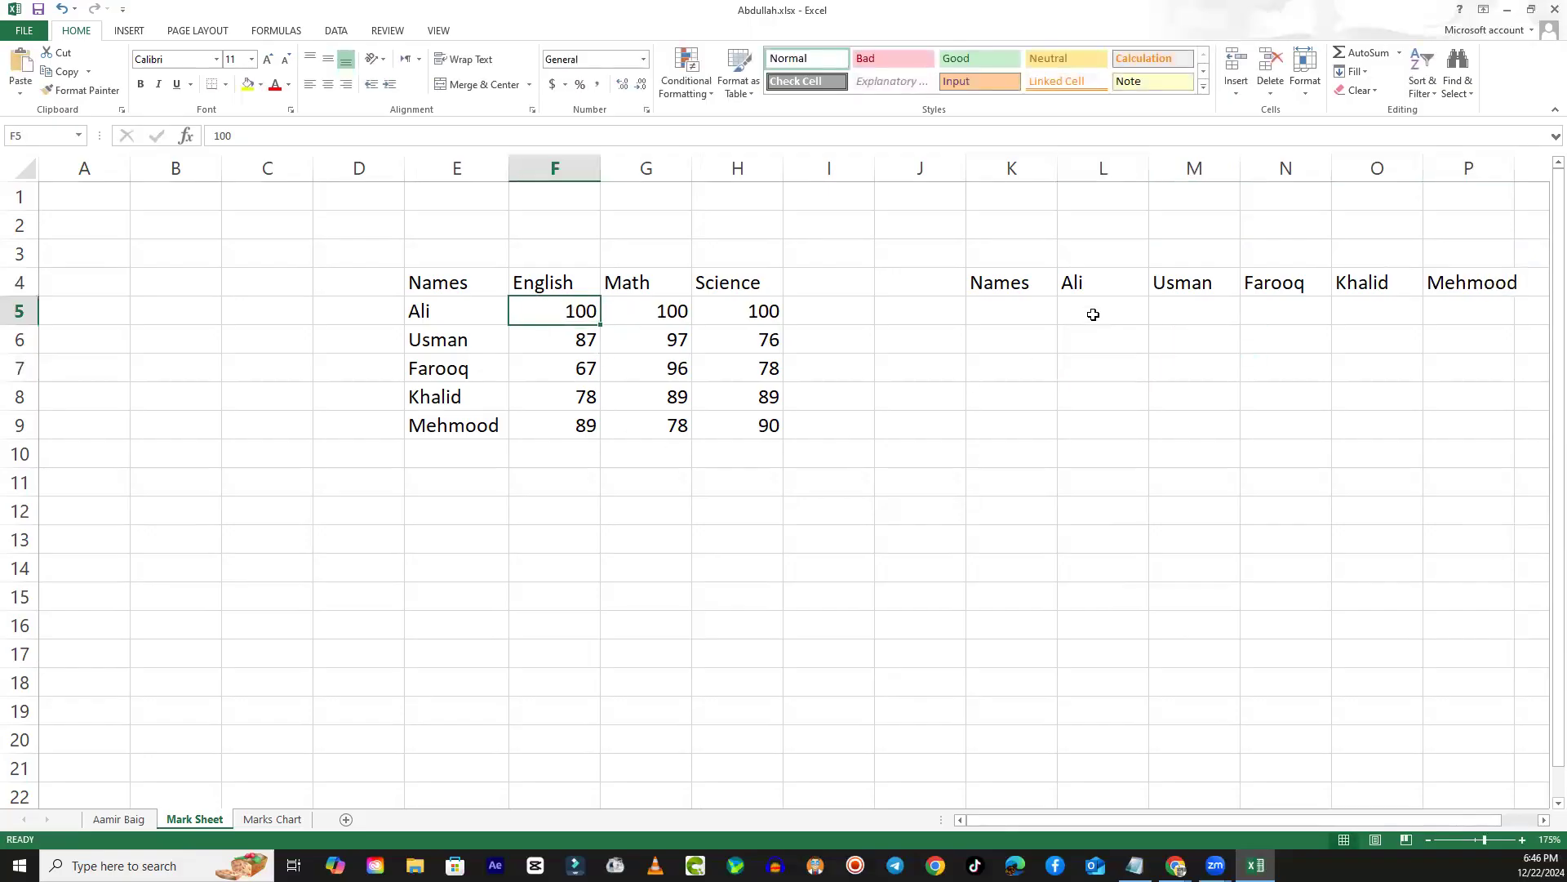
{"action": "left_click", "coordinate": [1137, 304]}
{"action": "type", "text": "100"}
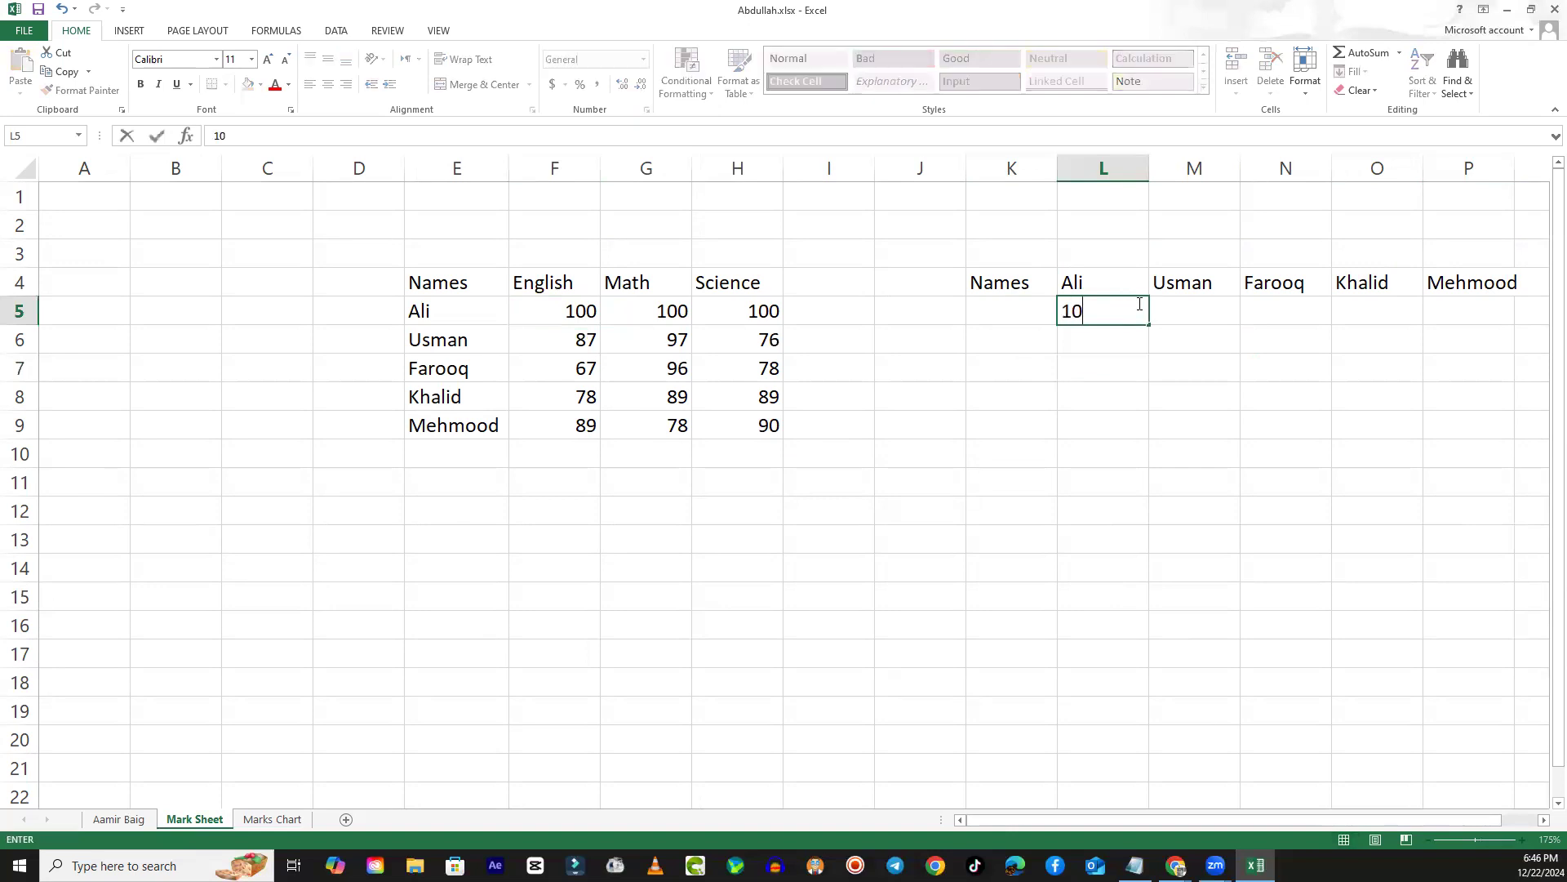
{"action": "key", "text": "Return"}
{"action": "type", "text": "100"}
{"action": "key", "text": "Return"}
{"action": "type", "text": "100"}
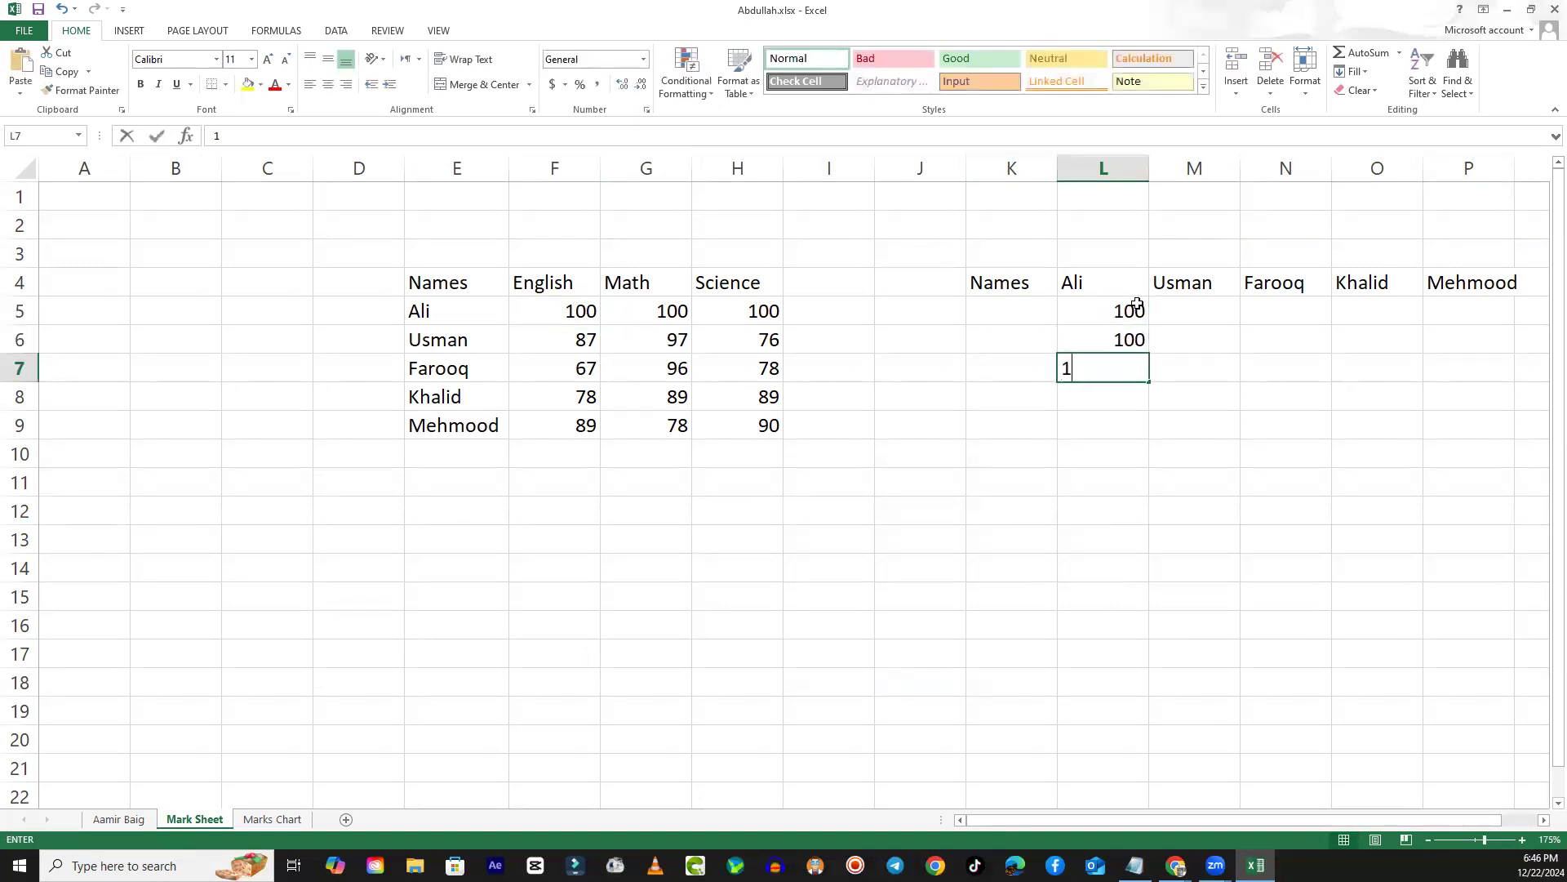
{"action": "key", "text": "Return"}
- Fill the second student's column, M5:M7, with the marks 87, 98 and 76
{"action": "key", "text": "Right"}
{"action": "key", "text": "Up"}
{"action": "key", "text": "Up"}
{"action": "key", "text": "Up"}
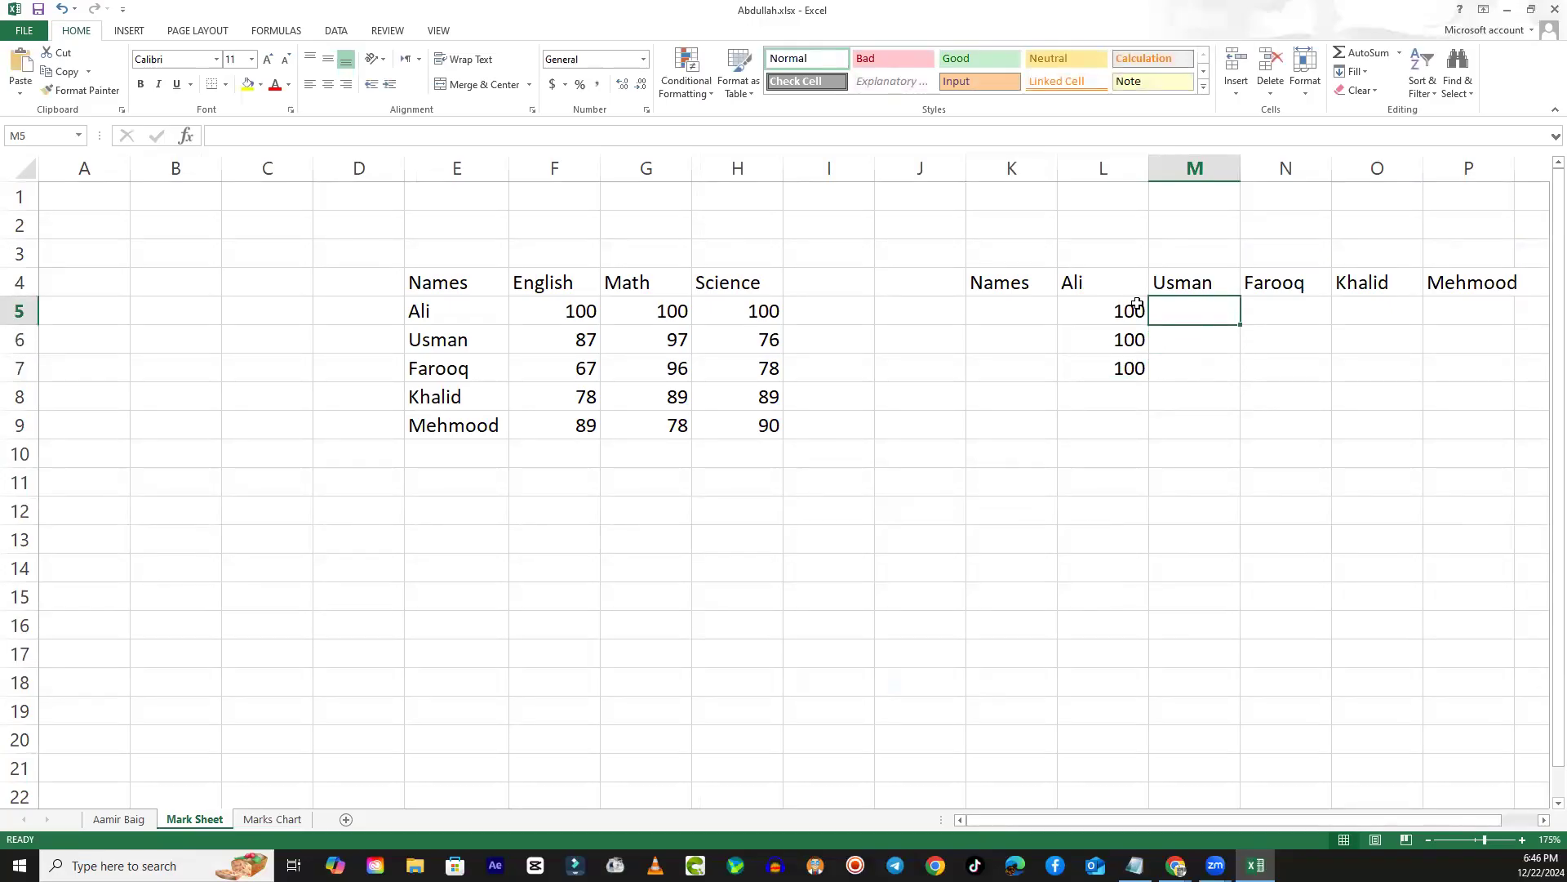
{"action": "type", "text": "87"}
{"action": "key", "text": "Return"}
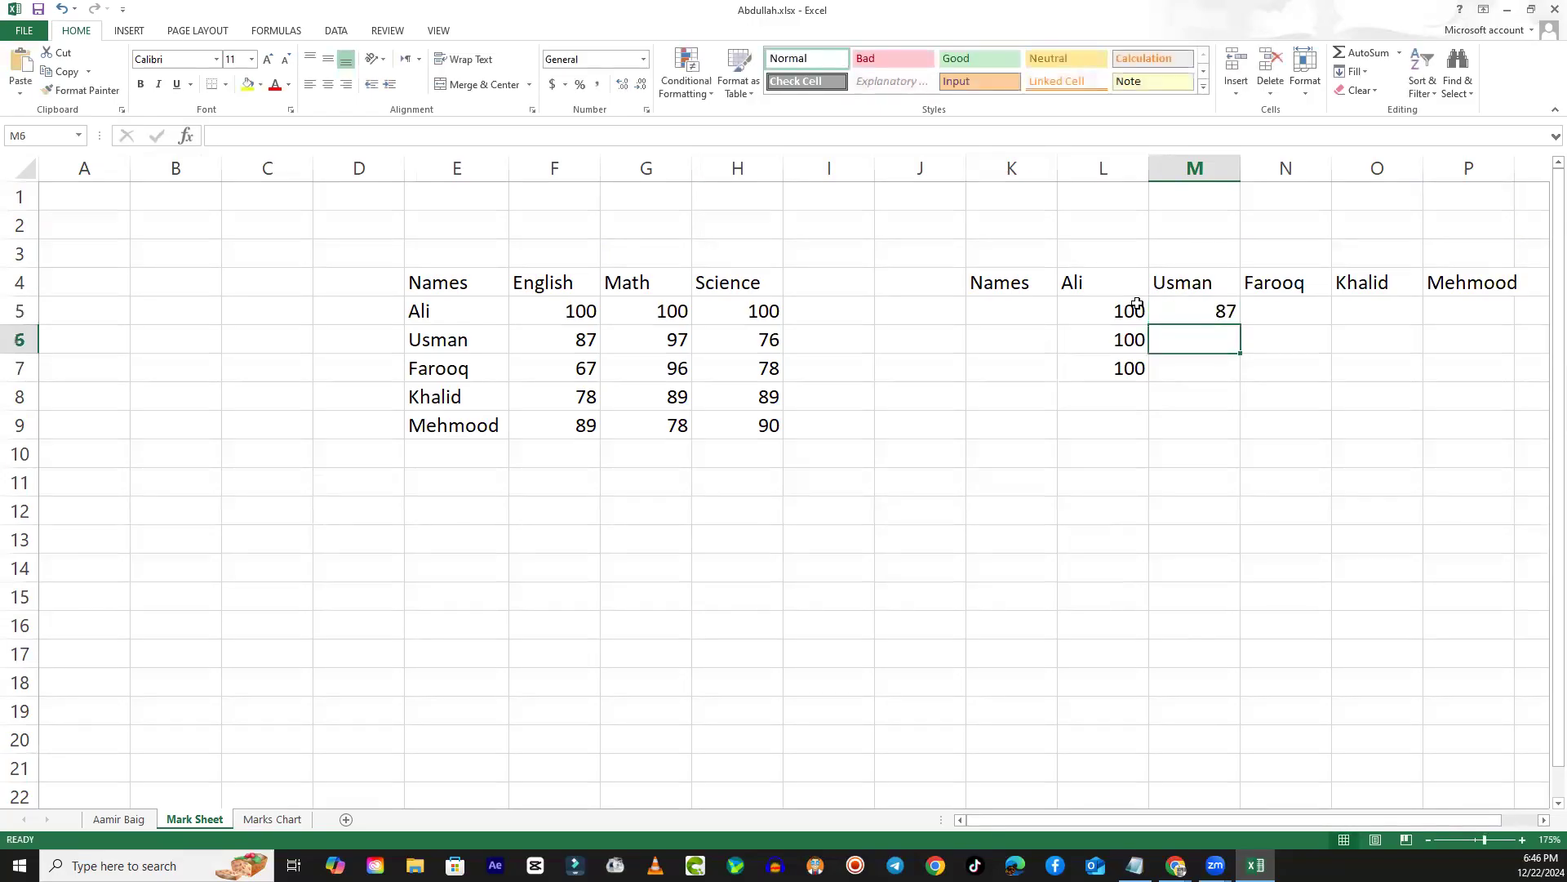
{"action": "type", "text": "98"}
{"action": "key", "text": "Return"}
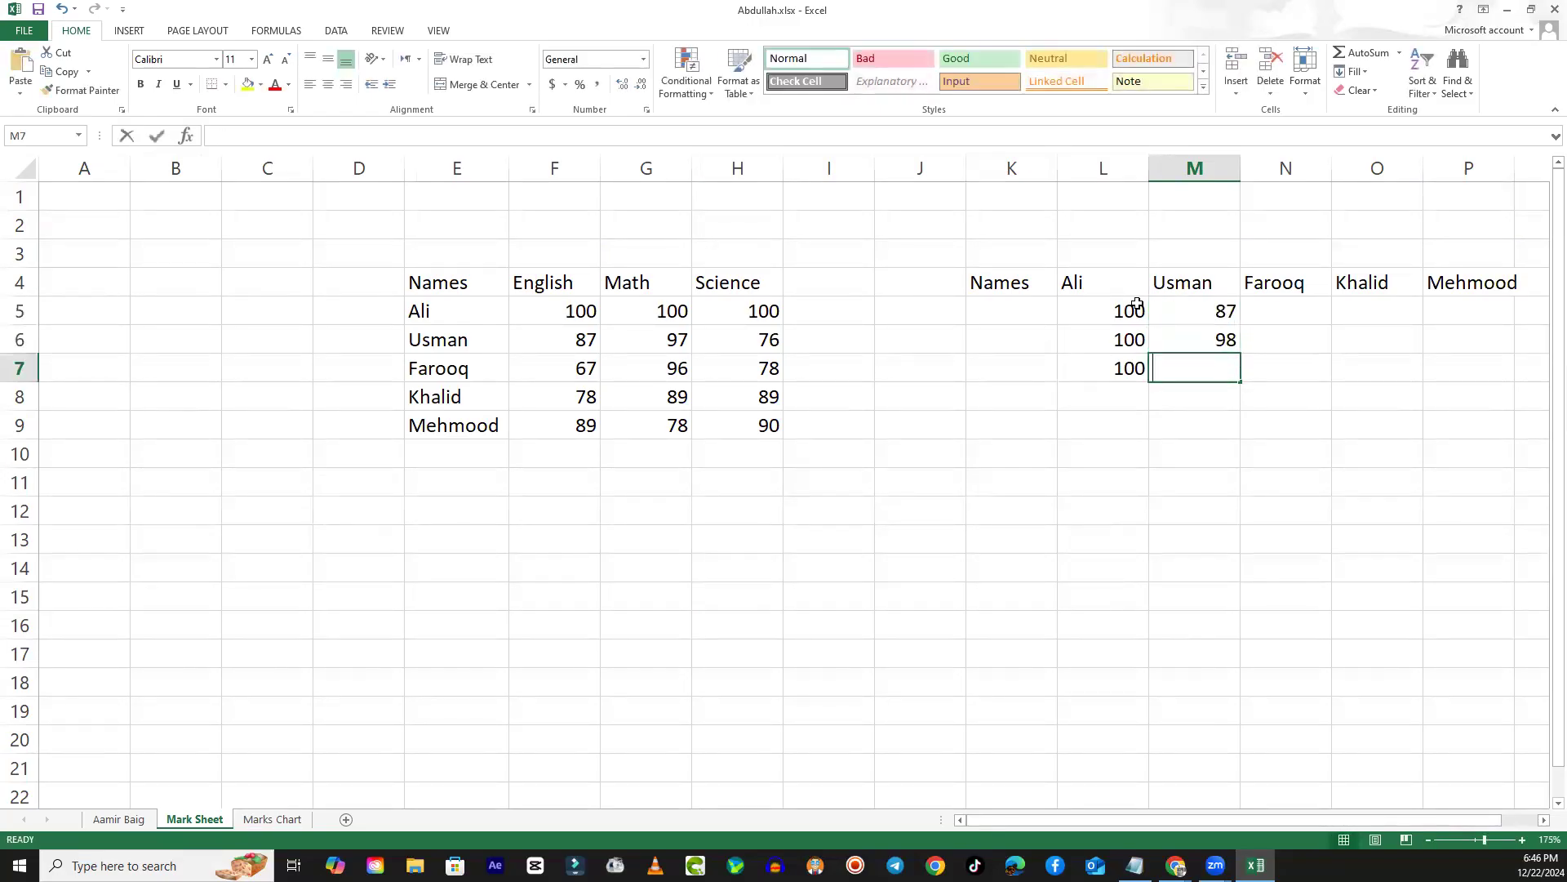
{"action": "type", "text": "76"}
{"action": "key", "text": "Right"}
- Fill the third student's column, N5:N7, with the marks 67, 96 and 78
{"action": "key", "text": "Up"}
{"action": "key", "text": "Up"}
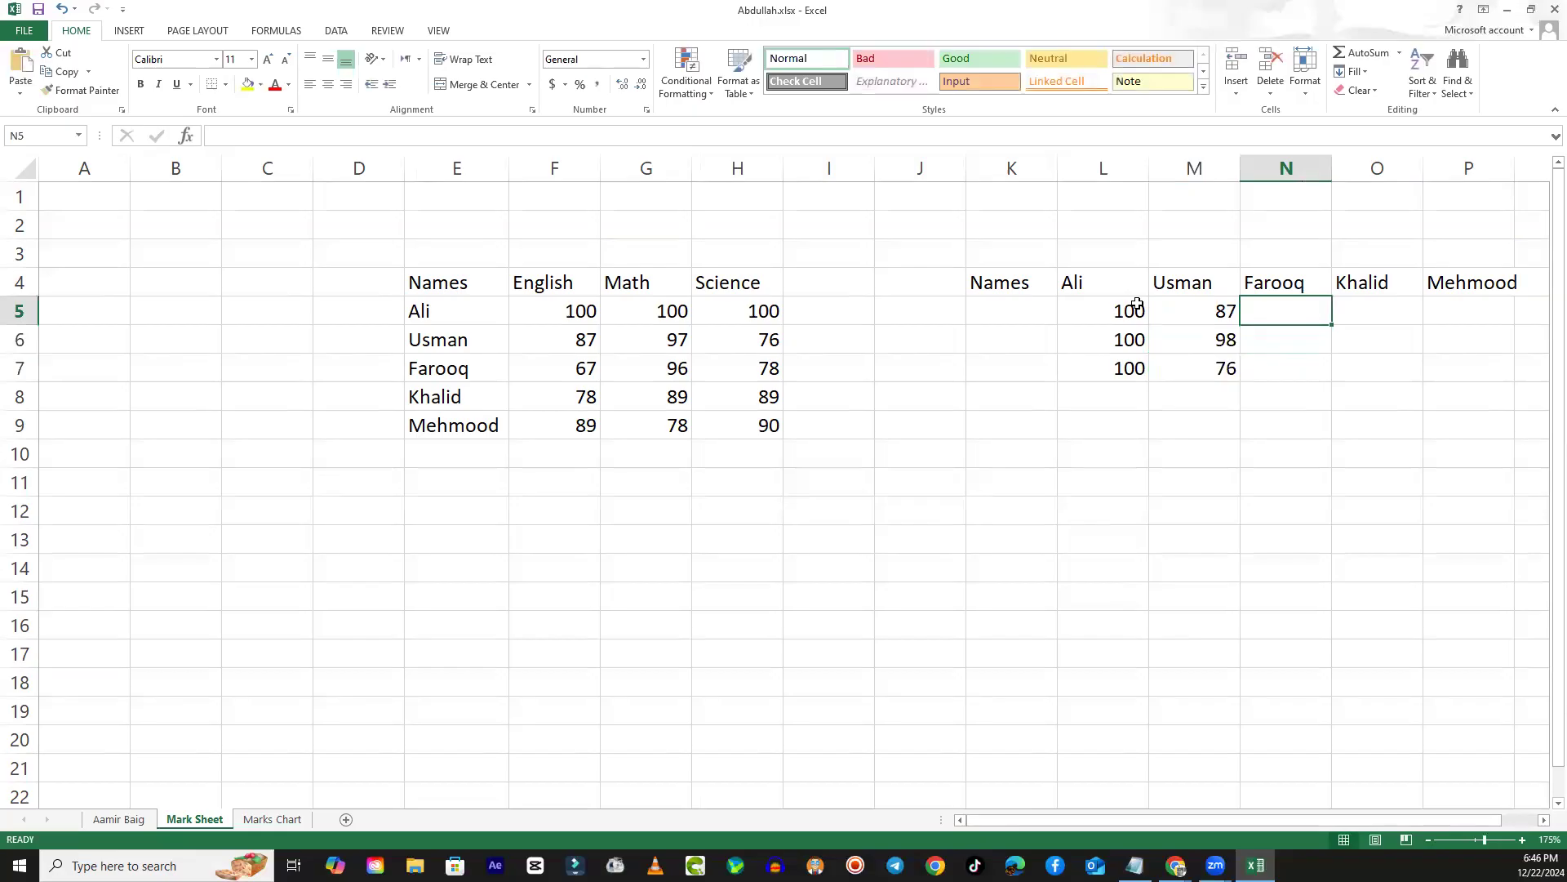
{"action": "type", "text": "67"}
{"action": "key", "text": "Return"}
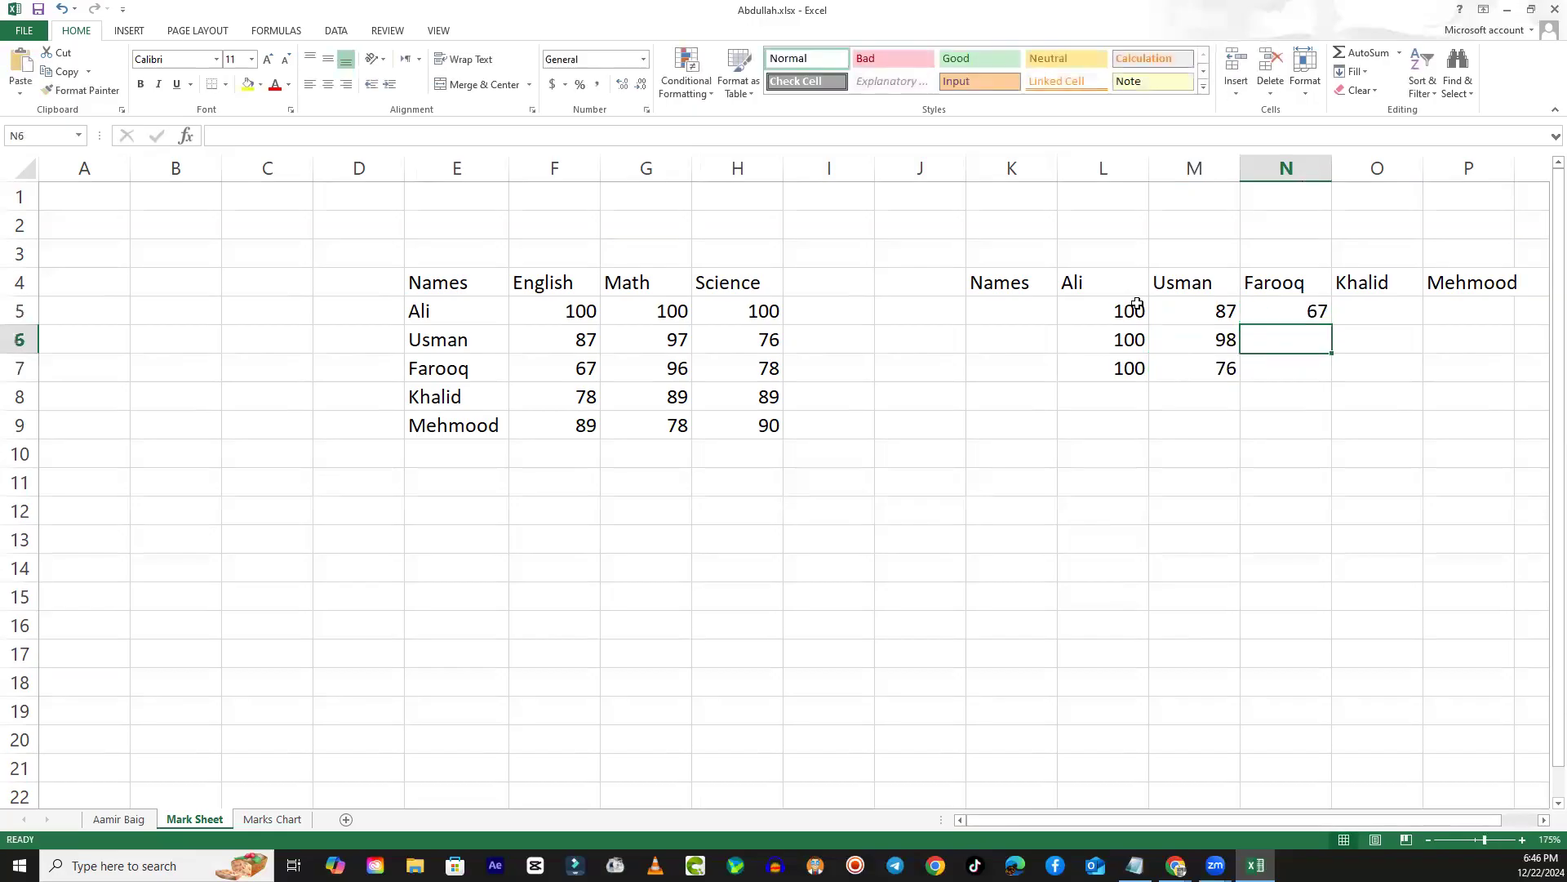
{"action": "type", "text": "96"}
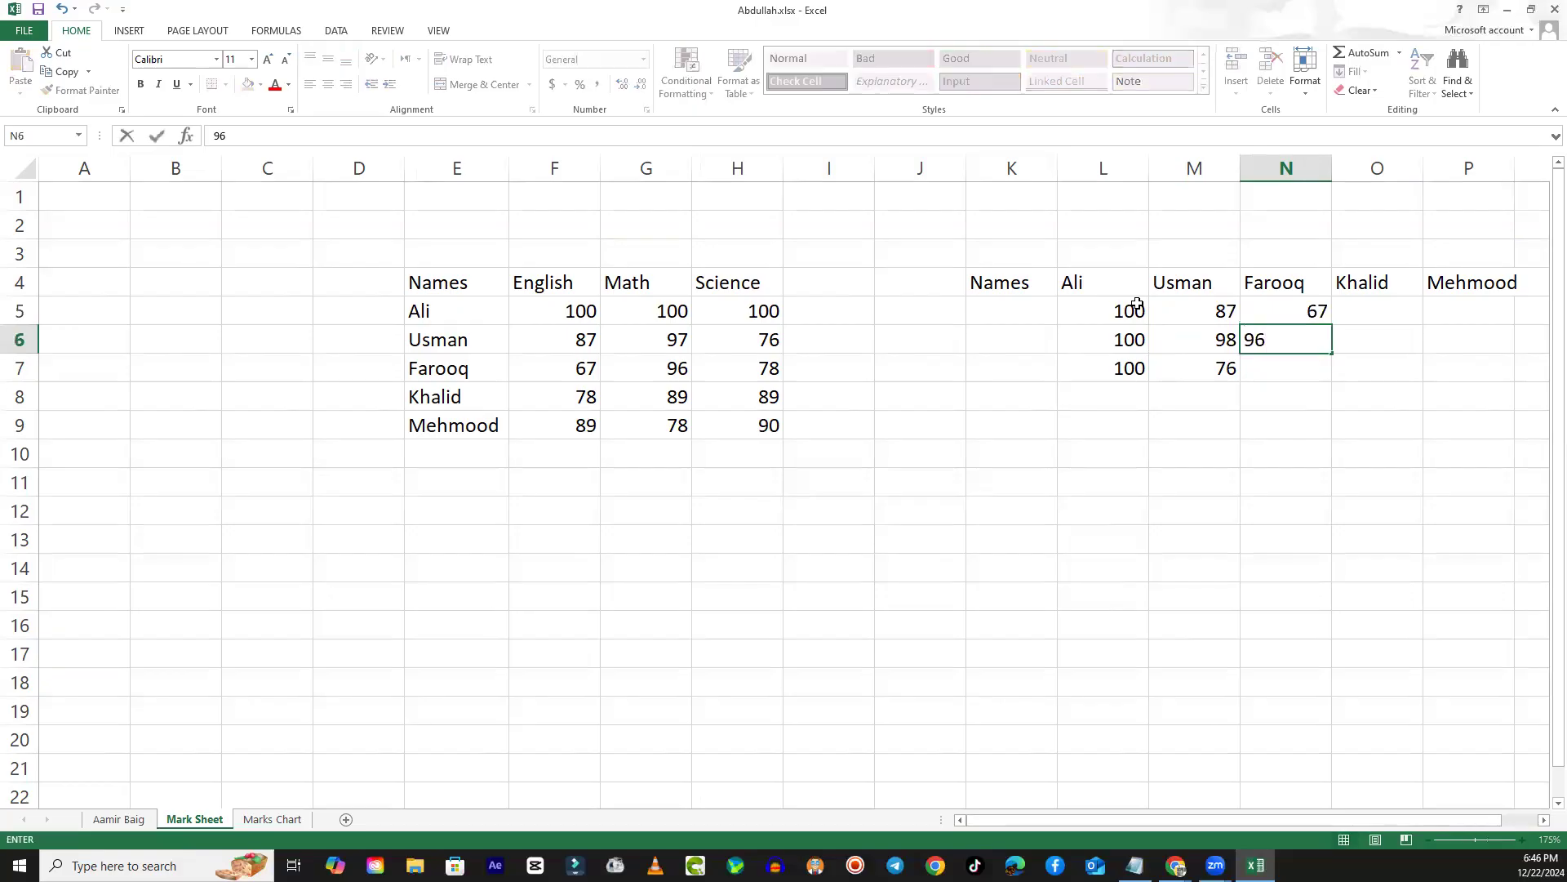
{"action": "key", "text": "Return"}
{"action": "type", "text": "78"}
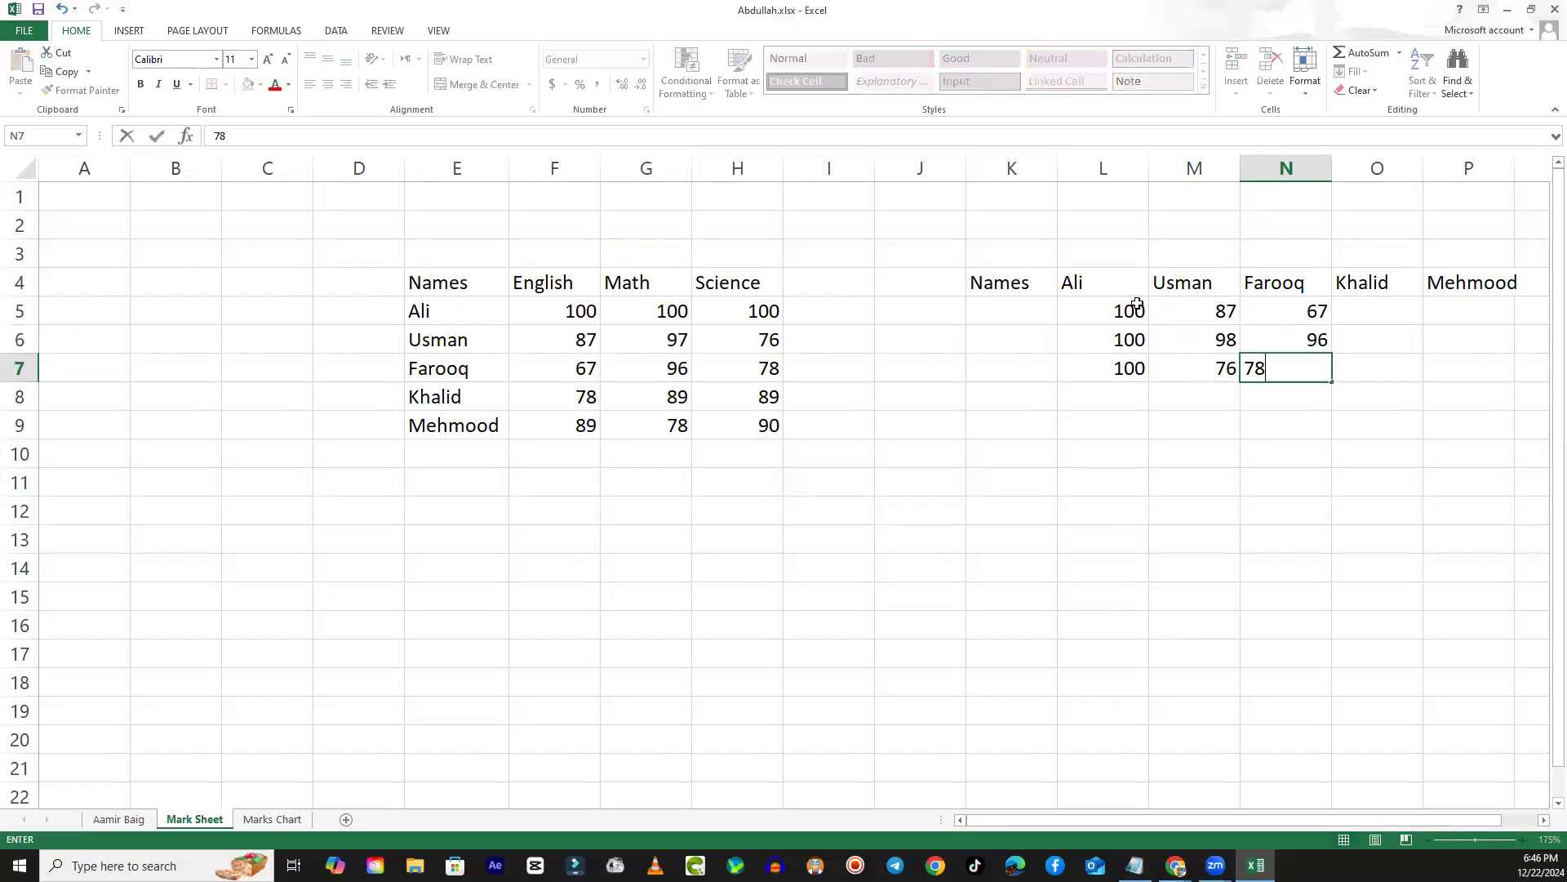
{"action": "key", "text": "Tab"}
- Fill the fourth student's column, O5:O7, with the marks 78, 89 and 89
{"action": "key", "text": "Up"}
{"action": "key", "text": "Up"}
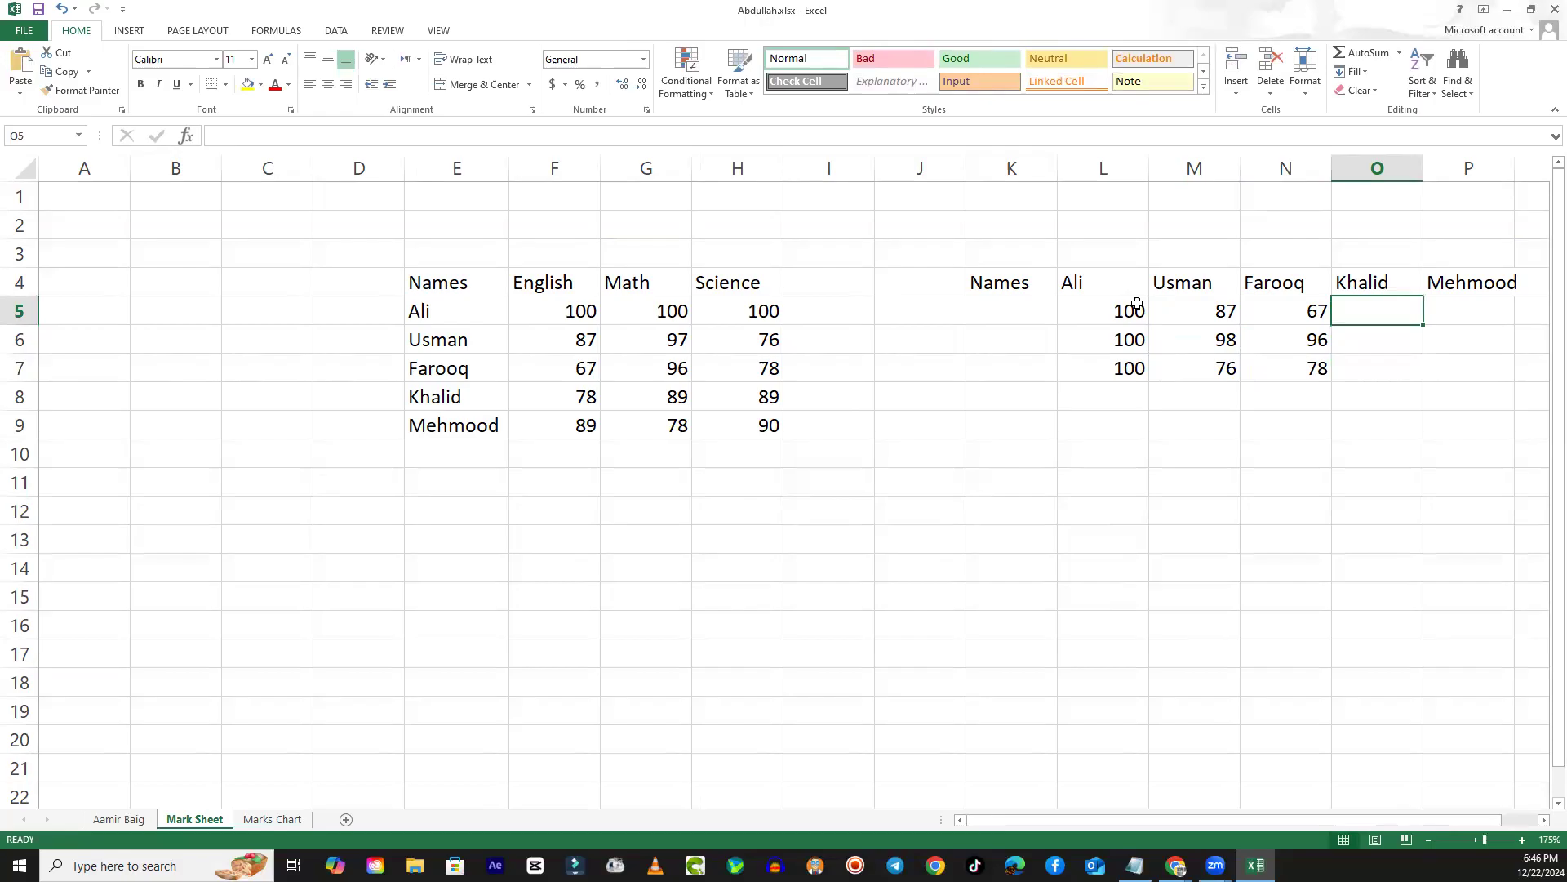
{"action": "type", "text": "78"}
{"action": "key", "text": "Return"}
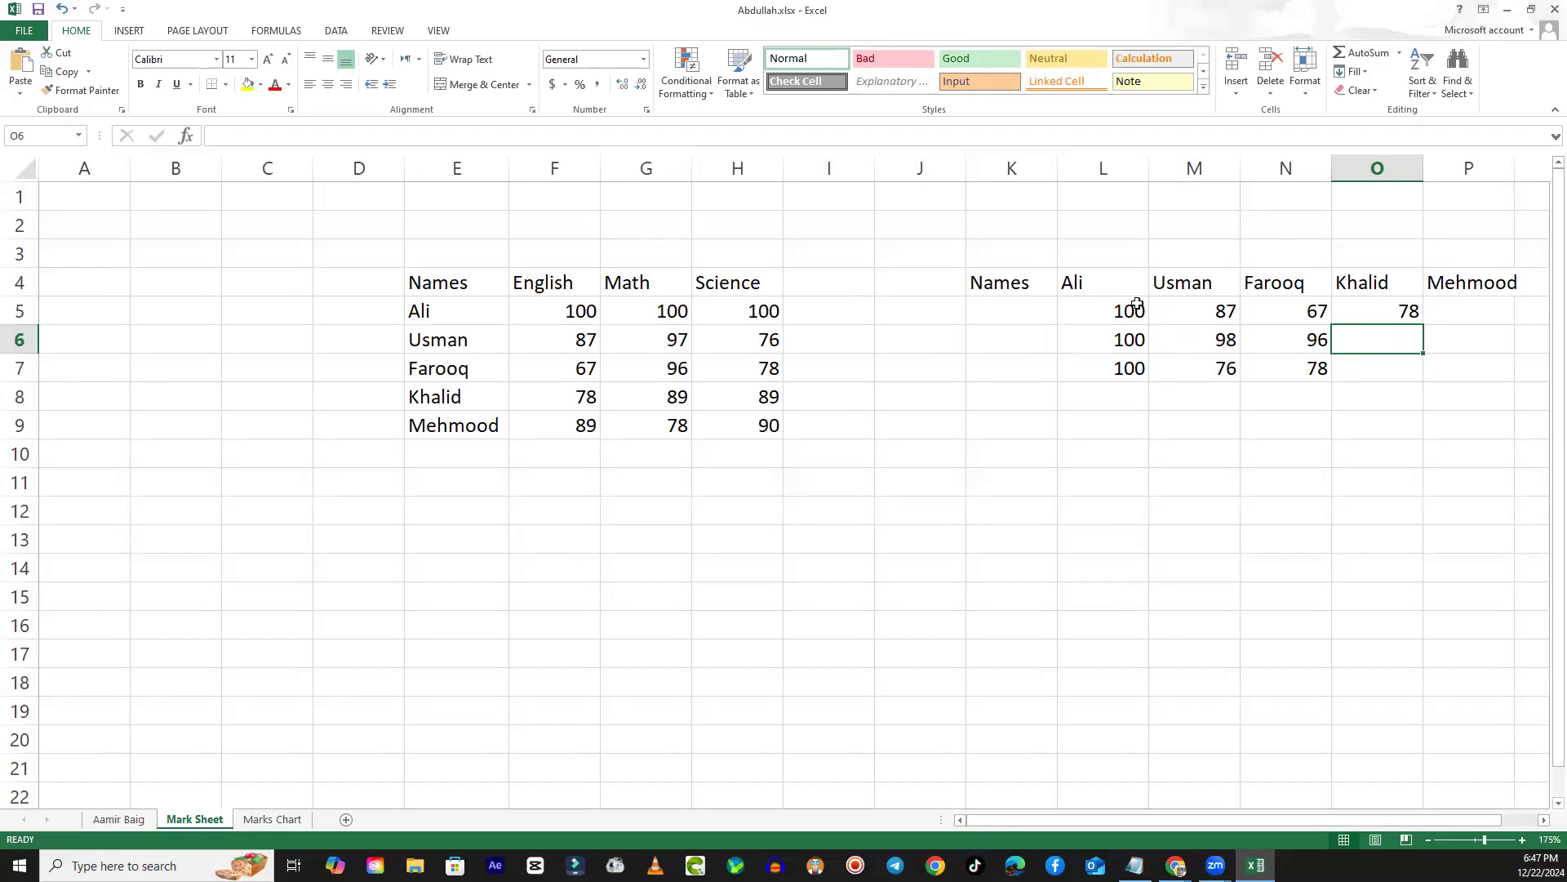
{"action": "type", "text": "89"}
{"action": "key", "text": "Return"}
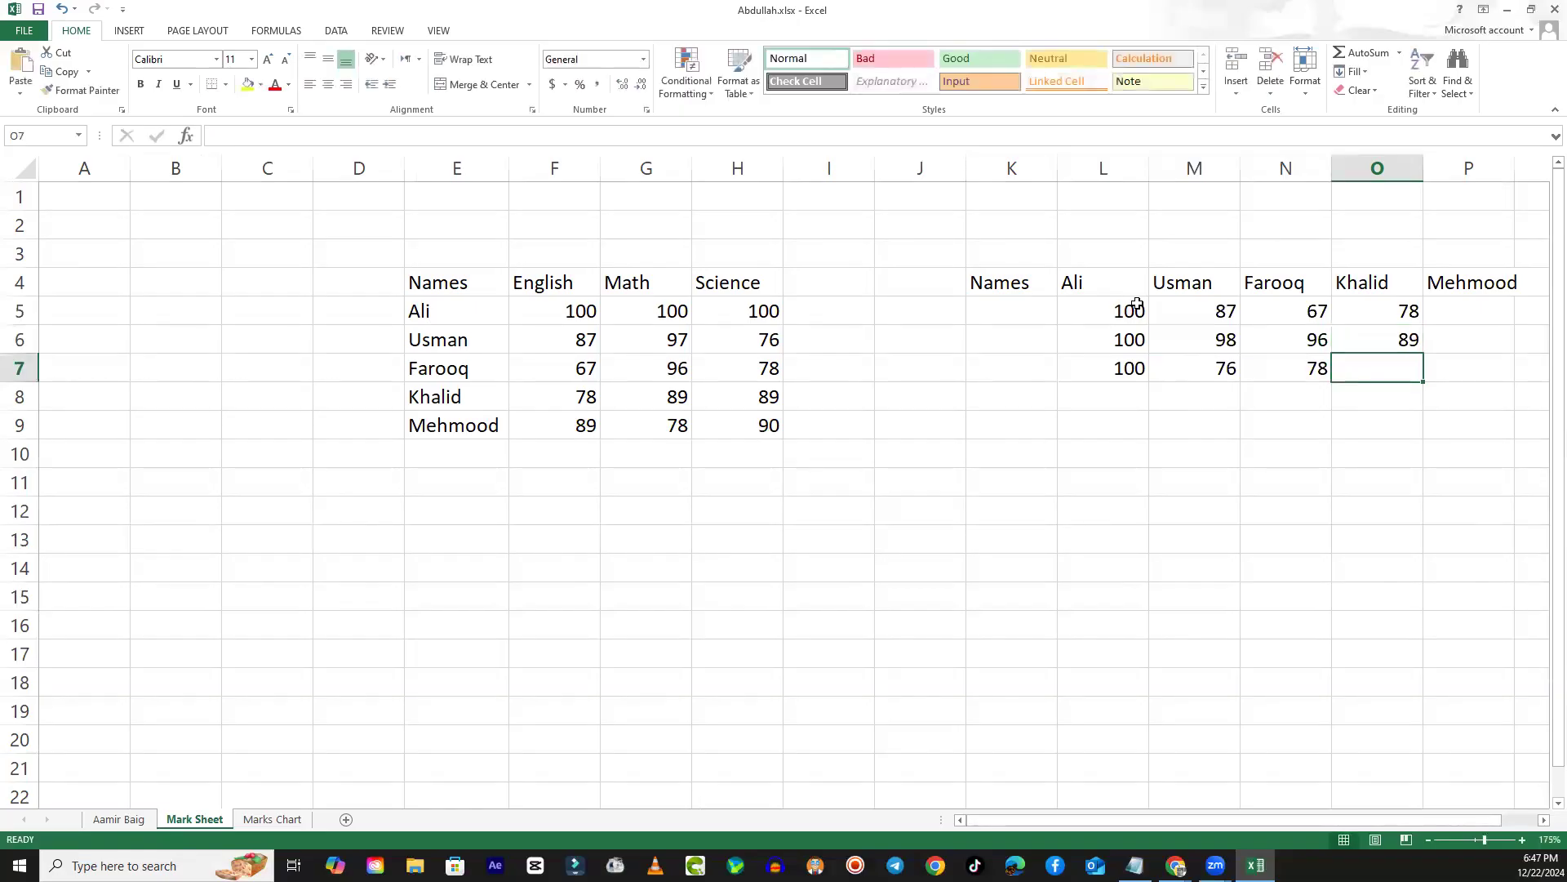
{"action": "type", "text": "89"}
{"action": "key", "text": "Tab"}
- Fill the fifth student's column, P5:P7, with the marks 89, 78 and 90
{"action": "key", "text": "Up"}
{"action": "key", "text": "Up"}
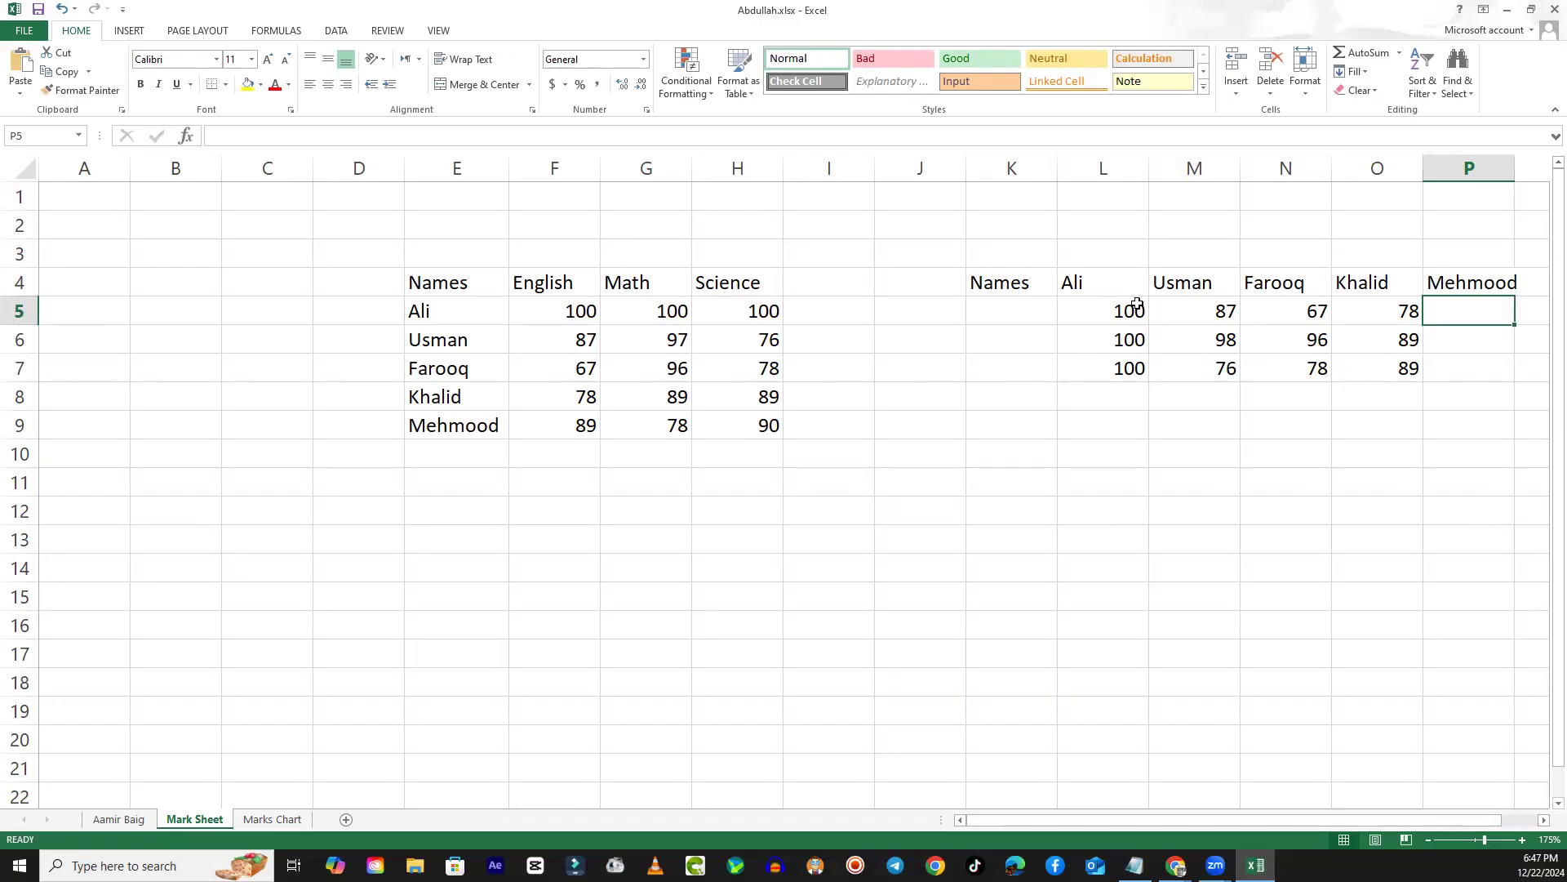
{"action": "type", "text": "89"}
{"action": "key", "text": "Return"}
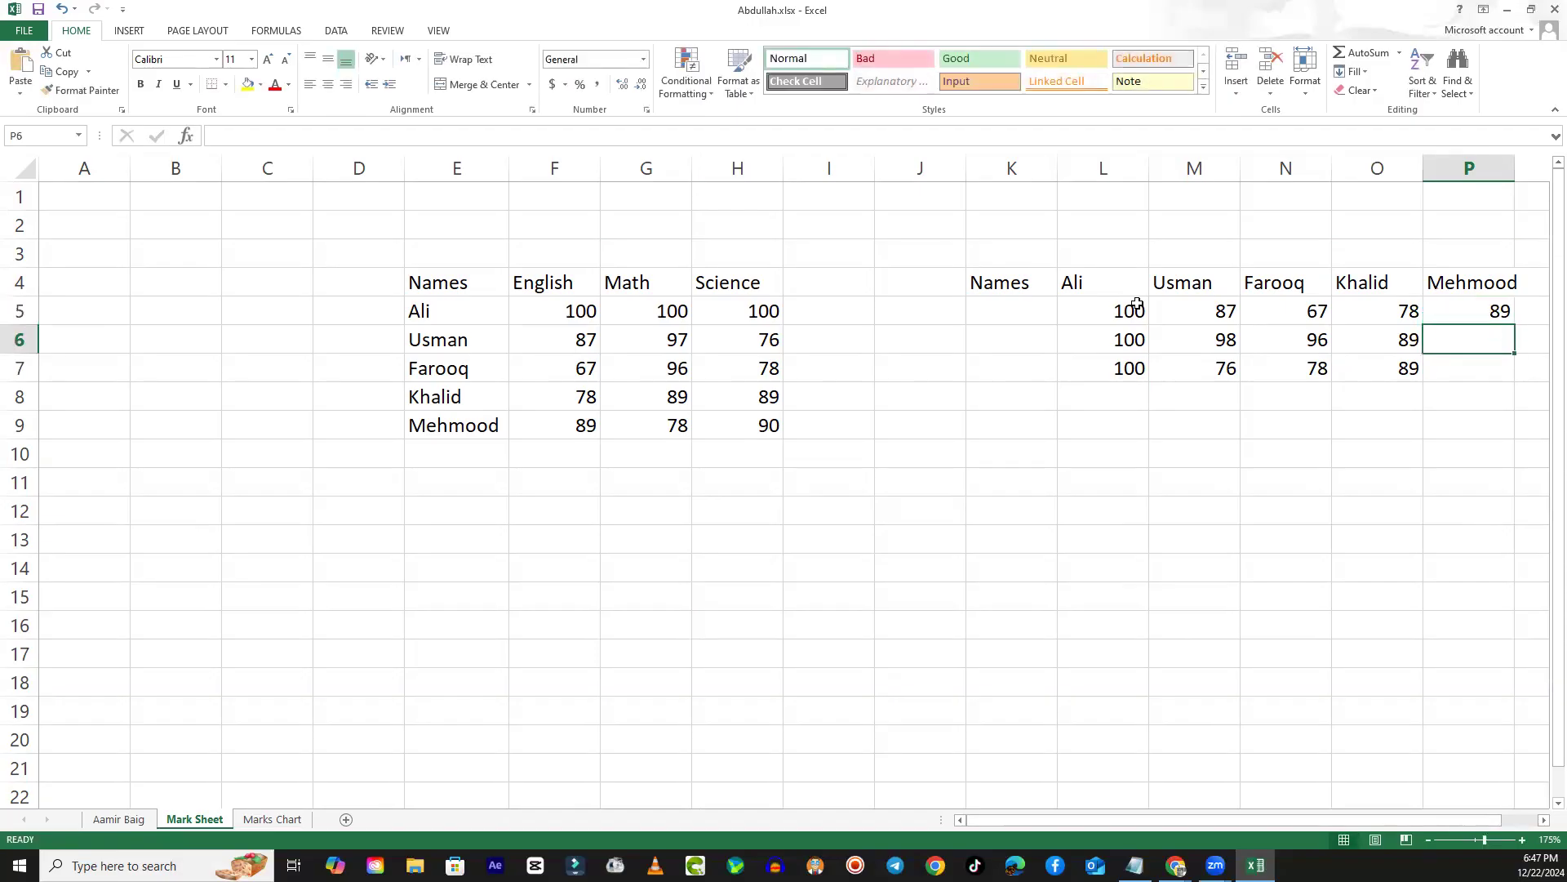
{"action": "type", "text": "78"}
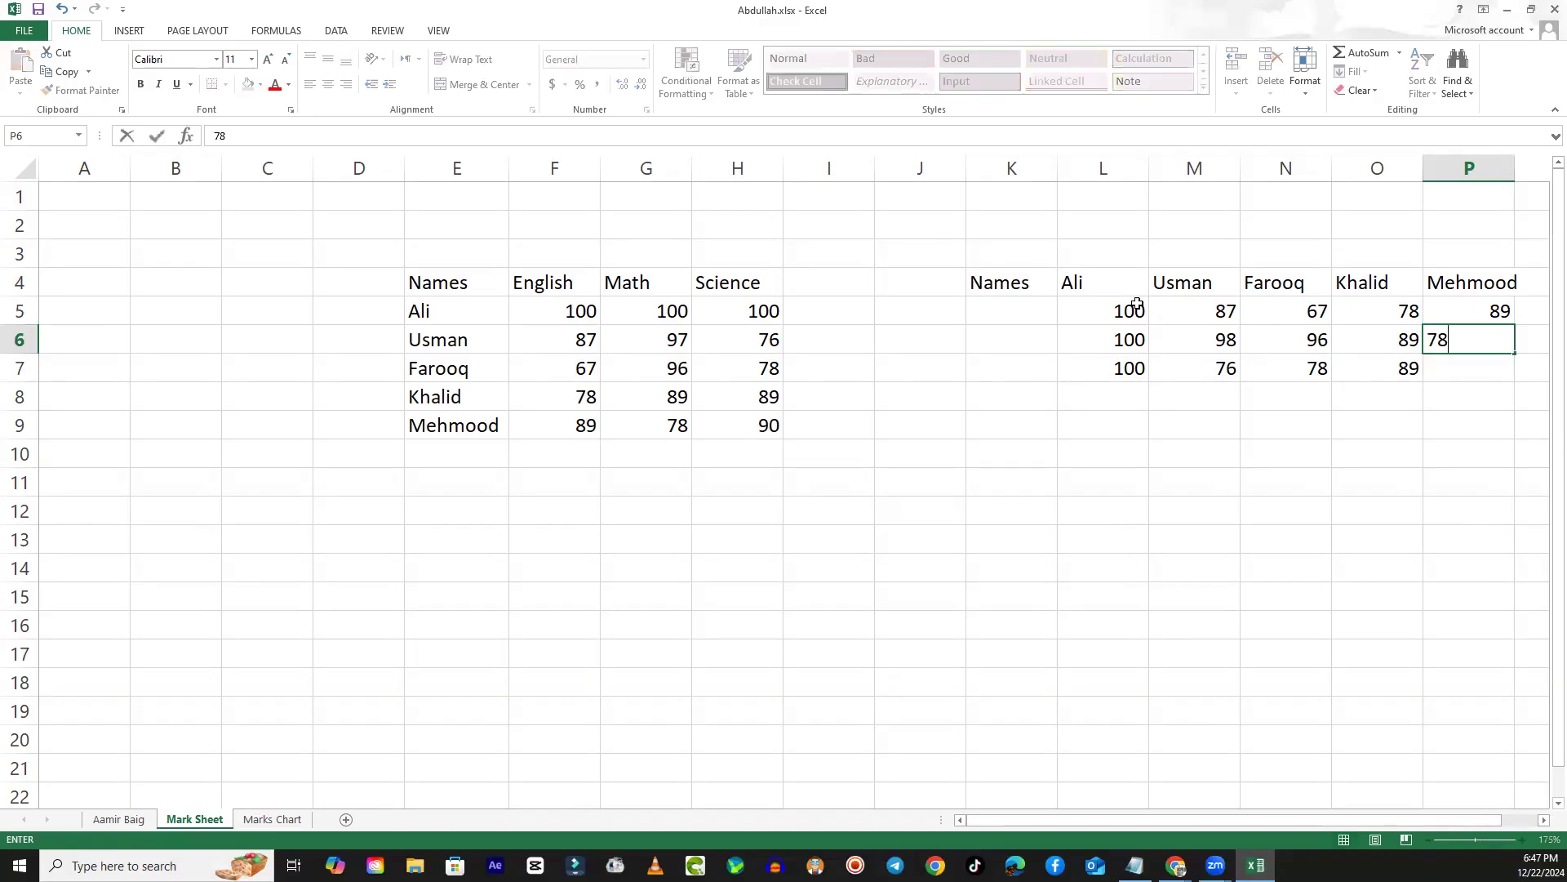
{"action": "key", "text": "Return"}
{"action": "type", "text": "90"}
{"action": "key", "text": "Return"}
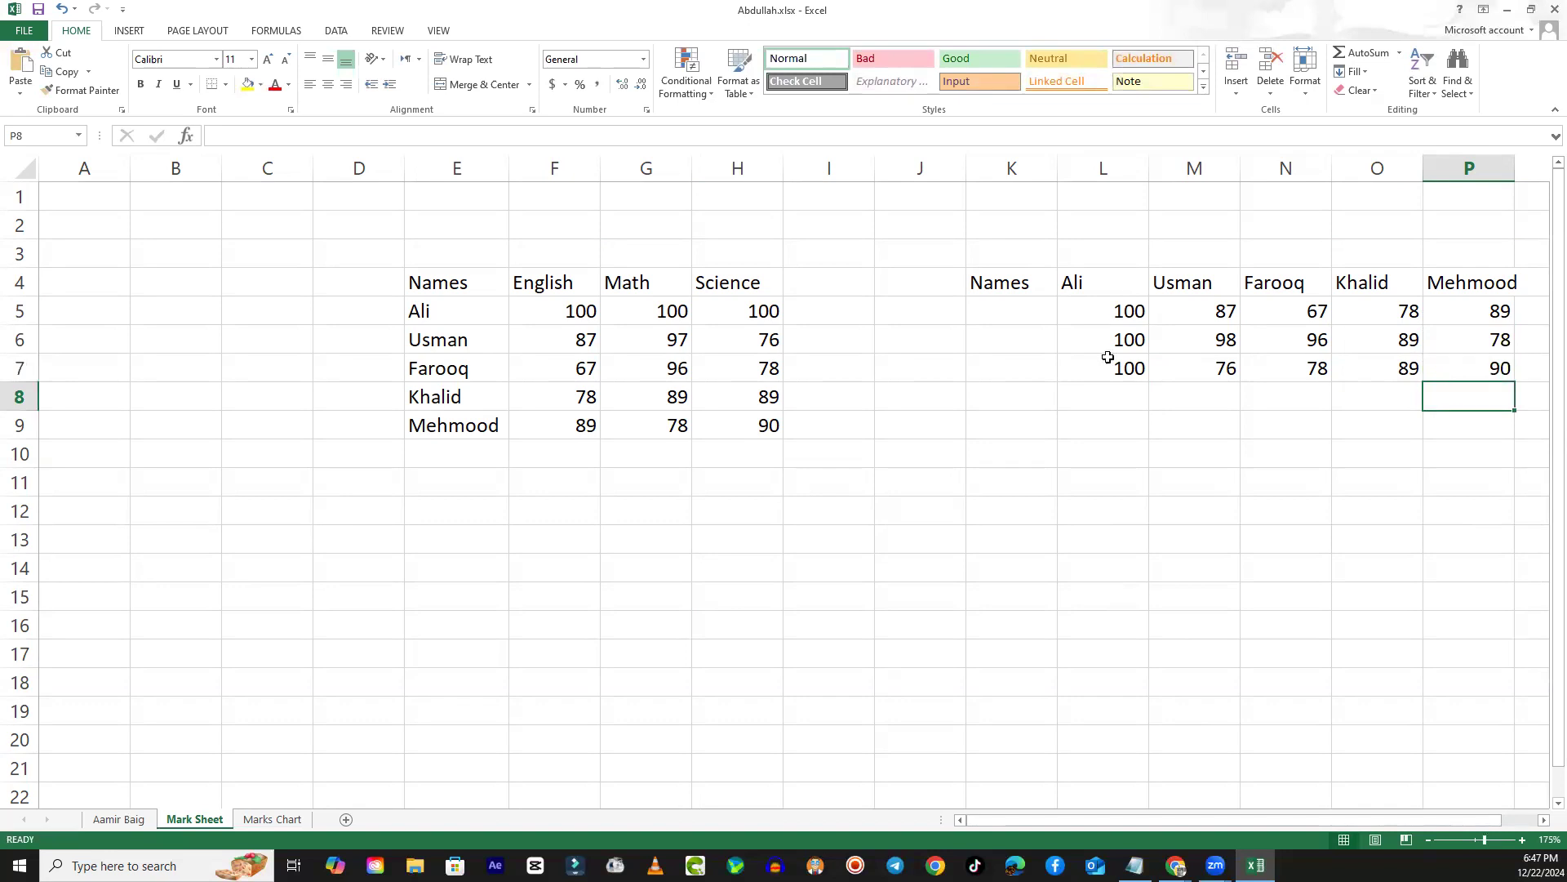
- Label the mark rows in K5:K7 with the subjects English, Math and Science
{"action": "left_click", "coordinate": [1033, 313]}
{"action": "left_click_drag", "start_coordinate": [1033, 313], "coordinate": [1015, 371]}
{"action": "left_click", "coordinate": [1029, 318]}
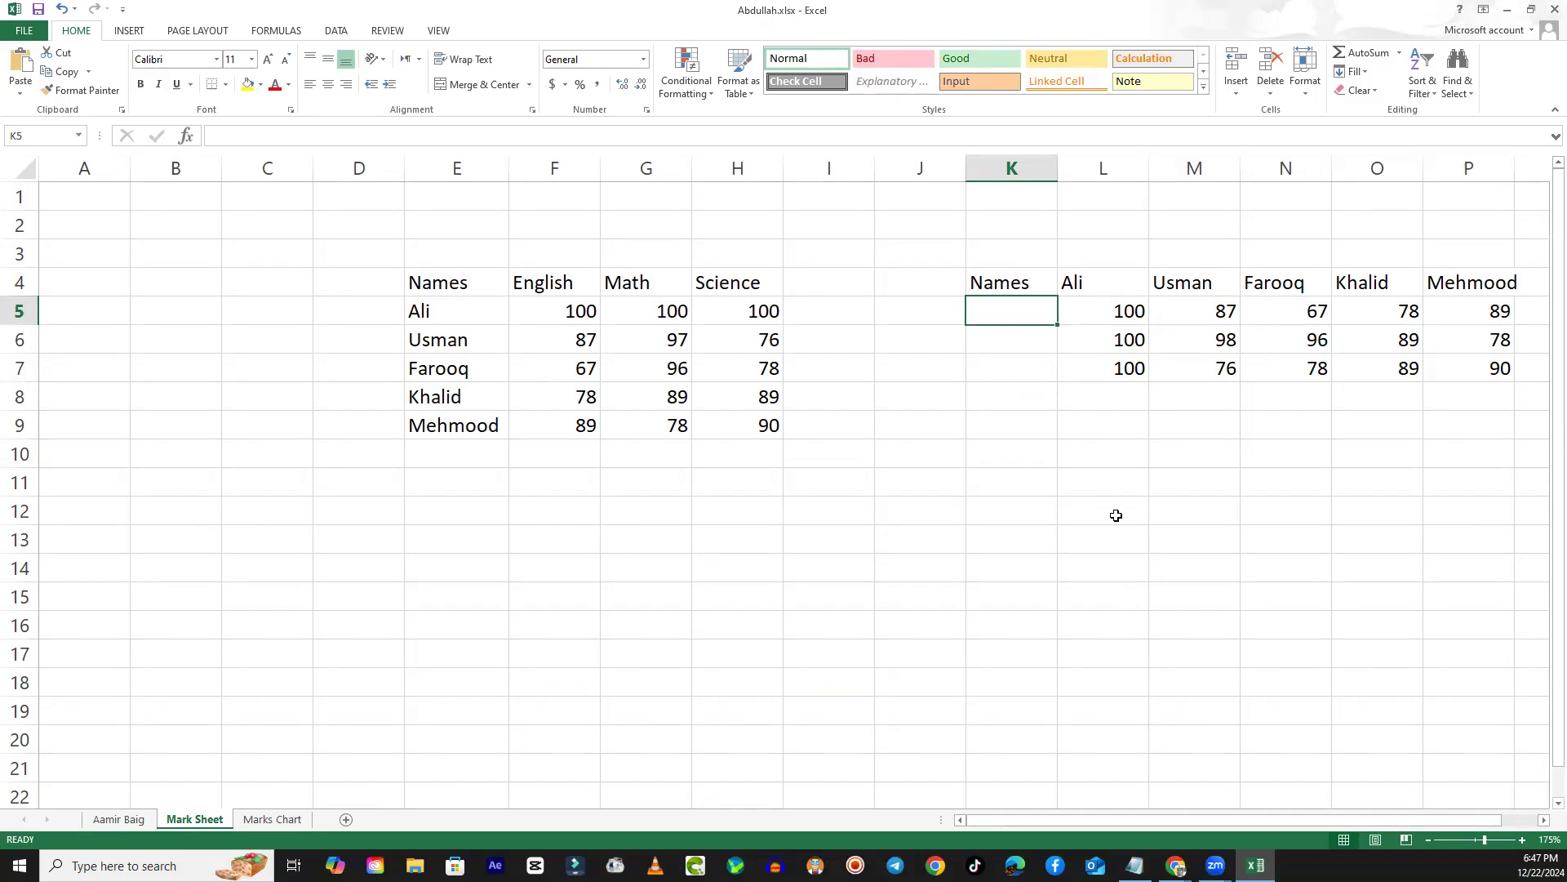
{"action": "type", "text": "English"}
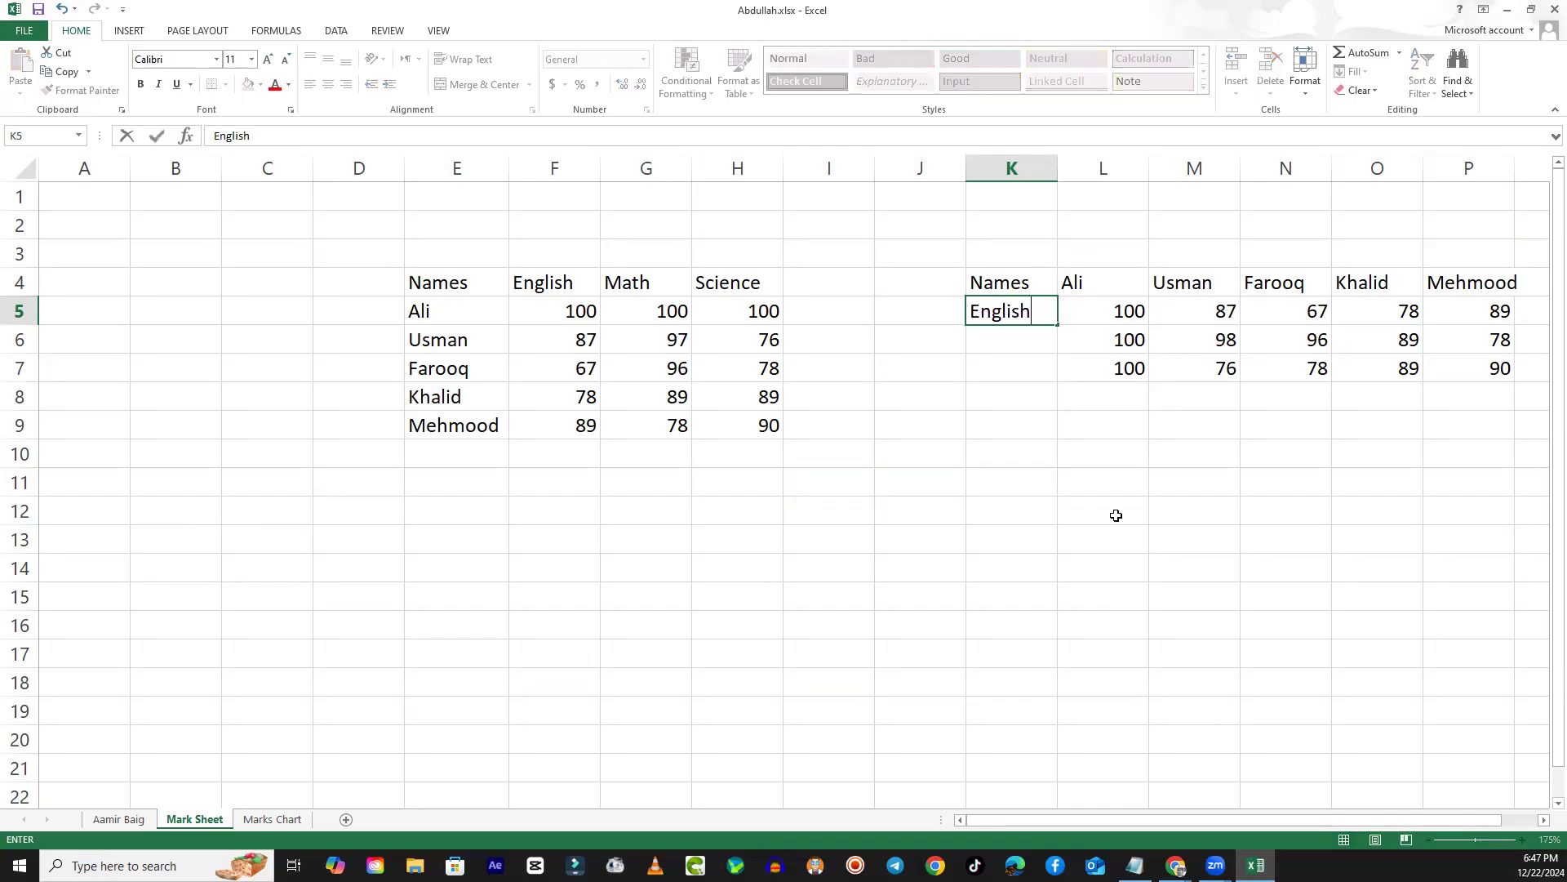
{"action": "key", "text": "Return"}
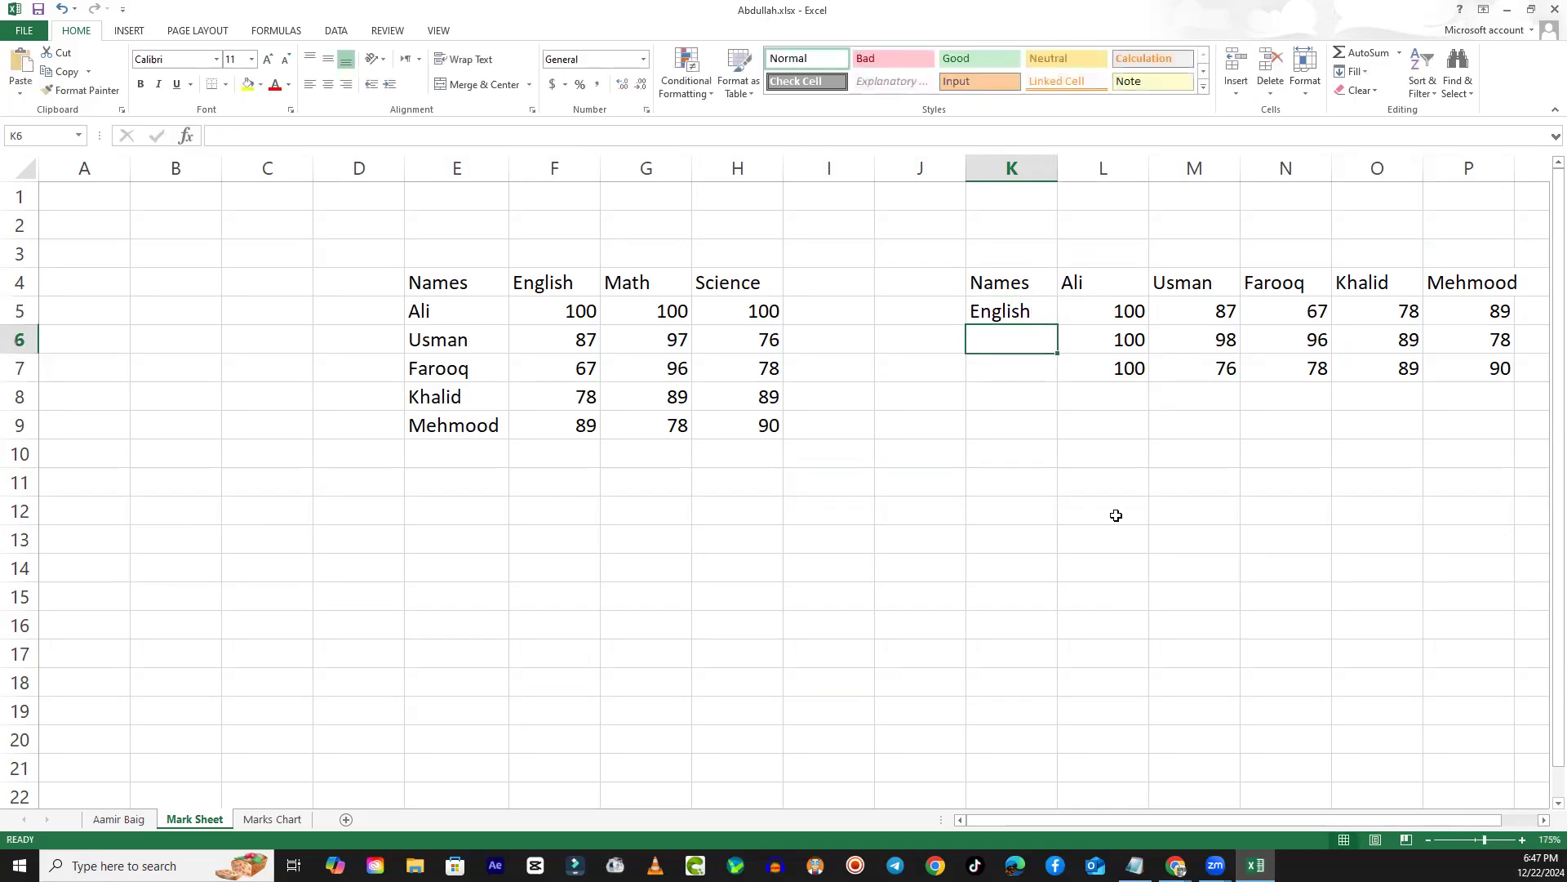
{"action": "type", "text": "Math"}
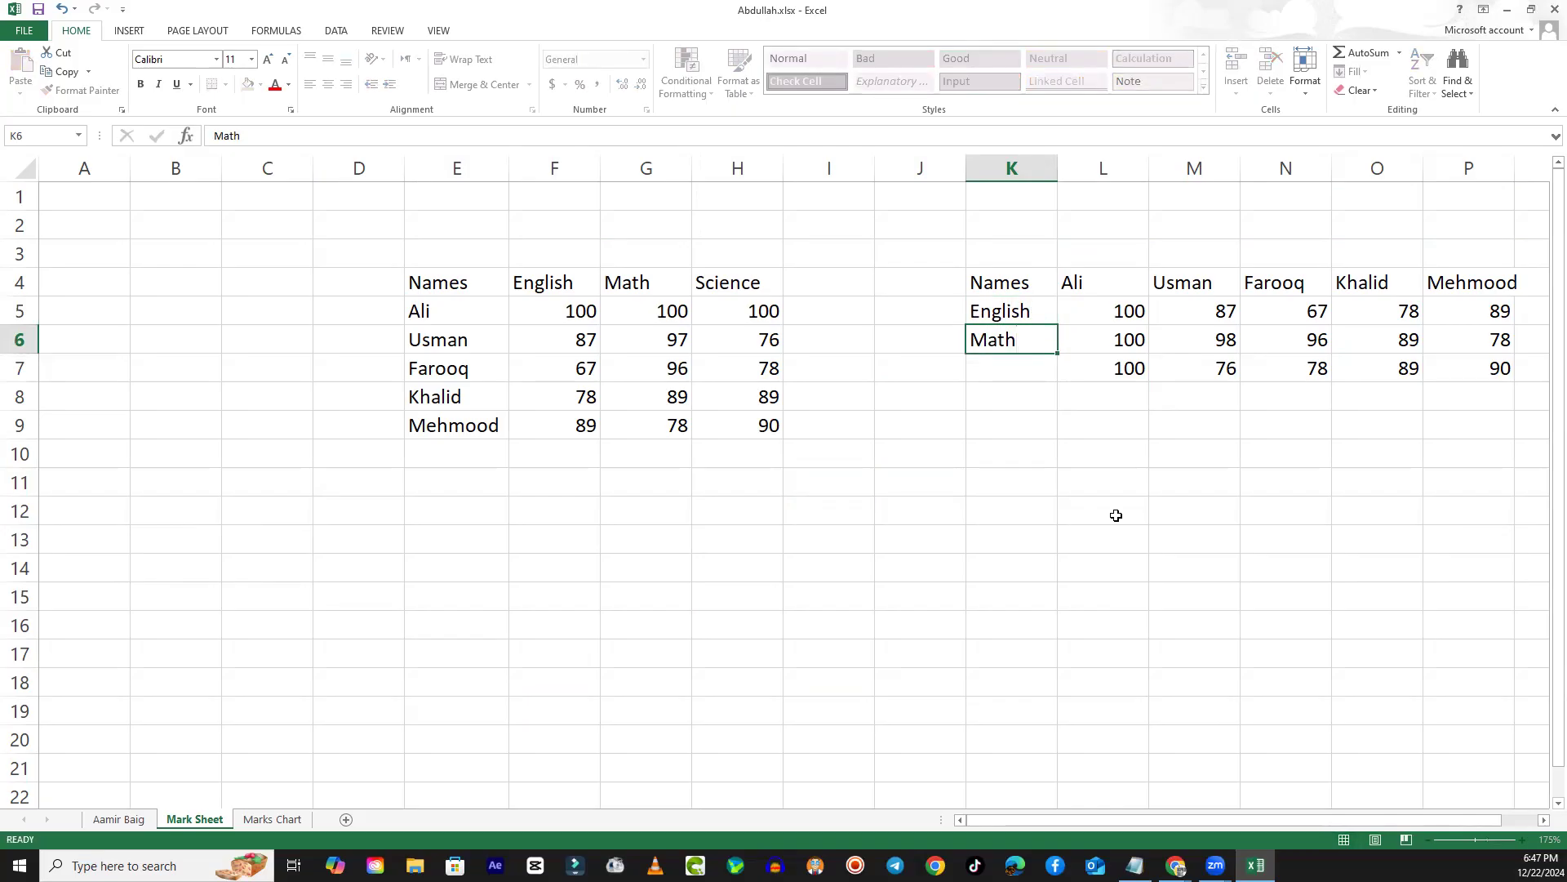
{"action": "key", "text": "Return"}
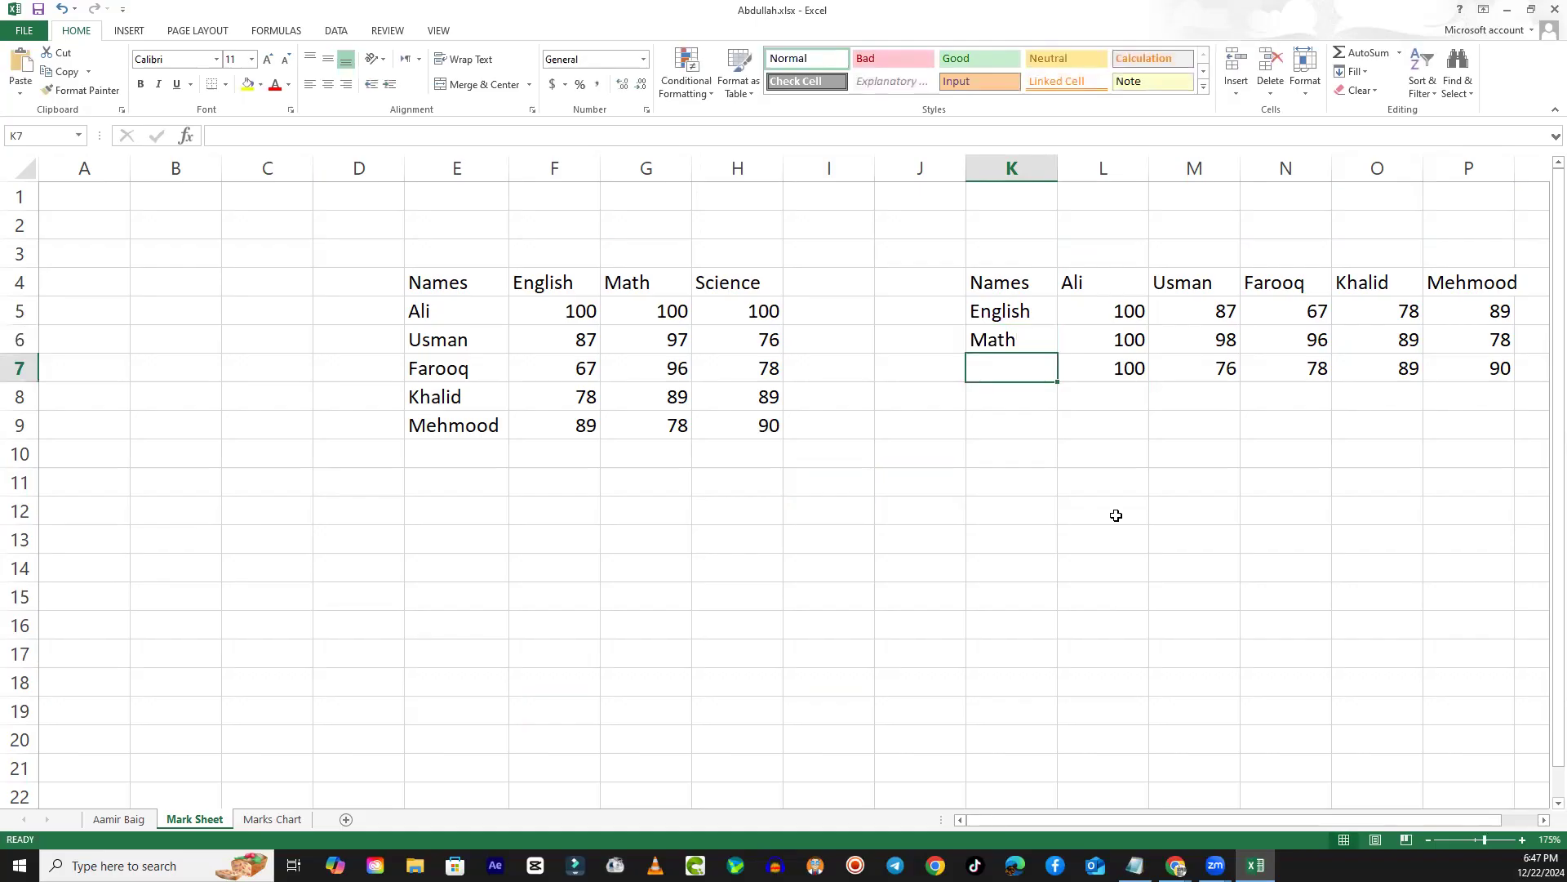
{"action": "type", "text": "Science"}
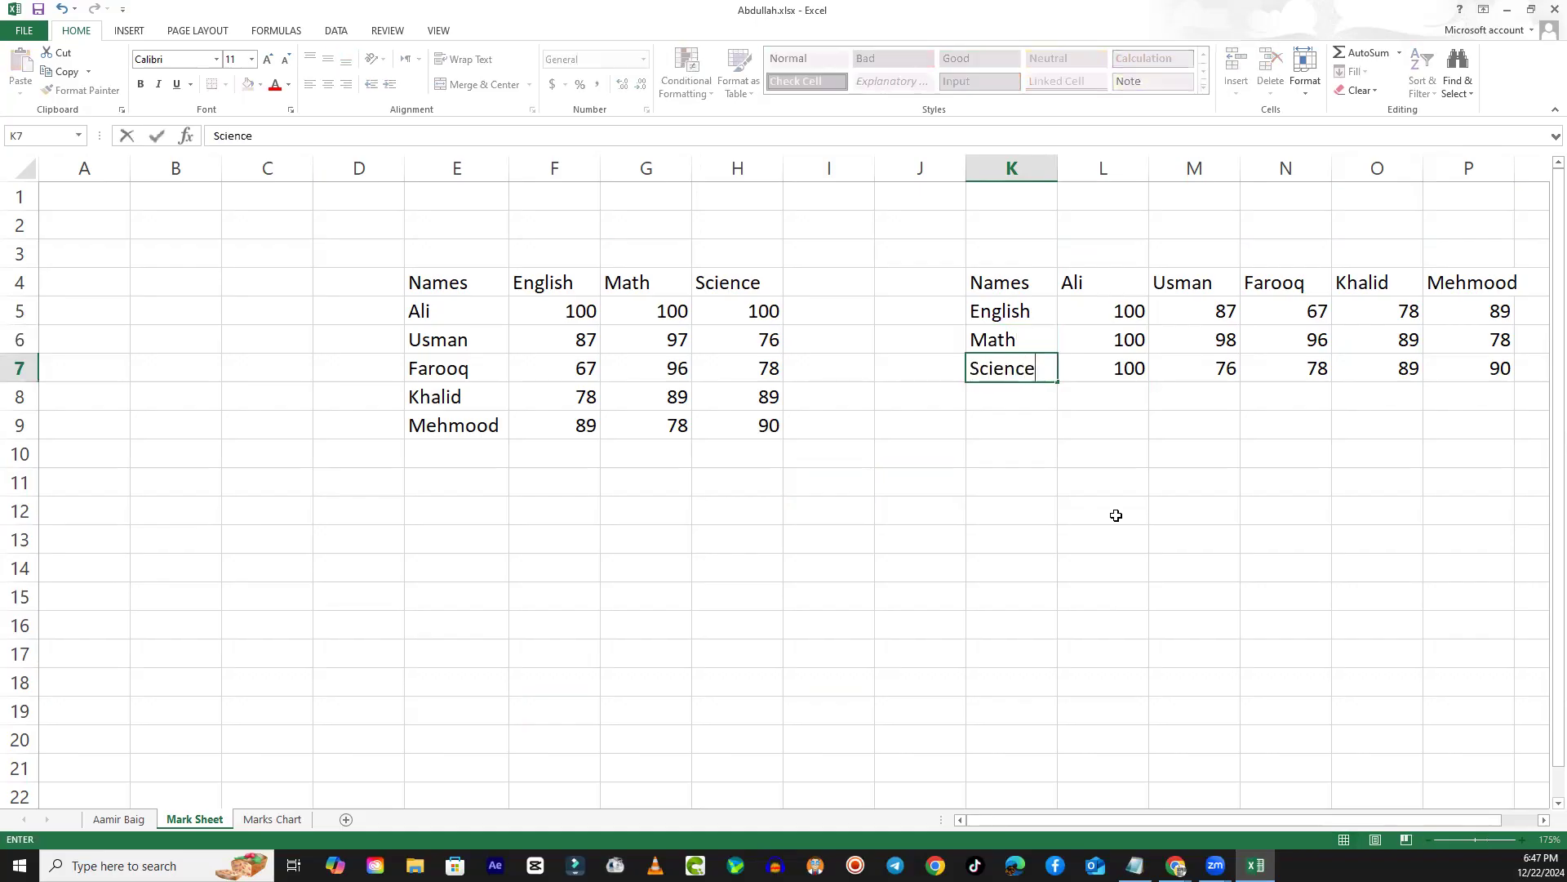
{"action": "key", "text": "Return"}
{"action": "key", "text": "Right"}
{"action": "key", "text": "Right"}
{"action": "key", "text": "Right"}
{"action": "key", "text": "Right"}
{"action": "key", "text": "Right"}
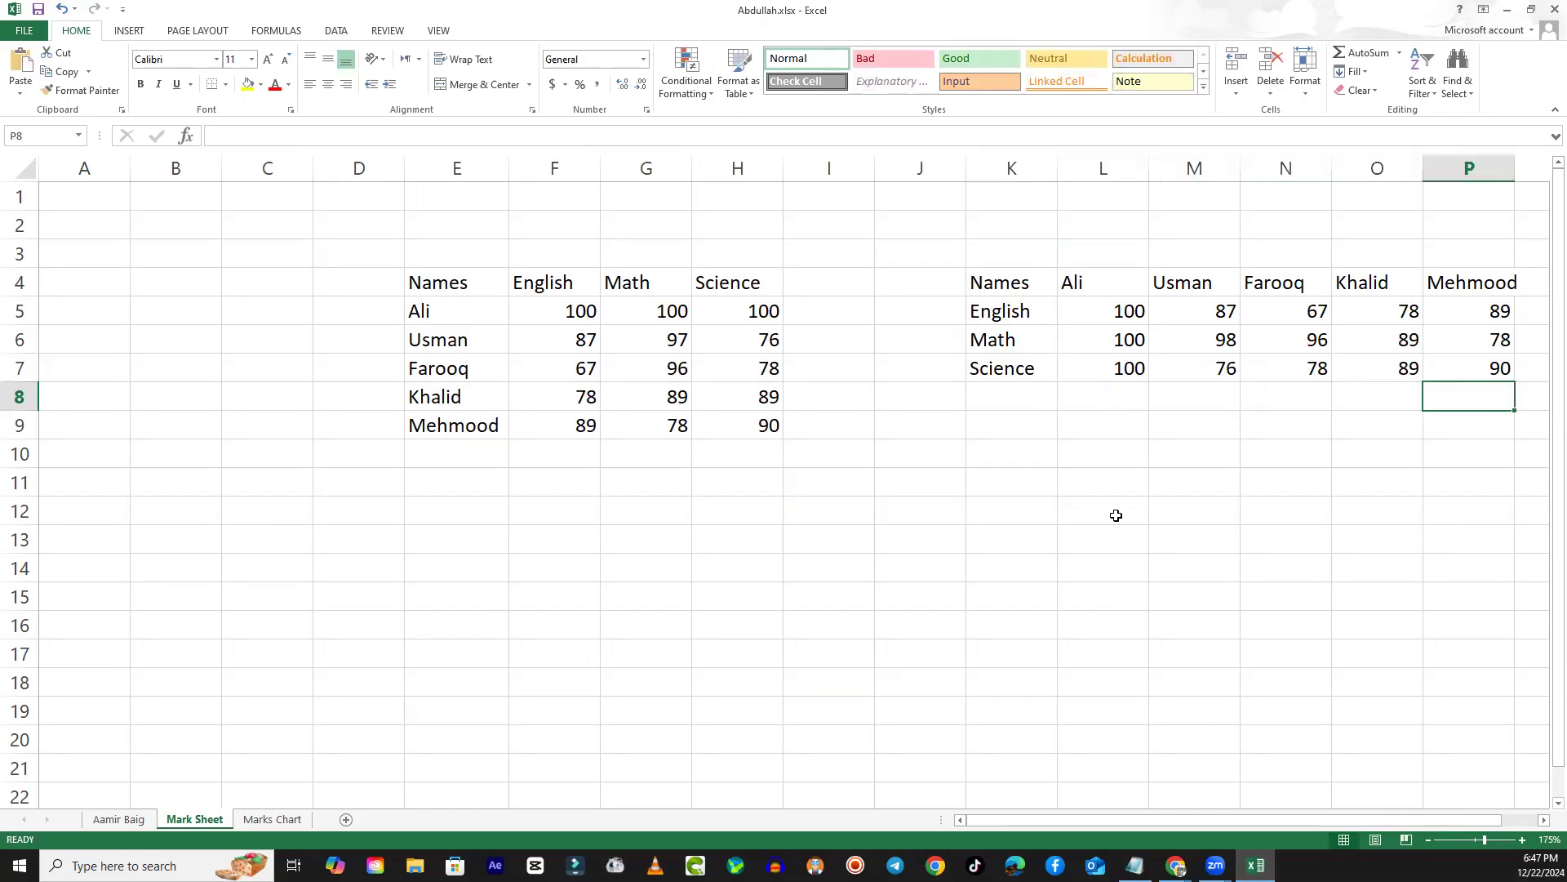
{"action": "key", "text": "Right"}
{"action": "key", "text": "Left"}
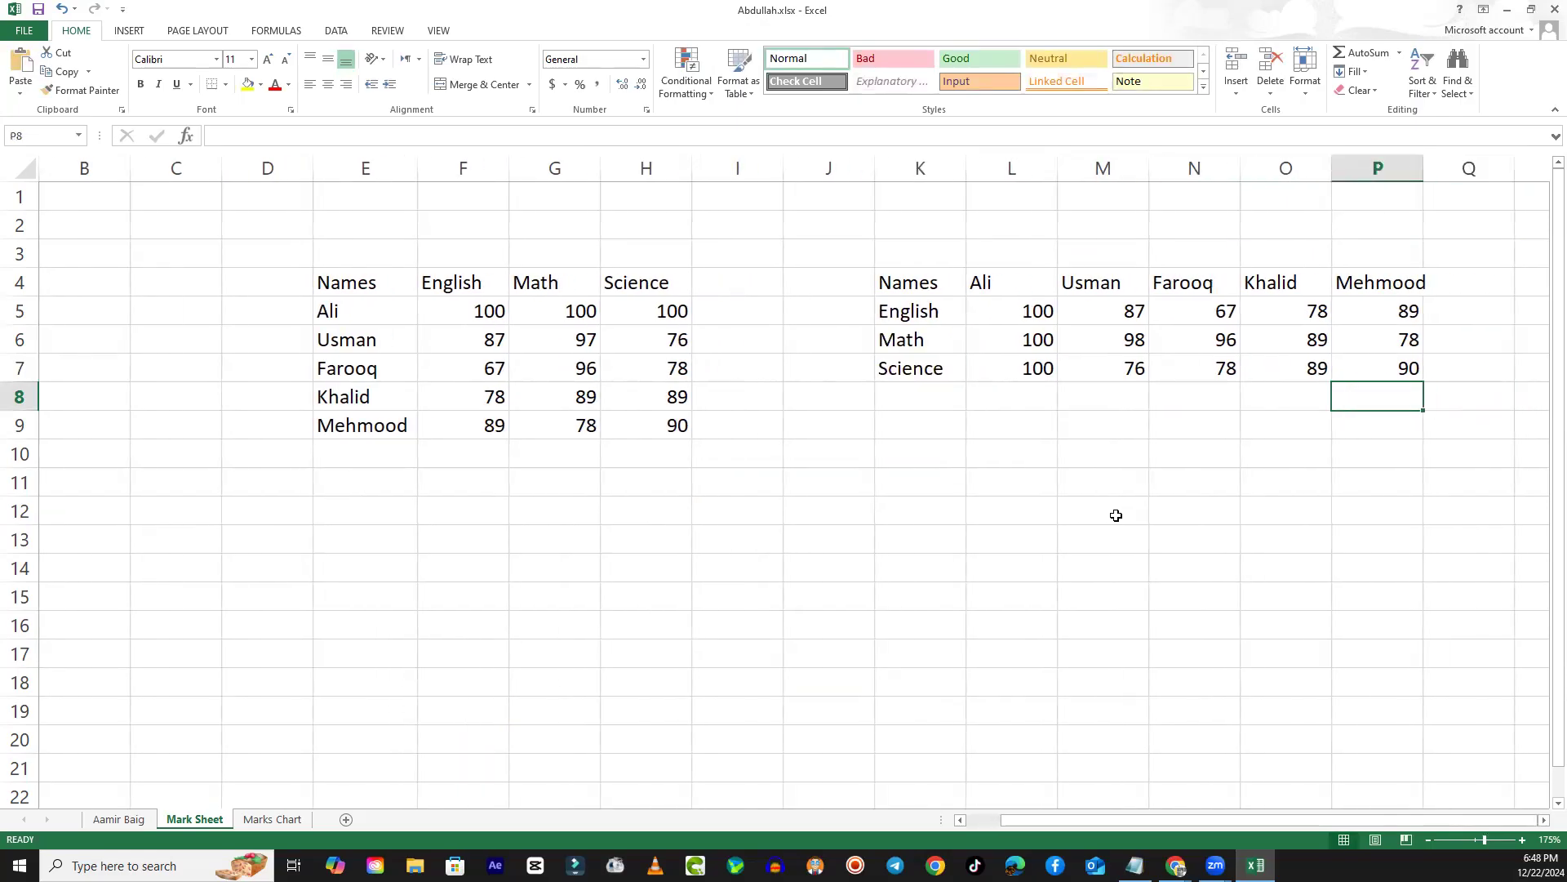
{"action": "key", "text": "Left"}
{"action": "key", "text": "Left"}
{"action": "key", "text": "Left"}
{"action": "key", "text": "Left"}
{"action": "key", "text": "Left"}
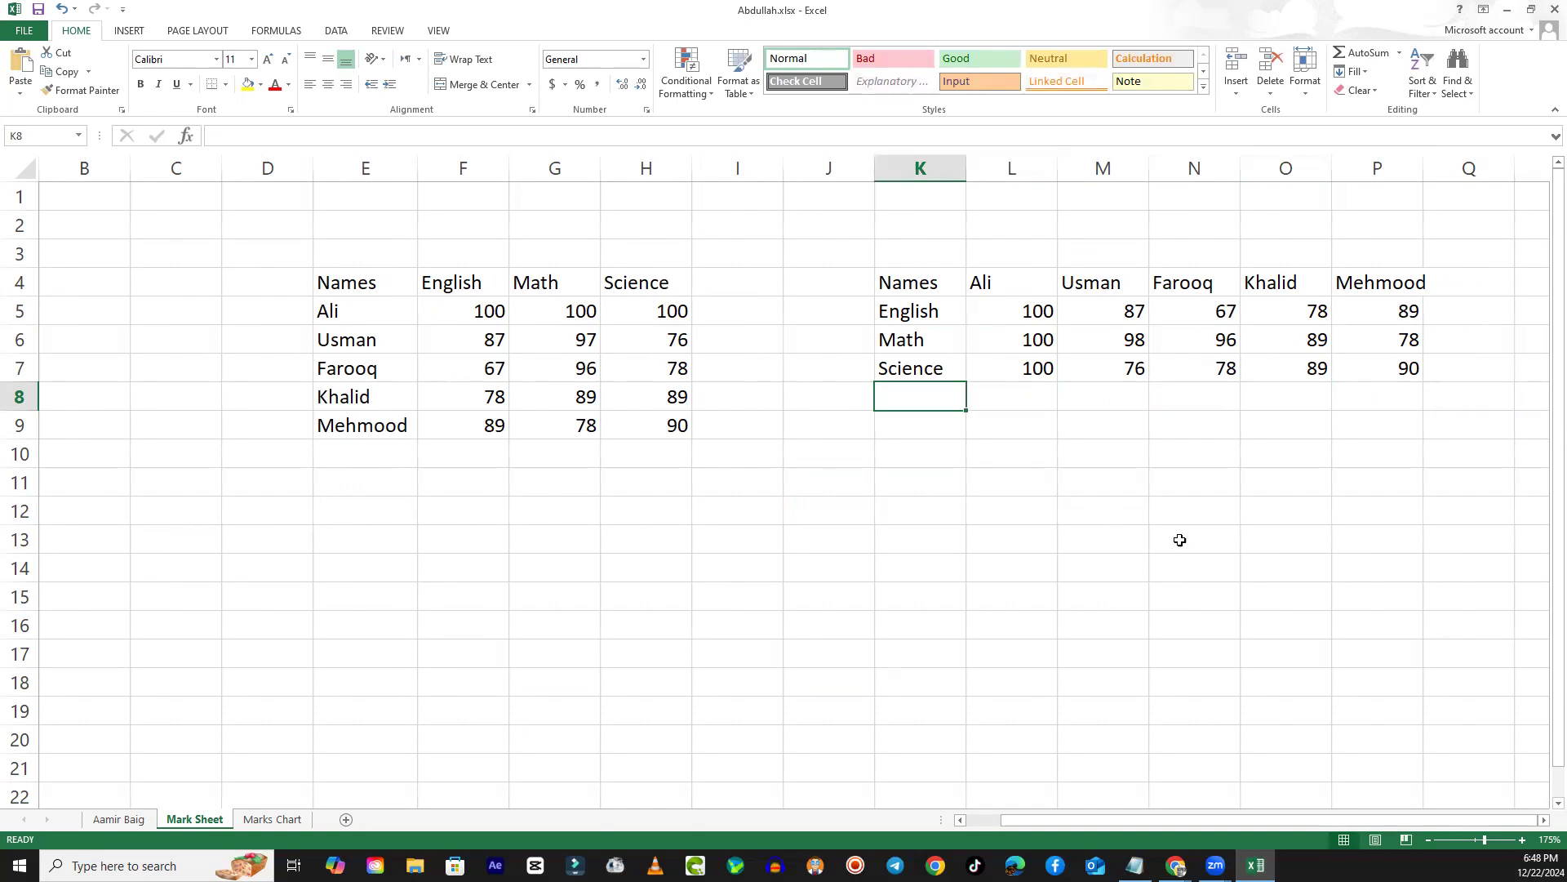
- Compare the row and column layout of the original marks table E4:H9 with the transposed table K4:P7
{"action": "left_click_drag", "start_coordinate": [323, 284], "coordinate": [650, 412]}
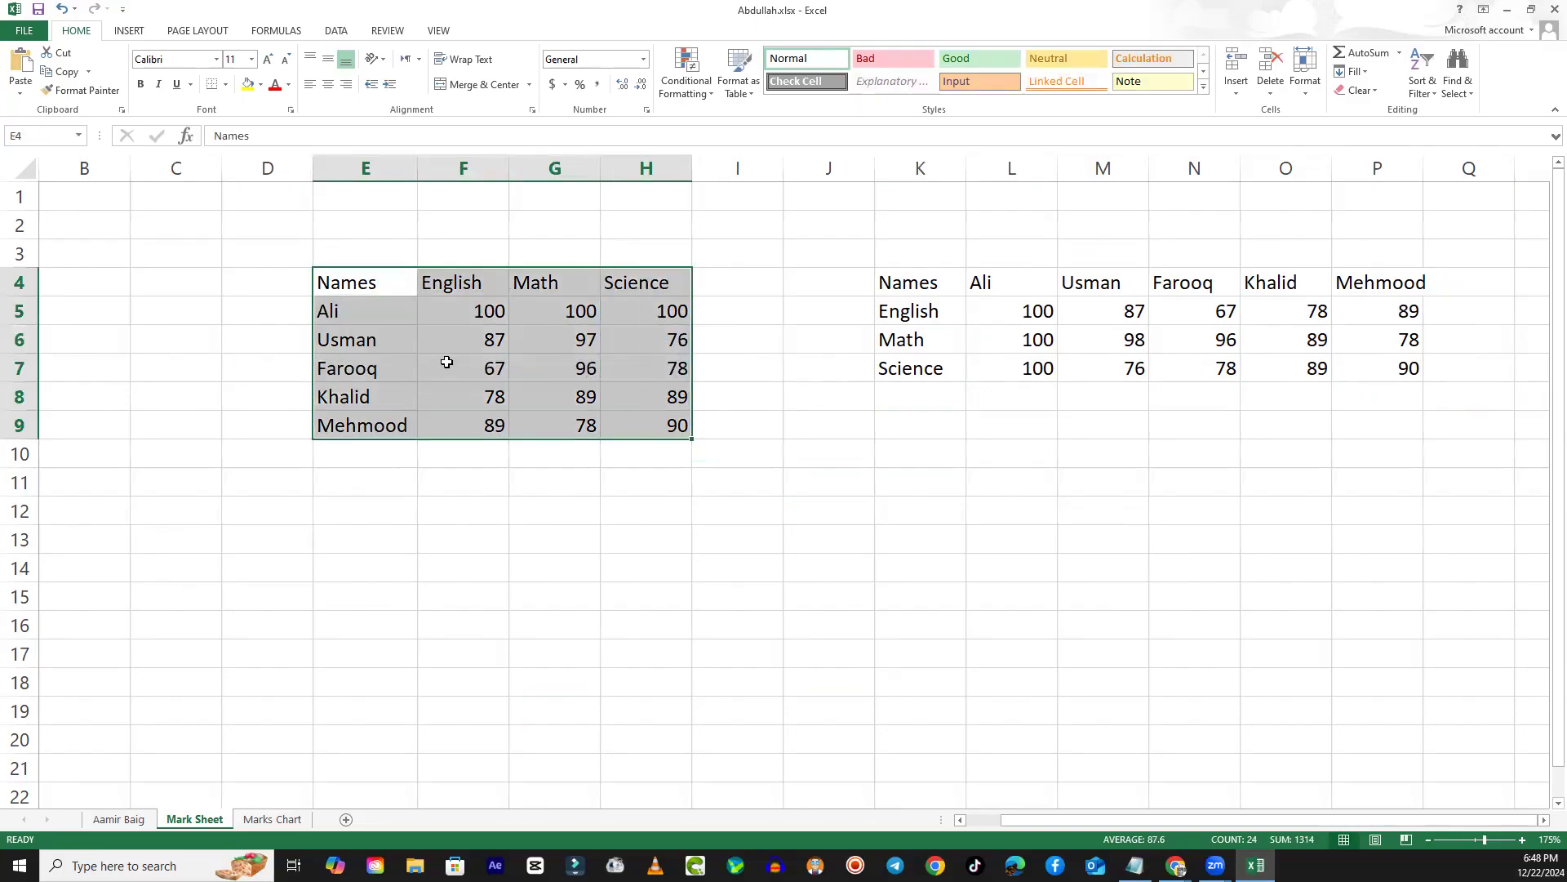
{"action": "left_click_drag", "start_coordinate": [886, 287], "coordinate": [1375, 364]}
{"action": "left_click", "coordinate": [1078, 482]}
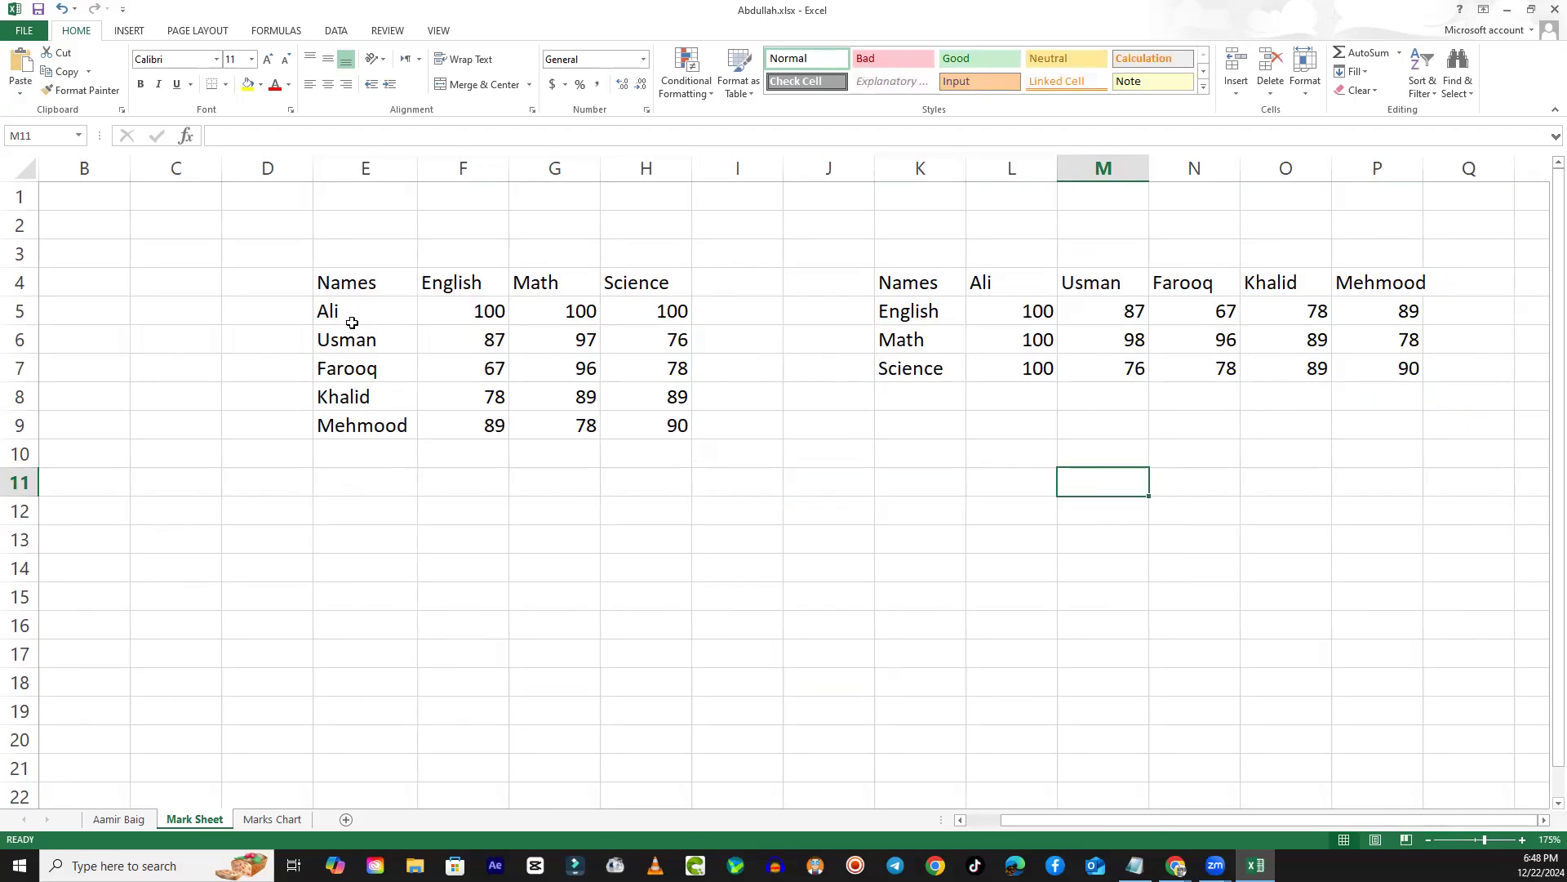
{"action": "left_click_drag", "start_coordinate": [367, 269], "coordinate": [392, 427]}
{"action": "left_click_drag", "start_coordinate": [466, 282], "coordinate": [461, 454]}
{"action": "left_click_drag", "start_coordinate": [557, 281], "coordinate": [571, 425]}
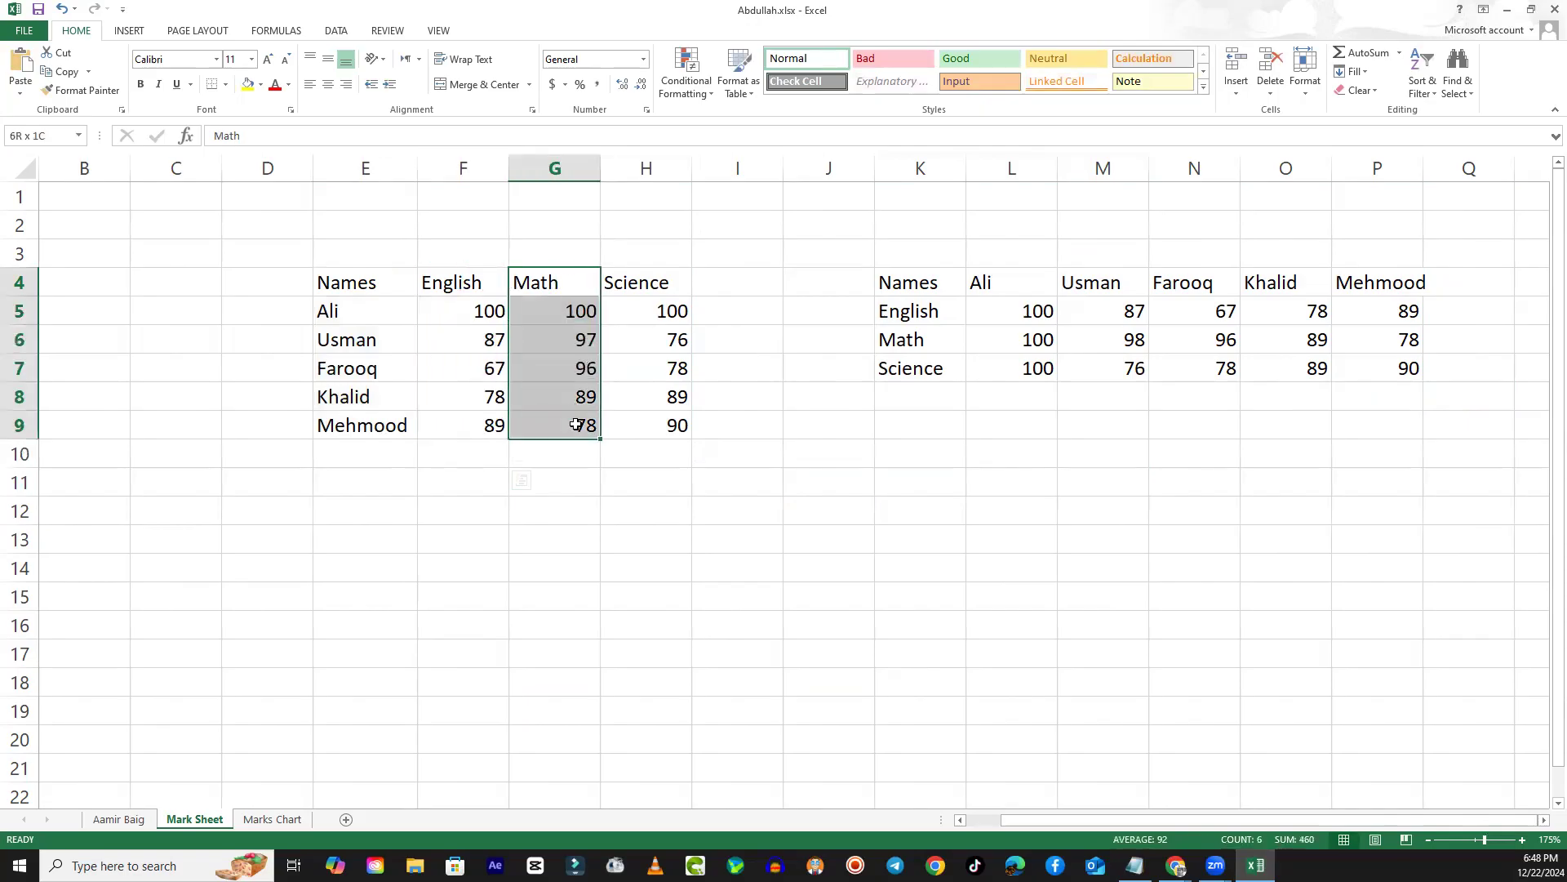
{"action": "left_click", "coordinate": [406, 319]}
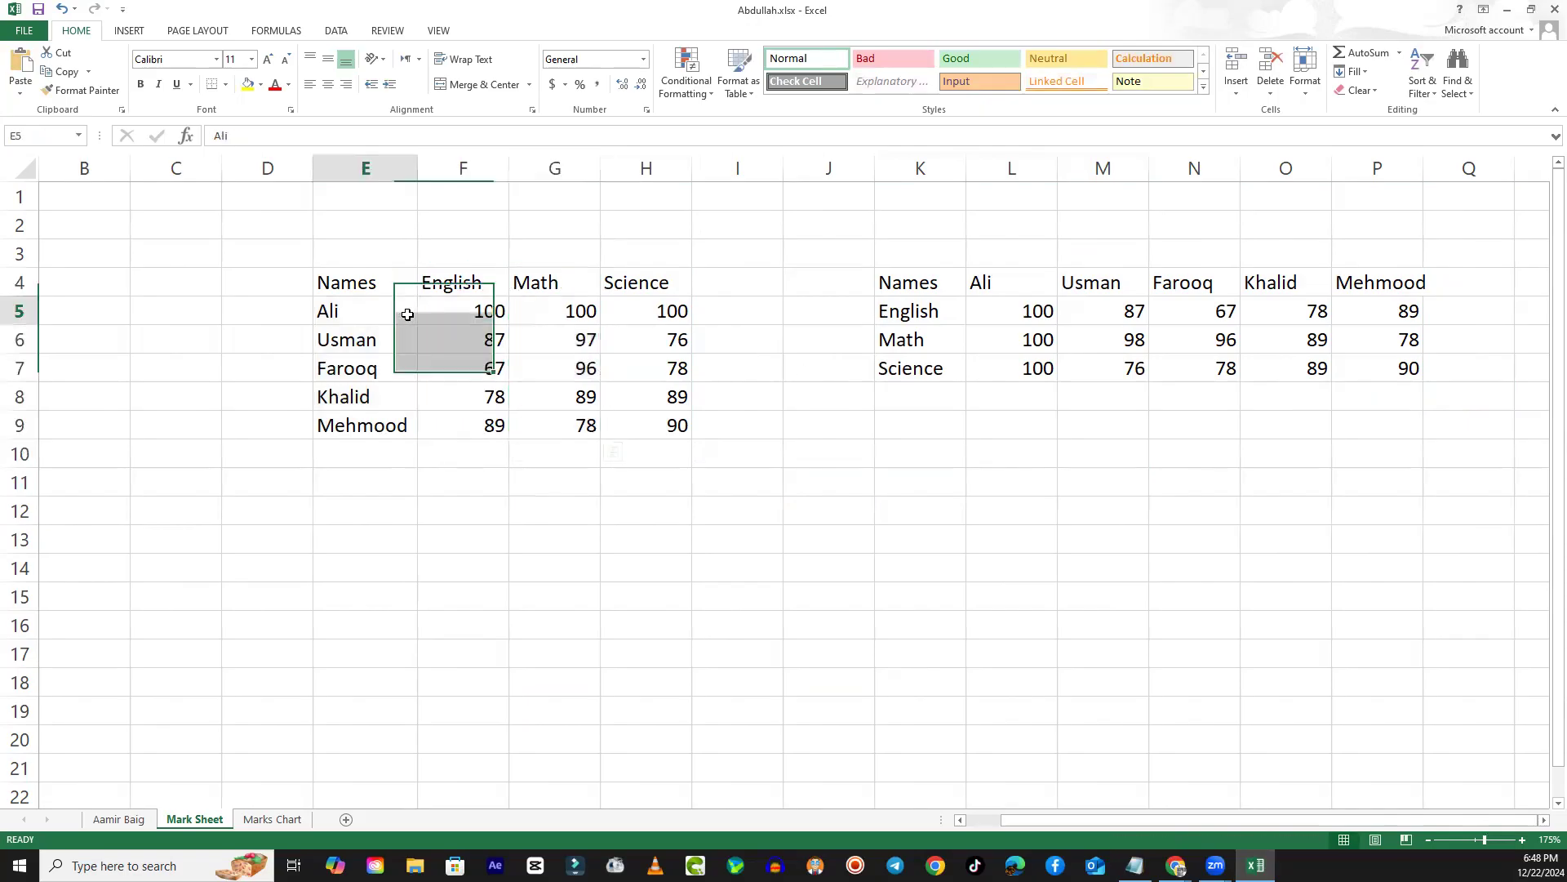
{"action": "left_click_drag", "start_coordinate": [907, 285], "coordinate": [1375, 288]}
{"action": "left_click_drag", "start_coordinate": [930, 310], "coordinate": [1354, 319]}
{"action": "left_click_drag", "start_coordinate": [961, 344], "coordinate": [1376, 347]}
{"action": "left_click_drag", "start_coordinate": [923, 369], "coordinate": [1379, 369]}
{"action": "left_click", "coordinate": [987, 512]}
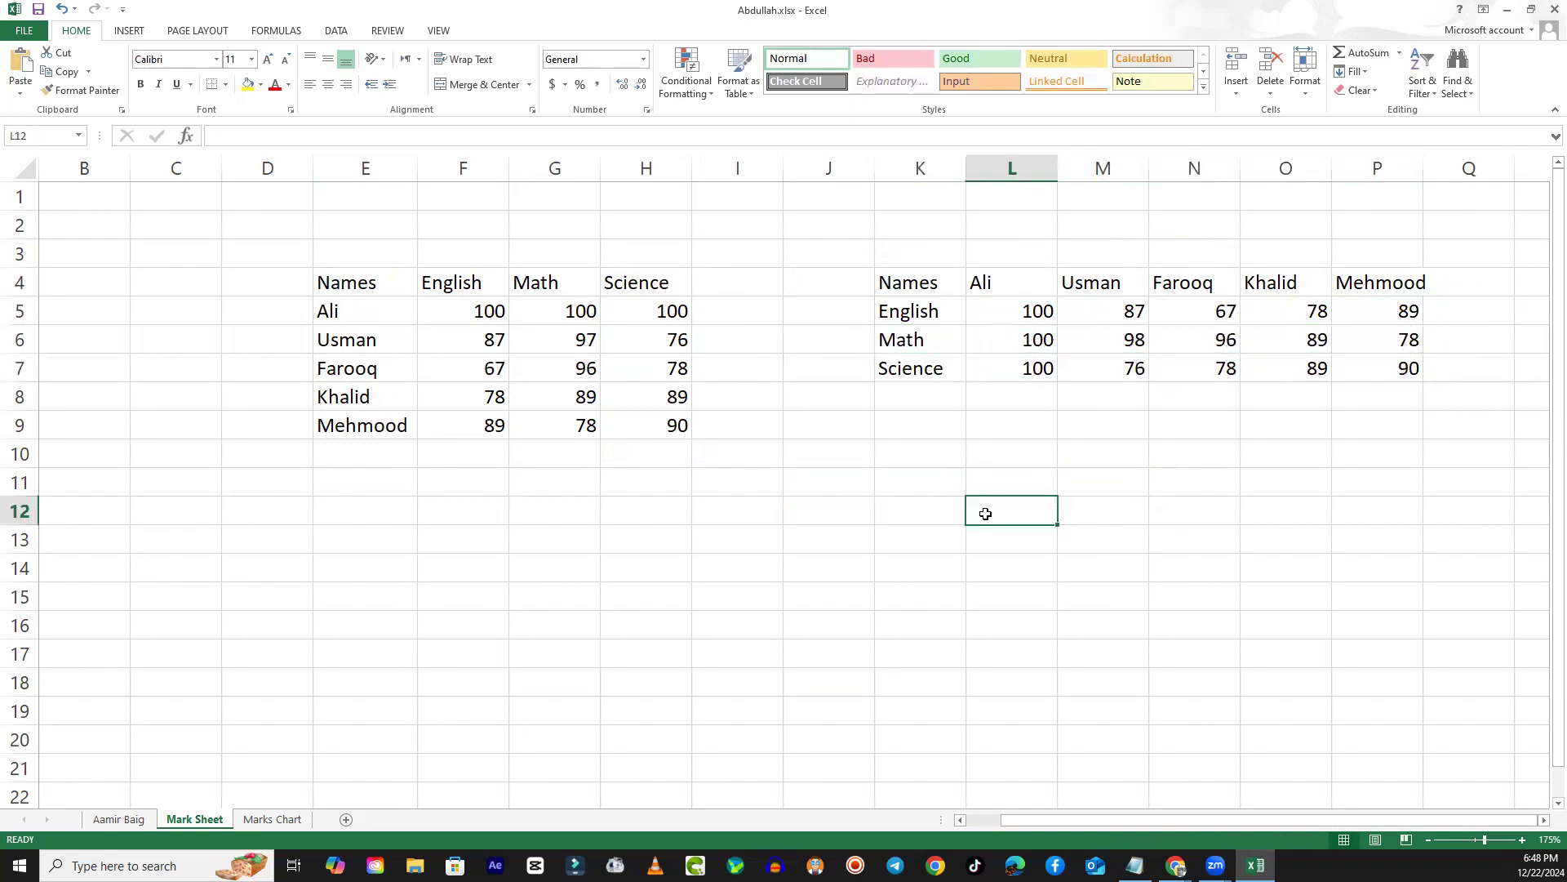
- Move the transposed marks table one column closer to the original, so that it occupies J4:O7
{"action": "left_click_drag", "start_coordinate": [902, 288], "coordinate": [1388, 374]}
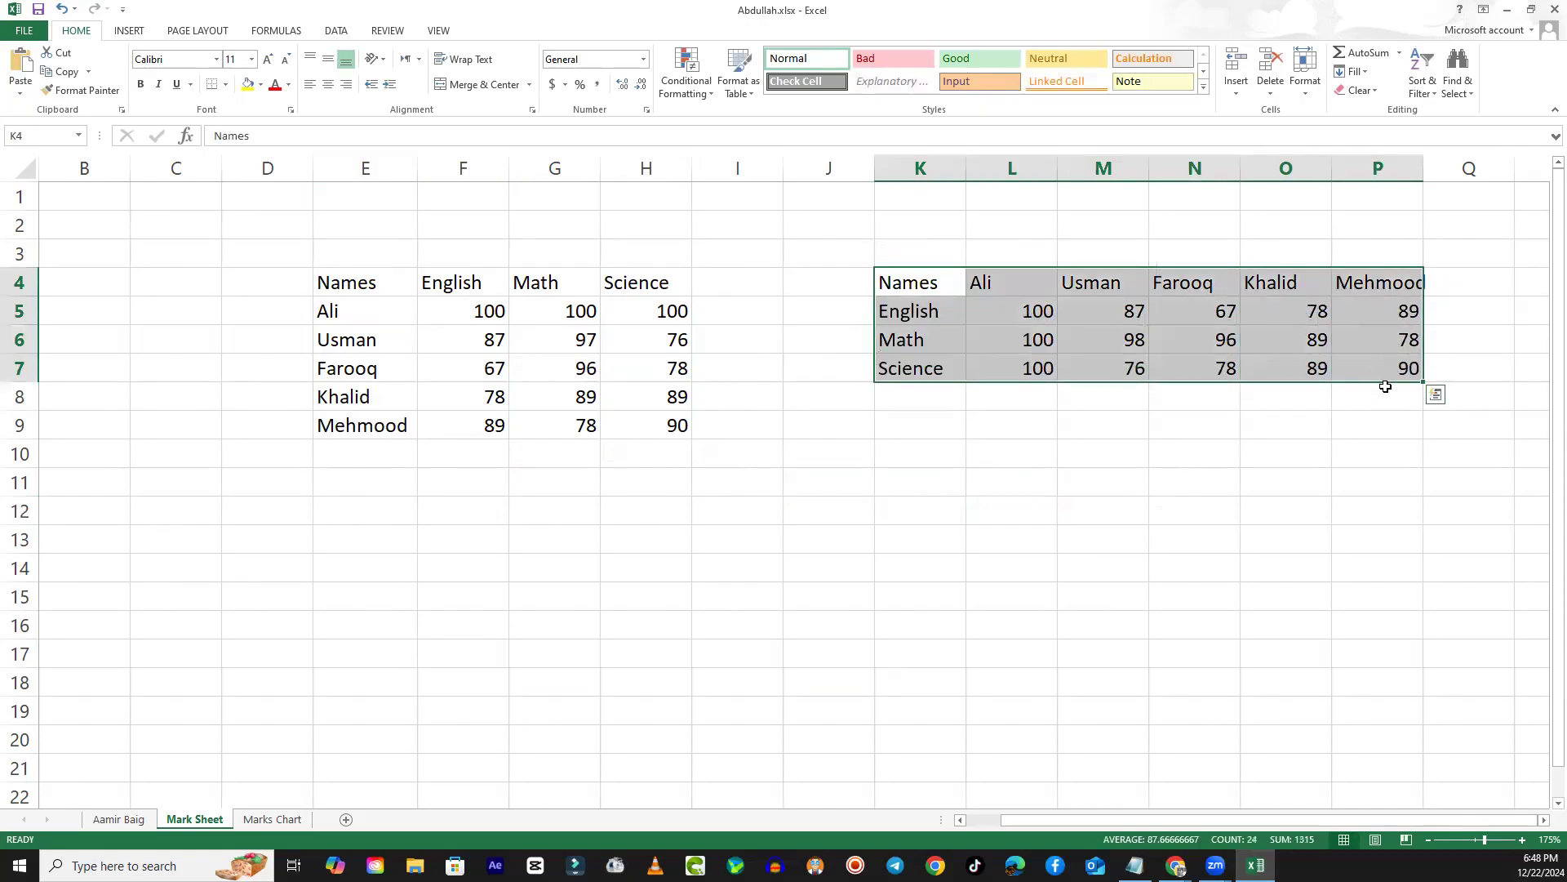
{"action": "left_click_drag", "start_coordinate": [962, 385], "coordinate": [853, 363]}
{"action": "left_click", "coordinate": [853, 534]}
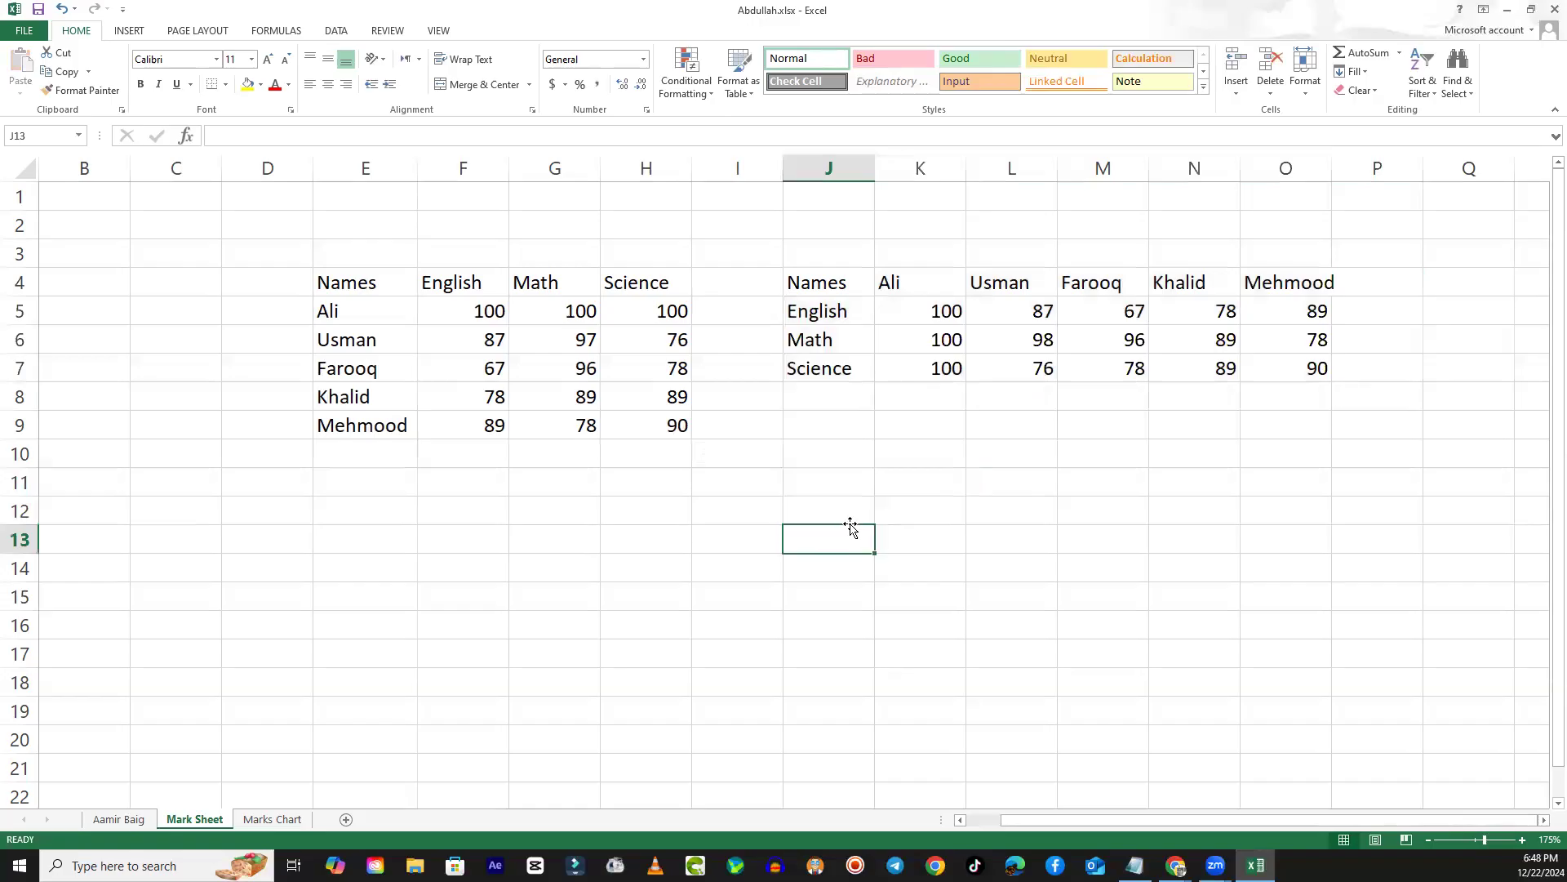
{"action": "left_click", "coordinate": [737, 499]}
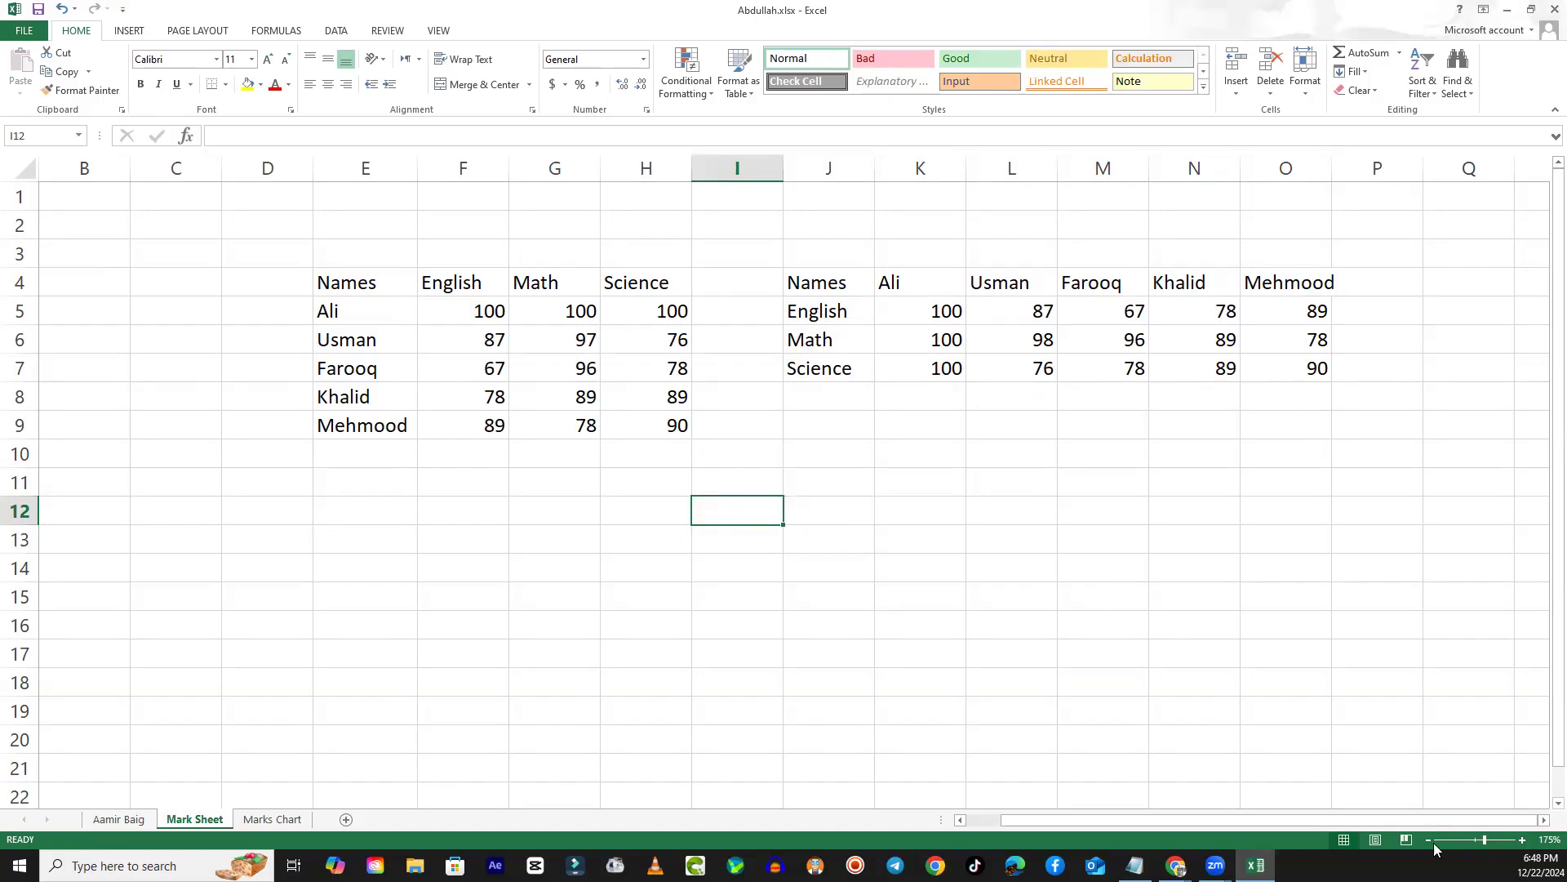
- Insert a 2-D clustered column chart from the transposed marks table J4:O7
{"action": "left_click", "coordinate": [1543, 821]}
{"action": "left_click", "coordinate": [1543, 821]}
{"action": "left_click", "coordinate": [1543, 820]}
{"action": "left_click", "coordinate": [490, 551]}
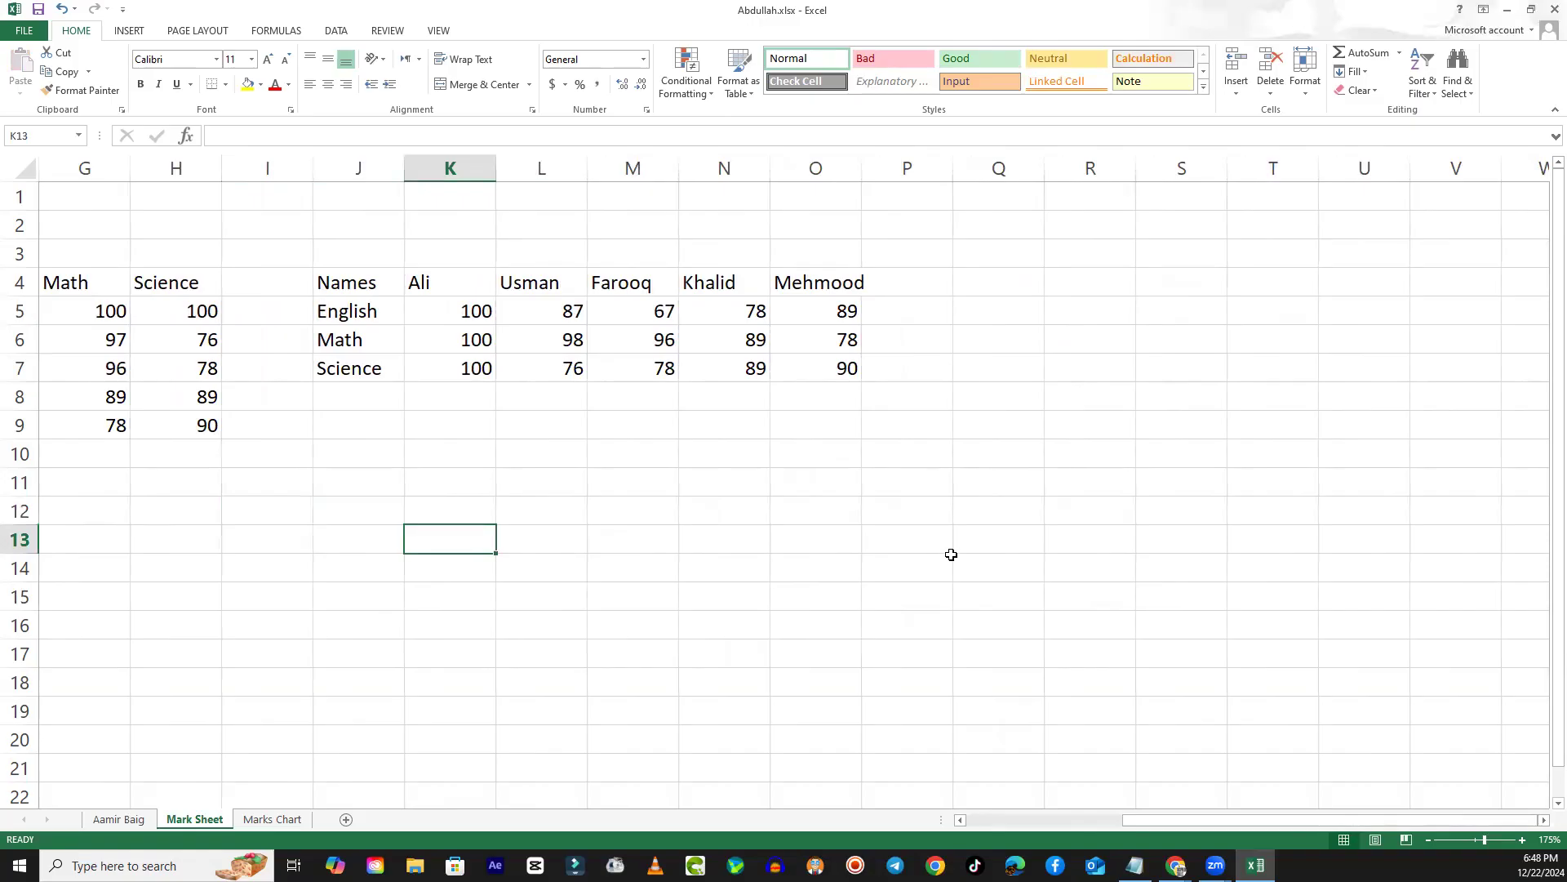
{"action": "left_click_drag", "start_coordinate": [336, 287], "coordinate": [821, 373]}
{"action": "left_click", "coordinate": [129, 33]}
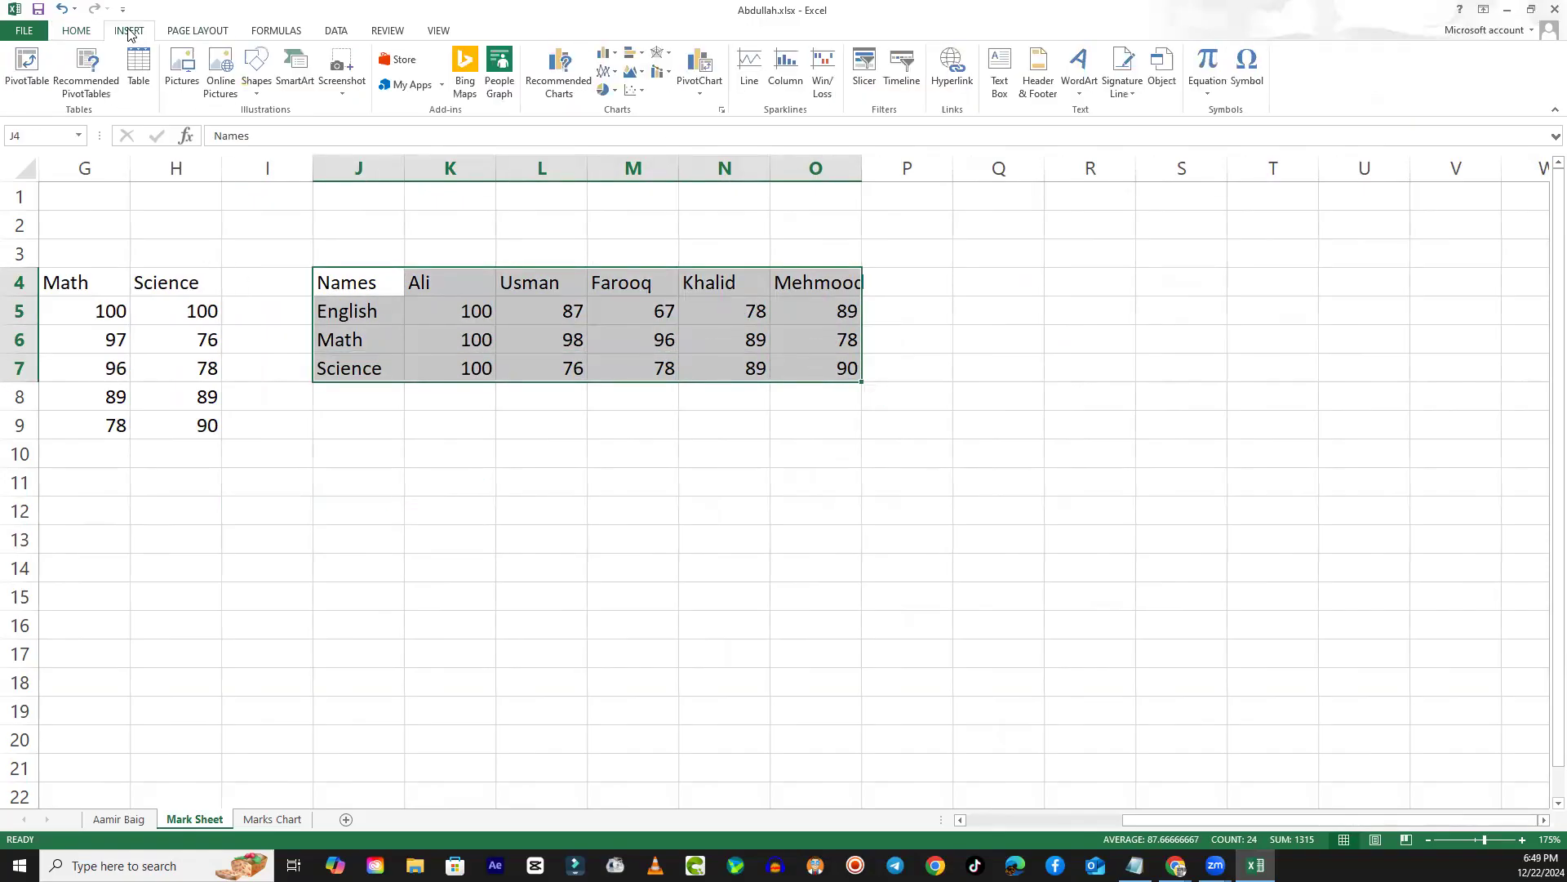
{"action": "left_click", "coordinate": [605, 55]}
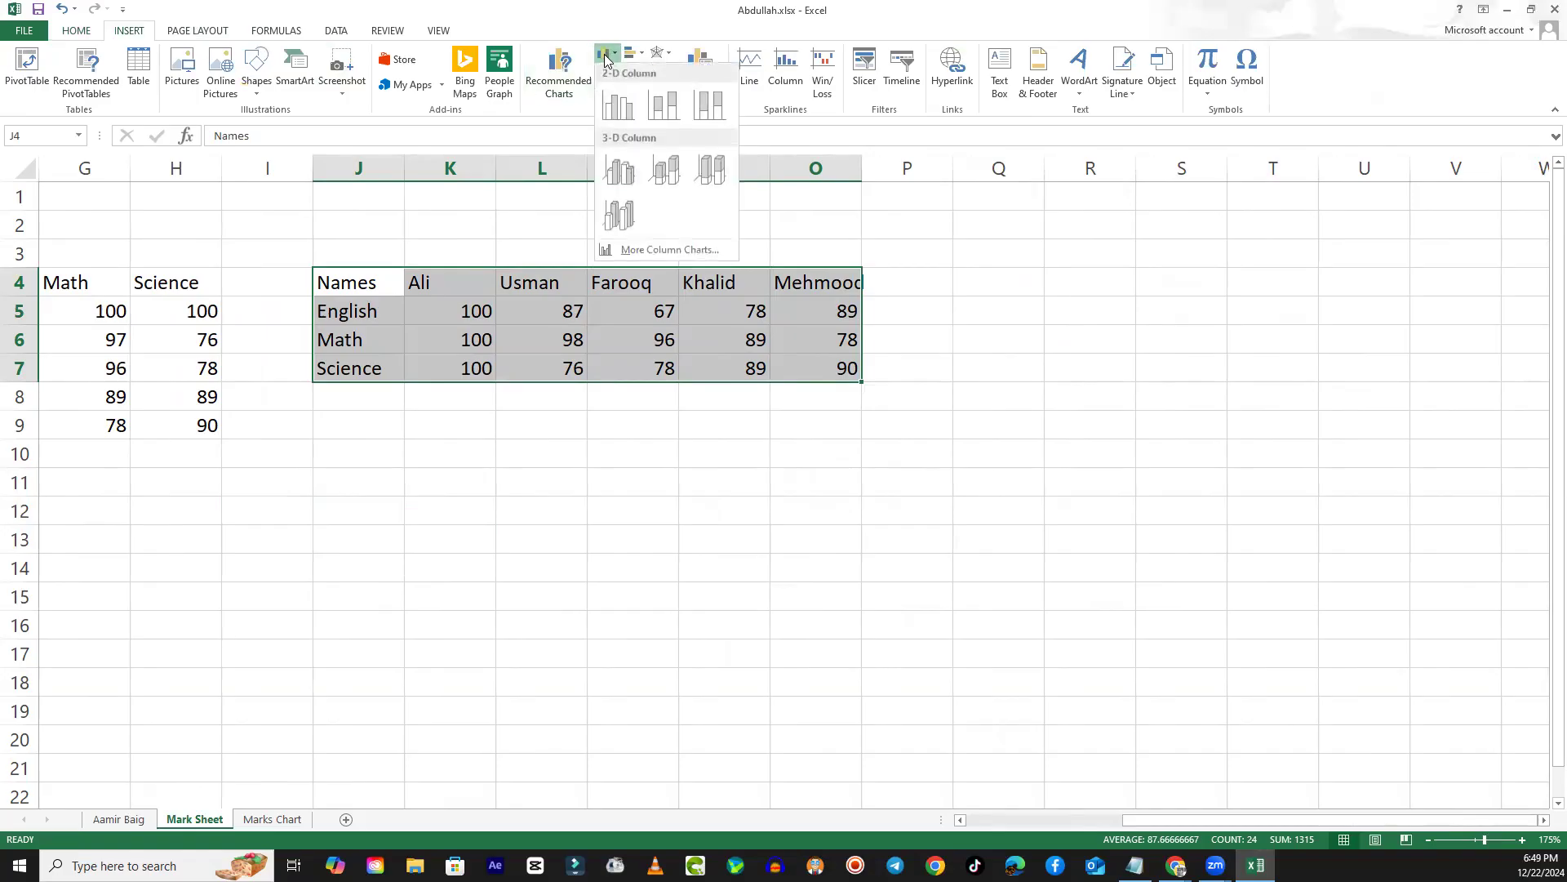
{"action": "left_click", "coordinate": [633, 109]}
- Reposition the new column chart over columns M to T, from row 1 to about row 15
{"action": "left_click_drag", "start_coordinate": [888, 320], "coordinate": [1143, 272]}
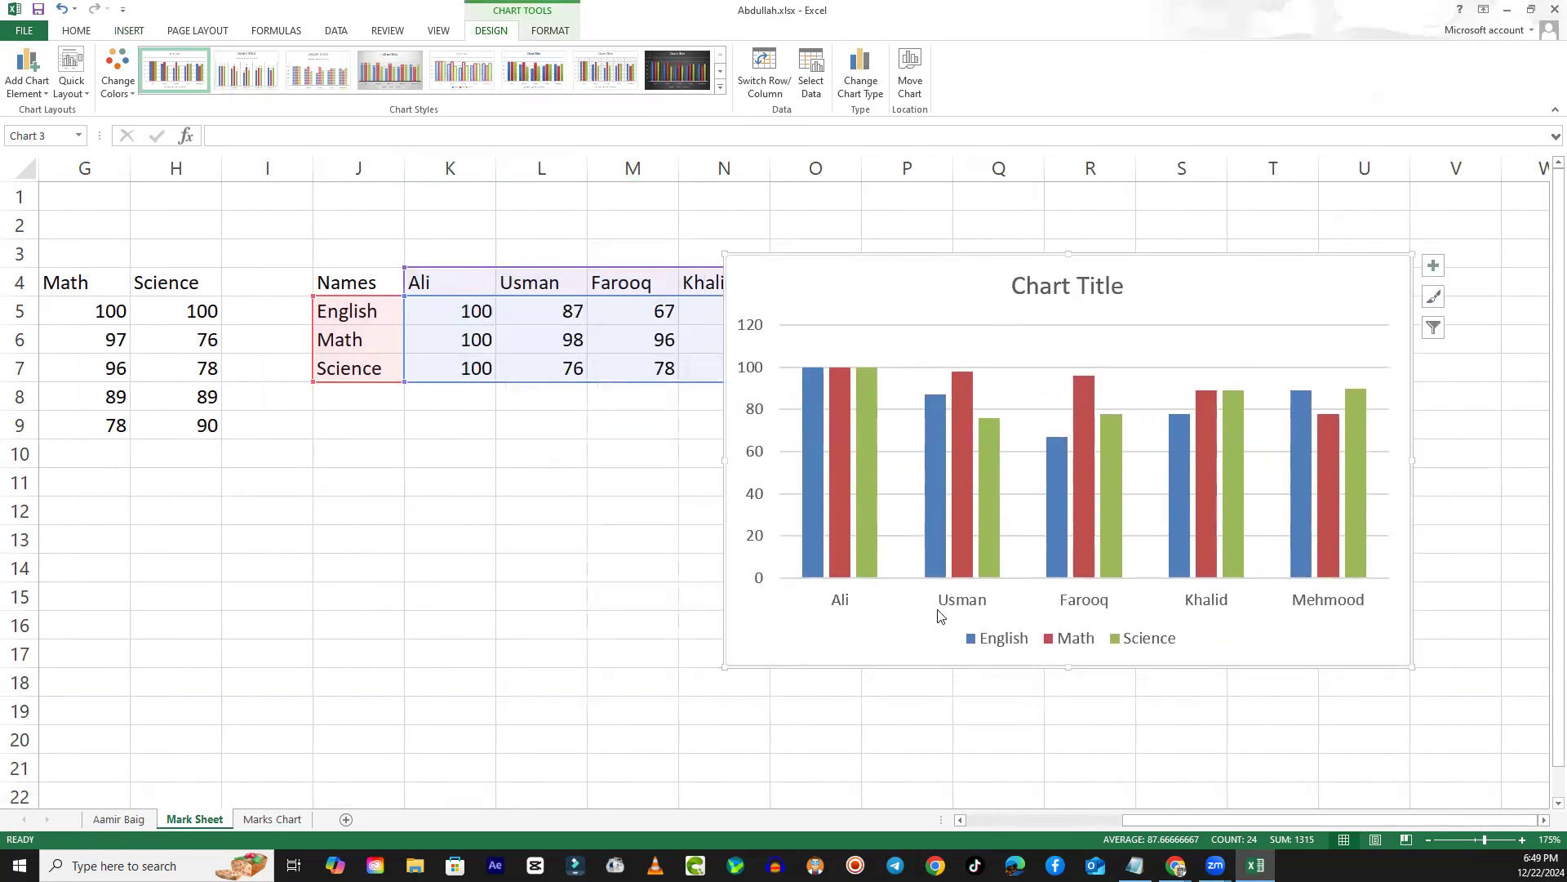
{"action": "mouse_move", "coordinate": [843, 500]}
{"action": "left_click_drag", "start_coordinate": [931, 273], "coordinate": [853, 221]}
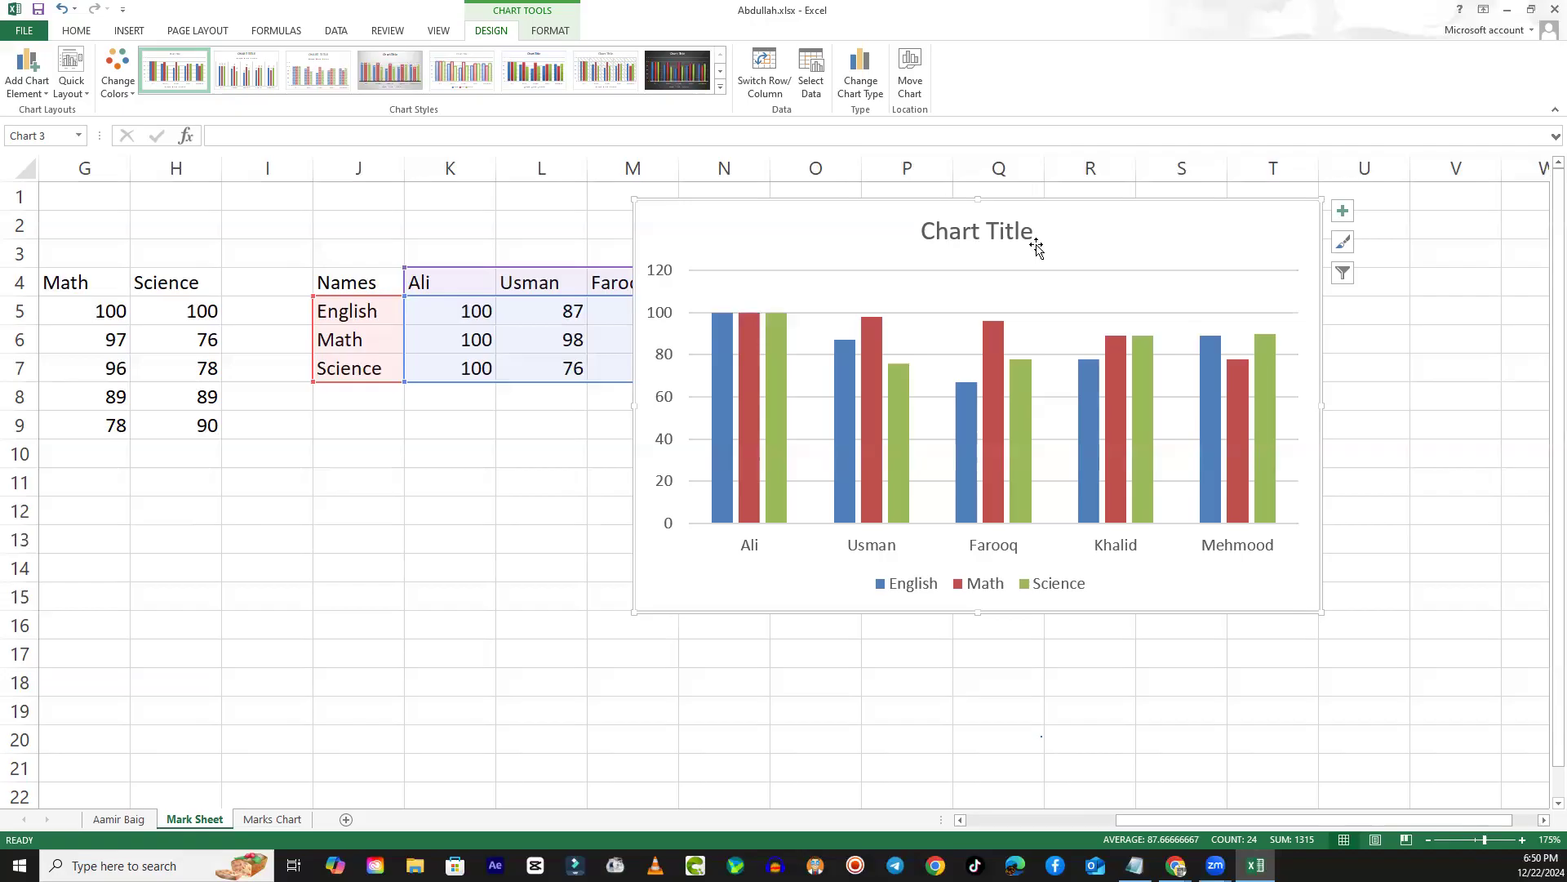
- Move the column chart directly below the transposed marks table, over columns I to P from row 8 to about row 22
{"action": "left_click_drag", "start_coordinate": [859, 228], "coordinate": [476, 427]}
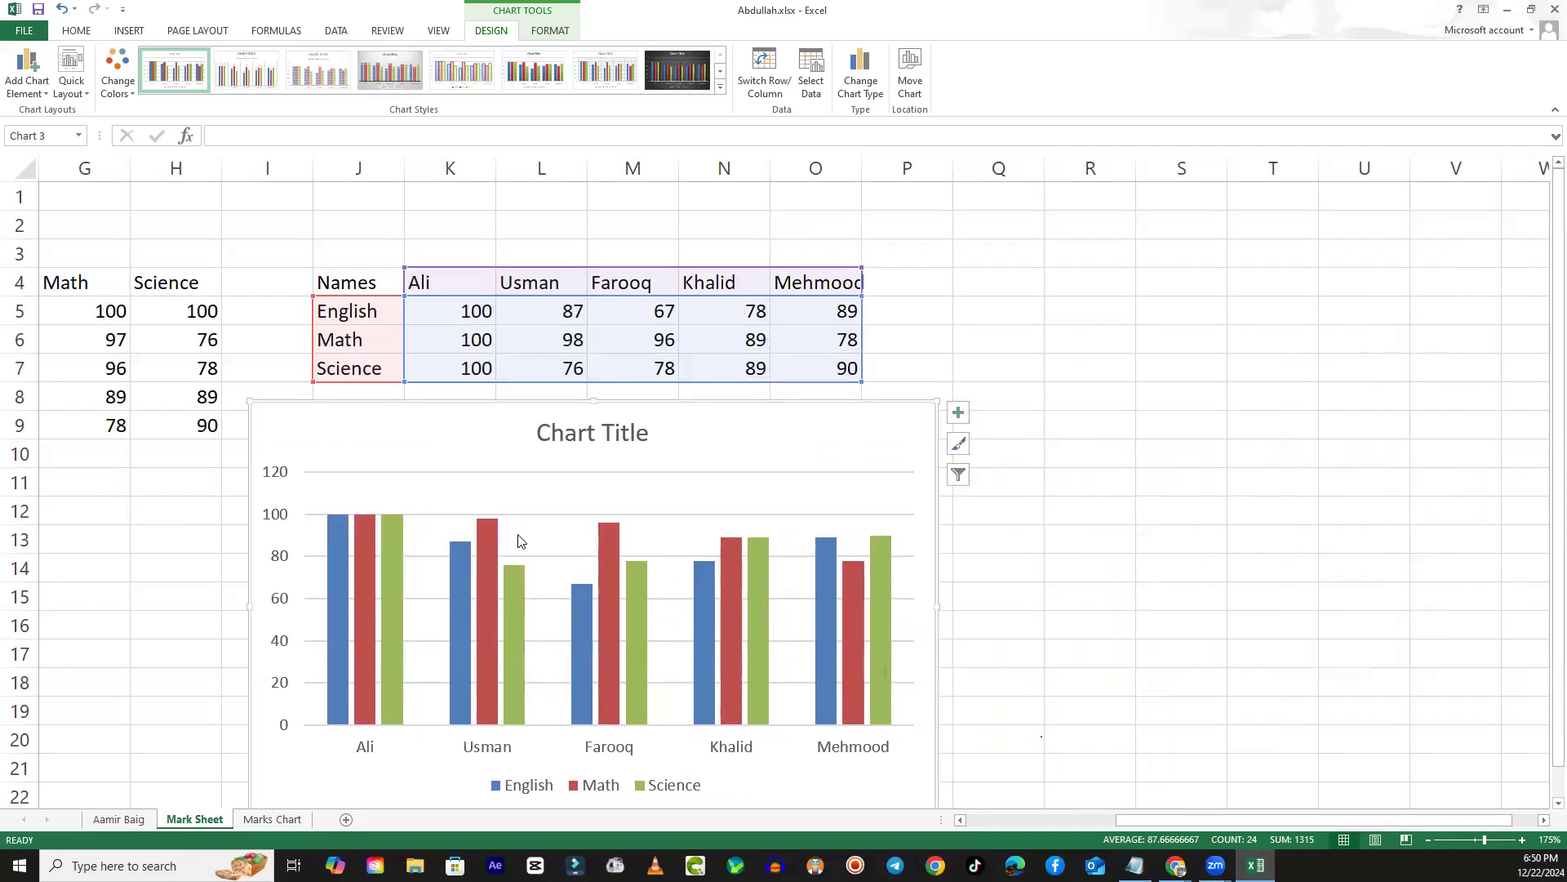
{"action": "scroll", "coordinate": [471, 594], "scroll_direction": "down", "scroll_amount": 2}
{"action": "scroll", "coordinate": [471, 593], "scroll_direction": "up", "scroll_amount": 1}
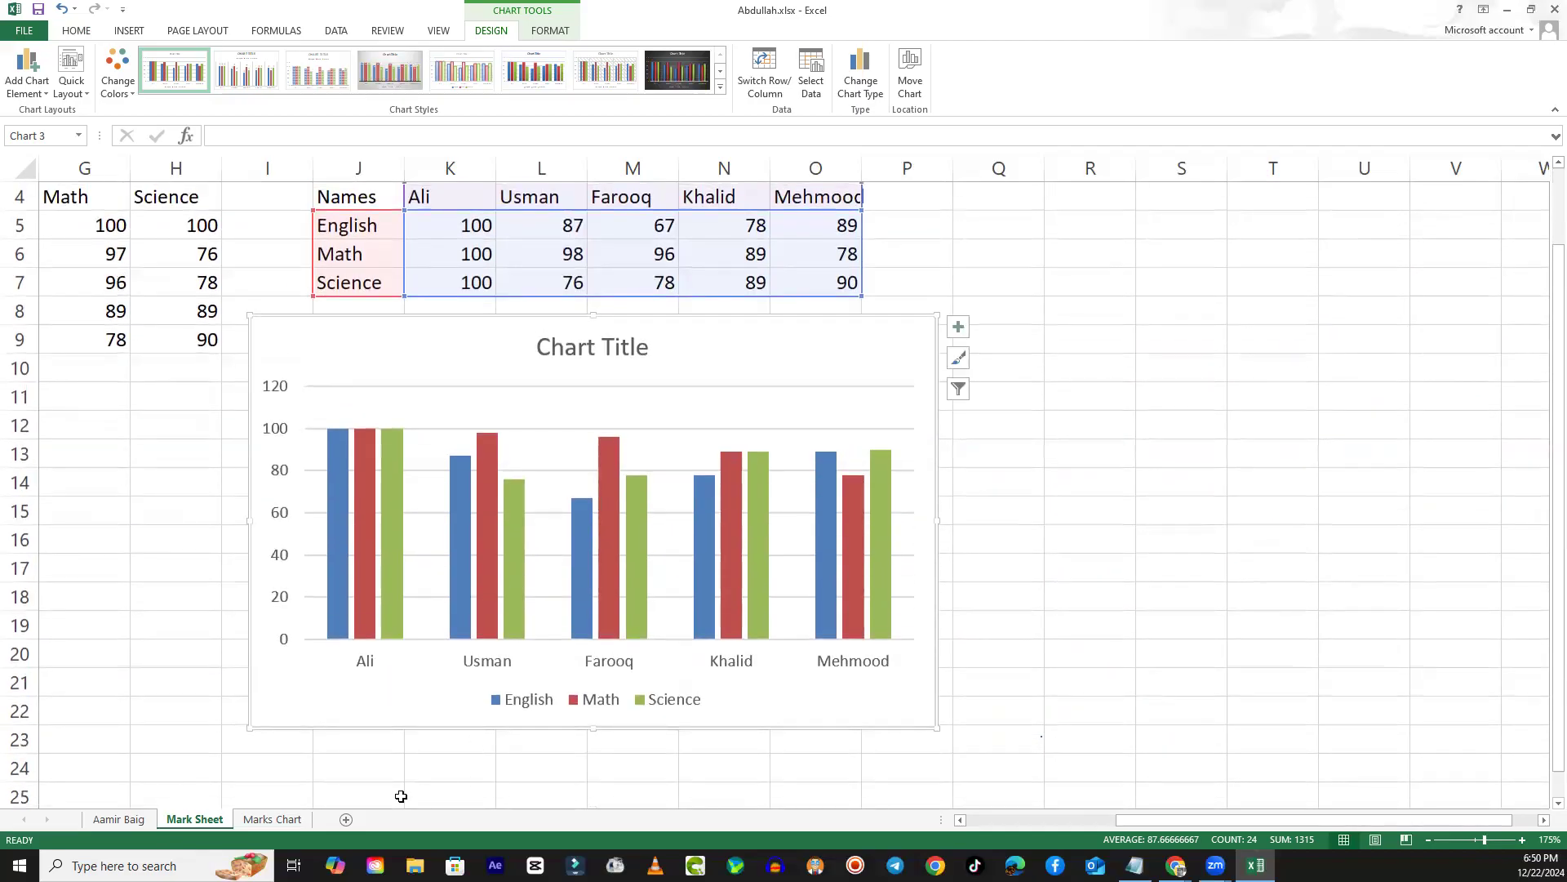
{"action": "scroll", "coordinate": [290, 601], "scroll_direction": "up", "scroll_amount": 1}
- Compare the Science column H4:H9 of the original table with the English row of the transposed table
{"action": "left_click_drag", "start_coordinate": [161, 289], "coordinate": [146, 429]}
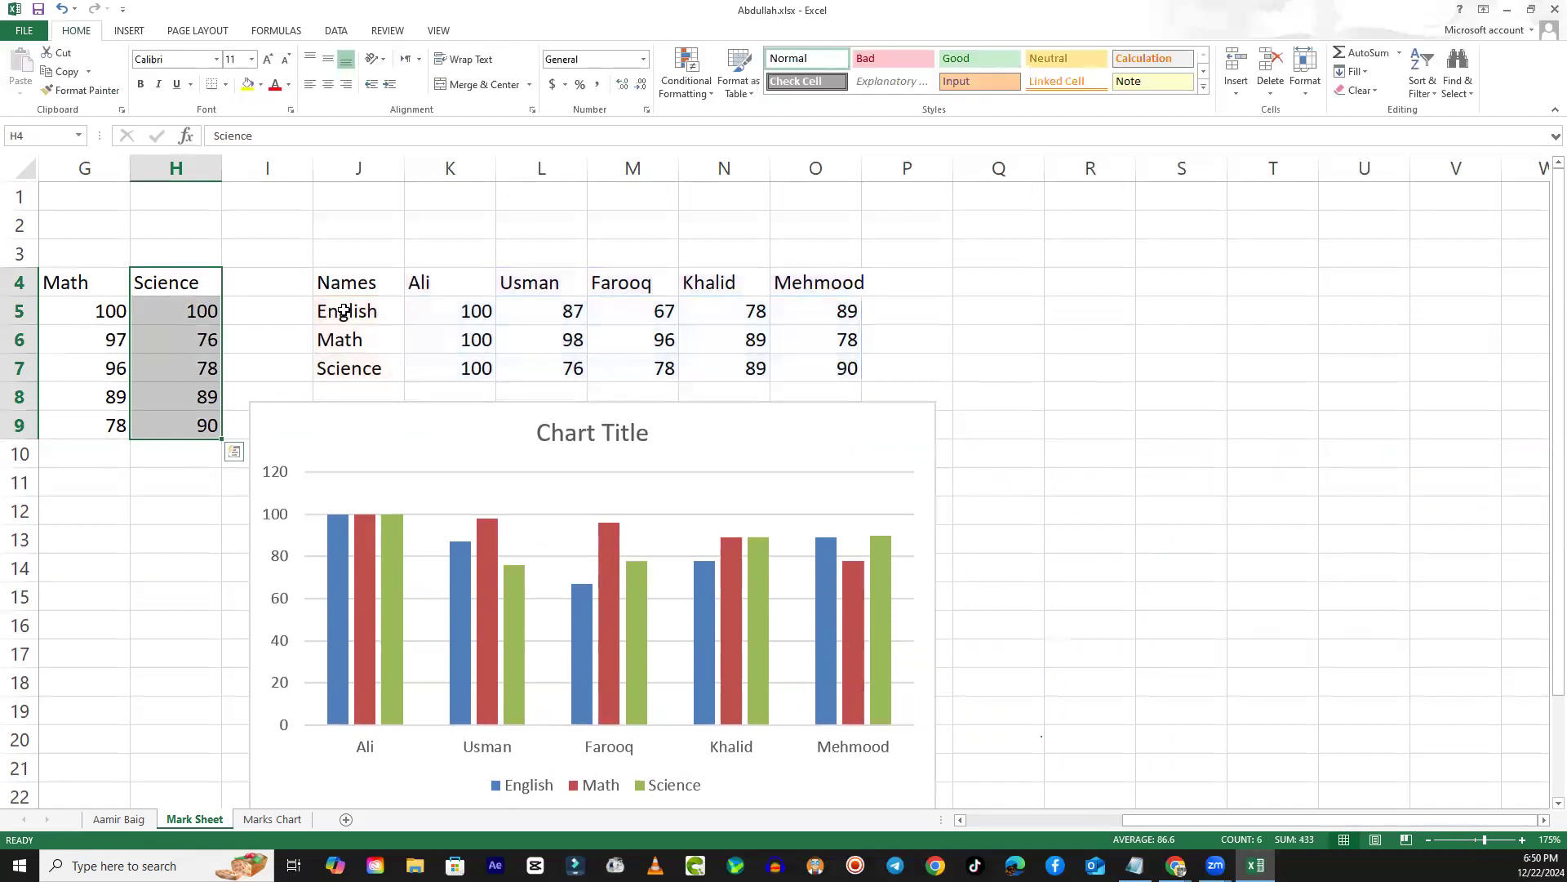
{"action": "left_click_drag", "start_coordinate": [351, 313], "coordinate": [560, 315]}
{"action": "left_click", "coordinate": [1033, 430]}
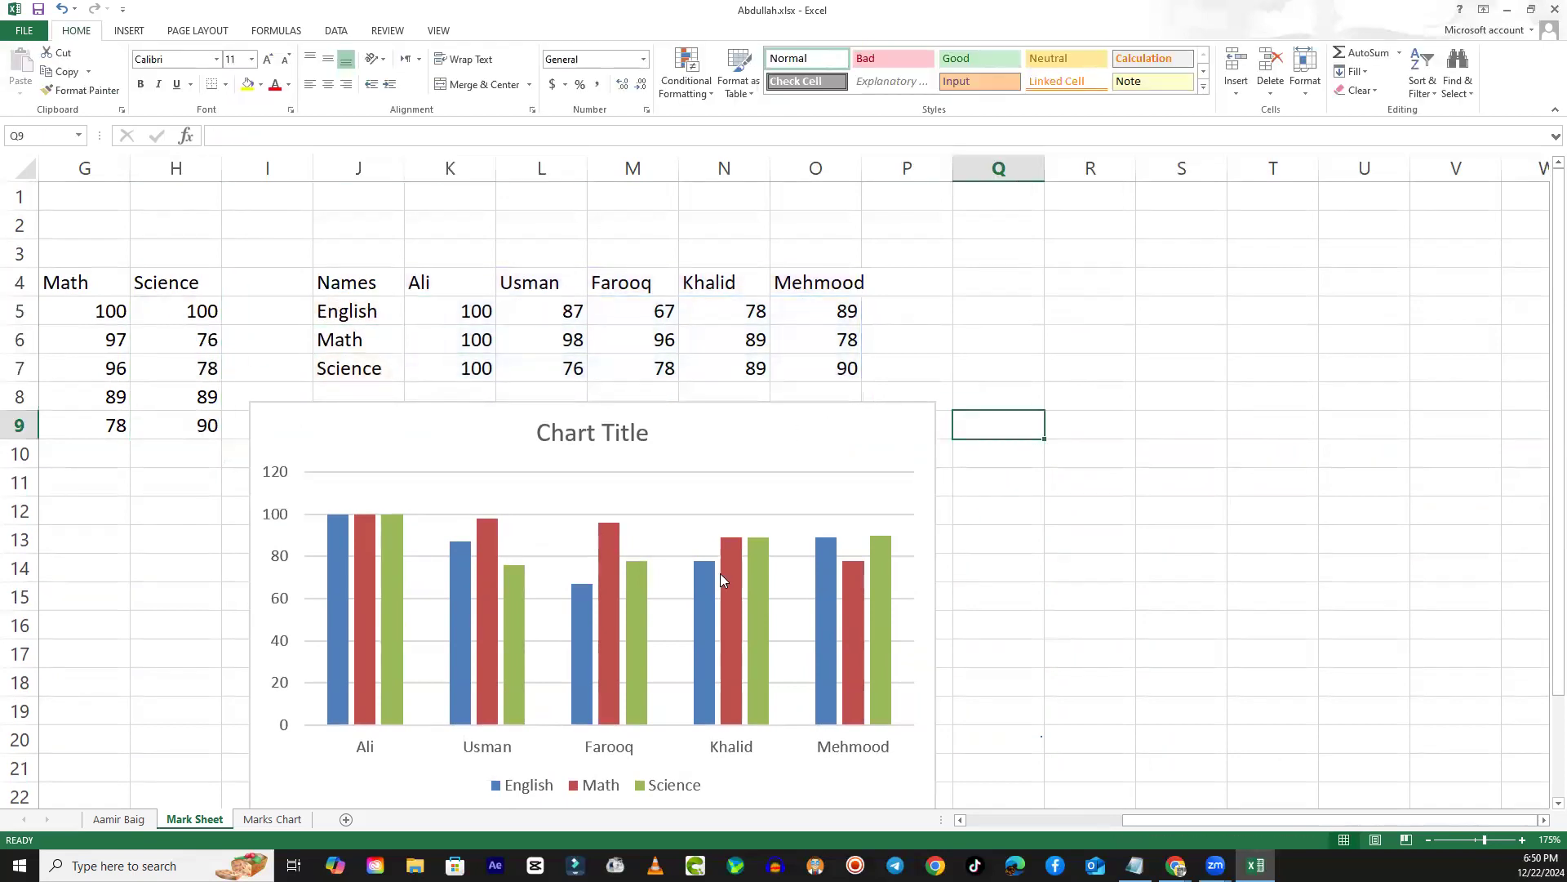
- Shift the chart over columns K to Q and switch its rows and columns so that the subjects become the categories
{"action": "scroll", "coordinate": [744, 665], "scroll_direction": "down", "scroll_amount": 1}
{"action": "left_click_drag", "start_coordinate": [627, 361], "coordinate": [772, 352]}
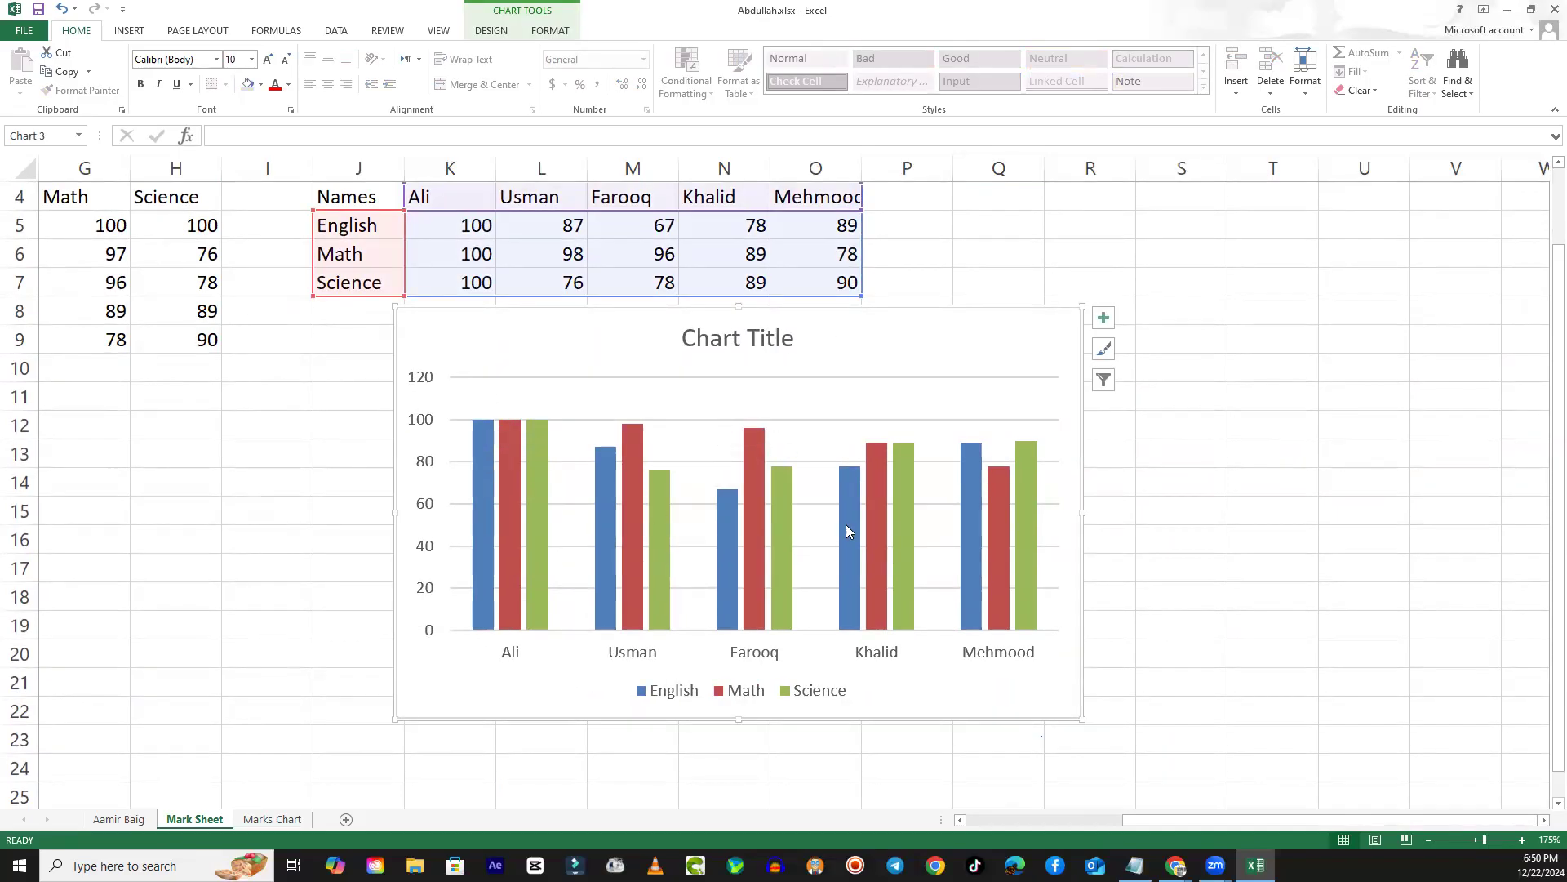
{"action": "left_click", "coordinate": [491, 31]}
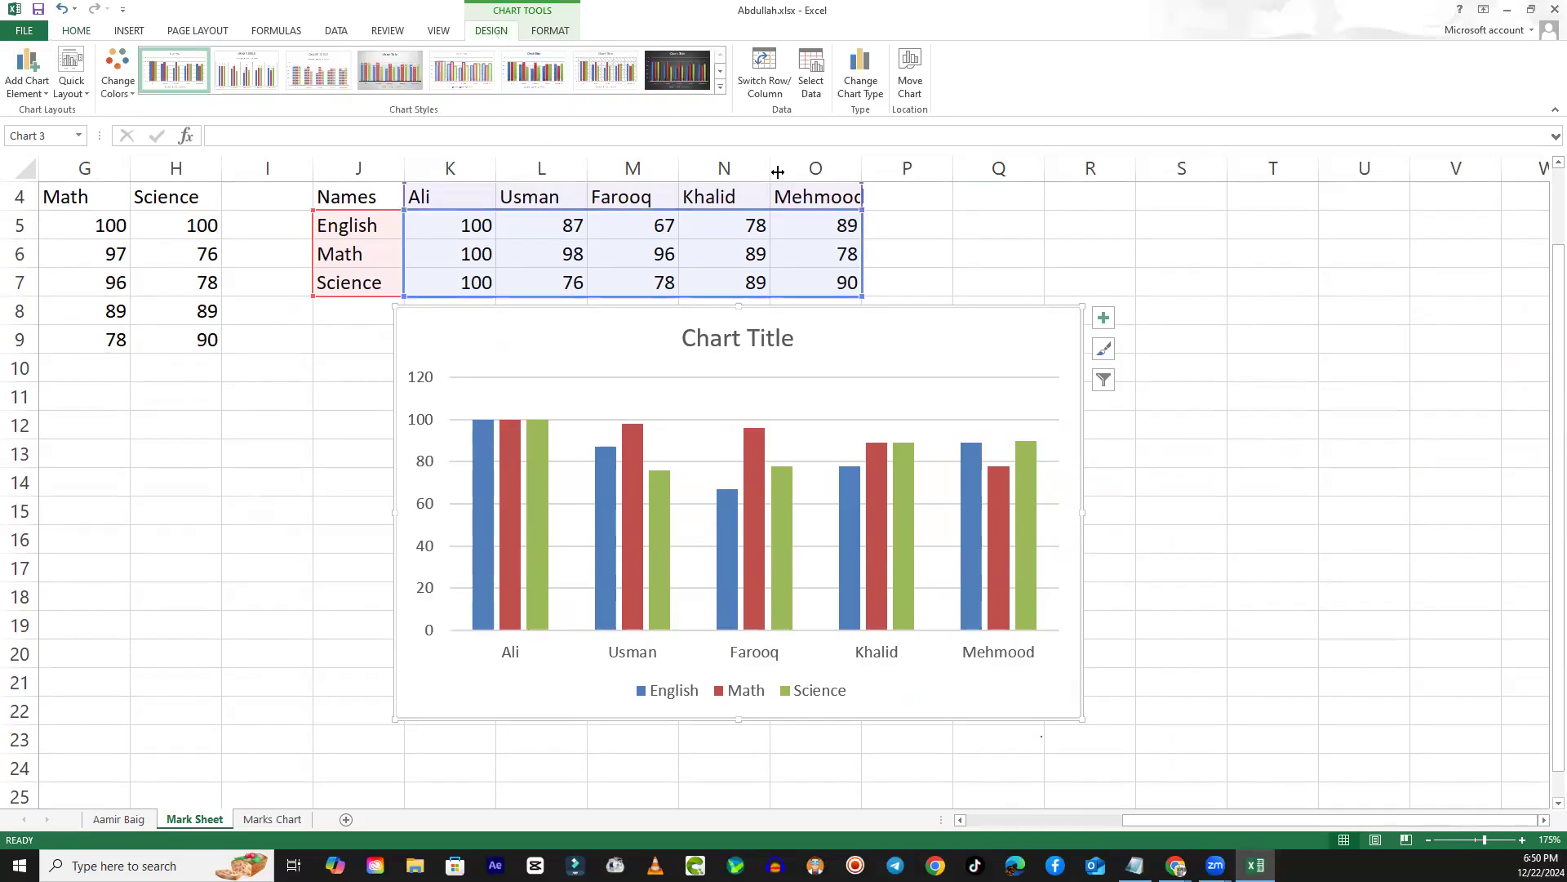
{"action": "left_click", "coordinate": [765, 86]}
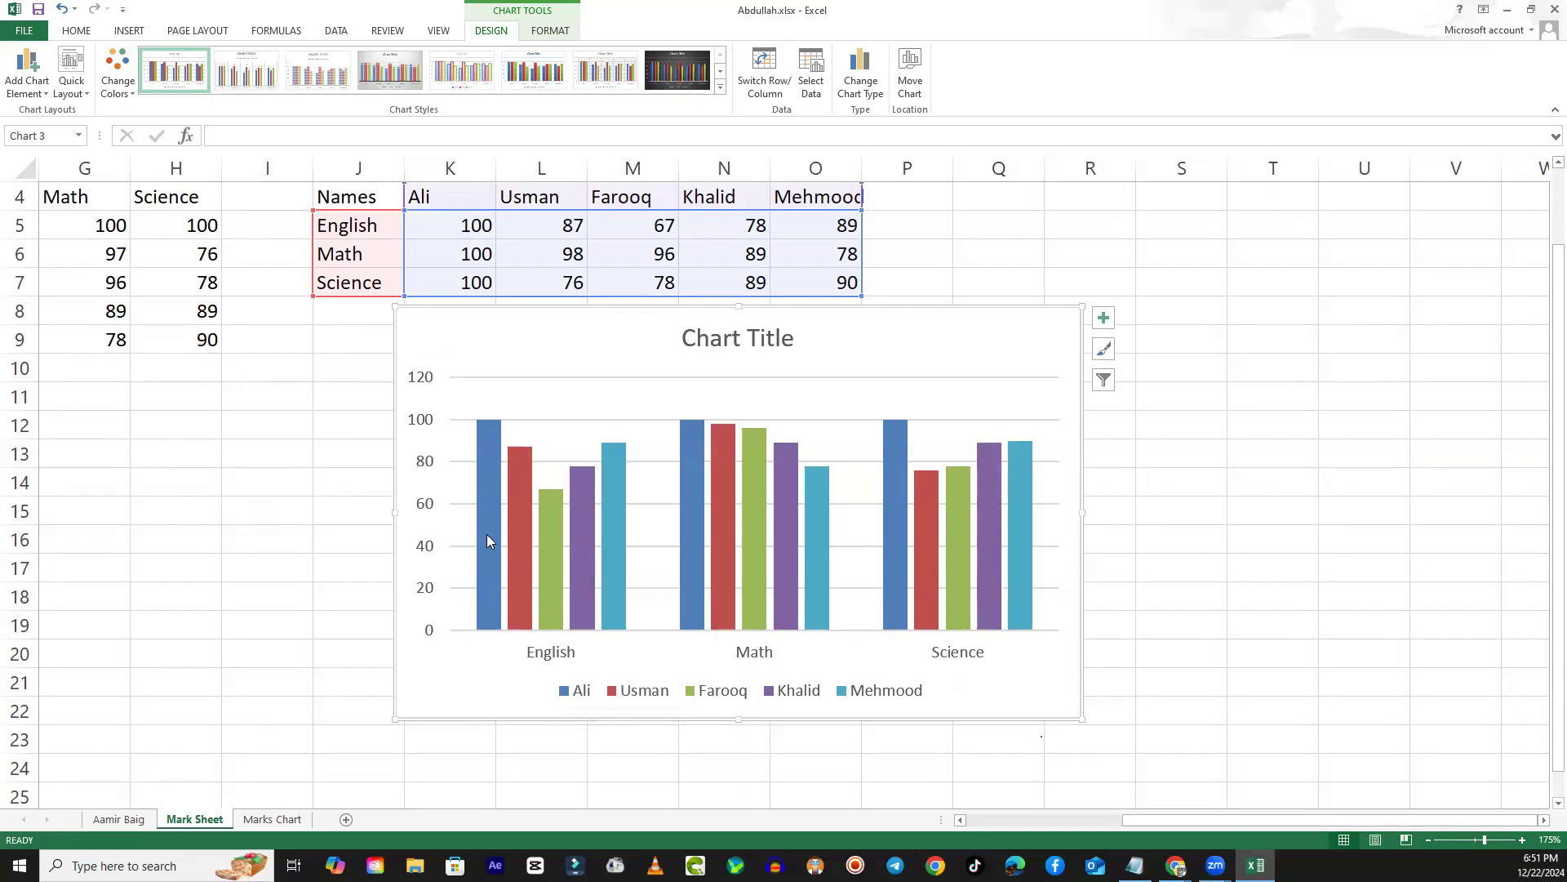
- Switch the chart's rows and columns back and forth to compare students and subjects as categories, ending with subjects
{"action": "mouse_move", "coordinate": [488, 535]}
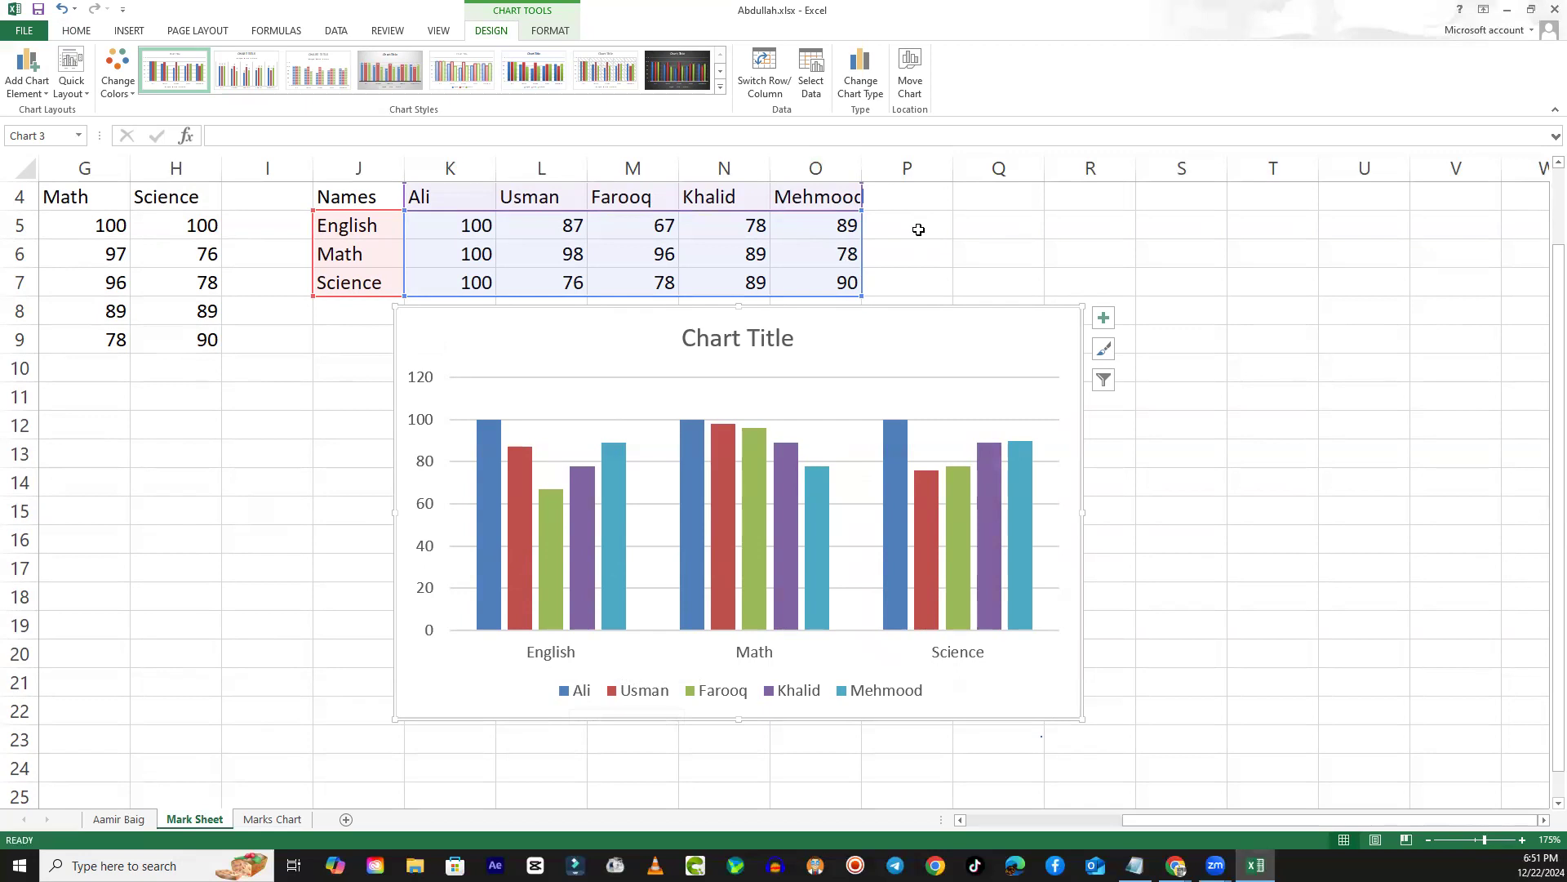
{"action": "left_click", "coordinate": [762, 84]}
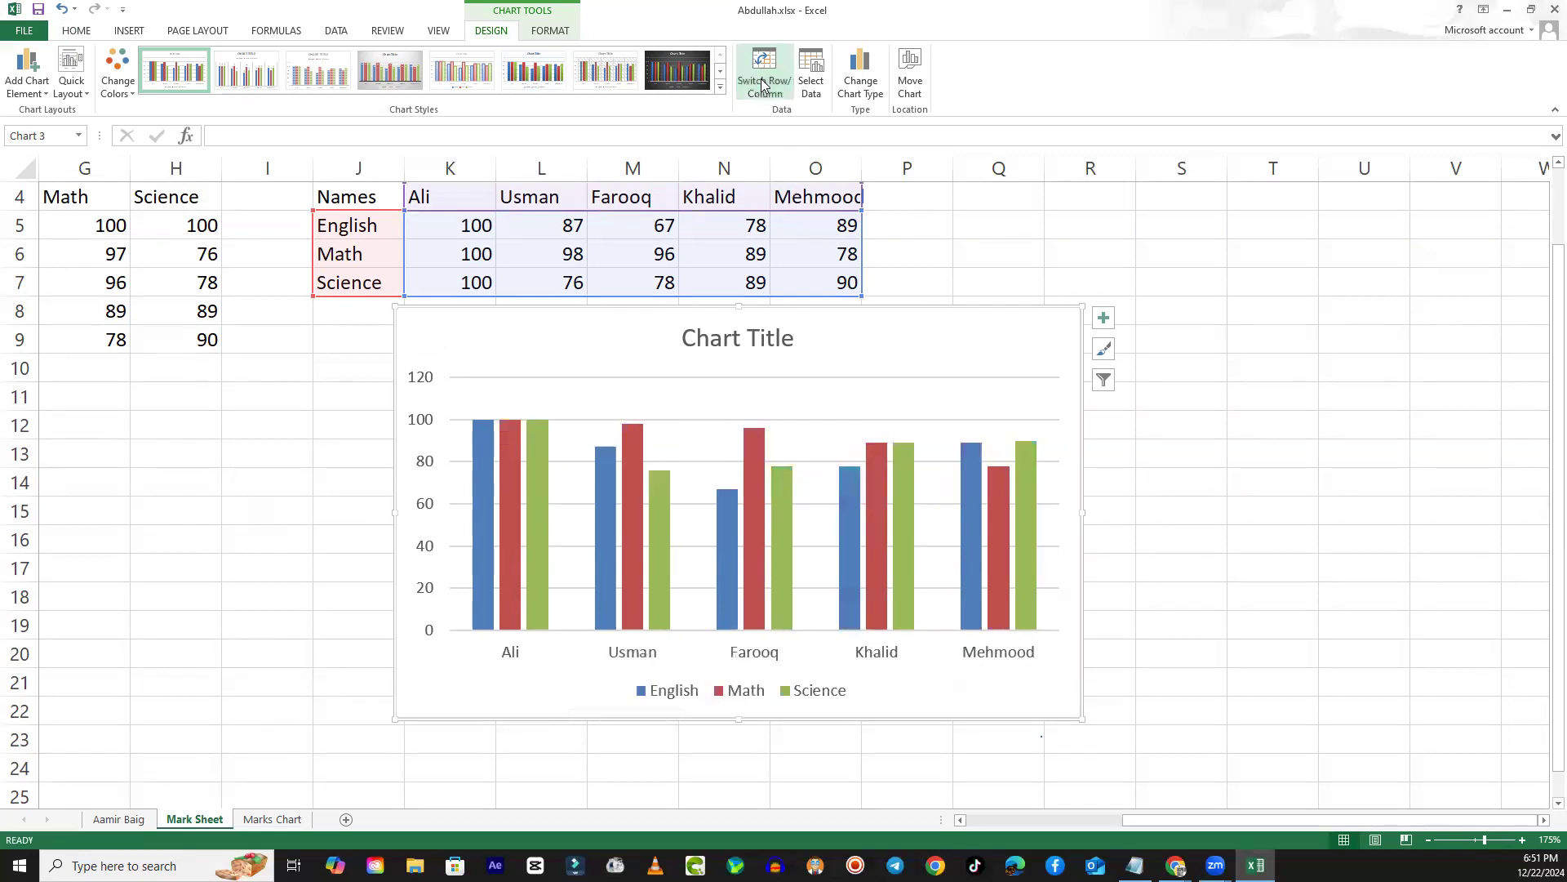
{"action": "left_click", "coordinate": [762, 85]}
{"action": "left_click", "coordinate": [762, 84]}
{"action": "left_click", "coordinate": [760, 69]}
{"action": "left_click", "coordinate": [760, 69]}
{"action": "left_click", "coordinate": [760, 69]}
{"action": "left_click", "coordinate": [760, 70]}
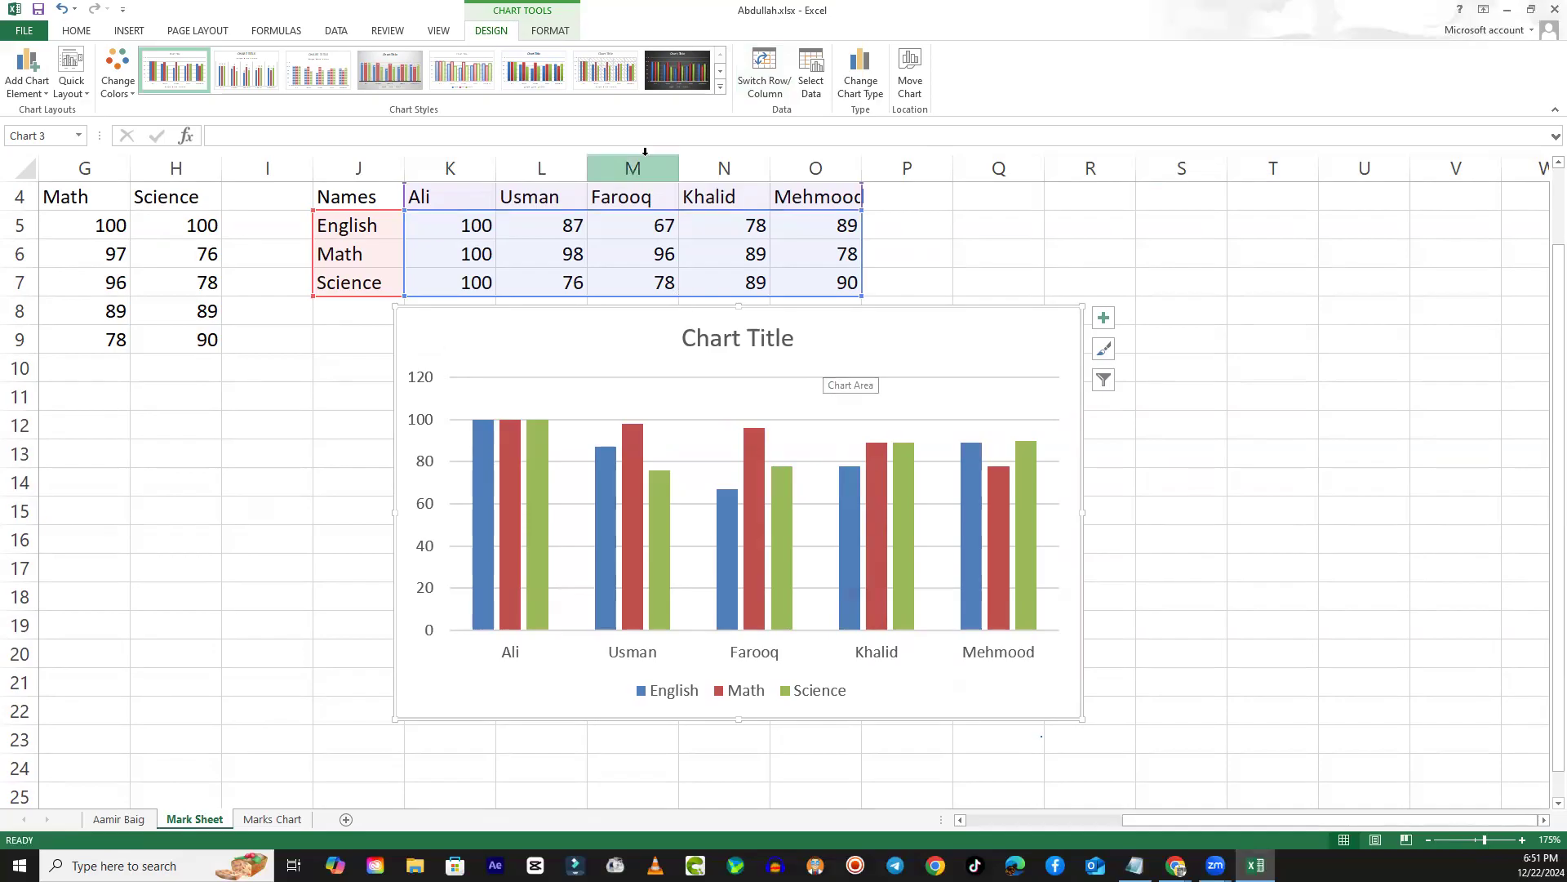
{"action": "left_click", "coordinate": [763, 70]}
- Cut the column chart grouped by subject and paste it on the Marks Chart sheet at cell O13
{"action": "right_click", "coordinate": [834, 350]}
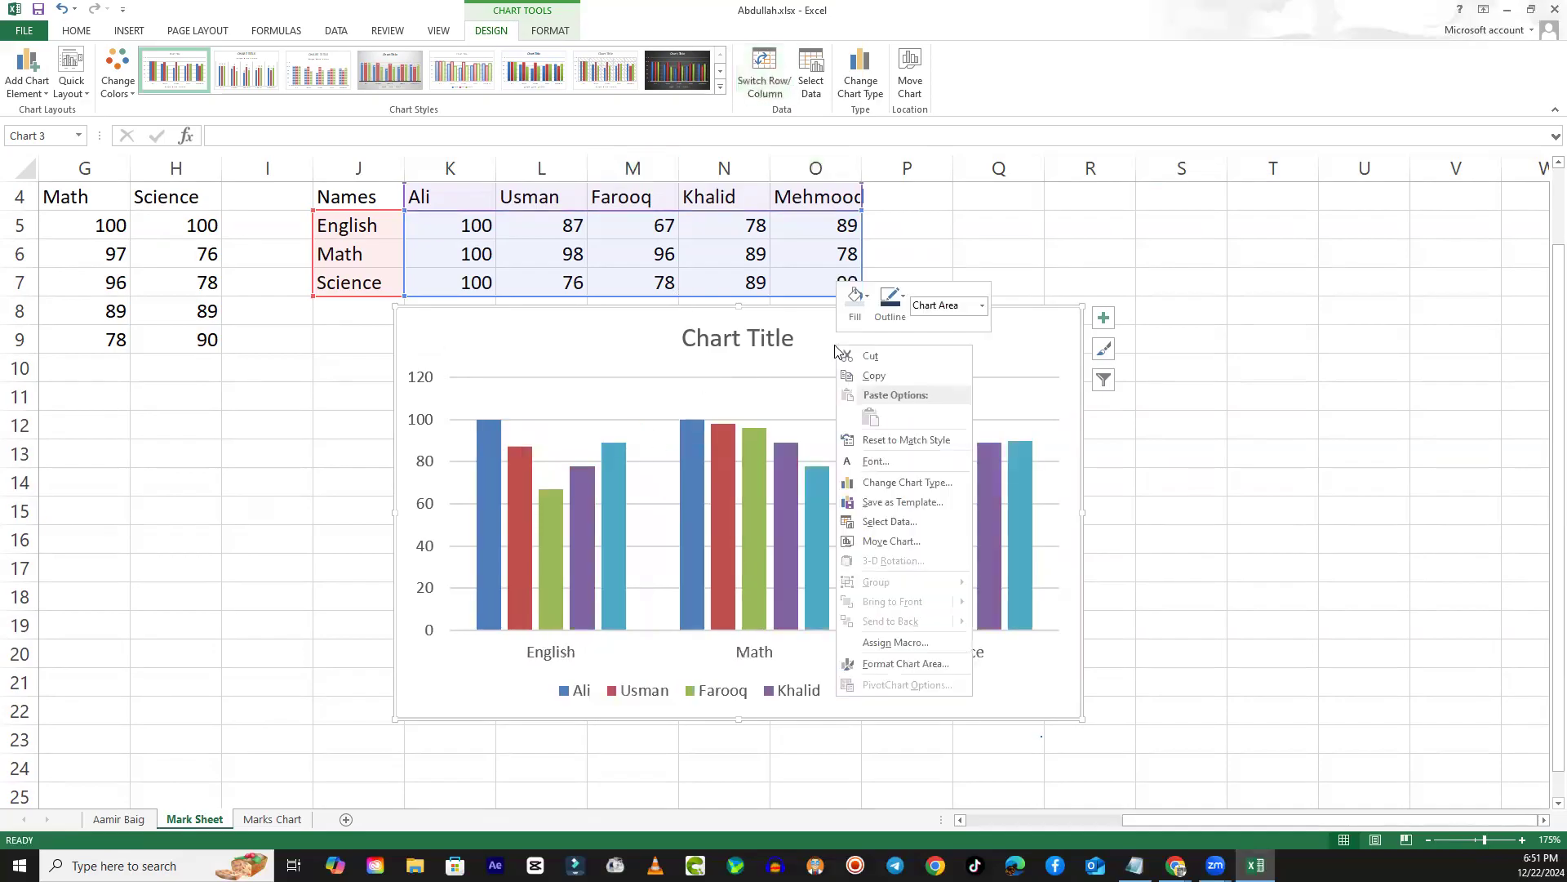
{"action": "left_click", "coordinate": [867, 356]}
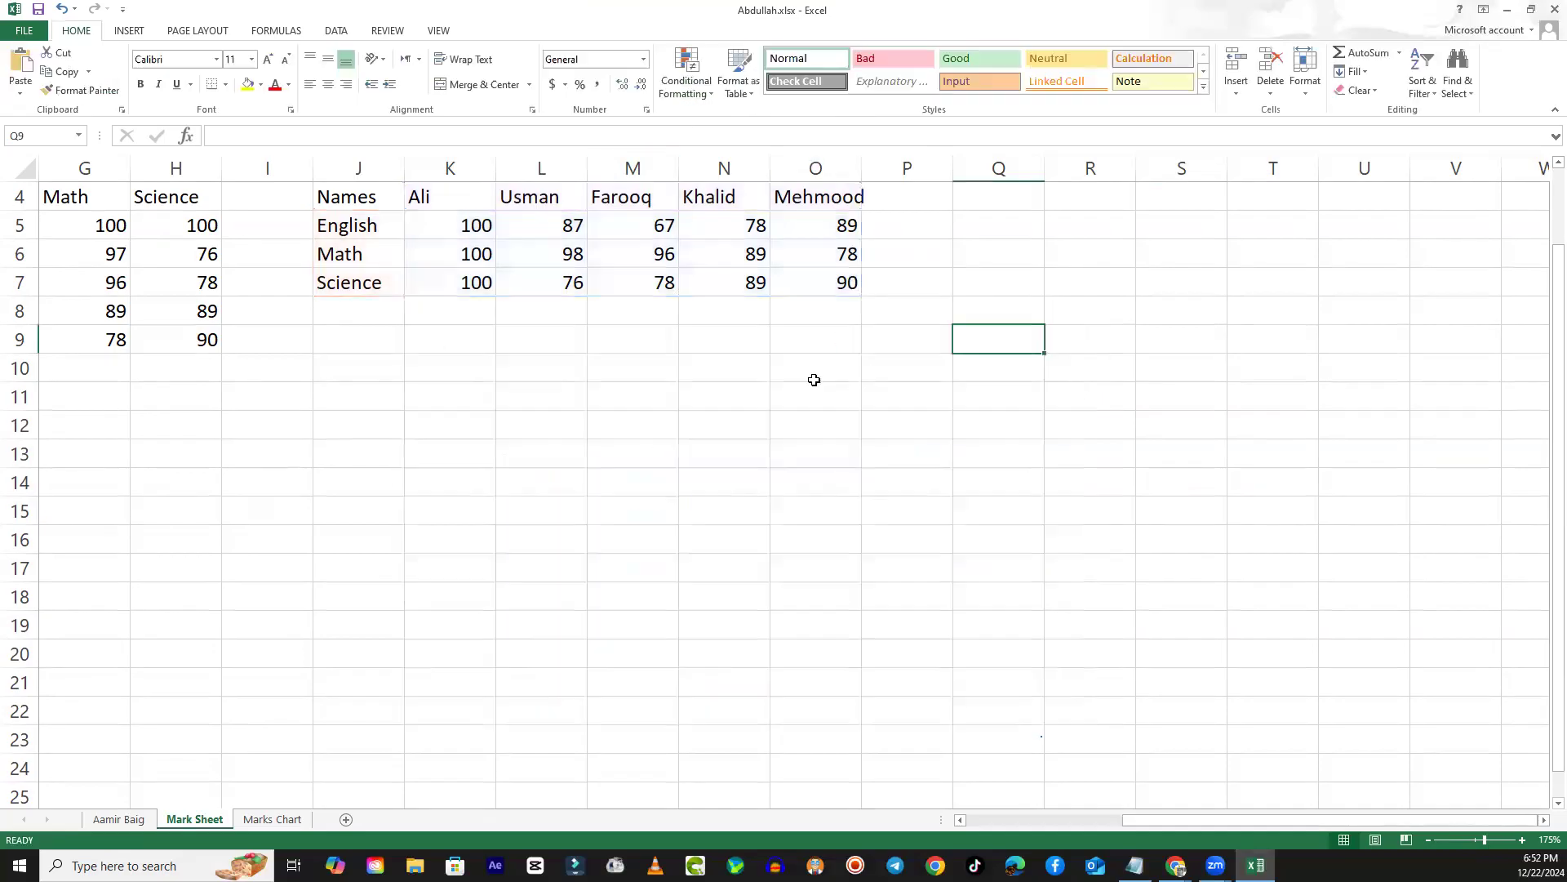
{"action": "left_click", "coordinate": [272, 819]}
{"action": "left_click", "coordinate": [912, 610]}
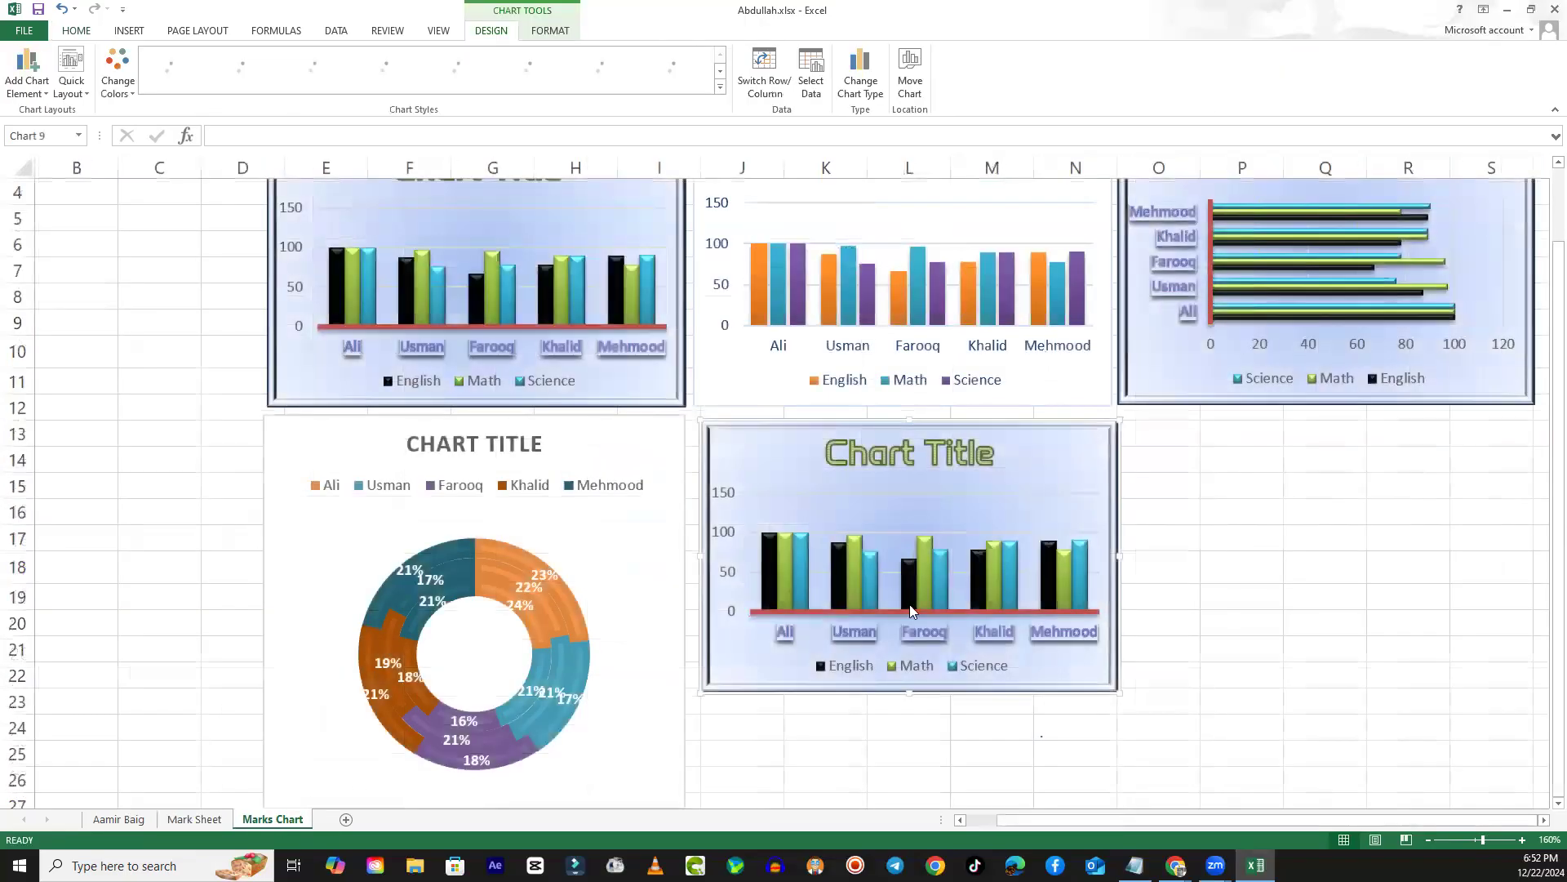
{"action": "left_click", "coordinate": [1190, 435]}
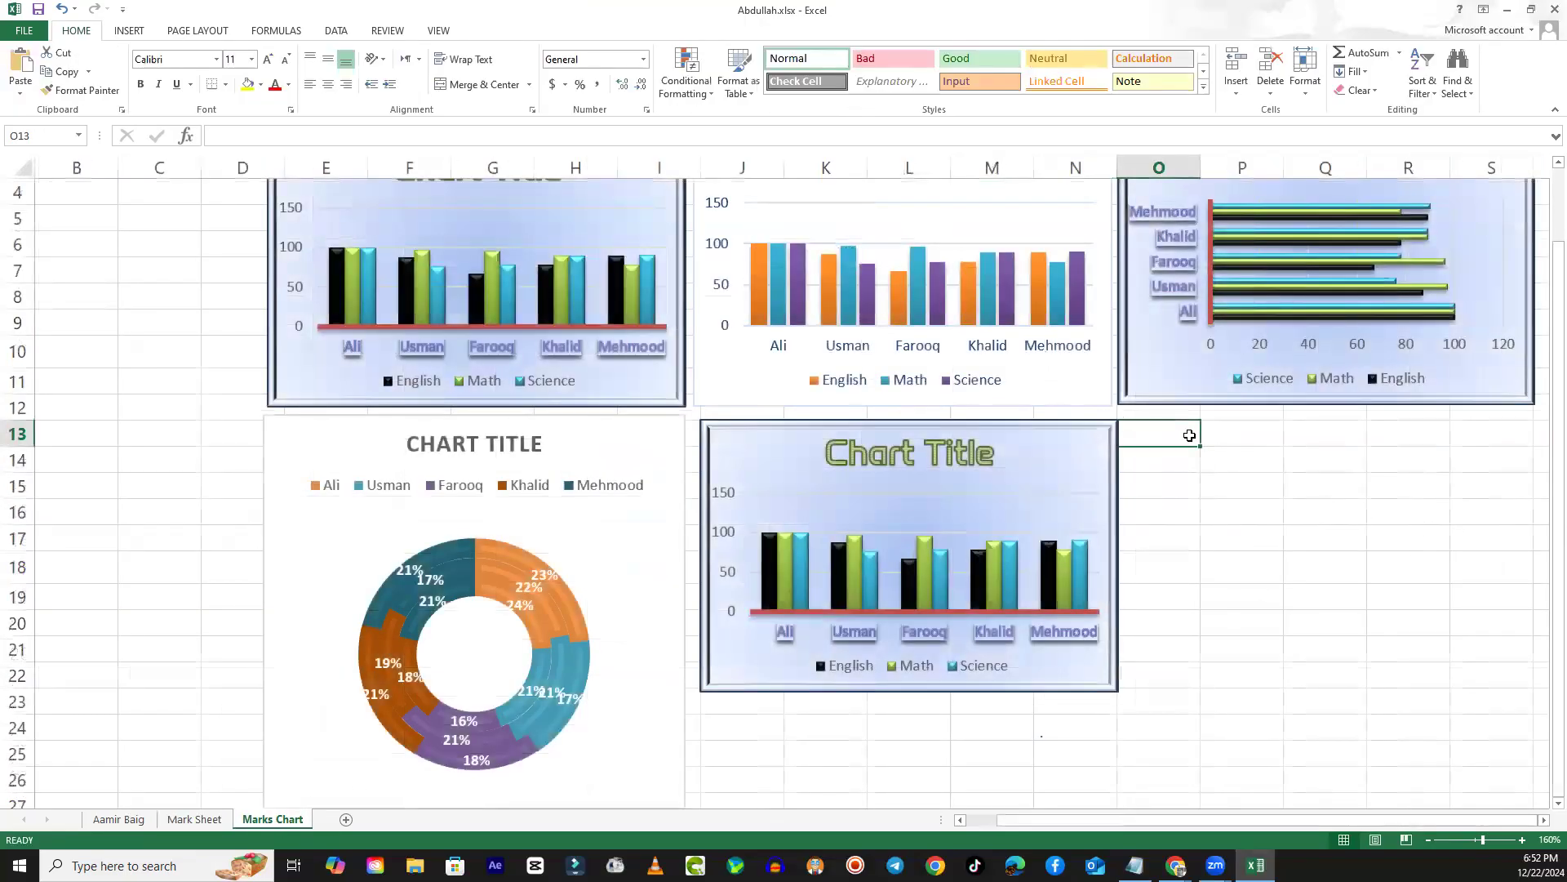
{"action": "right_click", "coordinate": [1192, 437]}
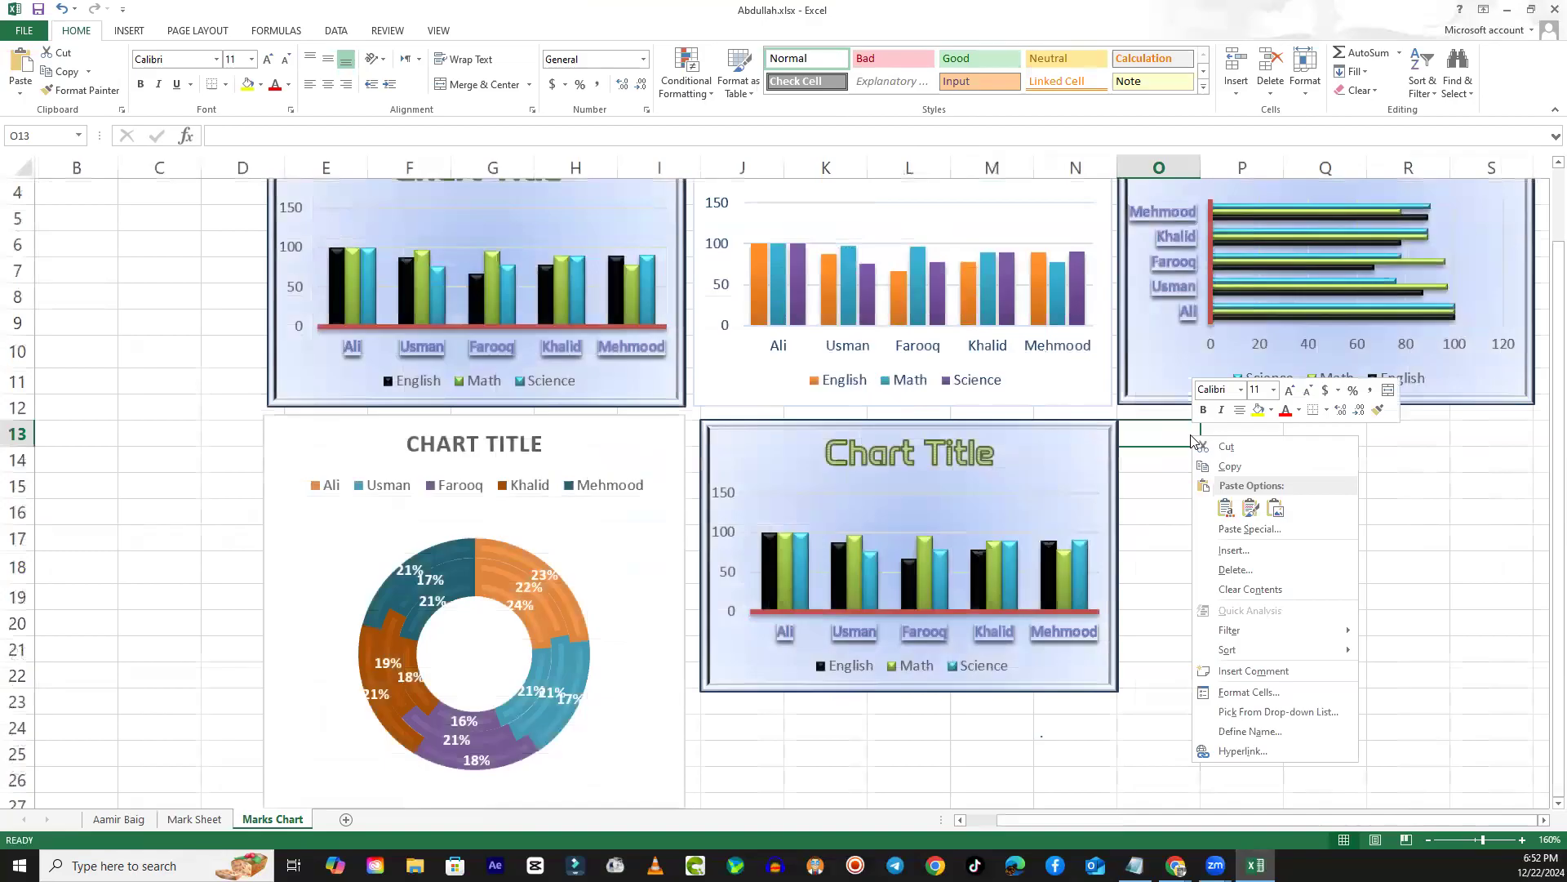
{"action": "left_click", "coordinate": [1230, 514]}
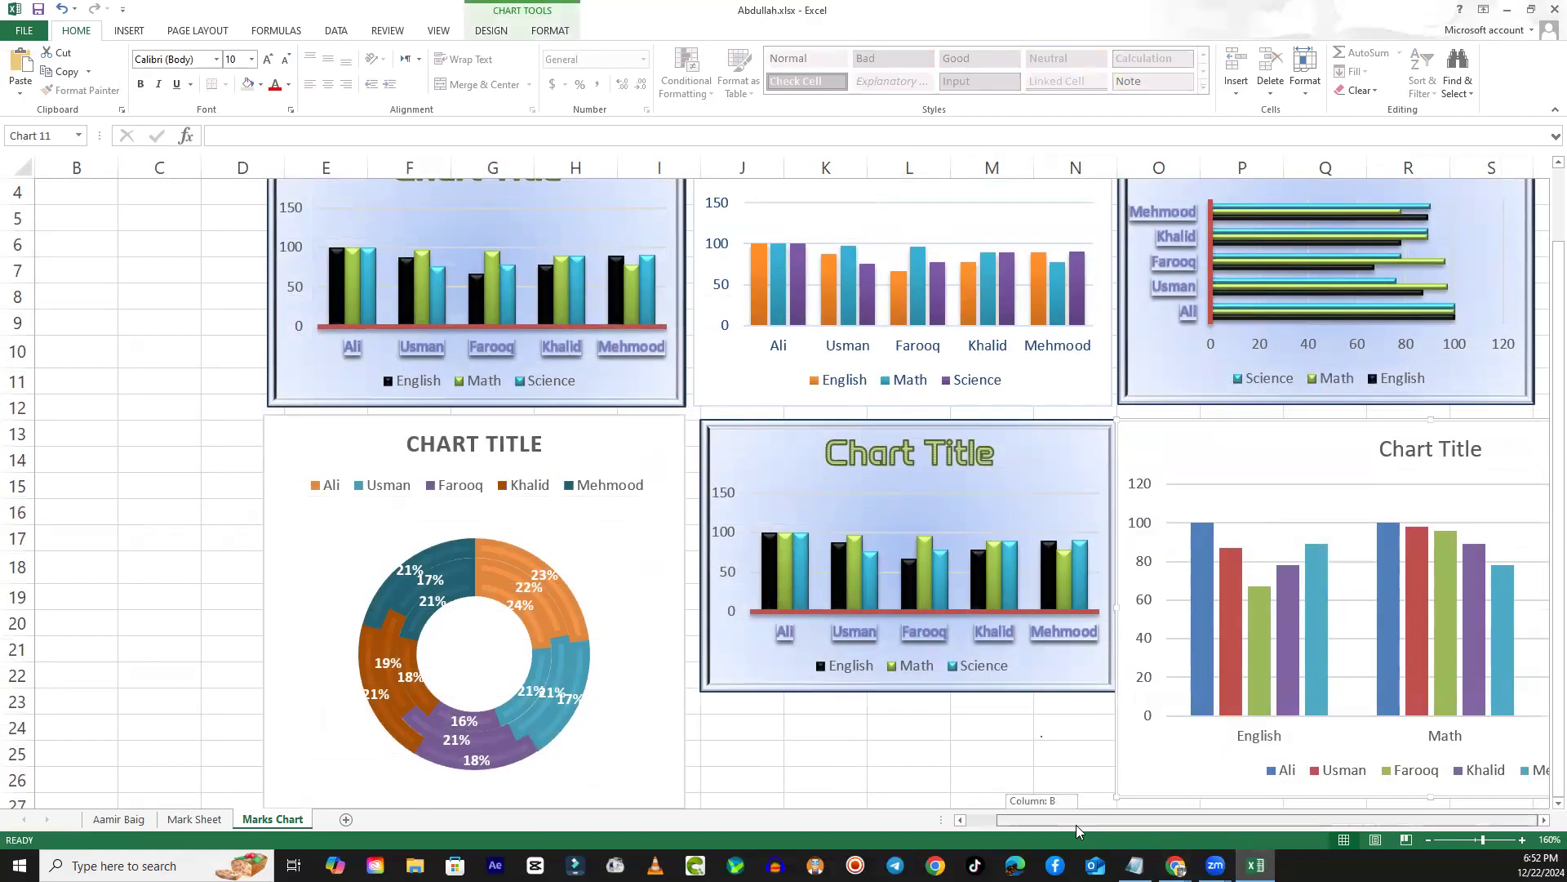
- Stretch the blue-framed column chart beside the doughnut chart downward so that it reaches about row 26
{"action": "left_click", "coordinate": [1543, 820]}
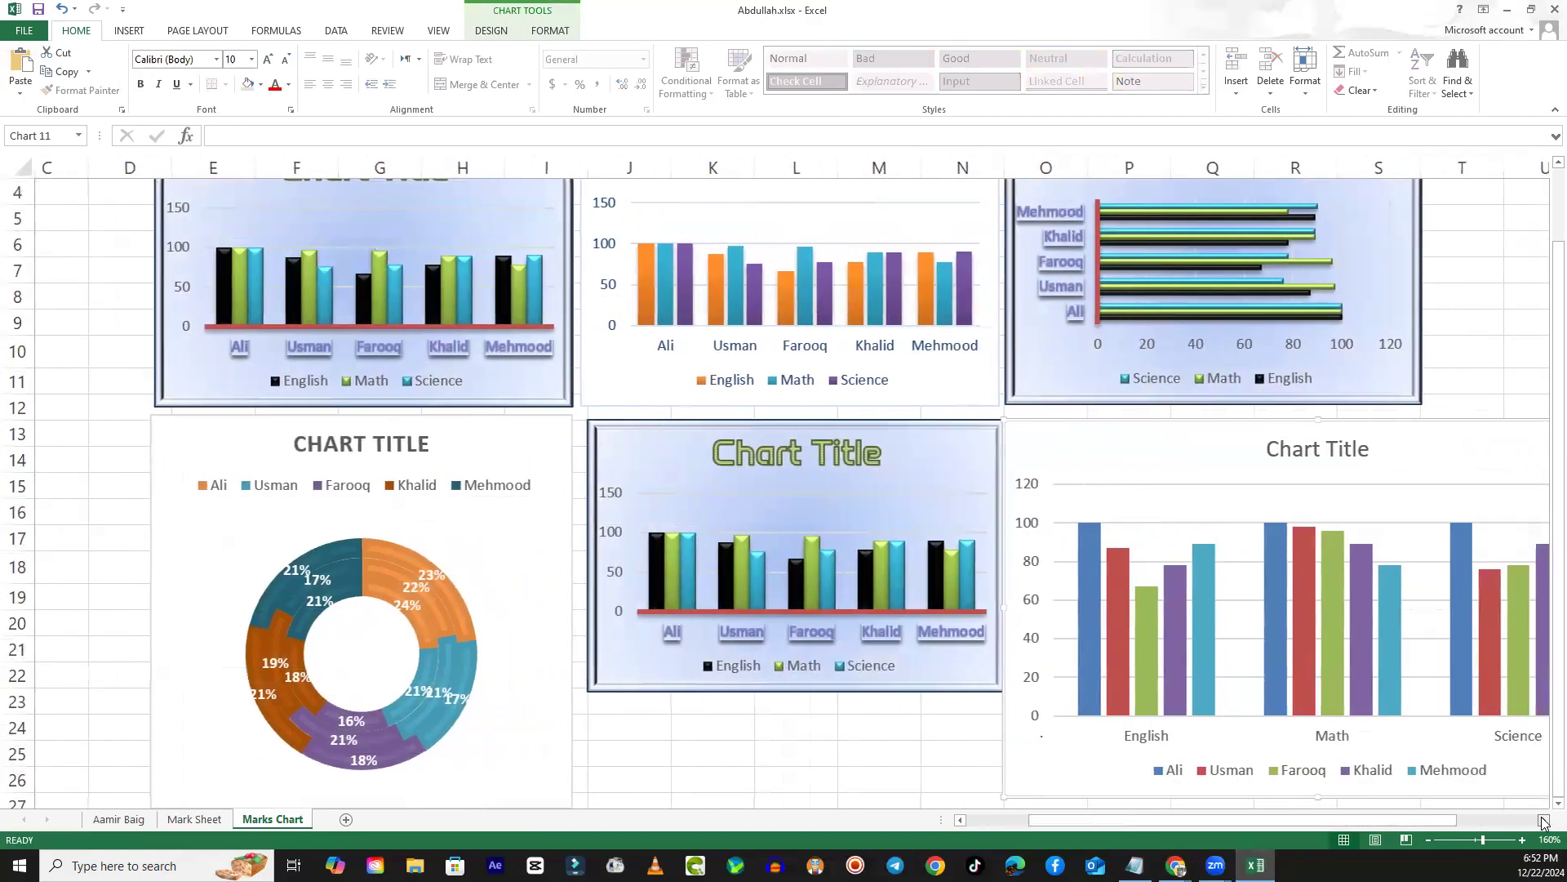
{"action": "left_click", "coordinate": [1543, 821]}
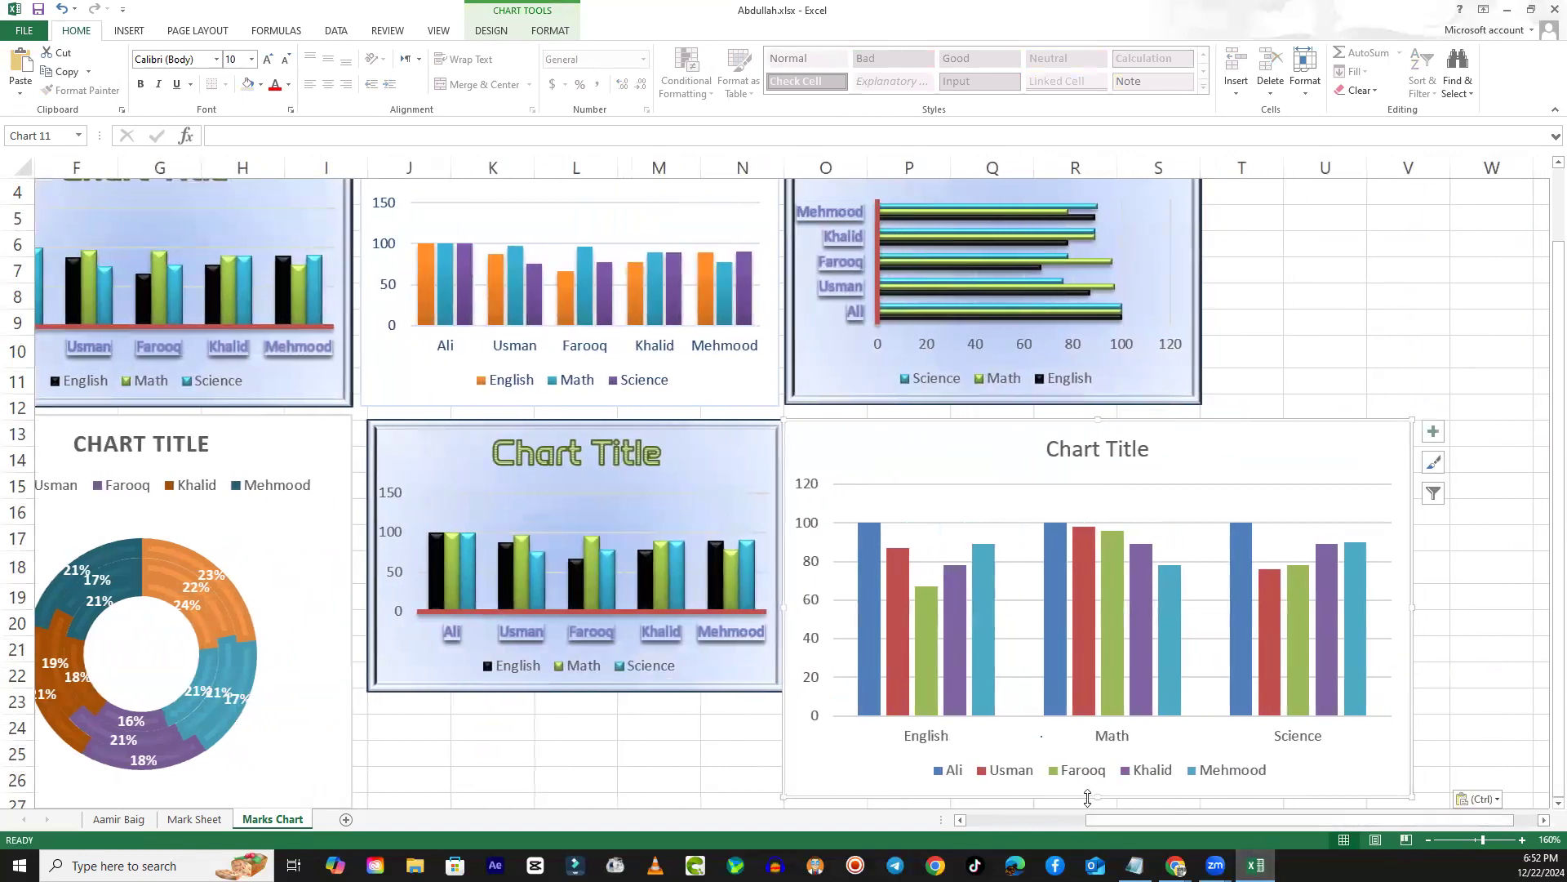
{"action": "left_click", "coordinate": [960, 819]}
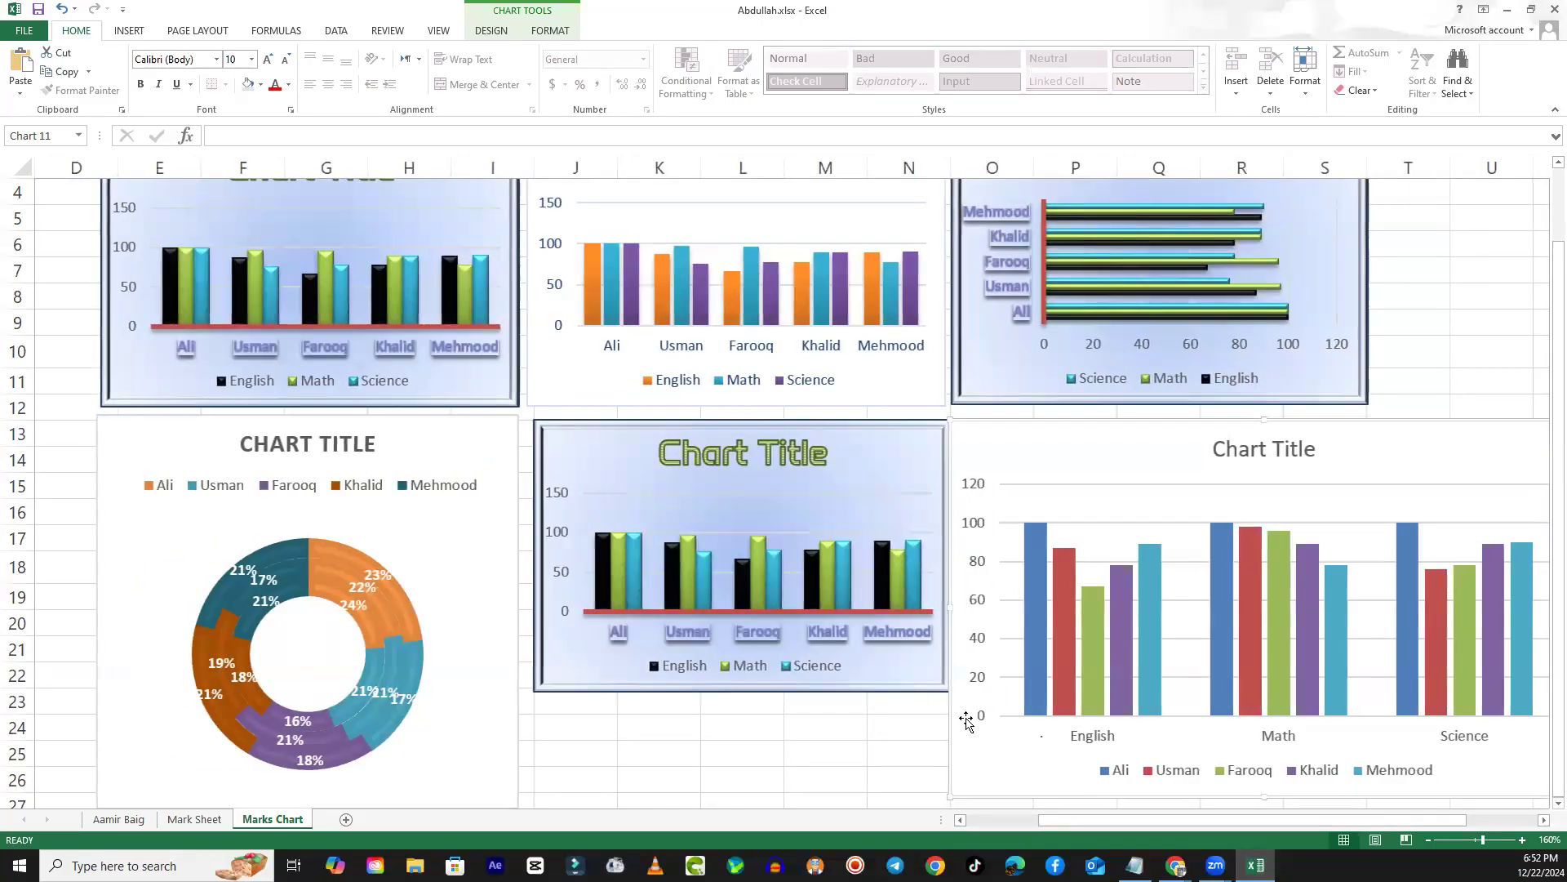
{"action": "left_click", "coordinate": [833, 653]}
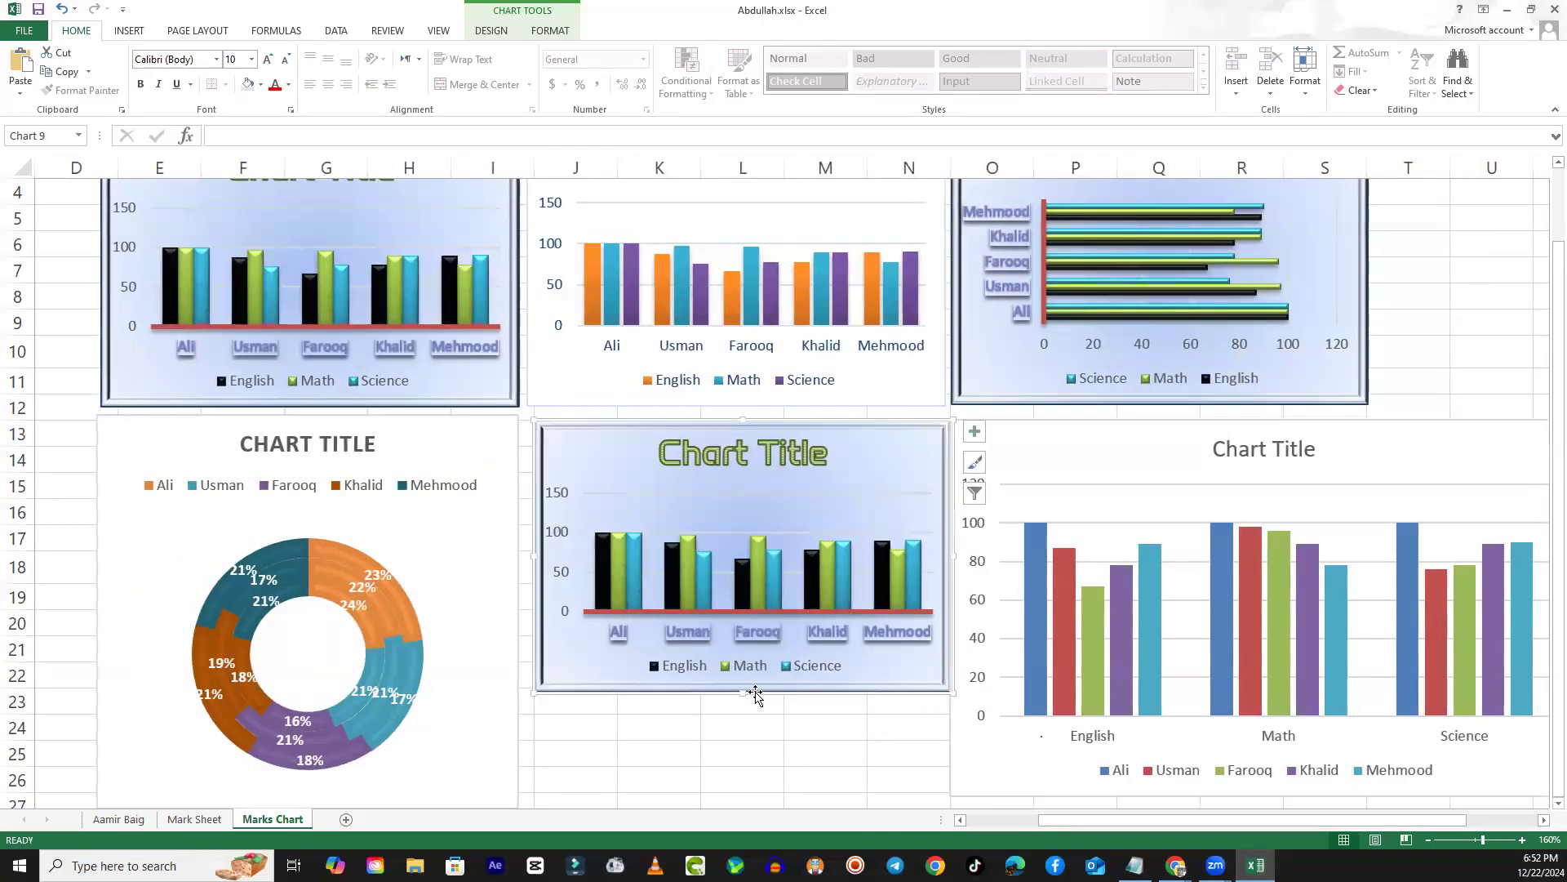
{"action": "left_click_drag", "start_coordinate": [745, 695], "coordinate": [735, 778]}
- Review the layout and styles of all the charts on the Marks Chart sheet, including the pasted subject chart
{"action": "scroll", "coordinate": [902, 703], "scroll_direction": "up", "scroll_amount": 1}
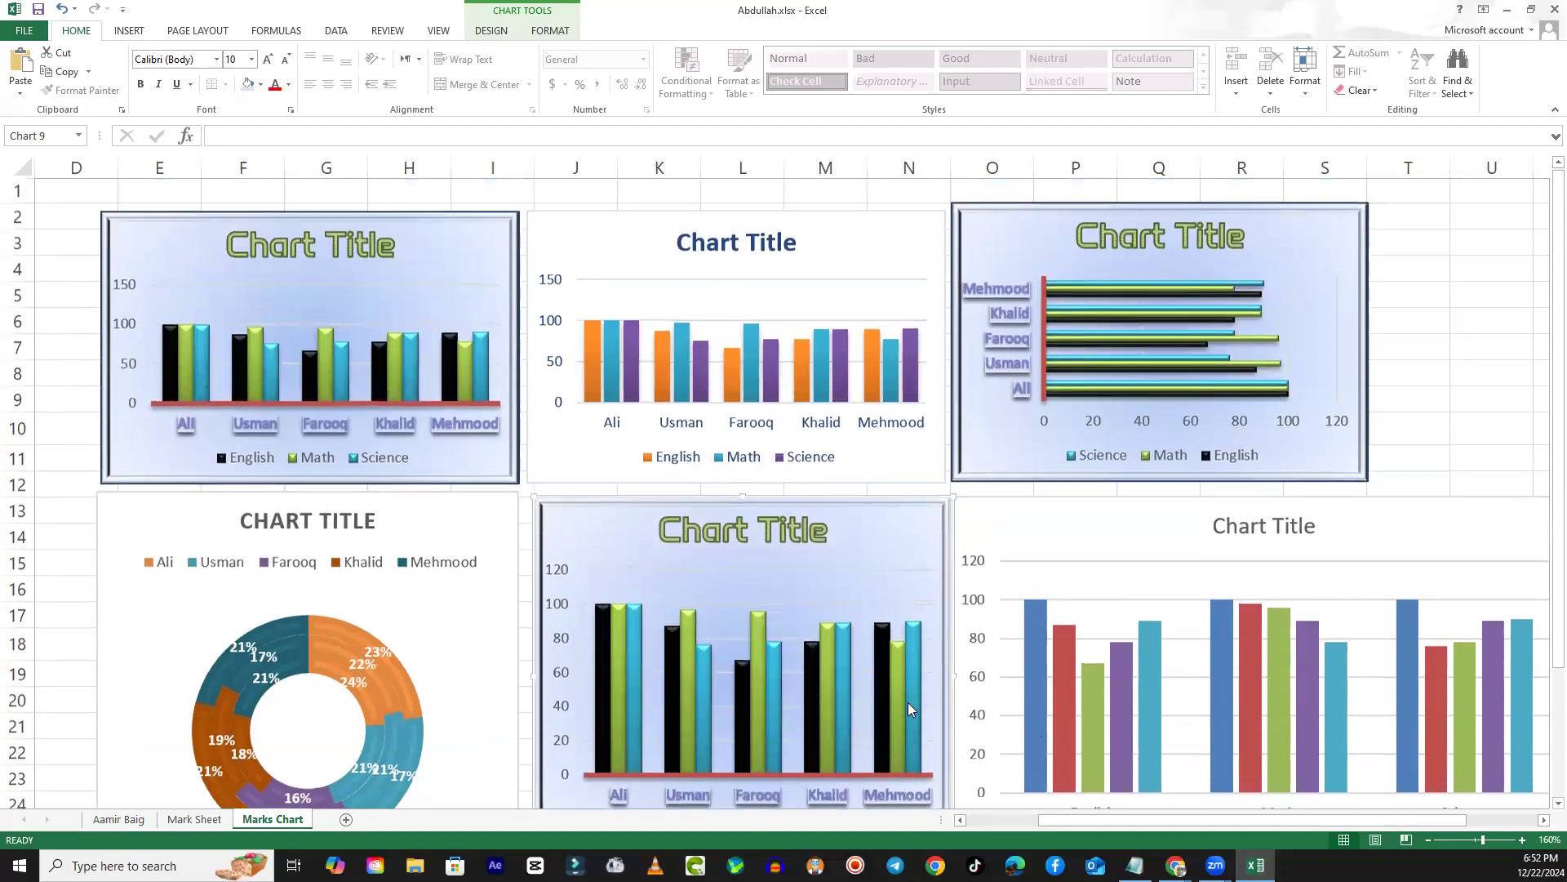
{"action": "scroll", "coordinate": [908, 702], "scroll_direction": "down", "scroll_amount": 1}
{"action": "scroll", "coordinate": [909, 692], "scroll_direction": "up", "scroll_amount": 1}
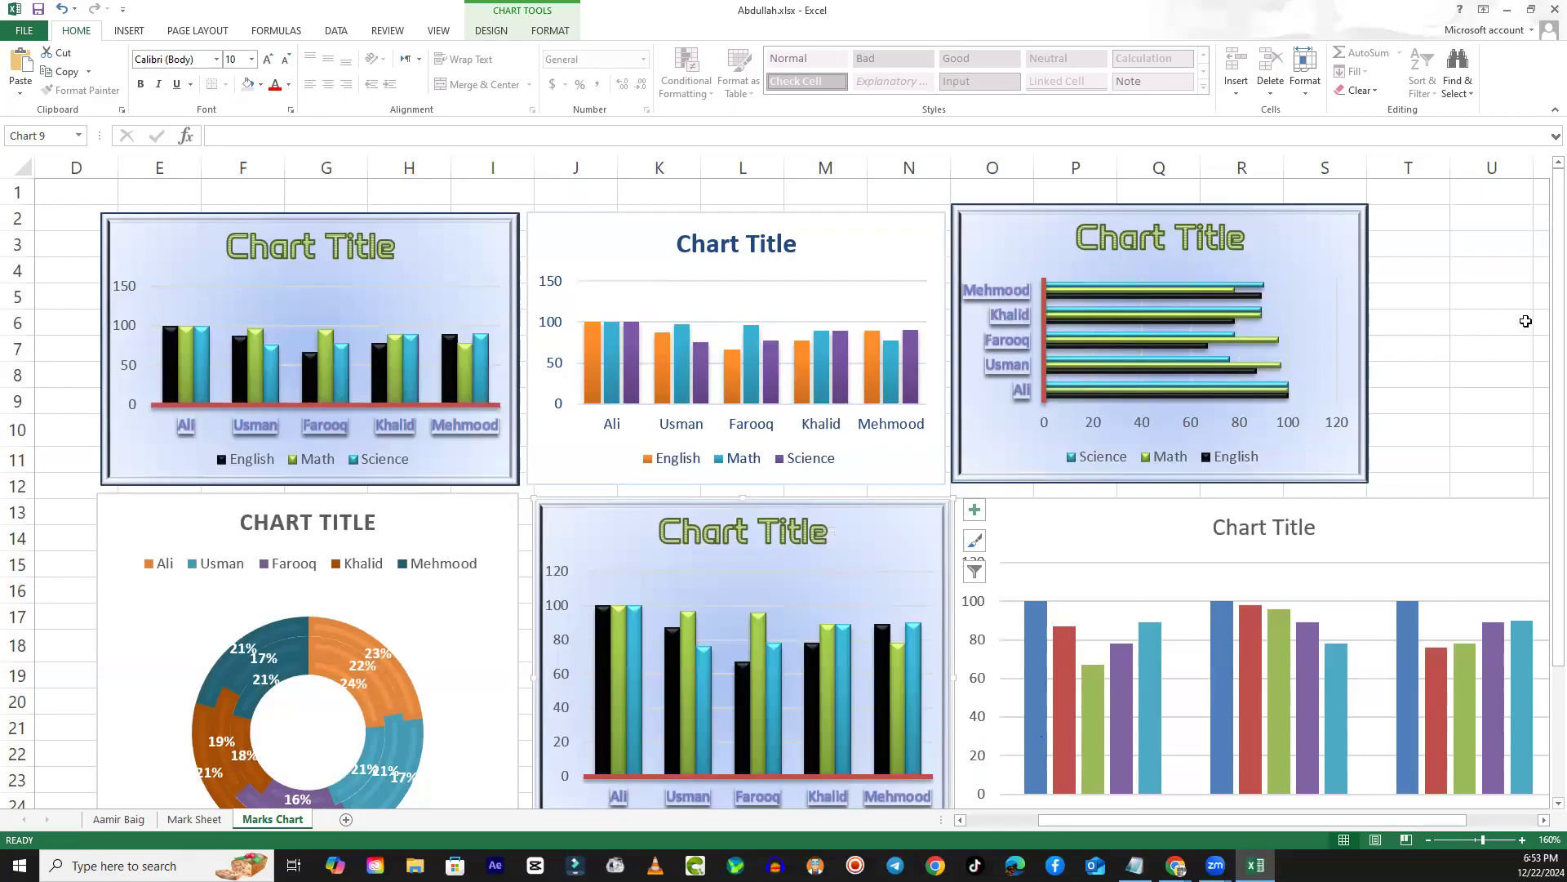
{"action": "mouse_move", "coordinate": [1556, 310]}
{"action": "left_mouse_down"}
{"action": "mouse_move", "coordinate": [1545, 421]}
{"action": "mouse_move", "coordinate": [1548, 314]}
{"action": "left_mouse_up"}
{"action": "left_click", "coordinate": [1355, 535]}
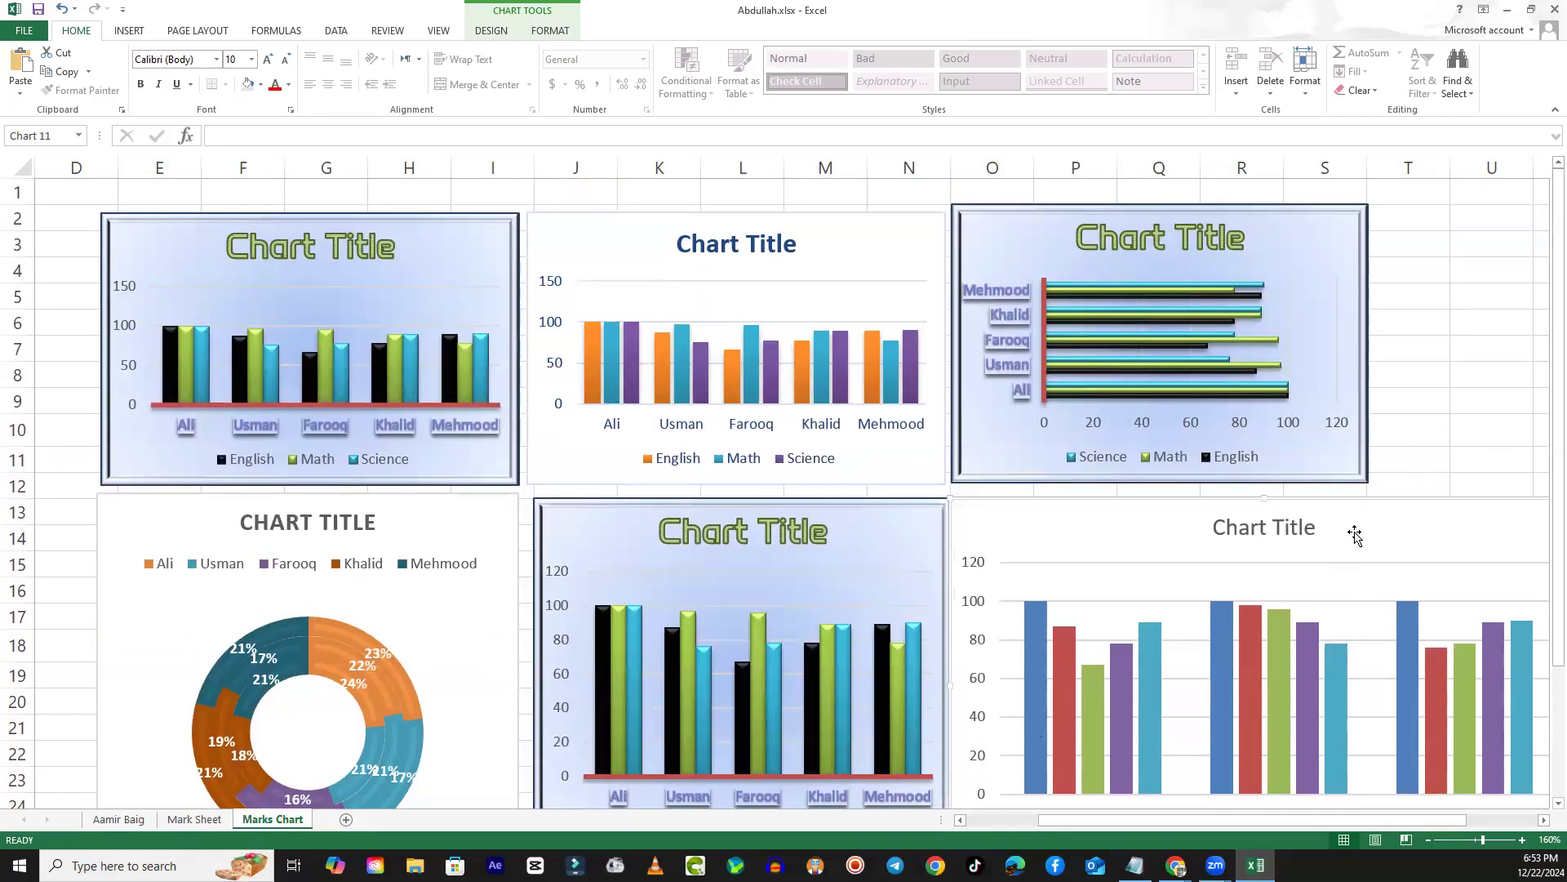
{"action": "scroll", "coordinate": [1381, 637], "scroll_direction": "down", "scroll_amount": 2}
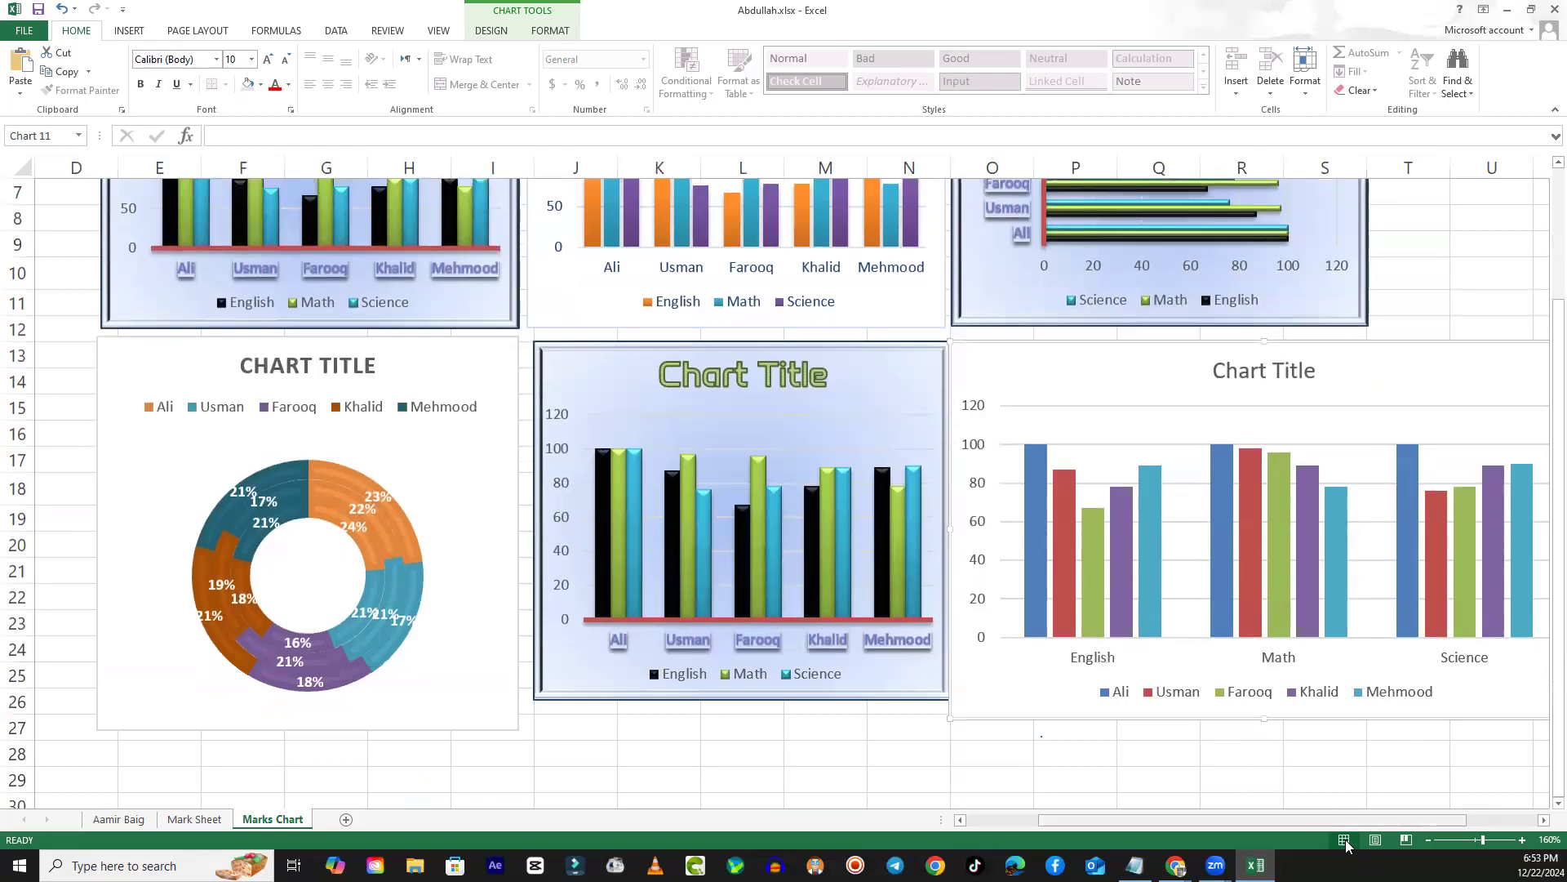
{"action": "left_click_drag", "start_coordinate": [1372, 820], "coordinate": [1393, 819]}
{"action": "left_click_drag", "start_coordinate": [1407, 822], "coordinate": [1324, 819]}
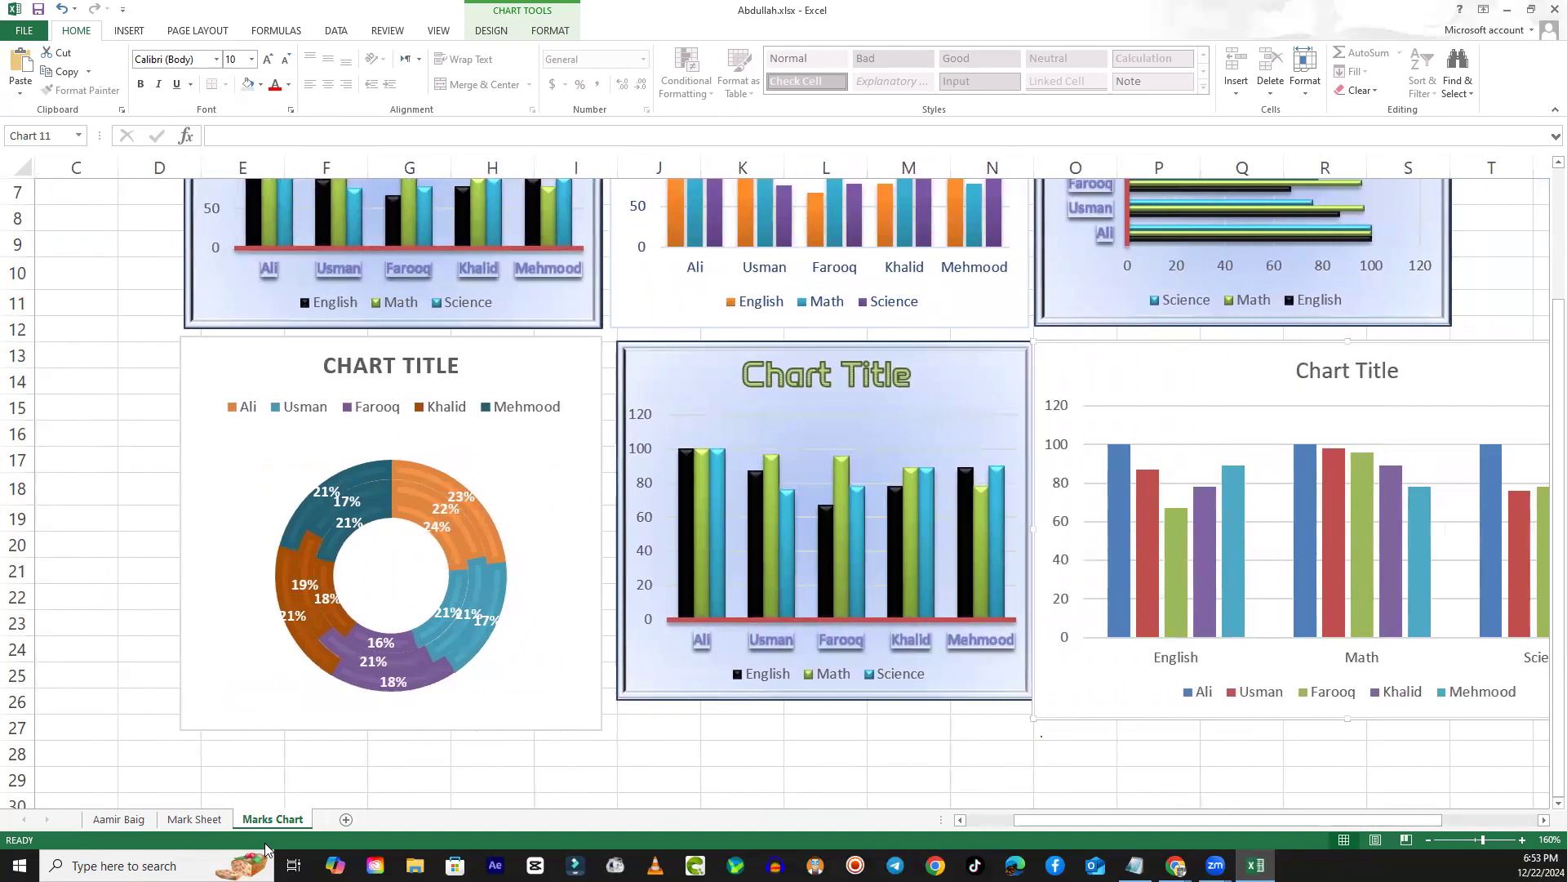
- Insert a 2-D clustered column chart from the original marks table E4:H9 on the Mark Sheet sheet
{"action": "left_click", "coordinate": [195, 819]}
{"action": "scroll", "coordinate": [487, 653], "scroll_direction": "up", "scroll_amount": 1}
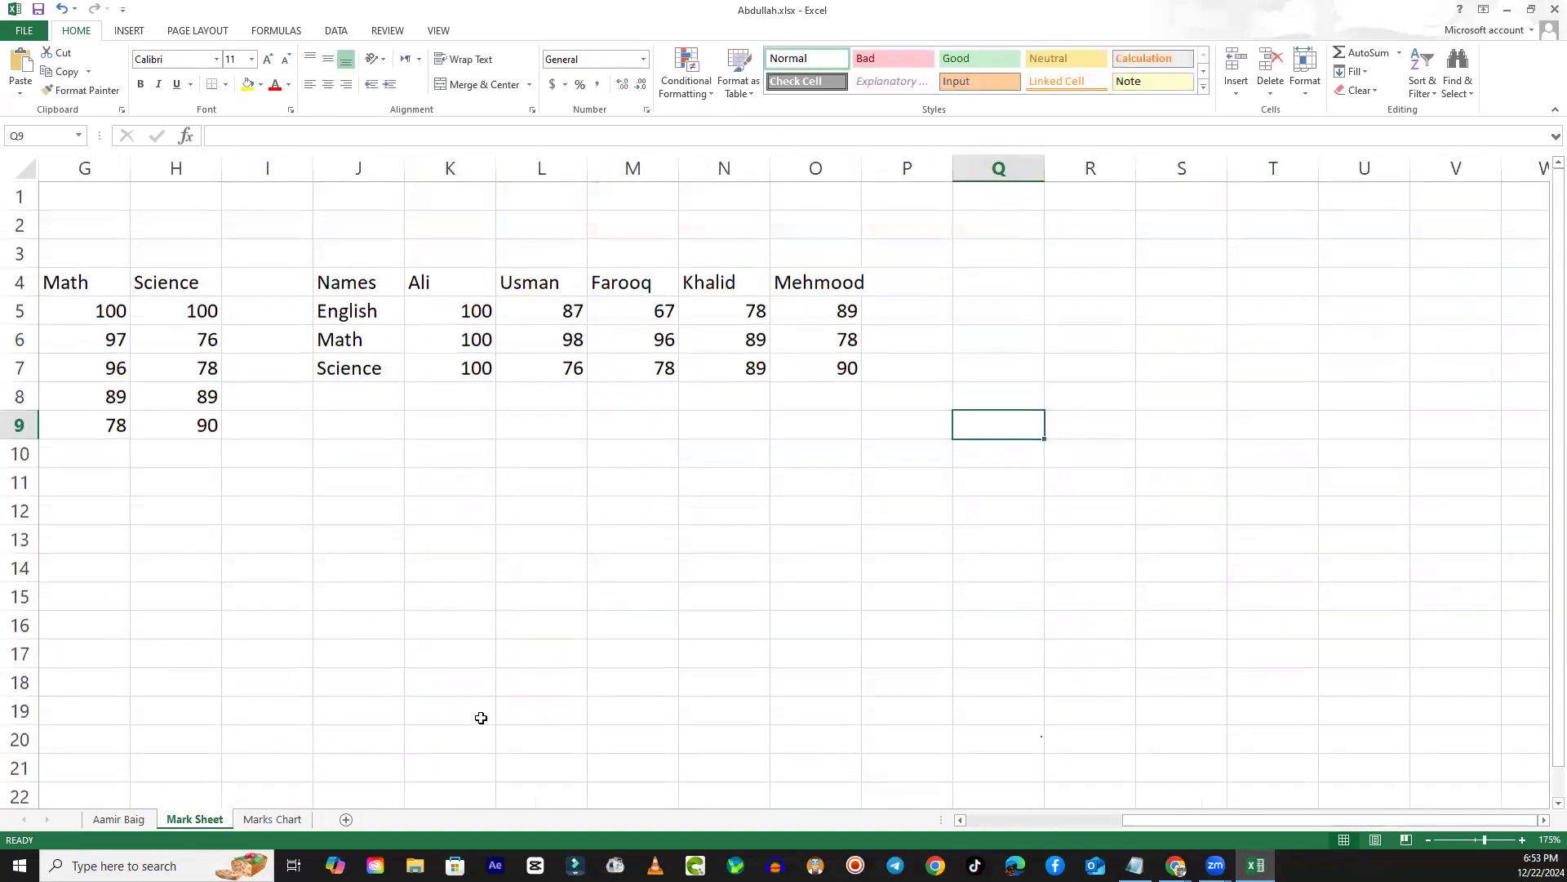
{"action": "left_click_drag", "start_coordinate": [1135, 818], "coordinate": [965, 826]}
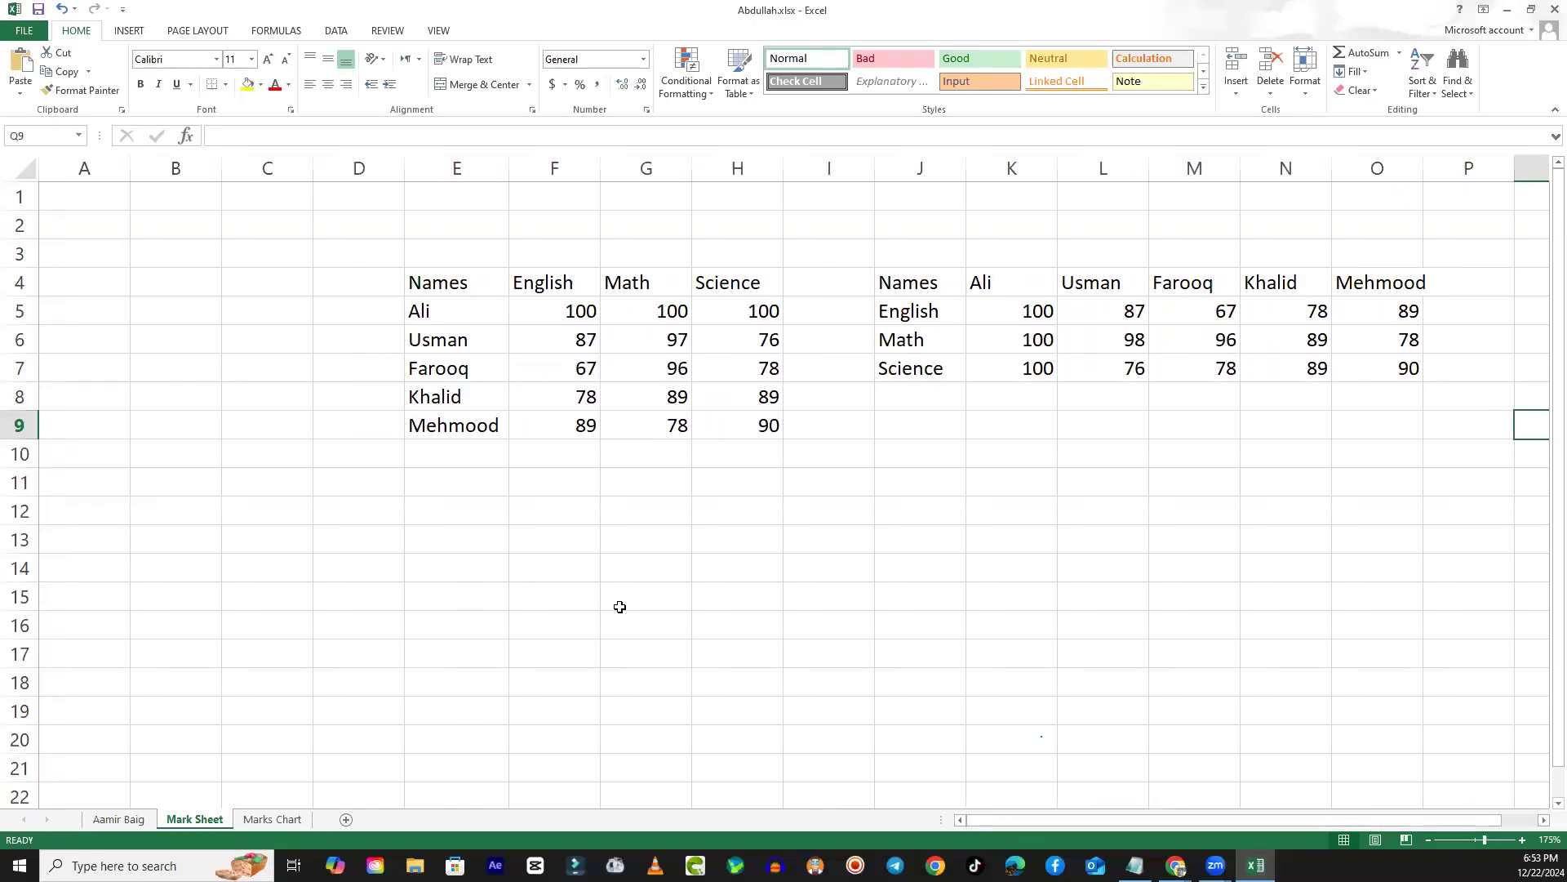
{"action": "left_click_drag", "start_coordinate": [436, 292], "coordinate": [726, 426]}
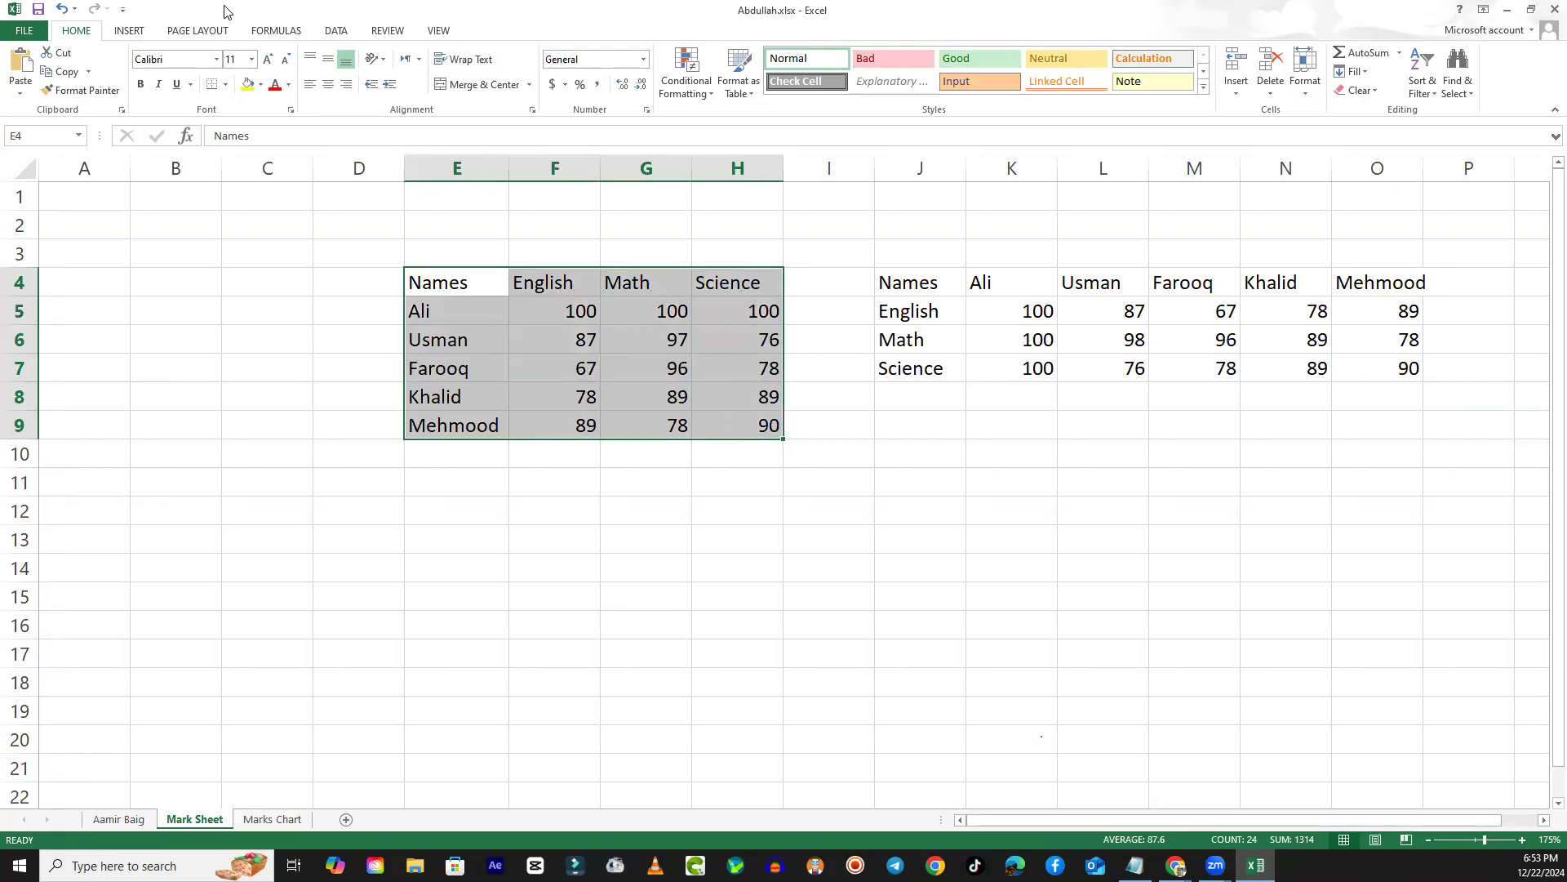
{"action": "left_click", "coordinate": [125, 35]}
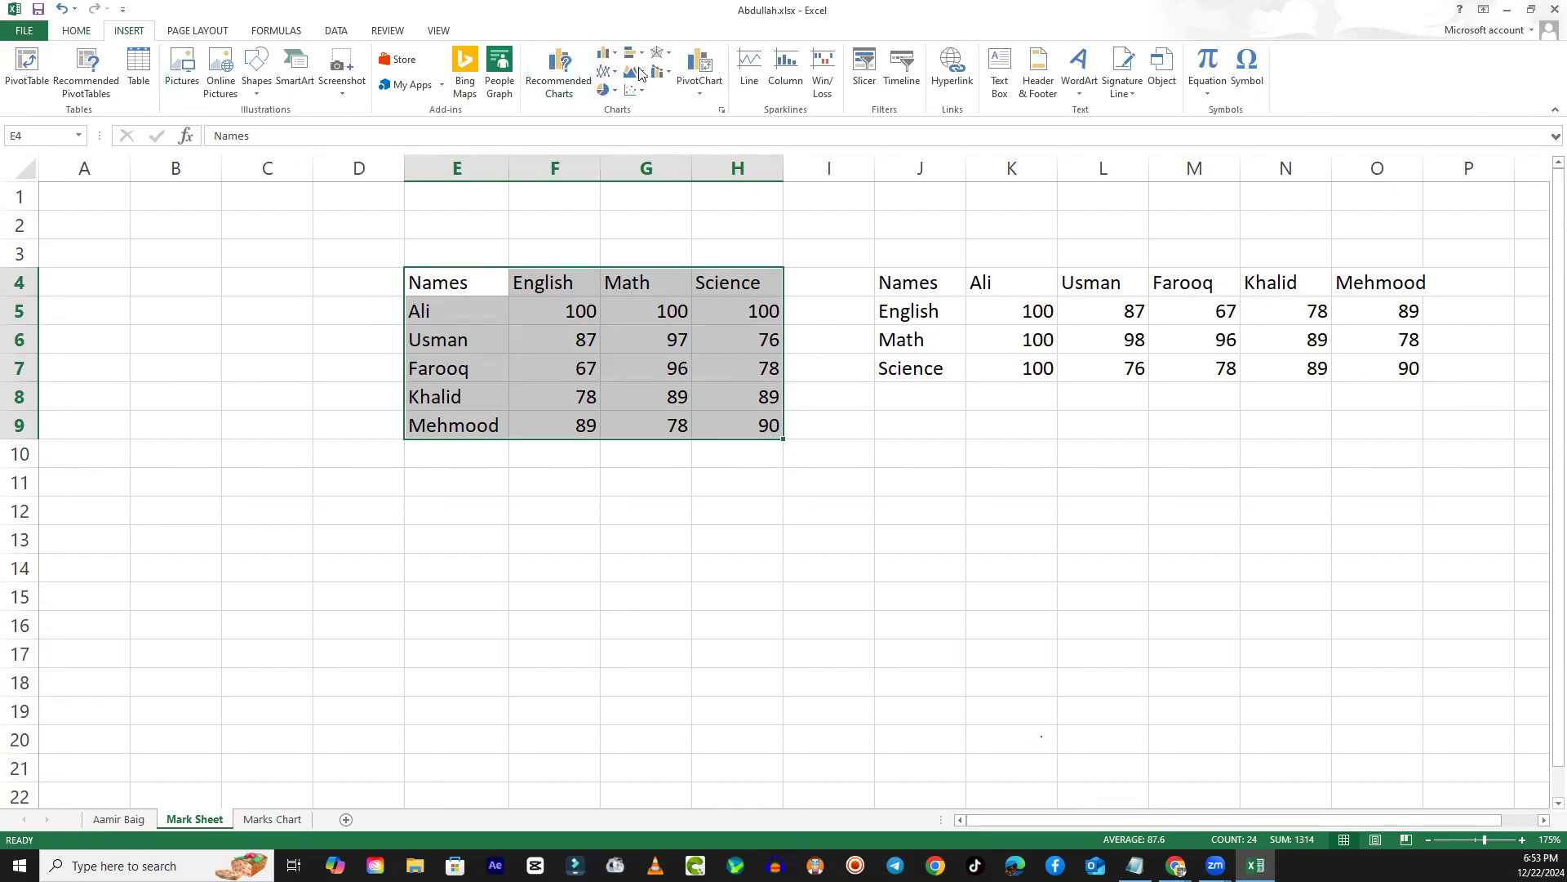
{"action": "left_click", "coordinate": [603, 57]}
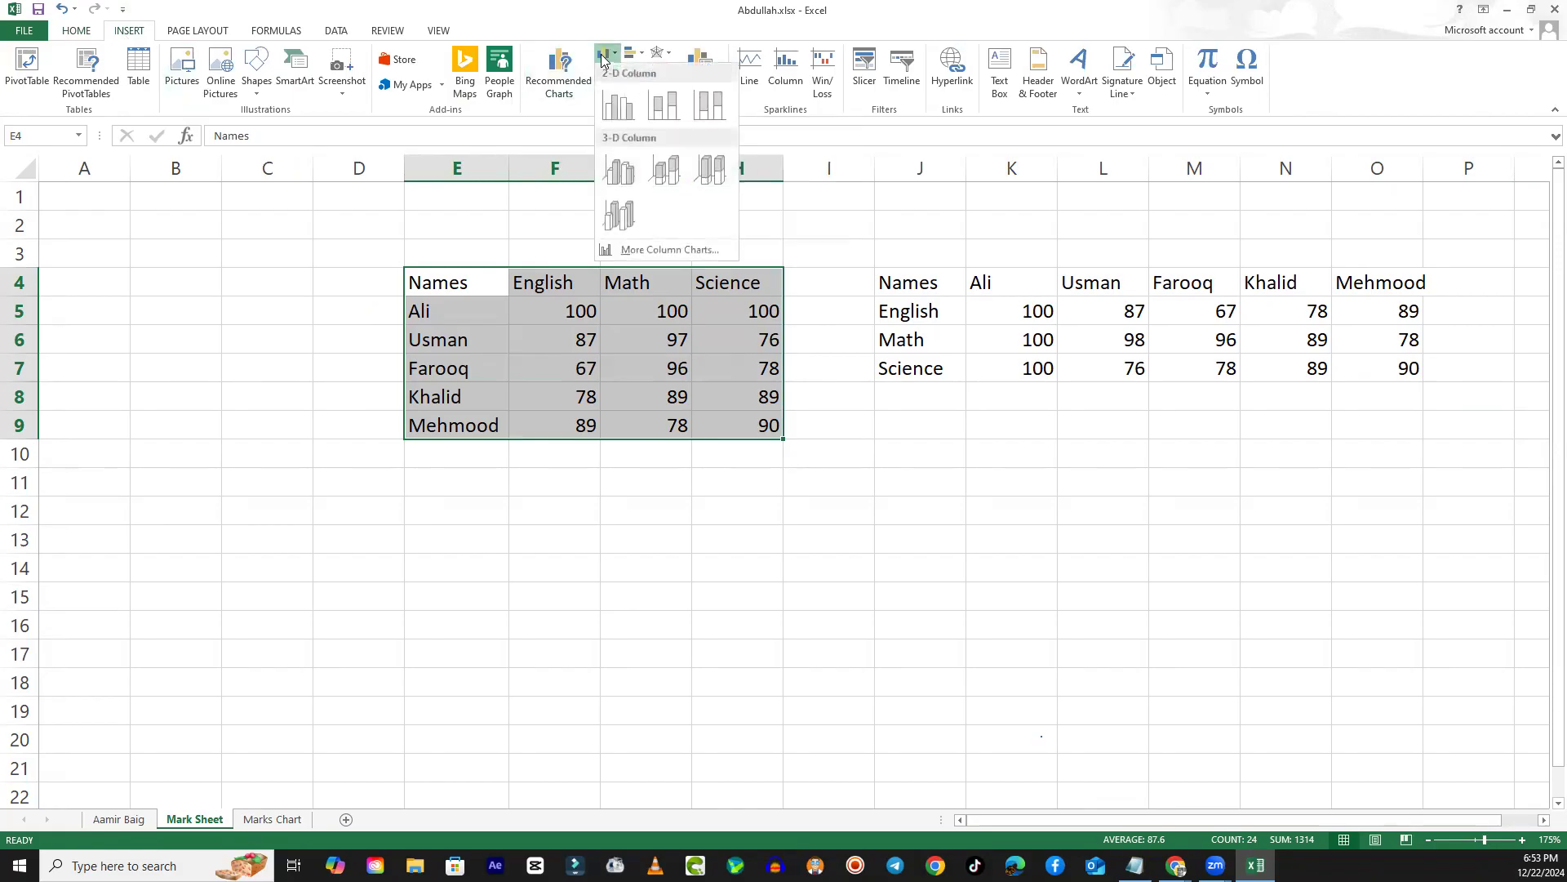
{"action": "left_click", "coordinate": [621, 105]}
- Move the new column chart below the original marks table, over columns E to L from row 10 to about row 24
{"action": "left_click_drag", "start_coordinate": [713, 333], "coordinate": [644, 479]}
{"action": "scroll", "coordinate": [640, 526], "scroll_direction": "down", "scroll_amount": 2}
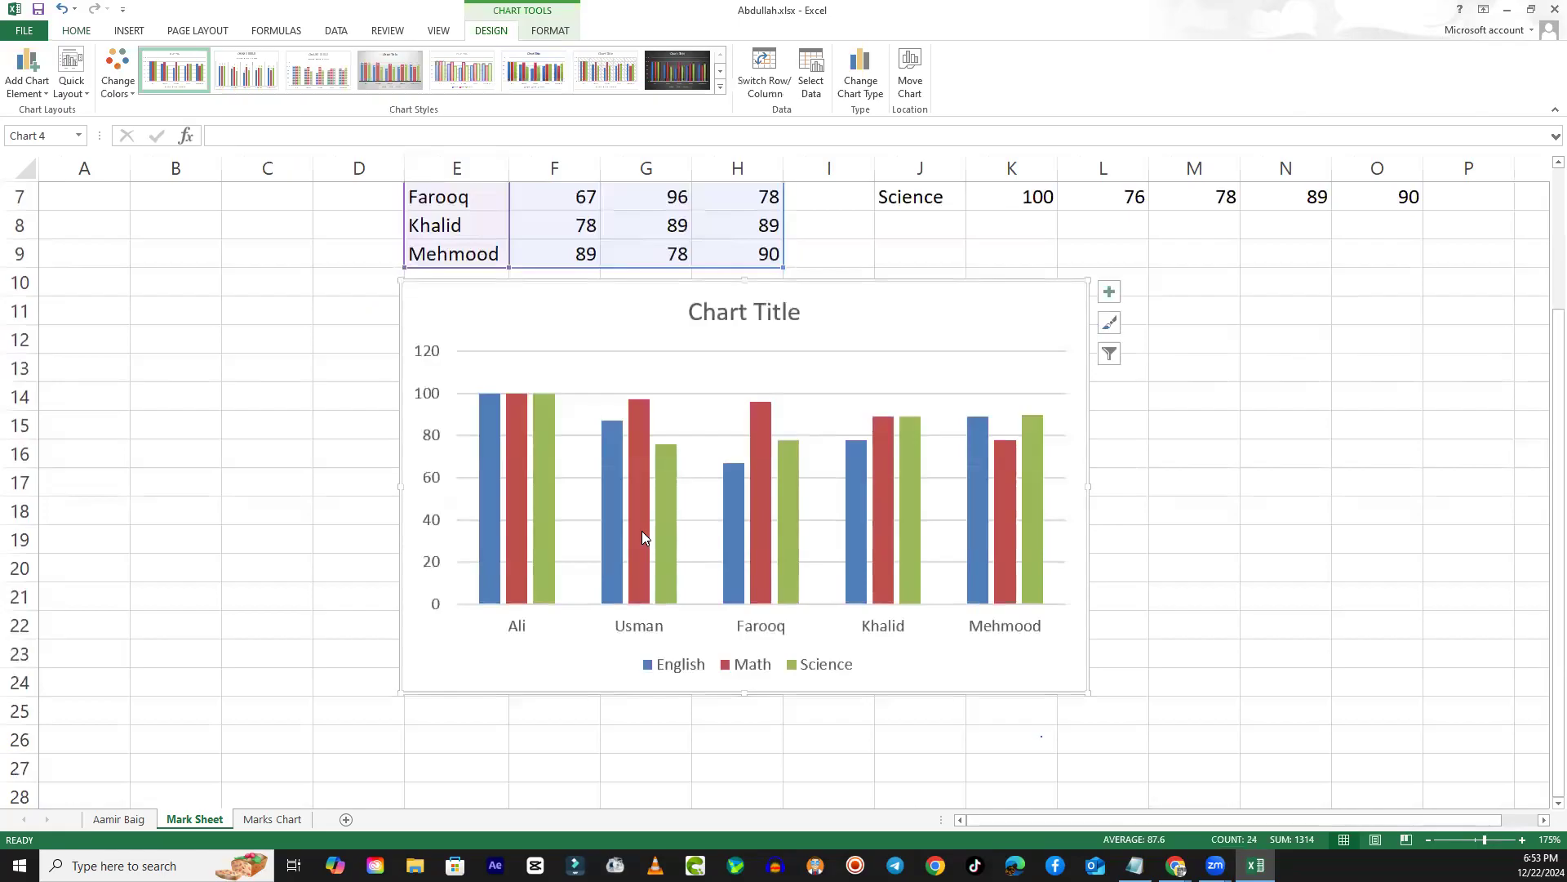
{"action": "mouse_move", "coordinate": [641, 523]}
{"action": "left_click", "coordinate": [550, 30]}
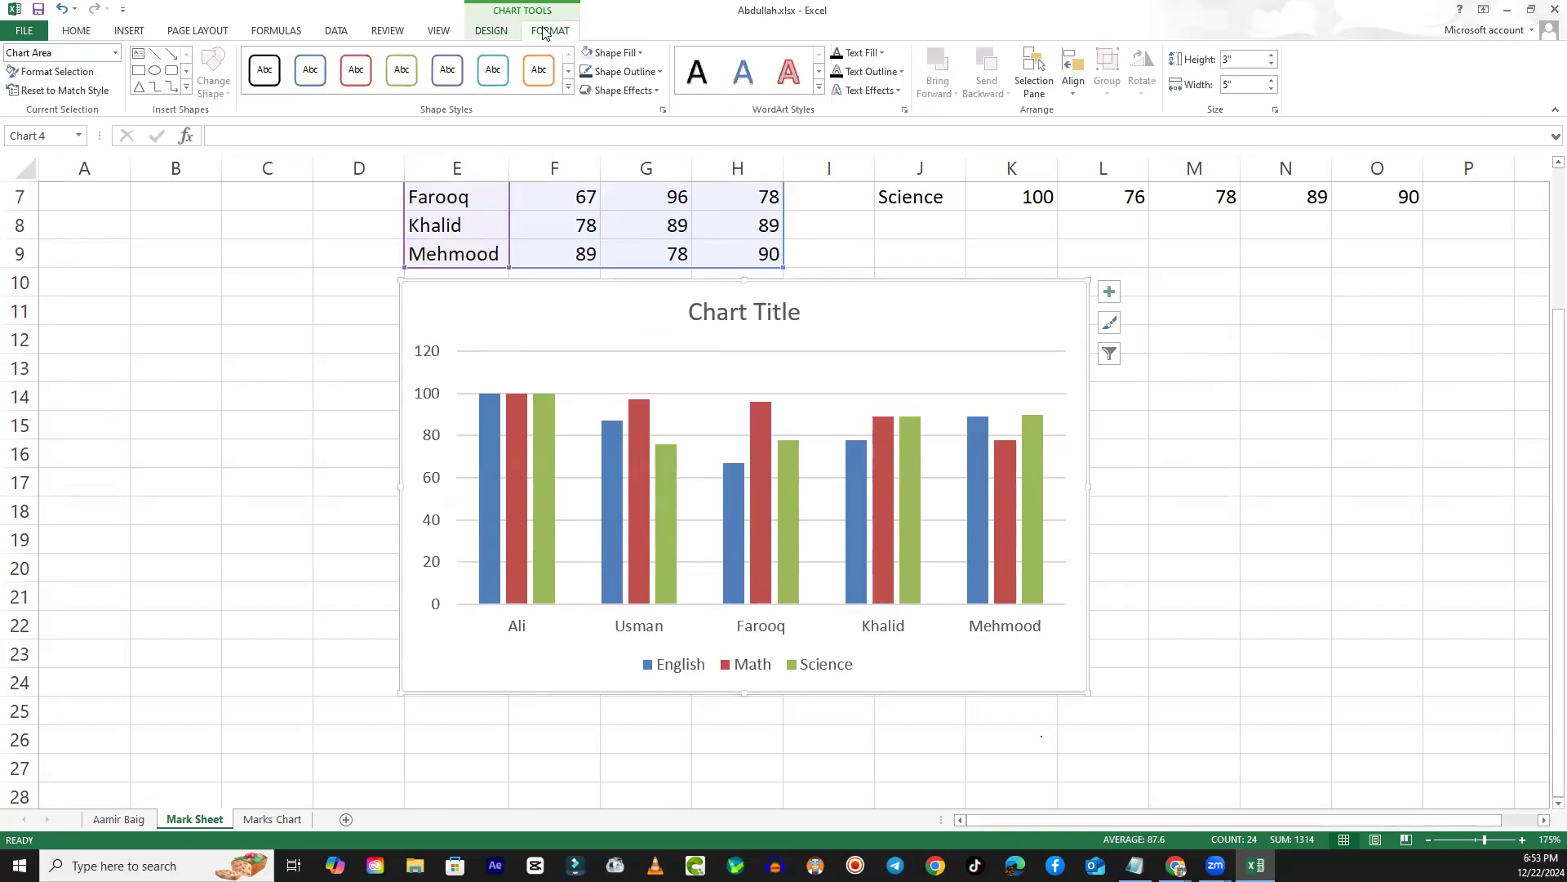
{"action": "left_click", "coordinate": [491, 30]}
{"action": "left_click", "coordinate": [550, 31]}
{"action": "left_click", "coordinate": [494, 32]}
- Nudge the column chart slightly downward on the sheet and give its chart area the orange outline shape style
{"action": "left_click", "coordinate": [540, 32]}
{"action": "left_click_drag", "start_coordinate": [616, 331], "coordinate": [621, 340]}
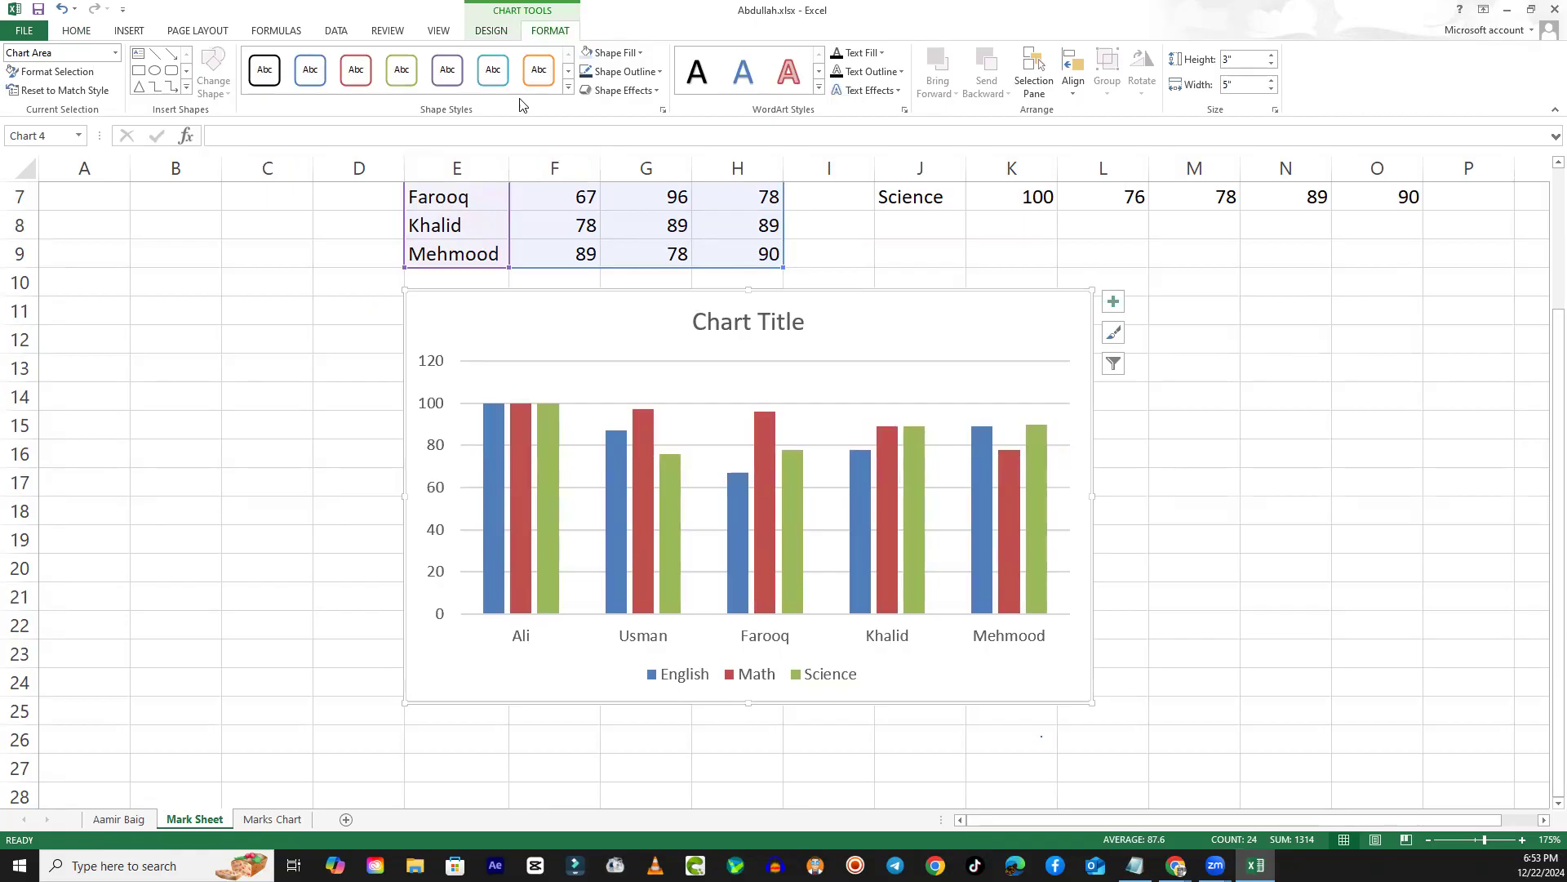
{"action": "left_click", "coordinate": [539, 69]}
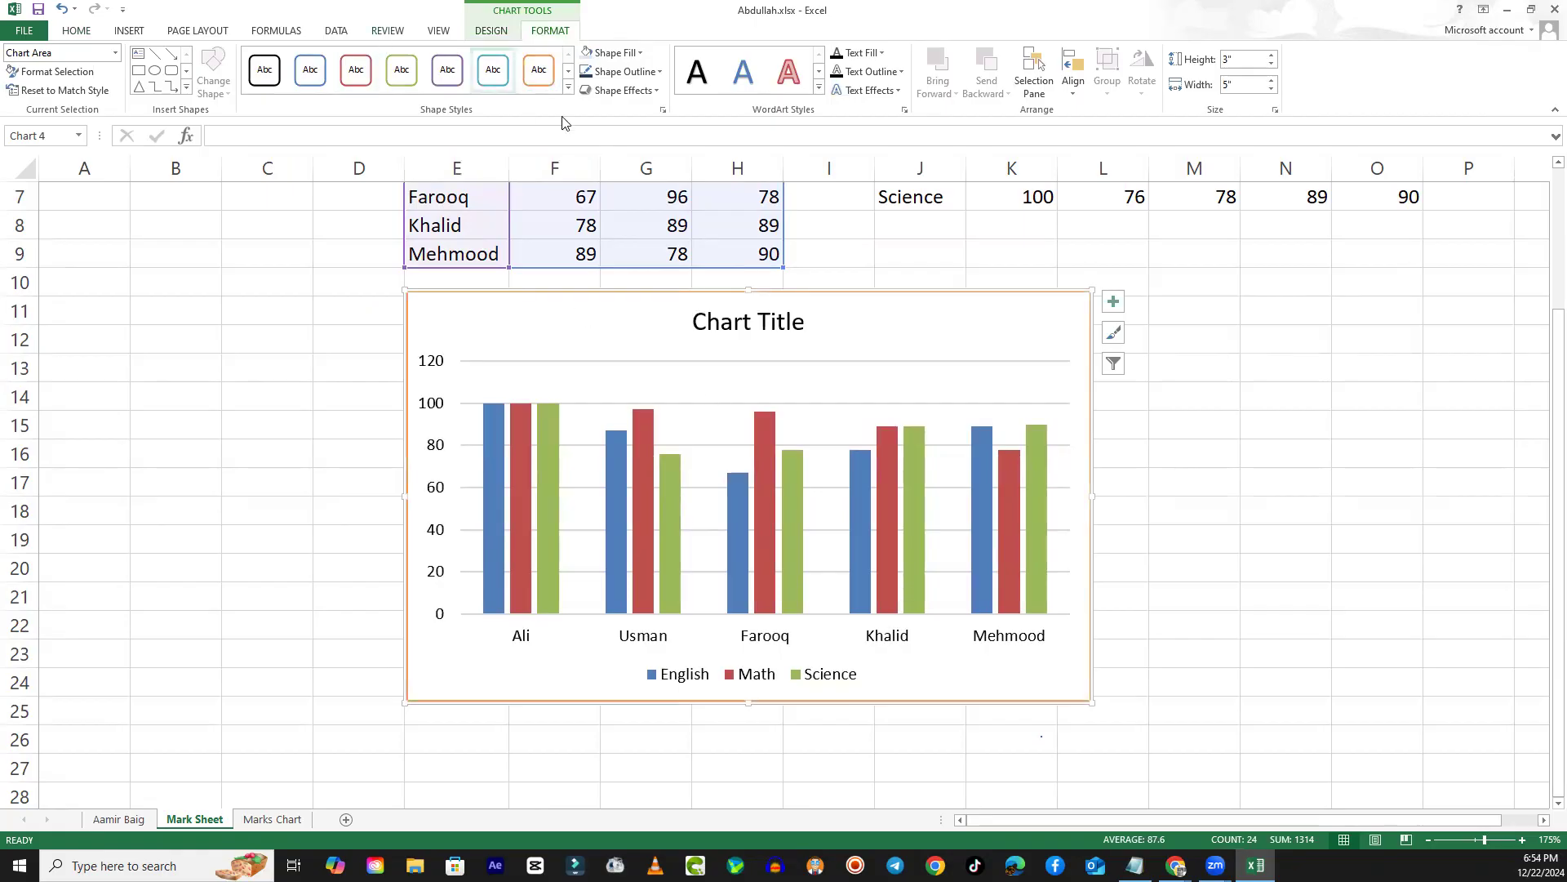
- Apply the light green gradient shape style with a green outline to the column chart and deselect the chart
{"action": "left_click", "coordinate": [569, 88]}
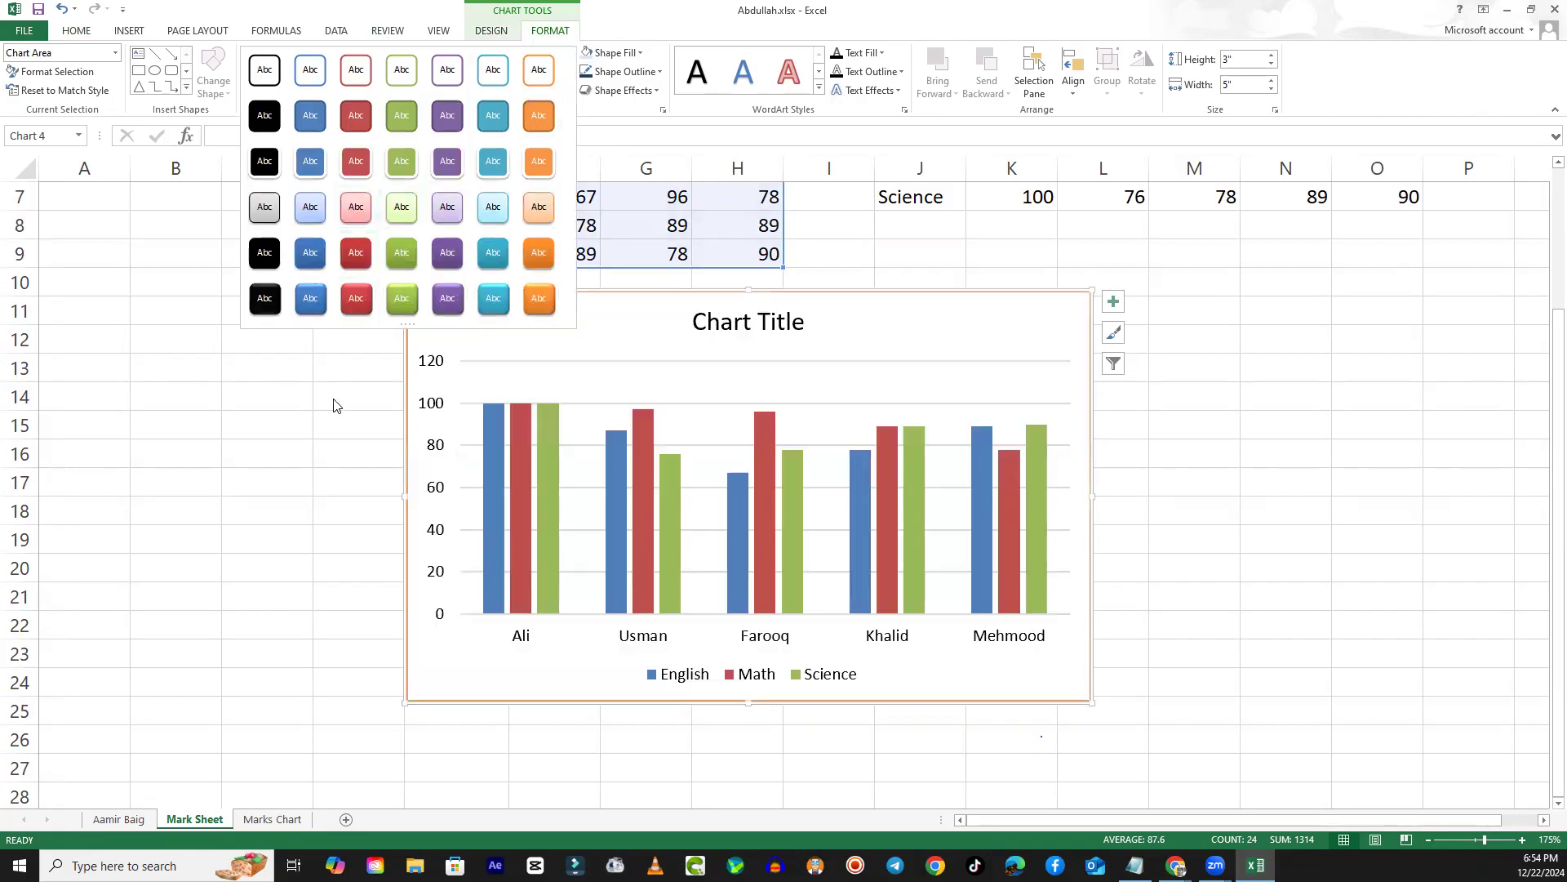
{"action": "left_click", "coordinate": [402, 206]}
{"action": "left_click", "coordinate": [280, 458]}
{"action": "left_click", "coordinate": [350, 307]}
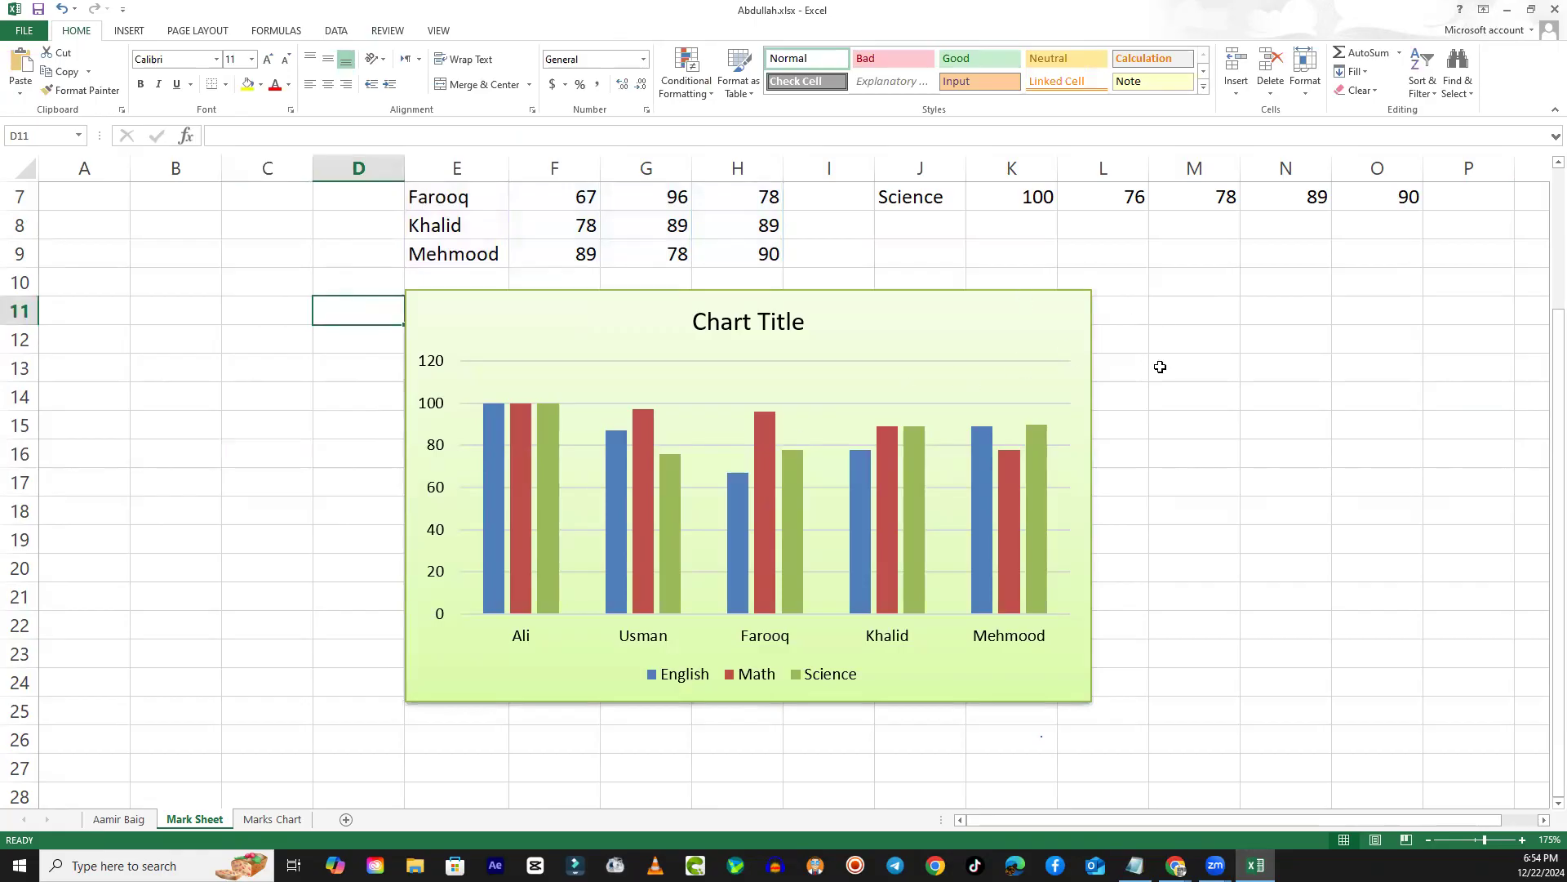
{"action": "left_click", "coordinate": [1158, 368]}
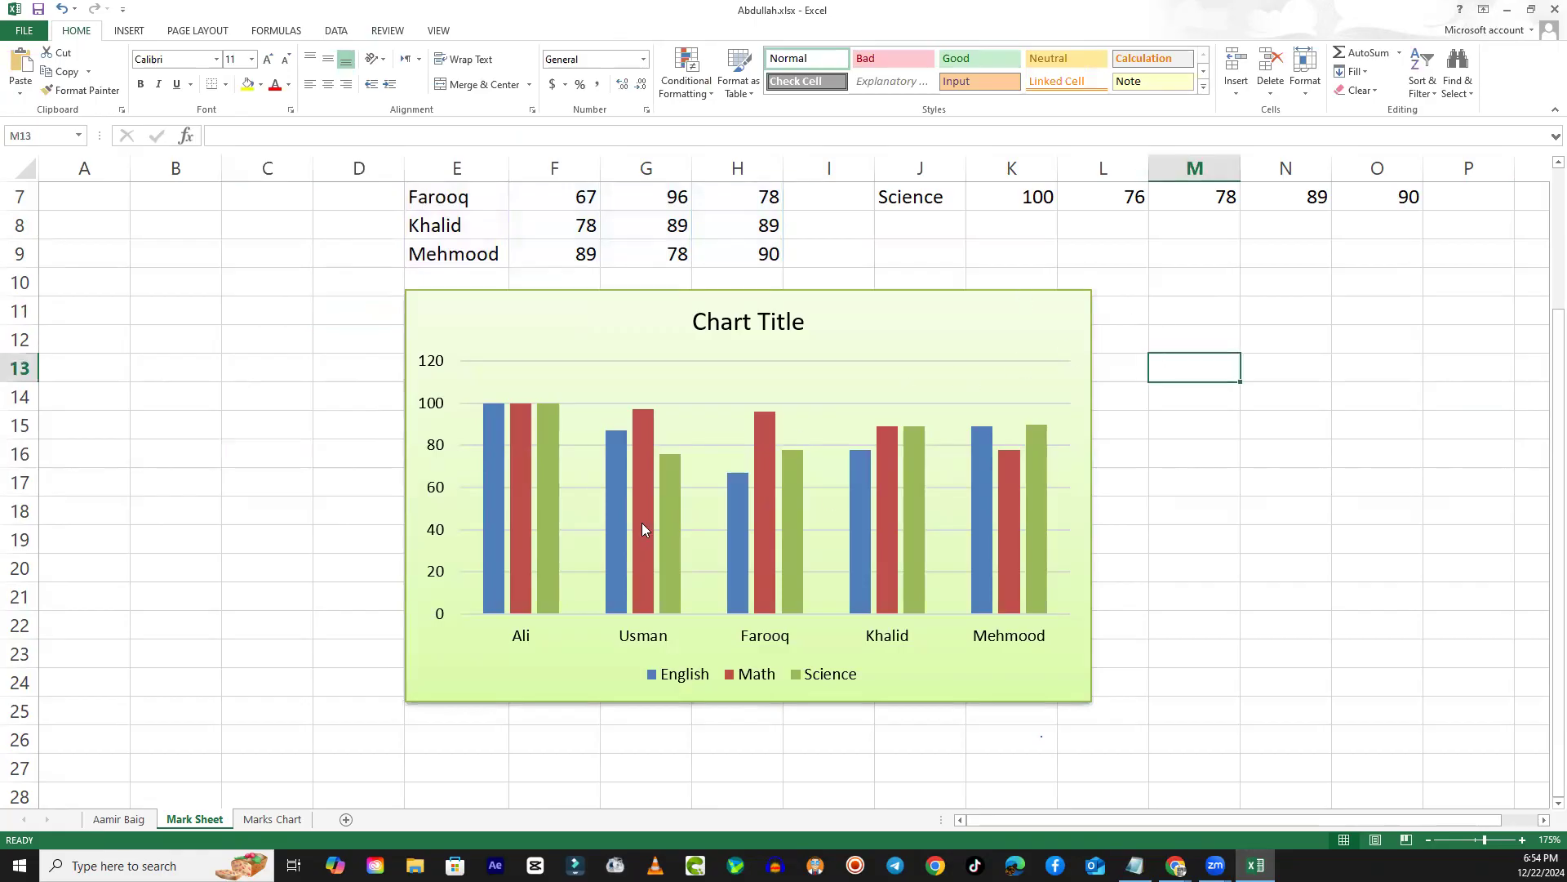
{"action": "left_click", "coordinate": [1253, 416]}
- Delete the green column chart below the original marks table on the Mark Sheet sheet
{"action": "left_click", "coordinate": [1007, 313]}
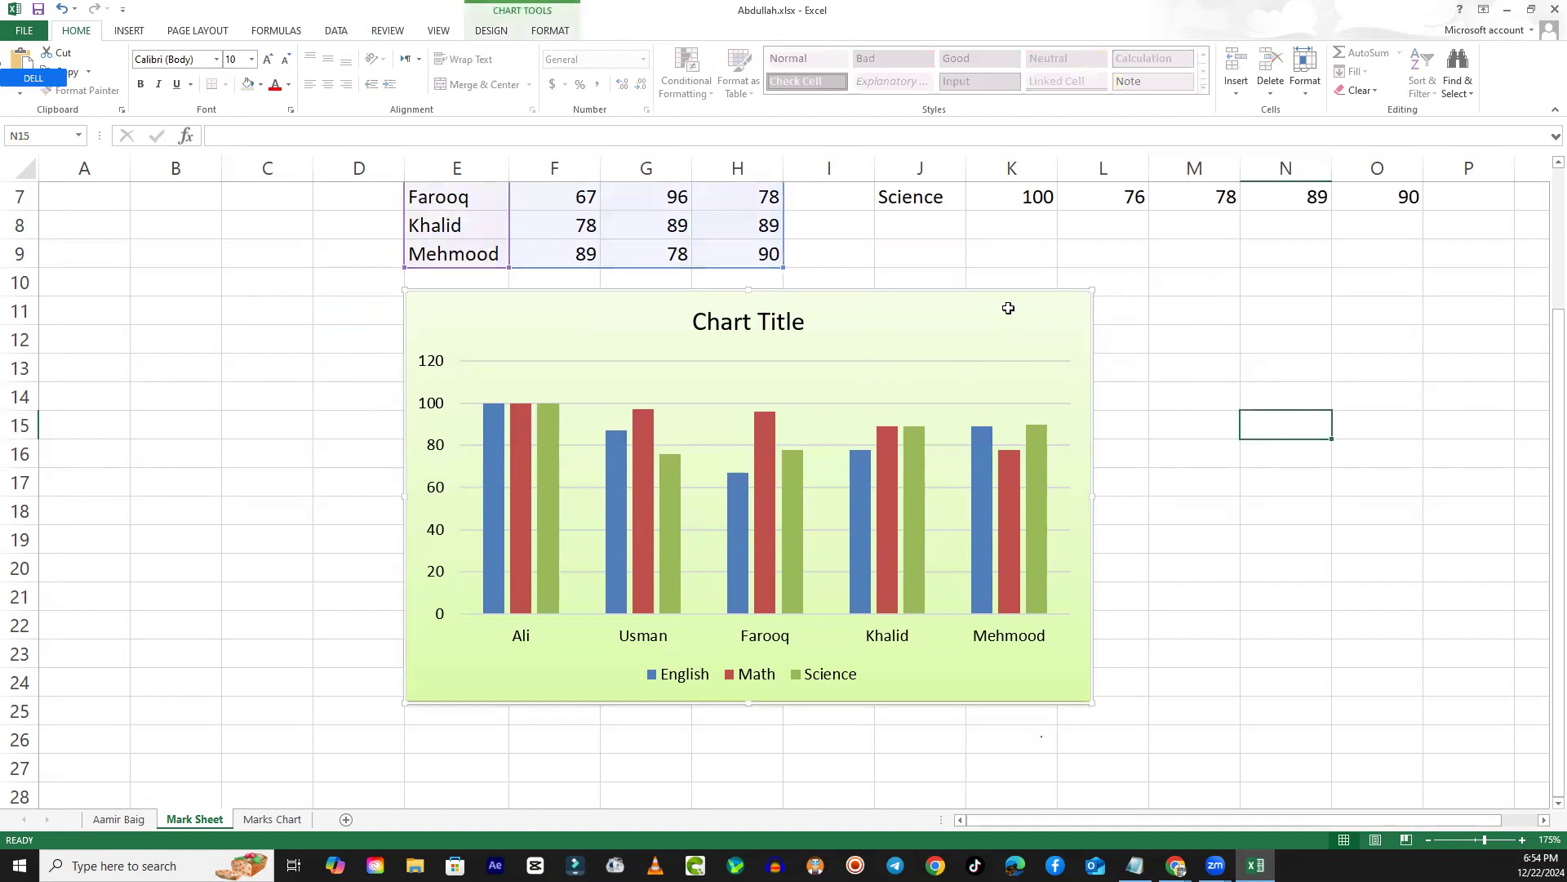
{"action": "key", "text": "Delete"}
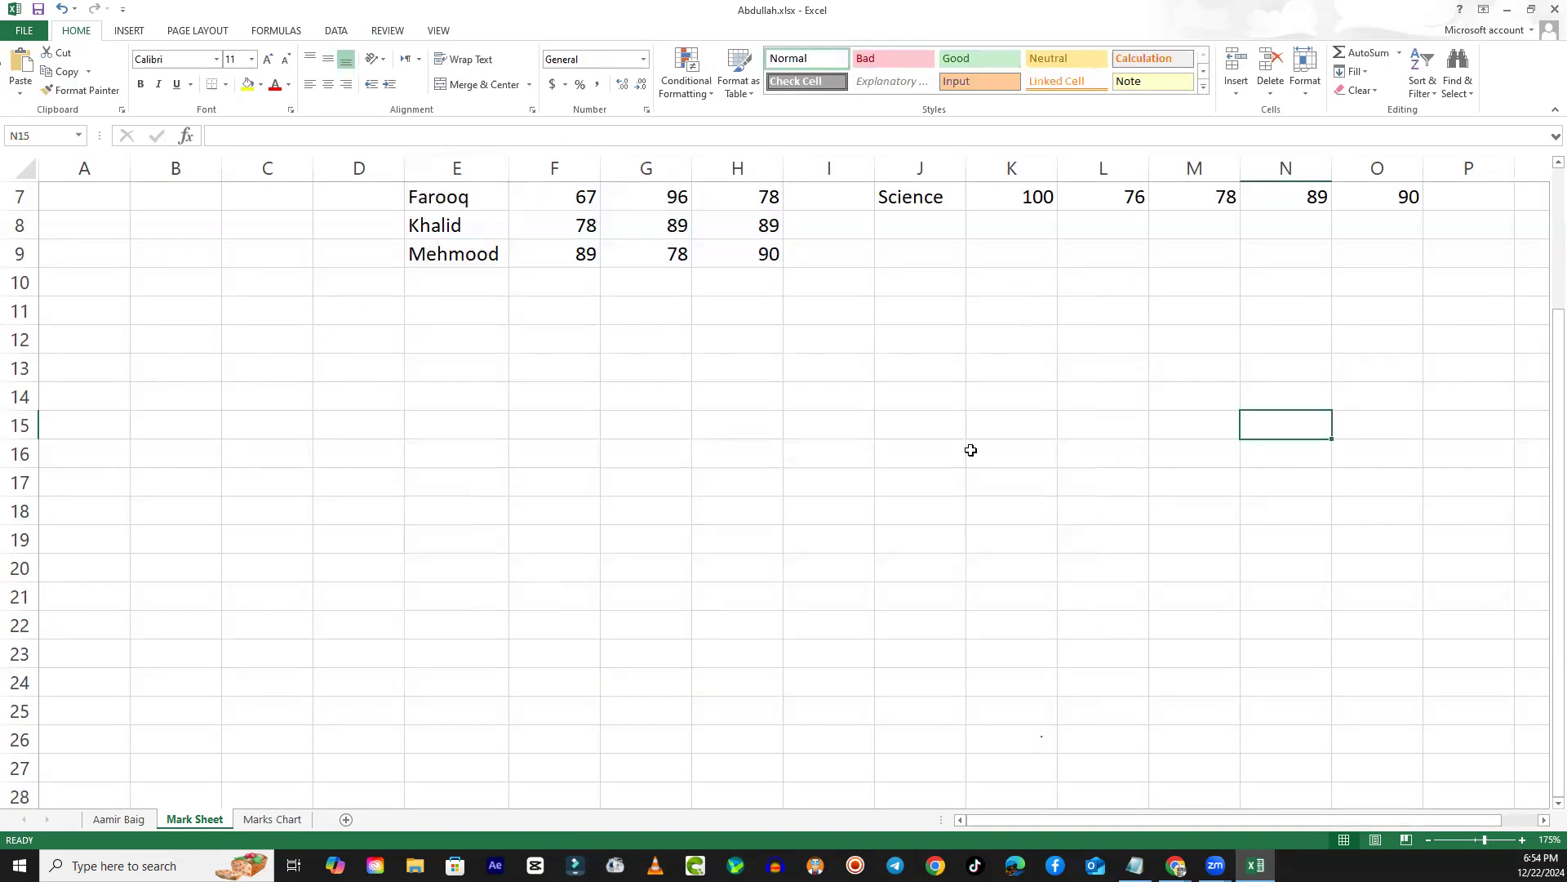
{"action": "scroll", "coordinate": [968, 457], "scroll_direction": "up", "scroll_amount": 2}
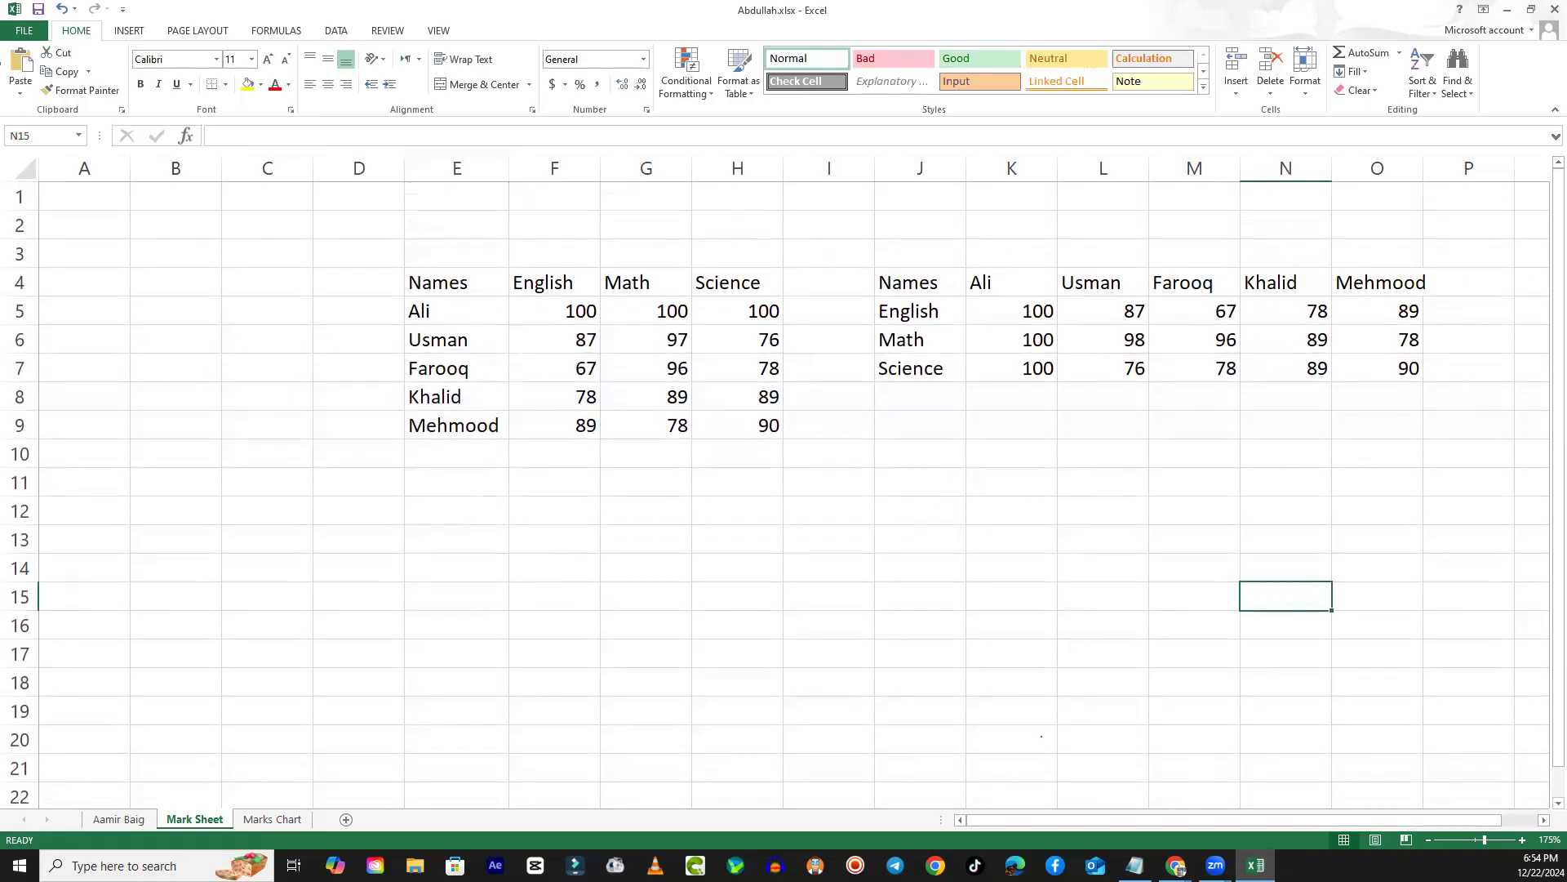
{"action": "left_click", "coordinate": [1543, 820]}
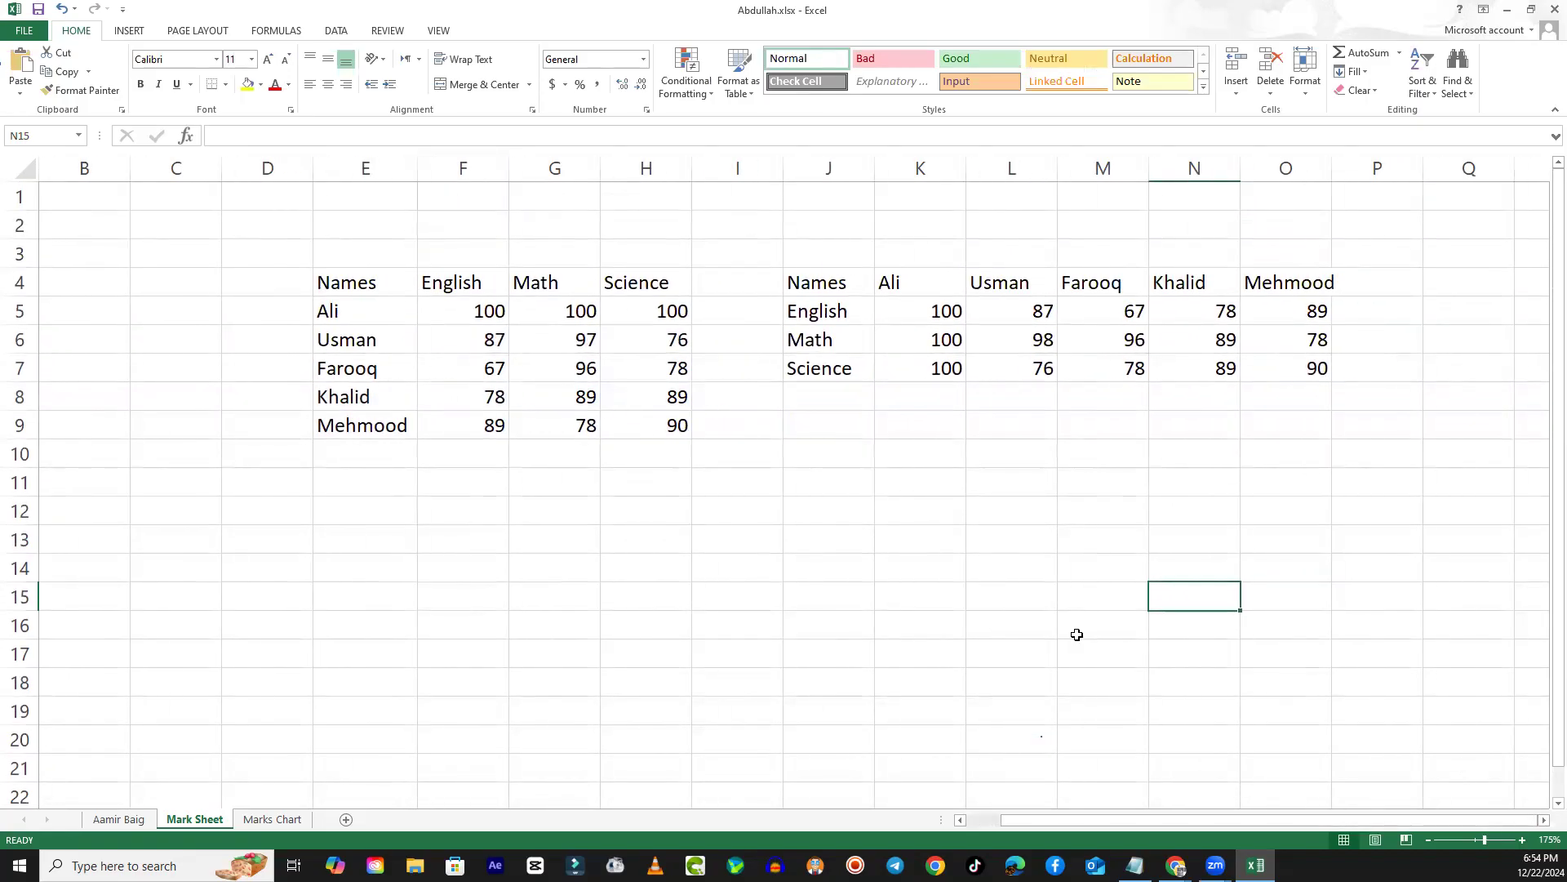
{"action": "left_click", "coordinate": [823, 401]}
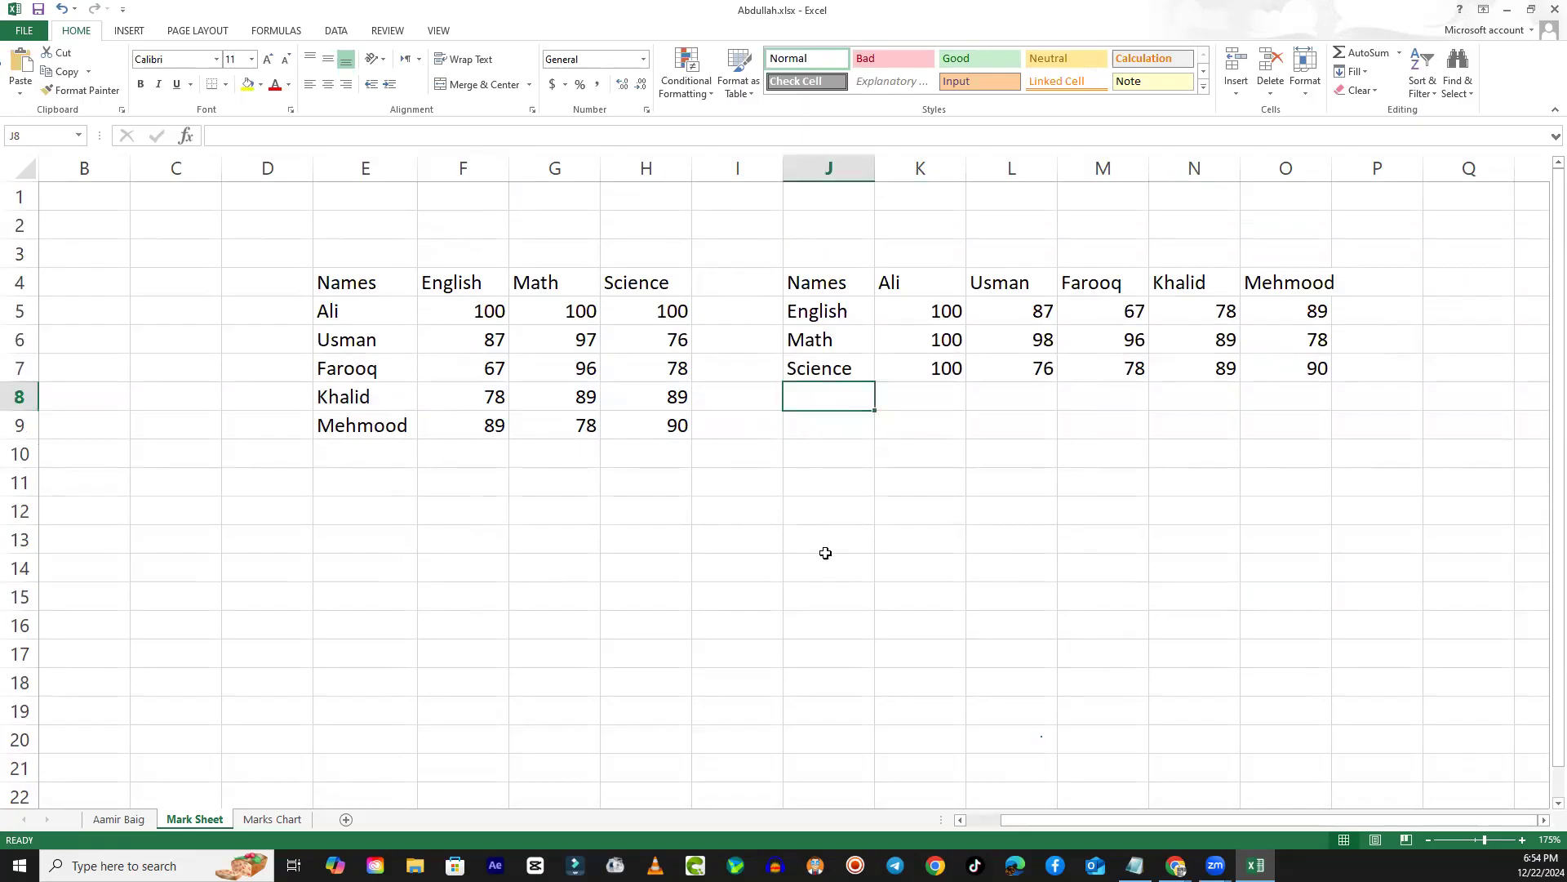
{"action": "left_click", "coordinate": [815, 432]}
{"action": "left_click", "coordinate": [825, 395]}
{"action": "left_click", "coordinate": [819, 425]}
{"action": "left_click", "coordinate": [822, 396]}
{"action": "left_click", "coordinate": [1307, 76]}
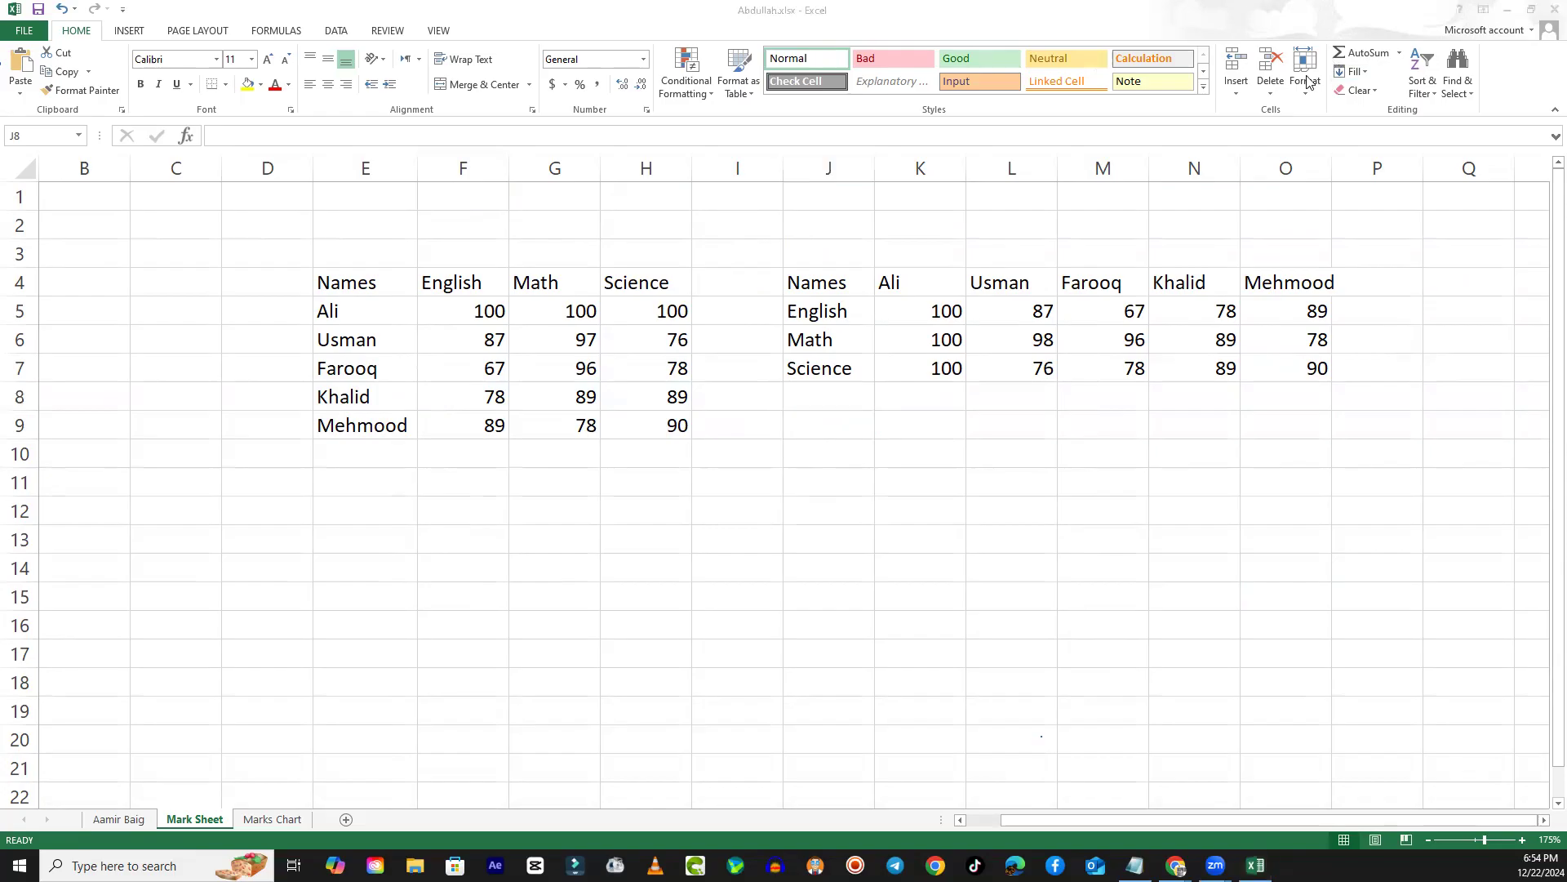